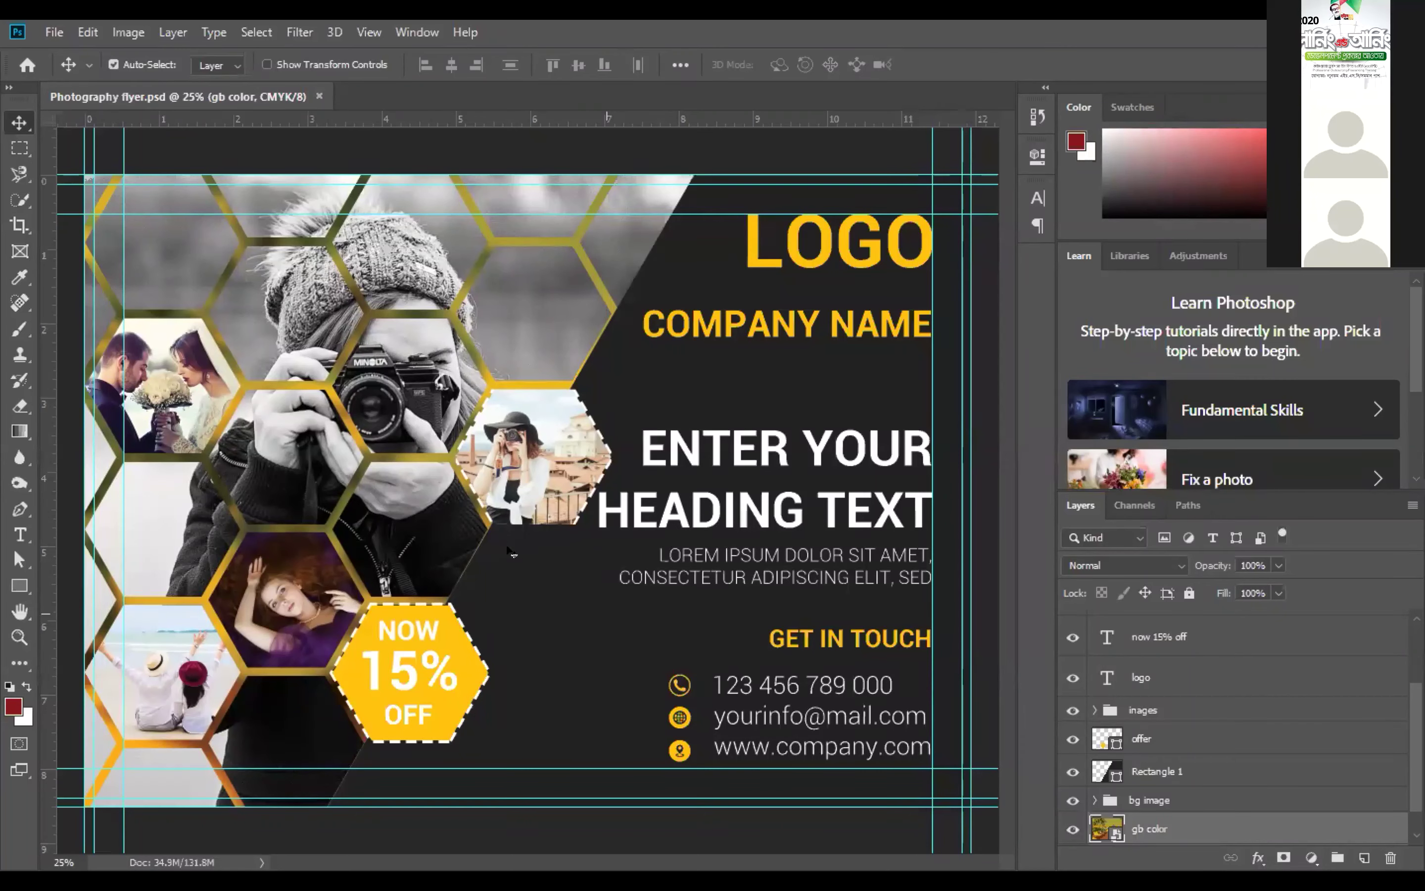
scroll(501, 570, "down", 1)
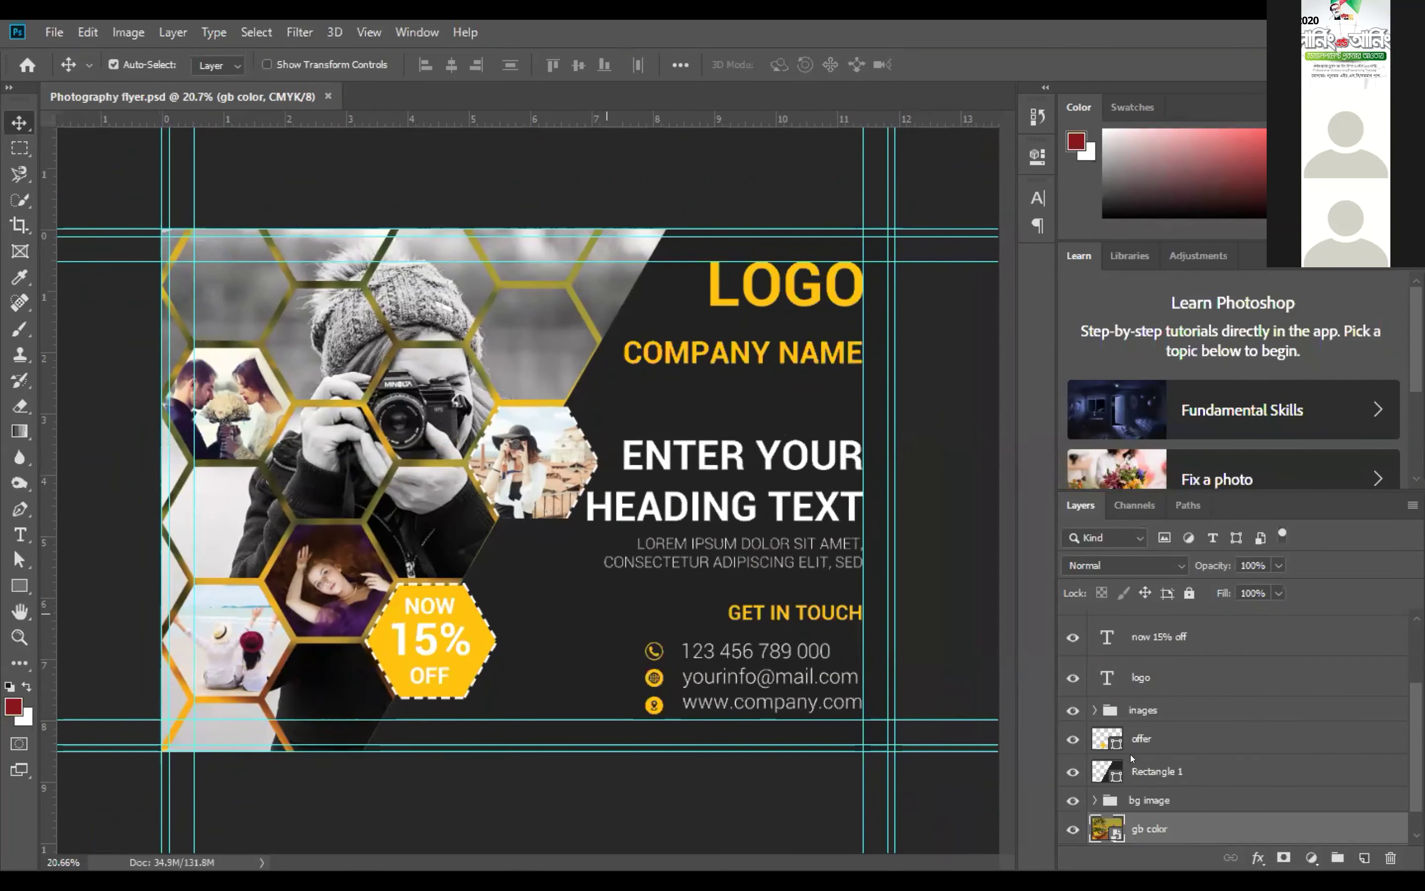
scroll(1252, 749, "up", 3)
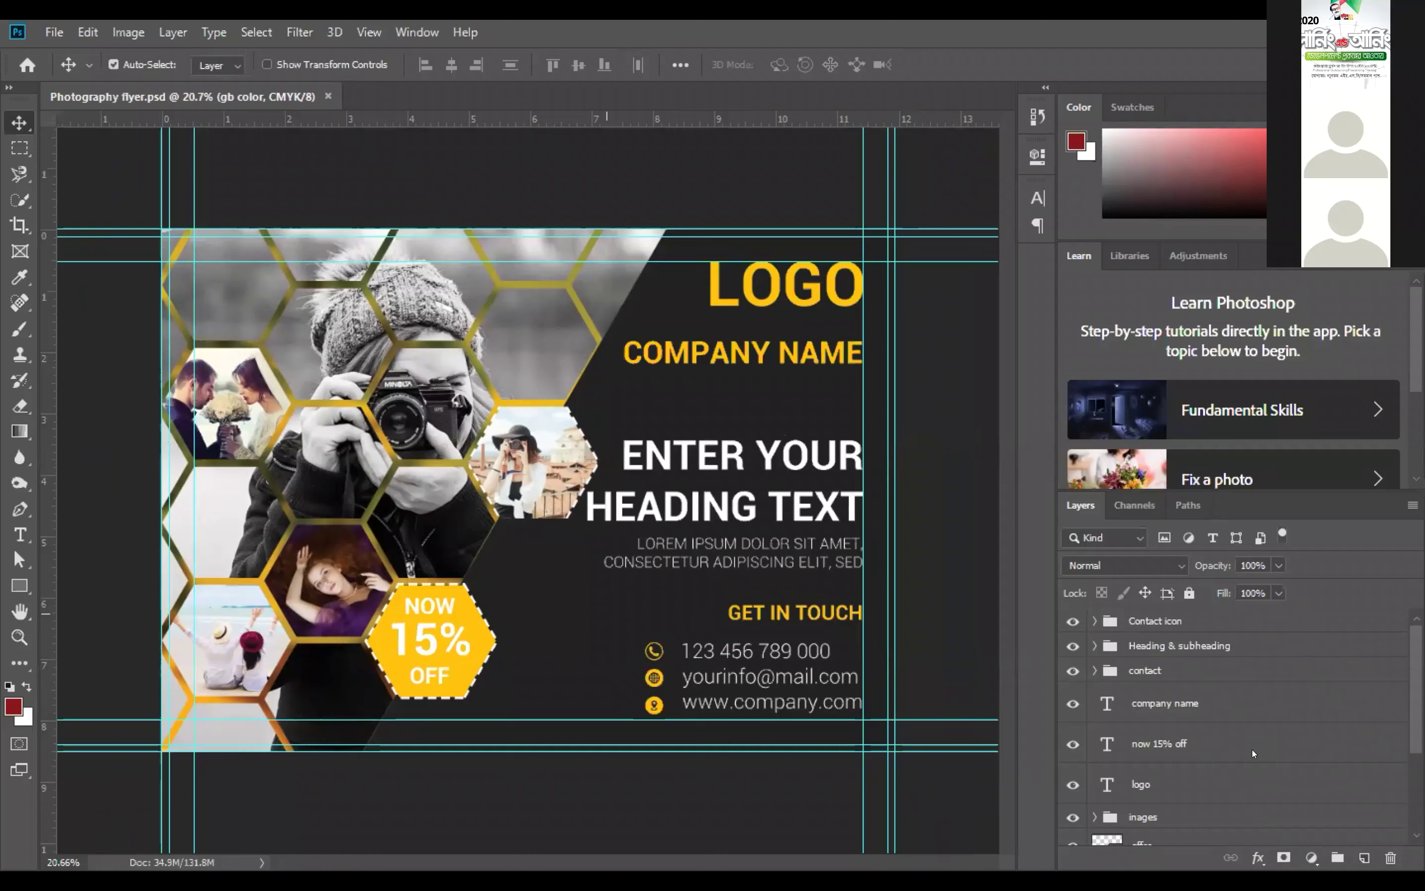
scroll(1252, 749, "down", 3)
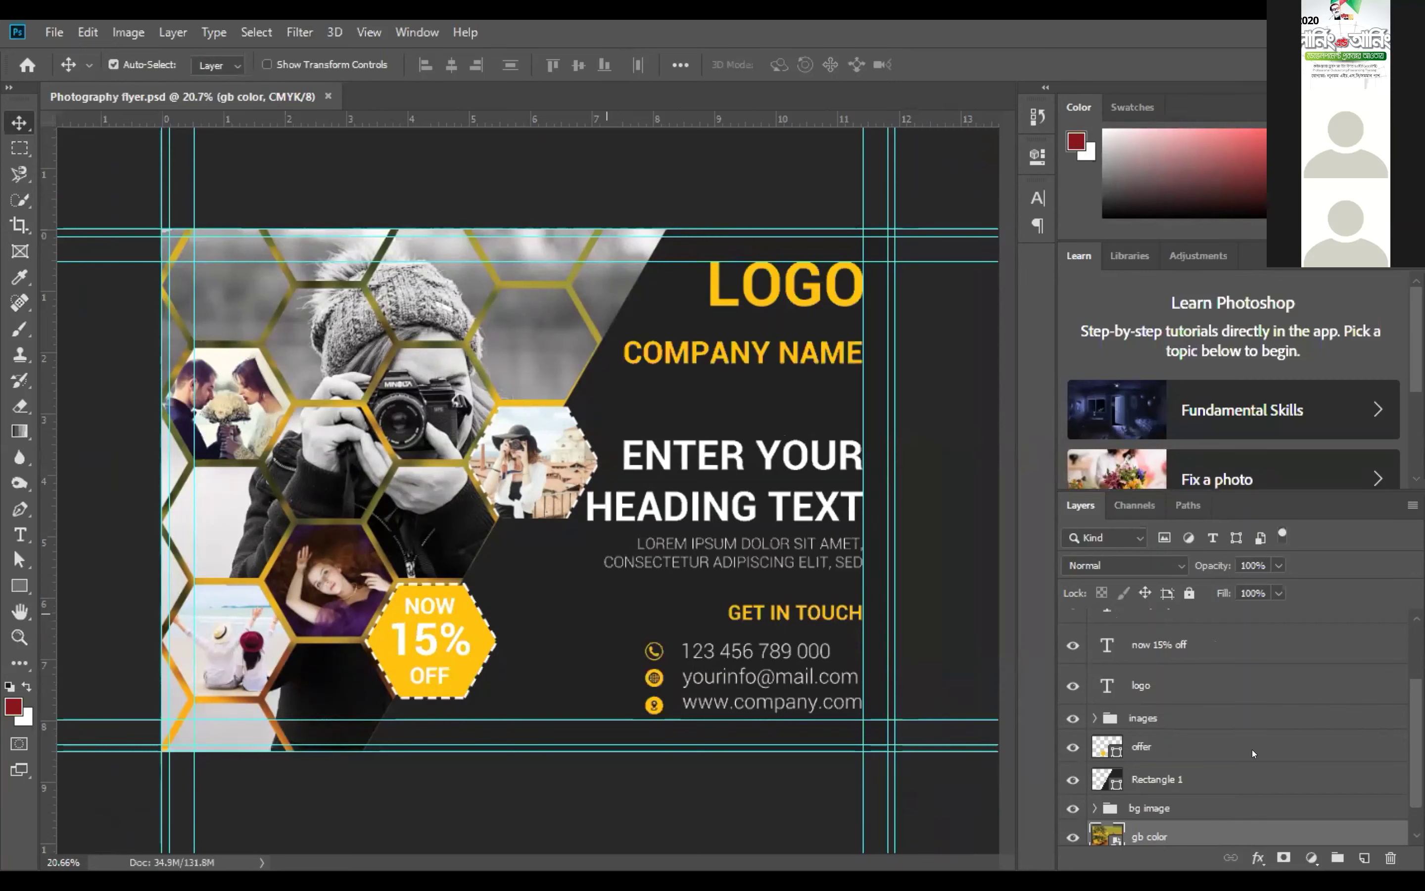
scroll(1251, 749, "down", 1)
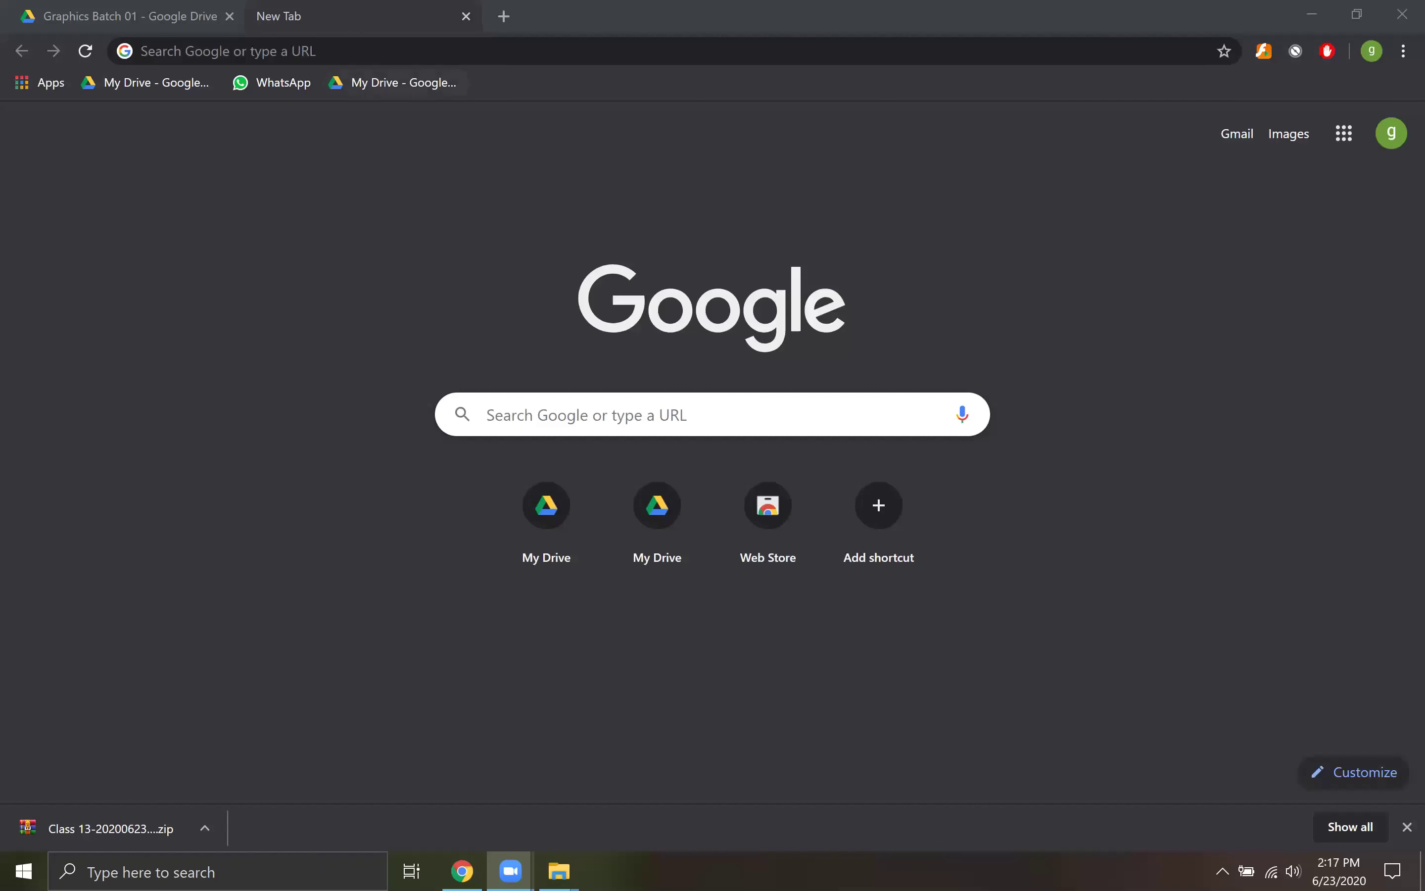
Search Google in Chrome for "horizontal flyer" and browse the image results for design references
left_click(376, 50)
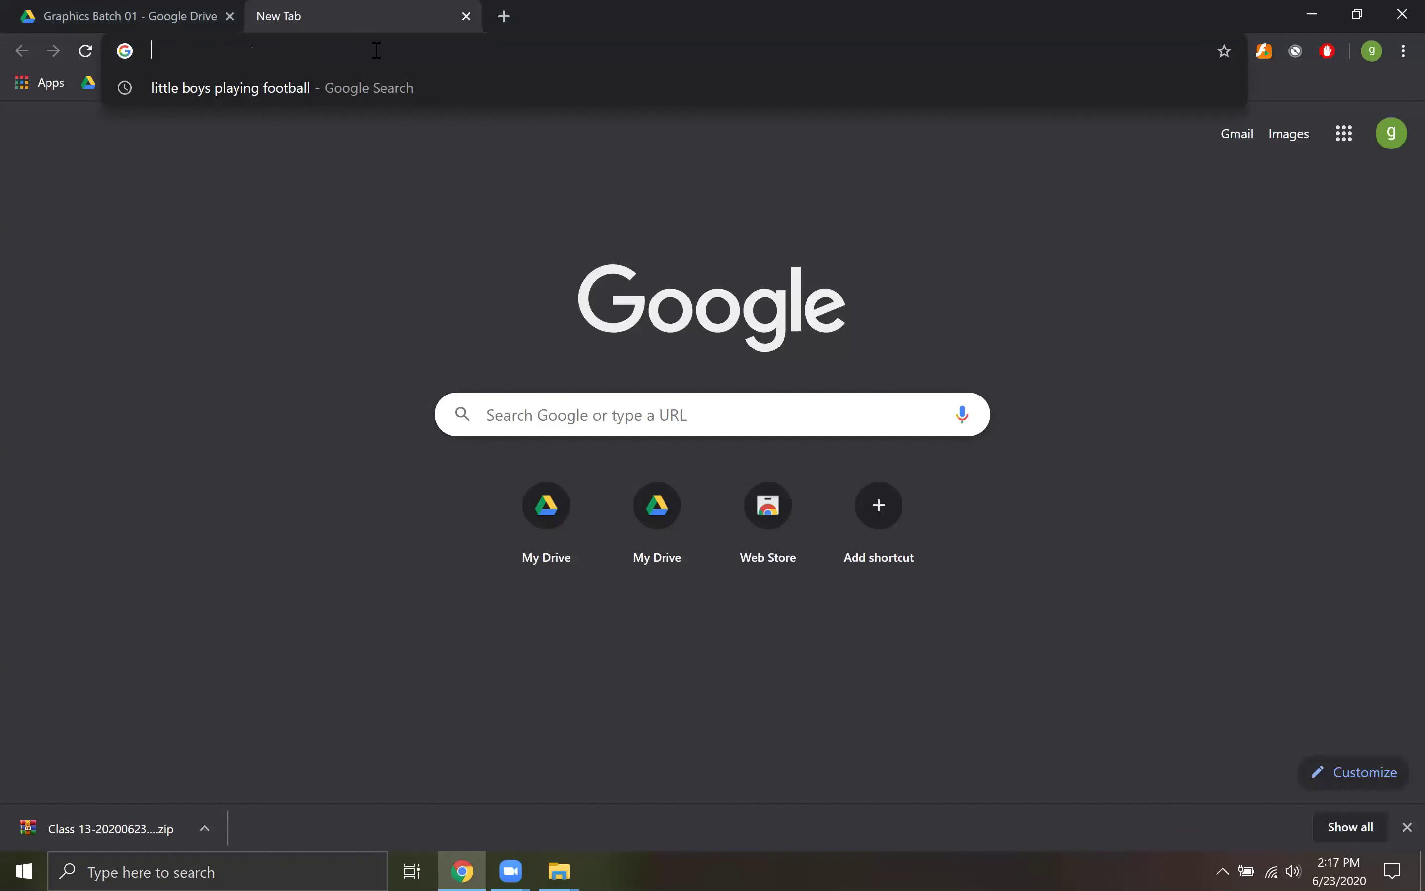
type("horiz")
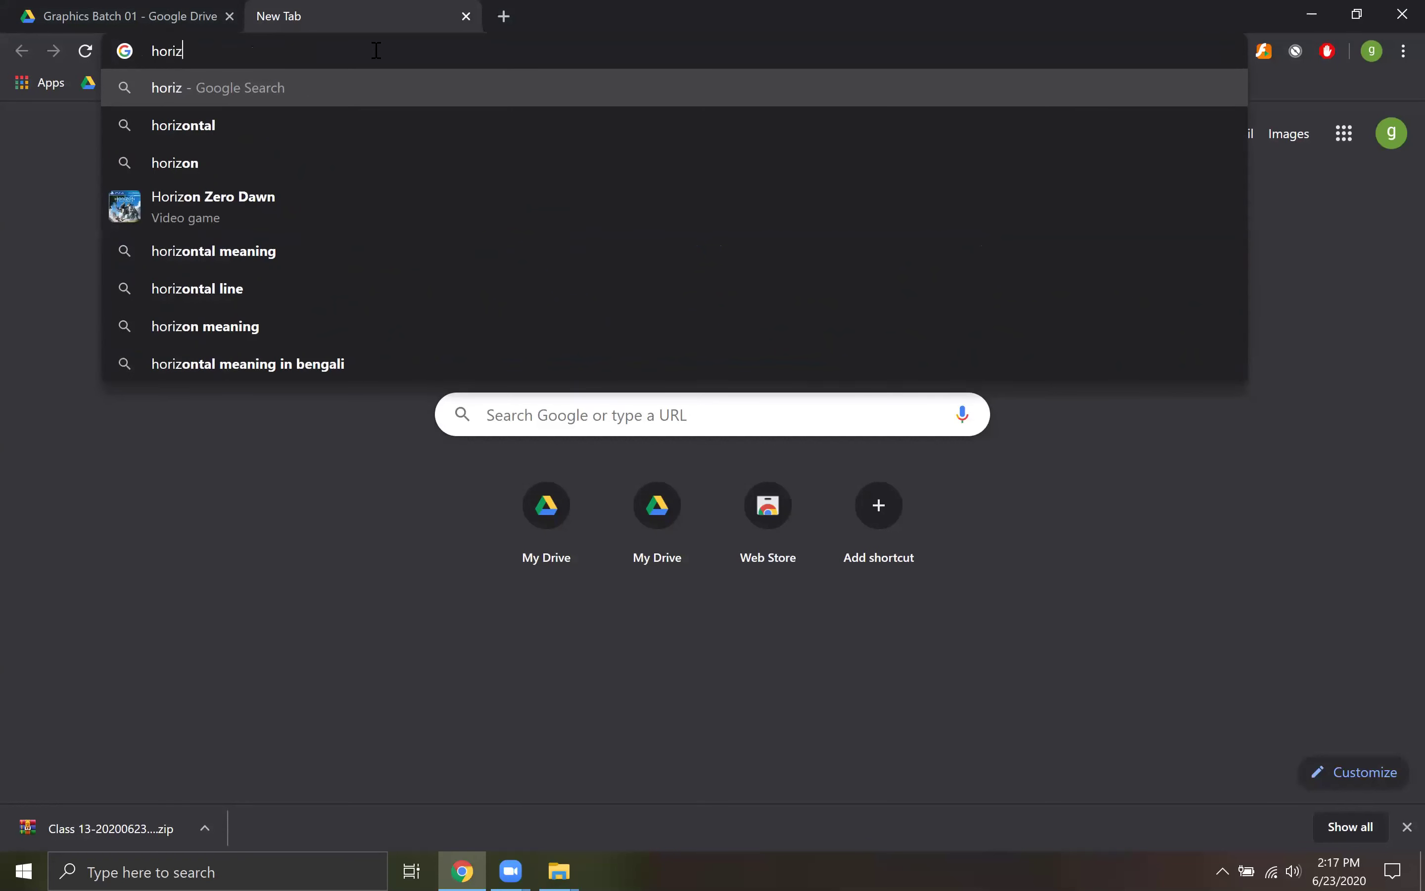
type("ontal flyer")
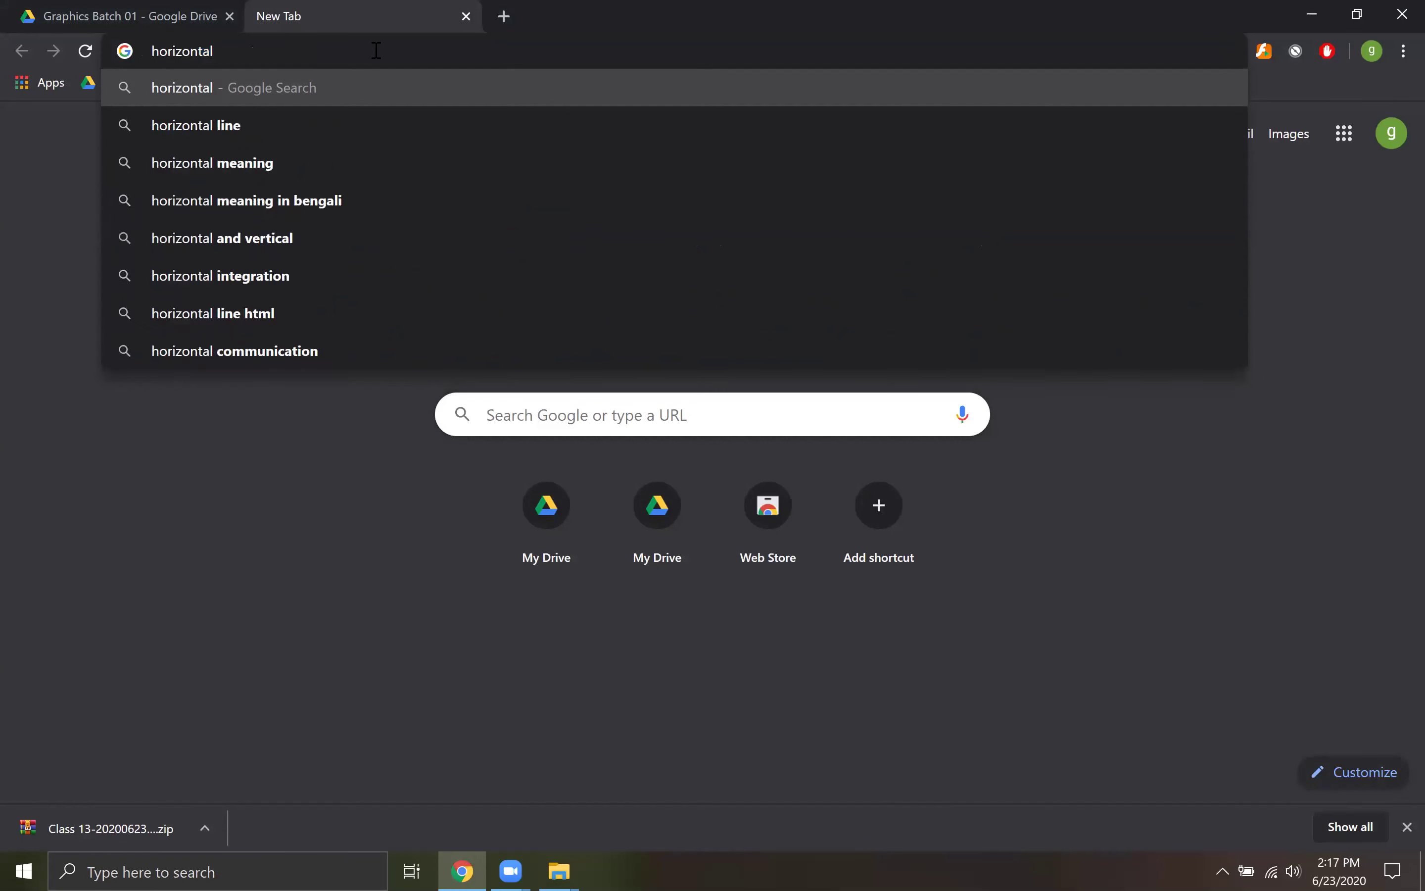
key("Return")
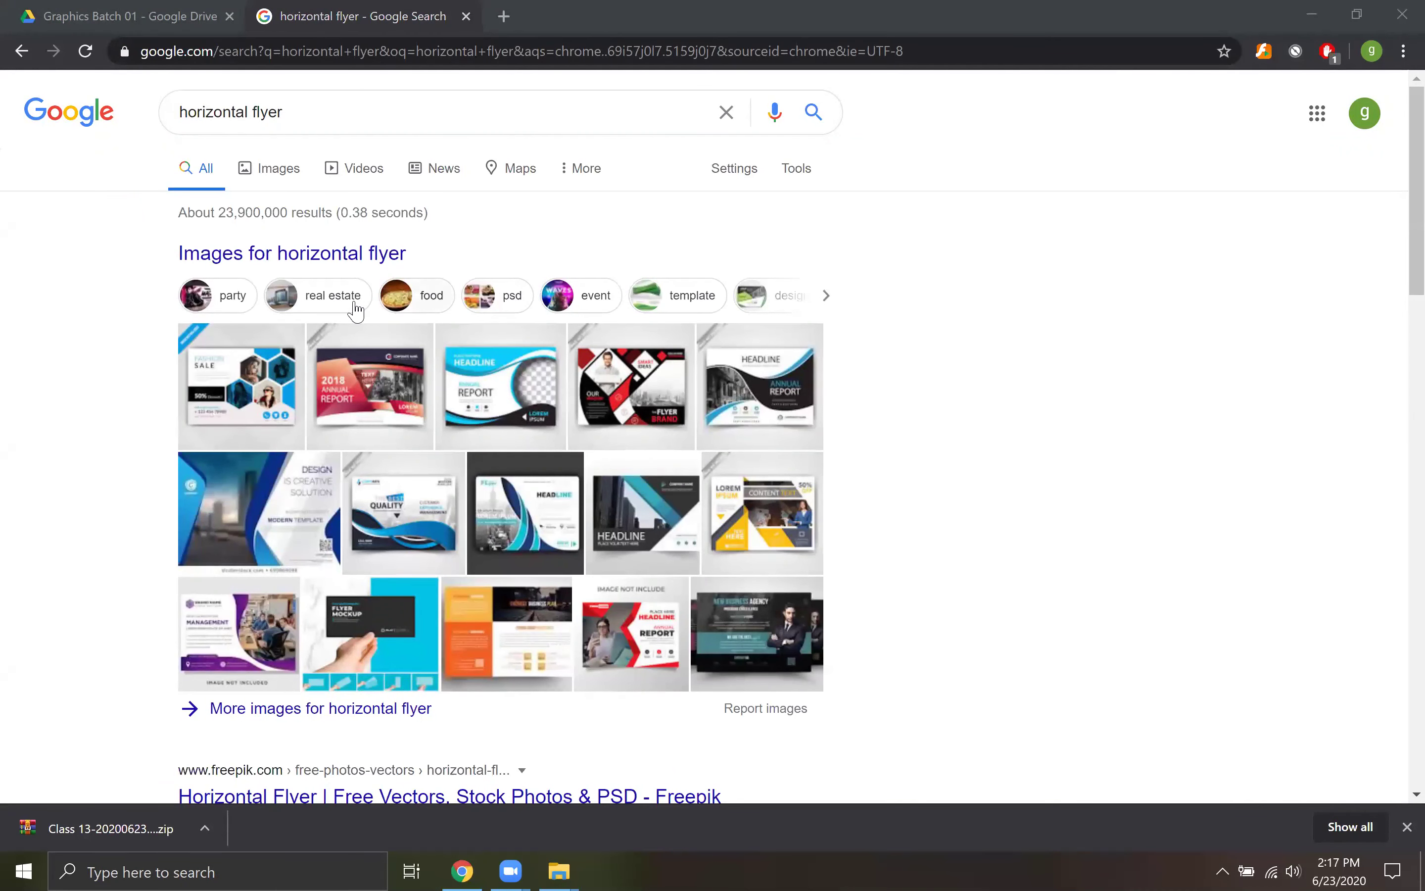
left_click(259, 170)
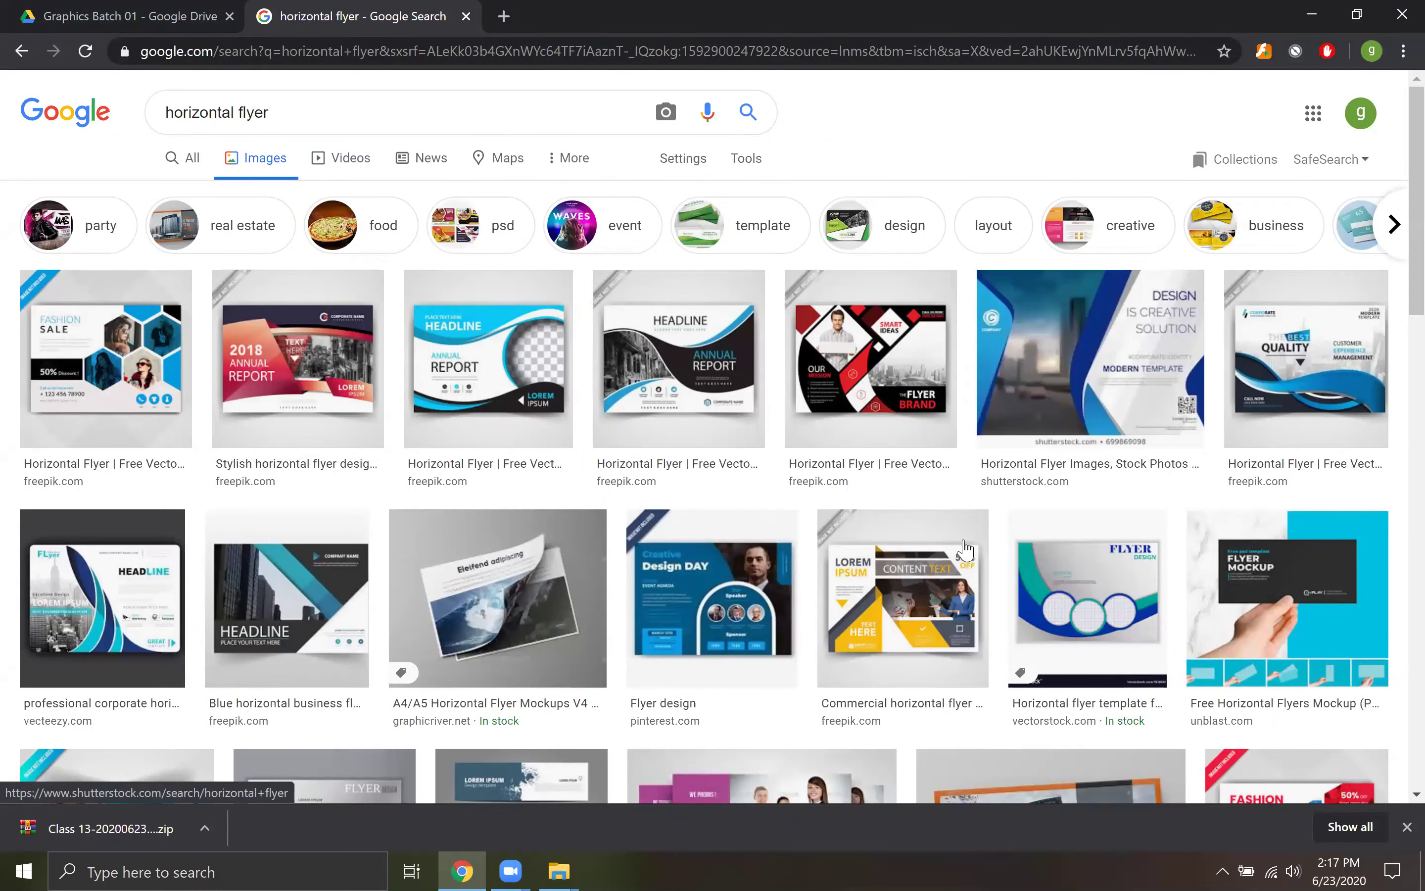
scroll(892, 518, "down", 3)
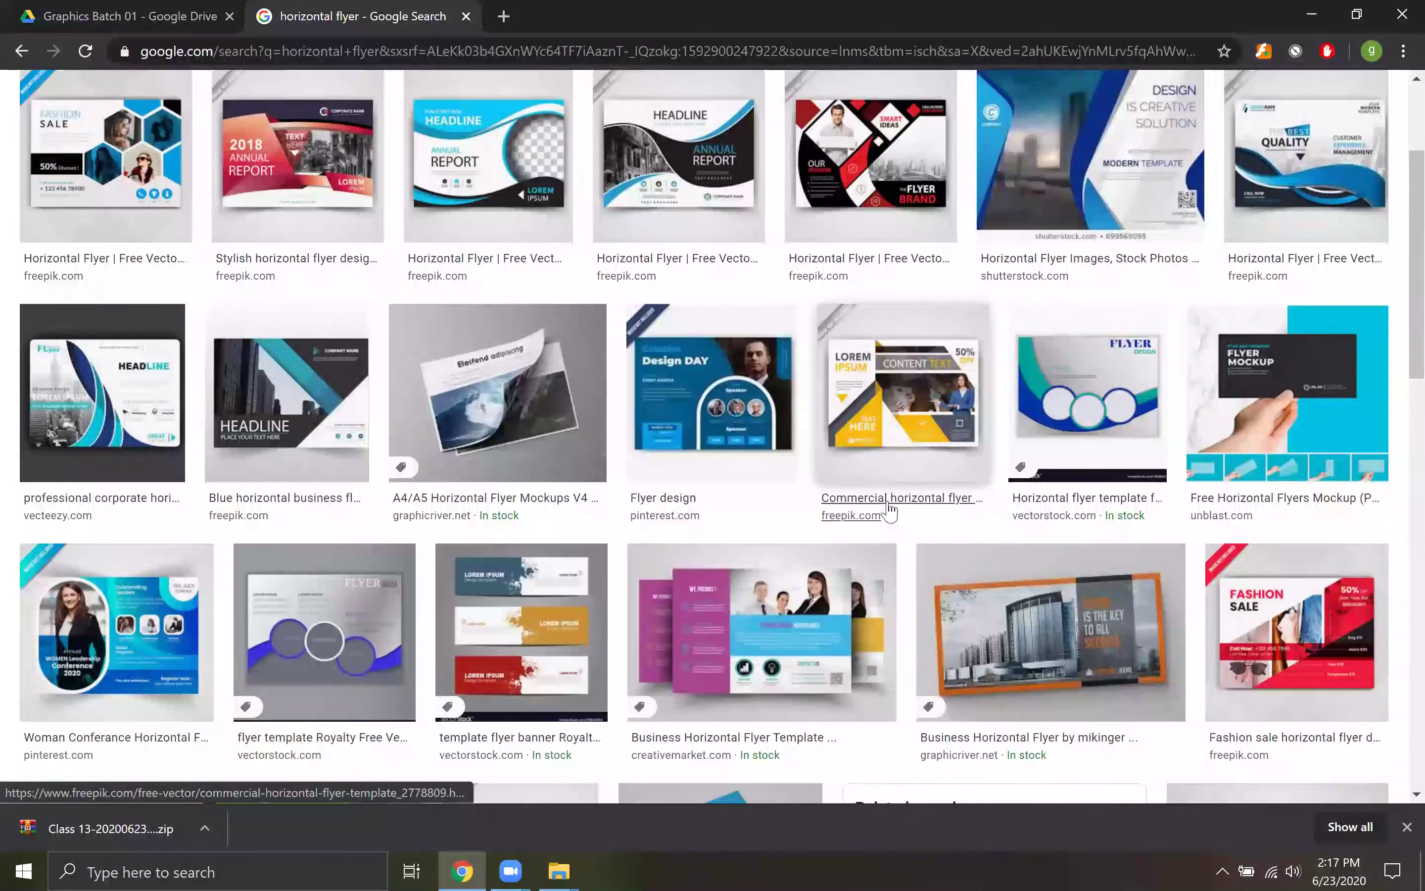
scroll(890, 511, "down", 2)
scroll(889, 512, "down", 5)
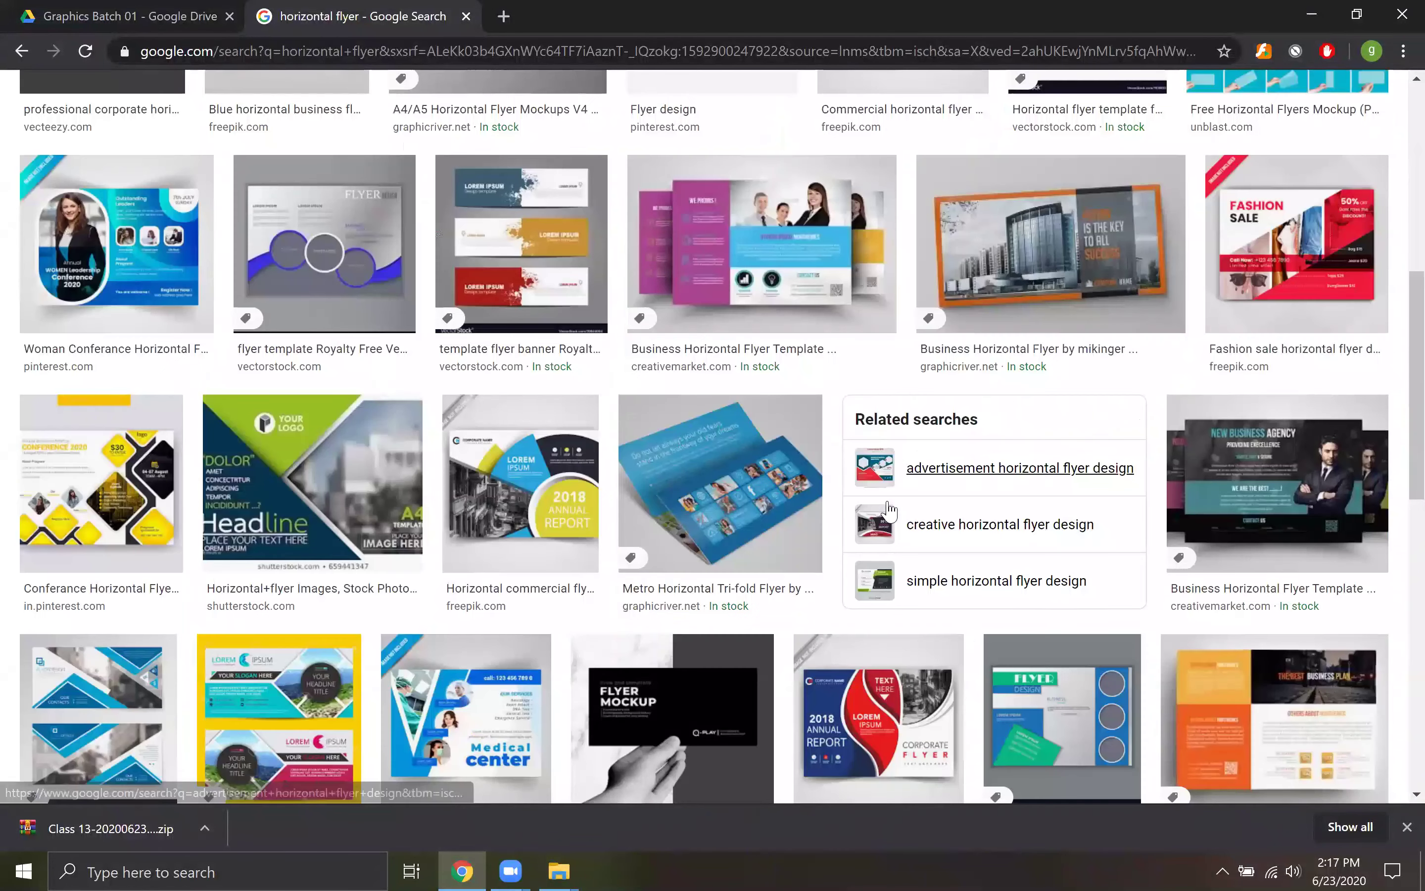
scroll(812, 777, "down", 5)
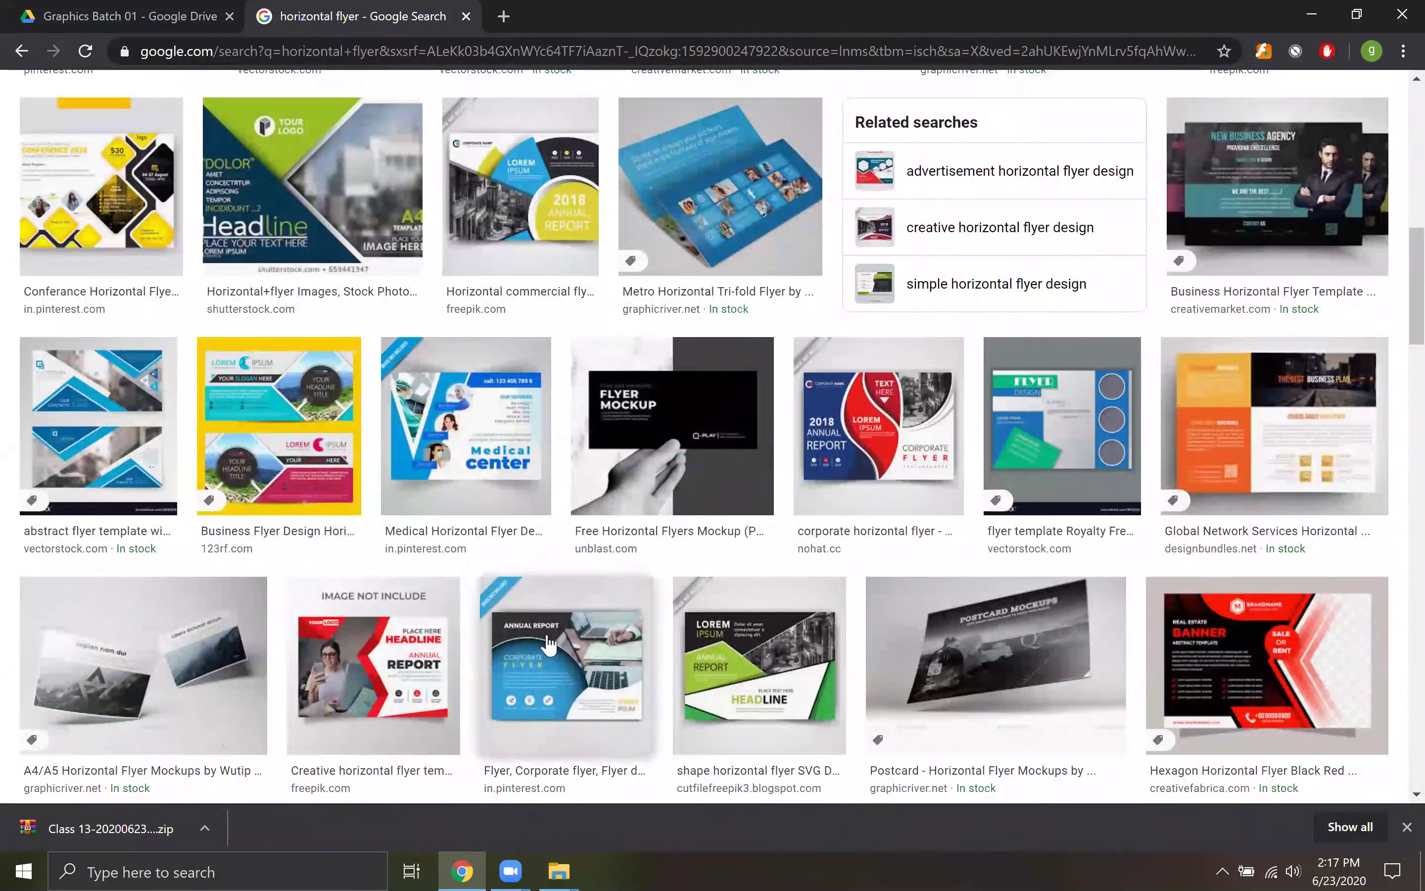
scroll(501, 766, "down", 5)
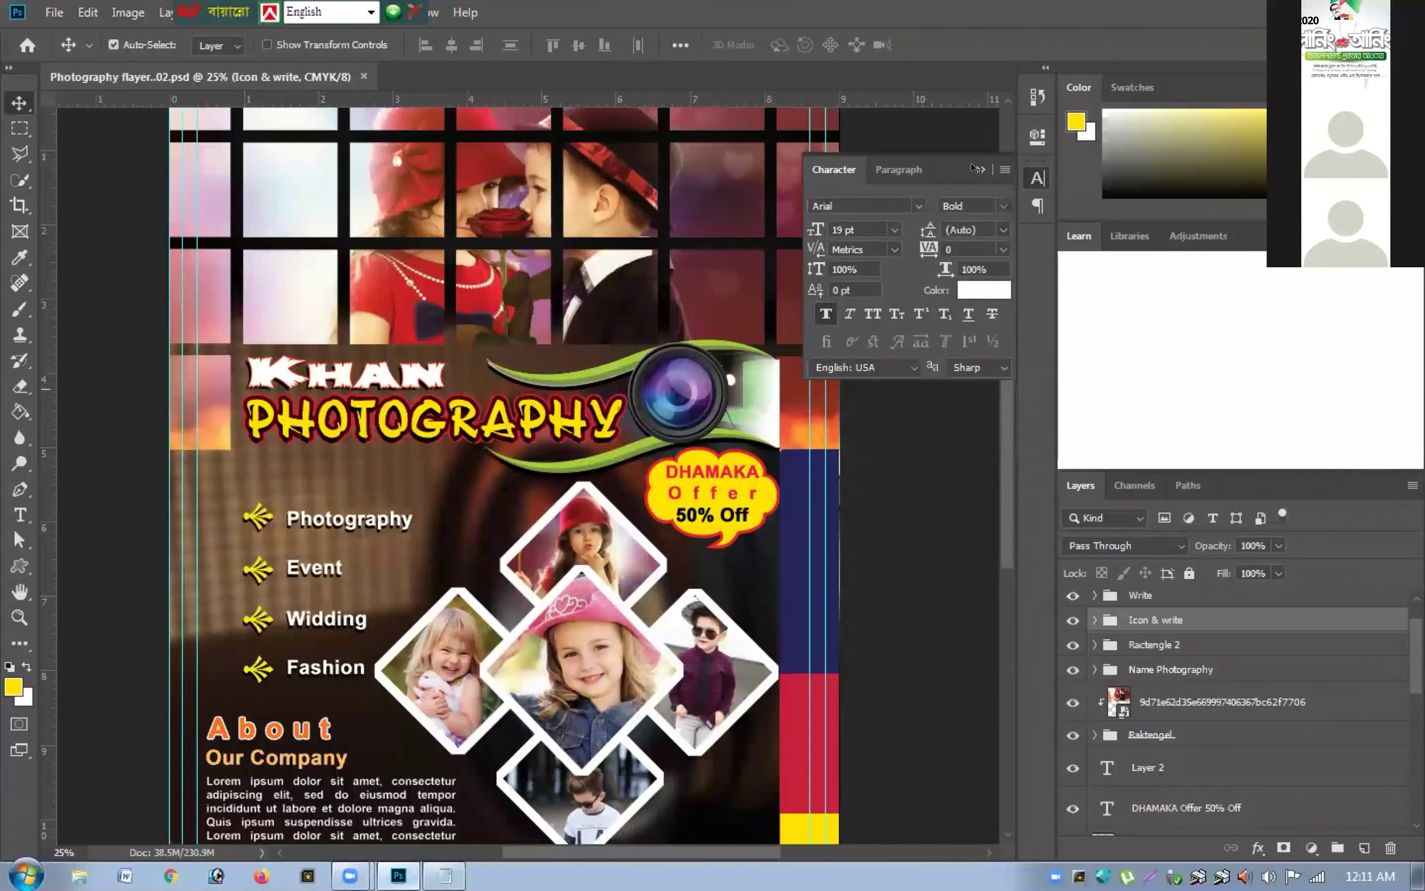
Switch to Photoshop's Photography flyer file, collapse the floating Character panel and deselect the active layer
left_click(978, 170)
left_click(940, 277)
key("ctrl+minus")
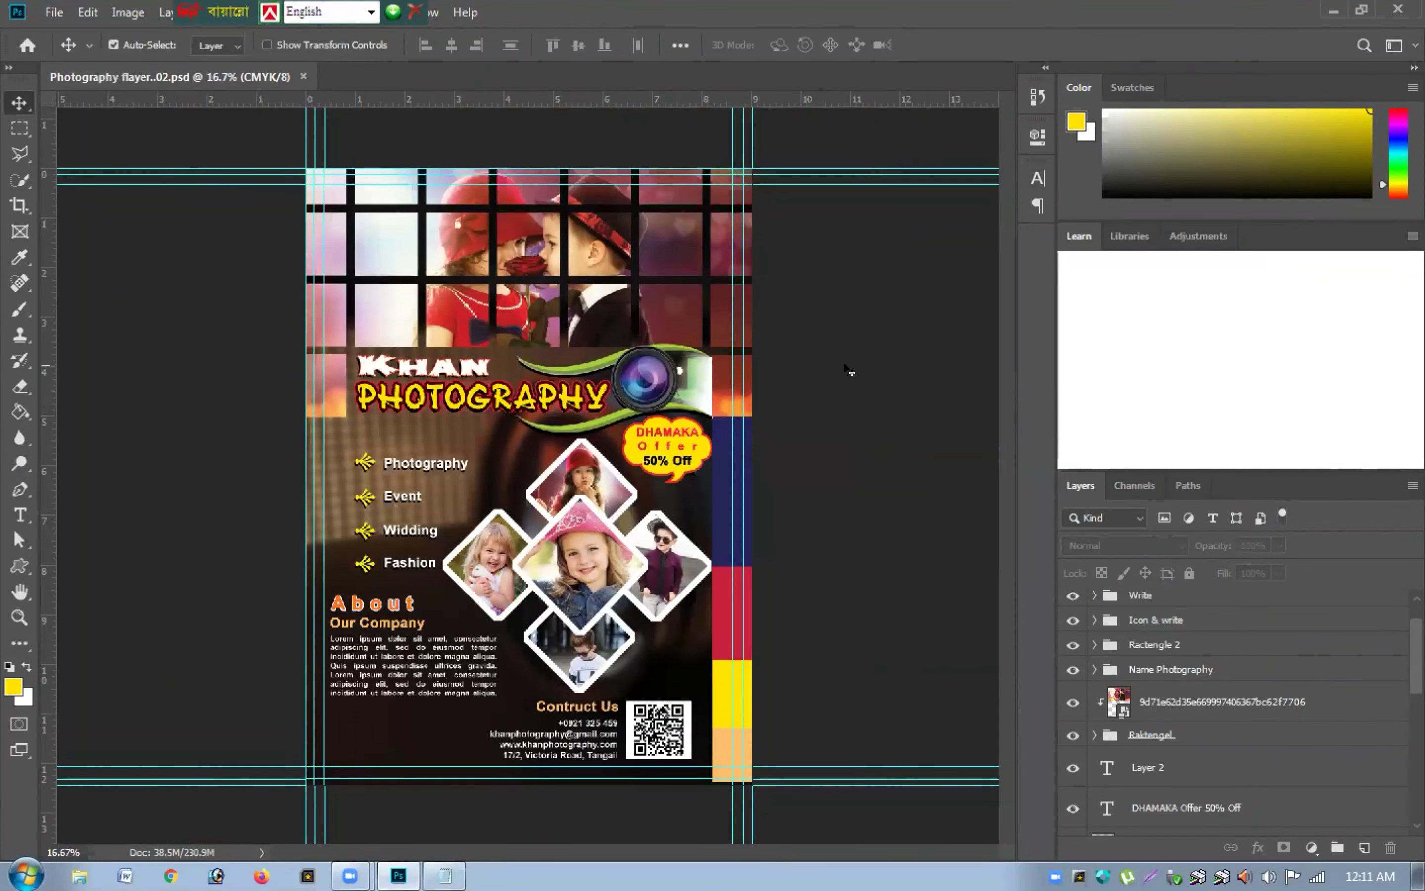
Select the Color Palet layer with the colour strip along the flyer's side and hide it
key("ctrl+plus")
left_click_drag(846, 355, 830, 595)
key("ctrl+r")
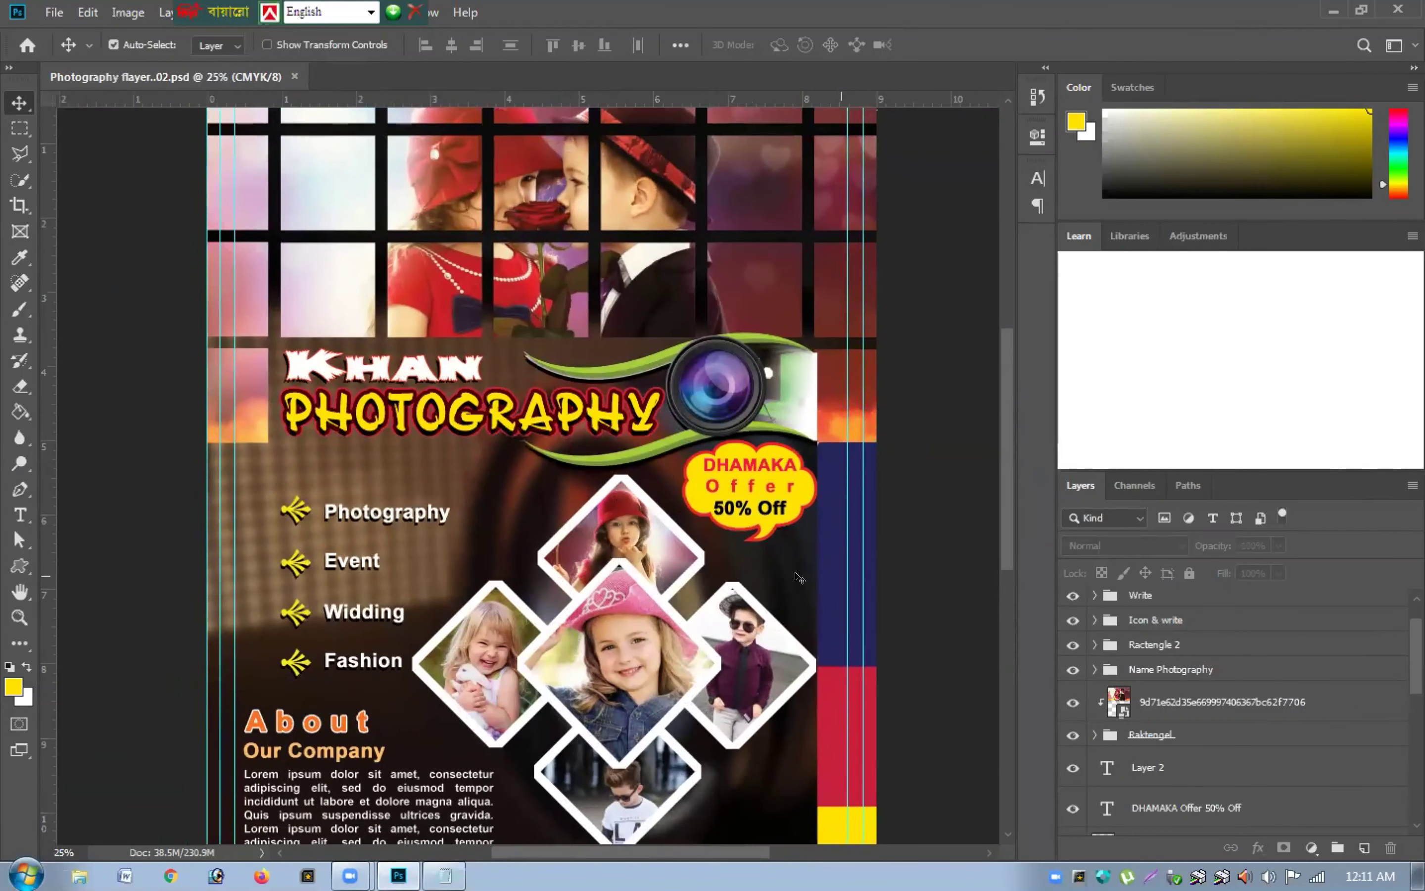
key("ctrl+r")
left_click_drag(798, 572, 802, 487)
key("ctrl+r")
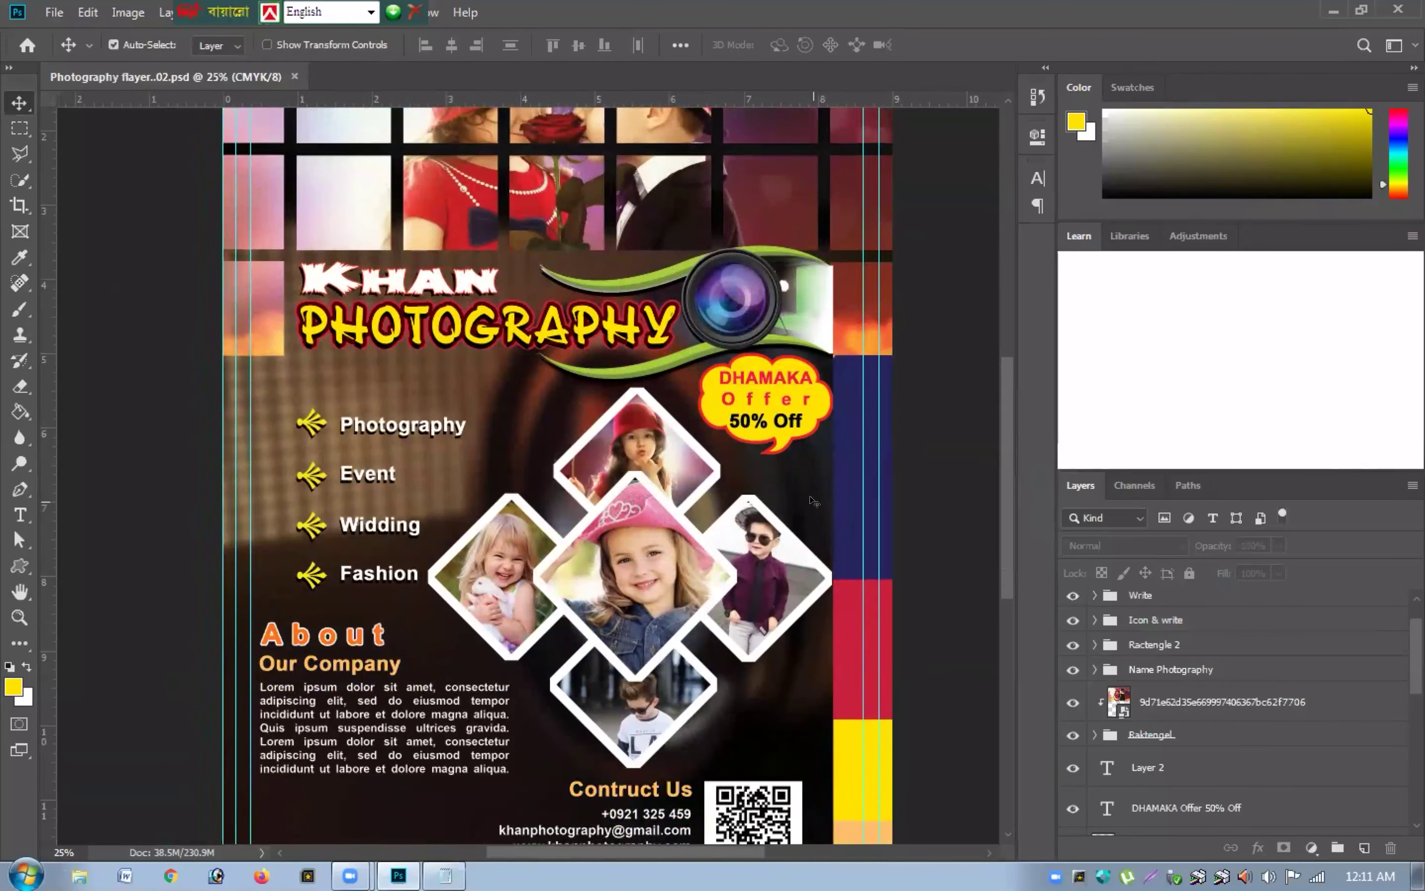
right_click(845, 498)
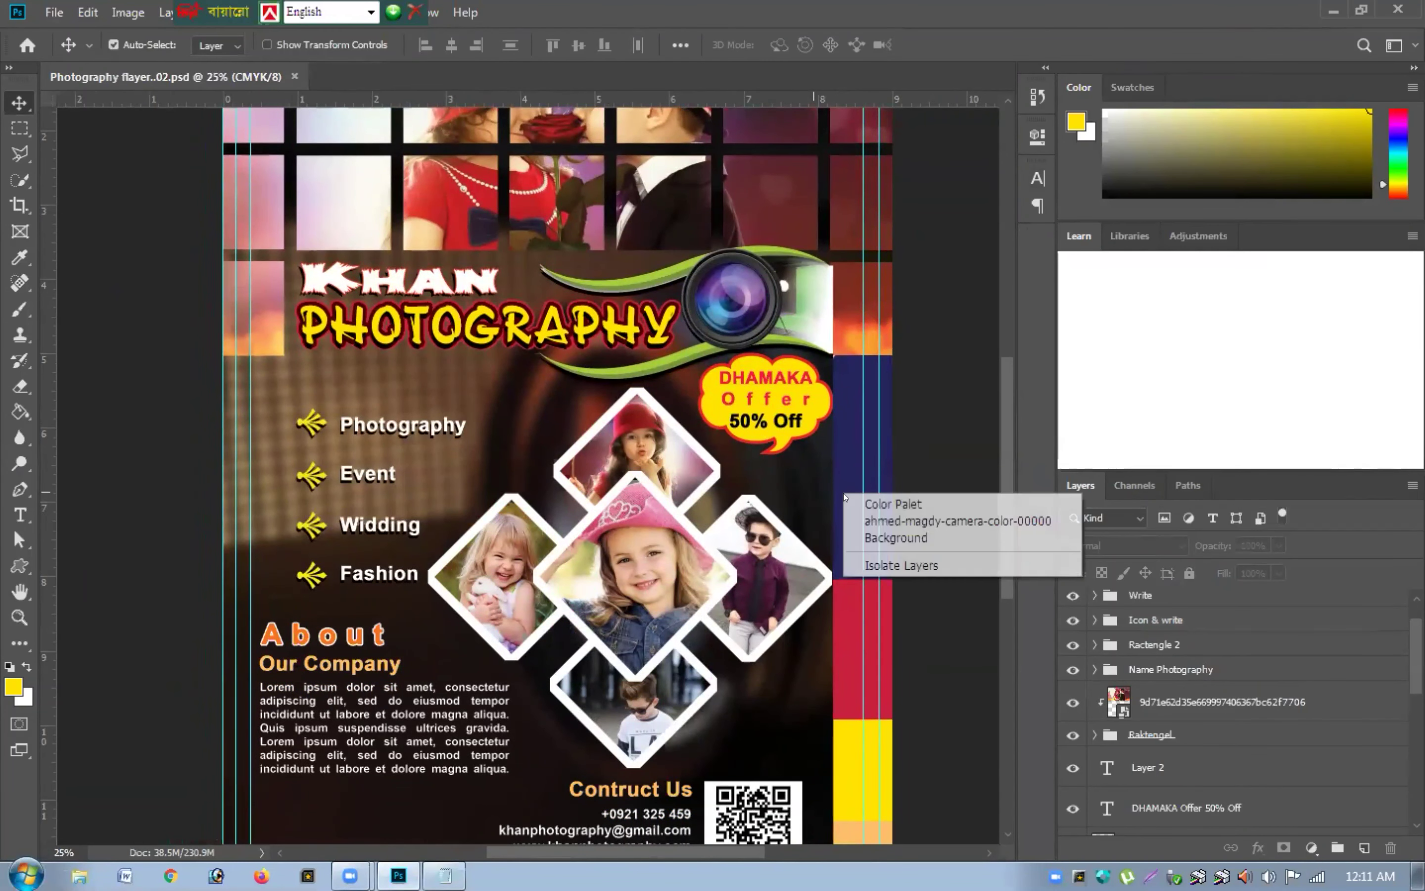
left_click(848, 501)
left_click_drag(842, 482, 799, 408)
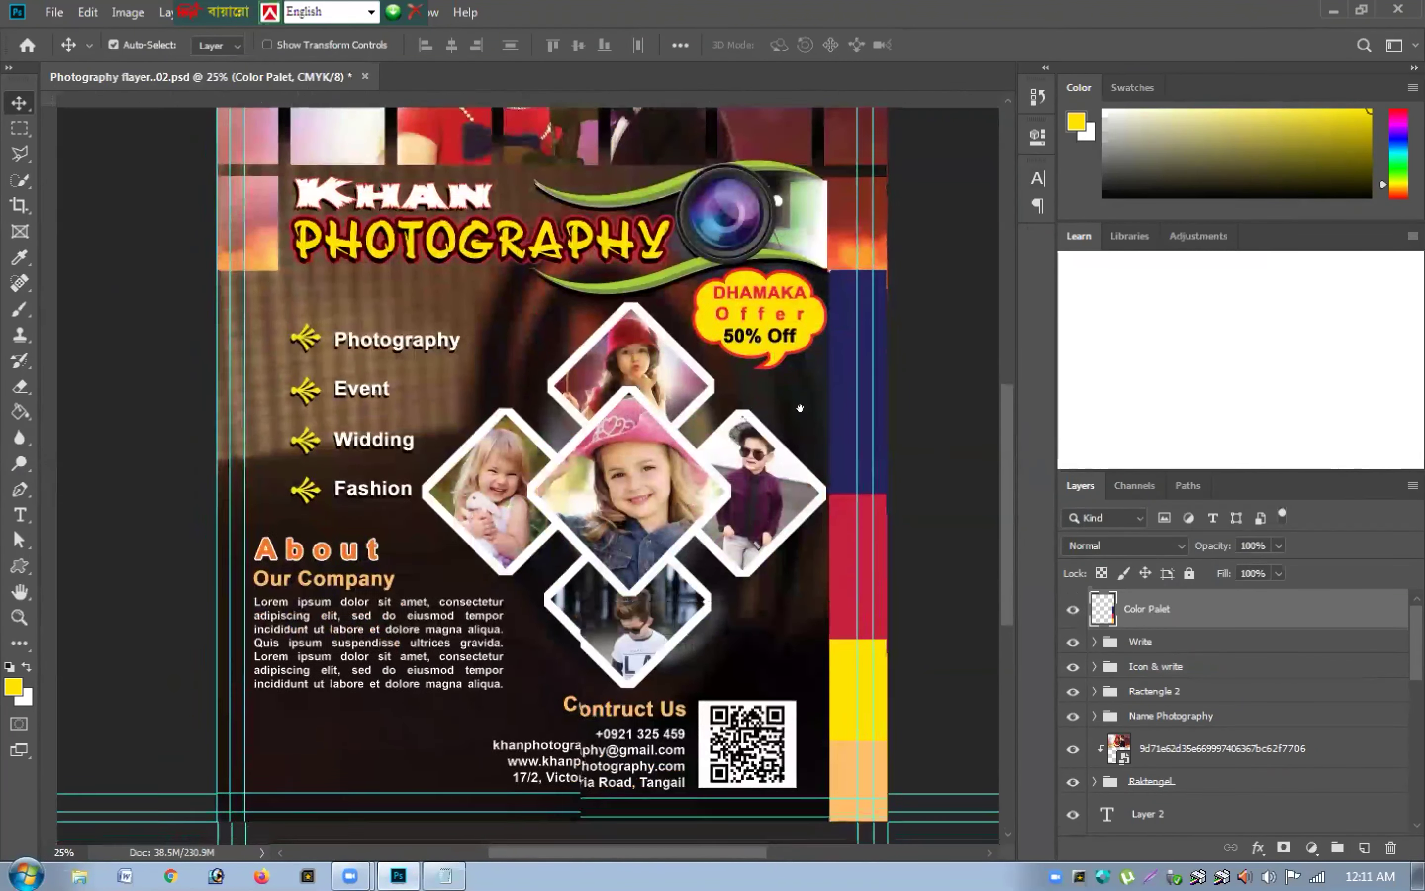
left_click(1074, 609)
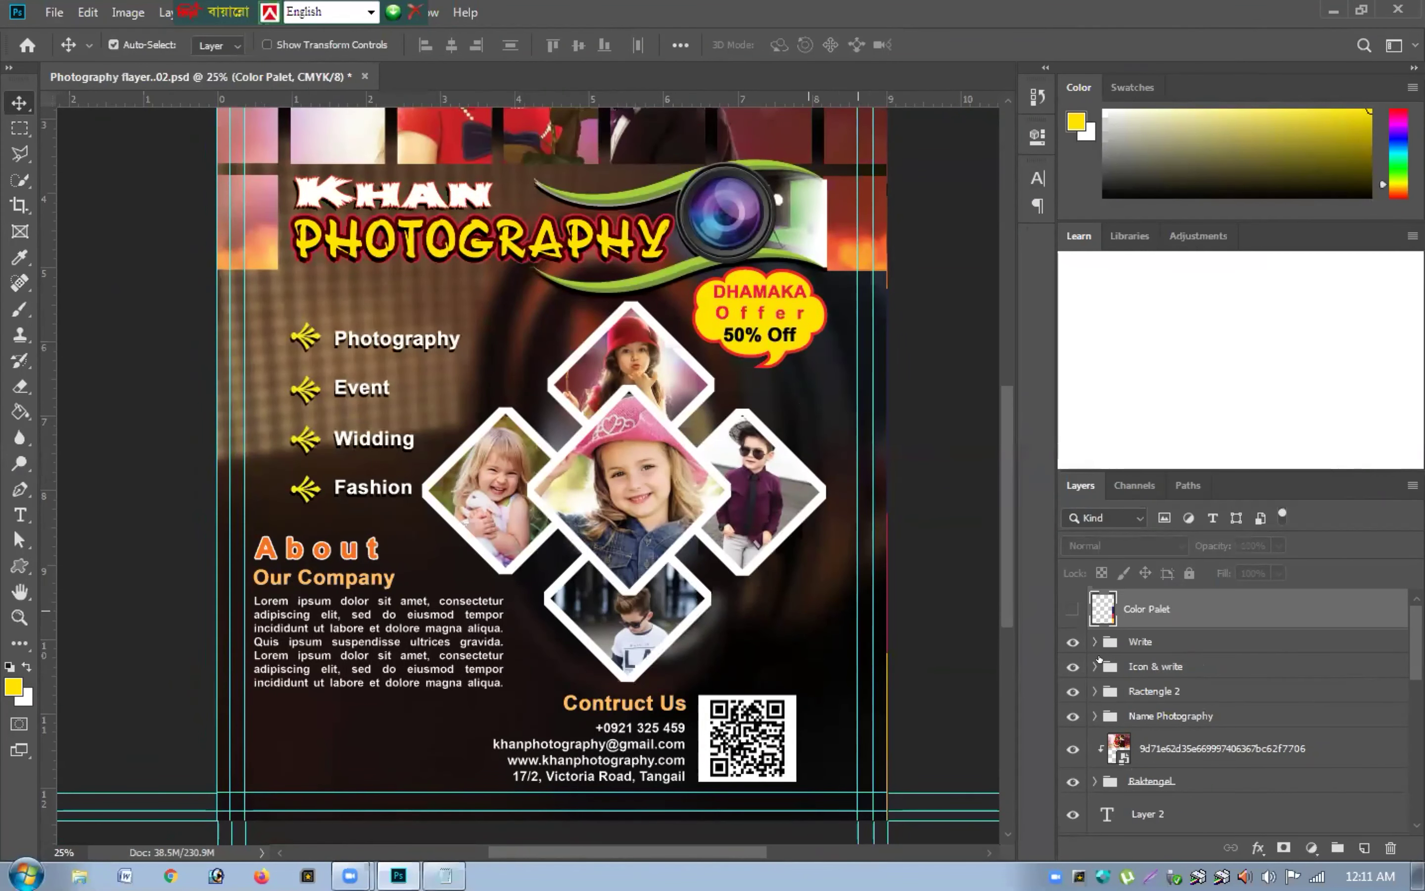
Shift the Ractengle 2 group of diamond-framed photos slightly to the right
left_click(1152, 669)
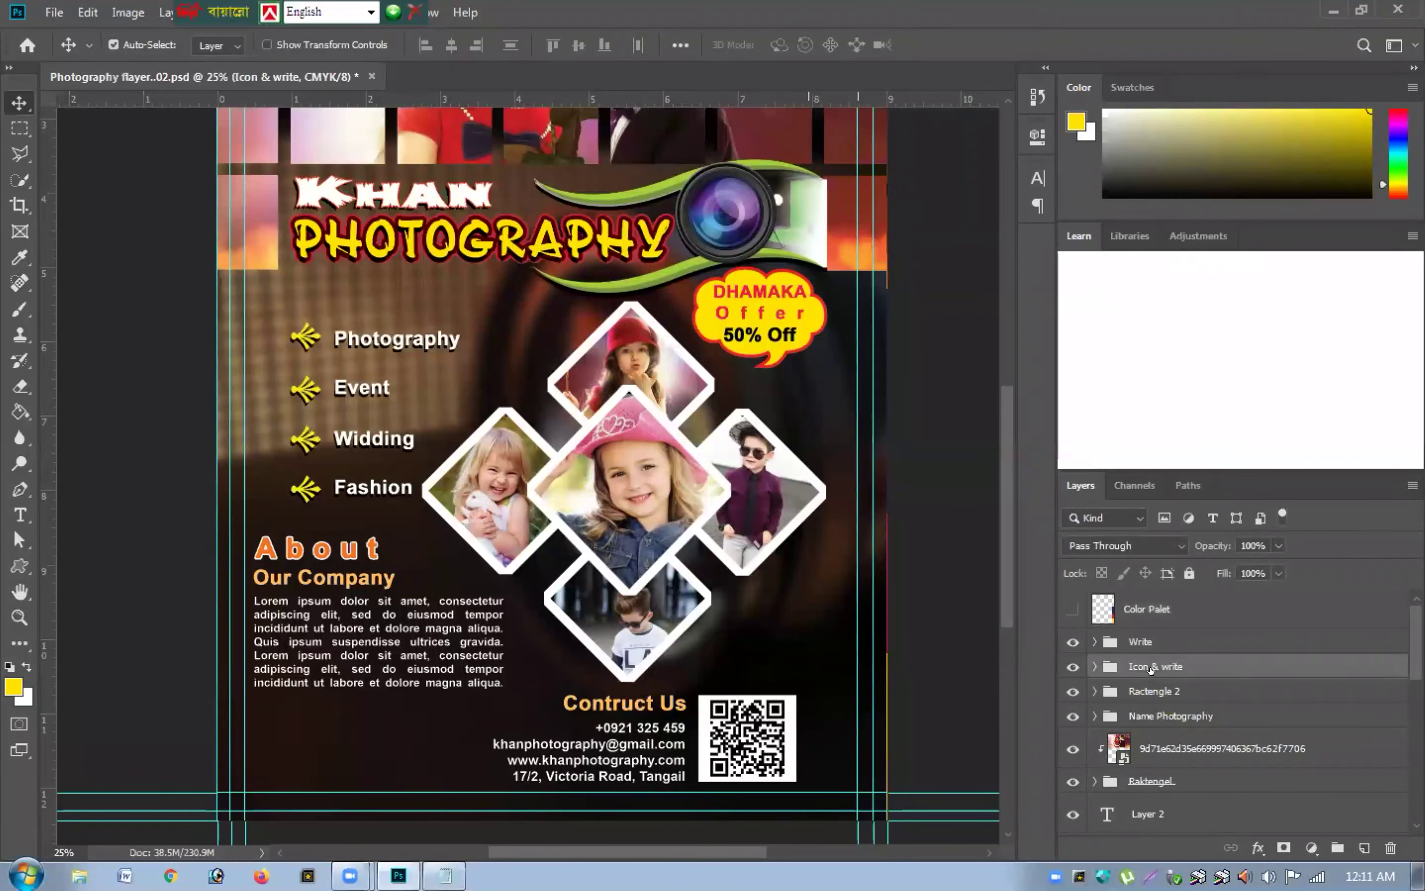
left_click(1163, 693)
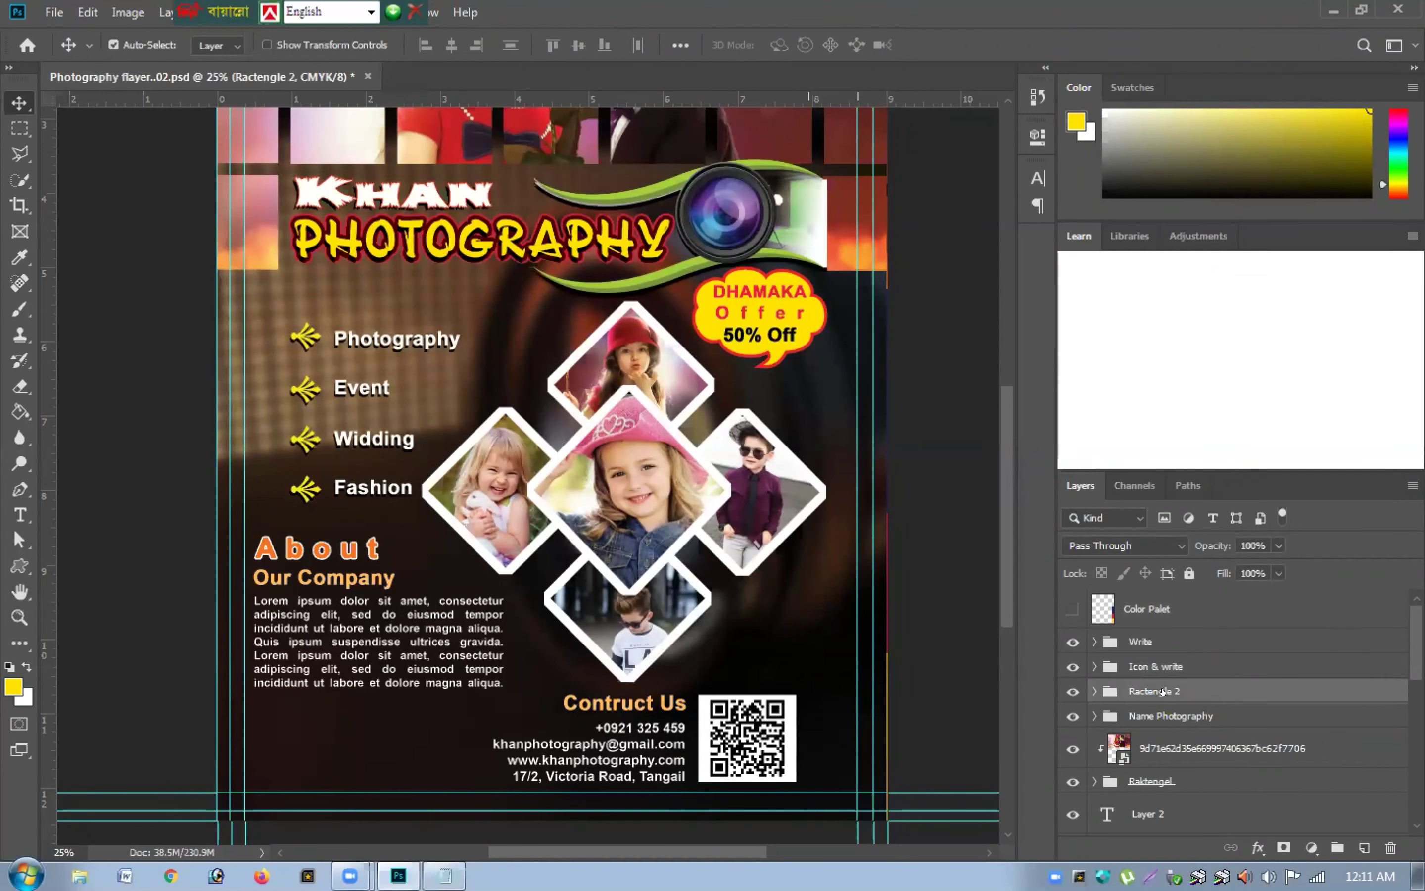
key("ctrl+t")
left_click_drag(656, 500, 683, 499)
key("Return")
left_click(797, 628)
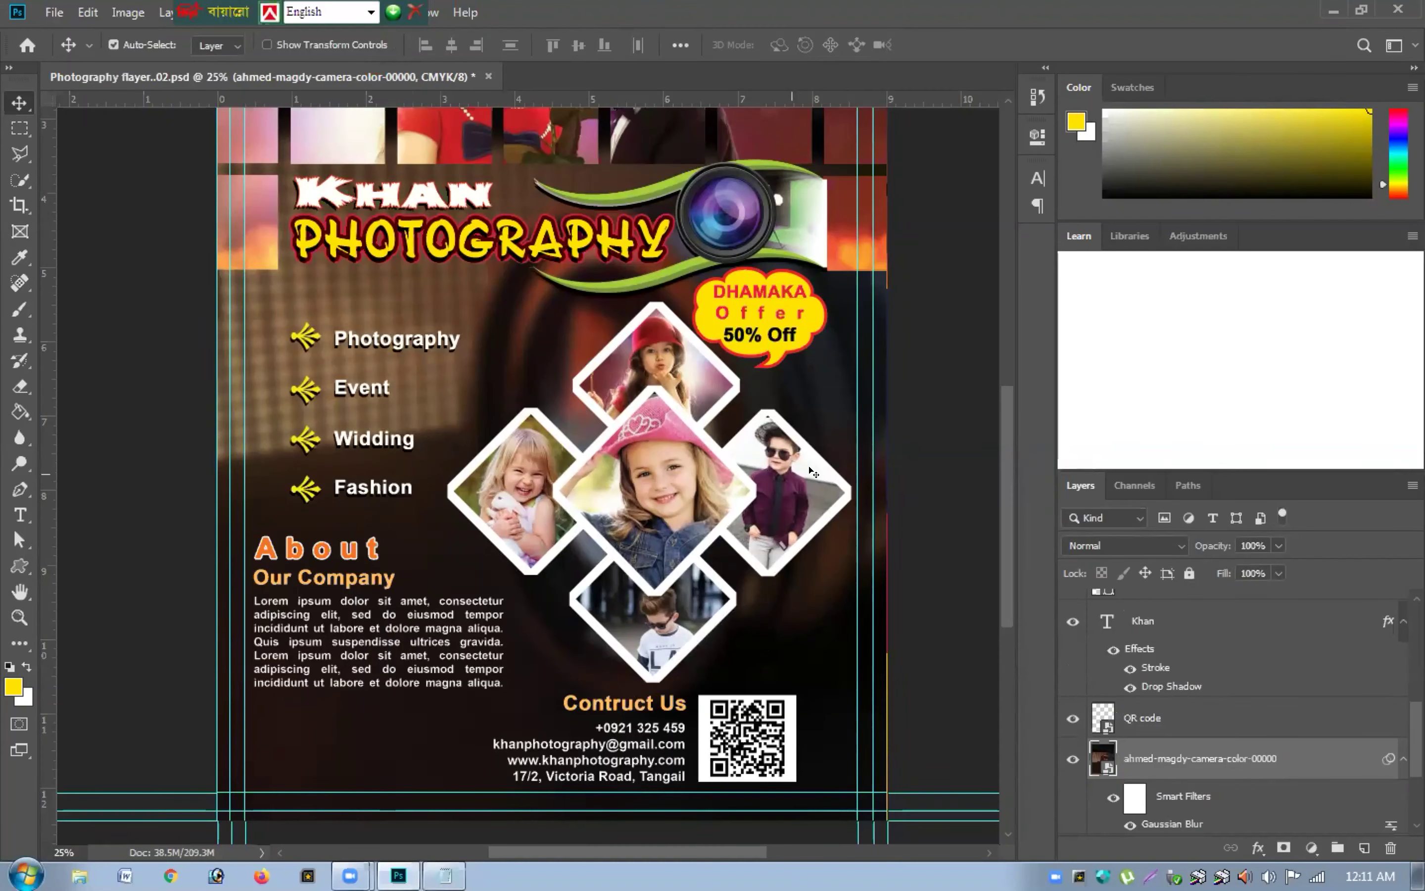
Move the yellow offer badge and its "DHAMAKA Offer 50% Off" text right and slightly down, in line with the diamond photos' outer corner
left_click_drag(815, 387, 770, 436)
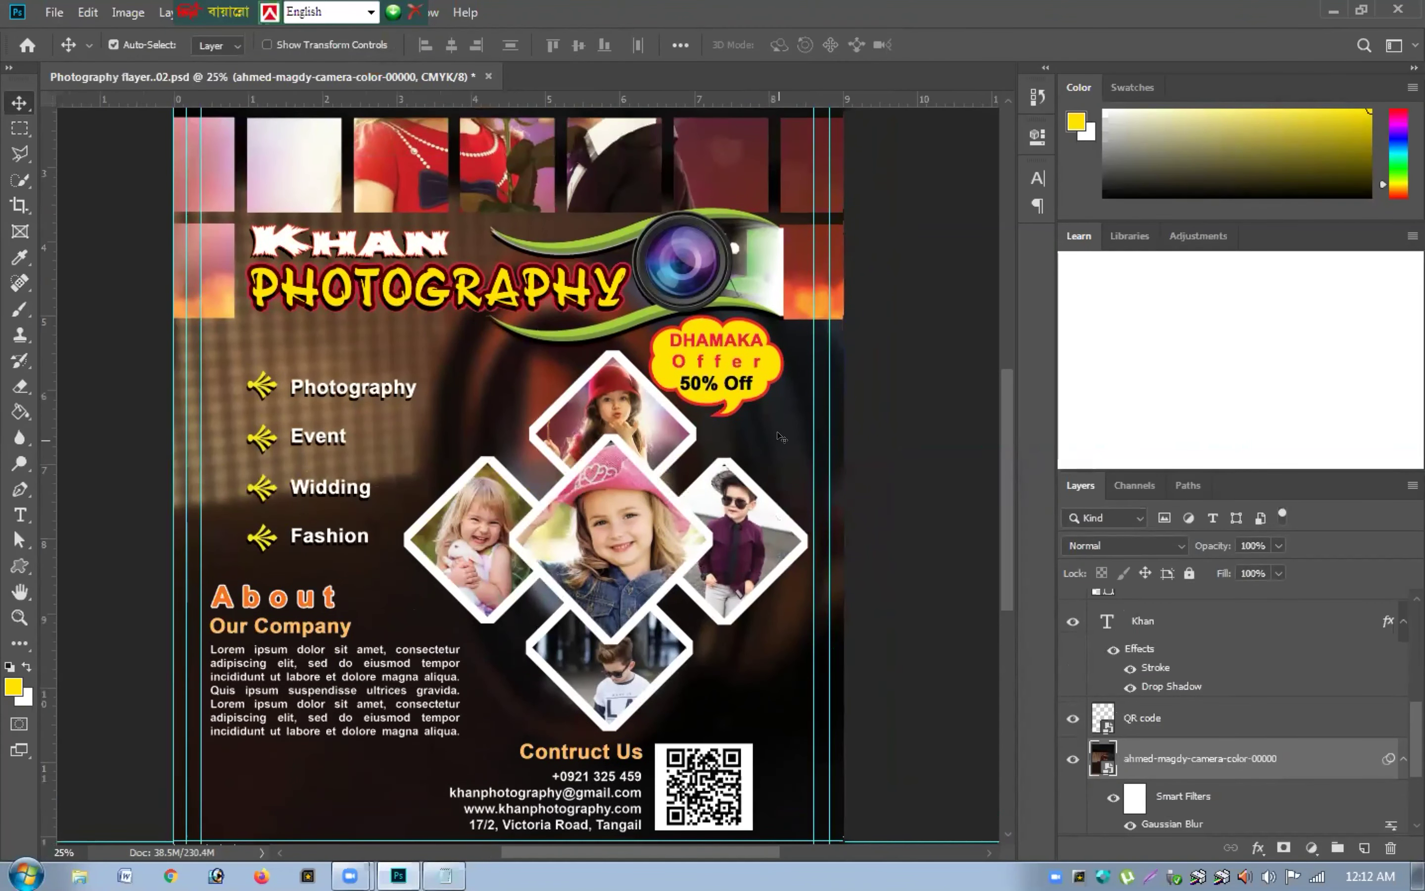
left_click_drag(764, 389, 796, 376)
key("ctrl+minus")
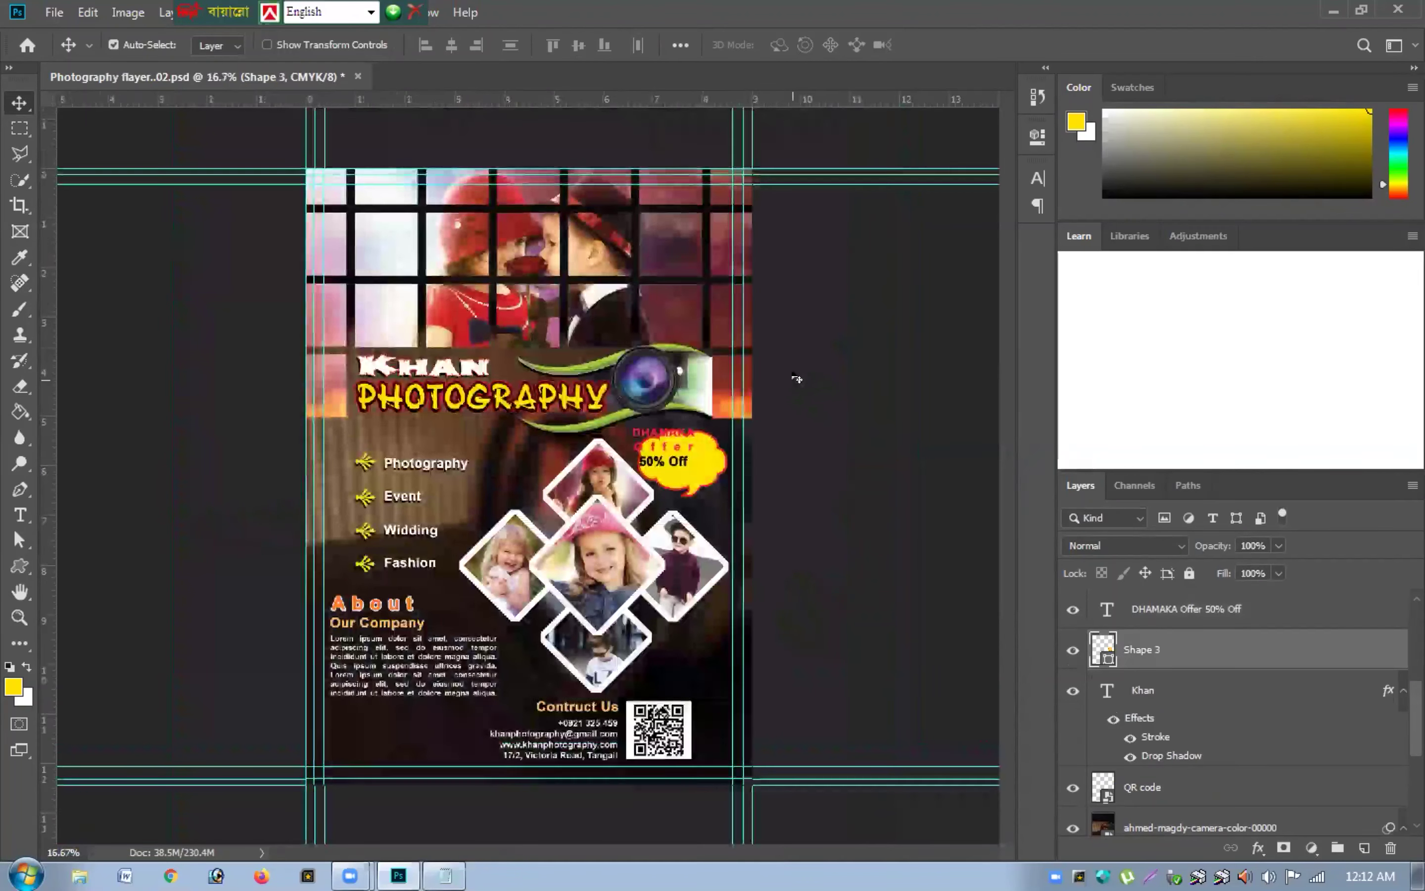
left_click_drag(672, 450, 685, 457)
left_click(691, 501)
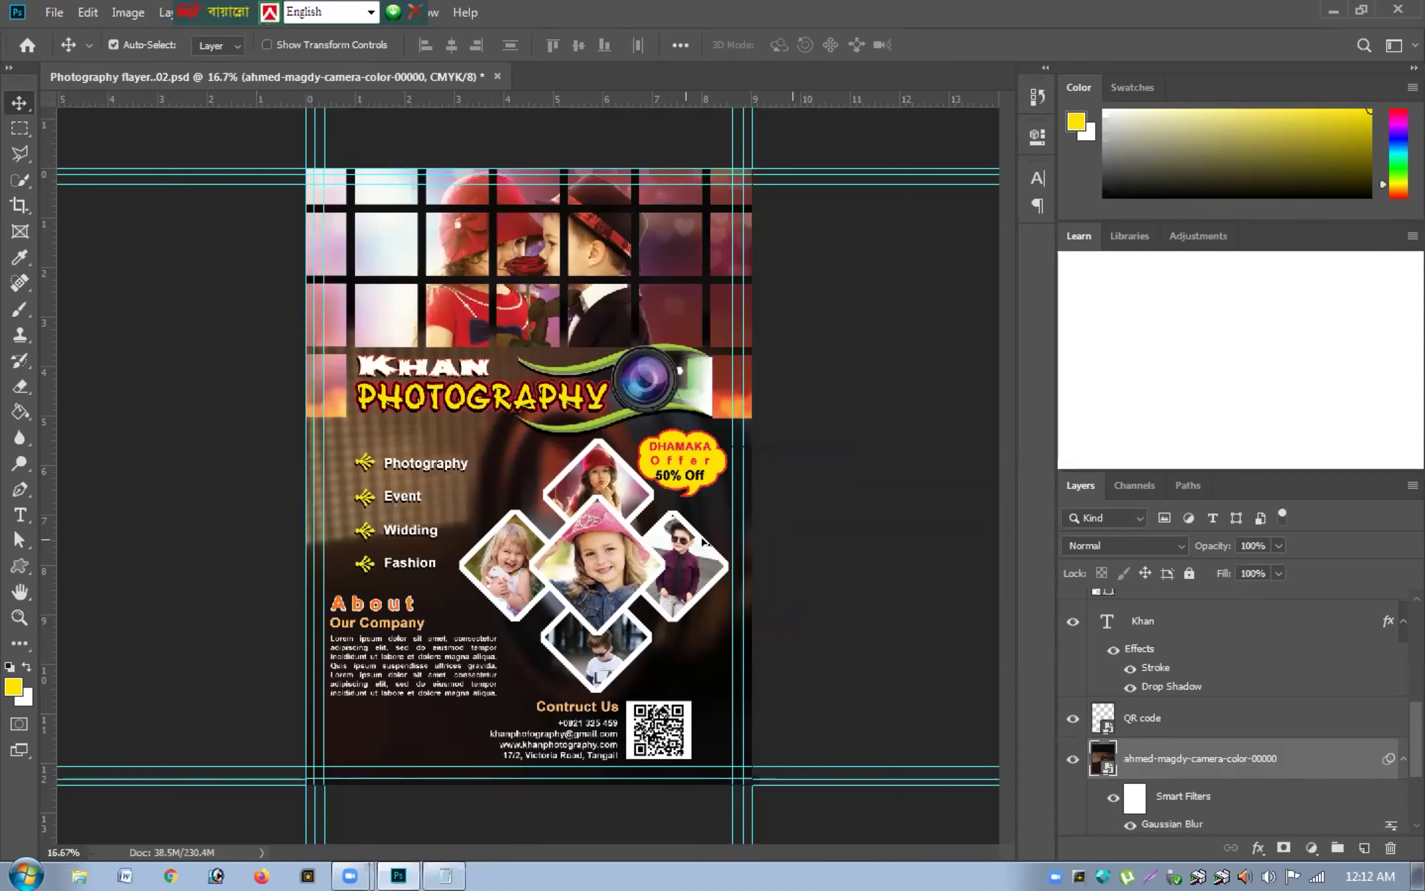
key("ctrl+plus")
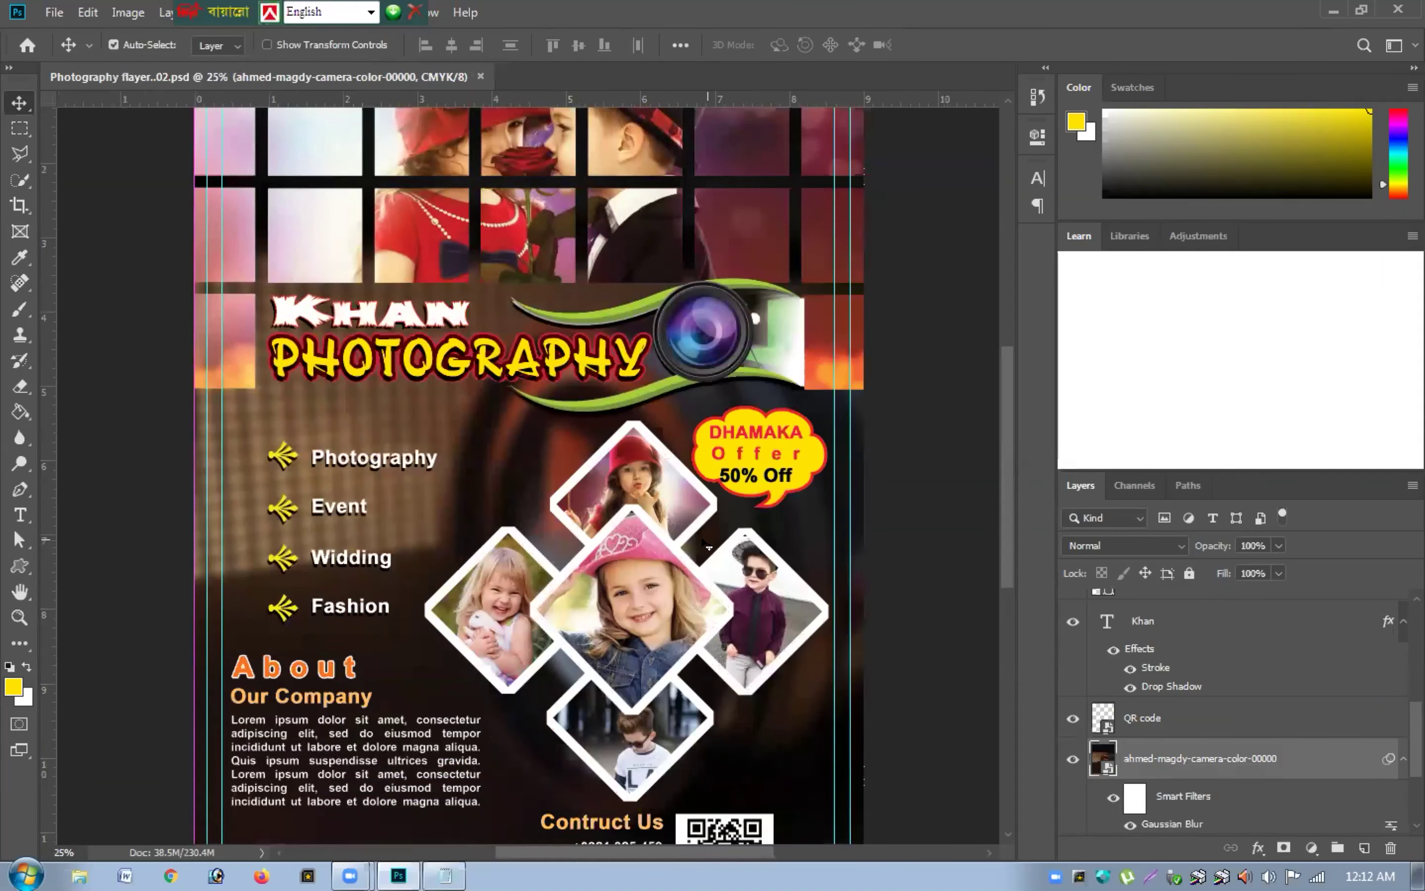
key("ctrl+minus")
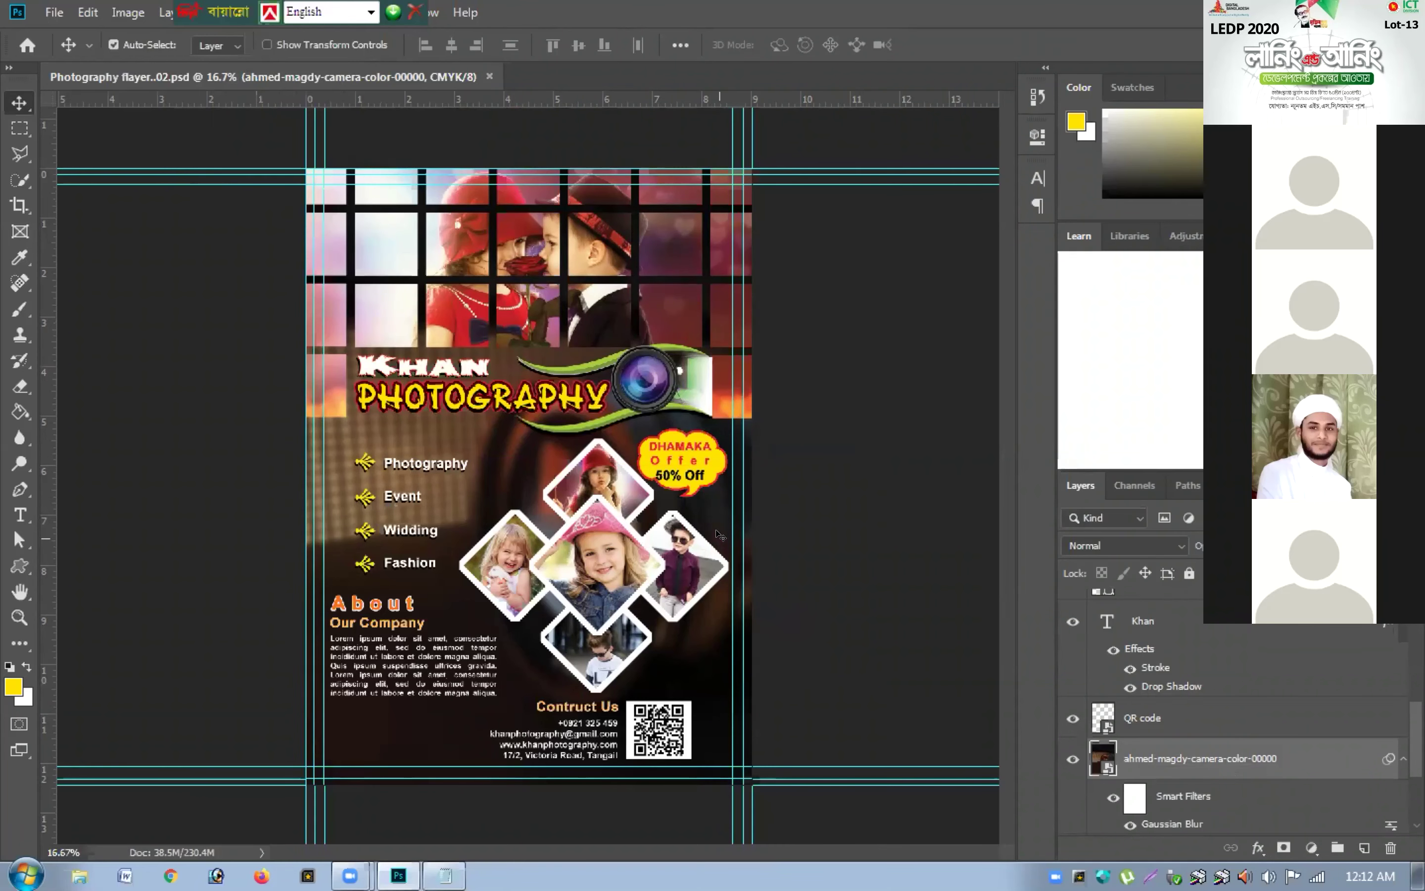
key("ctrl+plus")
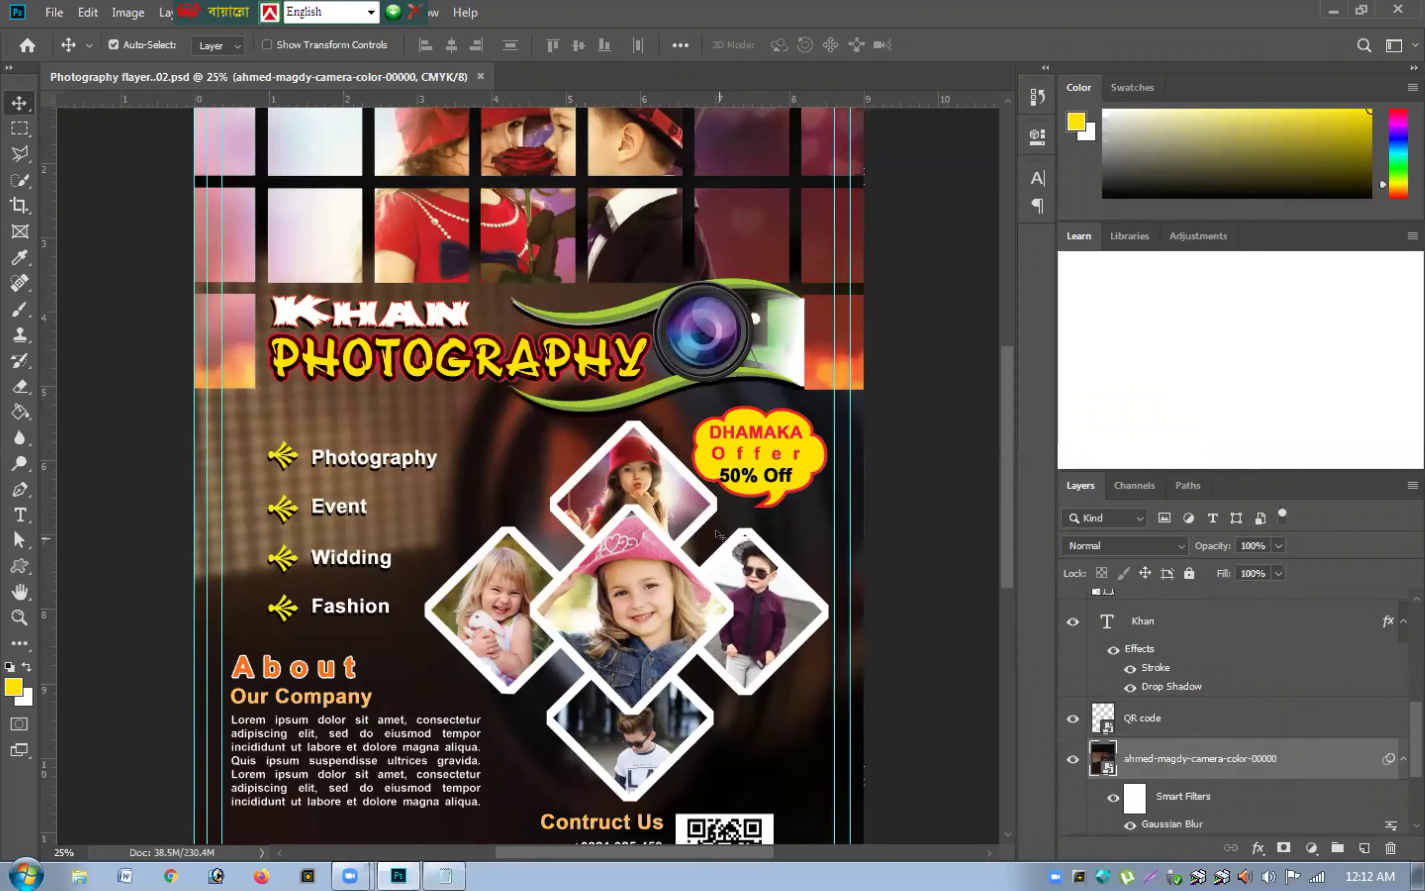
key("ctrl+minus")
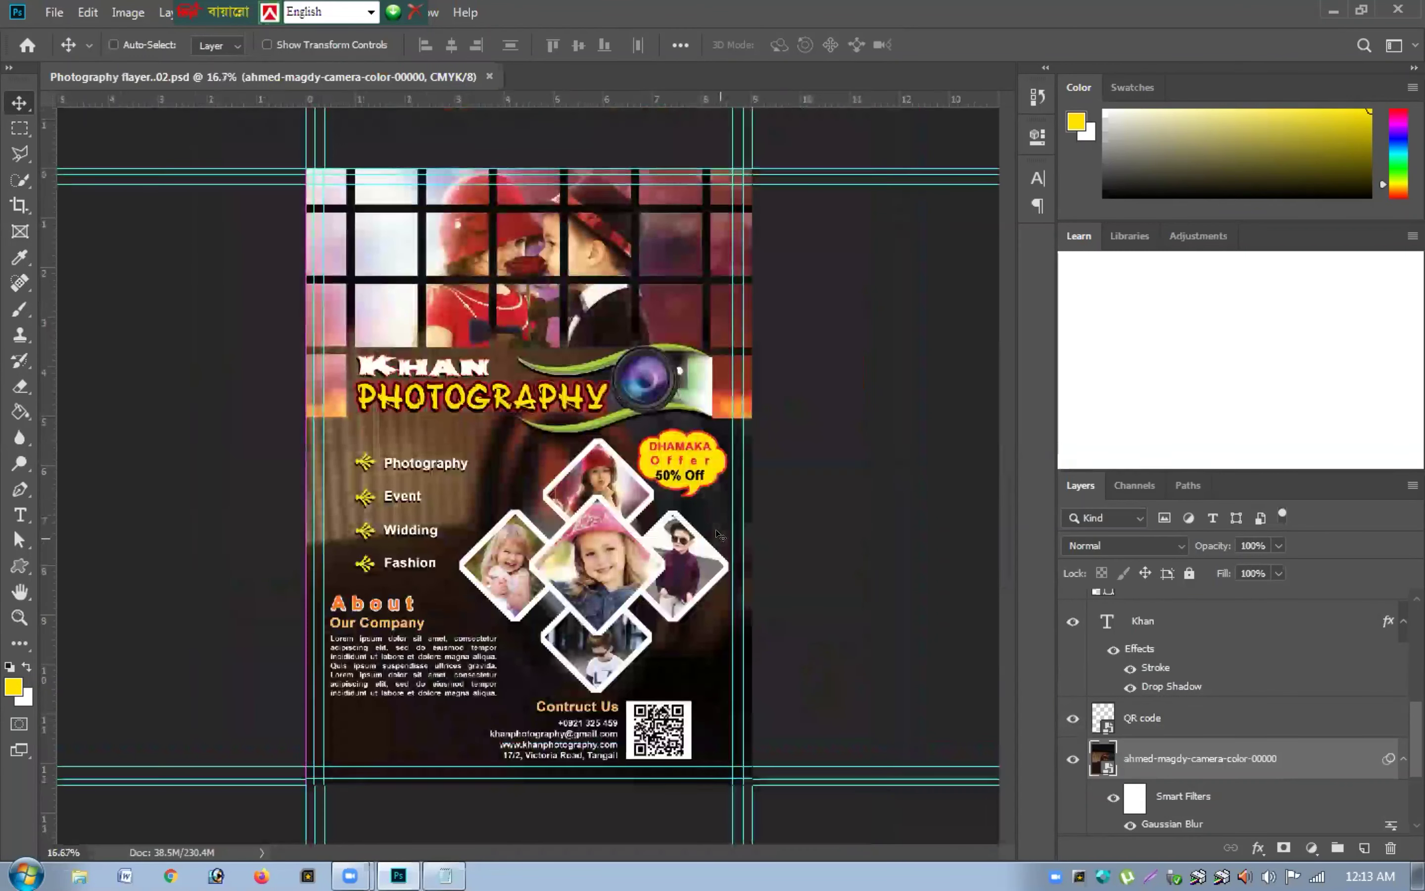
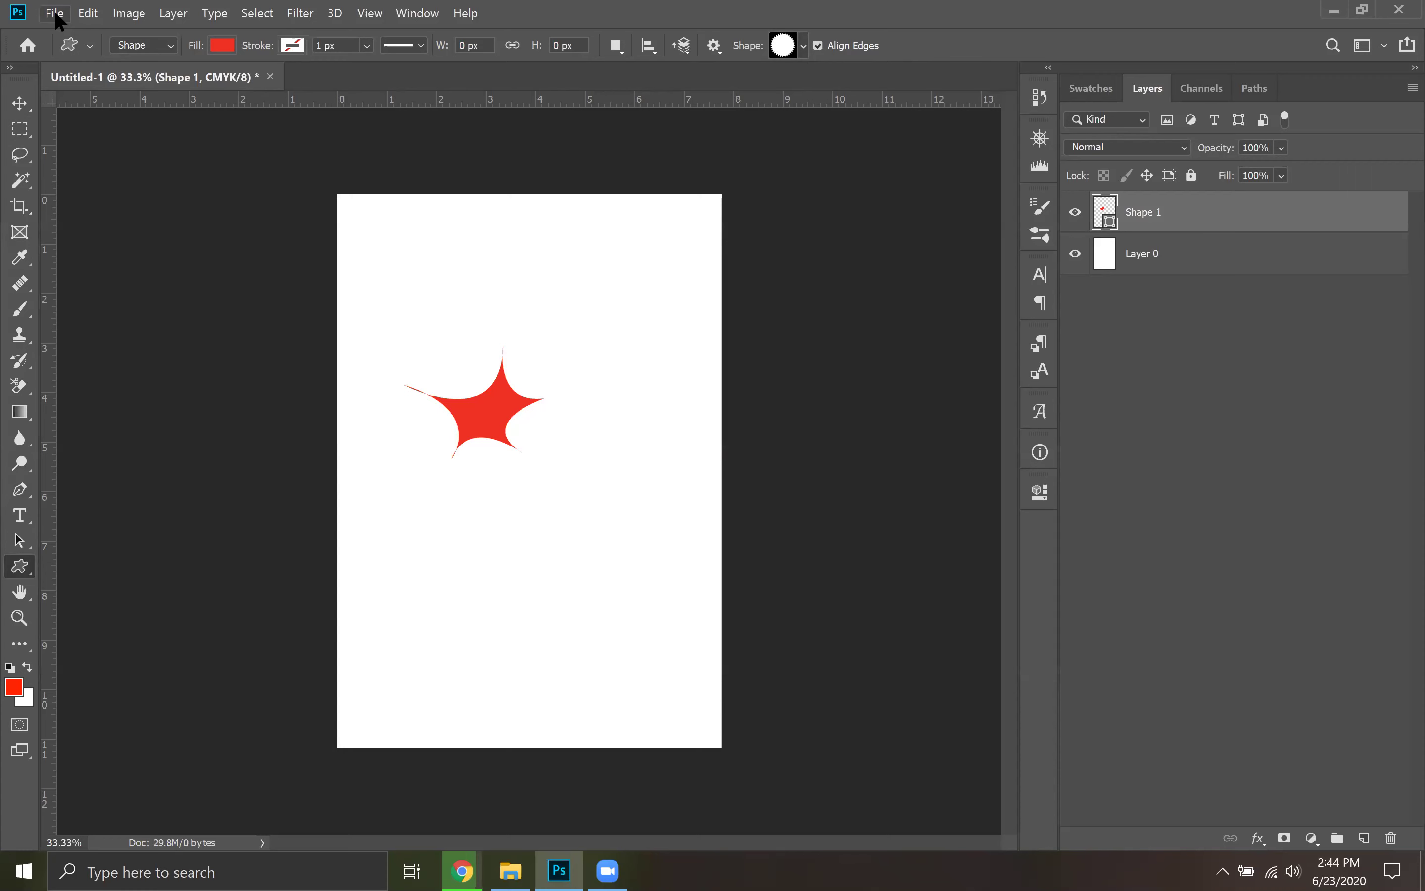
In the Untitled-1 document, move the red star shape with Free Transform to X 1165 px, Y 1139 px
left_click(55, 14)
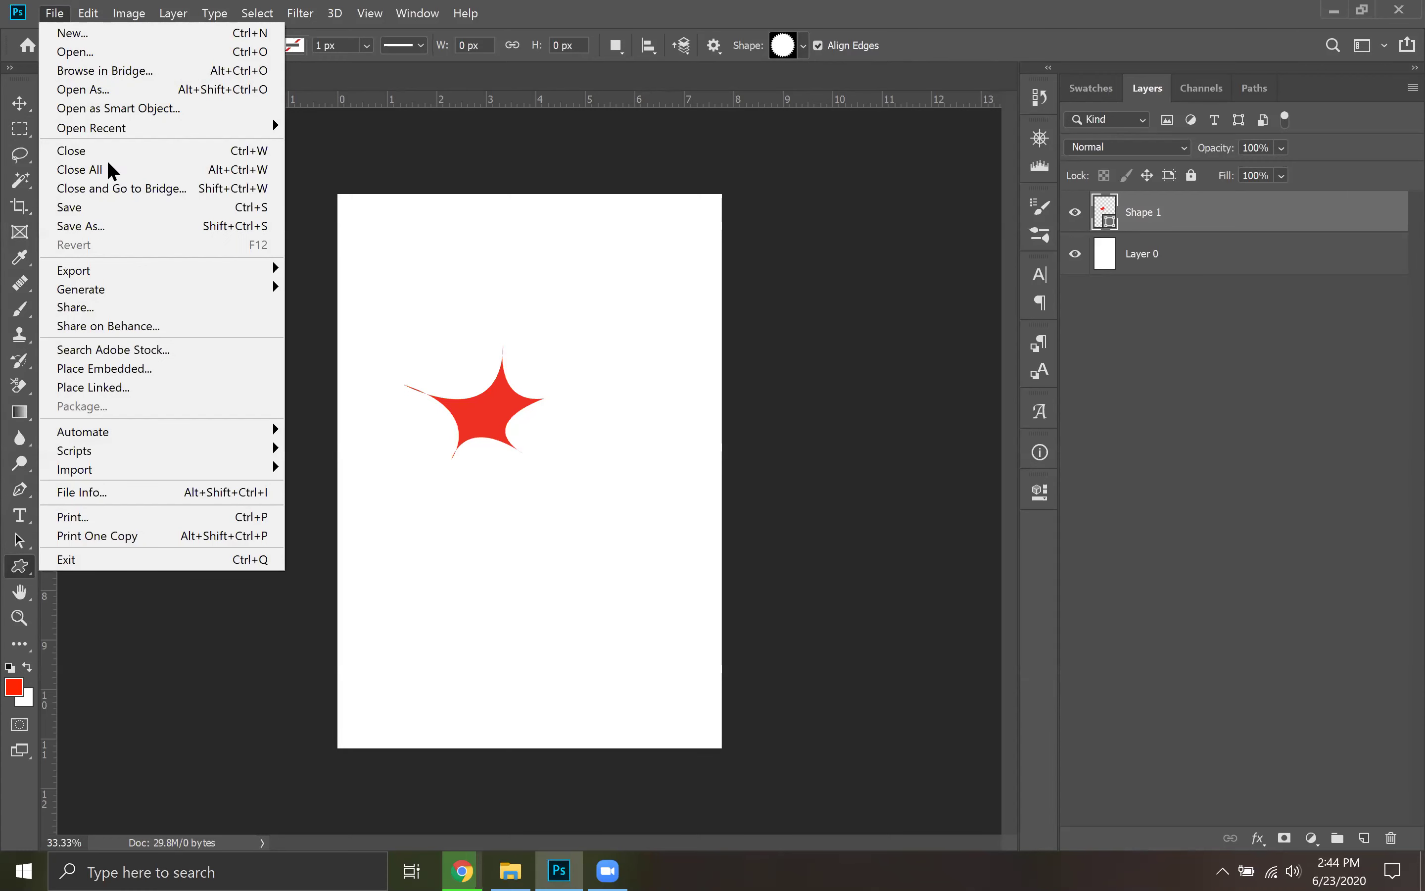
left_click(538, 200)
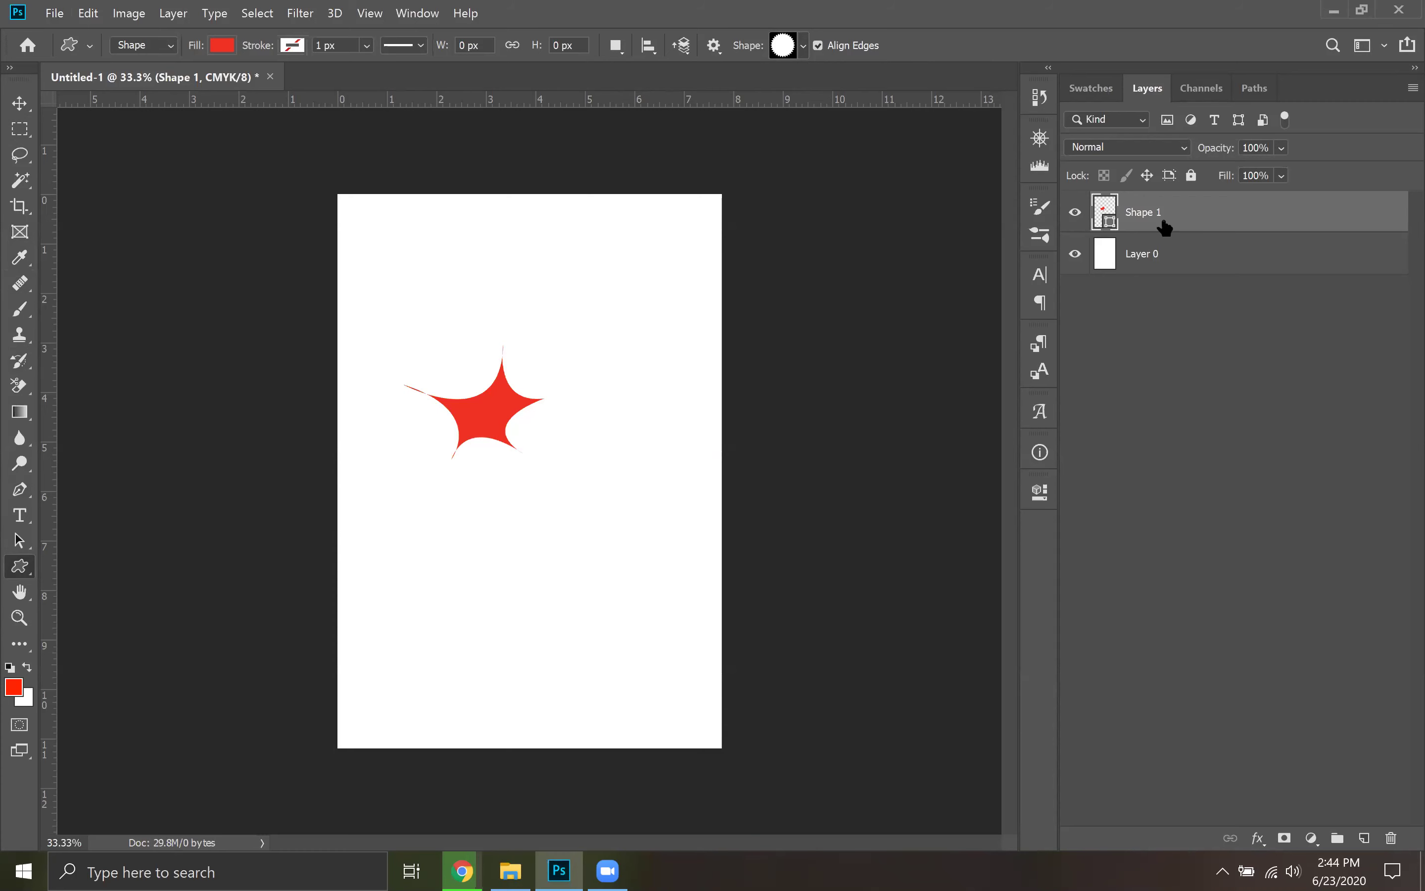
key("ctrl+t")
left_click_drag(492, 405, 548, 385)
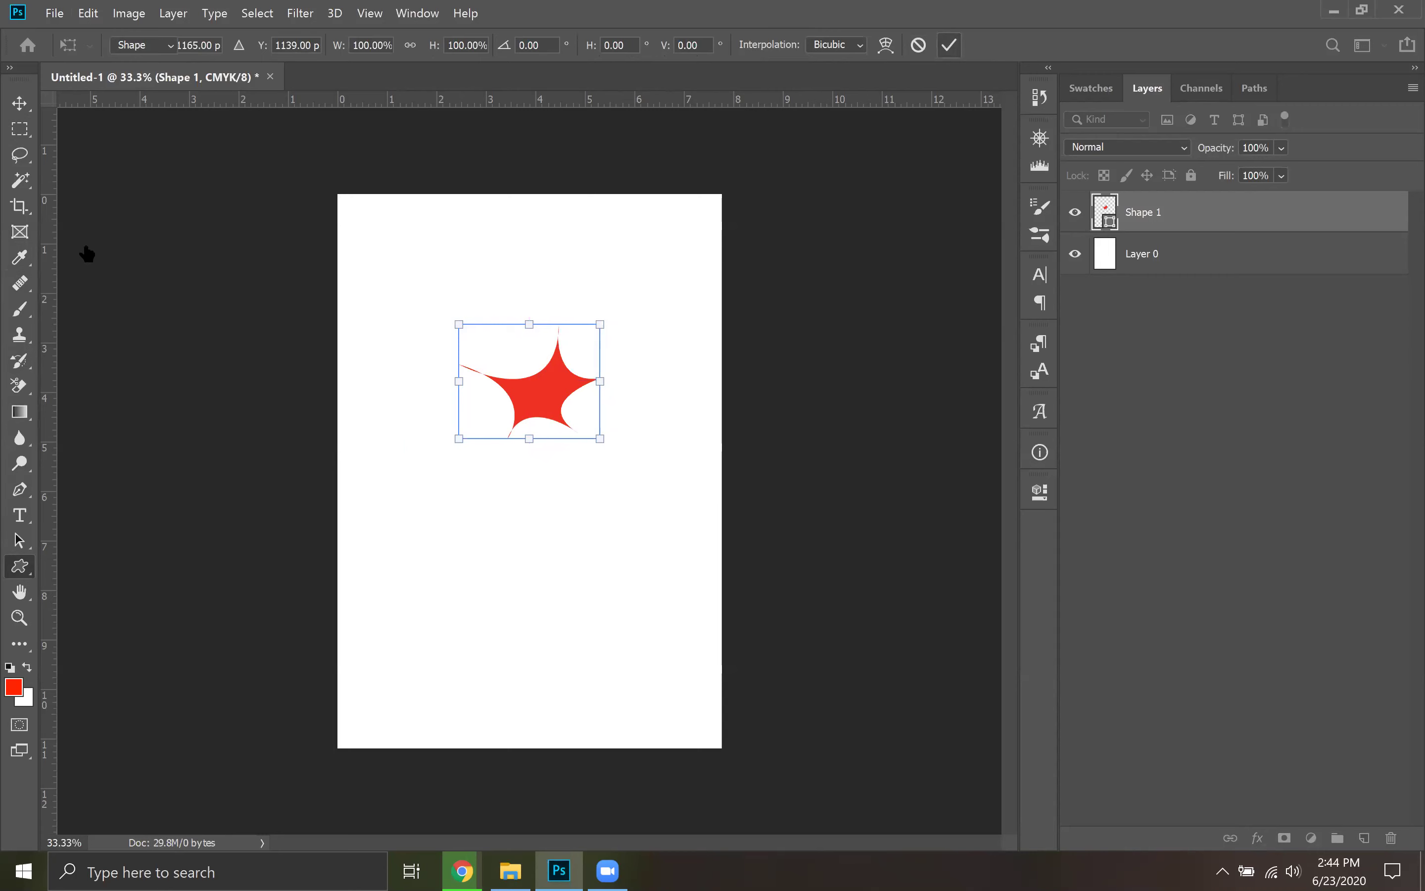
key("Return")
Crop the canvas tightly around the red star shape on all four sides and apply the crop
key("c")
mouse_move(537, 589)
left_mouse_down()
mouse_move(551, 624)
mouse_move(551, 602)
left_mouse_up()
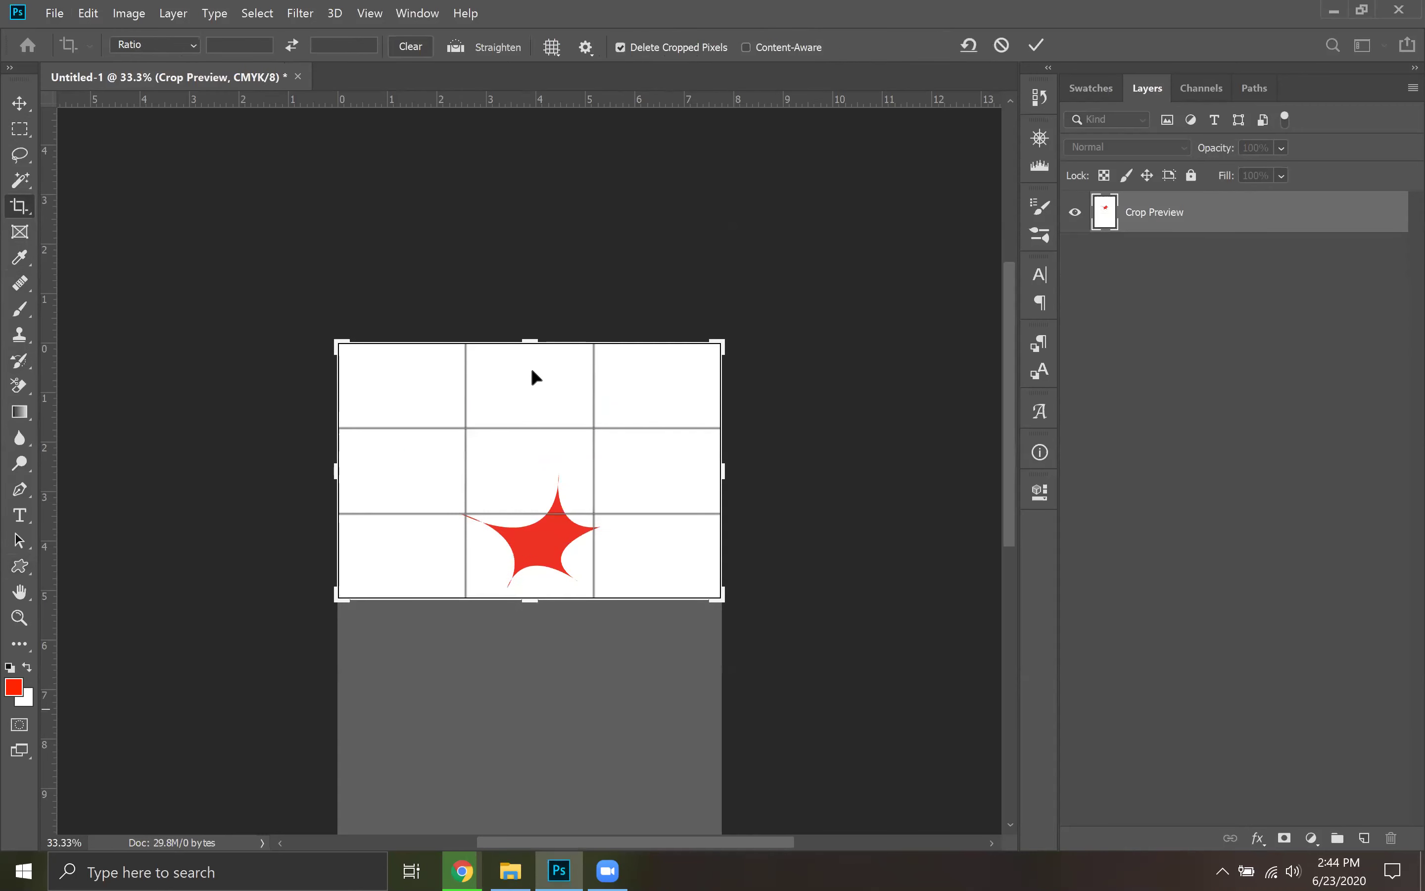
left_click_drag(534, 352, 543, 402)
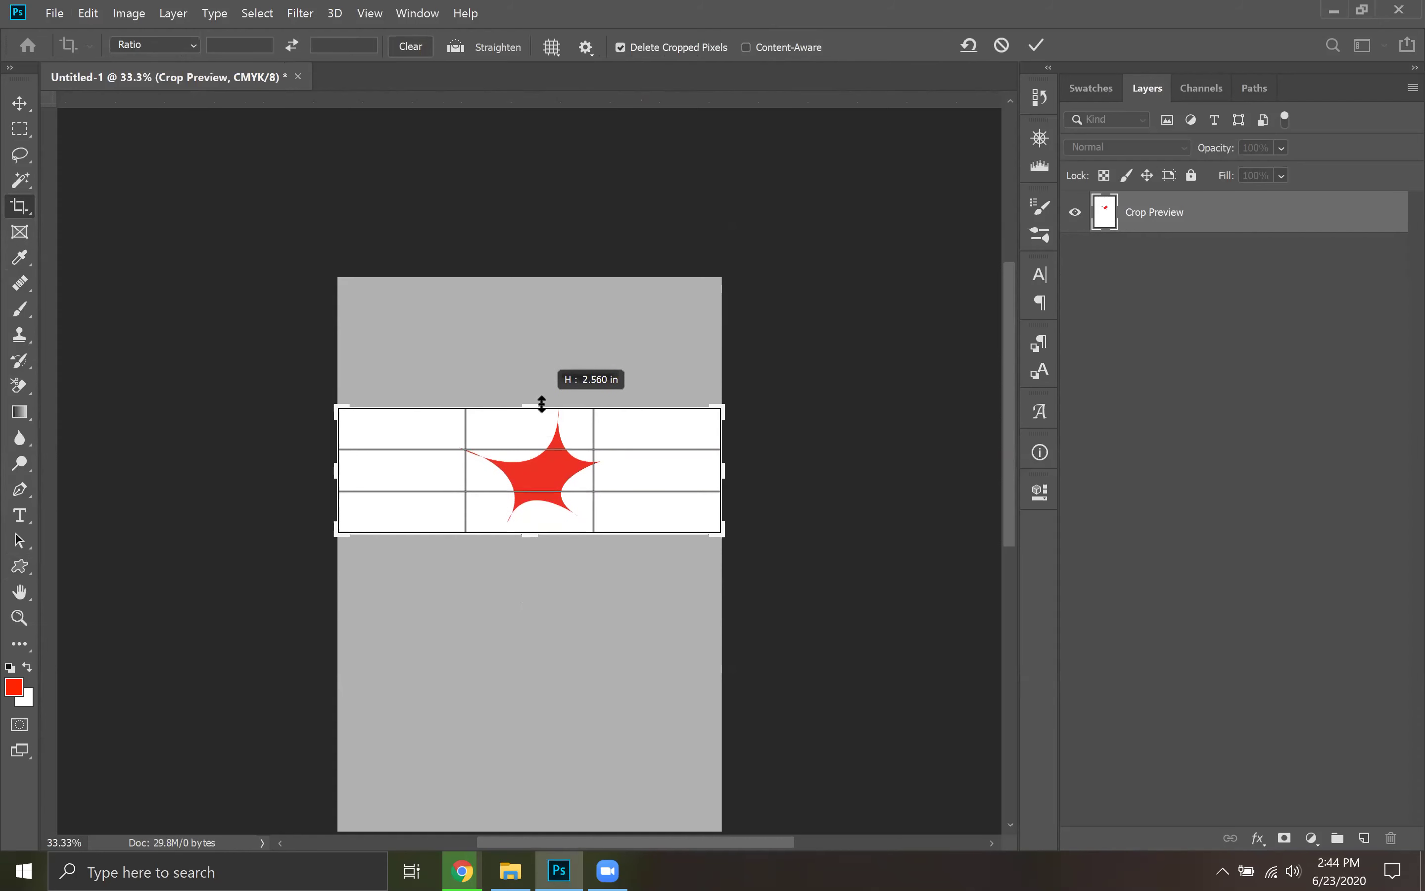
left_click_drag(721, 470, 666, 474)
left_click_drag(387, 474, 446, 476)
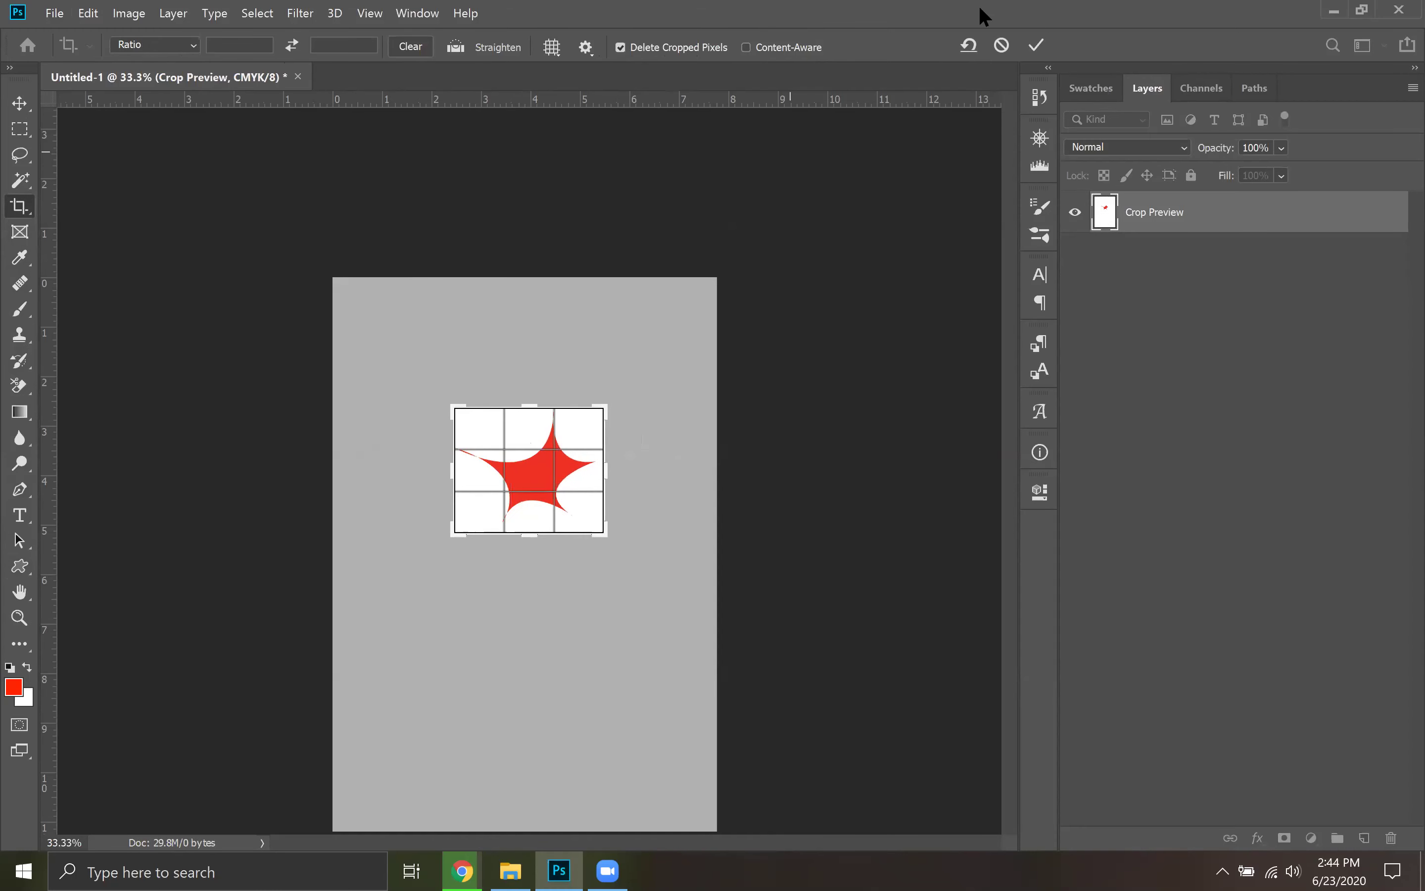
left_click(1036, 45)
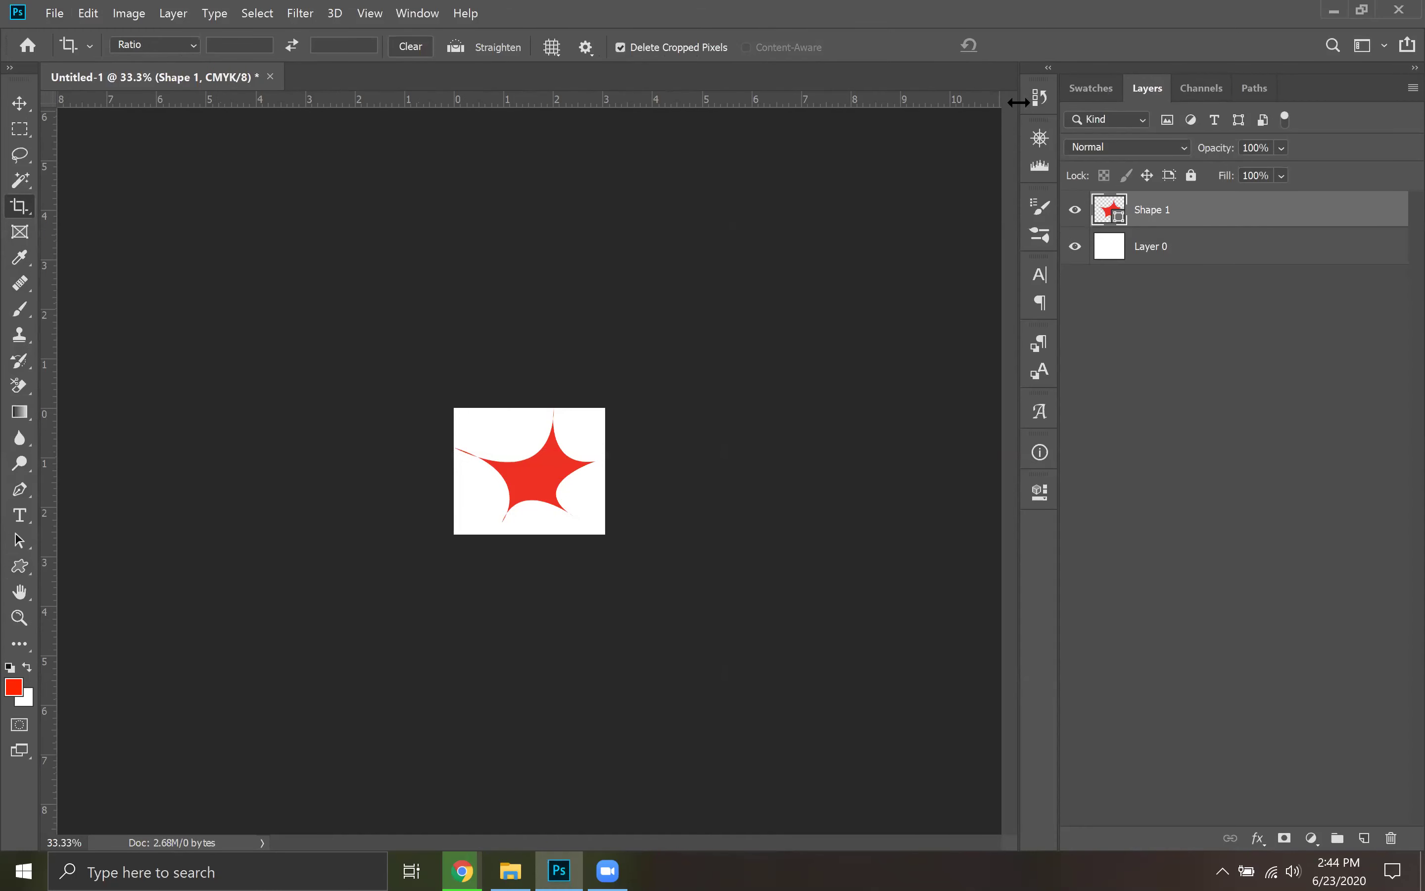
Hide the white Layer 0 so the red star stands on a transparent background
key("ctrl+plus")
key("ctrl+plus")
key("ctrl+plus")
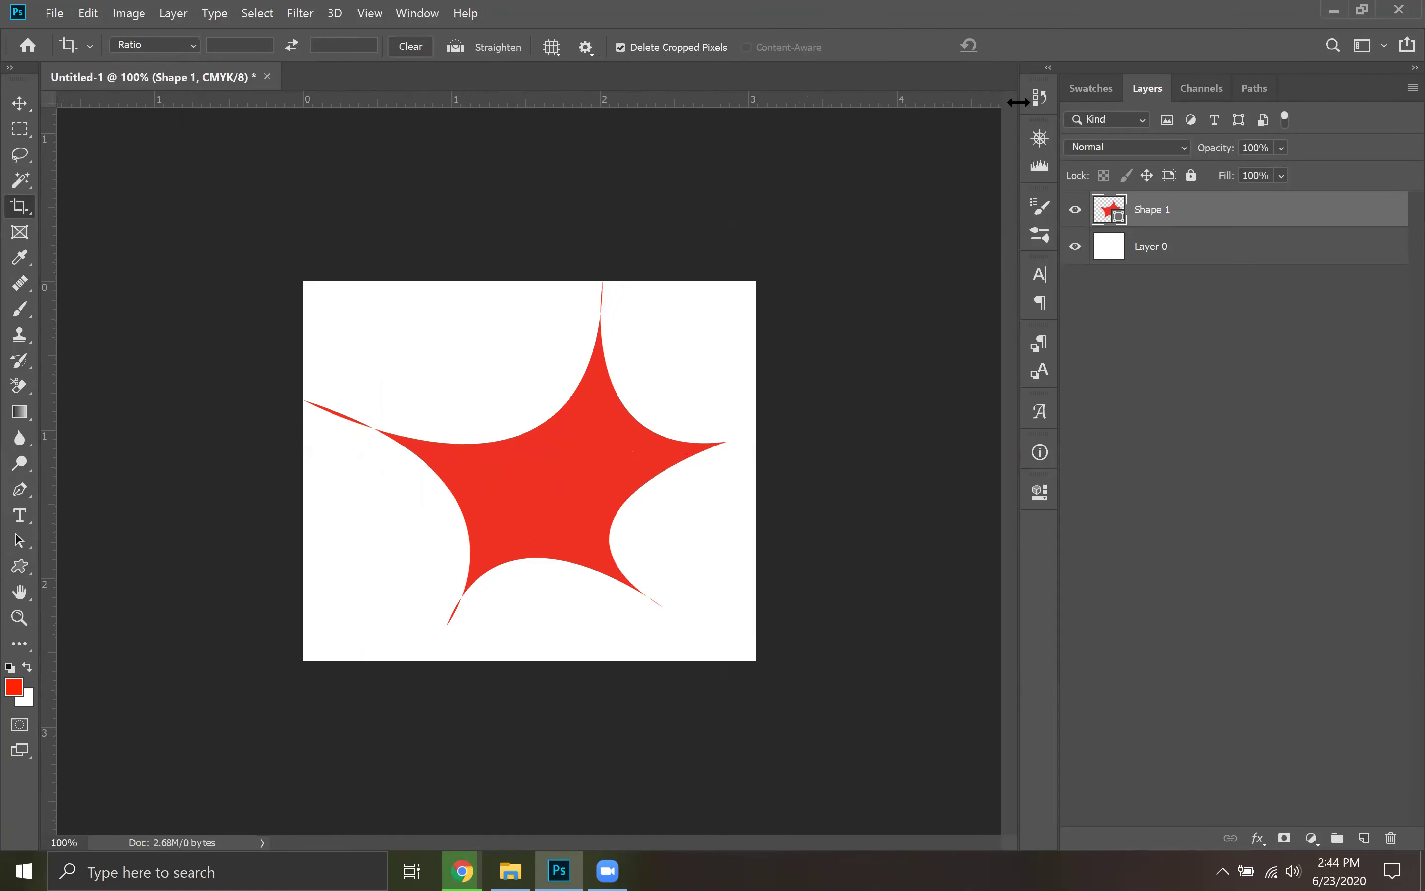
left_click(1075, 246)
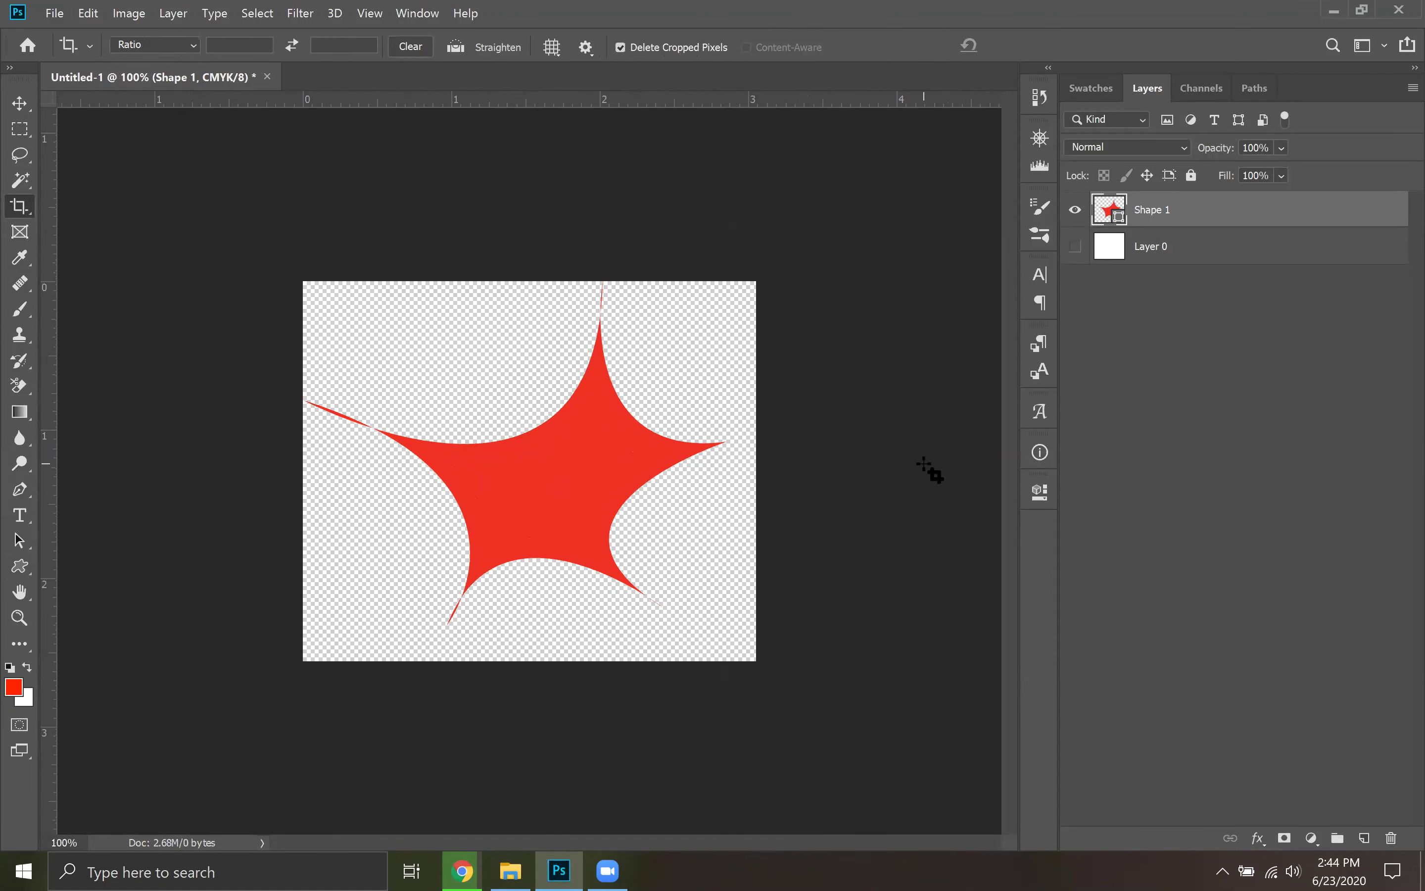
left_click(54, 13)
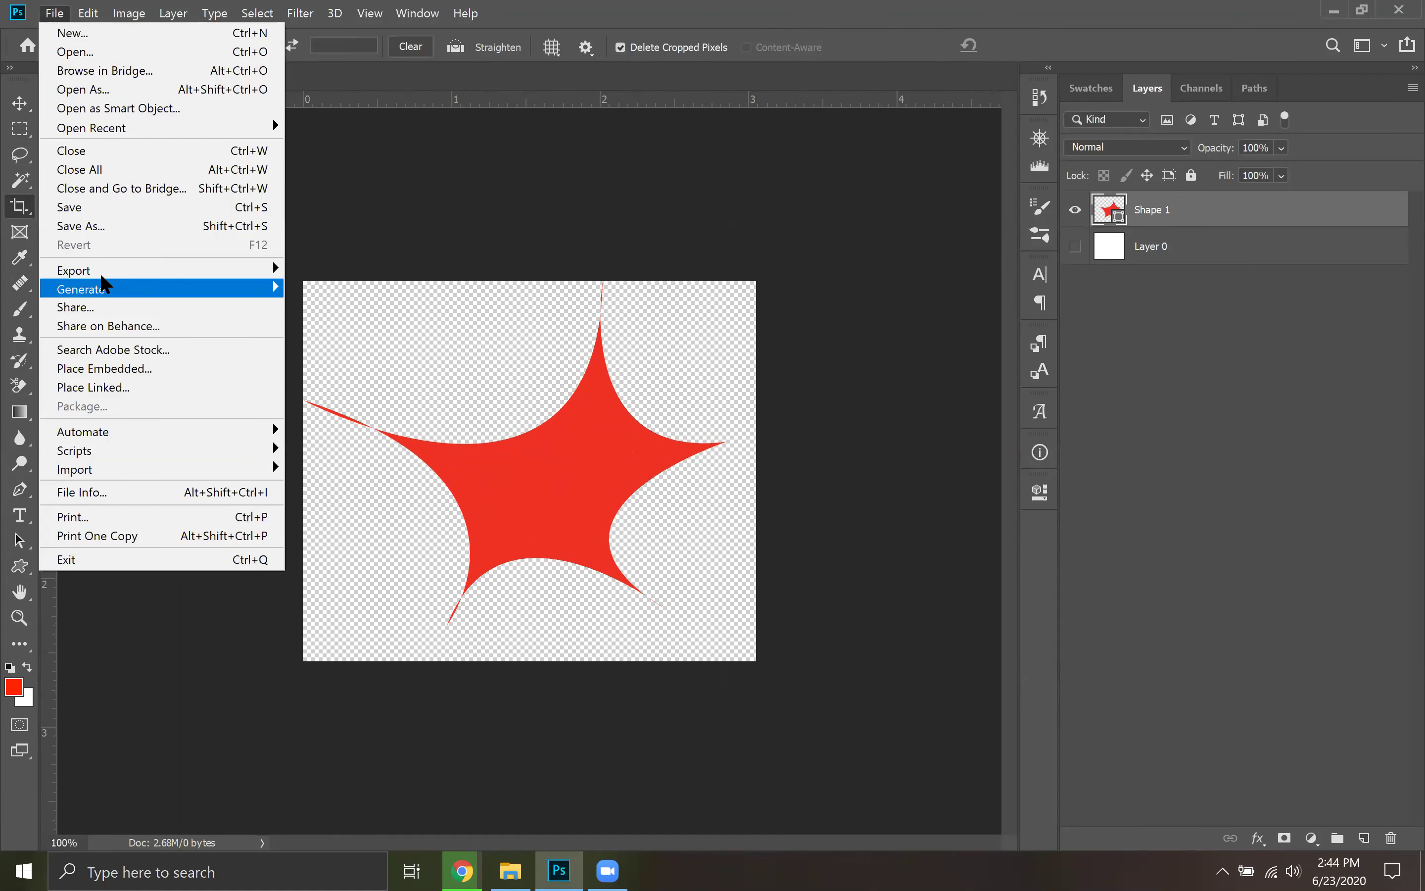
left_click(111, 227)
left_click(329, 353)
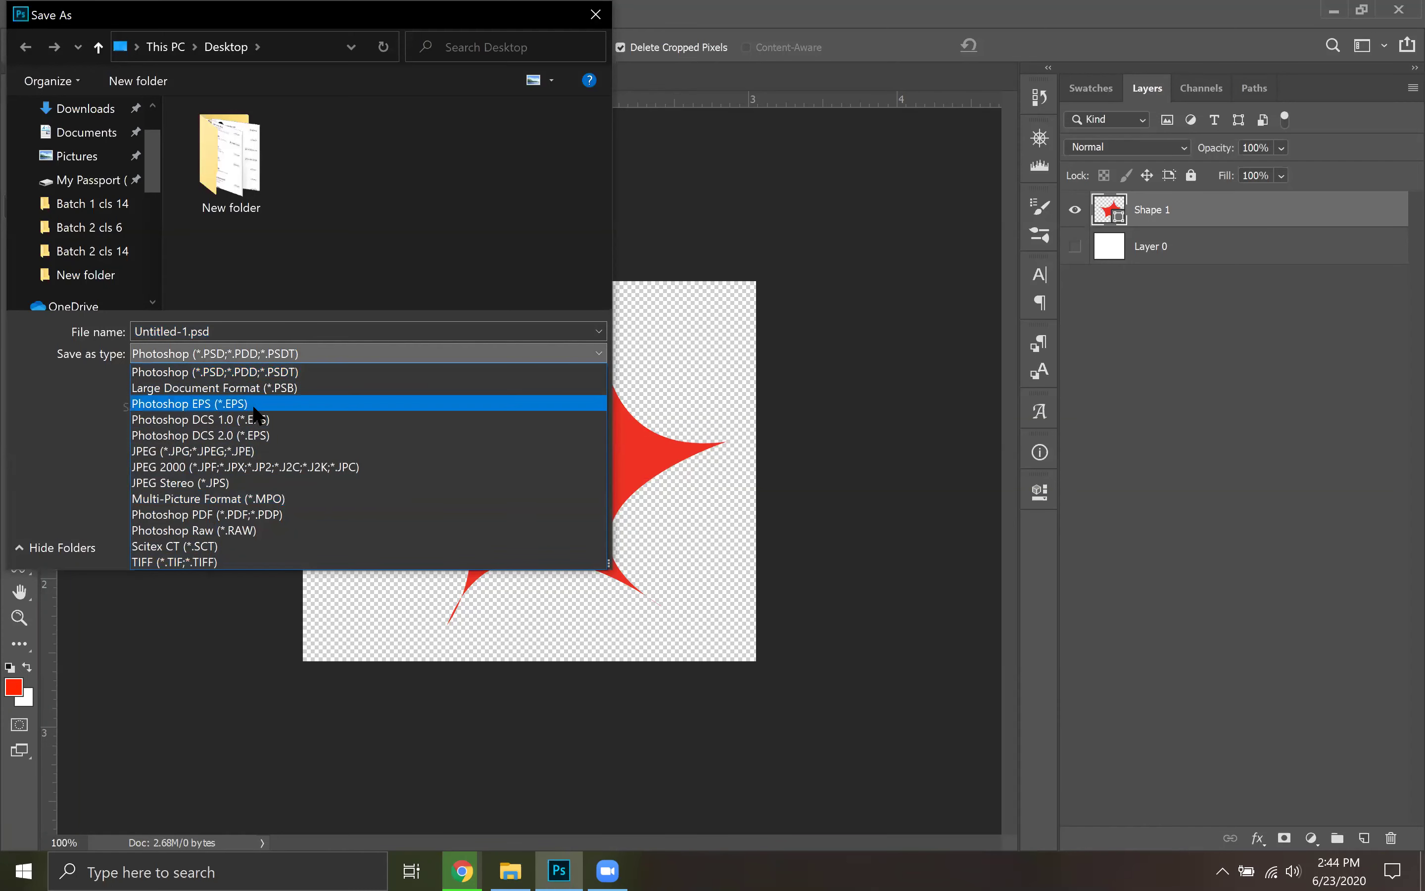
left_click(62, 435)
left_click(208, 354)
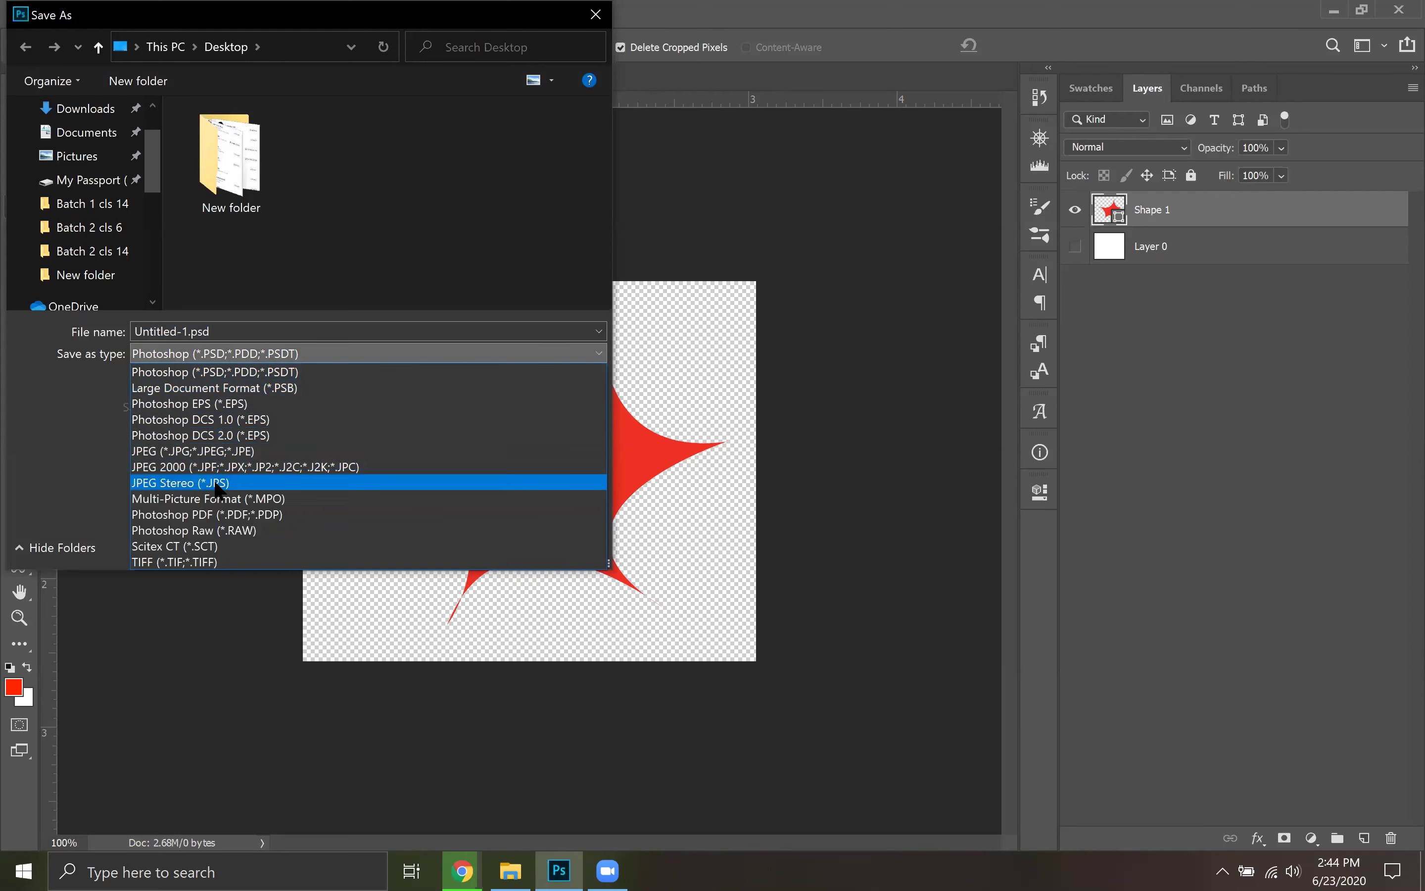
left_click(112, 420)
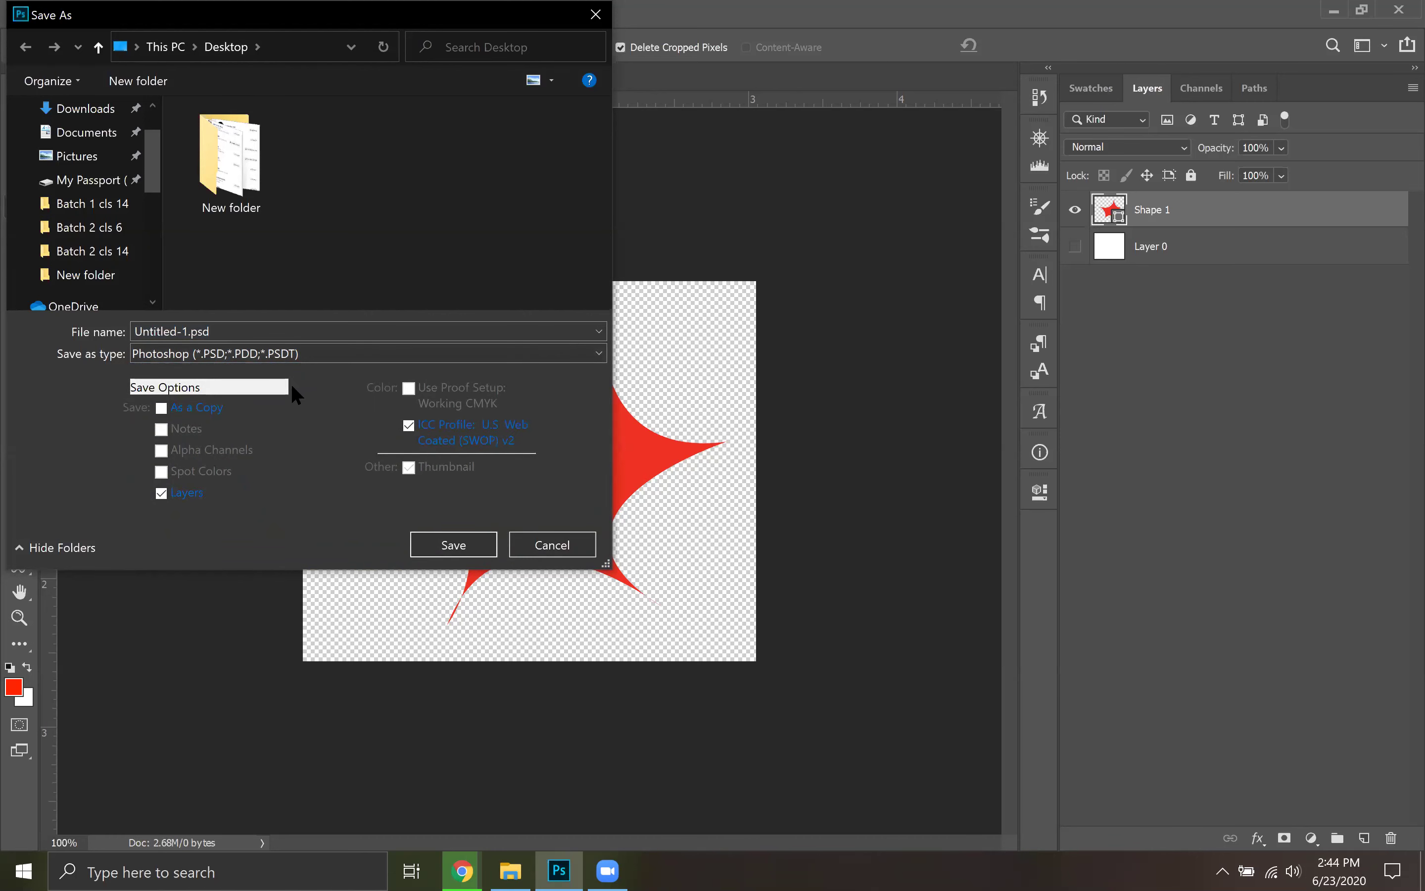
left_click(261, 353)
left_click(321, 331)
left_click(551, 328)
left_click(600, 331)
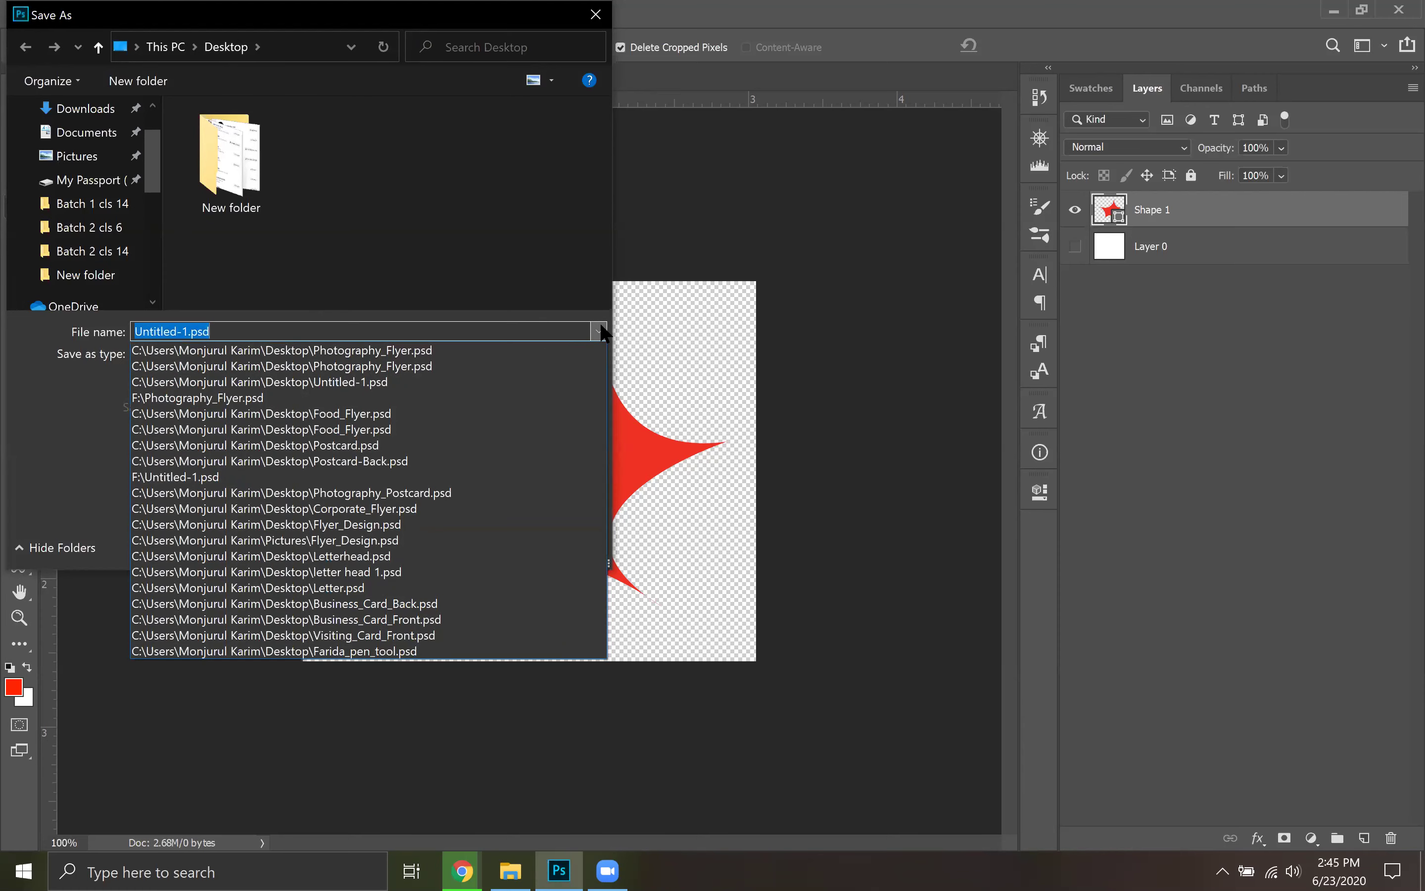
left_click(600, 331)
left_click(256, 353)
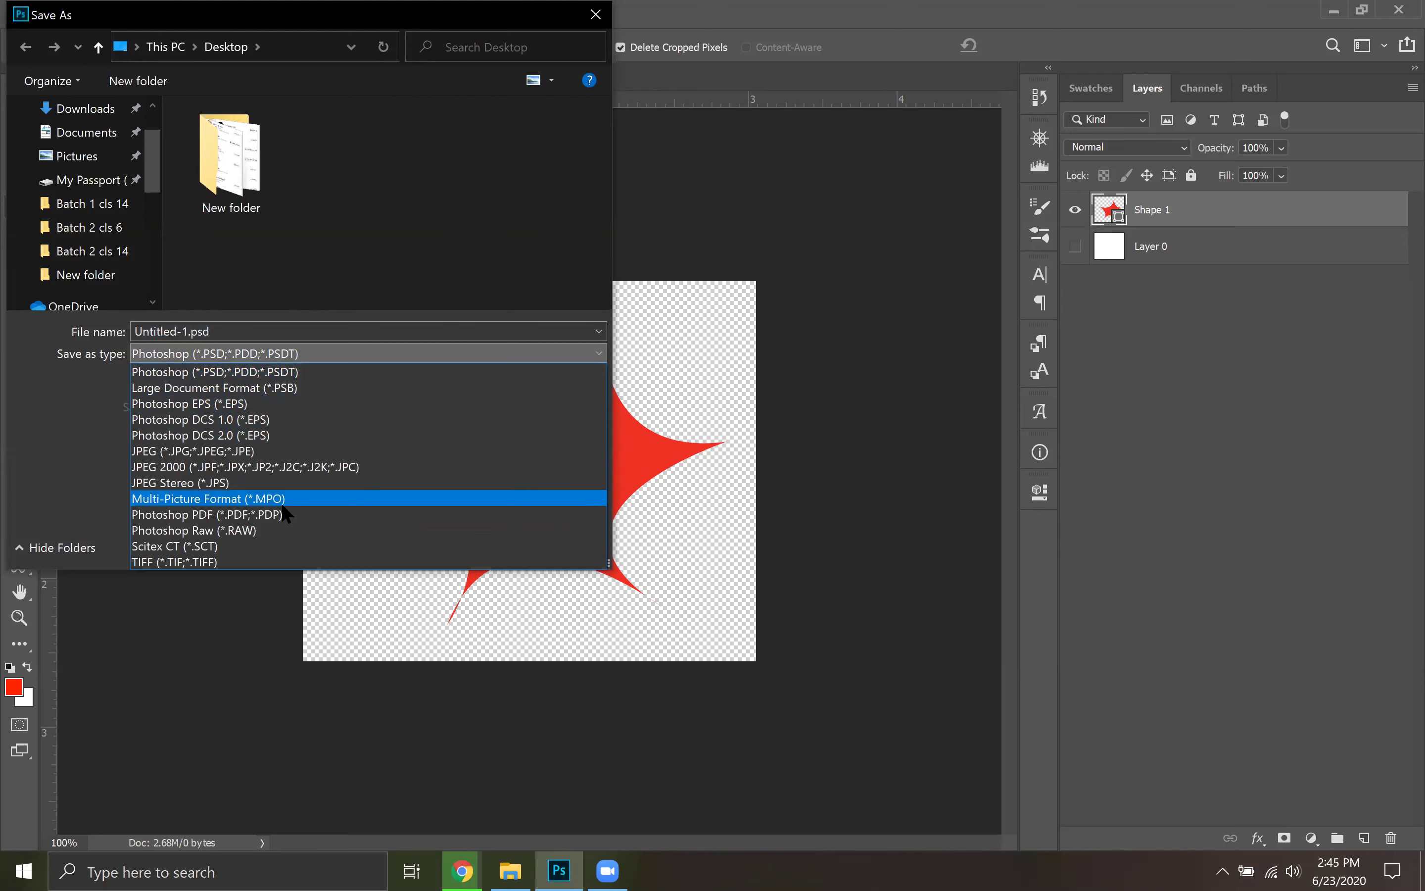
left_click(43, 446)
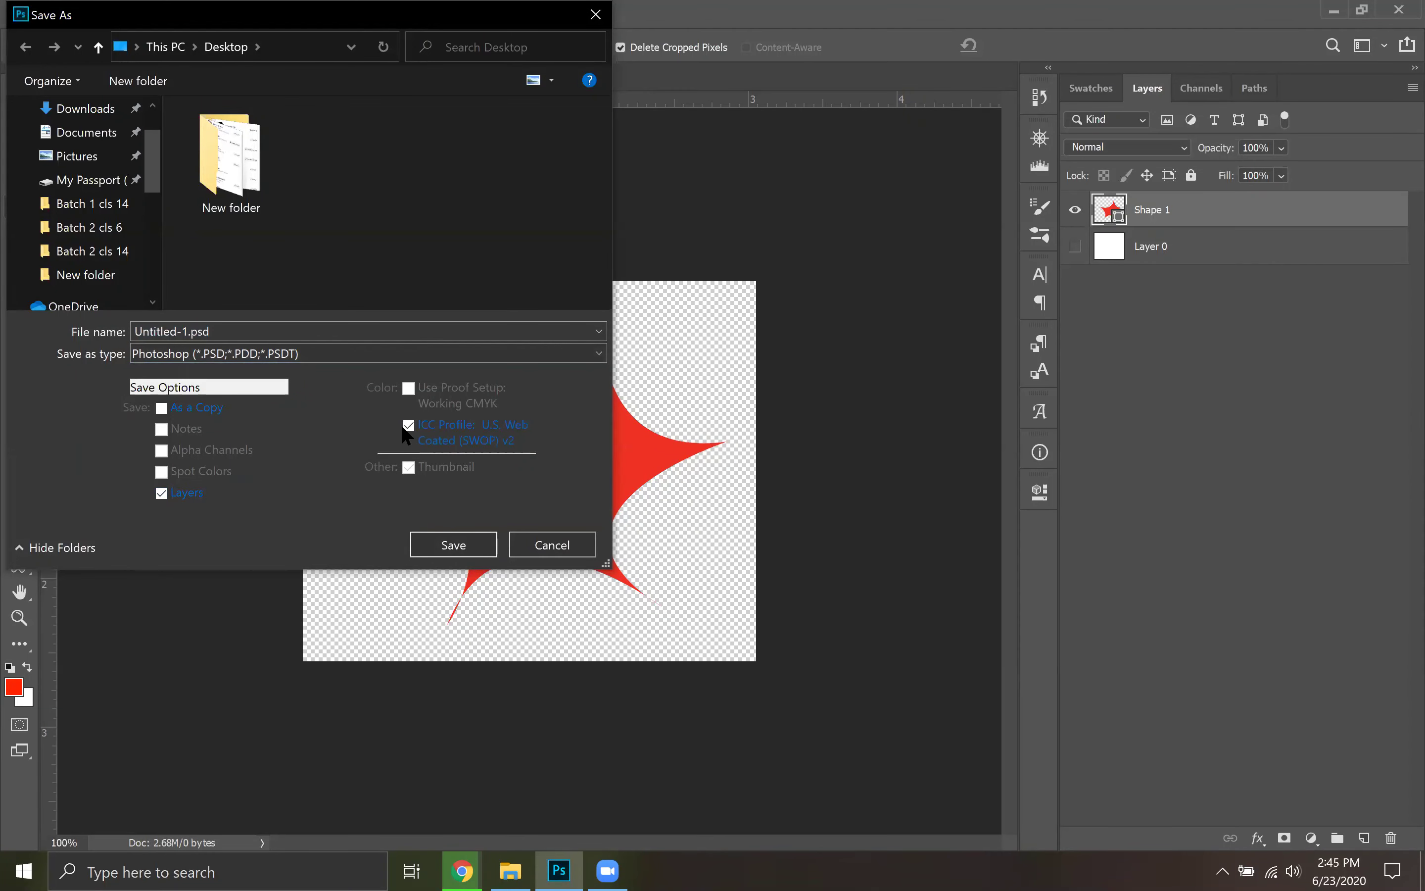
left_click(531, 550)
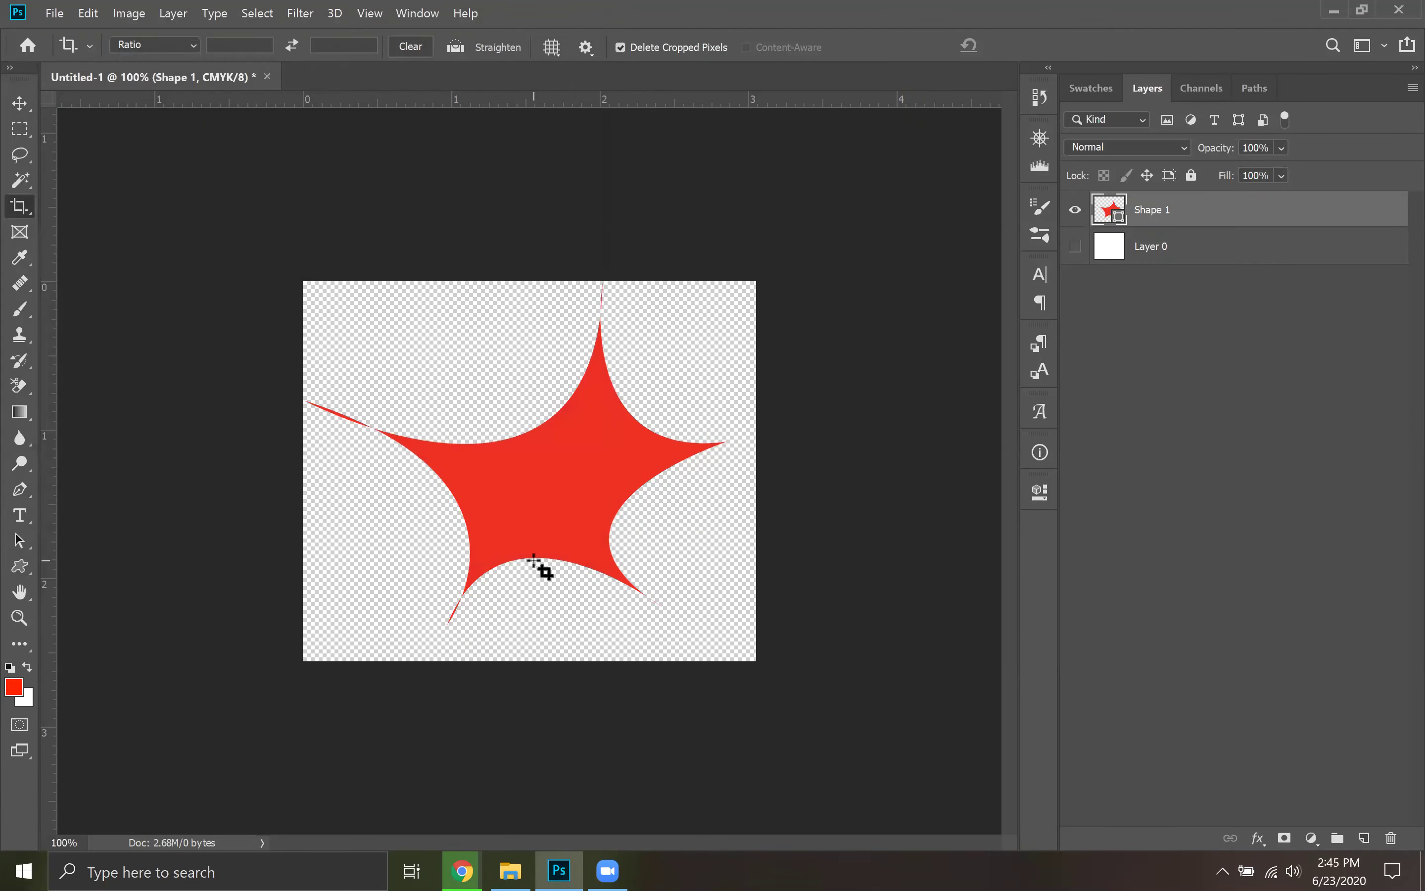
Export the red star as a PNG with transparency to the Desktop, naming the file "corona virus"
left_click(47, 16)
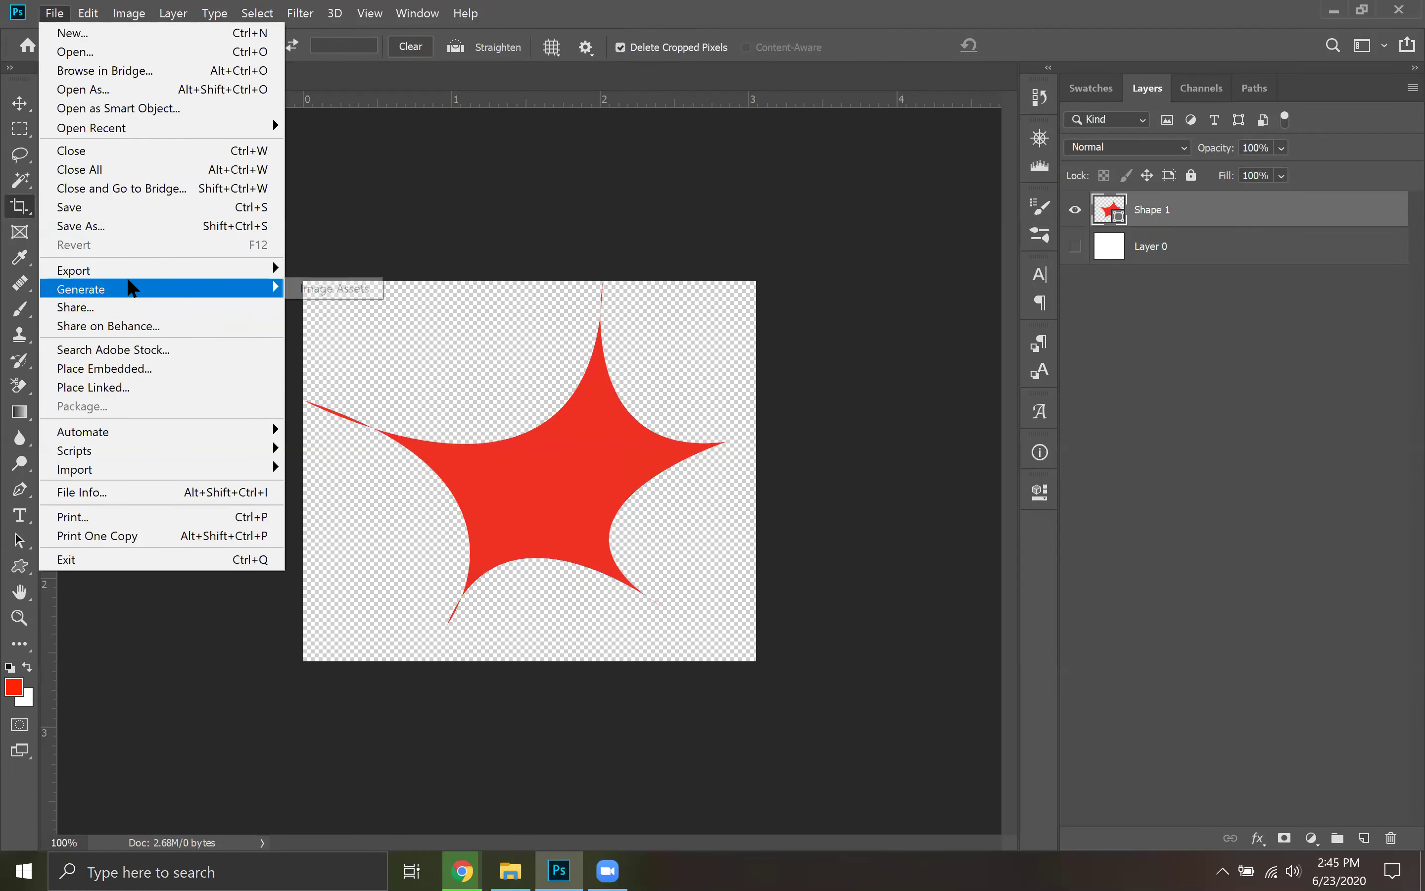
mouse_move(235, 269)
left_click(362, 288)
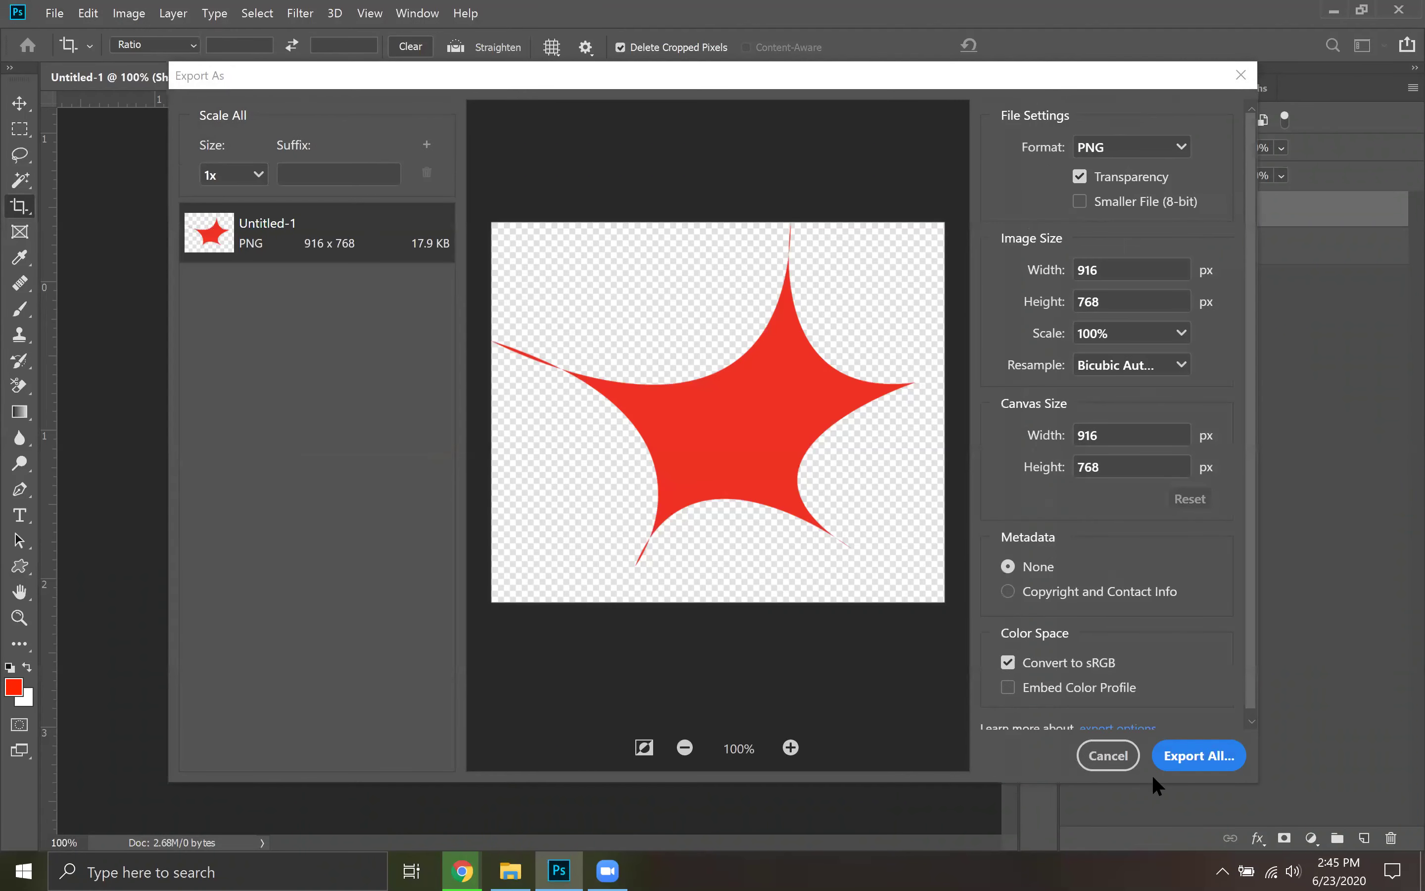
left_click(1202, 757)
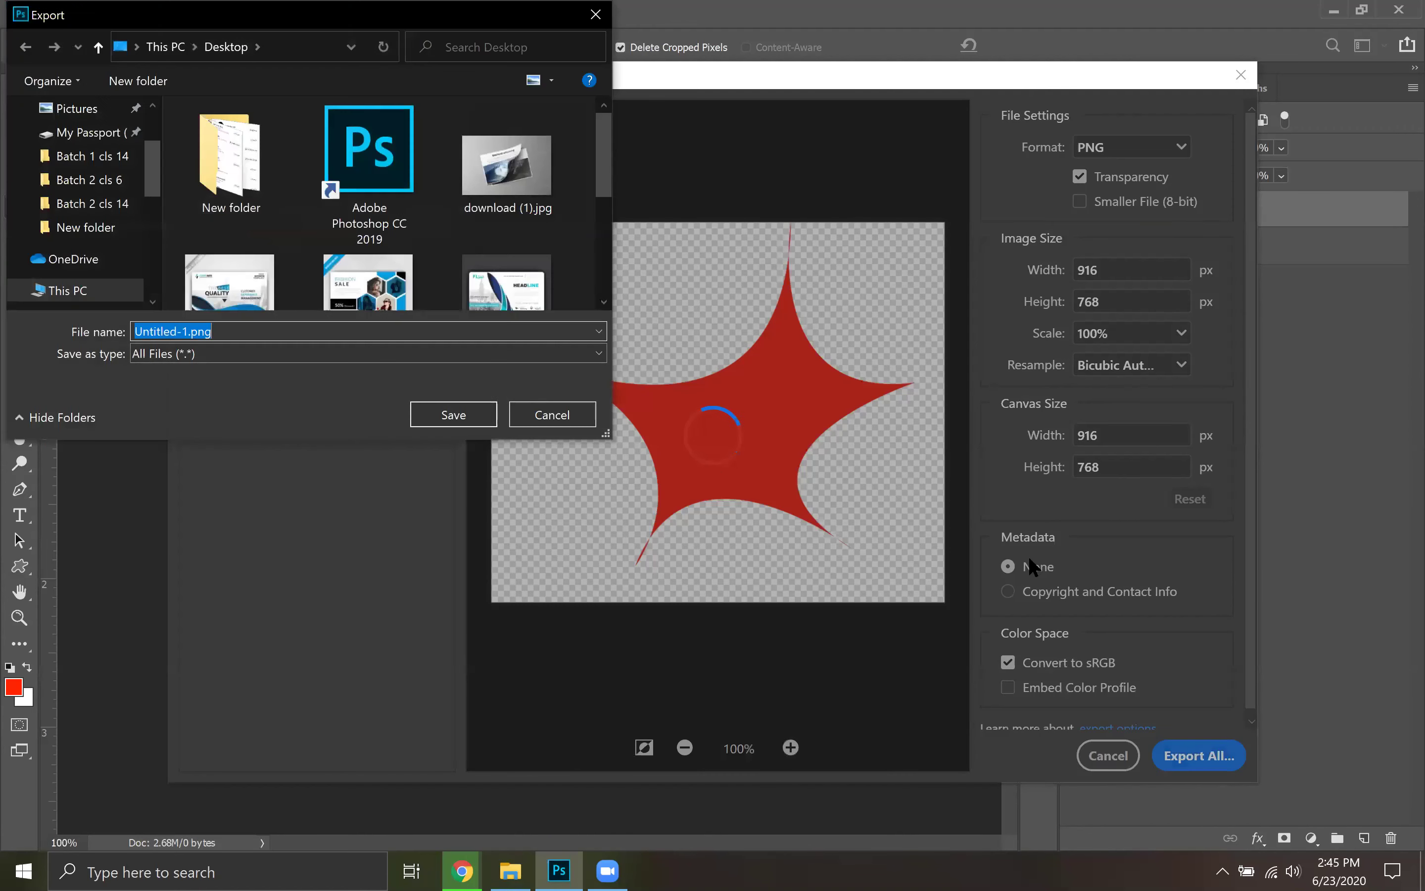
scroll(74, 176, "down", 2)
scroll(74, 176, "up", 5)
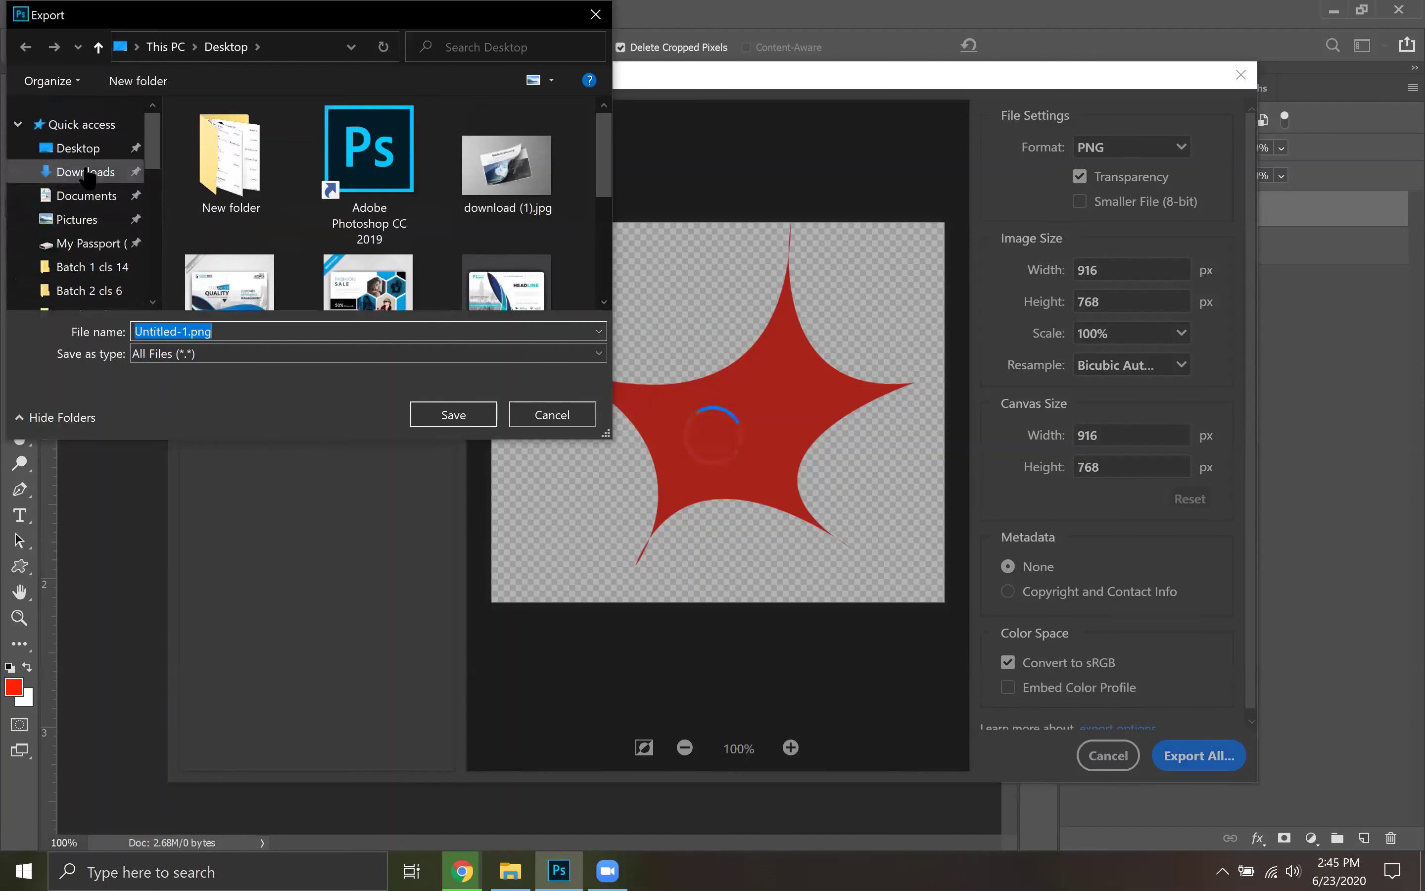
left_click(253, 333)
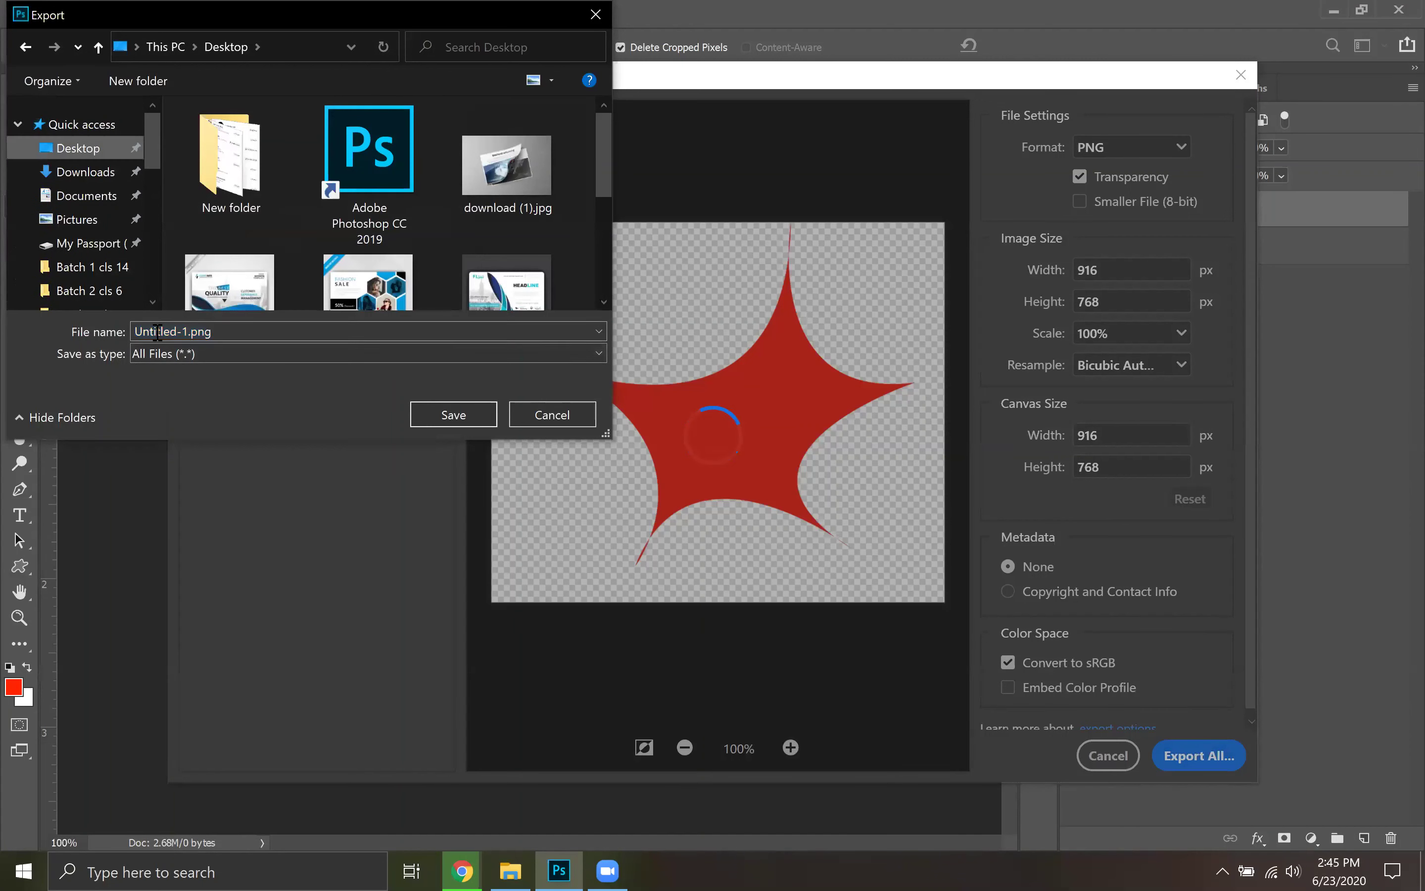
left_click_drag(253, 333, 59, 347)
type("coro")
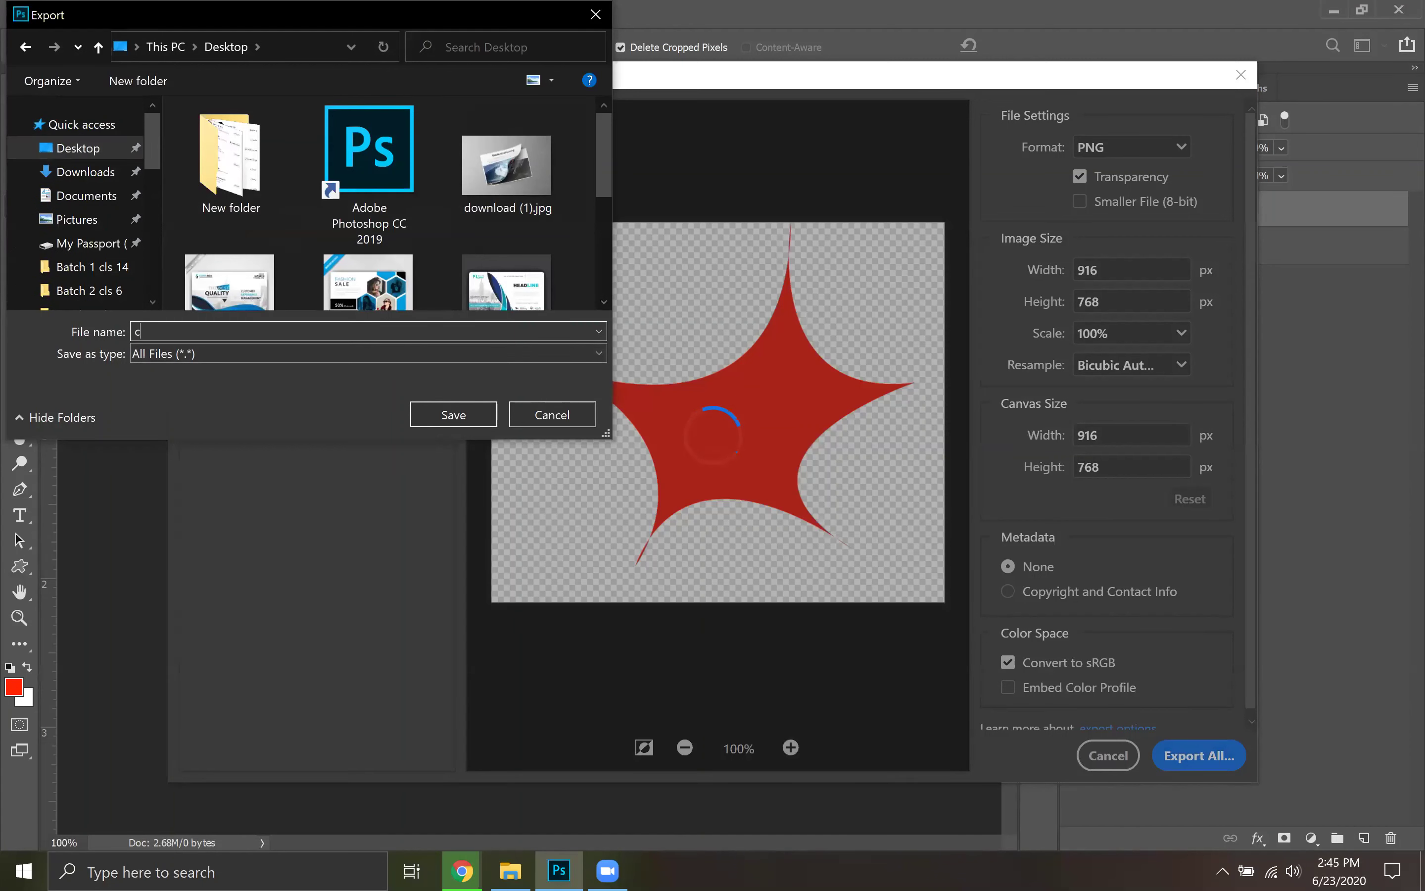
type("na virus")
left_click(454, 415)
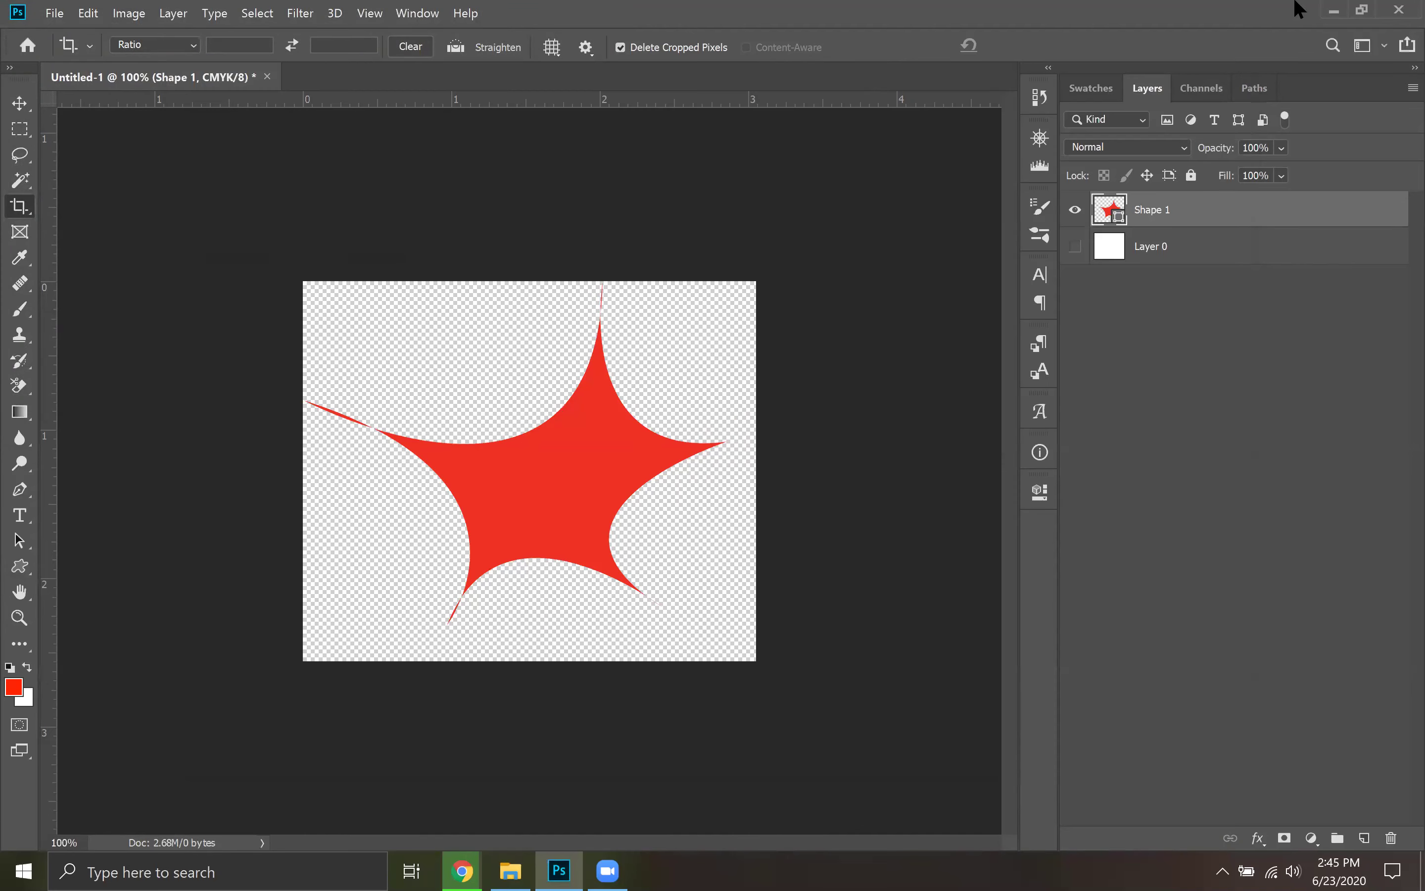
Switch to the Windows desktop to check the exported star image
left_click(1334, 11)
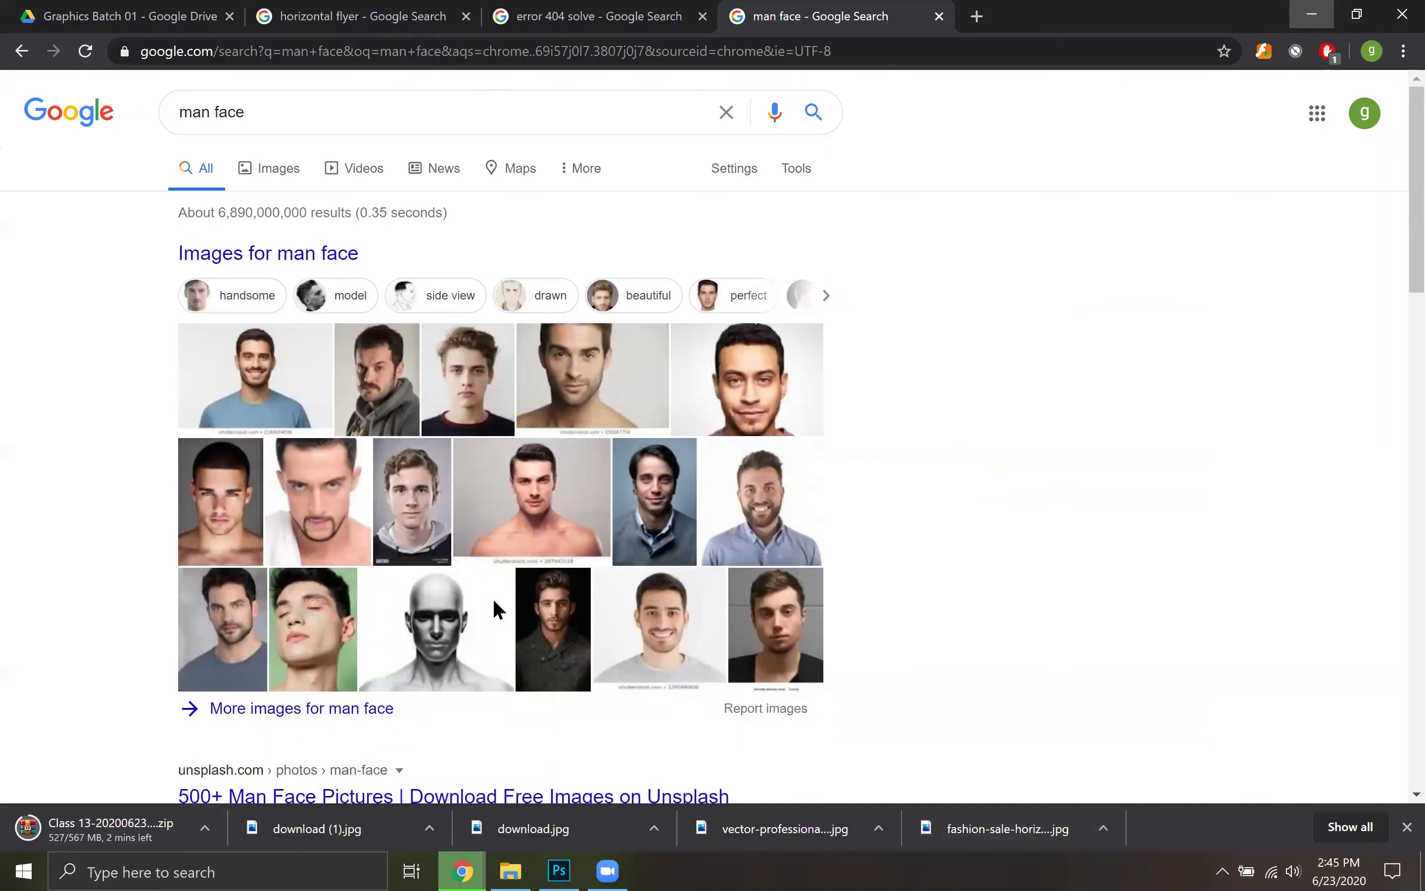
key("super+d")
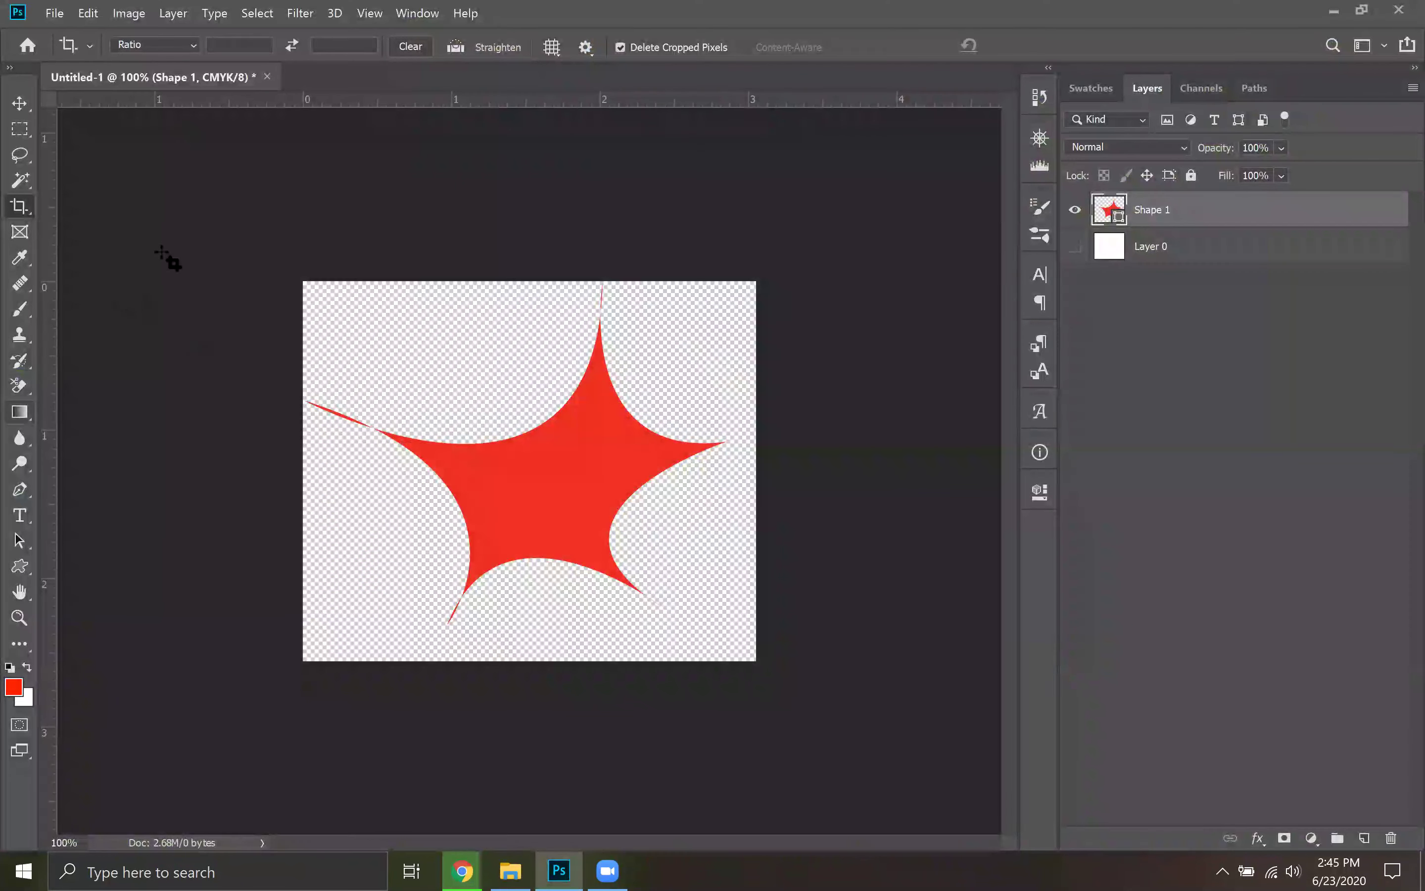
left_click_drag(20, 565, 97, 662)
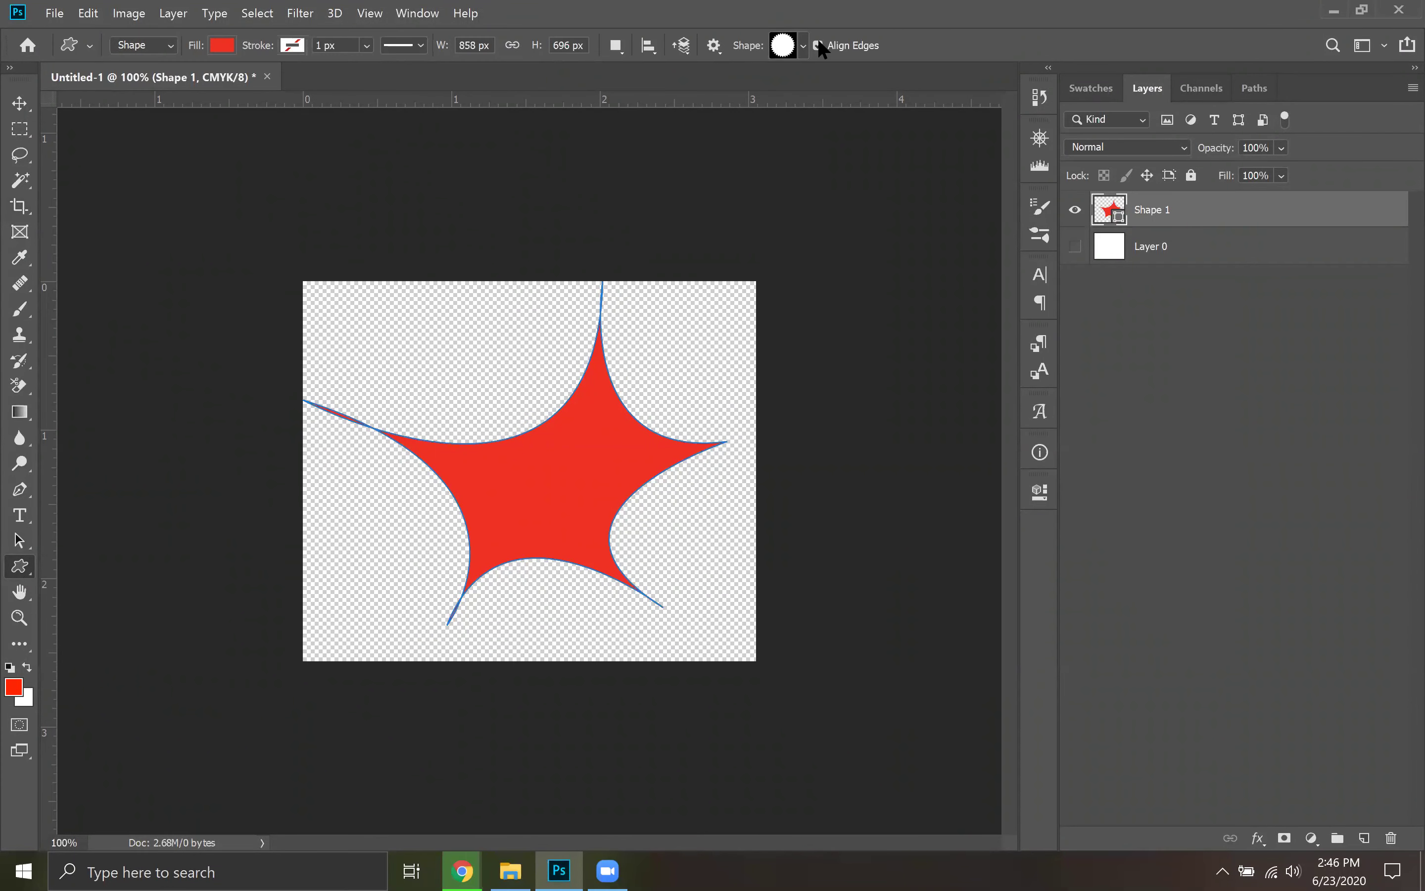
left_click(803, 46)
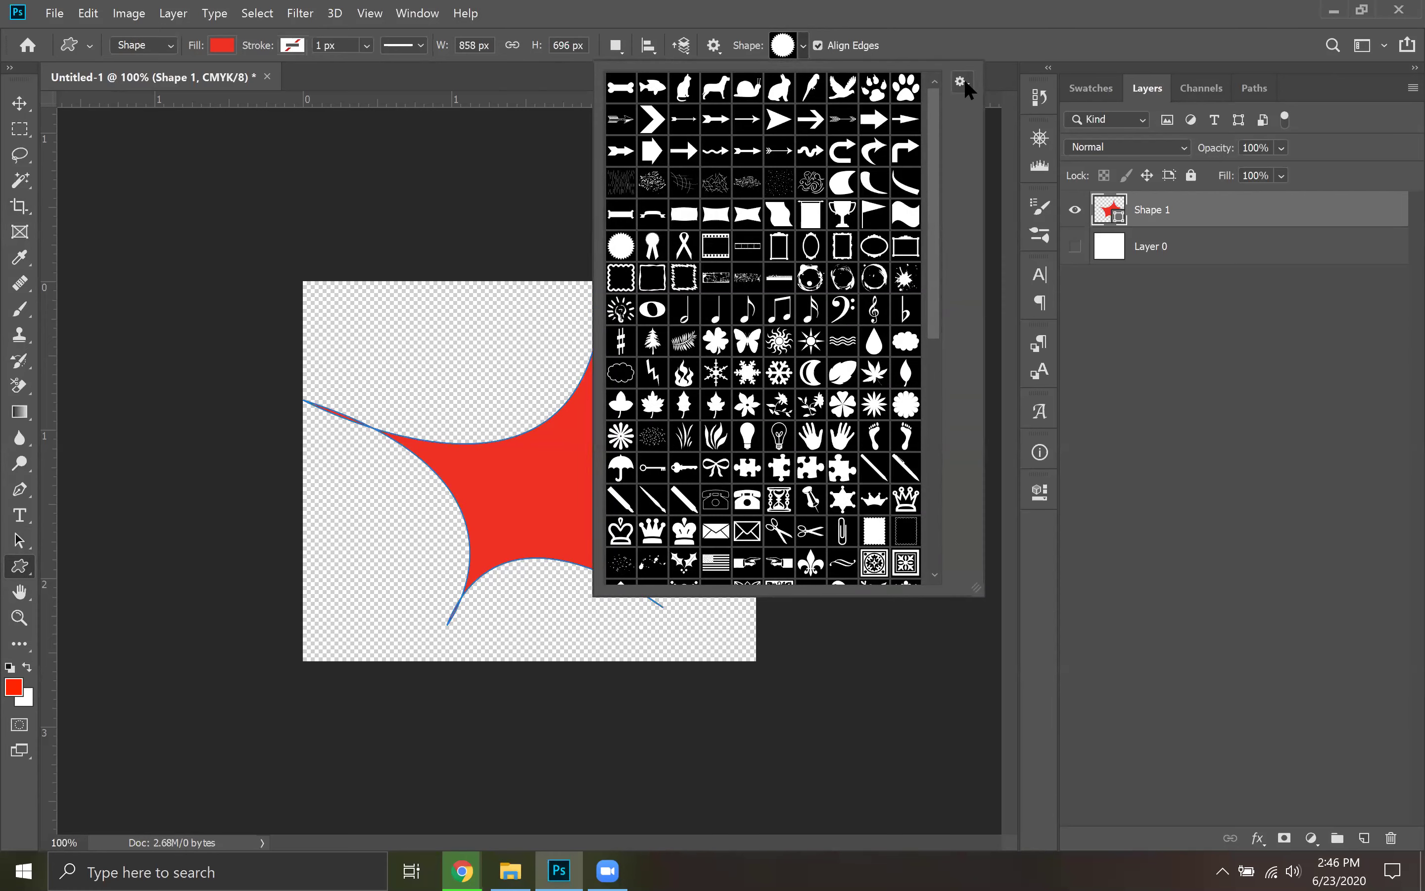
left_click(961, 80)
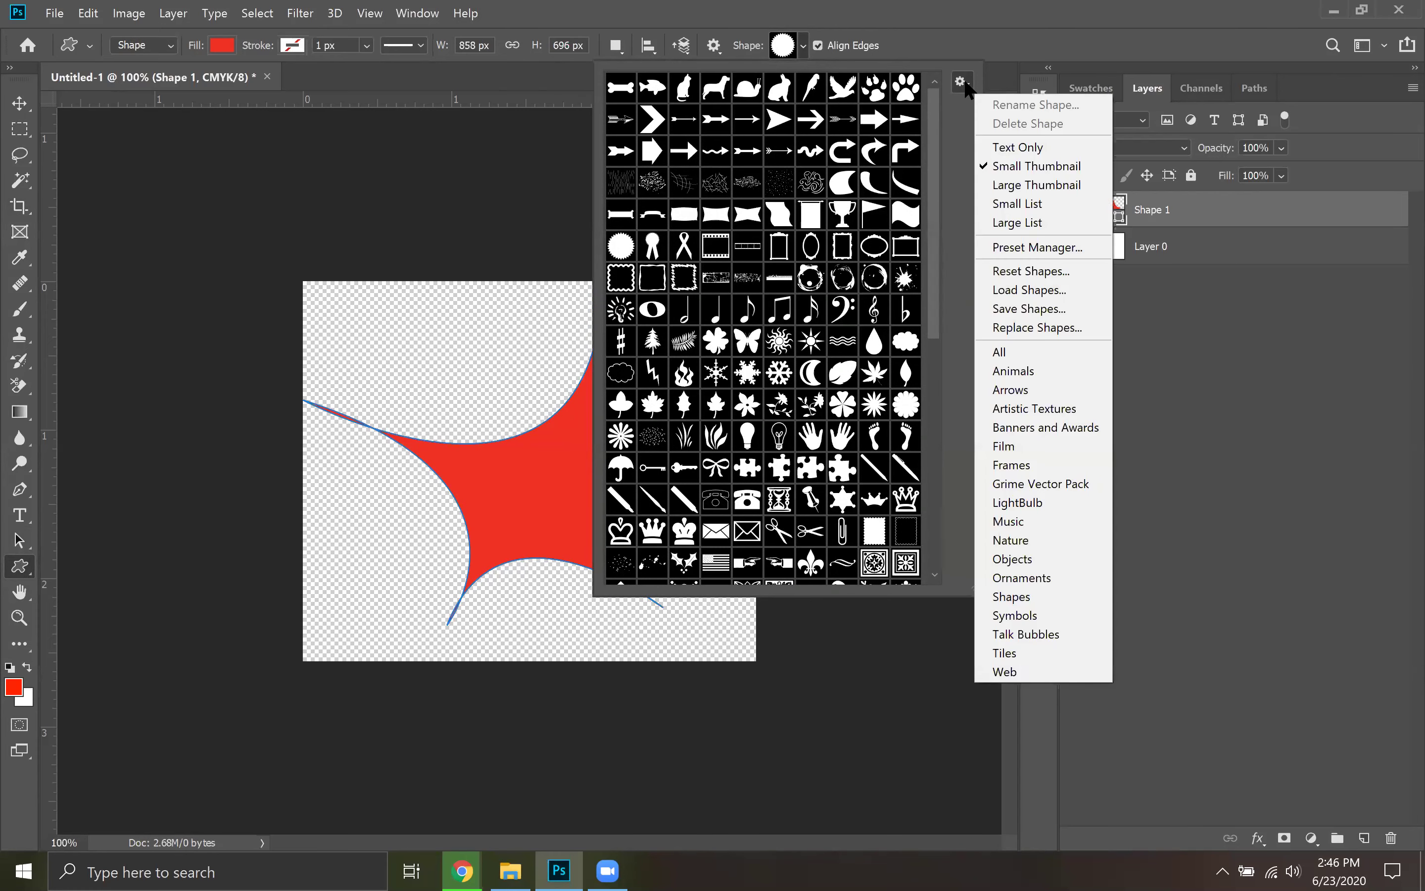
left_click(1028, 311)
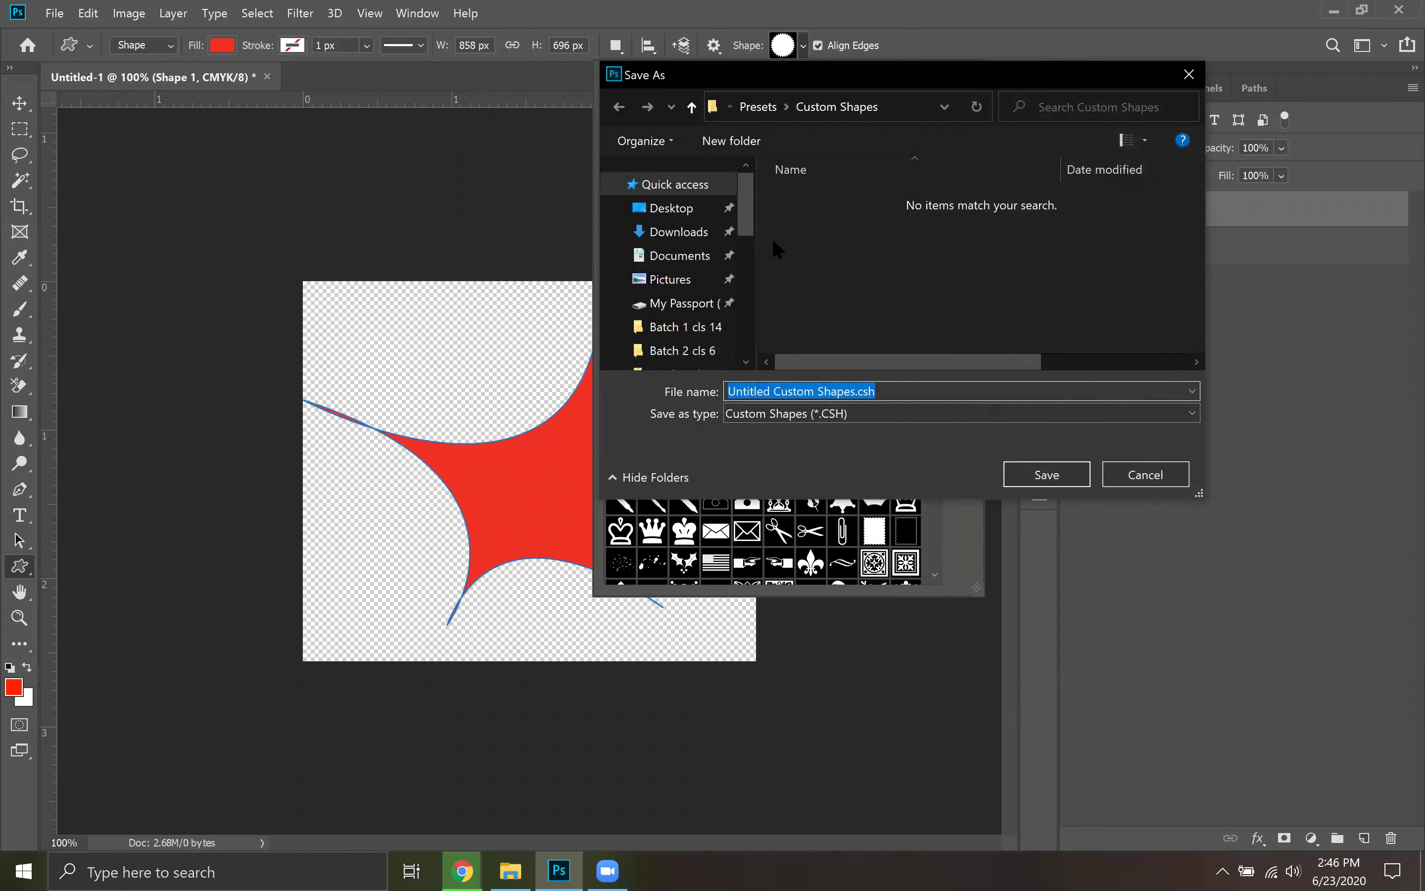
left_click(672, 209)
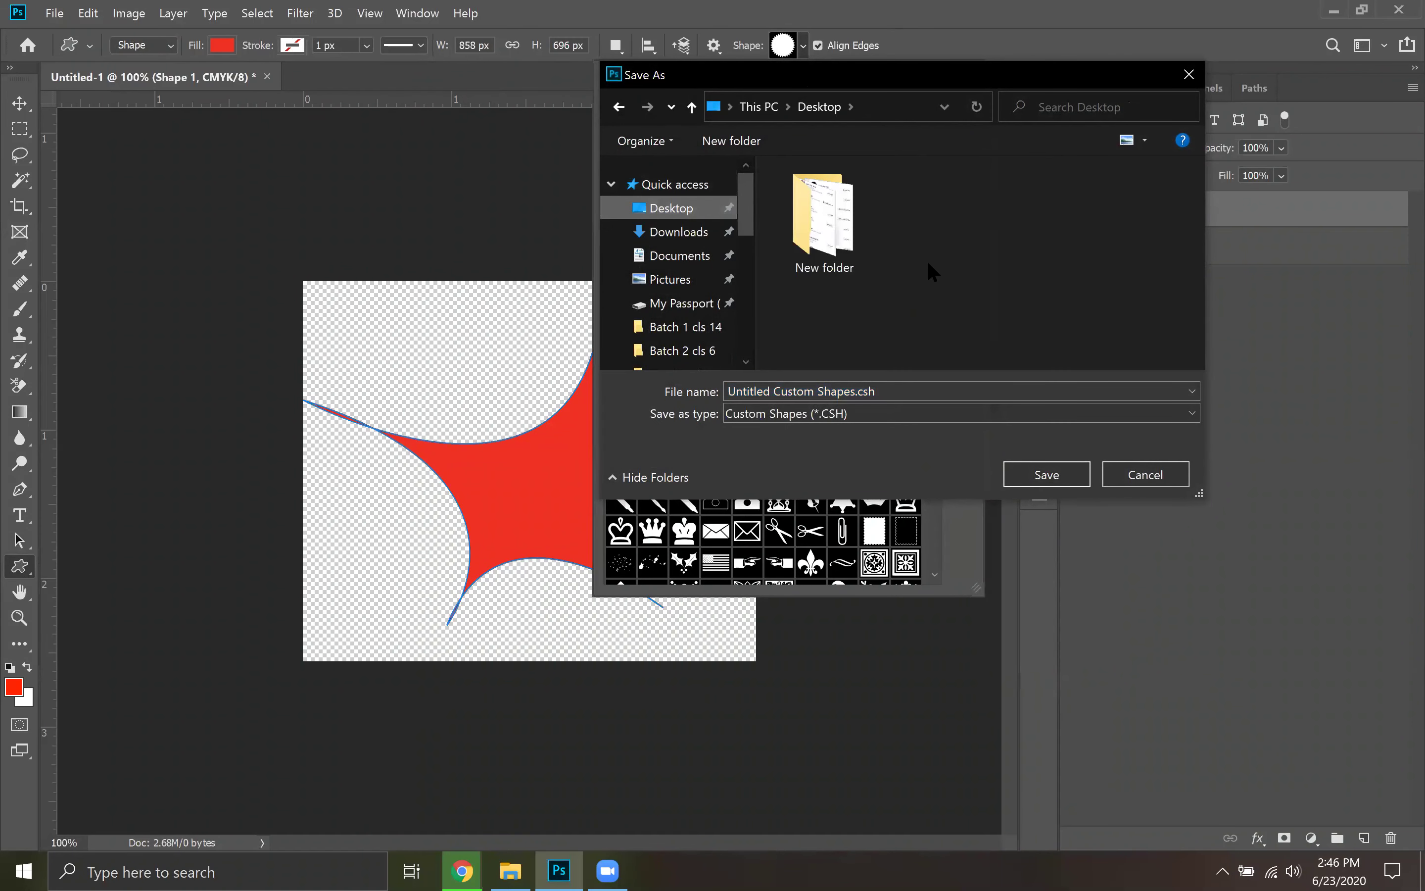
left_click(1017, 392)
left_click(909, 415)
left_click(917, 433)
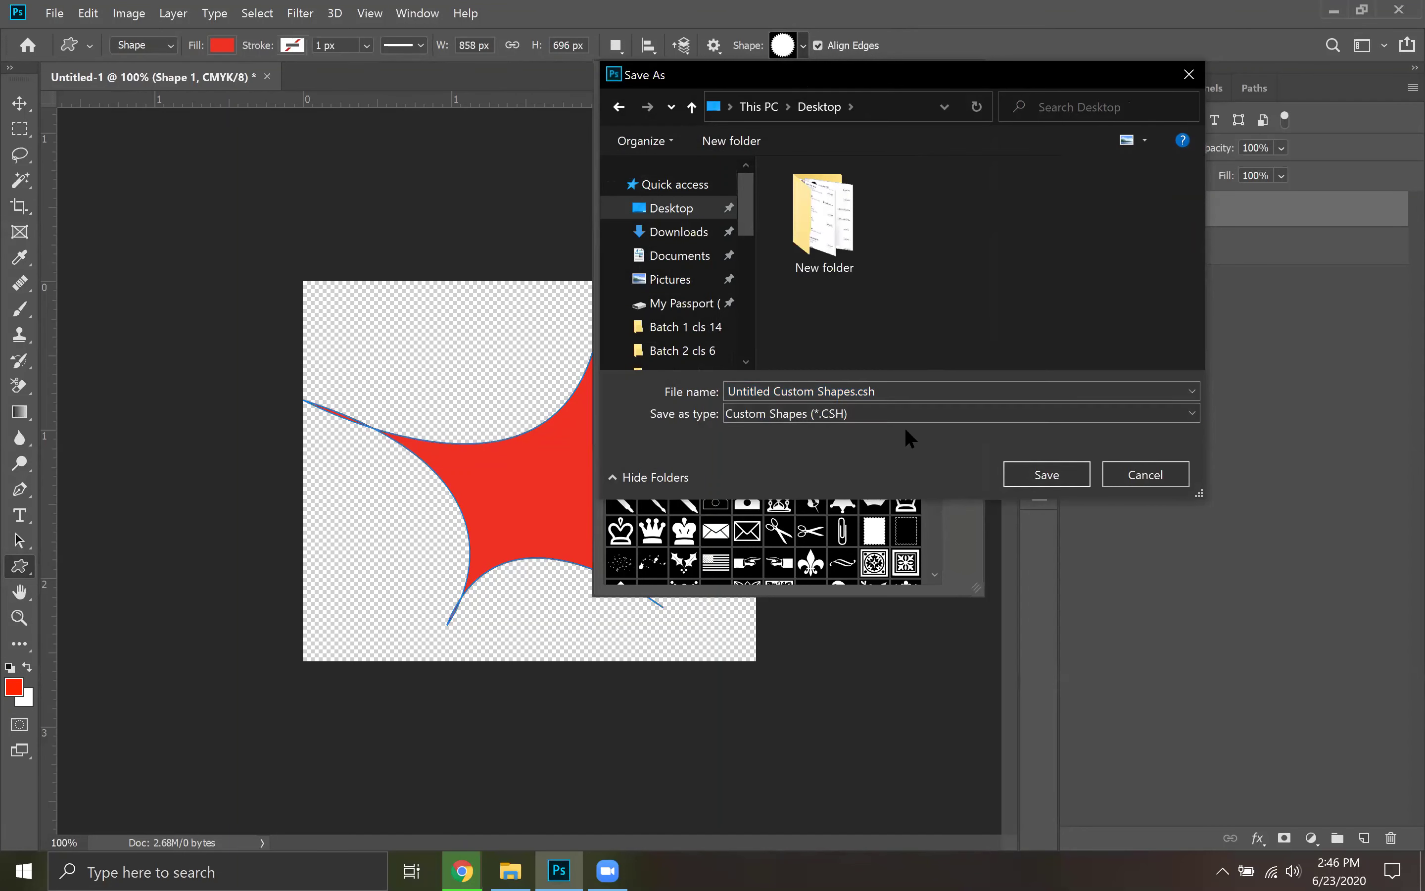
left_click(822, 223)
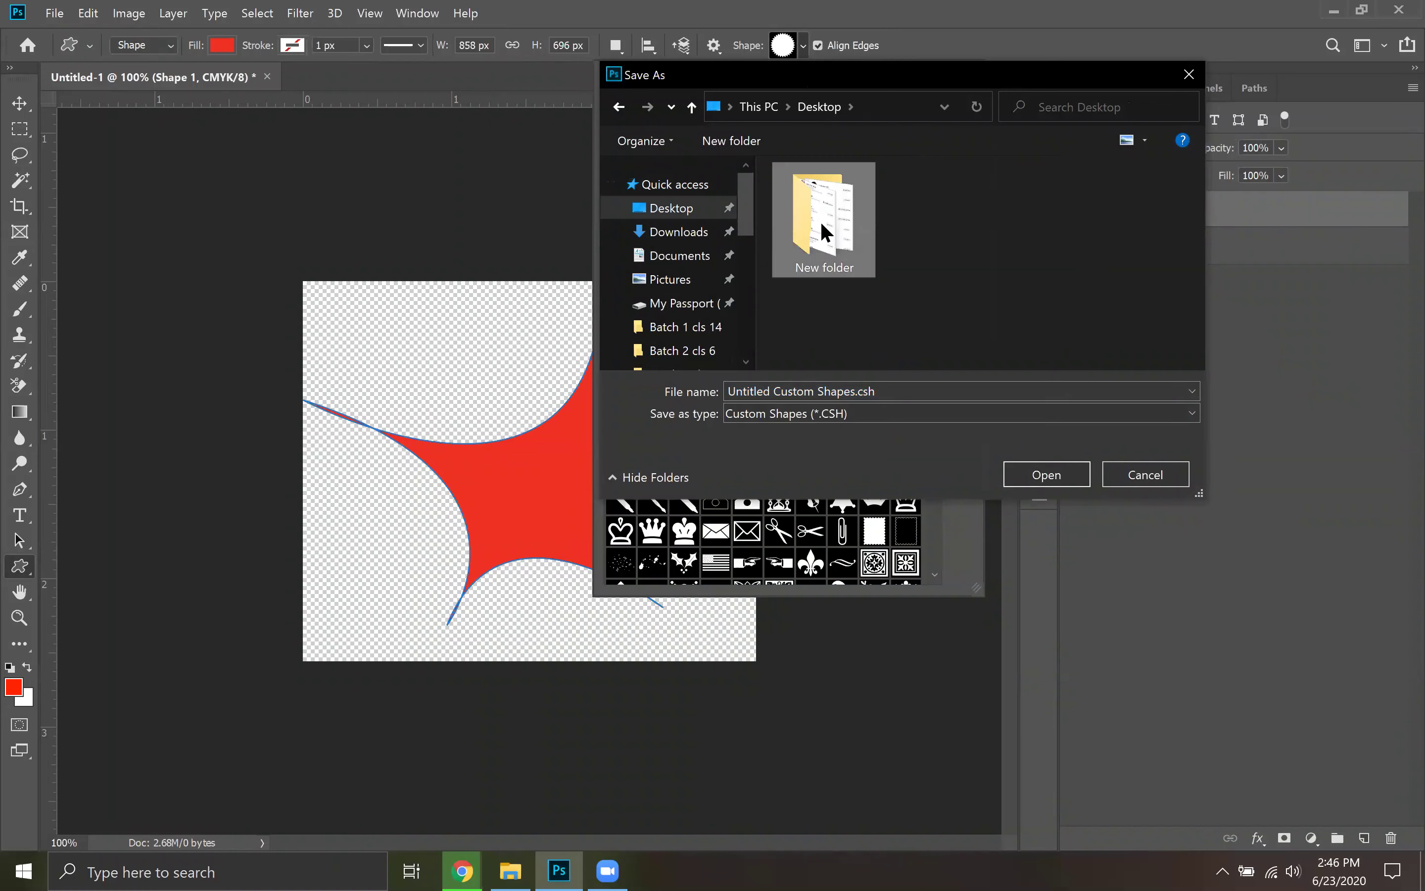
double_click(821, 223)
key("alt+Left")
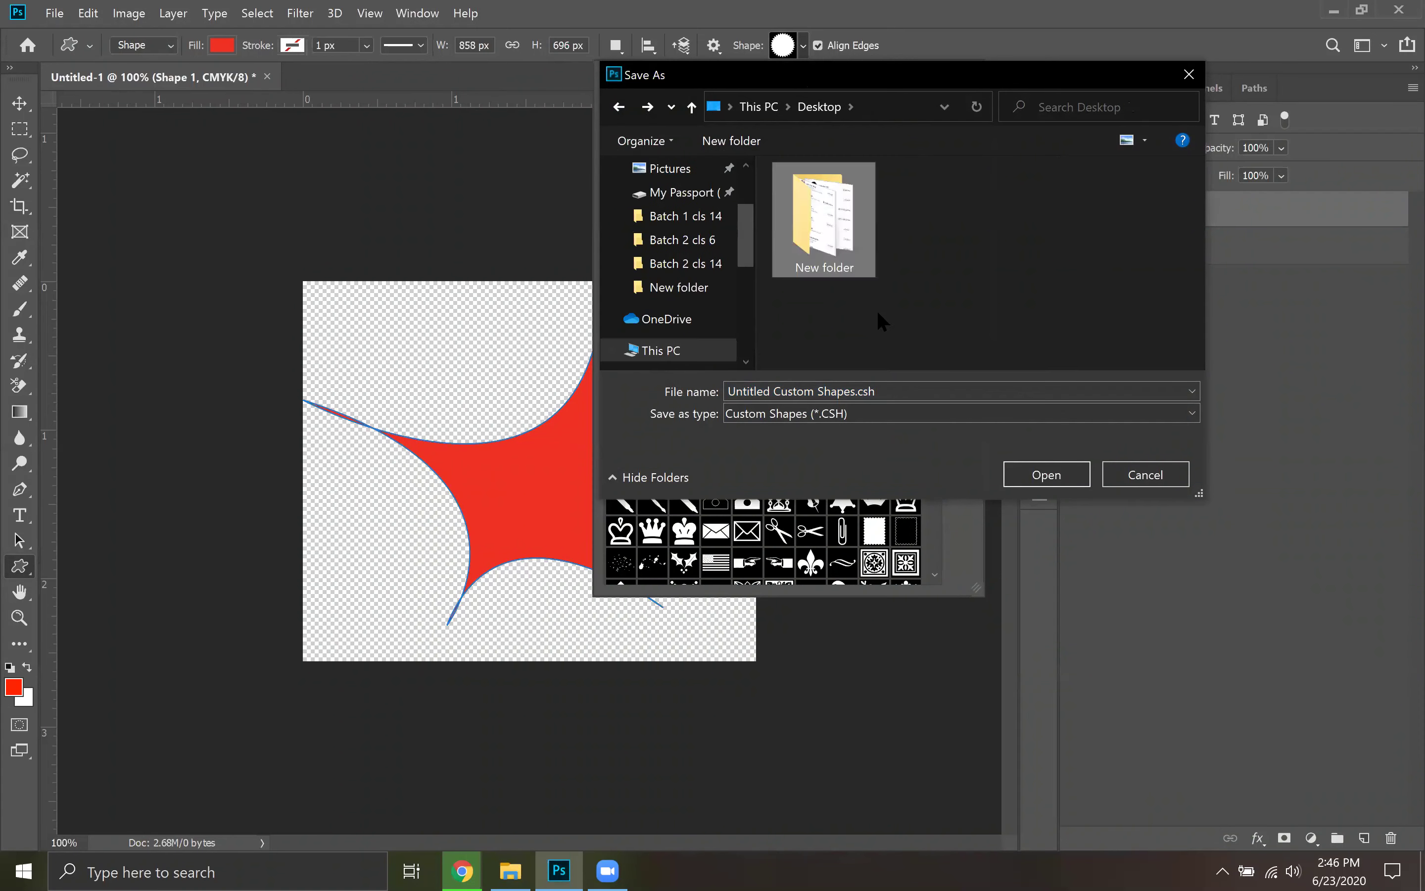
scroll(703, 276, "down", 2)
scroll(703, 276, "up", 3)
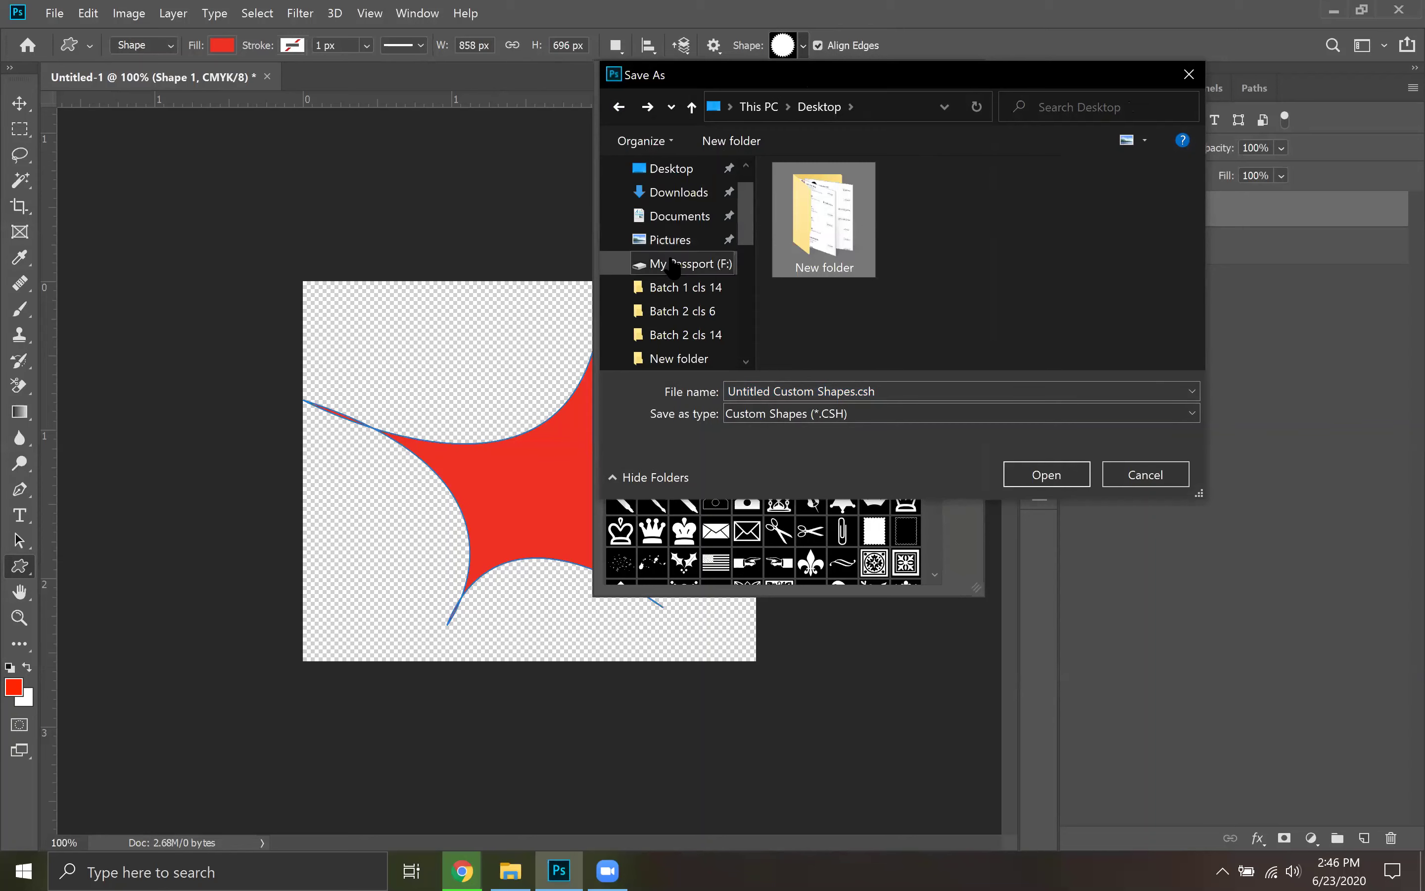
scroll(703, 277, "down", 2)
left_click(1121, 482)
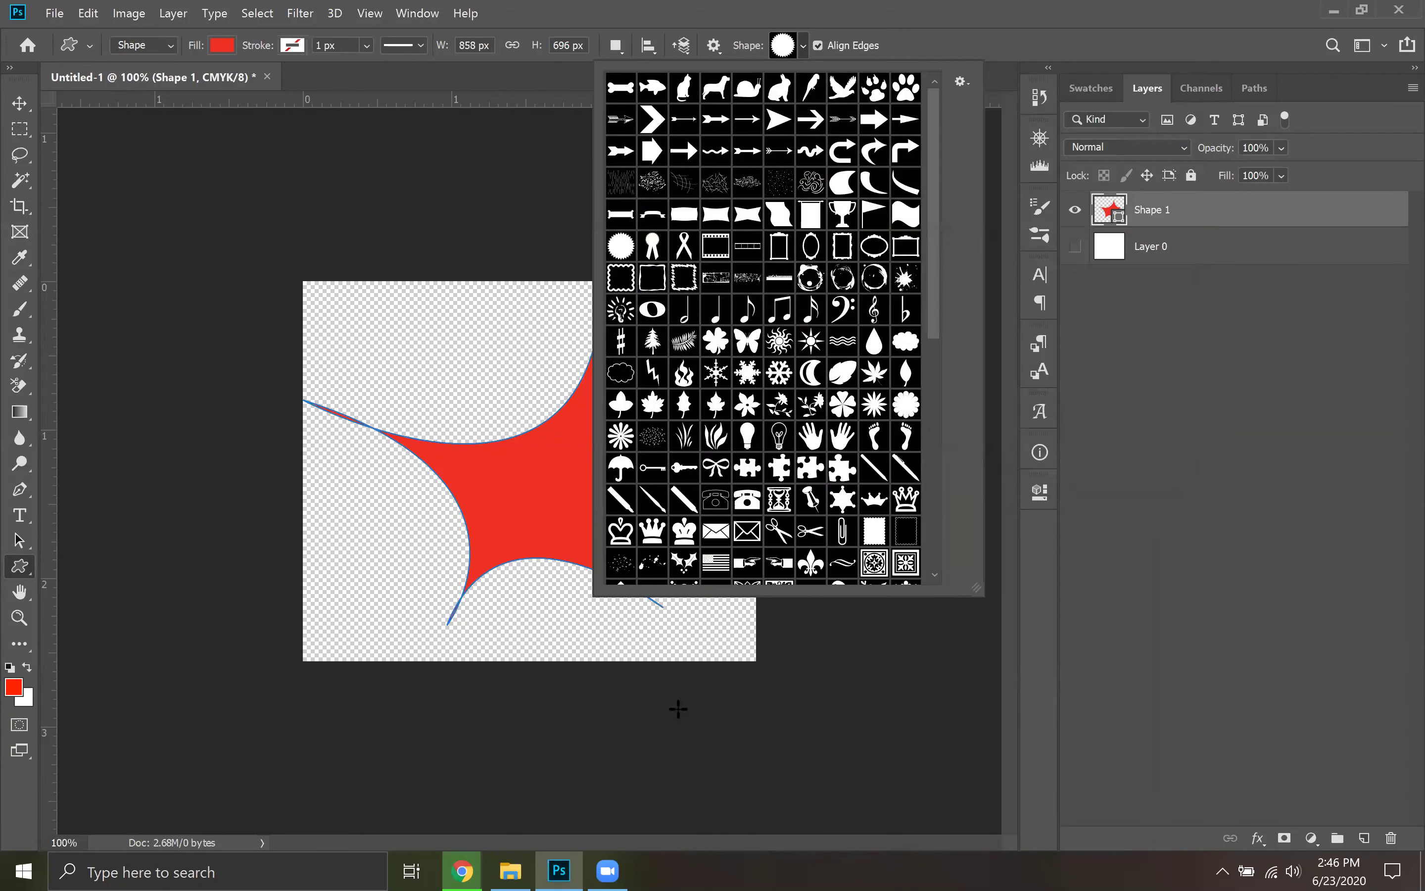
left_click(468, 283)
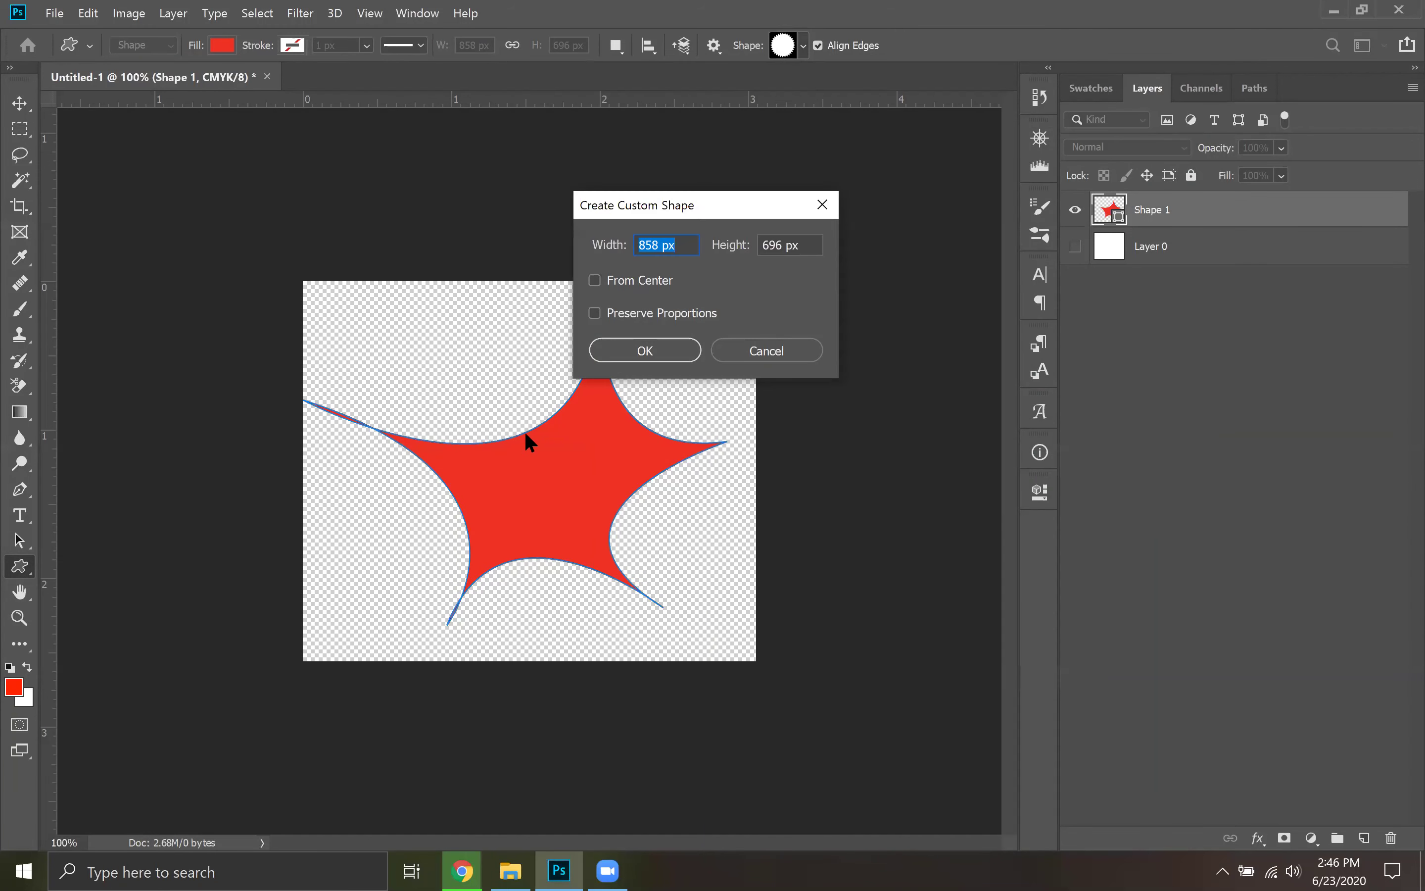
left_click(777, 349)
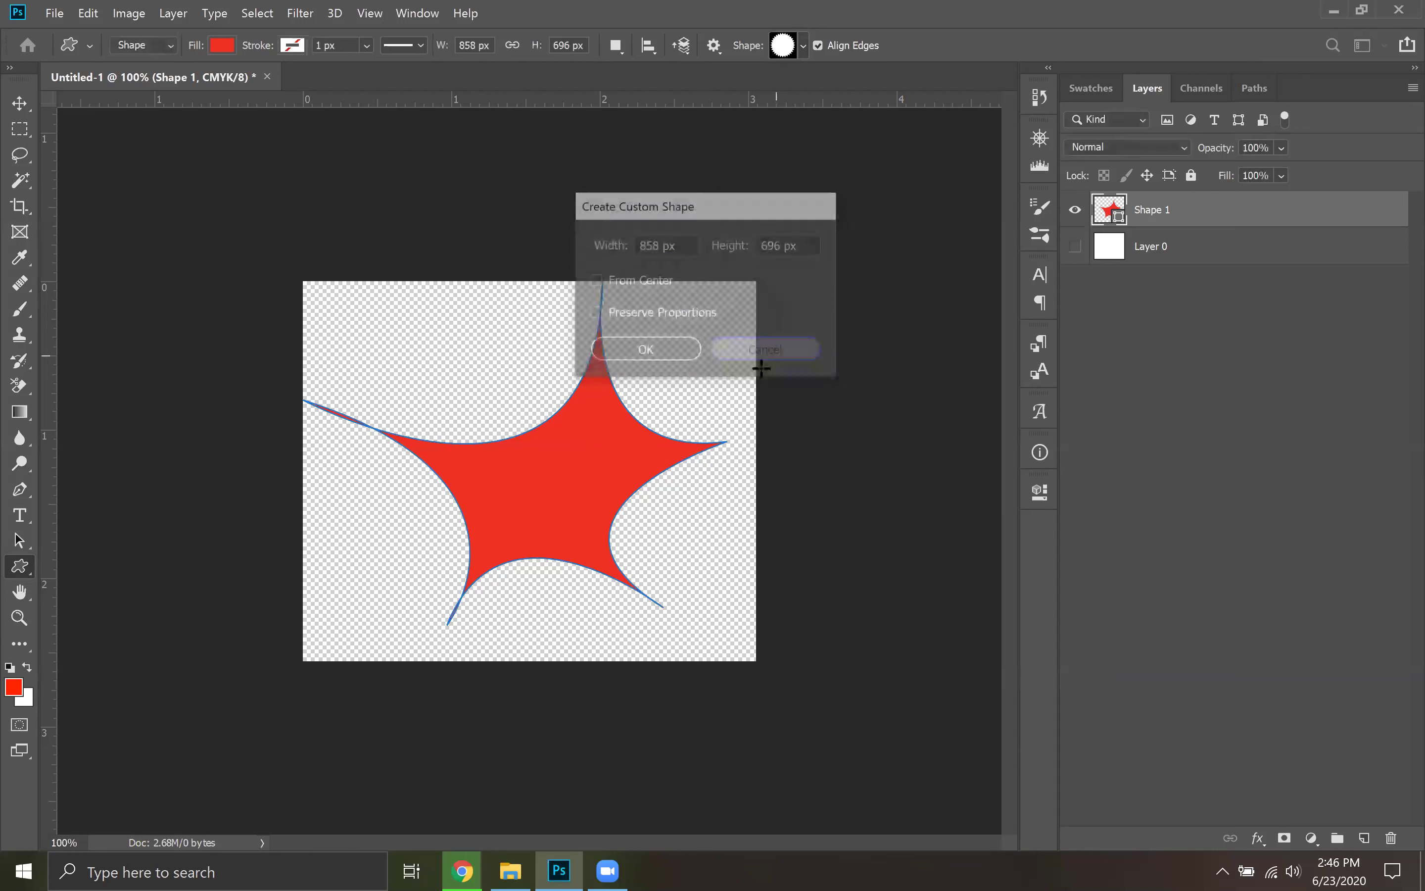
Dismiss the custom shape creation dialog and select the exported corona virus.png on the Windows desktop
left_click(834, 594)
left_click(782, 347)
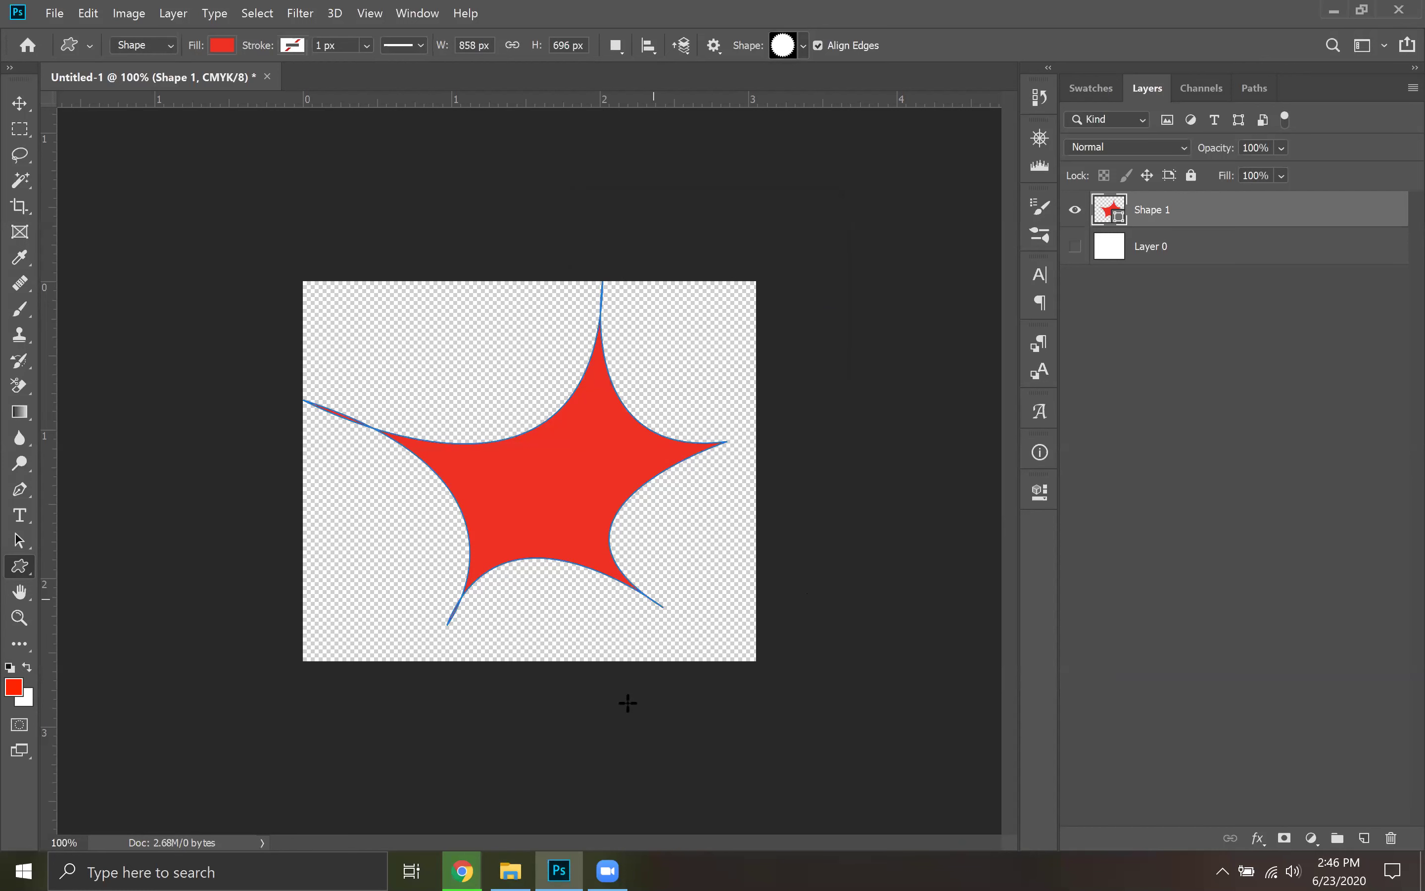
left_click(1334, 11)
left_click(1071, 386)
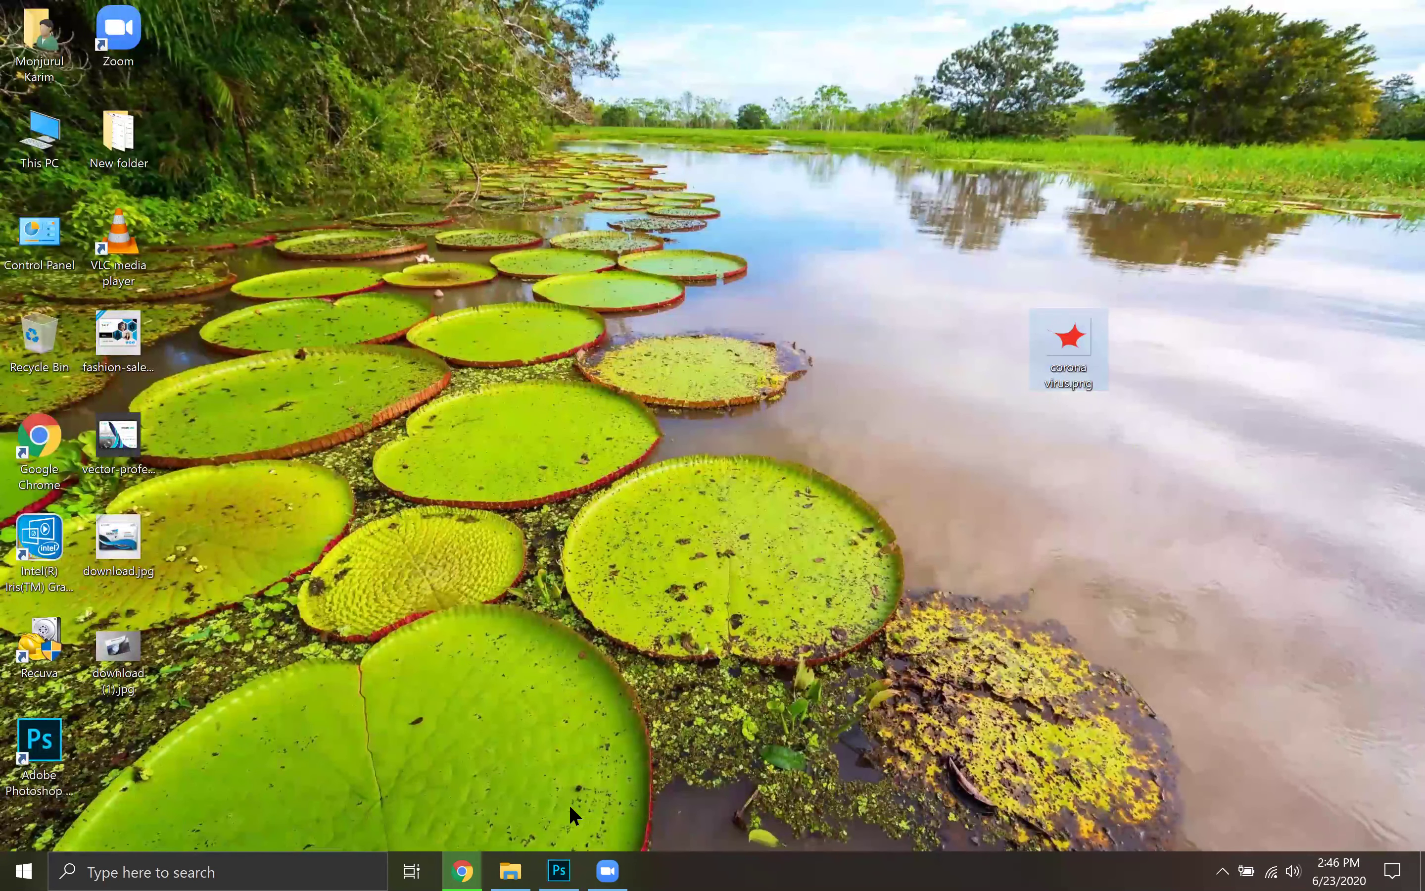
Switch to Photoshop and try to load the exported star from the Desktop folder into the custom shapes, enlarging the file icons
key("alt+Tab")
left_click(961, 82)
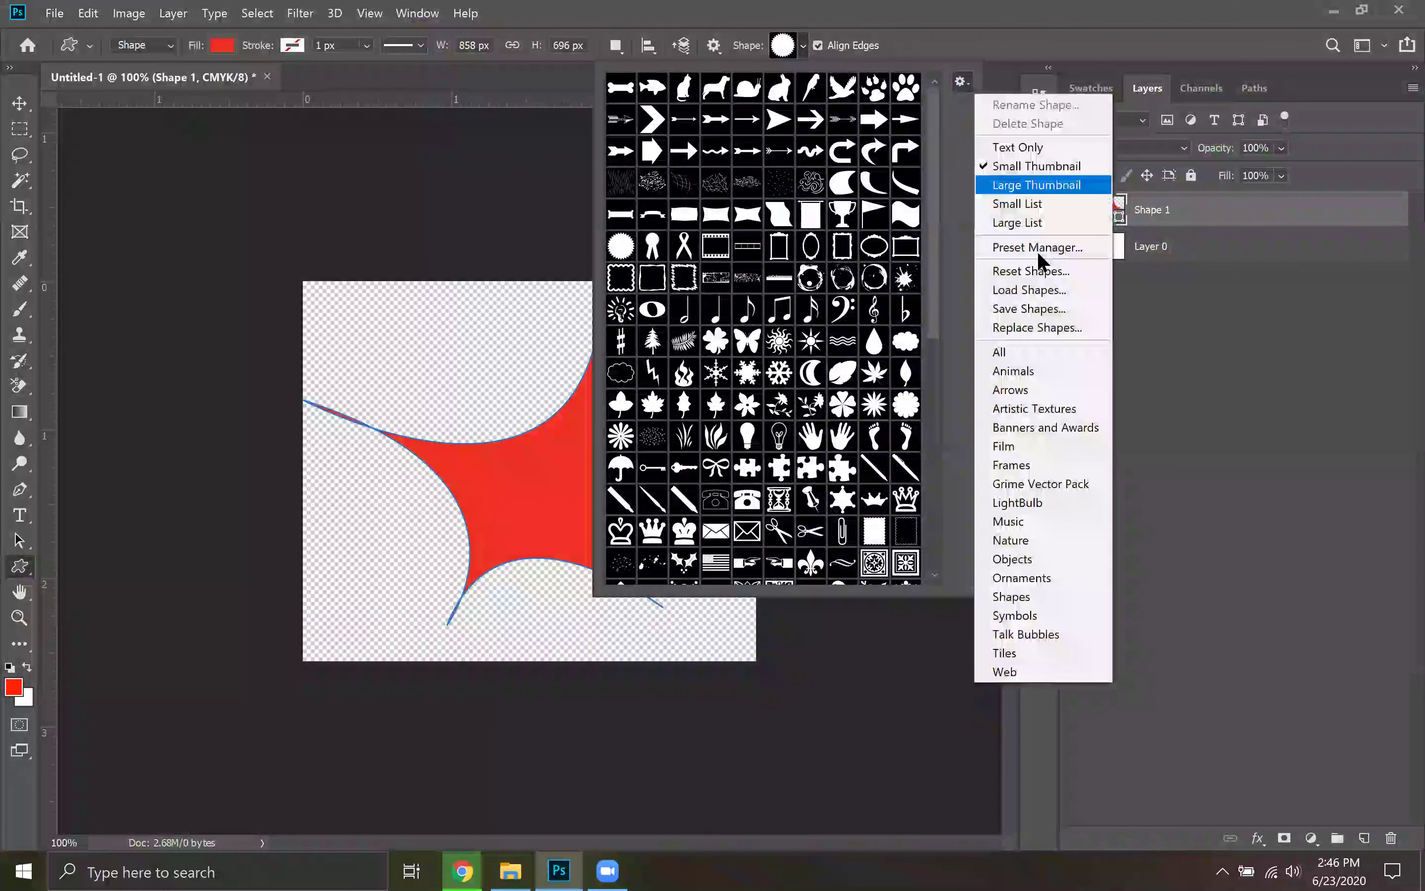
left_click(1048, 291)
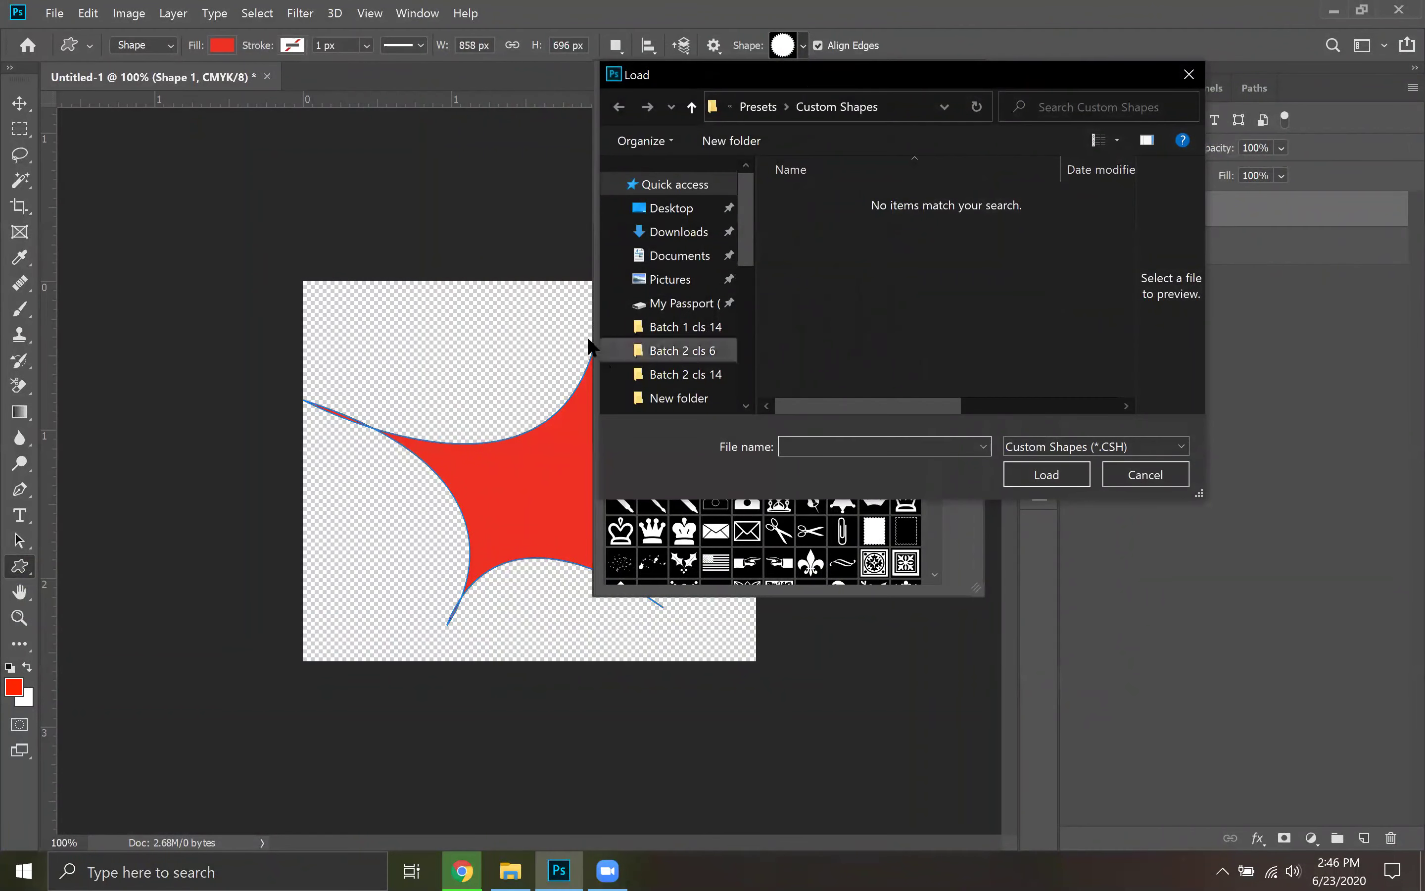
left_click(676, 210)
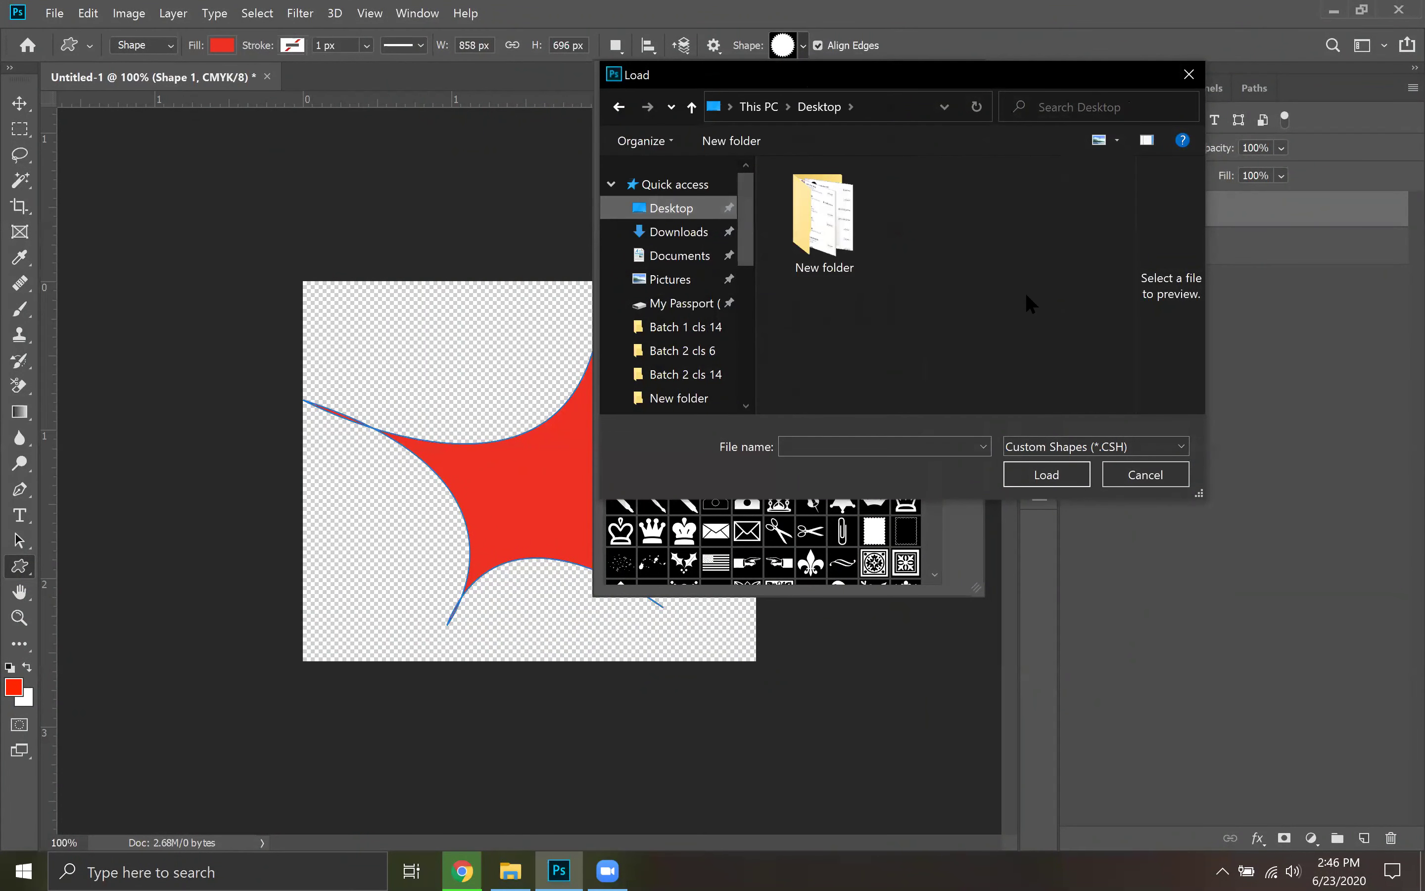
left_click(1118, 140)
left_click(1172, 114)
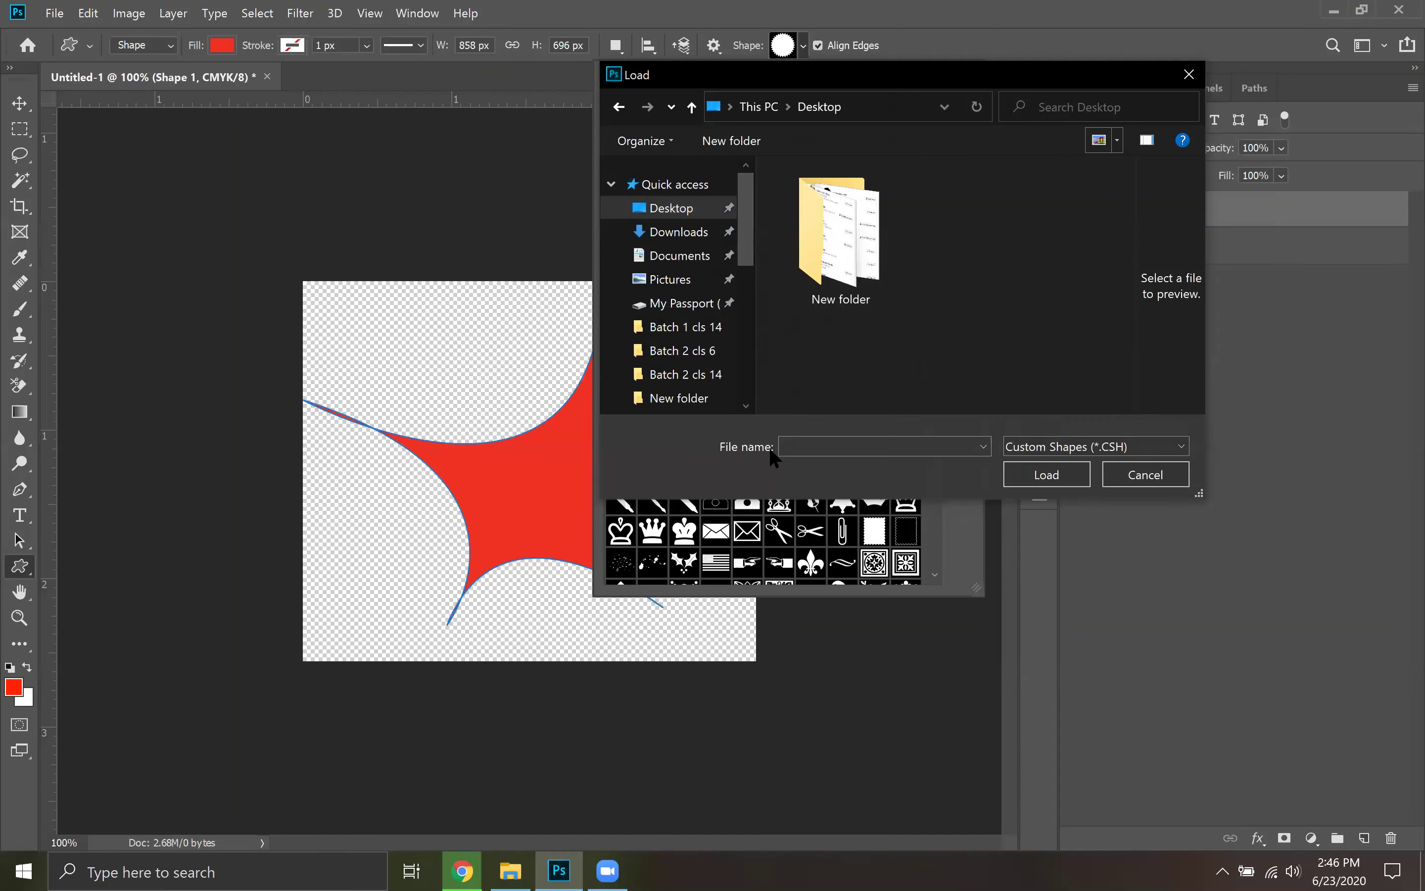
left_click(1129, 447)
left_click(1131, 443)
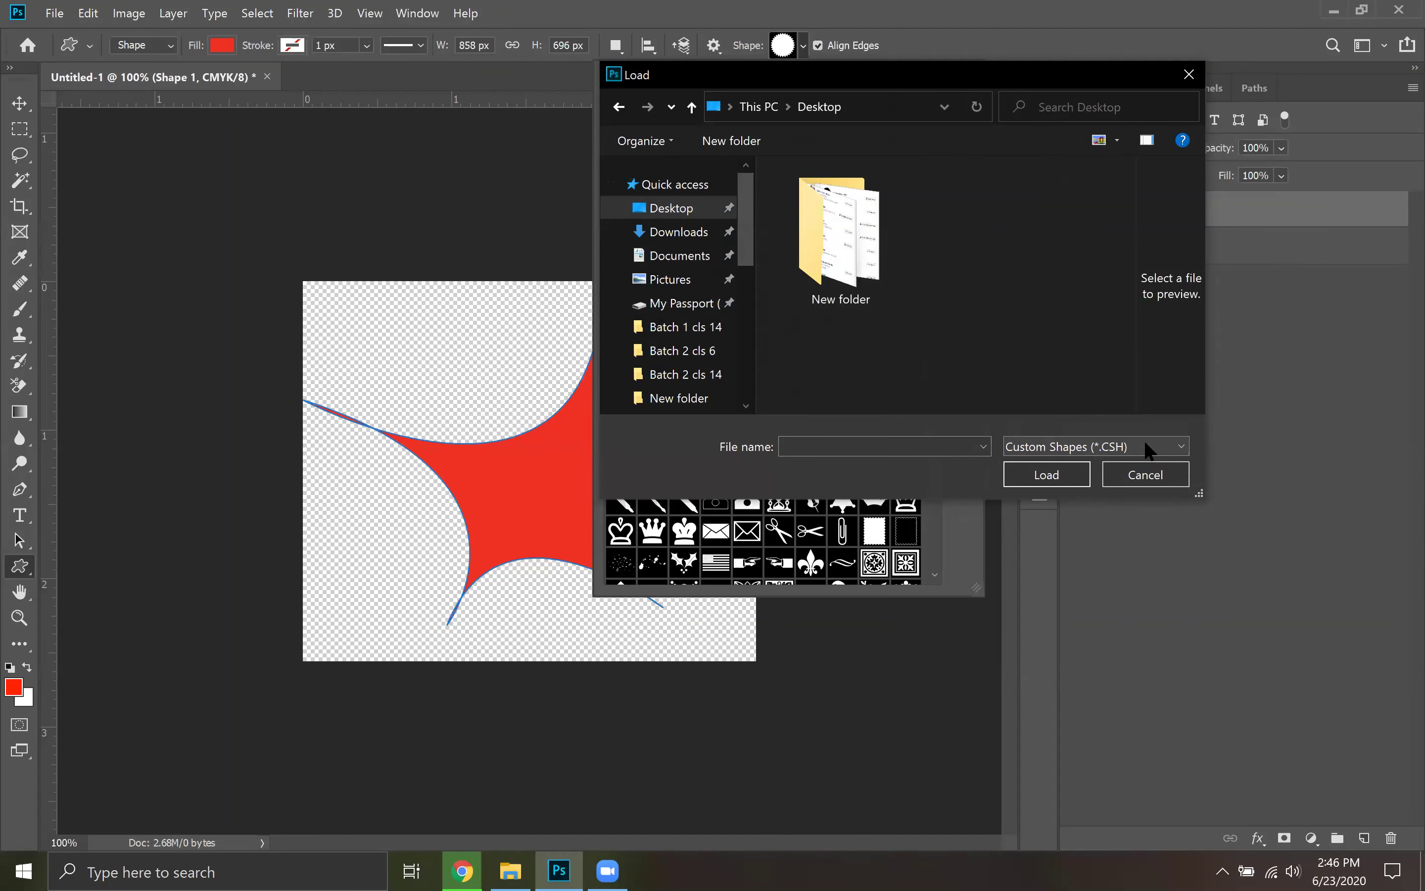
left_click(1136, 474)
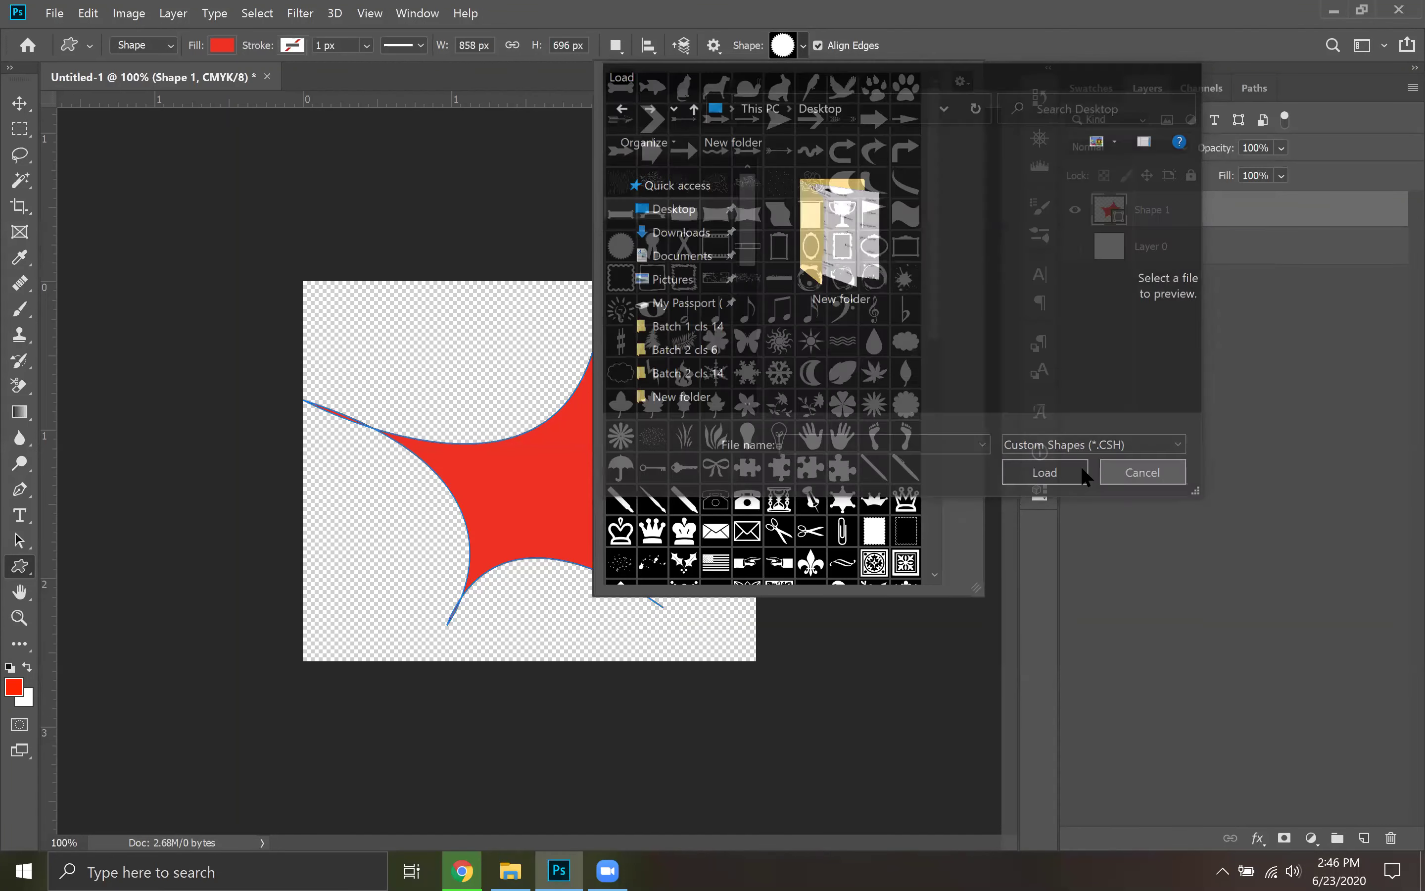
Switch to the Windows desktop and change the extension of corona virus.png so the file is named "corona virus.CHS"
left_click(1332, 7)
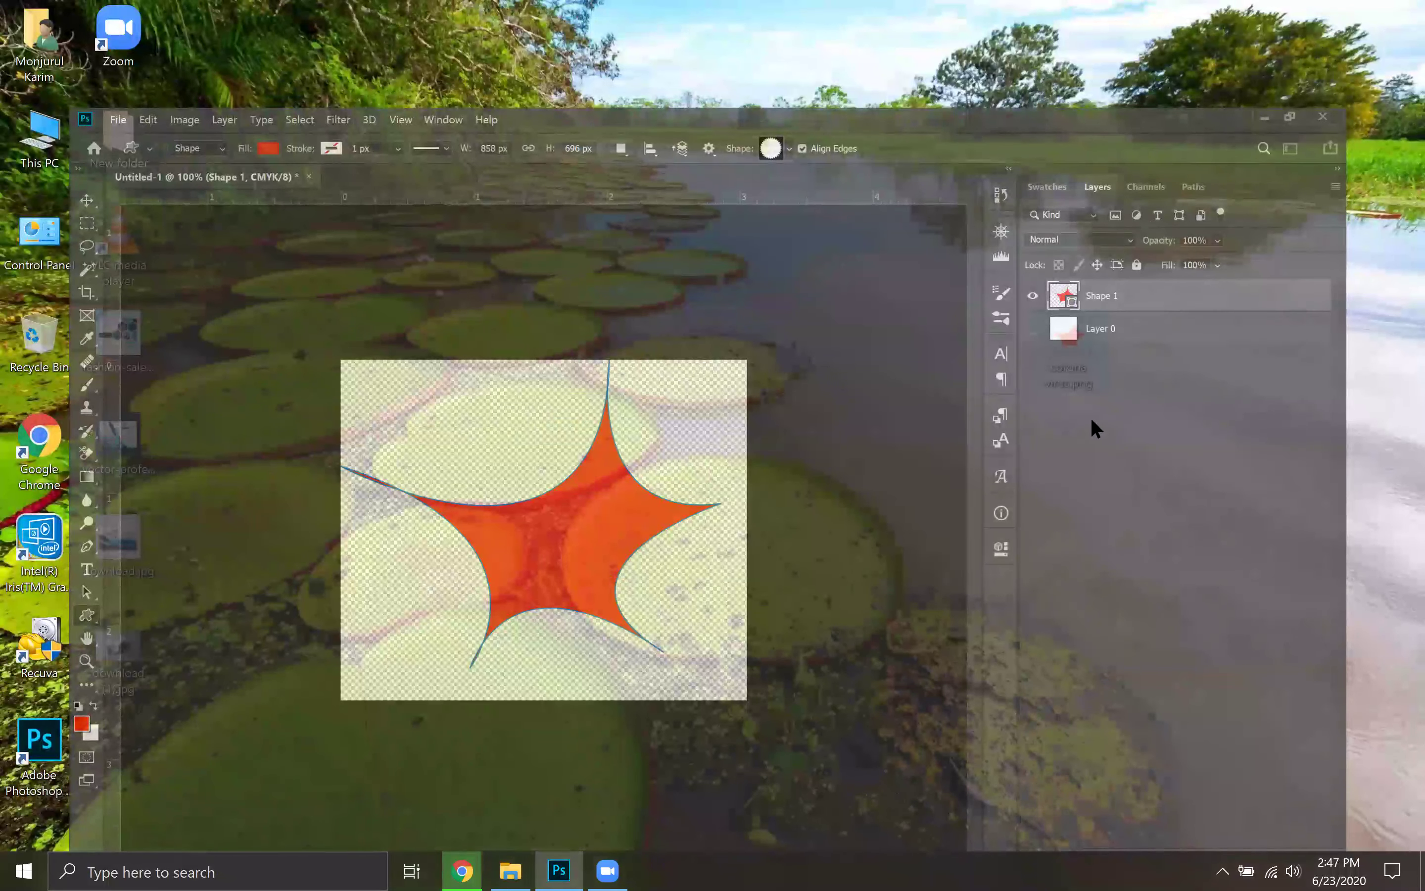
left_click(1078, 383)
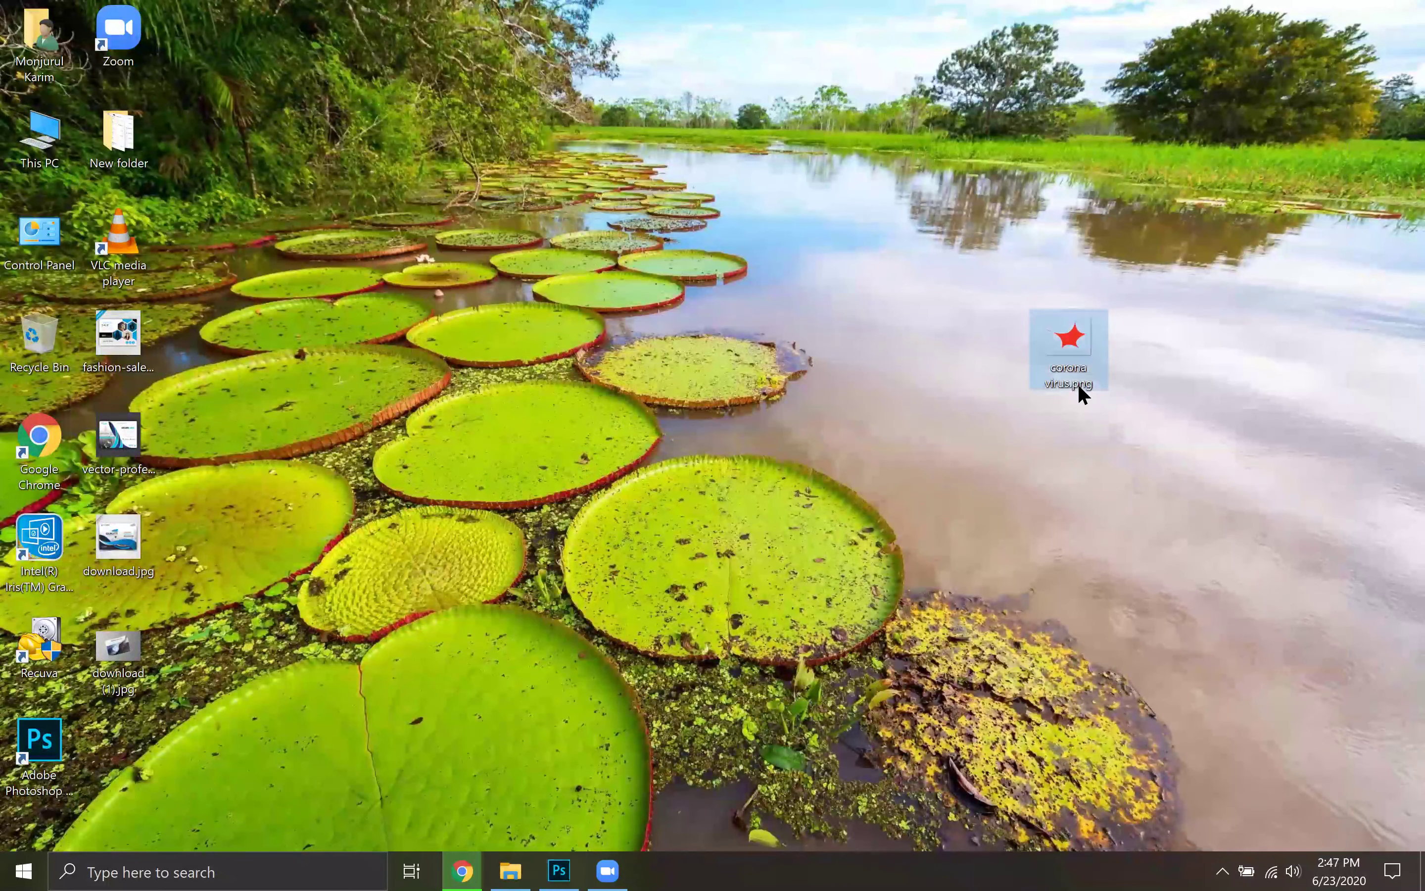
left_click(1078, 383)
left_click(1092, 384)
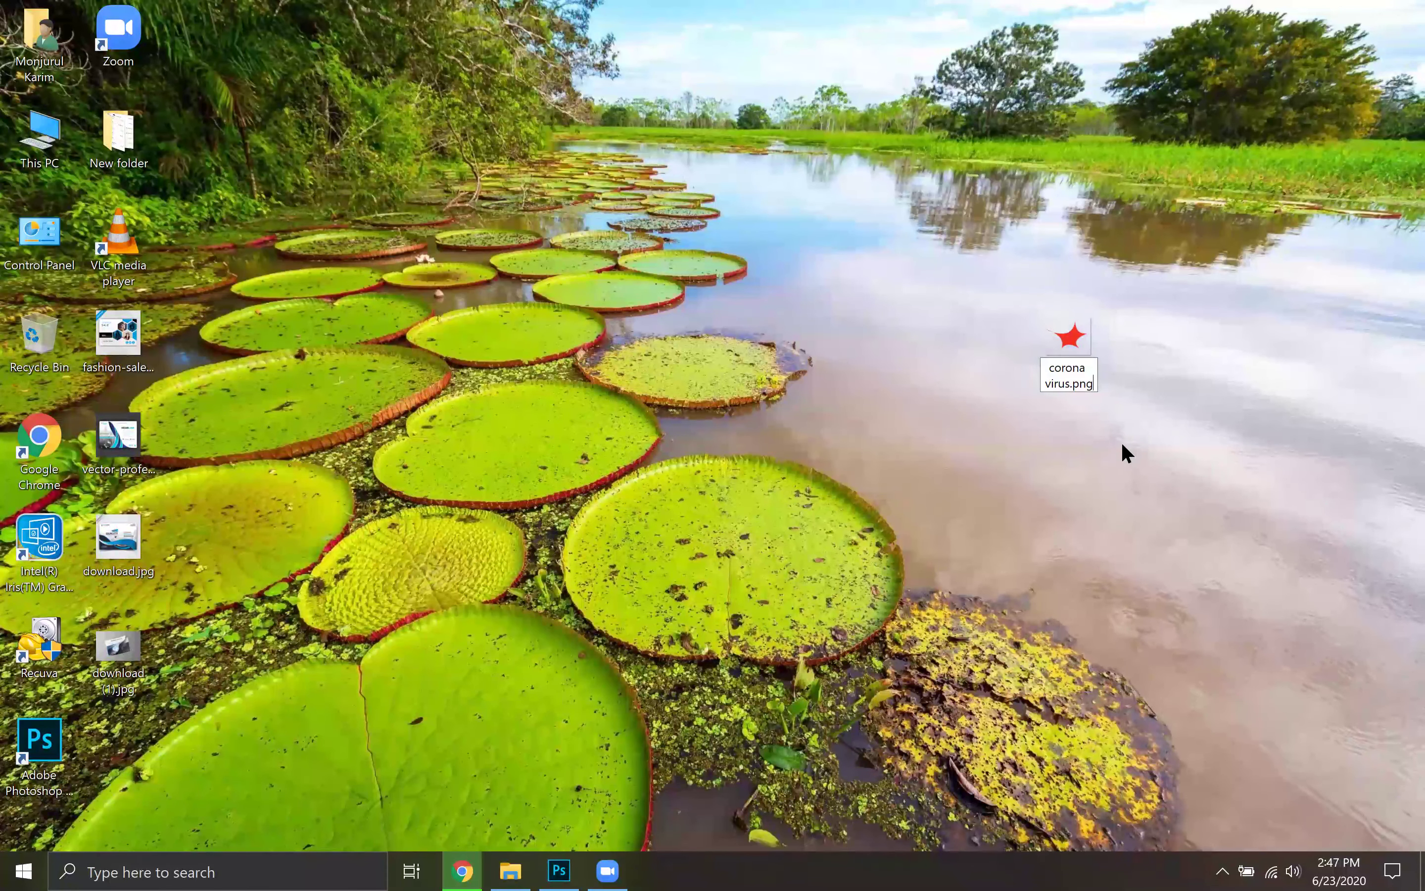
key("BackSpace")
key("BackSpace")
key("BackSpace")
type("C")
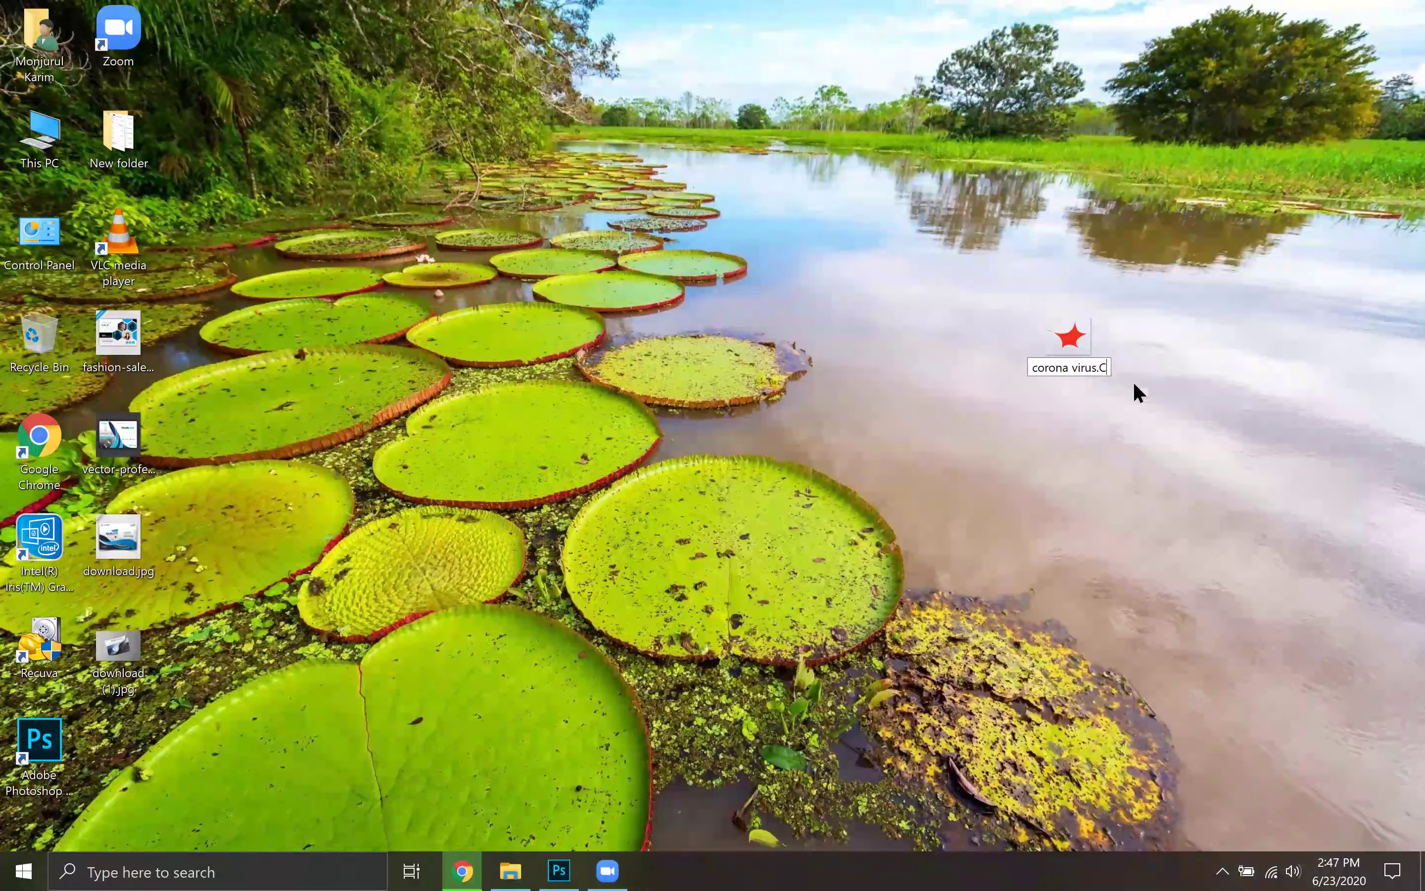
type("HS")
key("Return")
left_click(796, 449)
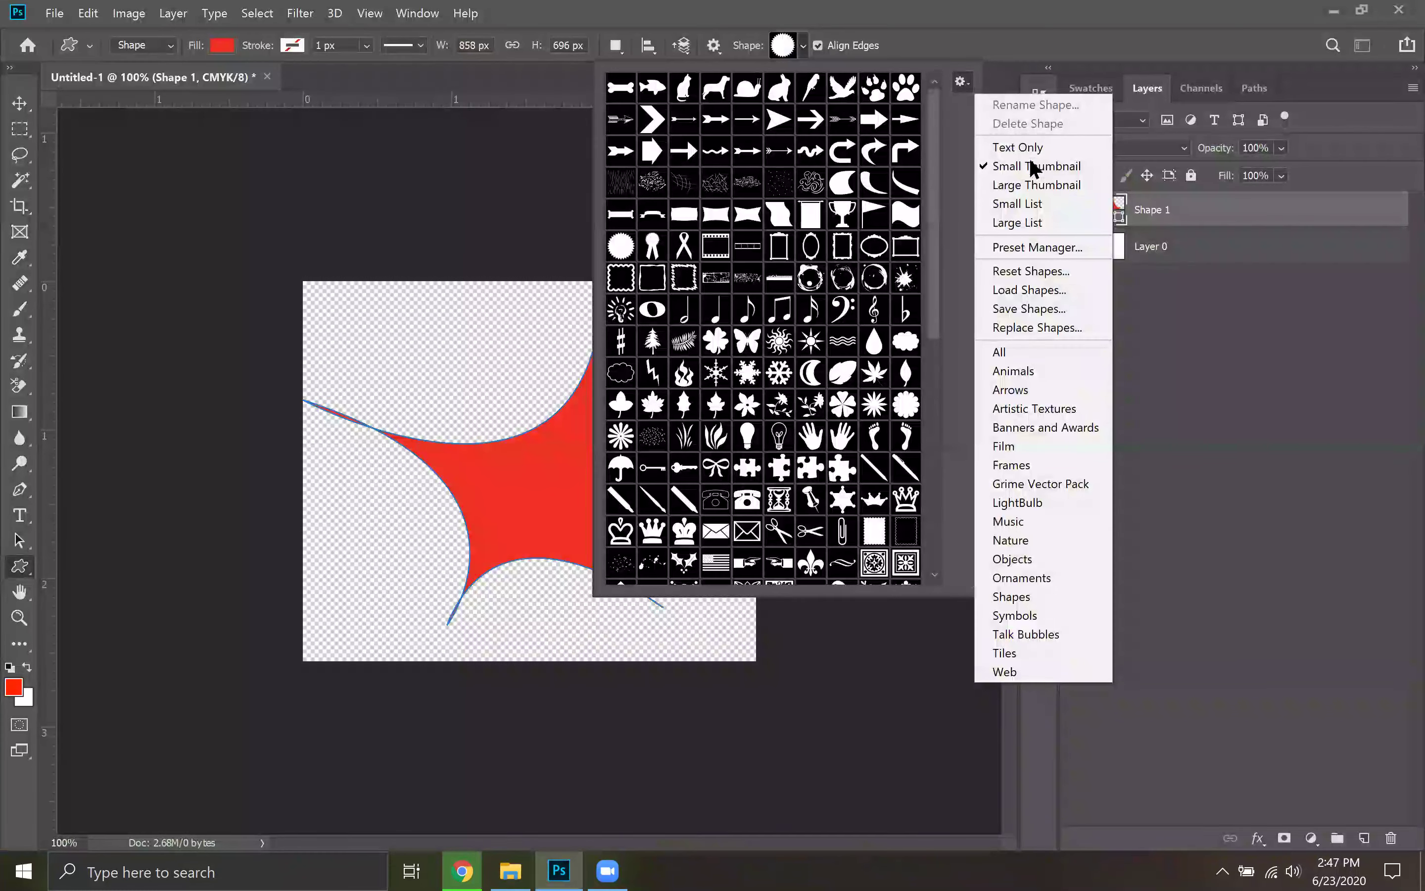
Try again to load the renamed star file from the Desktop folder into Photoshop's custom shapes
left_click(1066, 288)
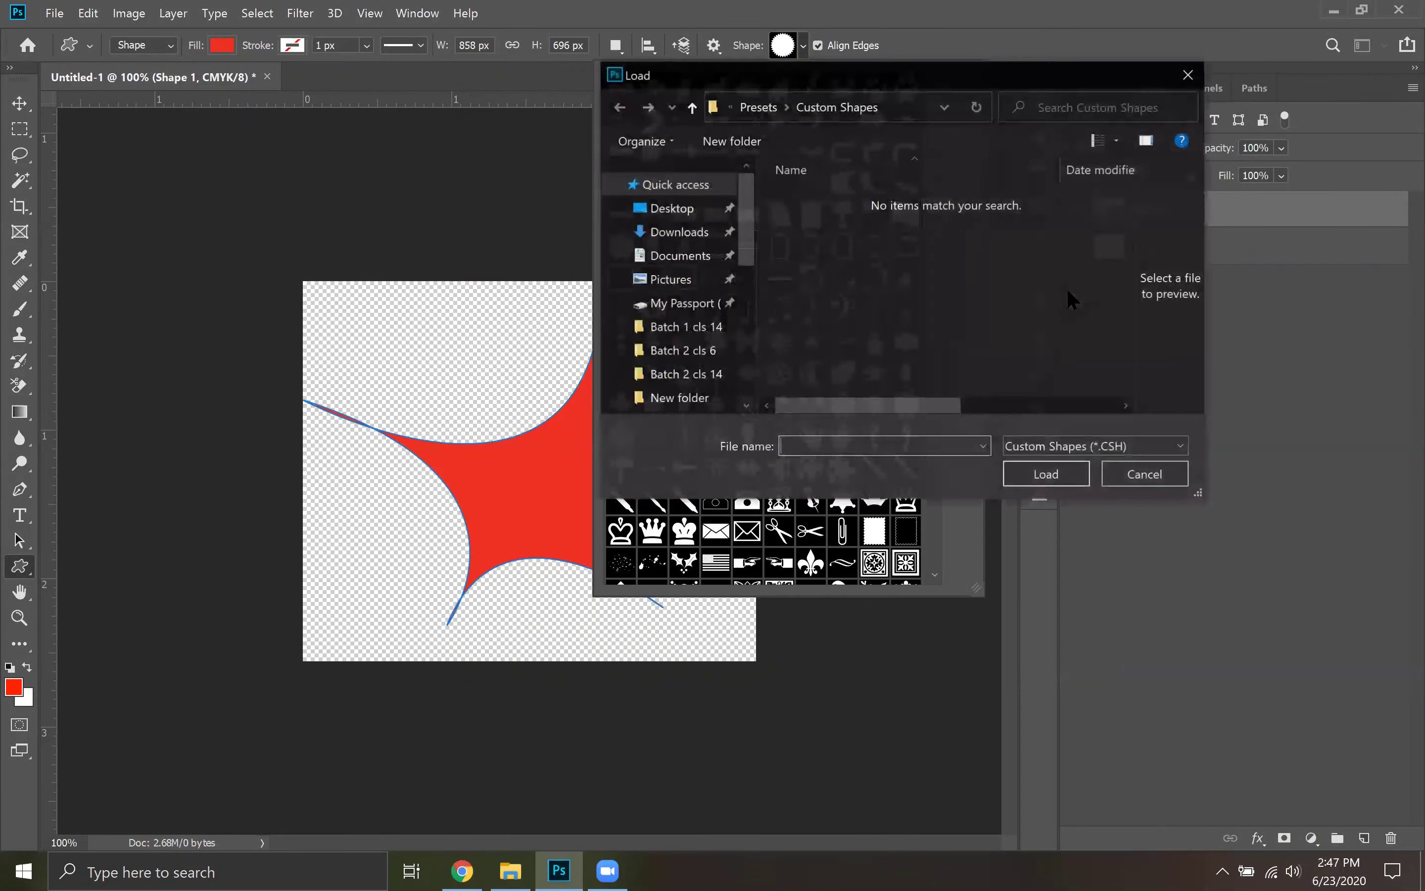
left_click(671, 208)
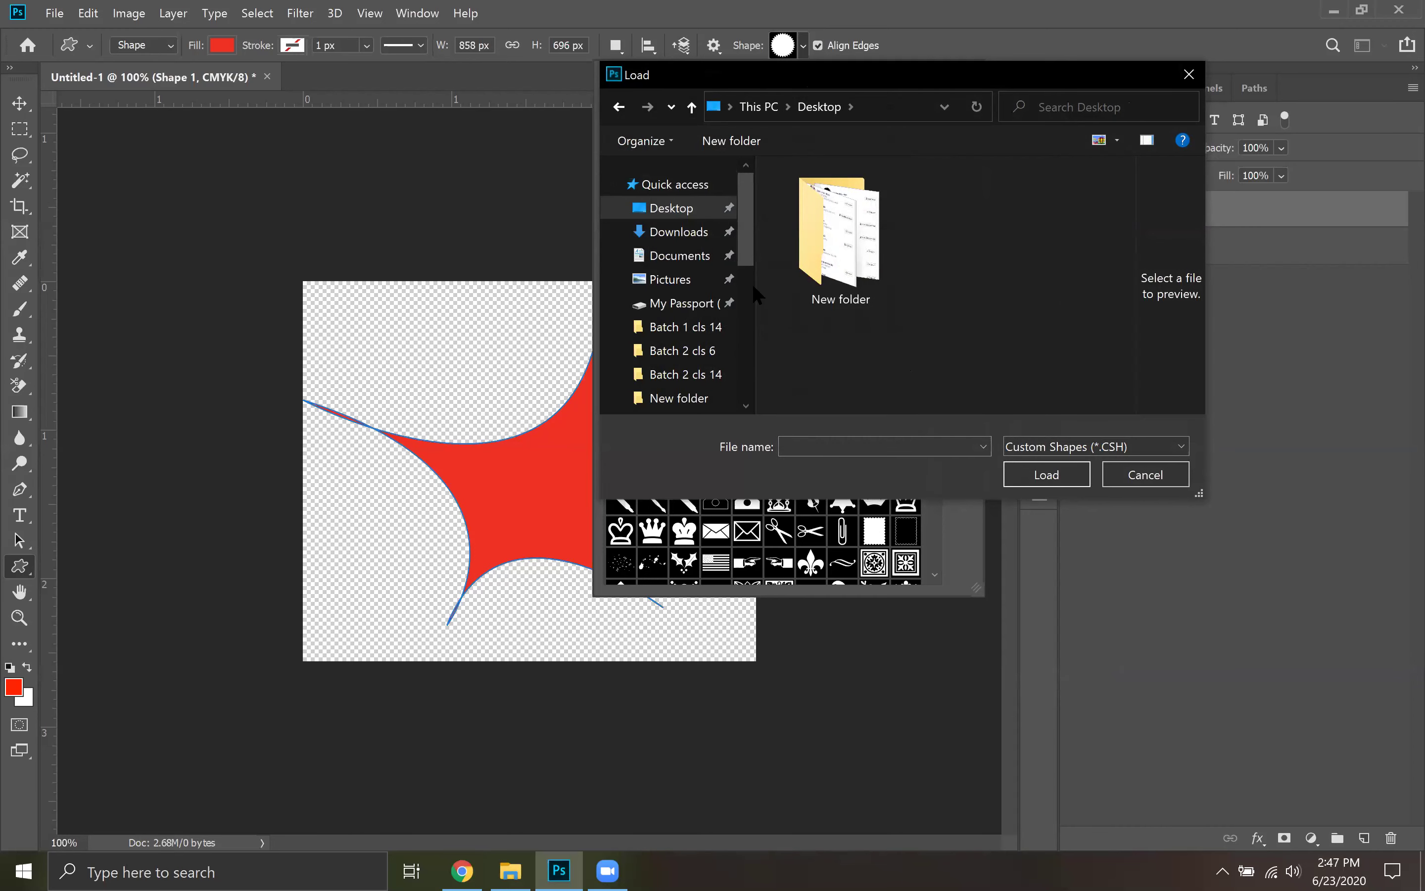
left_click(1163, 476)
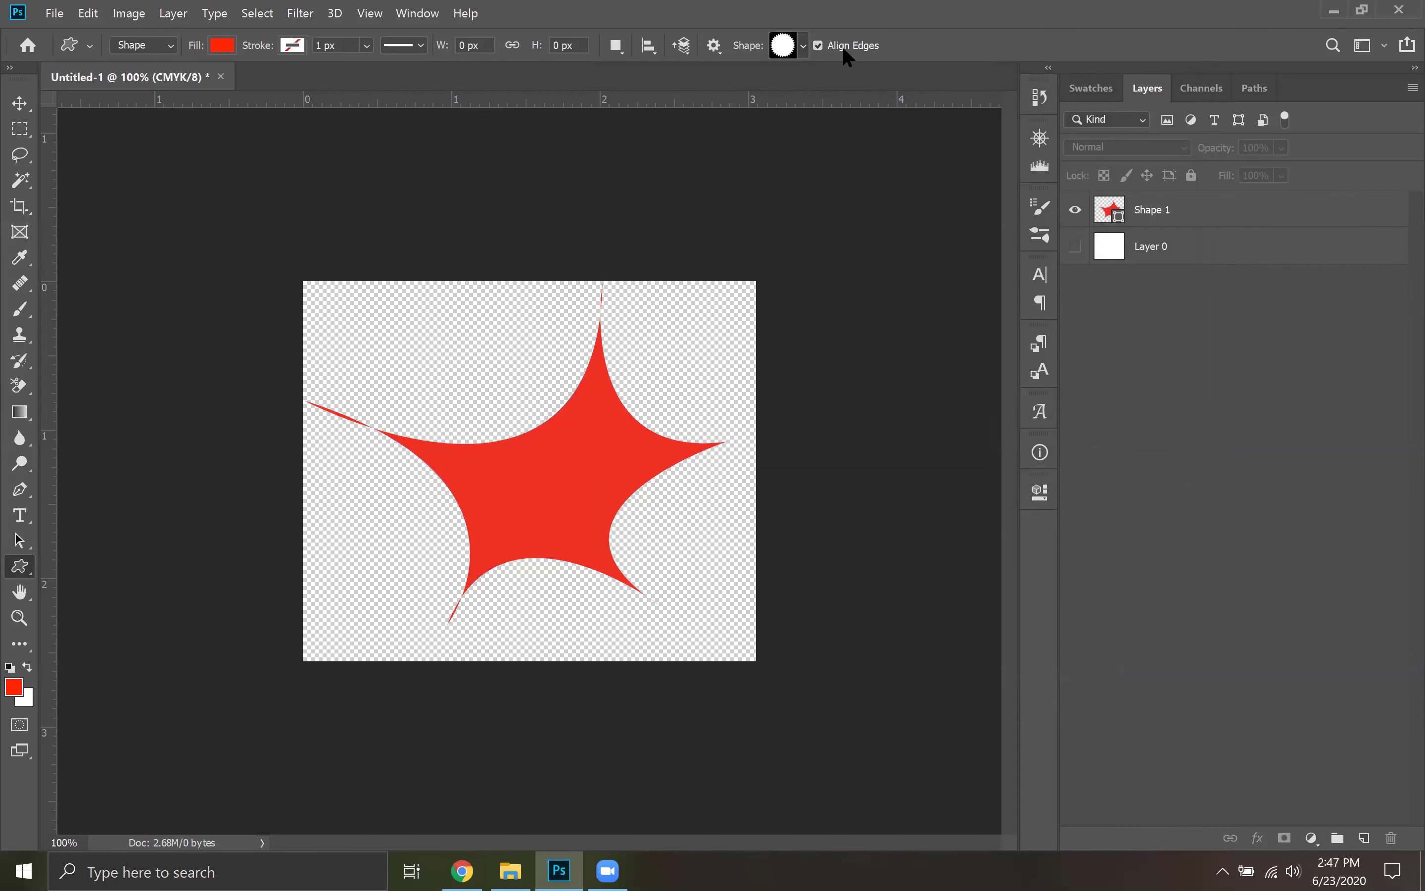
Try to save the current custom shapes to the Desktop as a CSH file
left_click(804, 46)
left_click(959, 83)
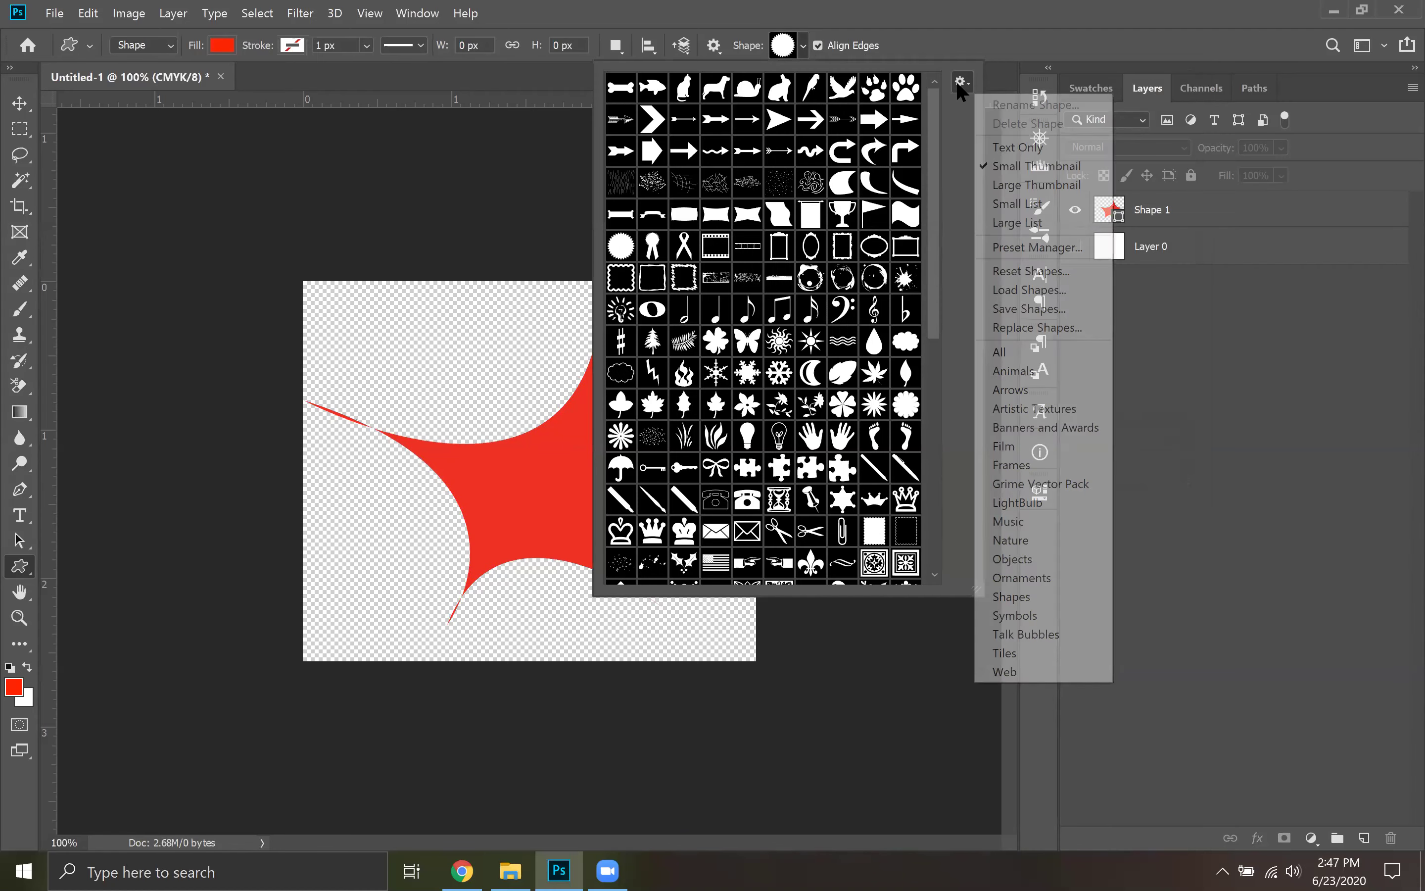
left_click(1051, 313)
left_click(684, 208)
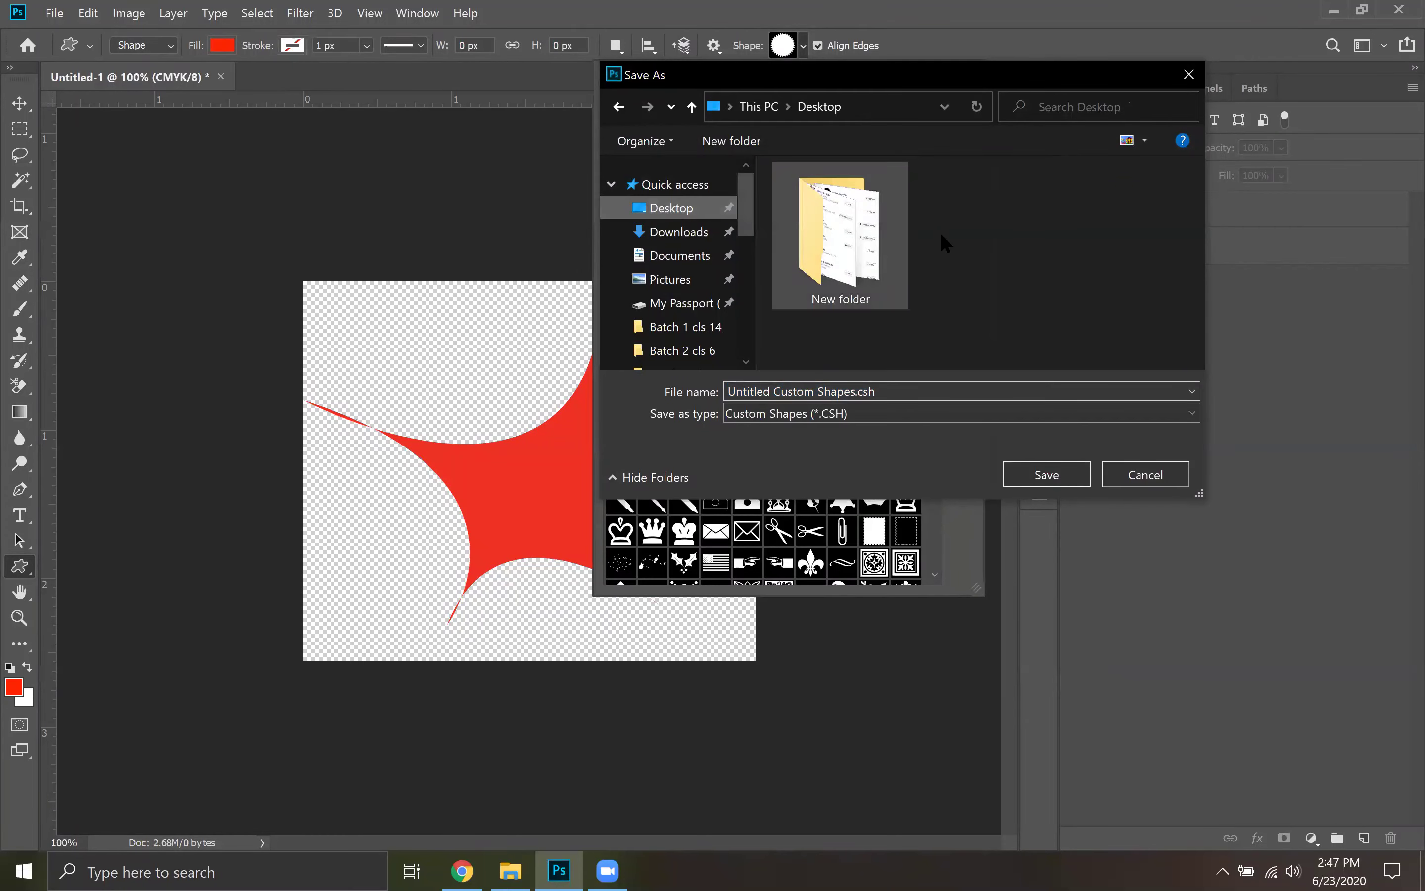
left_click(1141, 479)
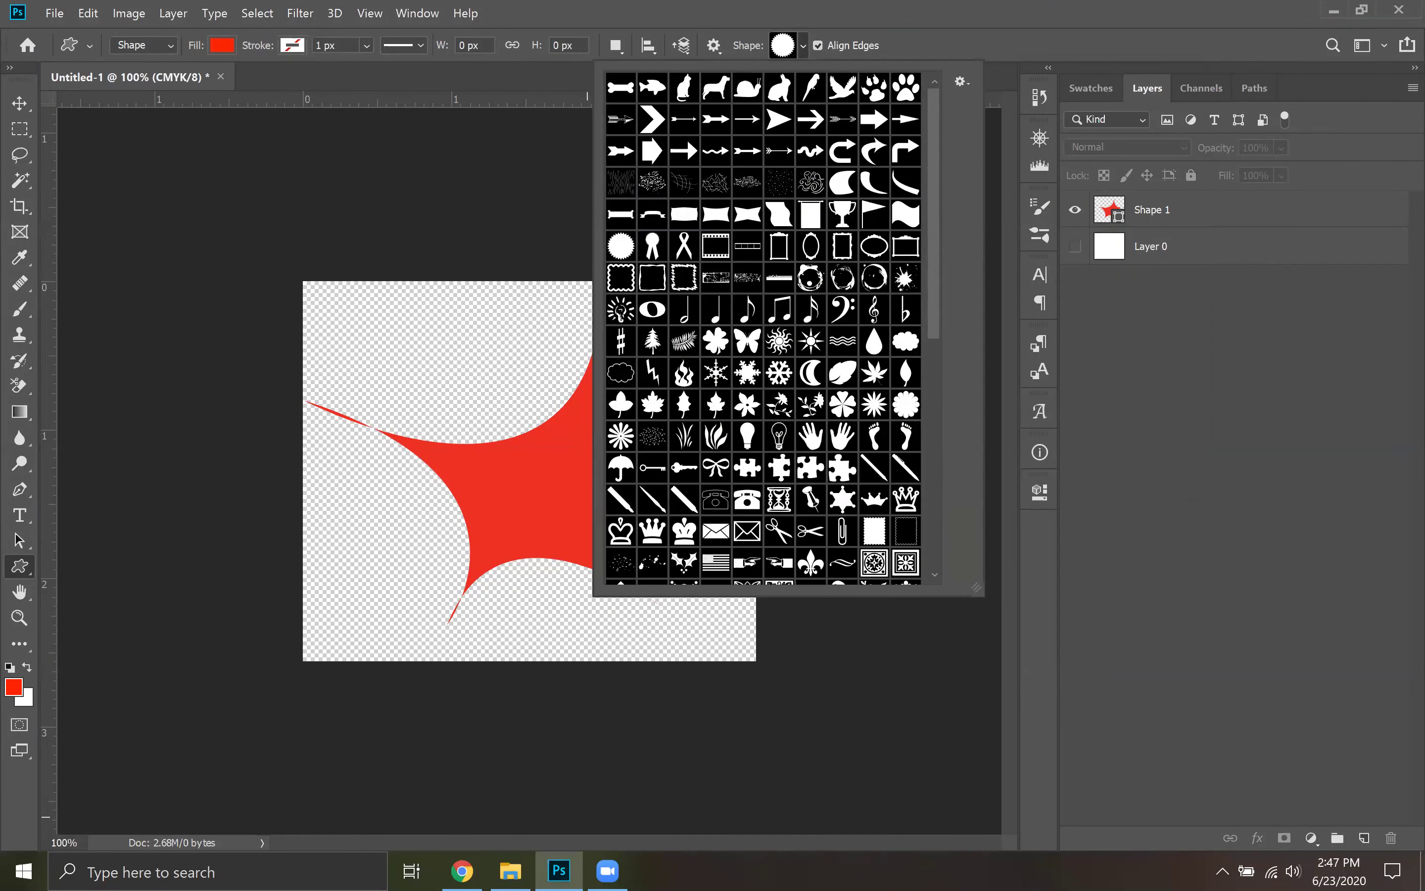
Switch to Chrome and search Google for "shapes for photoshop free download"
key("alt+Tab")
triple_click(454, 102)
type("sh")
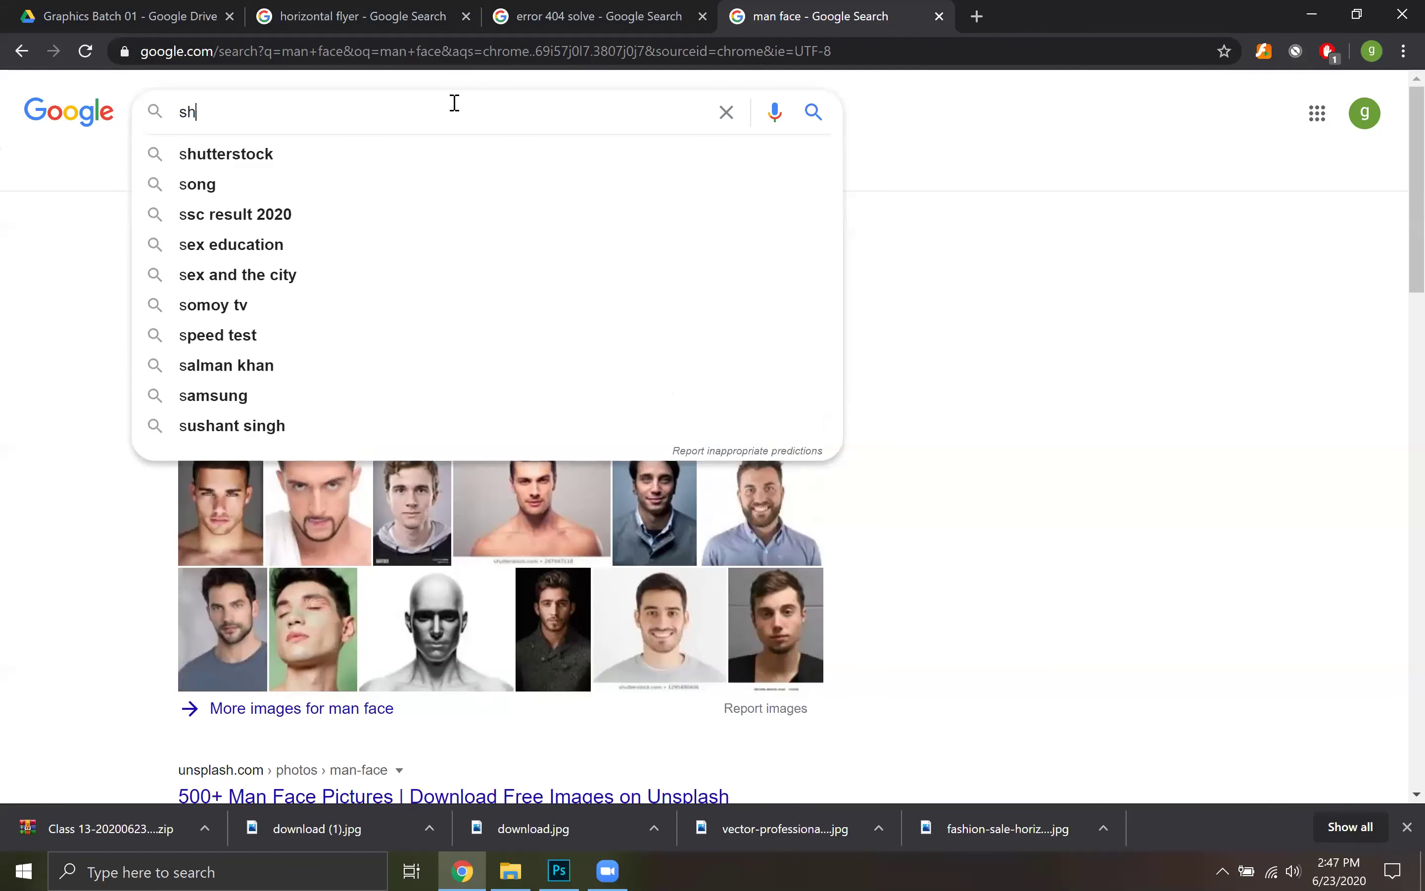
type("apes for")
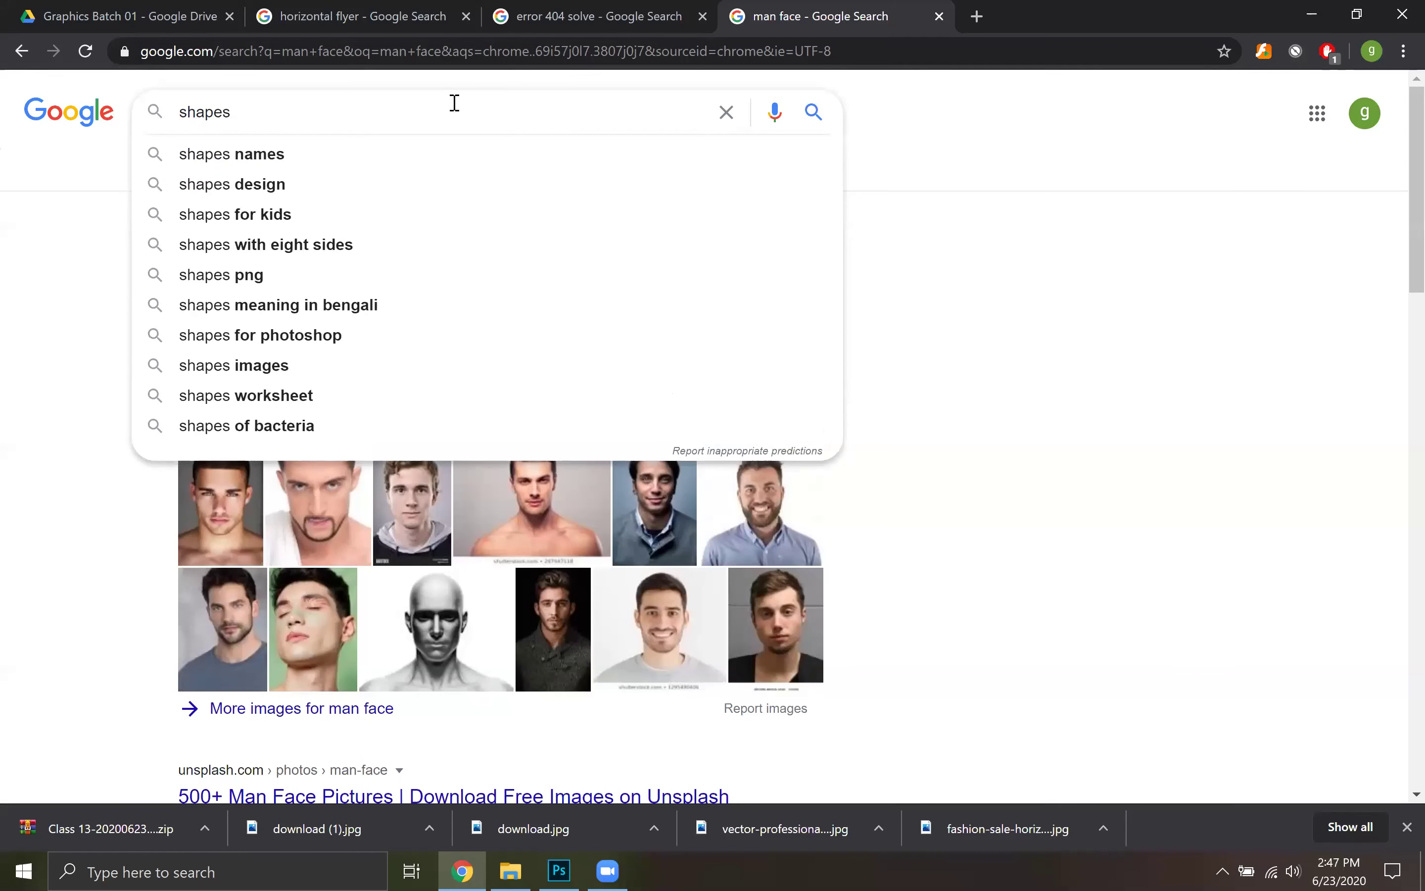
key("Down")
key("Down")
key("Down")
key("Return")
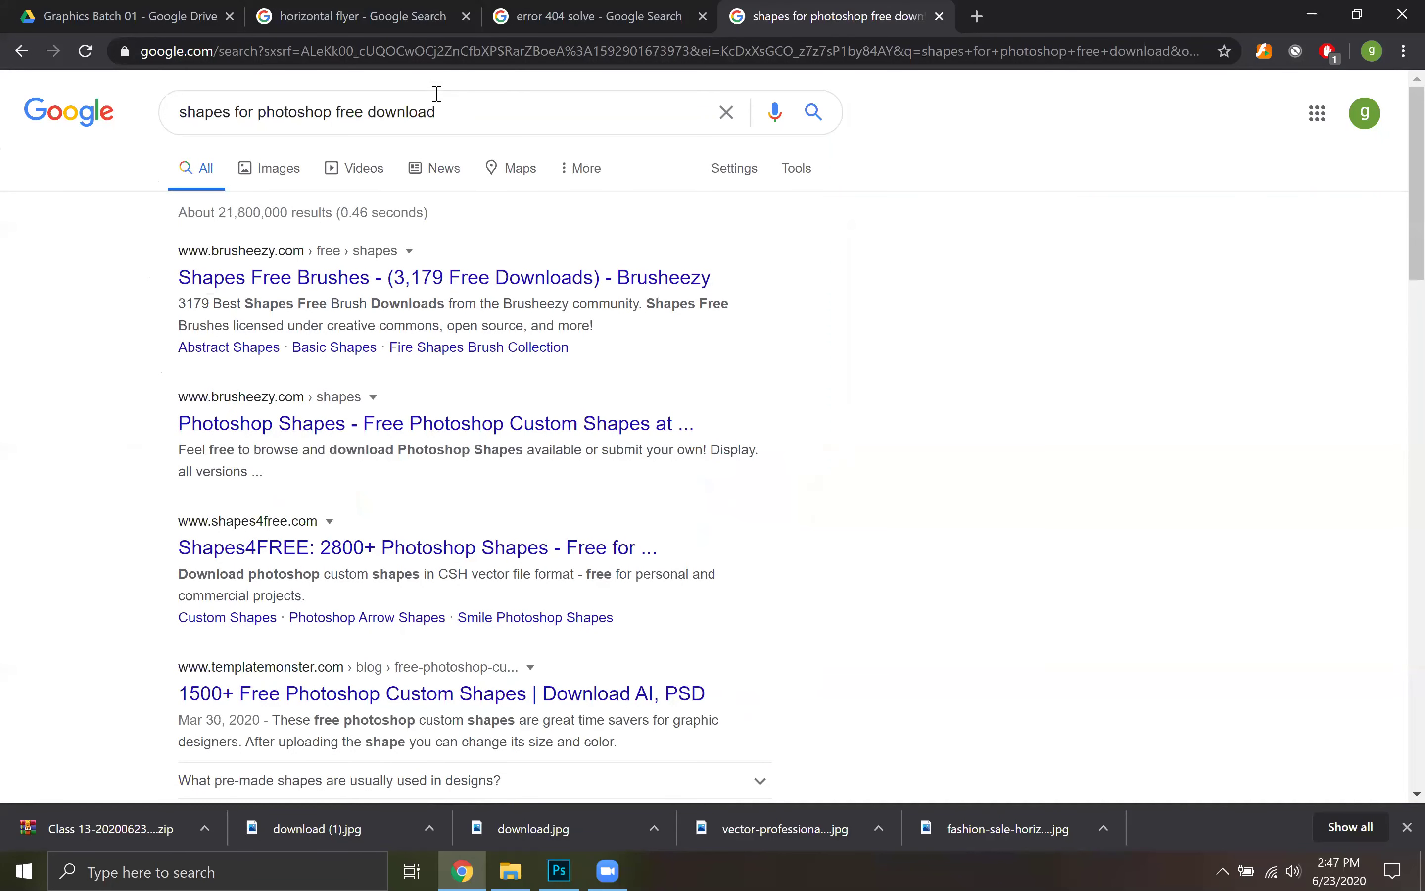
Open Brusheezy's Shapes Free Brushes search result and browse the available shape collections
left_click(270, 289)
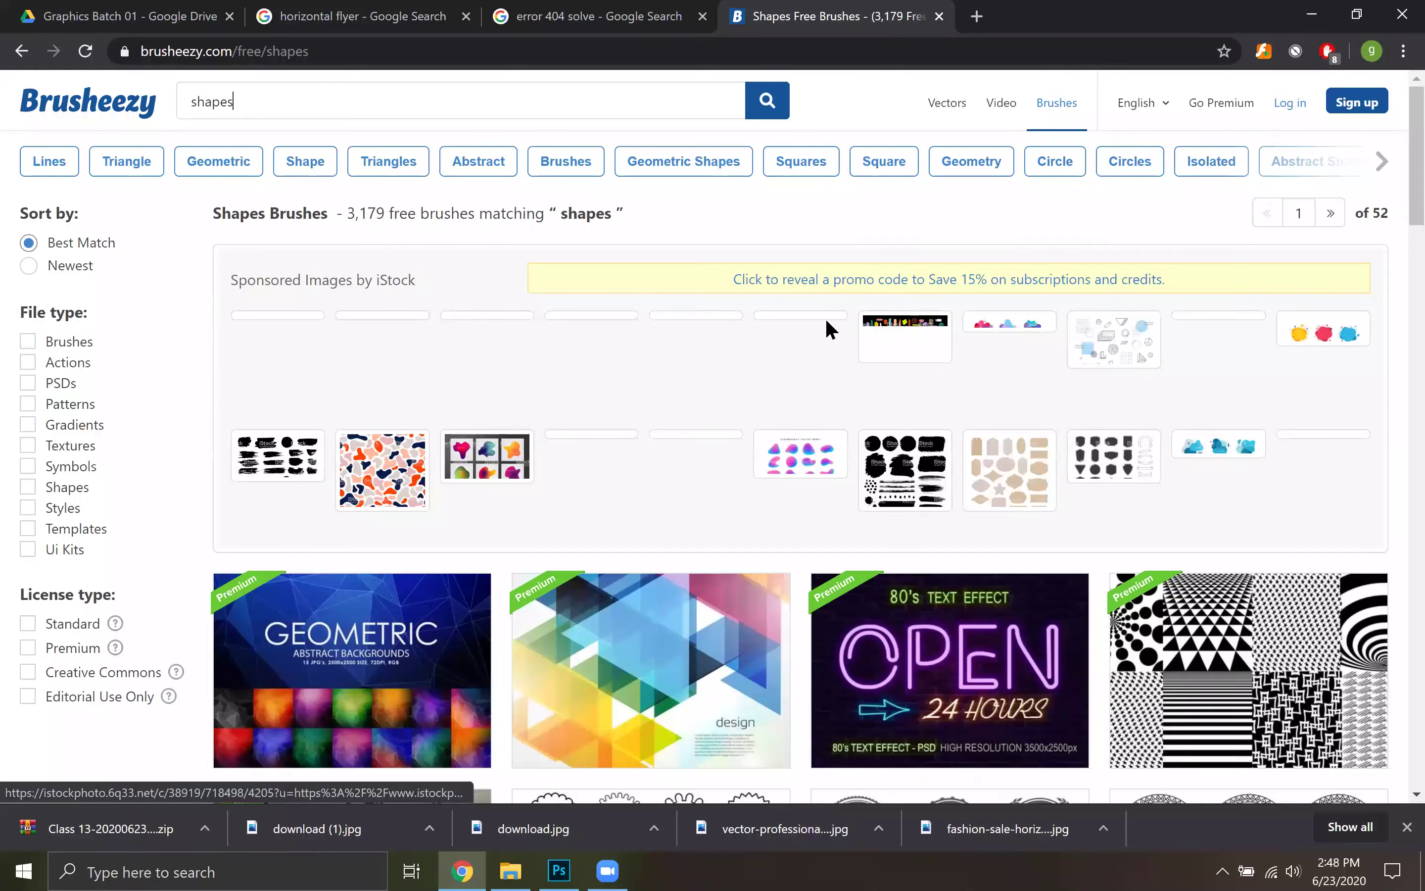
scroll(821, 395, "down", 3)
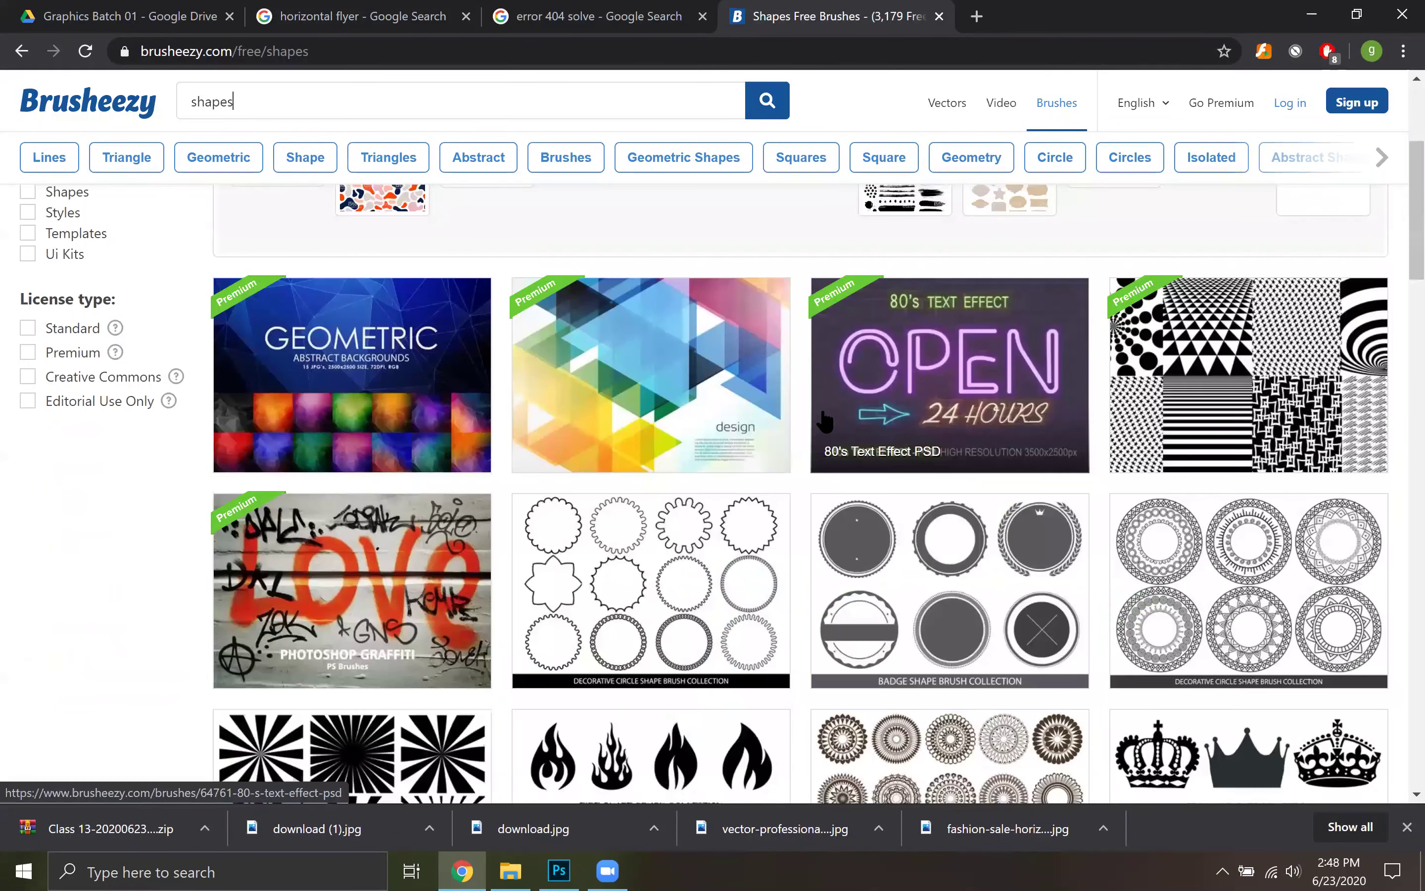
scroll(866, 465, "down", 2)
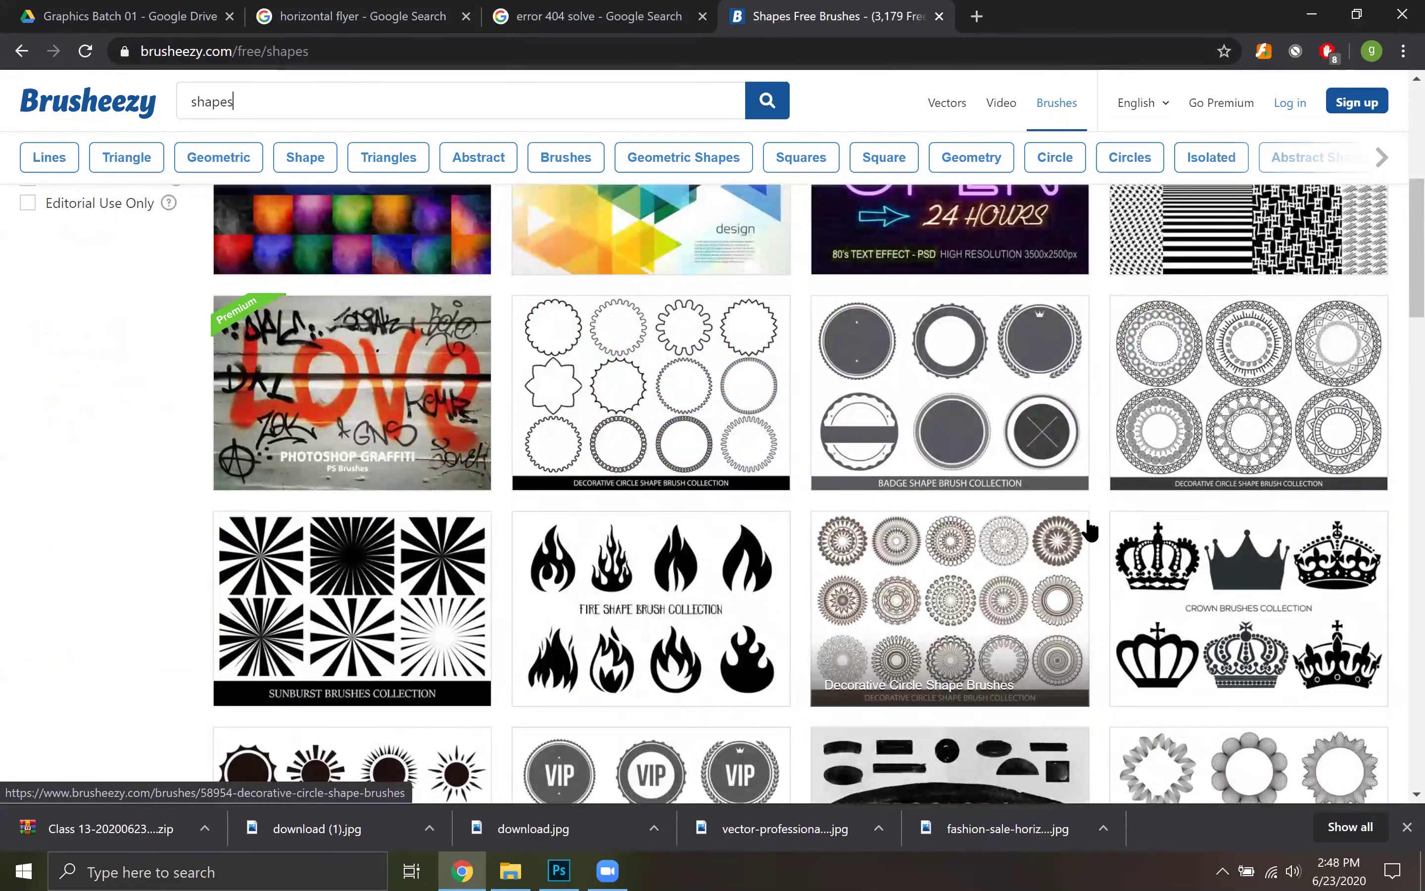
scroll(1093, 519, "down", 3)
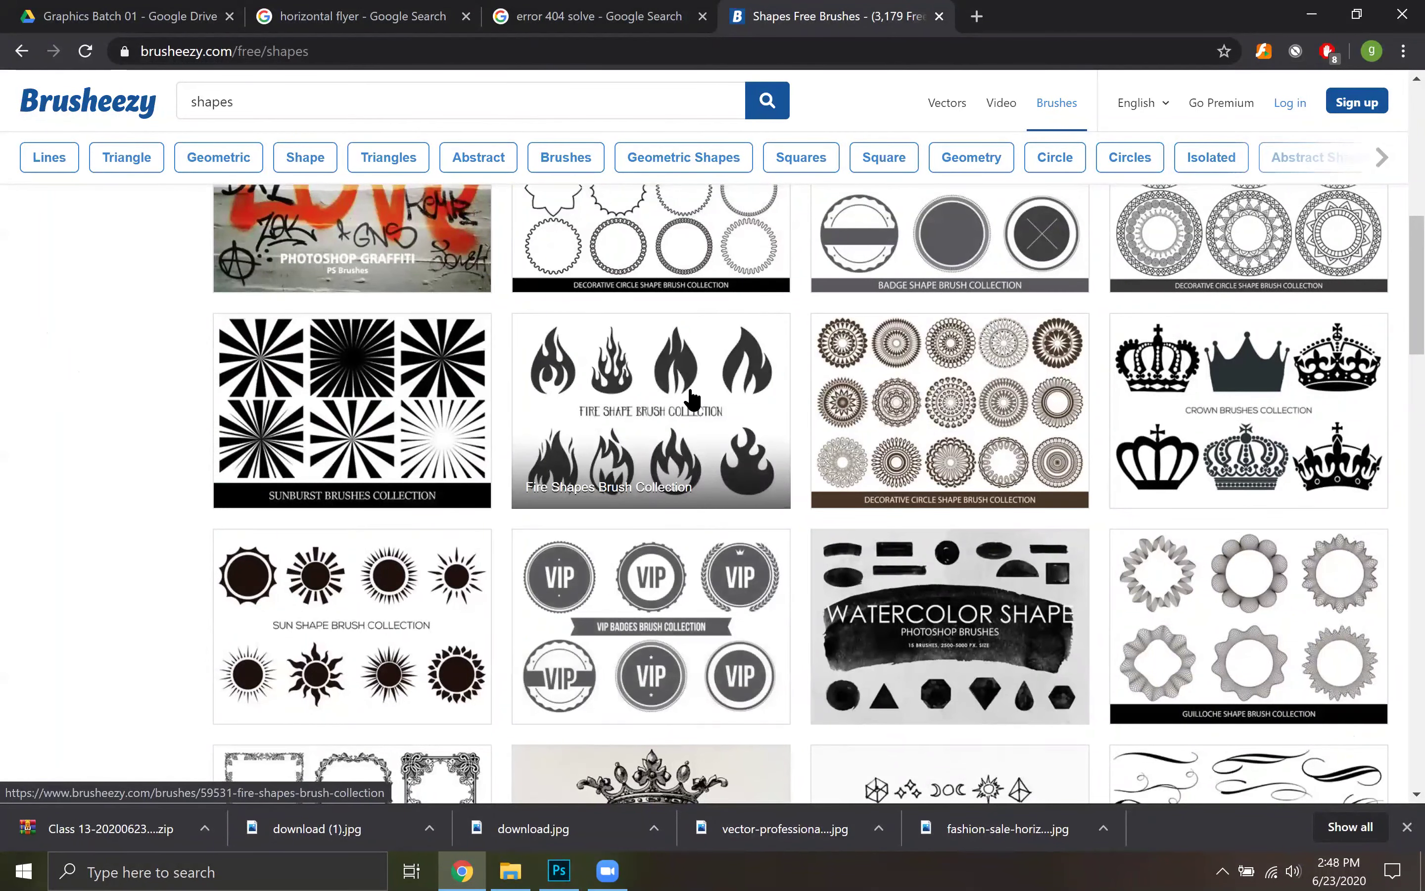
scroll(706, 646, "down", 3)
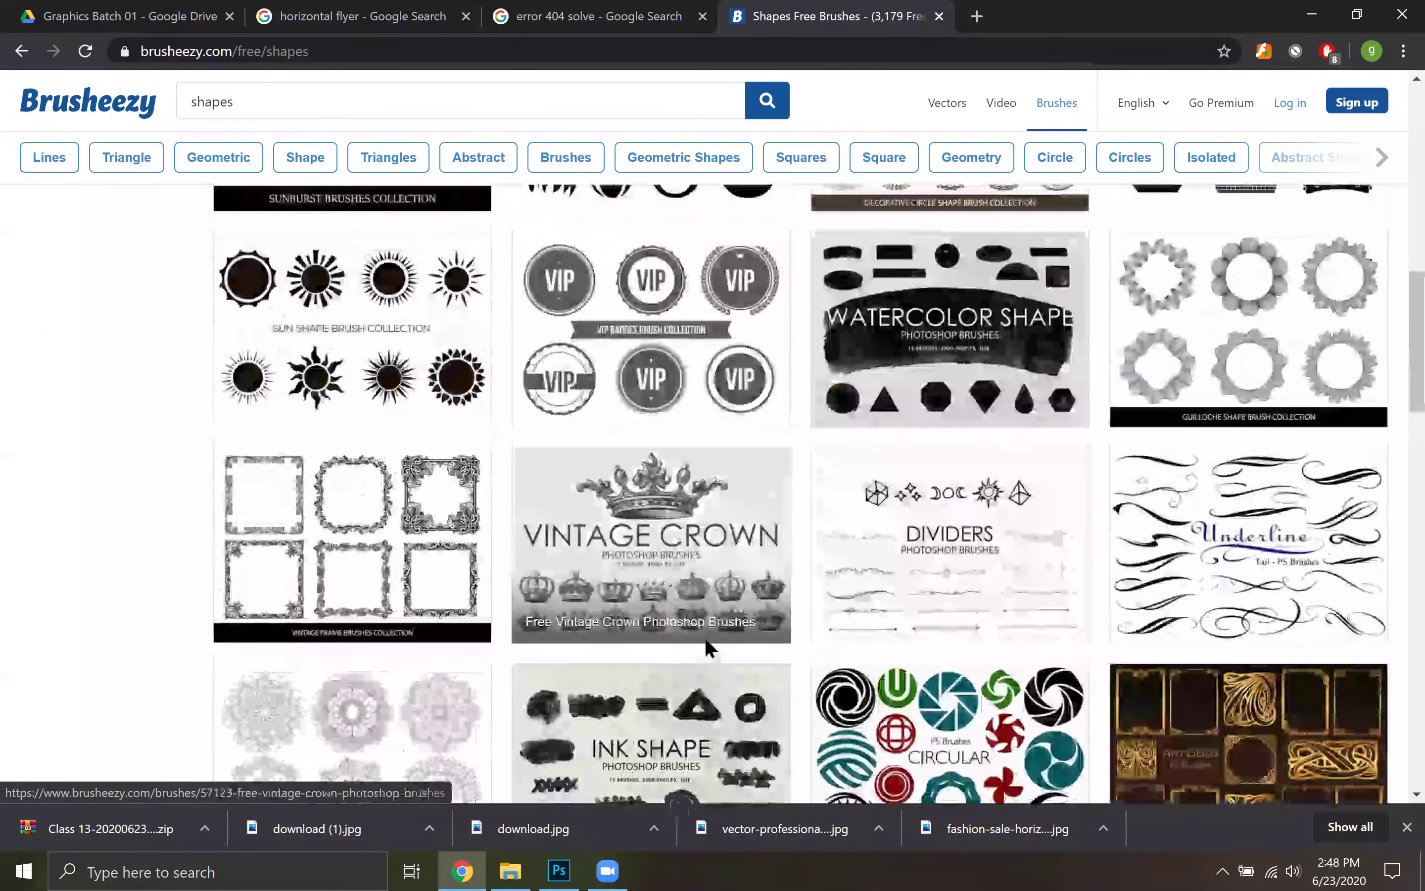
Download the free Decorative Vintage Frame Brushes set and show the zip file in its folder
left_click(341, 523)
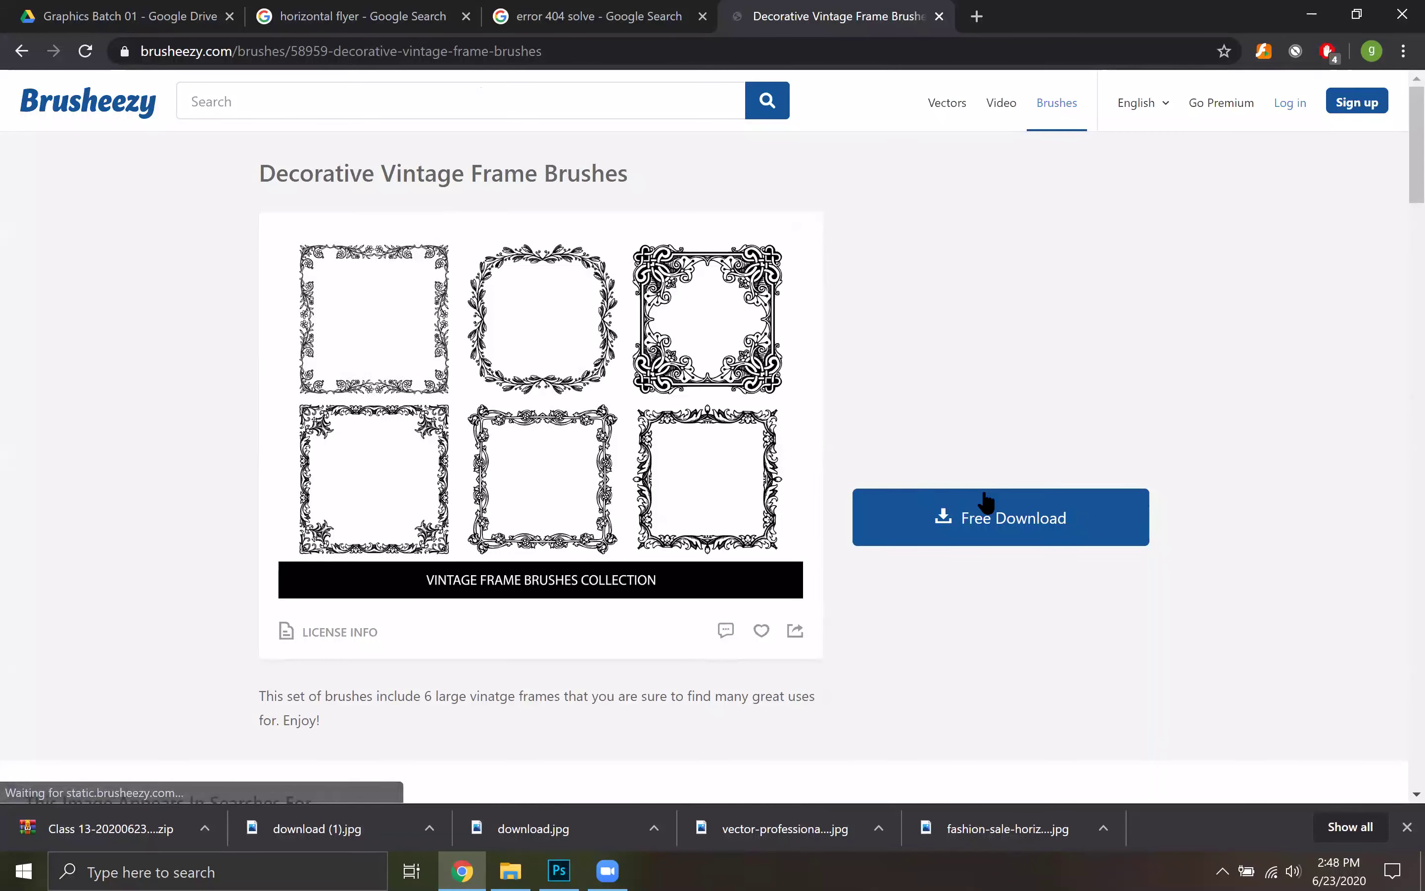
left_click(990, 515)
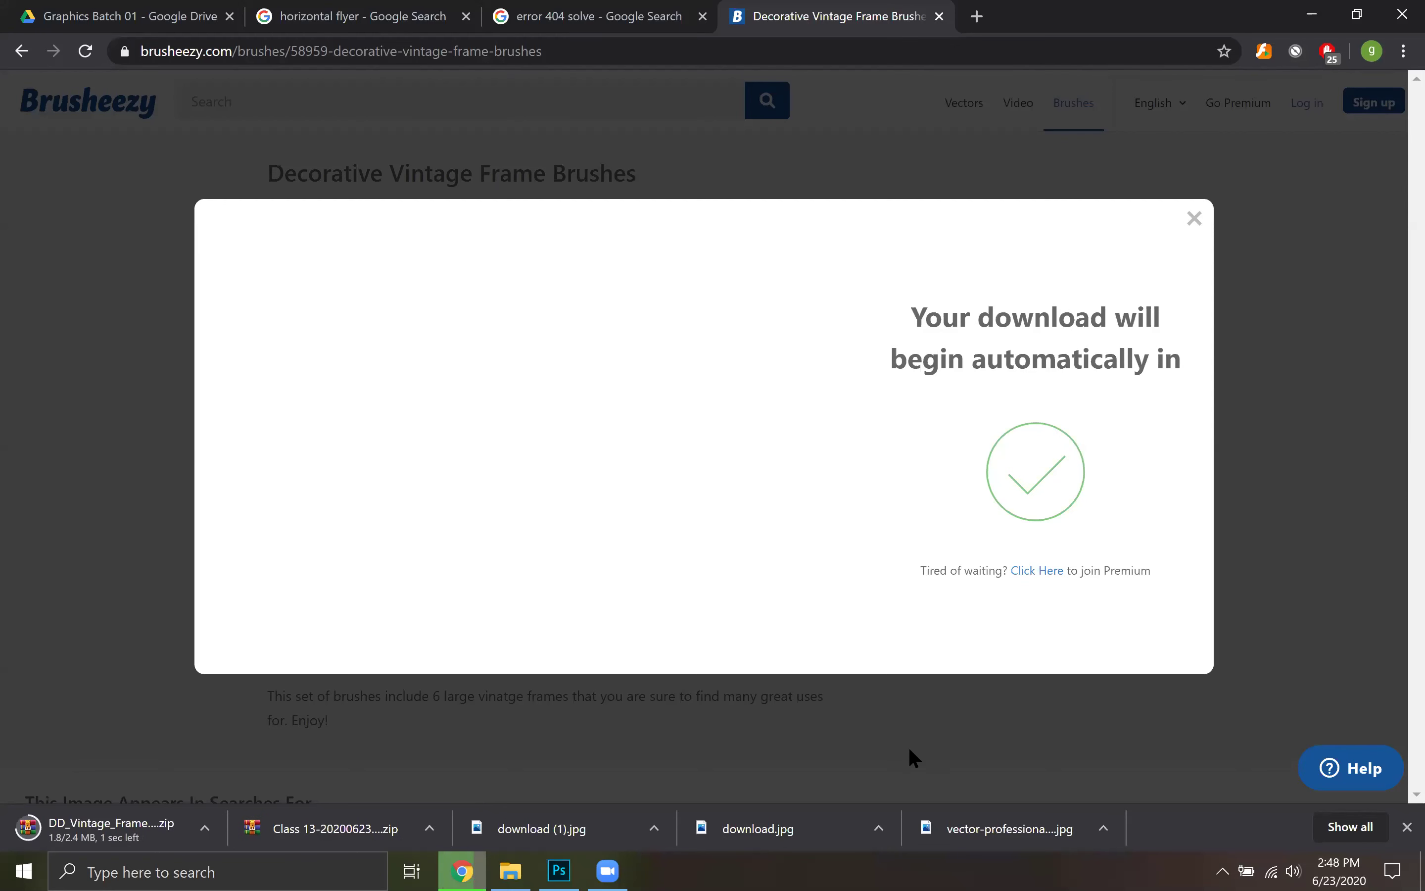
left_click(204, 827)
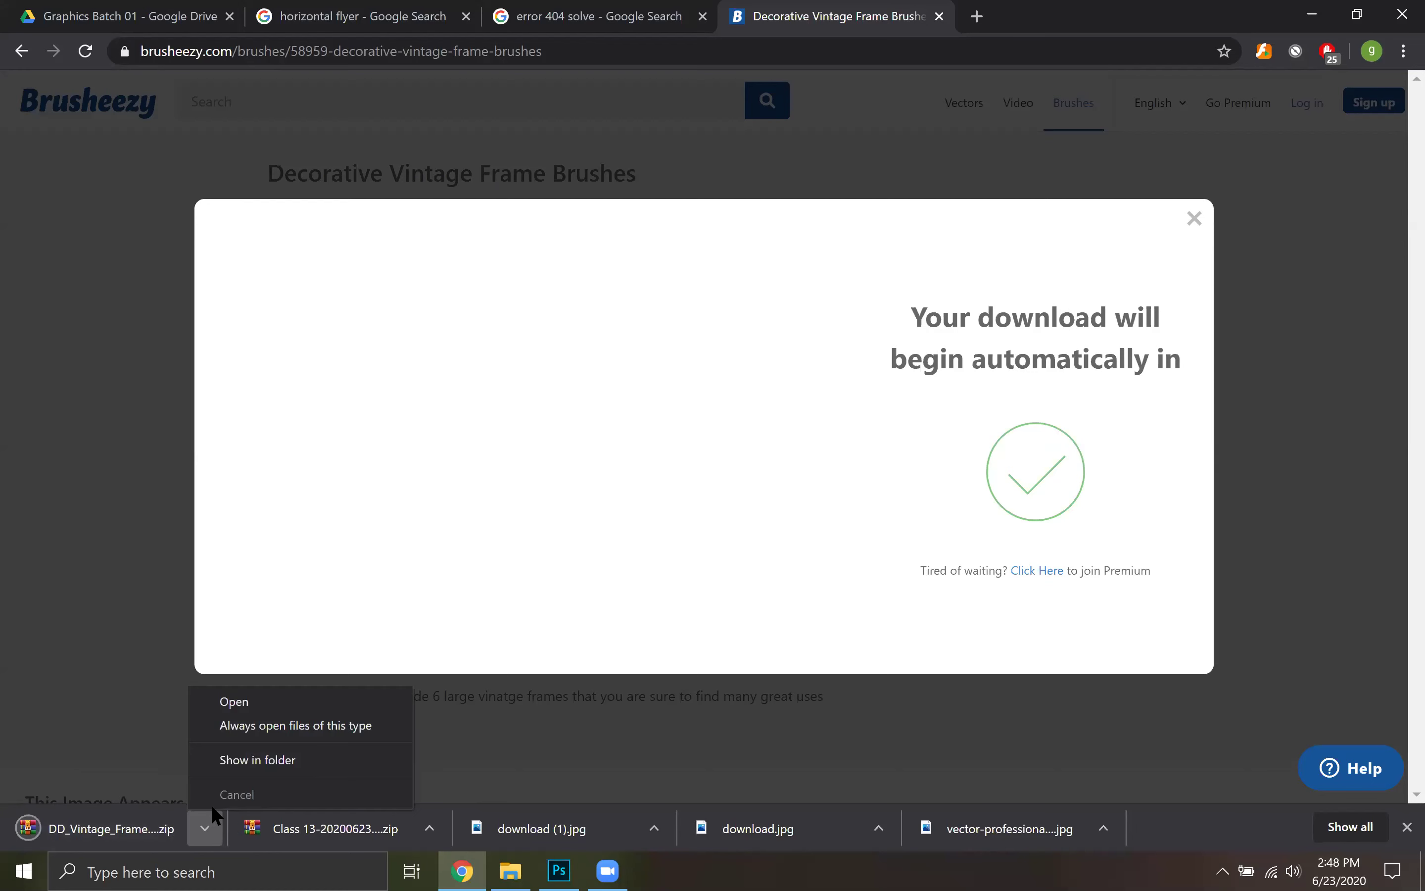
left_click(257, 760)
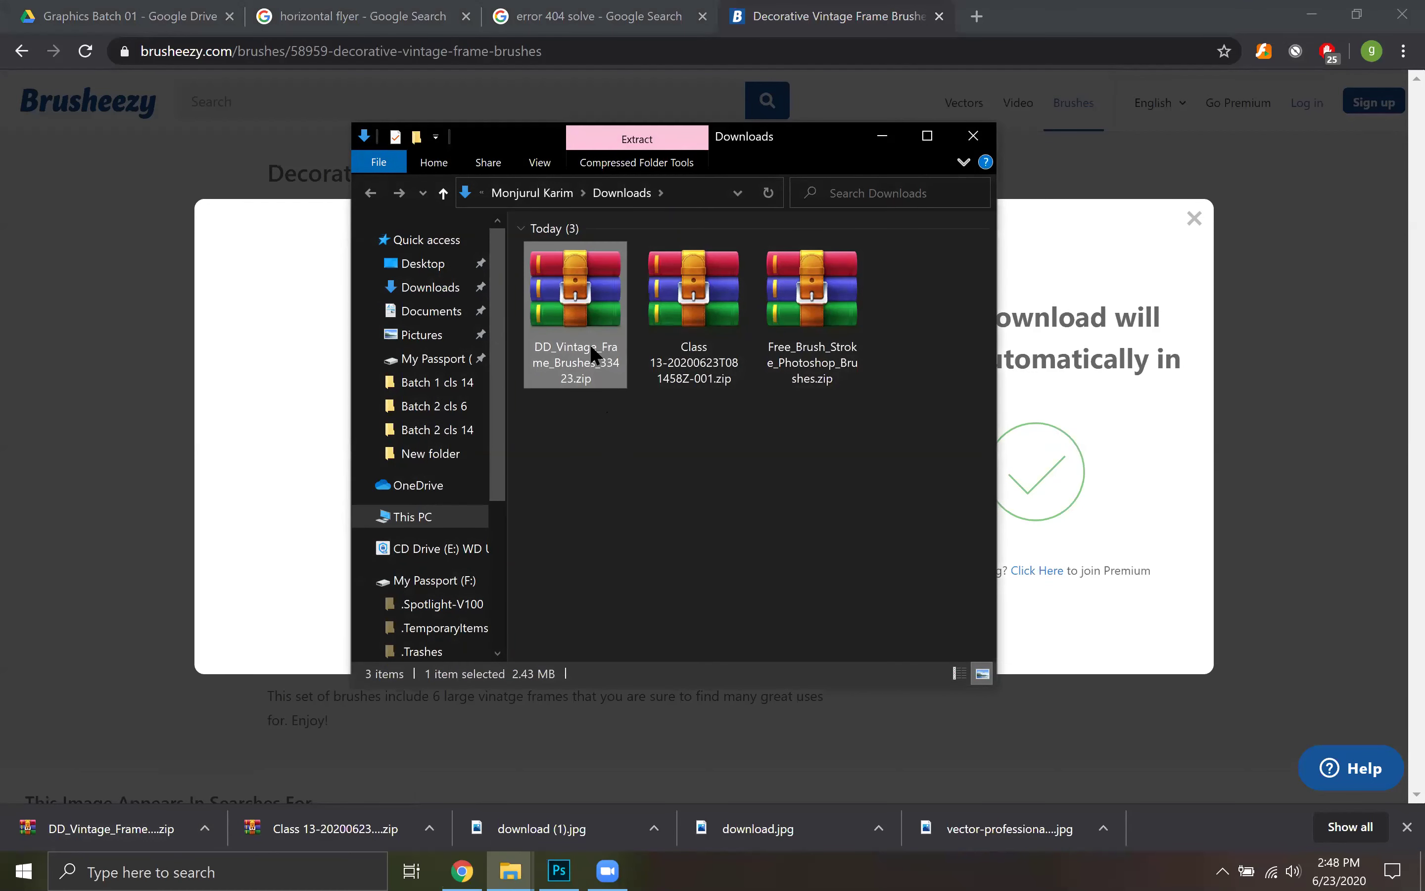
Extract the DD_Vintage_Frame_Brushes zip archive in the Downloads folder and open its extracted content
right_click(591, 346)
left_click(642, 429)
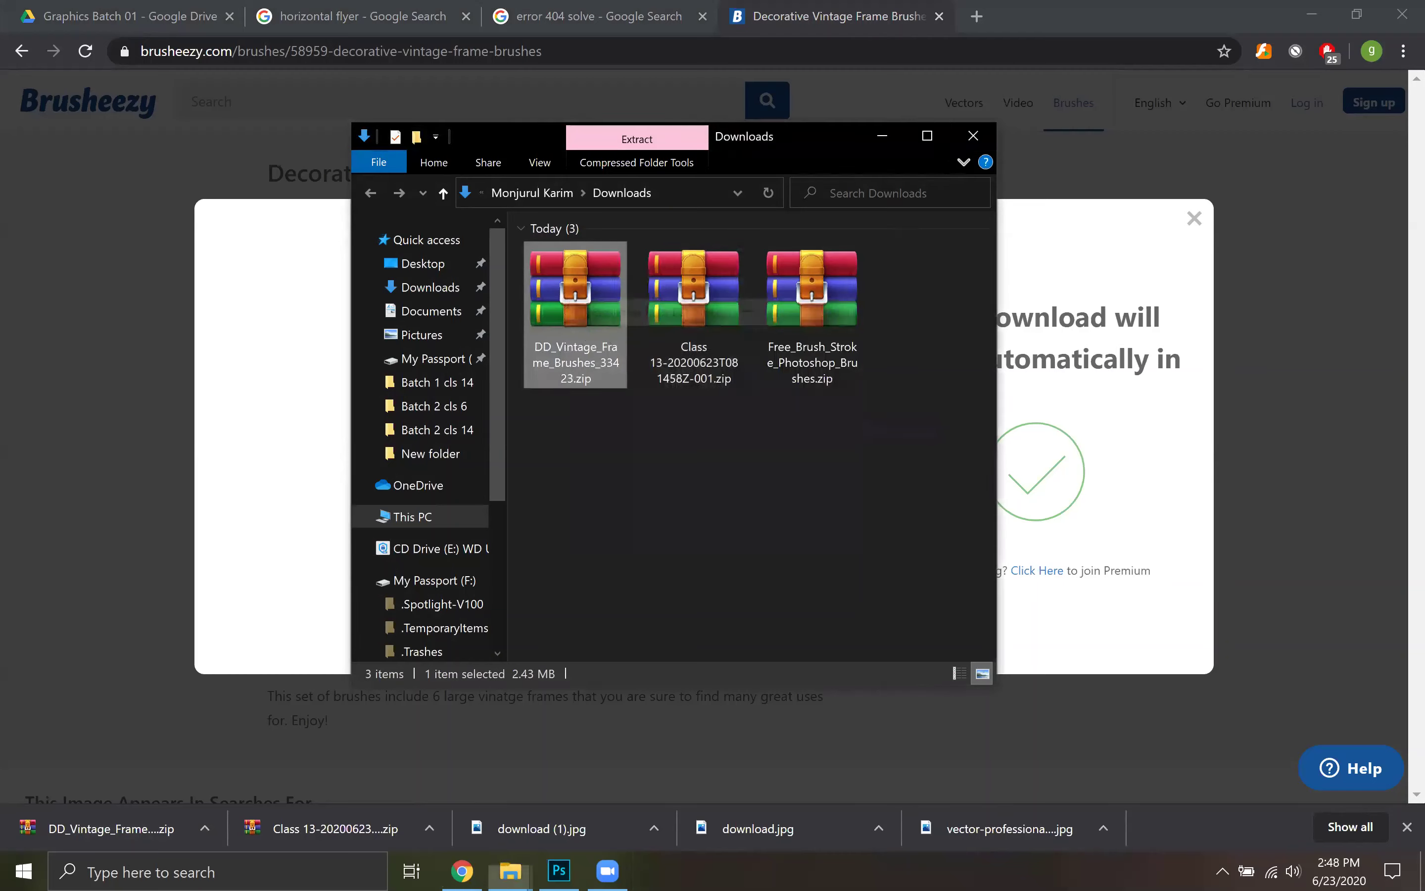
left_click(927, 136)
double_click(589, 188)
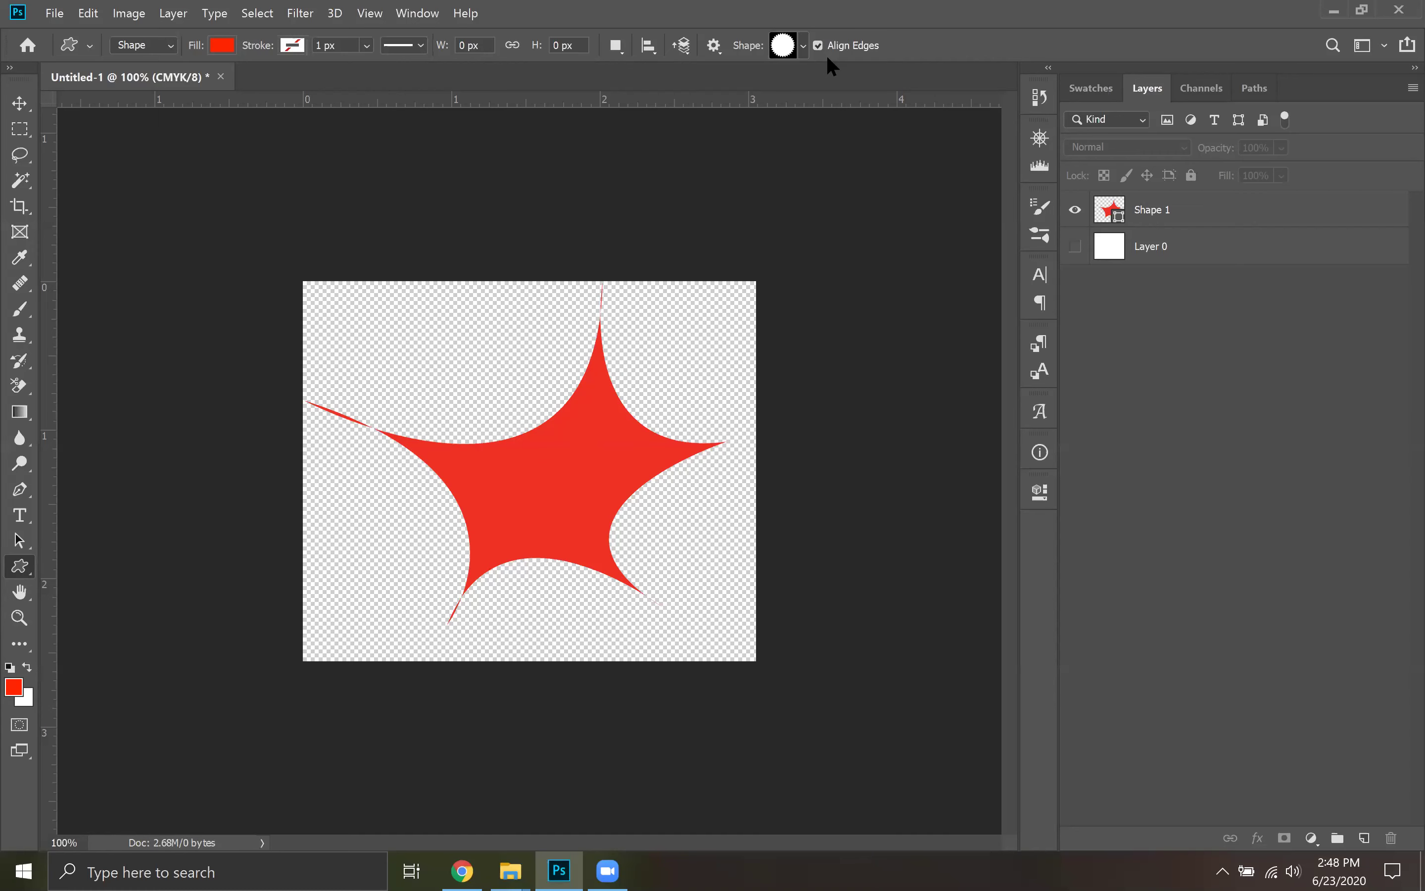
Try to load the DD Vintage Frame Brushes 33423 folder from Downloads as custom shapes
left_click(803, 46)
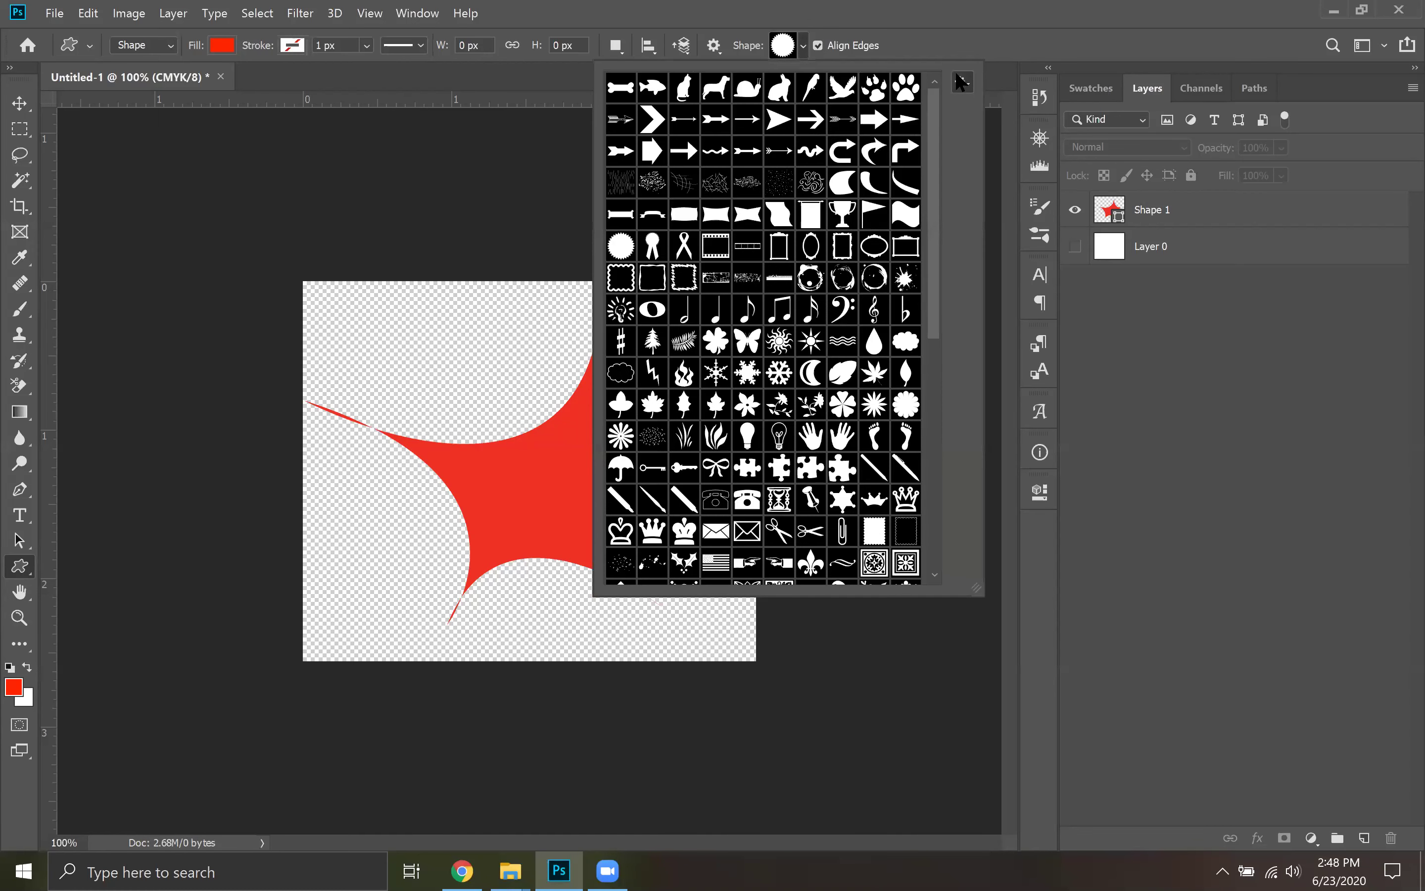
left_click(961, 81)
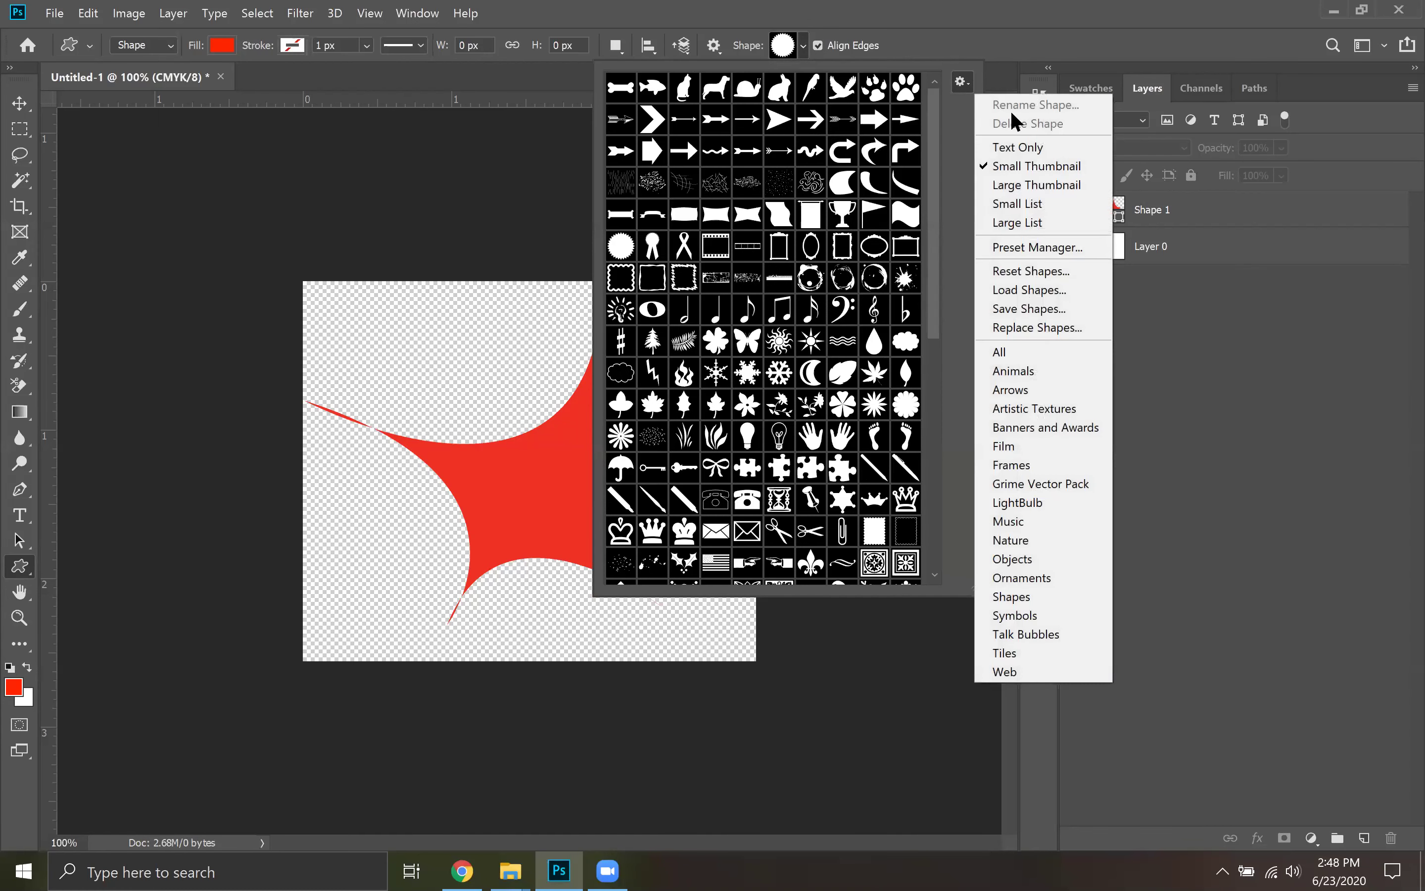
left_click(1038, 294)
left_click(691, 232)
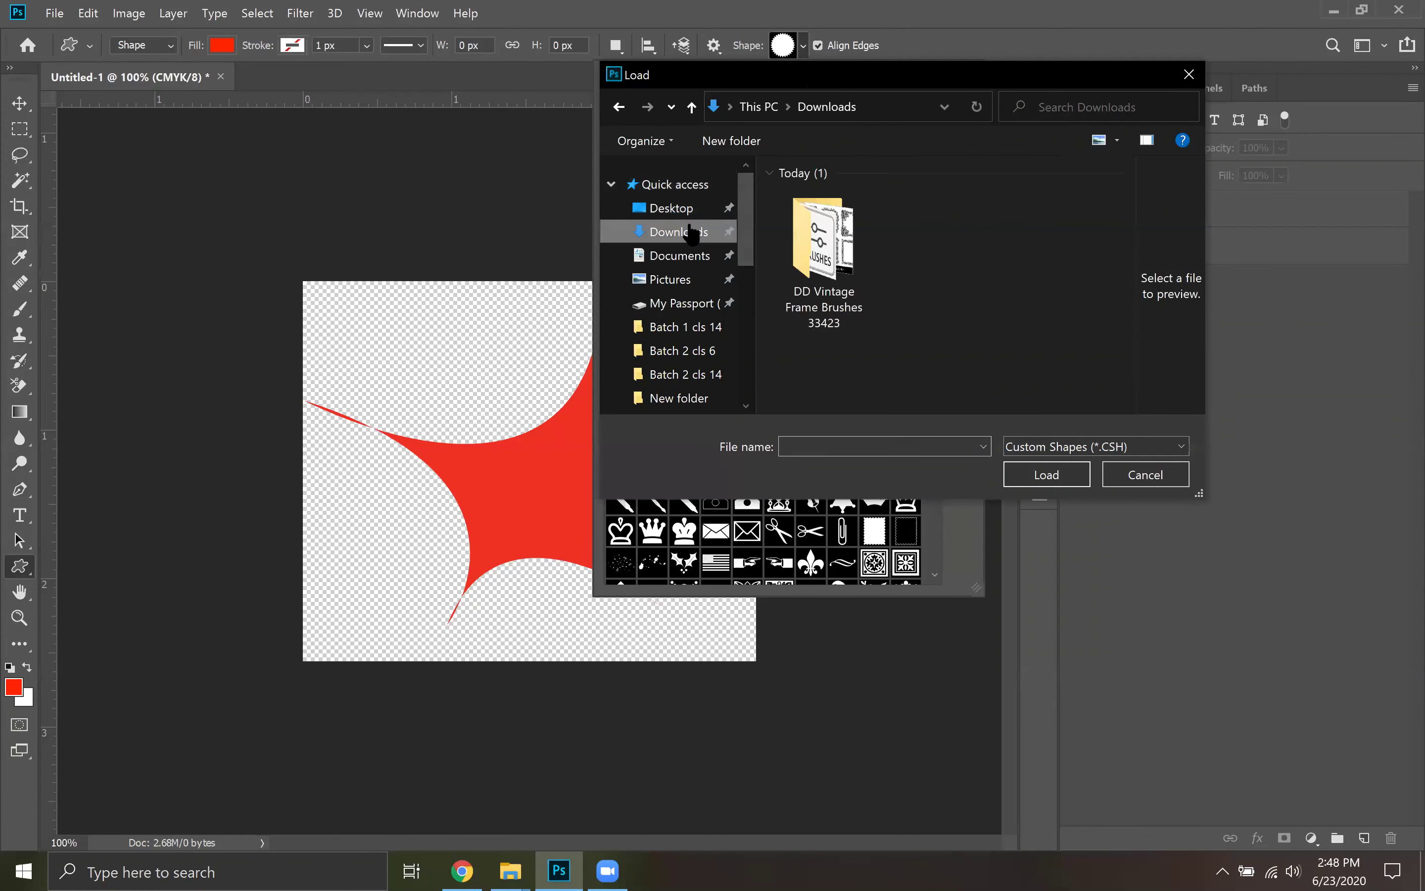
double_click(836, 235)
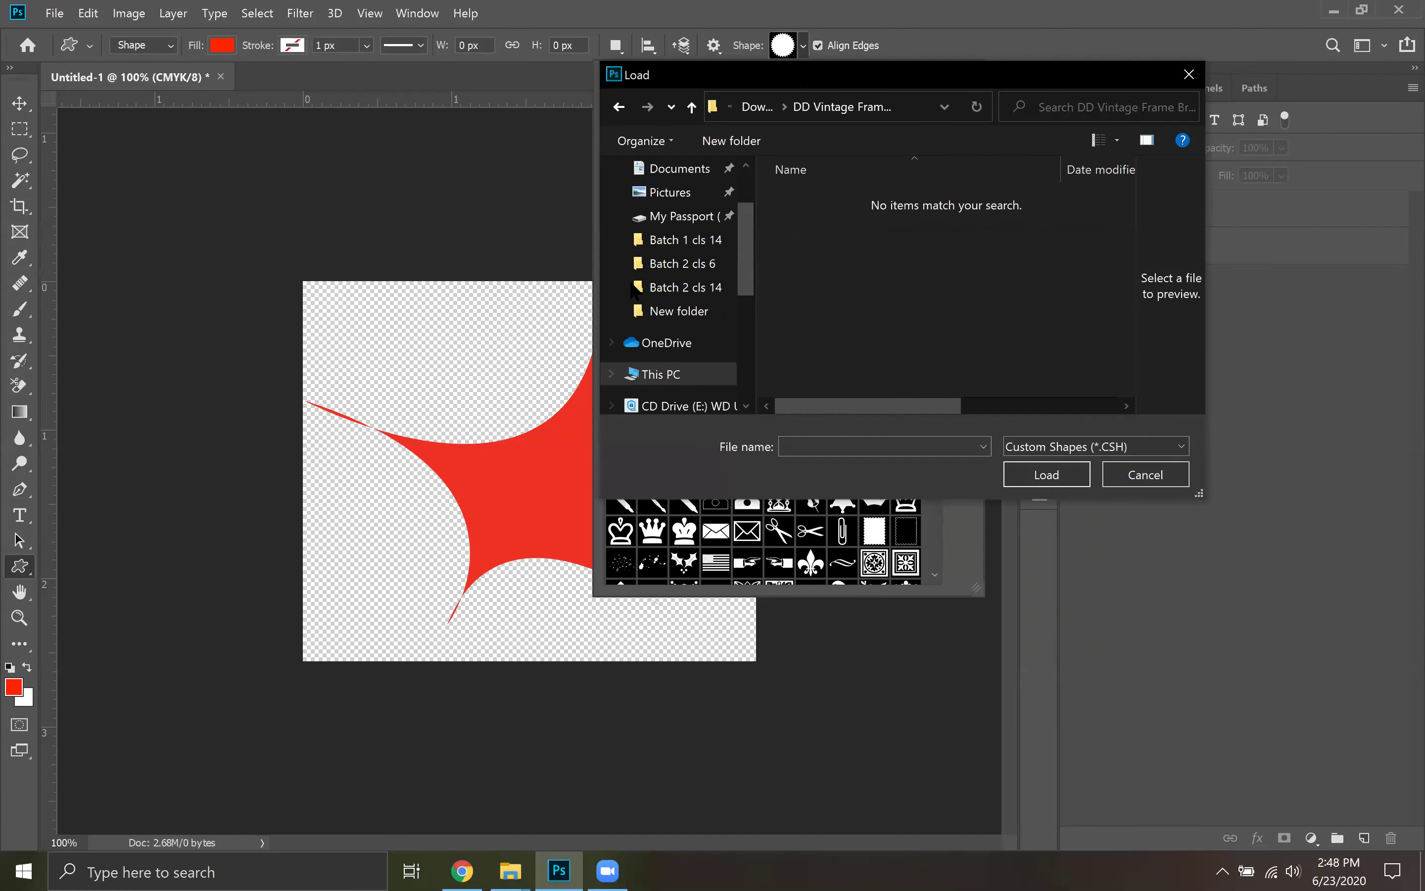
left_click(619, 107)
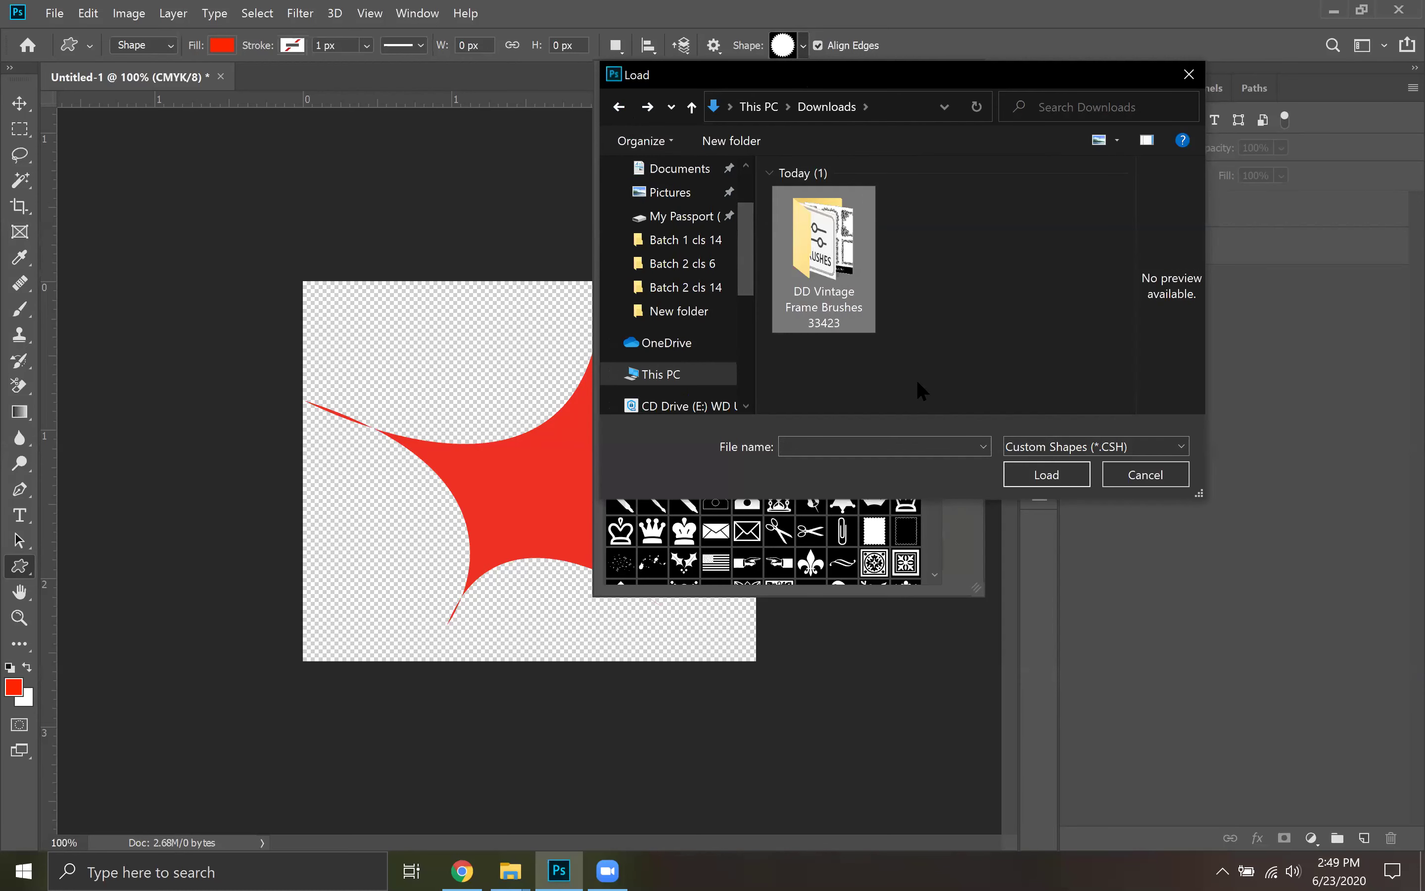
left_click(1069, 480)
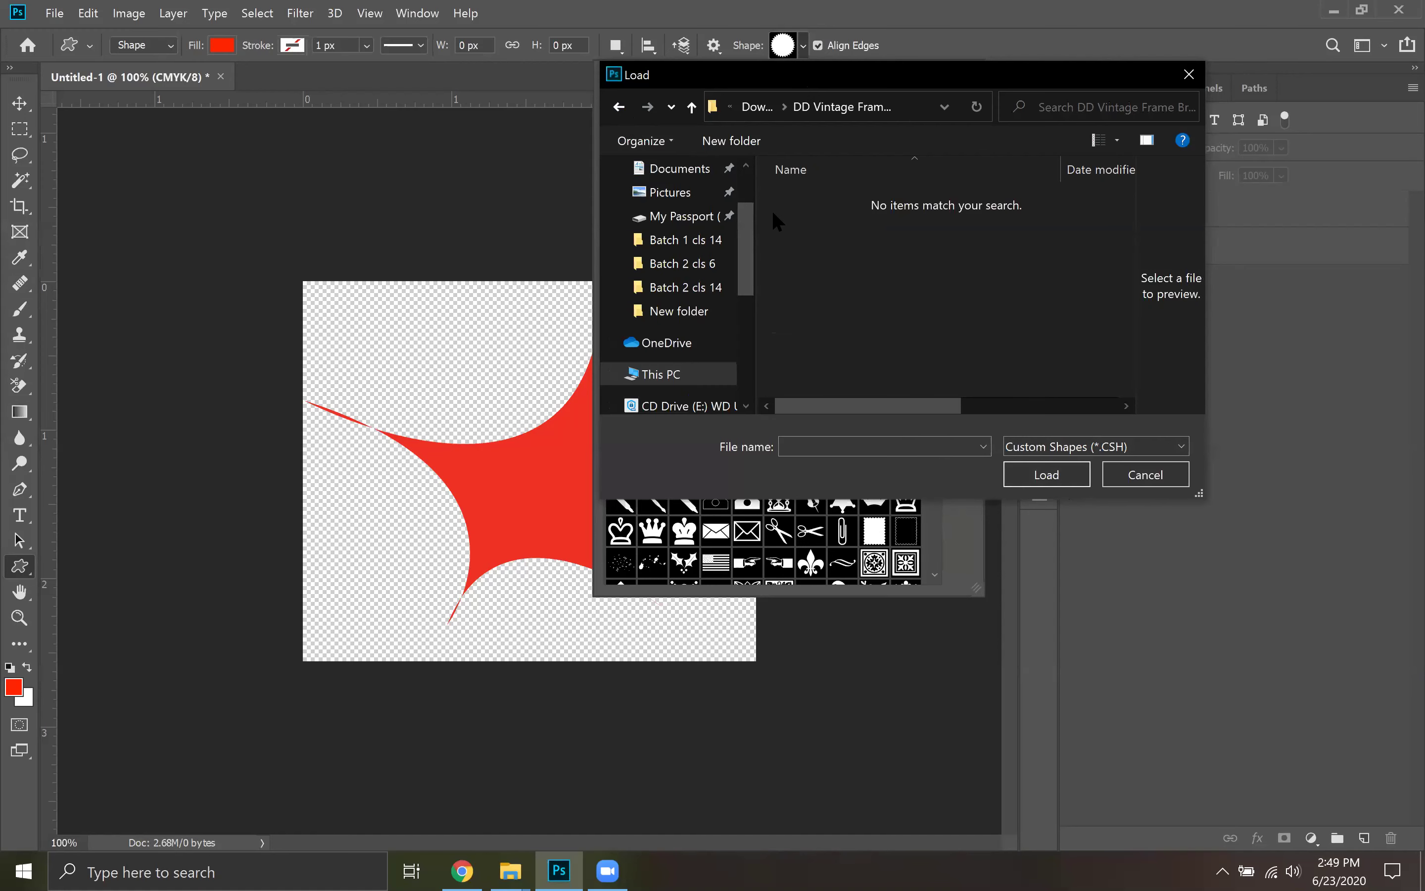
left_click(1174, 474)
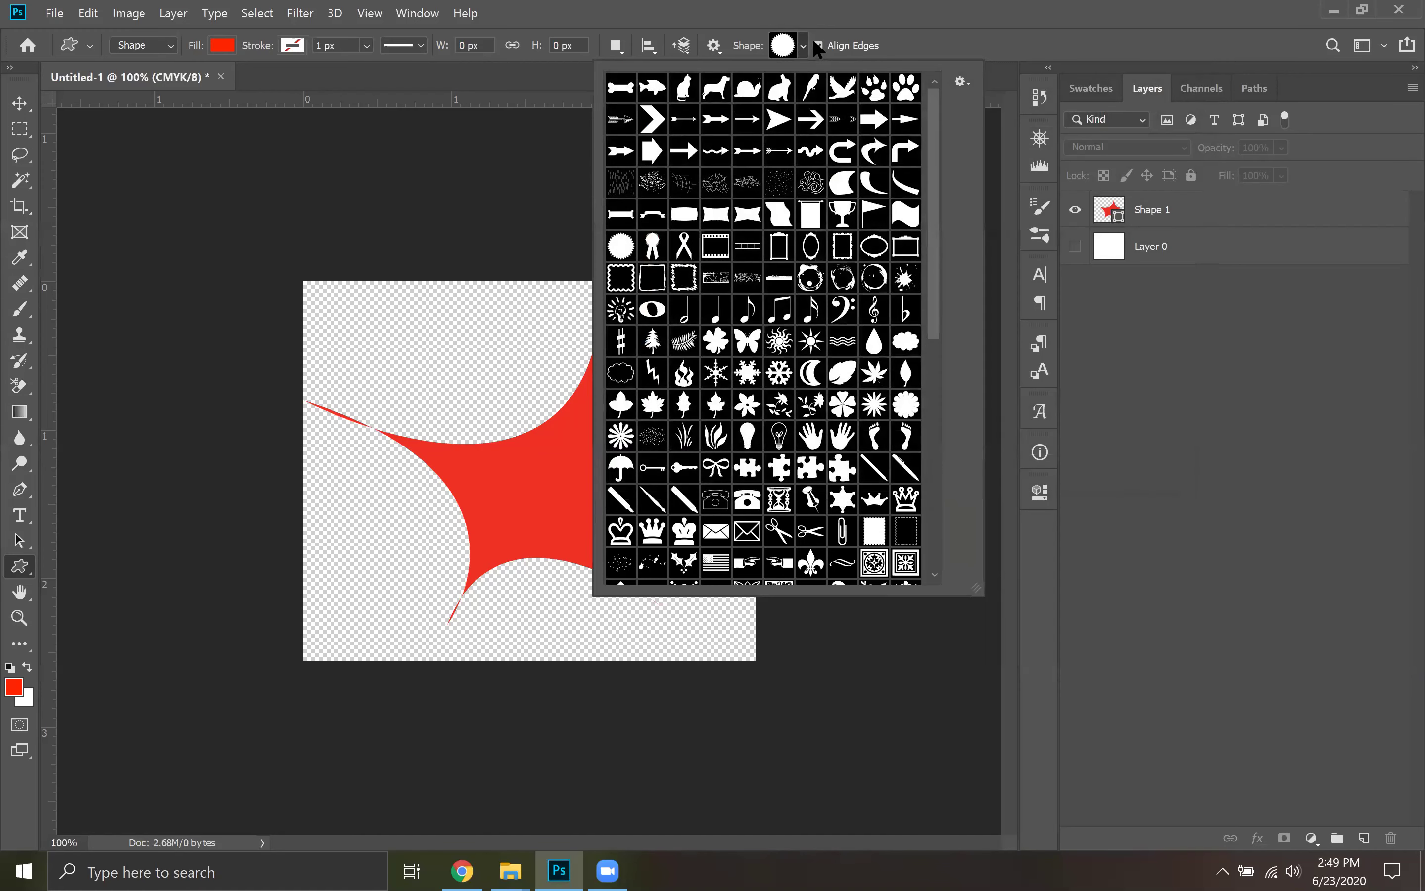
Switch to File Explorer and open the DD Vintage Frame Brushes 33423.abr file to load it into Photoshop
left_click(1336, 12)
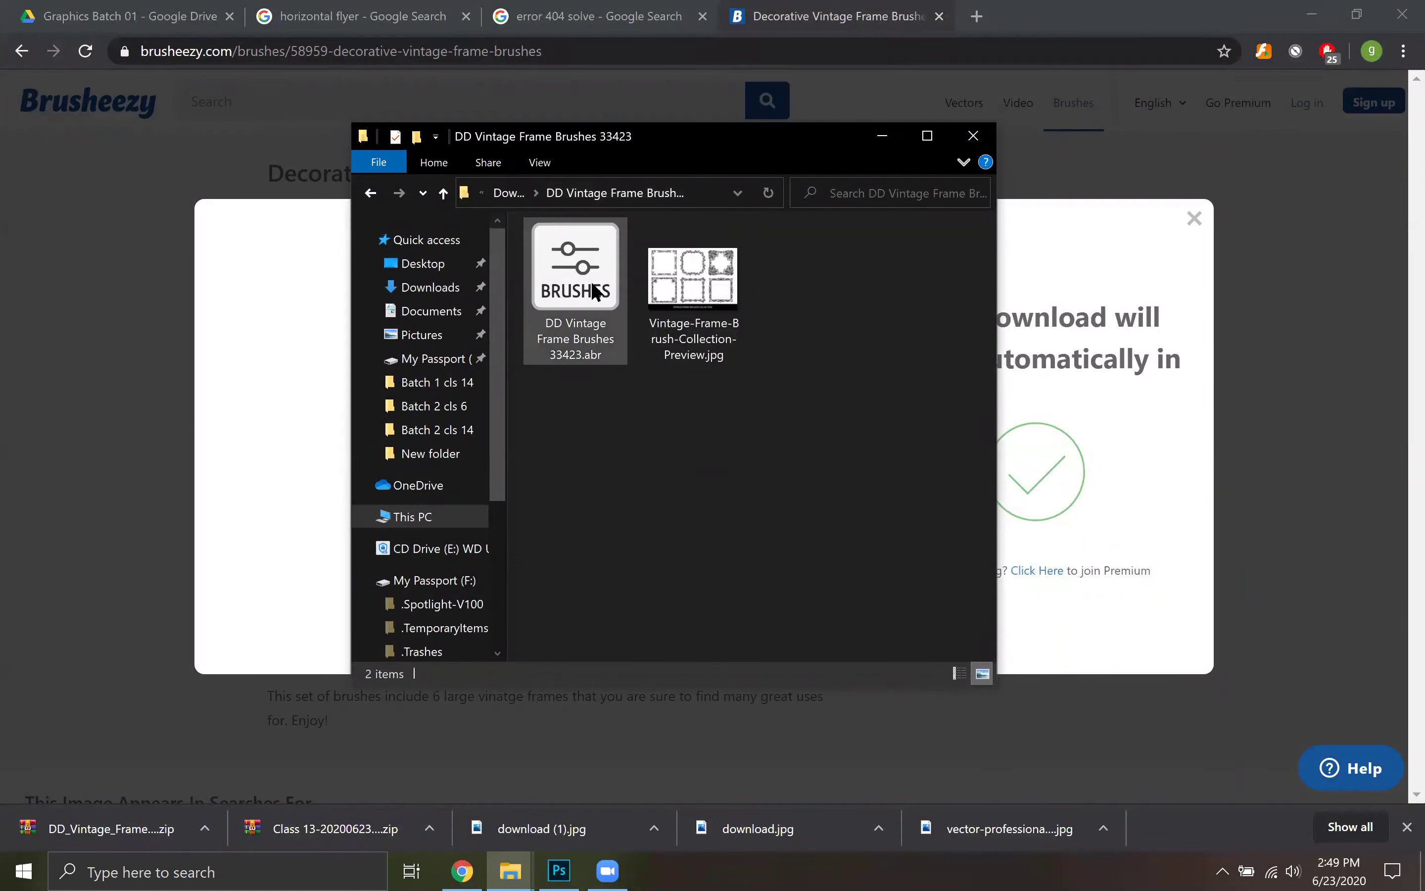
left_click(554, 285)
double_click(554, 286)
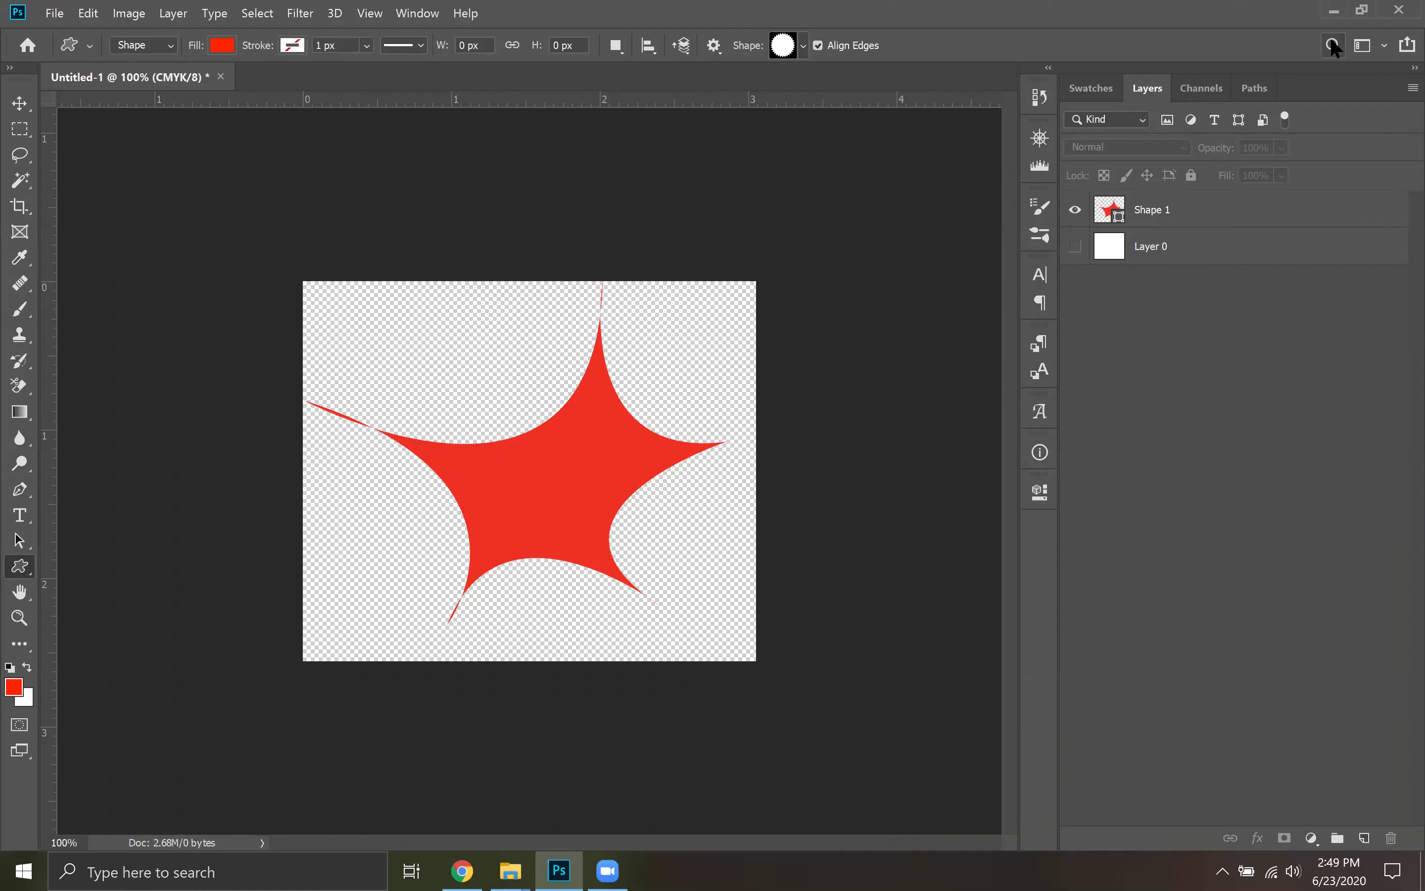
Close the red star document without saving and load DD Vintage Frame Brushes 33423.abr again from File Explorer
left_click(220, 76)
left_click(801, 358)
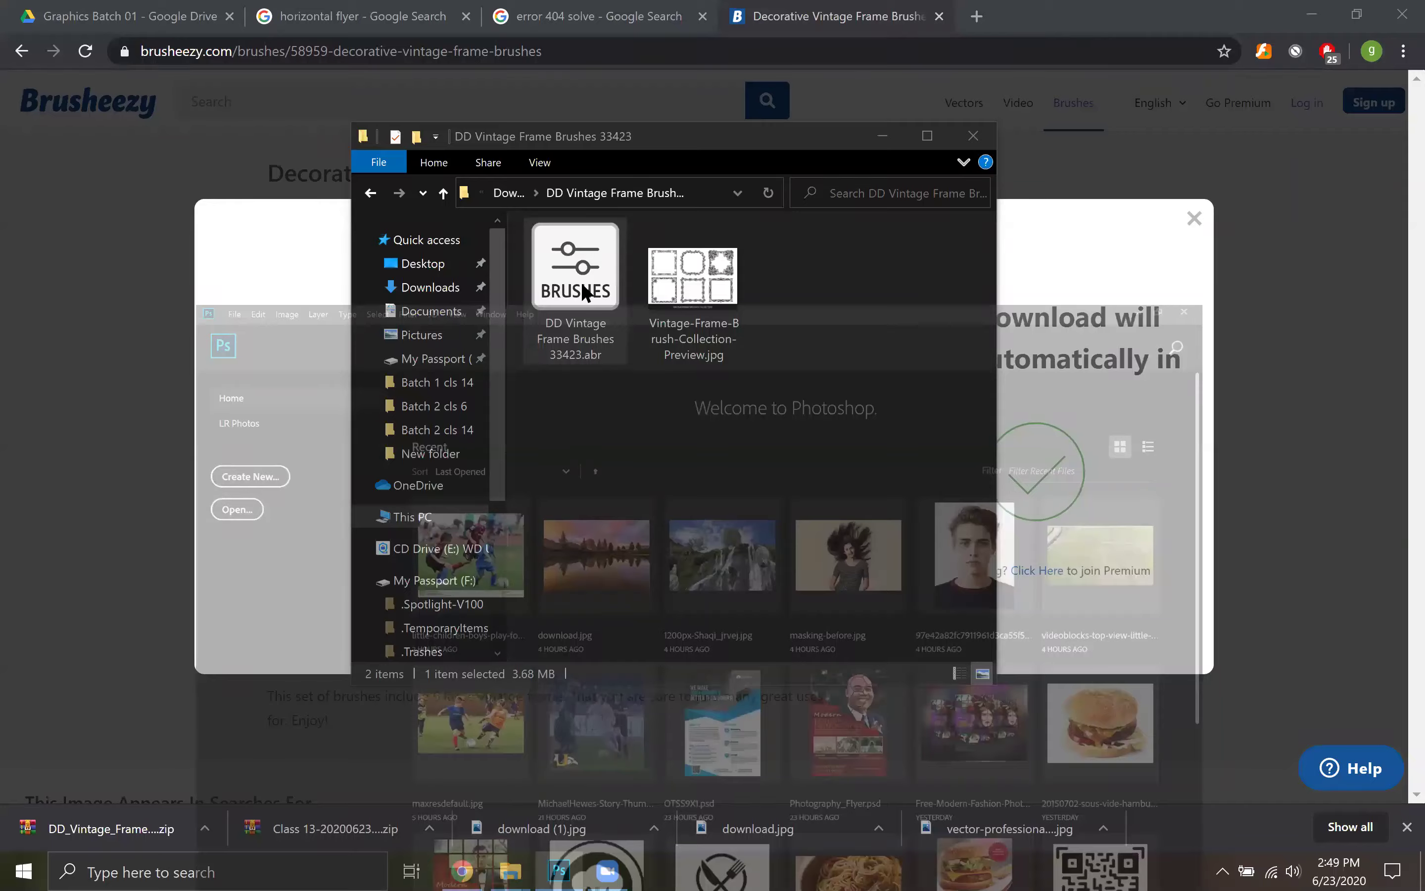
double_click(581, 282)
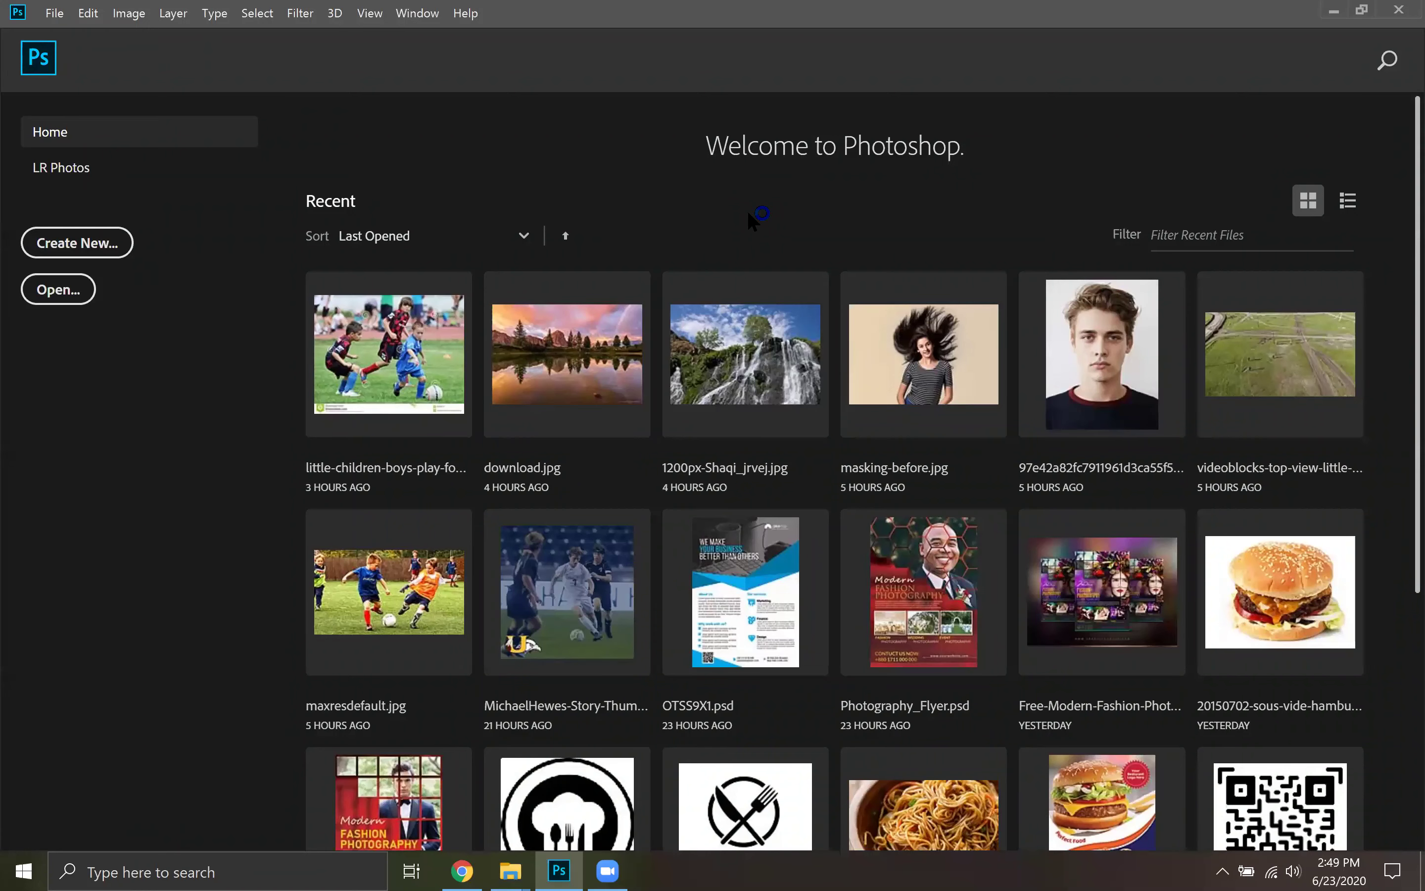
left_click(1333, 11)
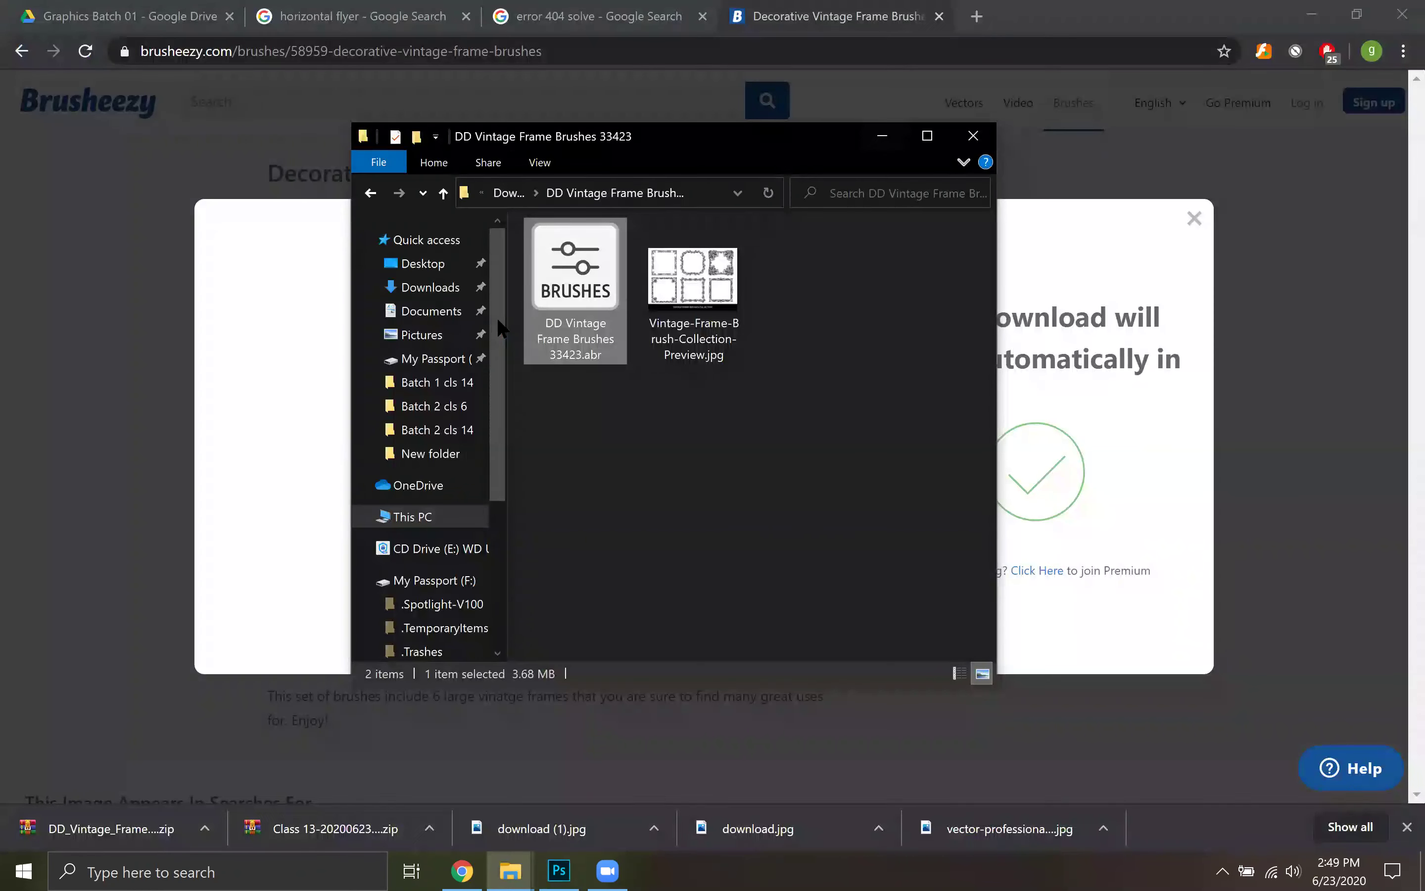
double_click(580, 335)
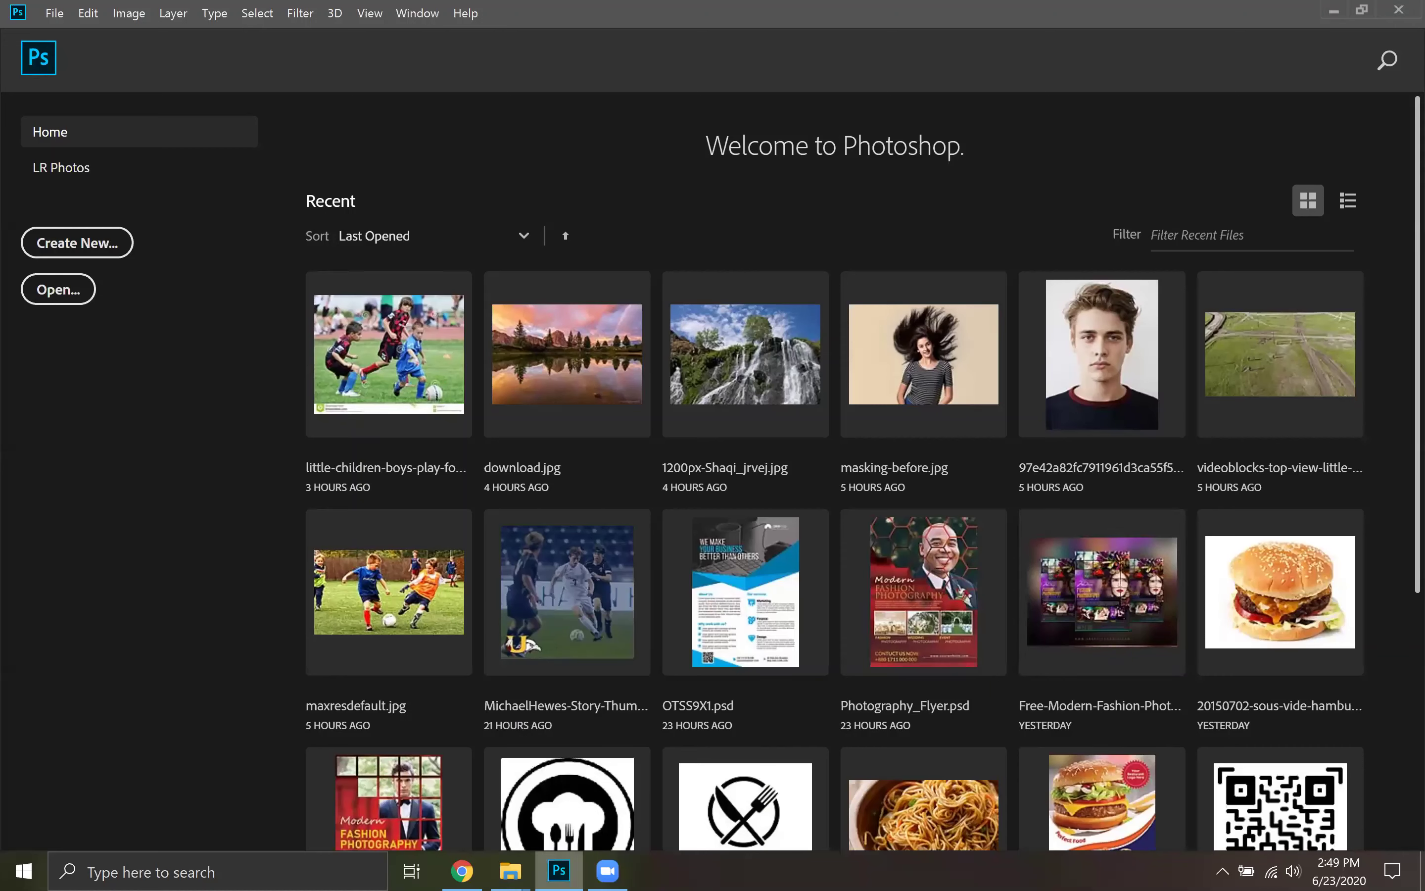
Create a 7.768 x 11.193 inch, 300 ppi CMYK document with a white background and convert the Background to Layer 0
key("ctrl+n")
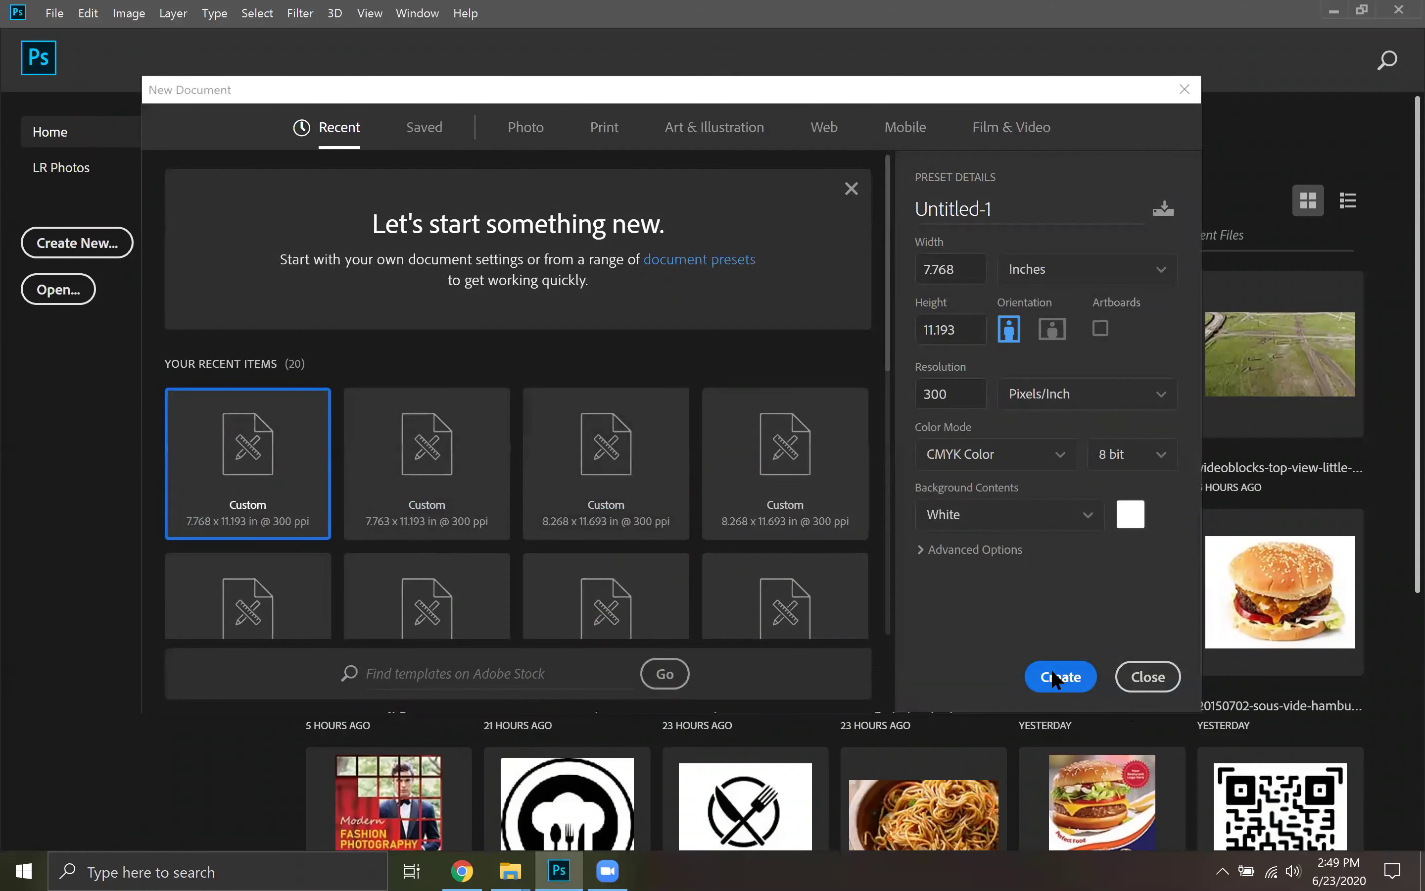
left_click(1053, 677)
double_click(1257, 224)
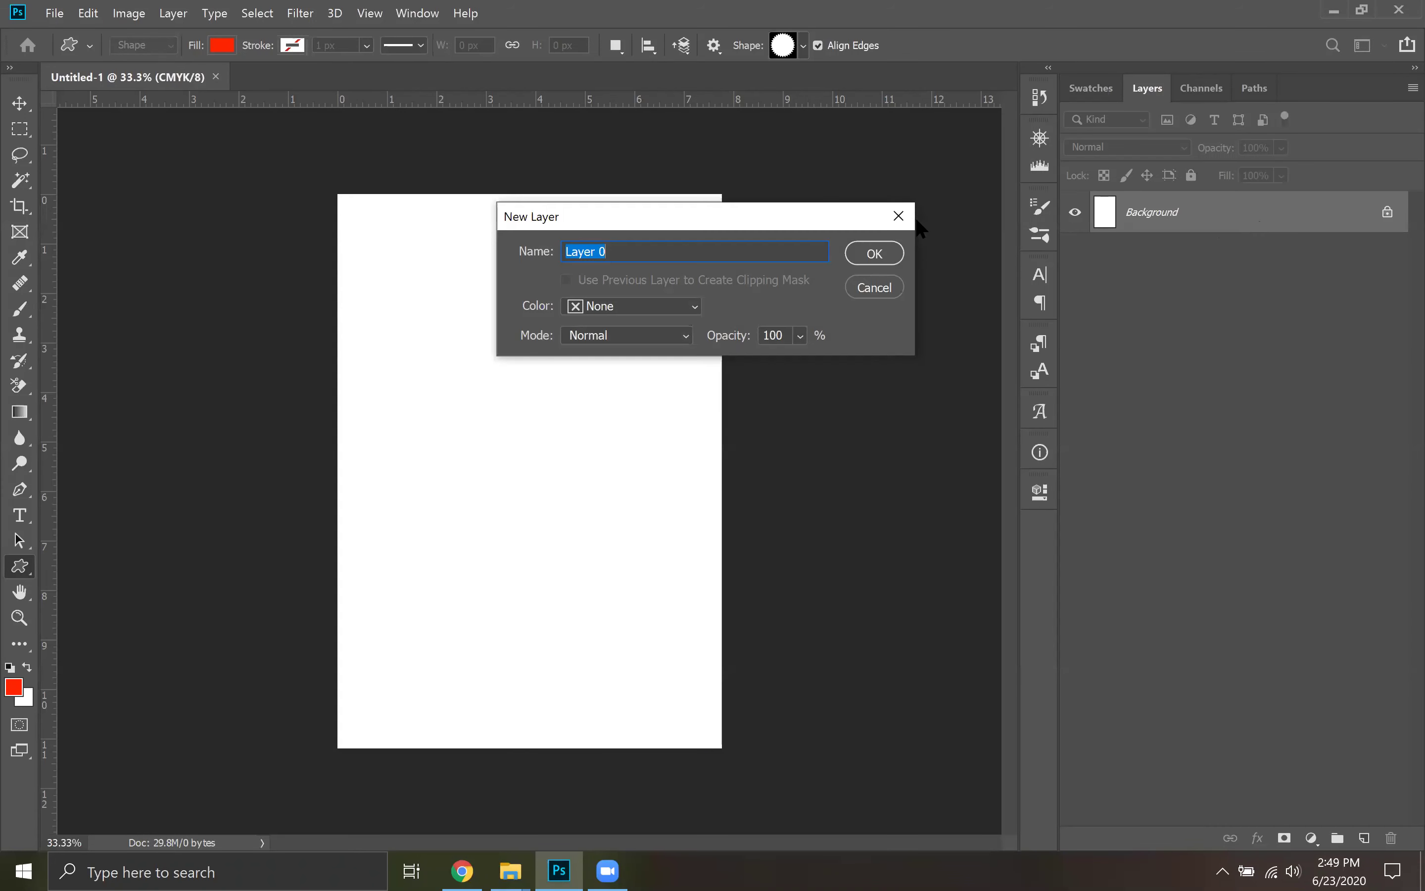
left_click(889, 252)
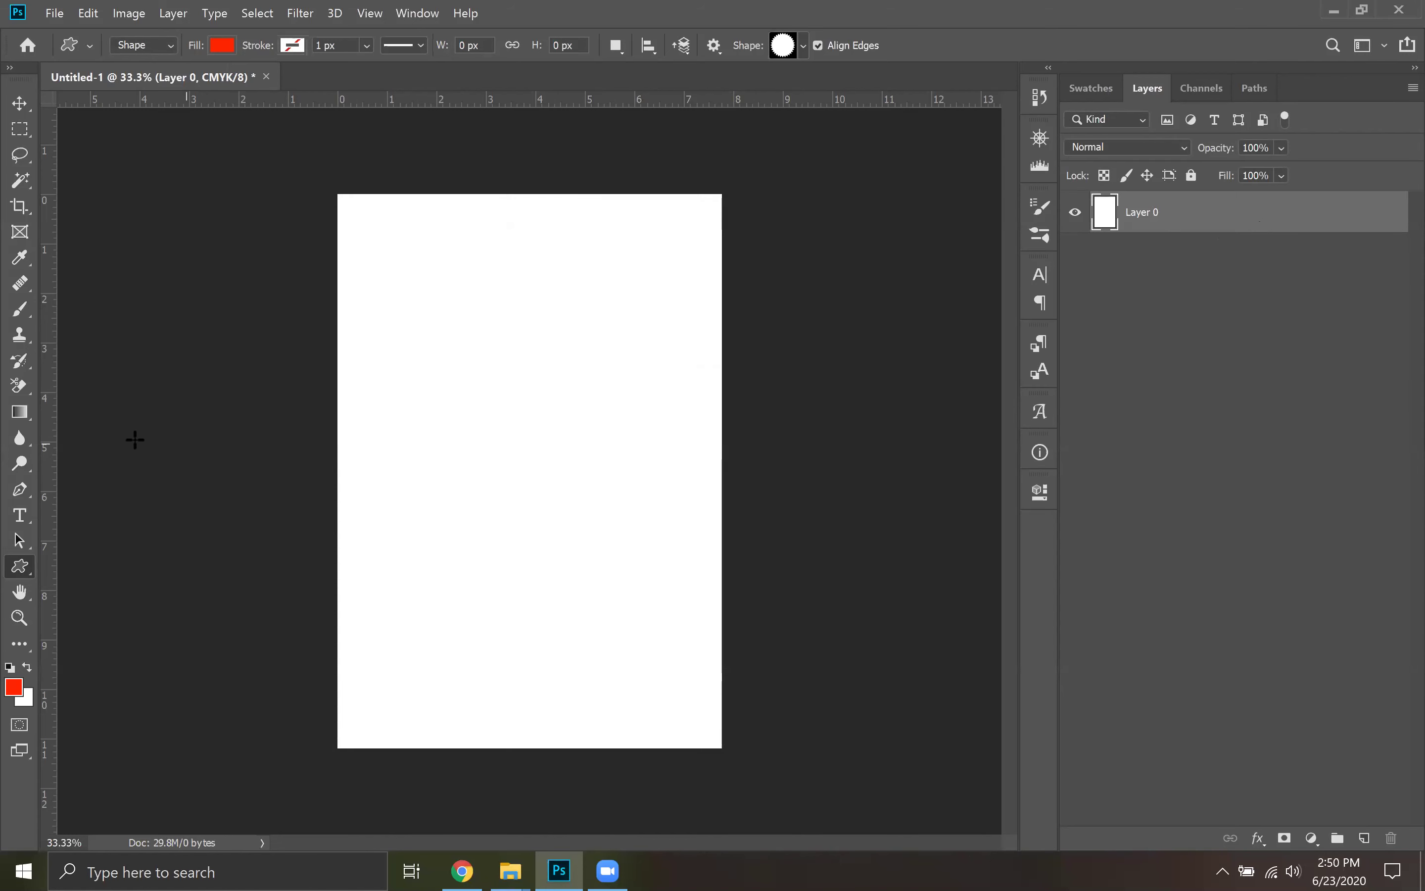
Activate the Brush tool and look through its available brush preset groups and preset options
left_click_drag(20, 308, 62, 312)
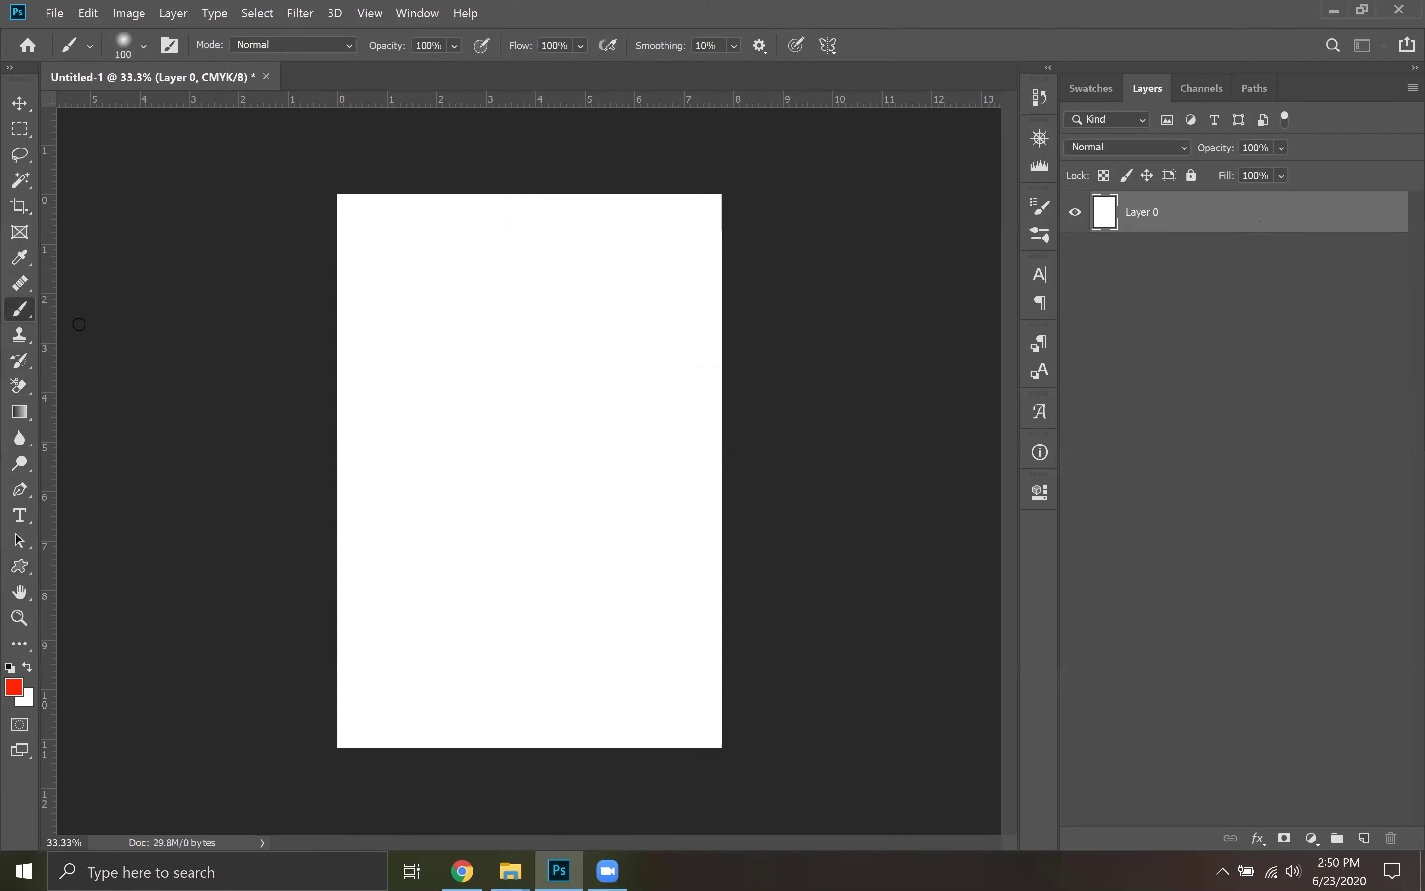
left_click(143, 47)
left_click(142, 42)
left_click(141, 42)
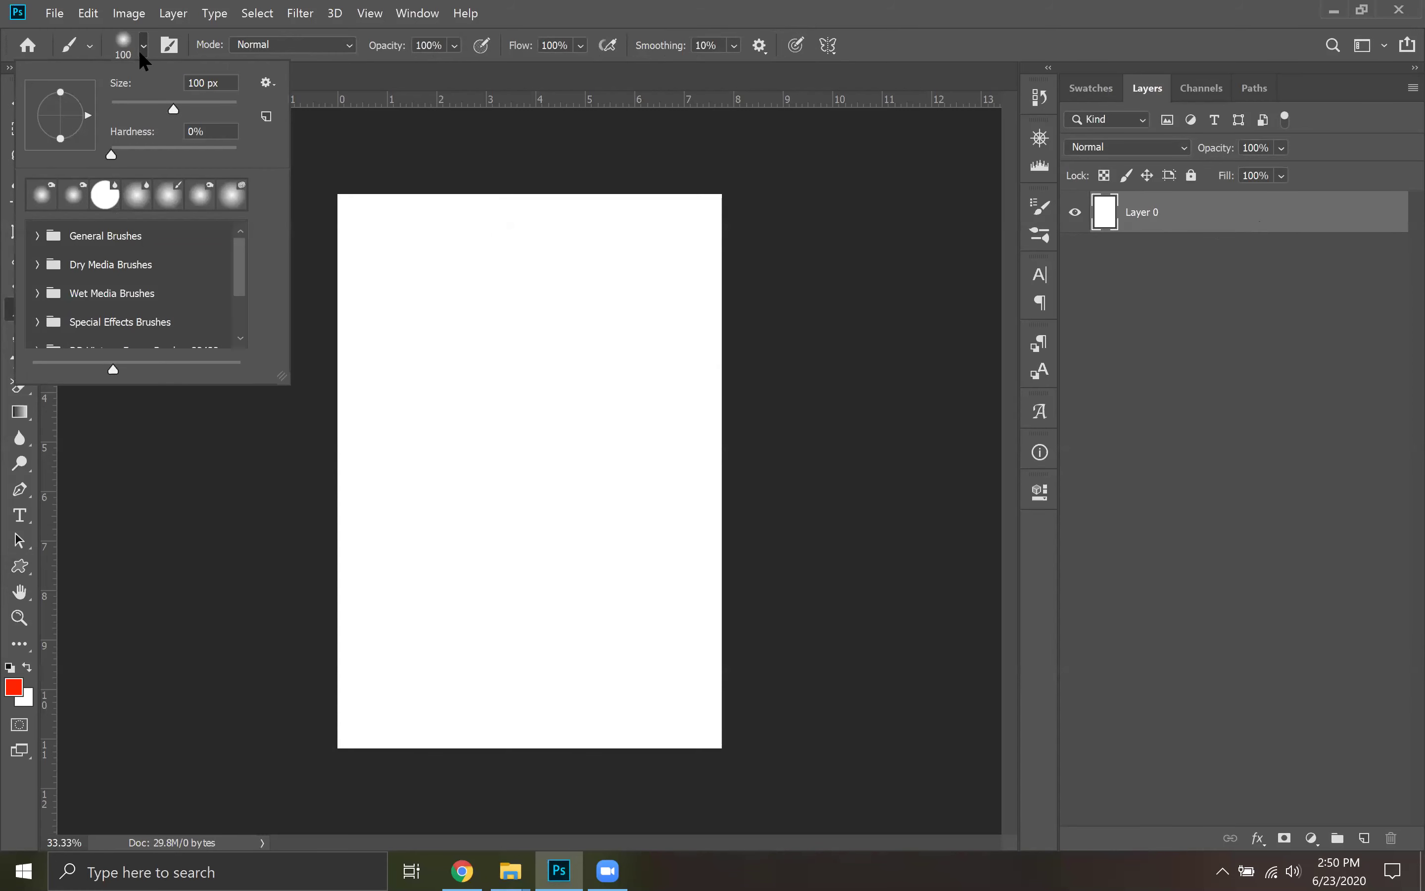
left_click(140, 49)
right_click(19, 308)
left_click(87, 308)
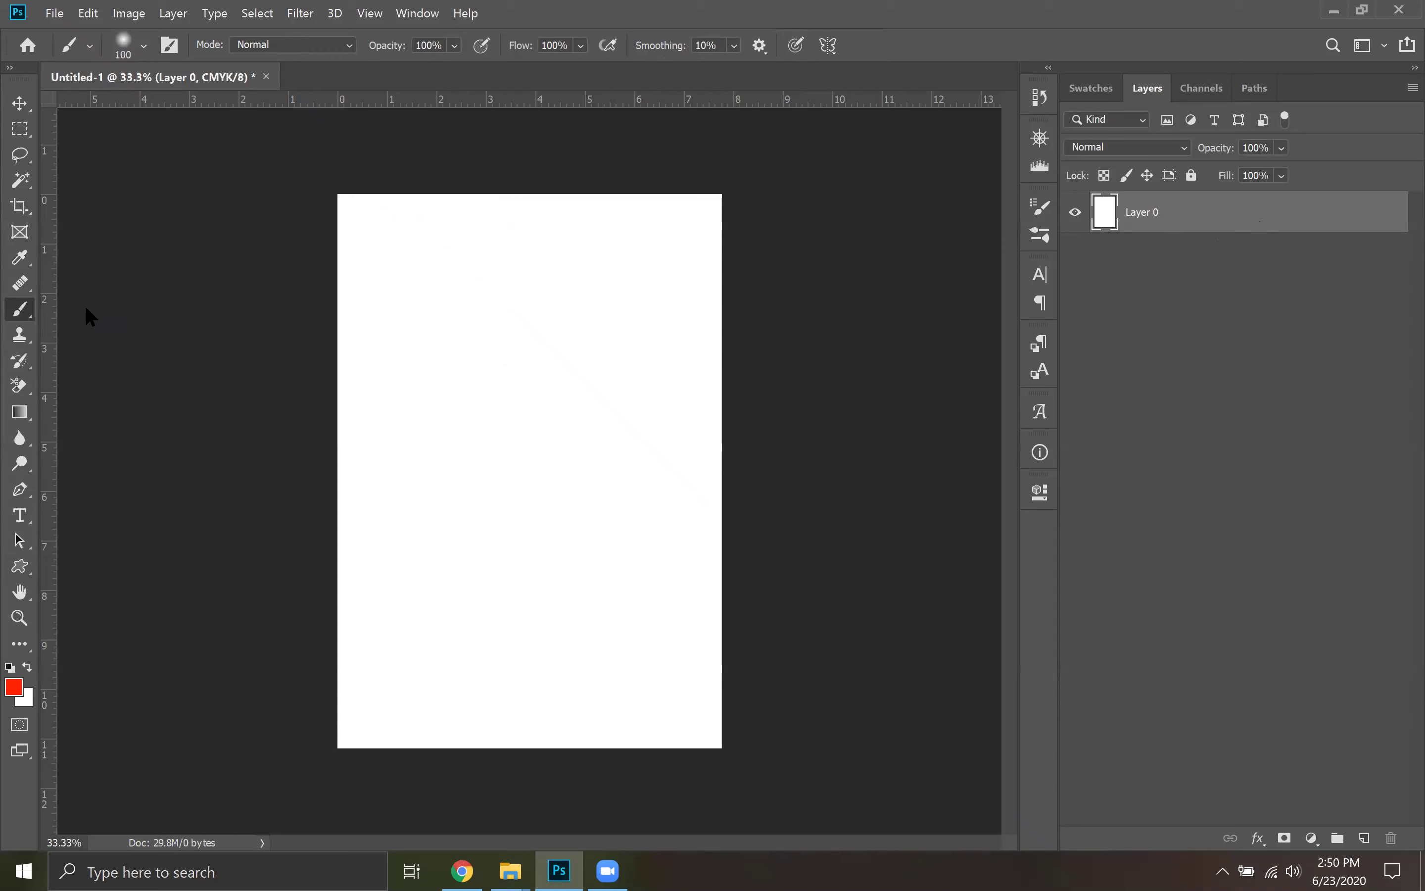
left_click(143, 46)
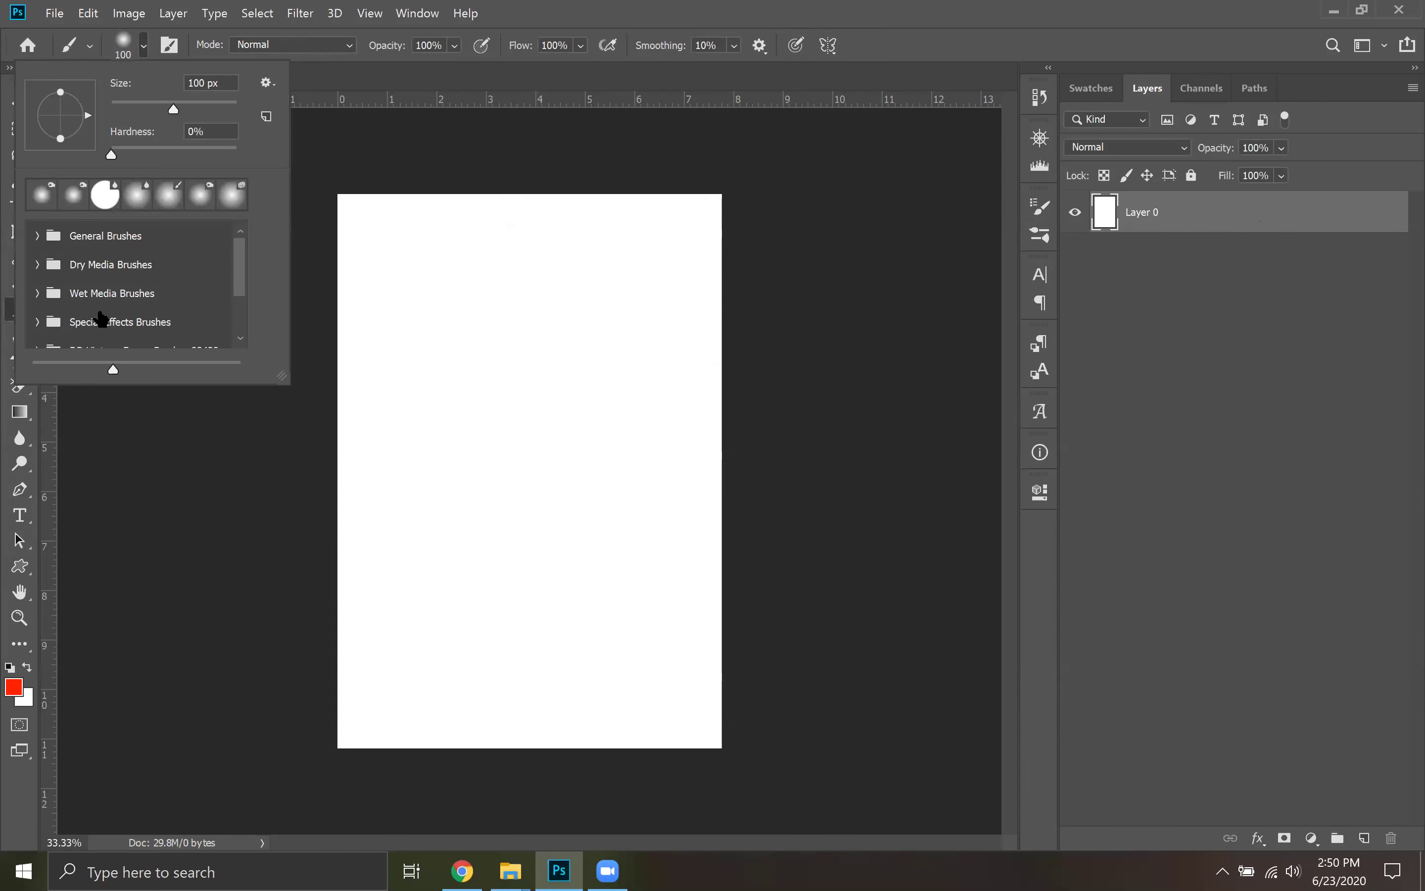
scroll(173, 246, "down", 3)
scroll(174, 247, "up", 3)
left_click(266, 82)
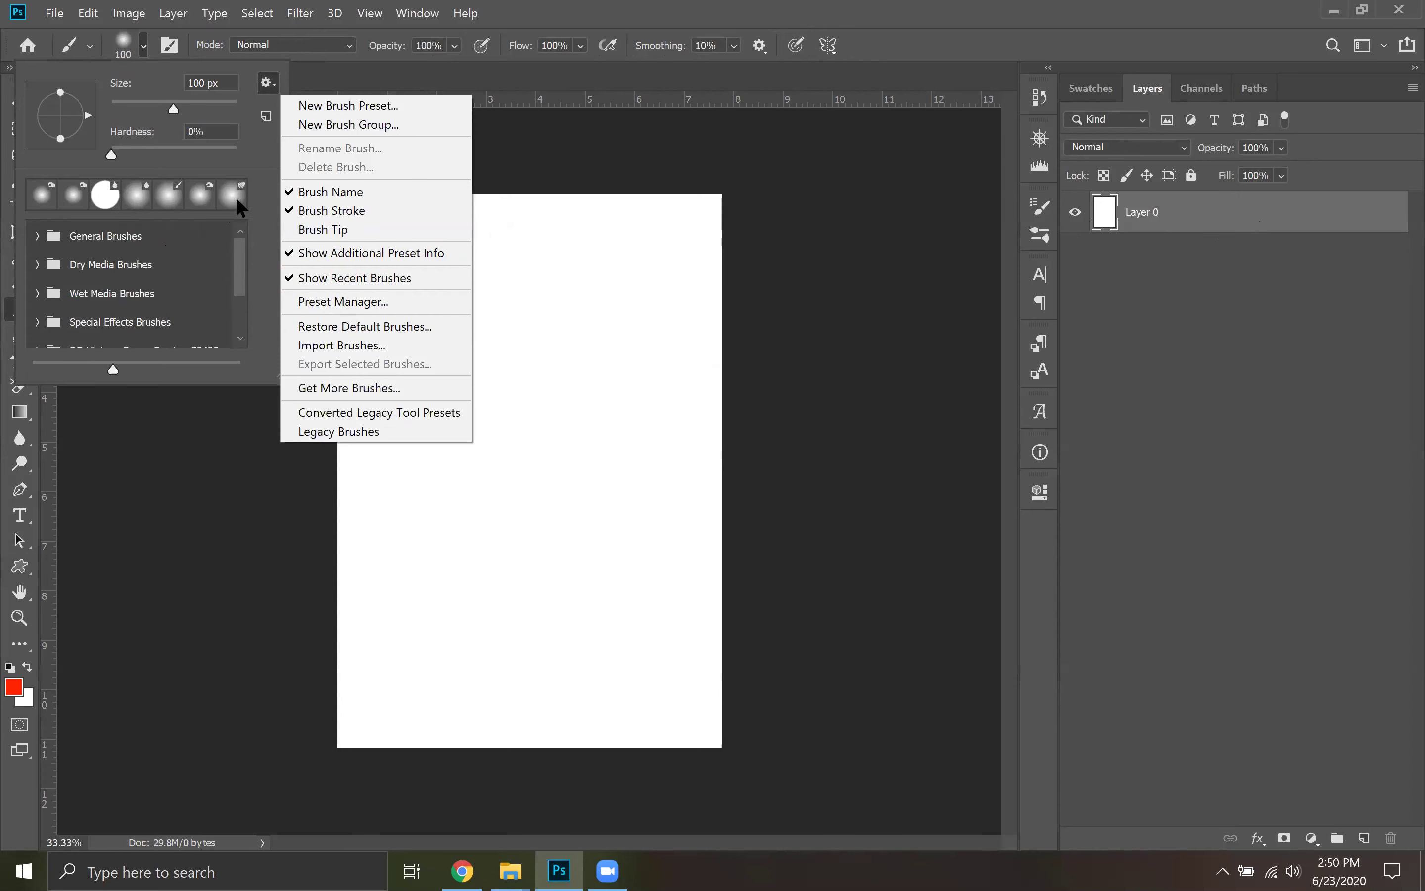
left_click(37, 237)
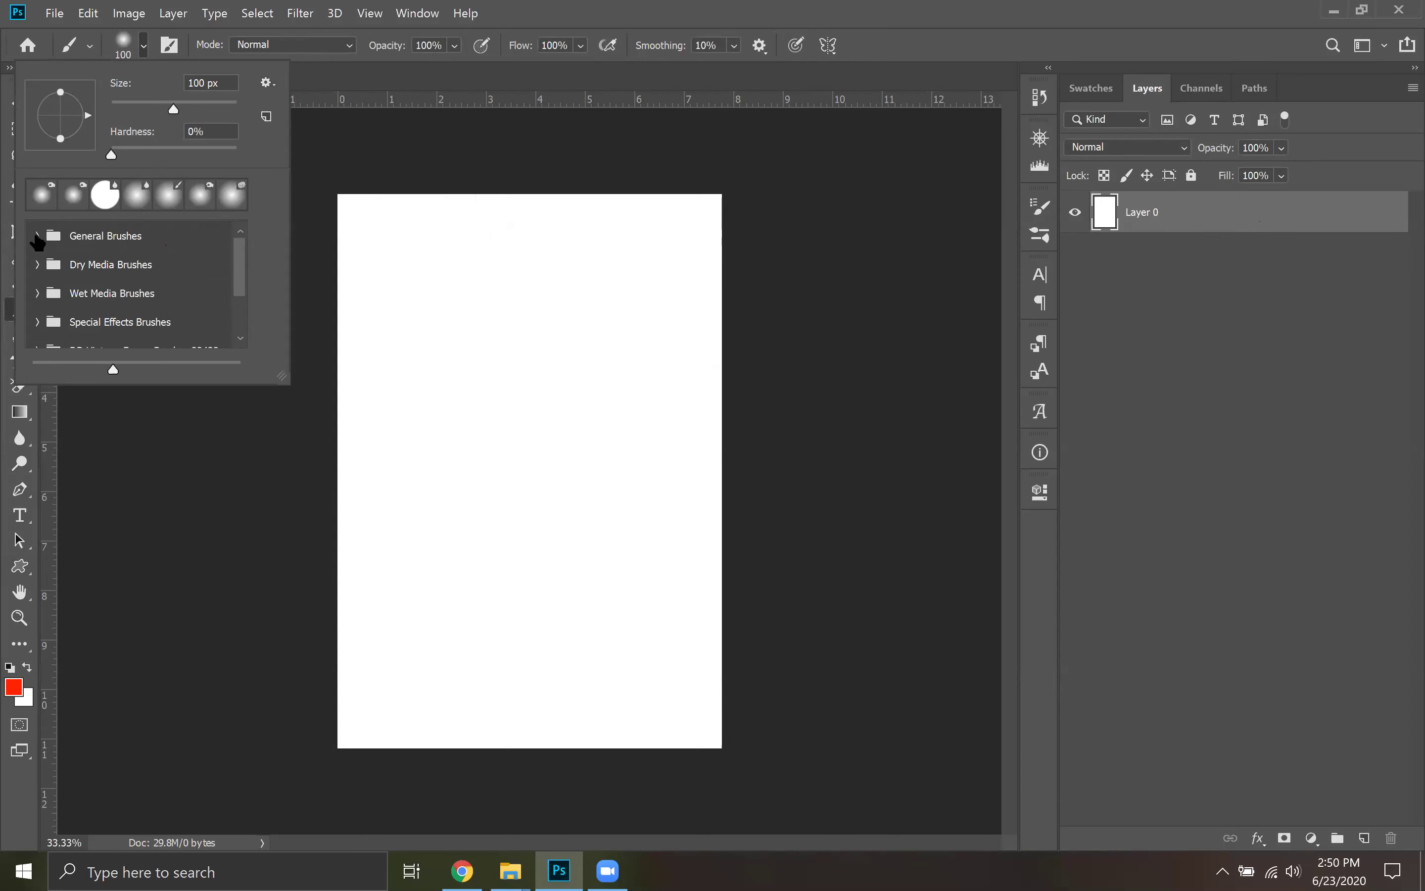
Expand the General Brushes group and enlarge the brush preset picker to show all brush groups
left_click(38, 236)
scroll(104, 254, "down", 5)
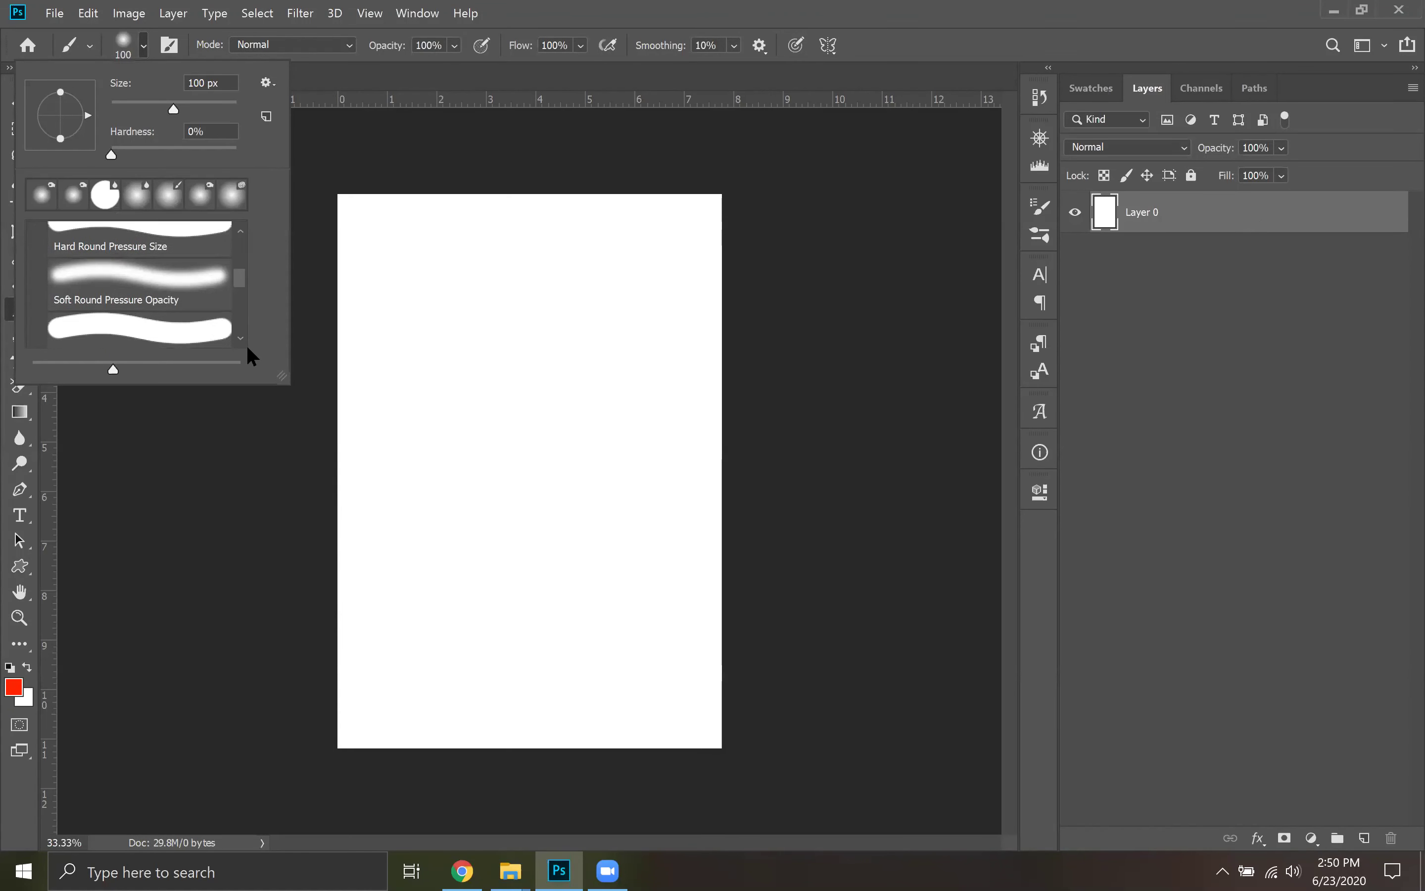
mouse_move(280, 374)
left_mouse_down()
mouse_move(592, 516)
mouse_move(787, 693)
left_mouse_up()
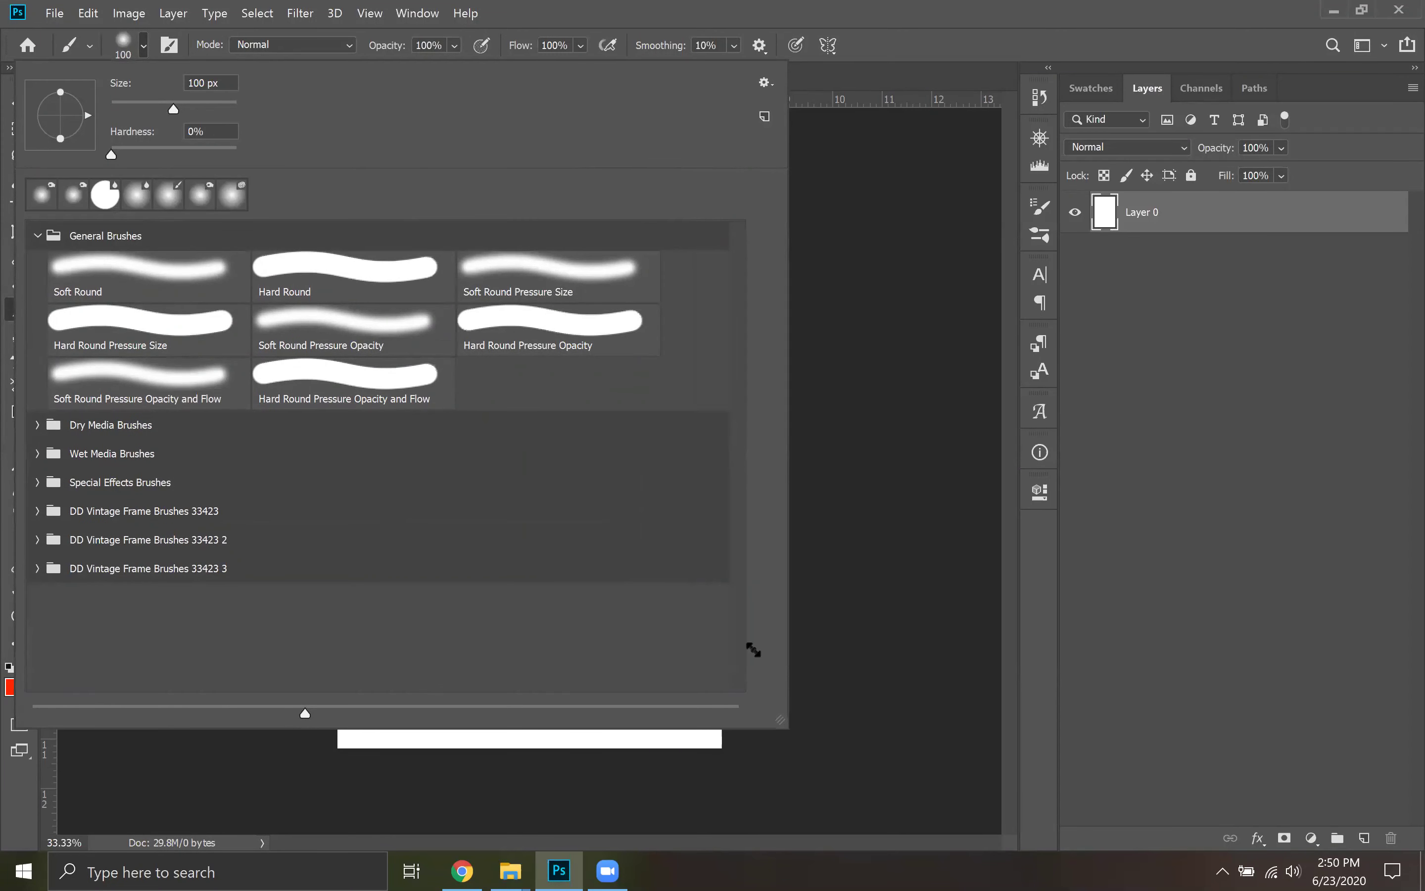
left_click_drag(753, 650, 718, 594)
left_click(702, 116)
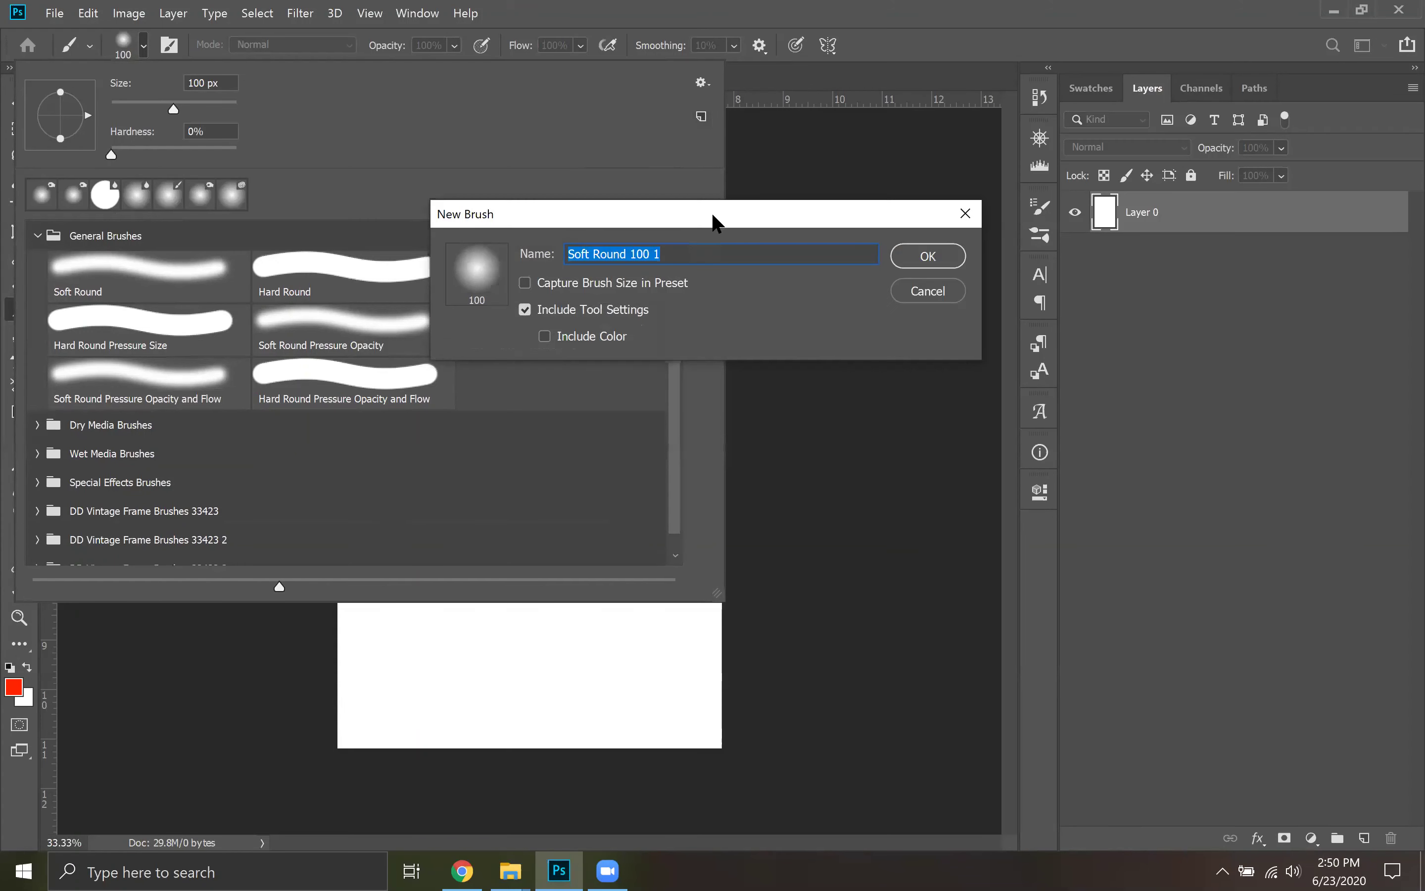
left_click(924, 289)
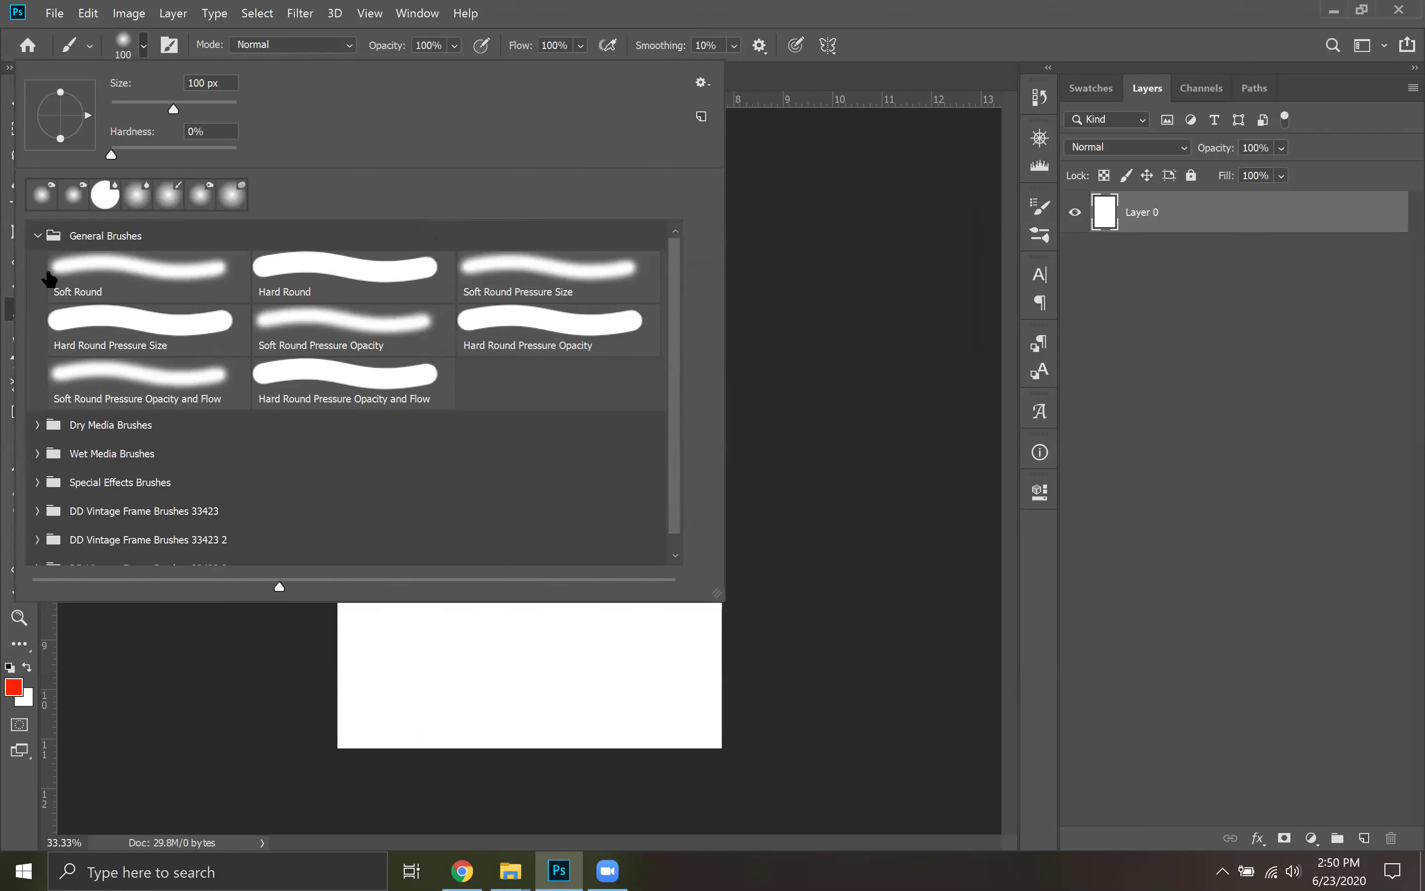
Choose the Kyle's Ultimate Pastel Palooza brush from the Dry Media Brushes group
left_click(37, 236)
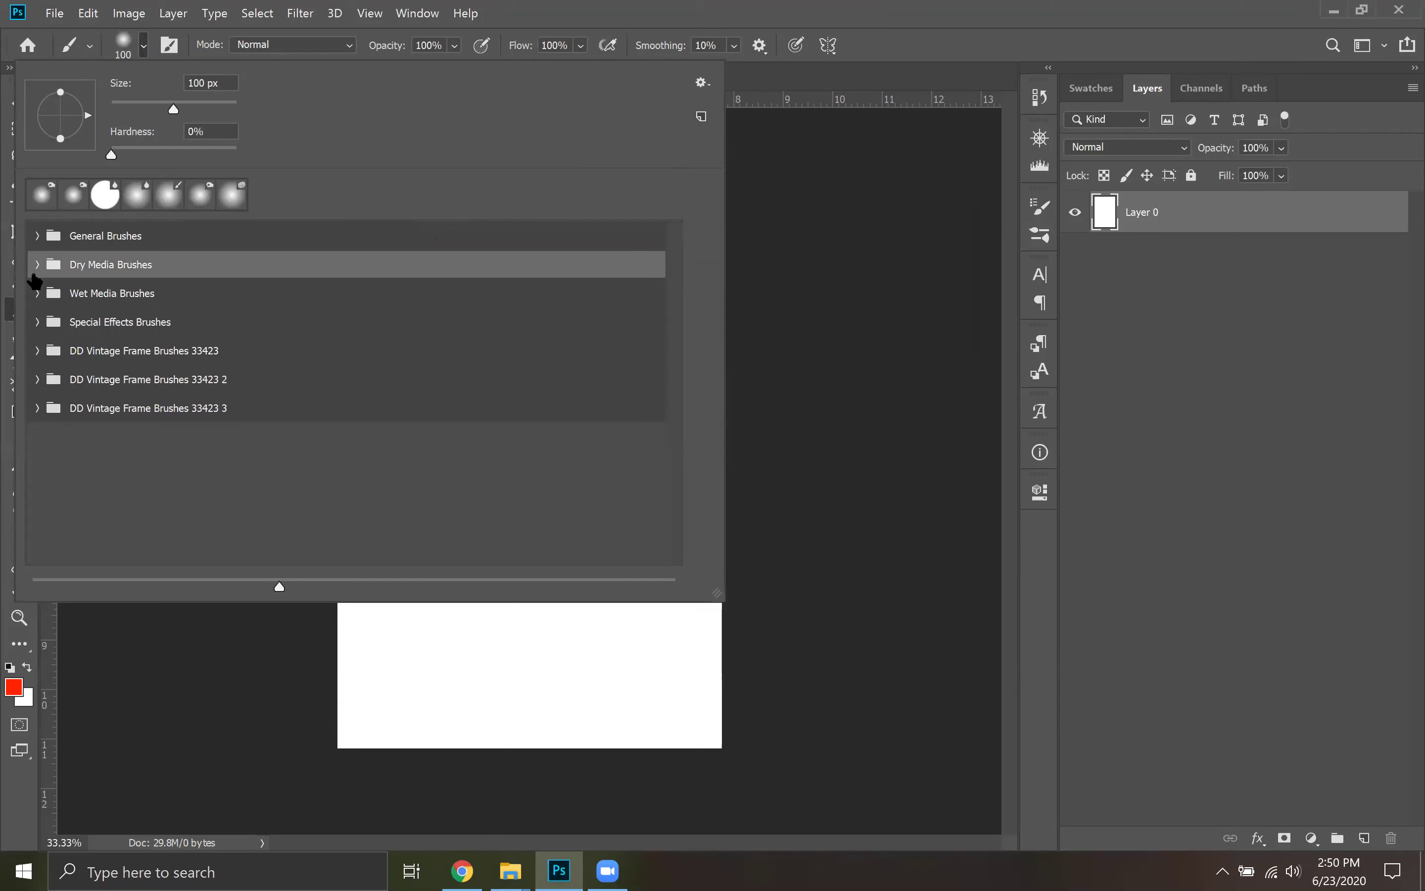
left_click(38, 266)
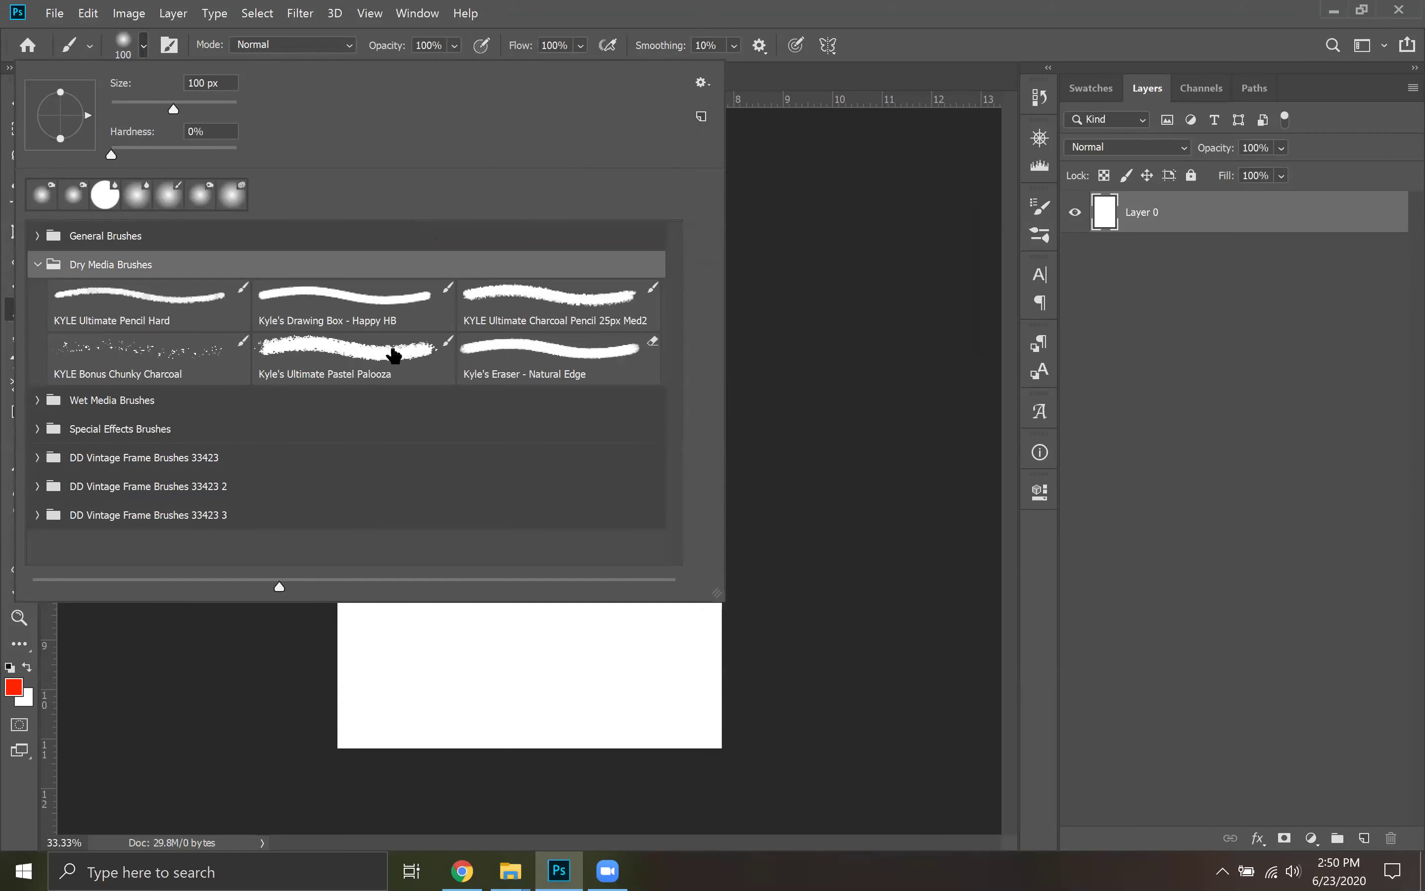
left_click(347, 364)
left_click(820, 78)
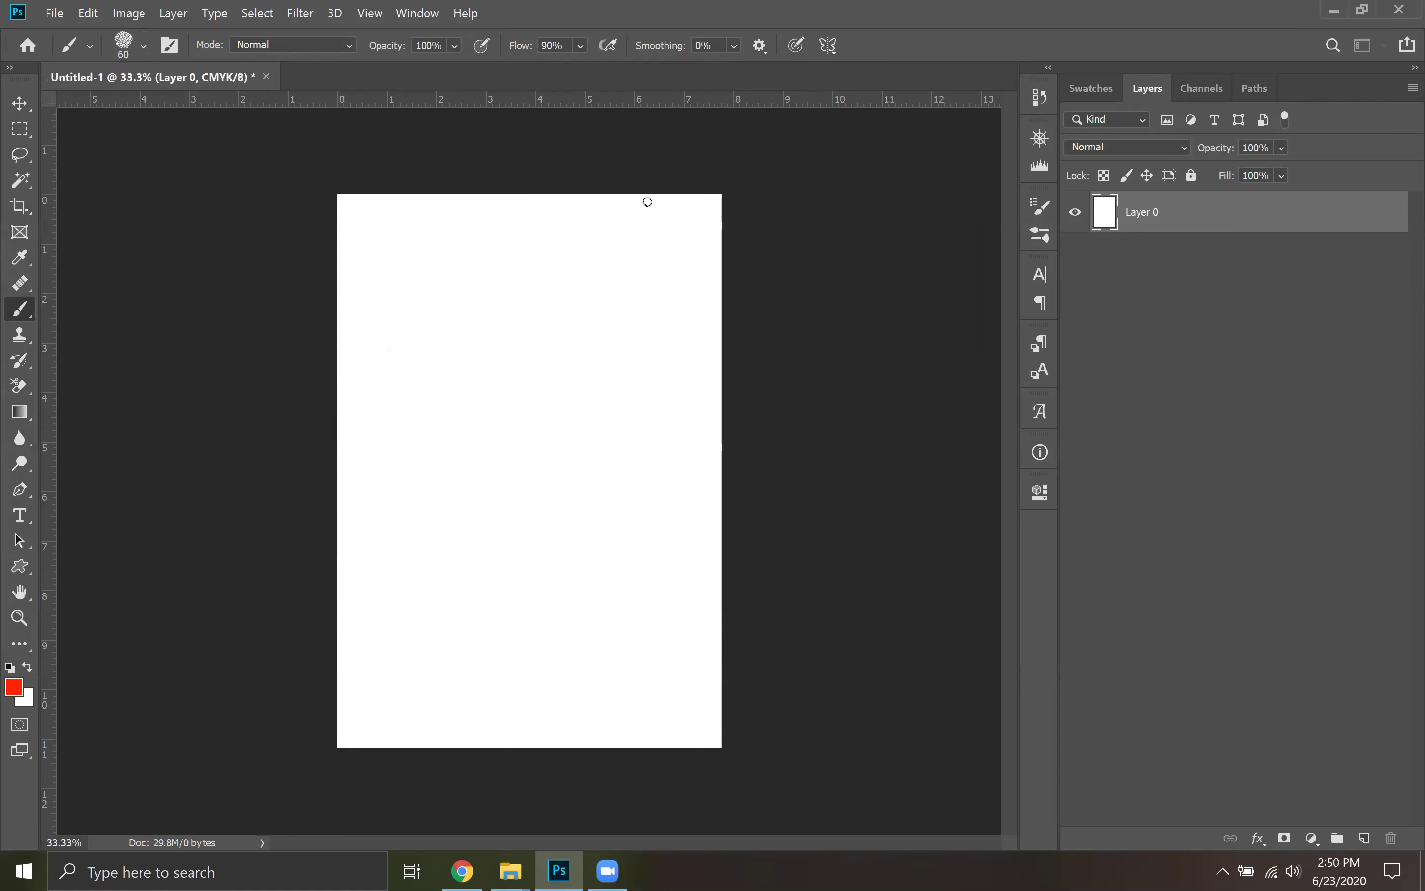
Paint a thick, rough red ring on Layer 0 with the brush enlarged to 600 px, and refill the layer with white
key("bracketright")
key("bracketright")
key("bracketright")
key("bracketright")
key("bracketright")
key("bracketright")
key("bracketright")
key("bracketright")
key("bracketright")
key("bracketright")
mouse_move(419, 411)
left_mouse_down()
mouse_move(476, 285)
mouse_move(652, 303)
mouse_move(700, 441)
mouse_move(680, 530)
mouse_move(573, 596)
mouse_move(450, 529)
mouse_move(426, 372)
mouse_move(471, 371)
left_mouse_up()
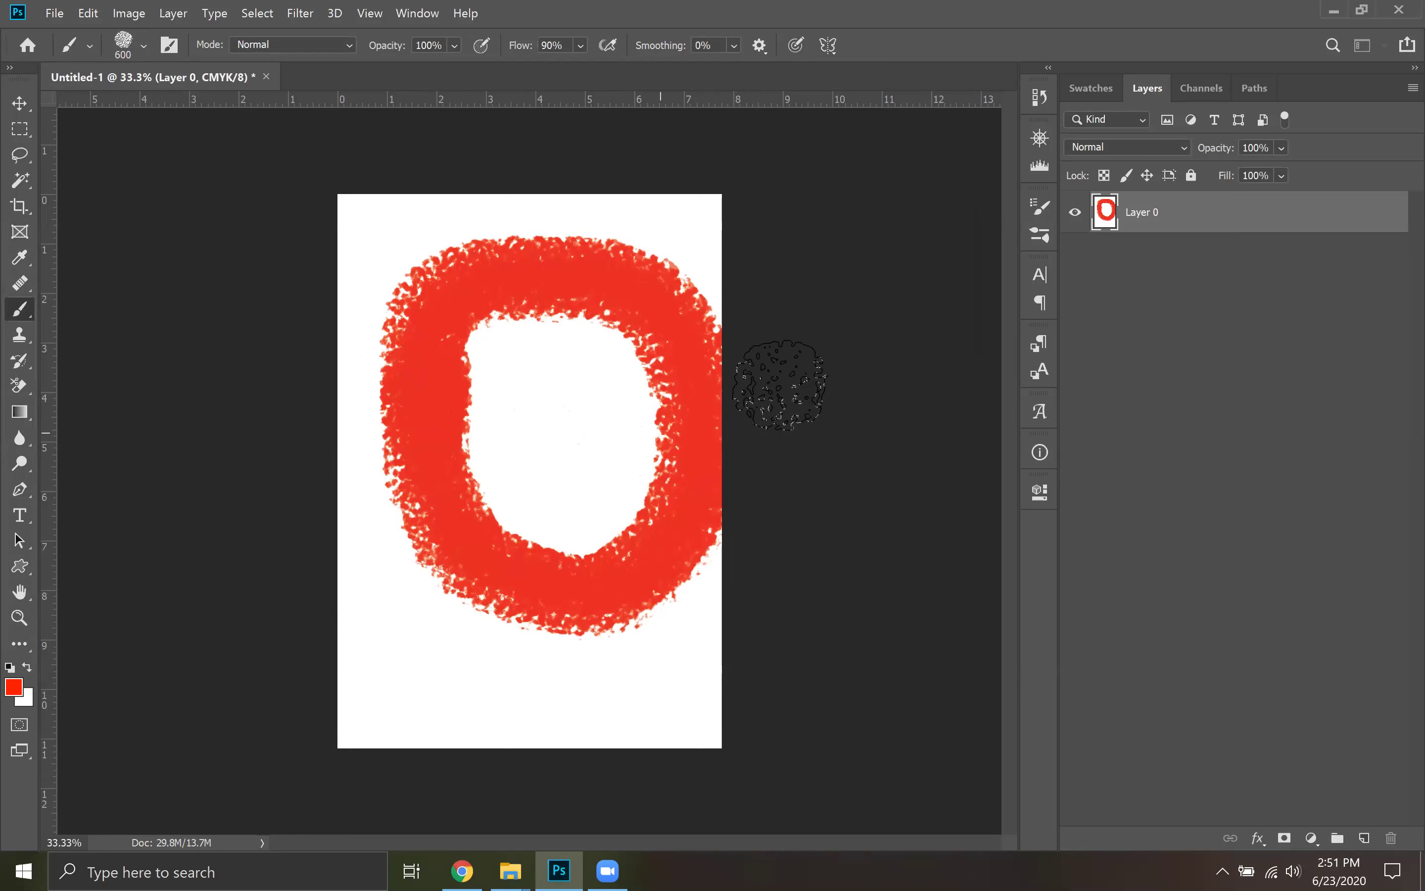
key("ctrl+BackSpace")
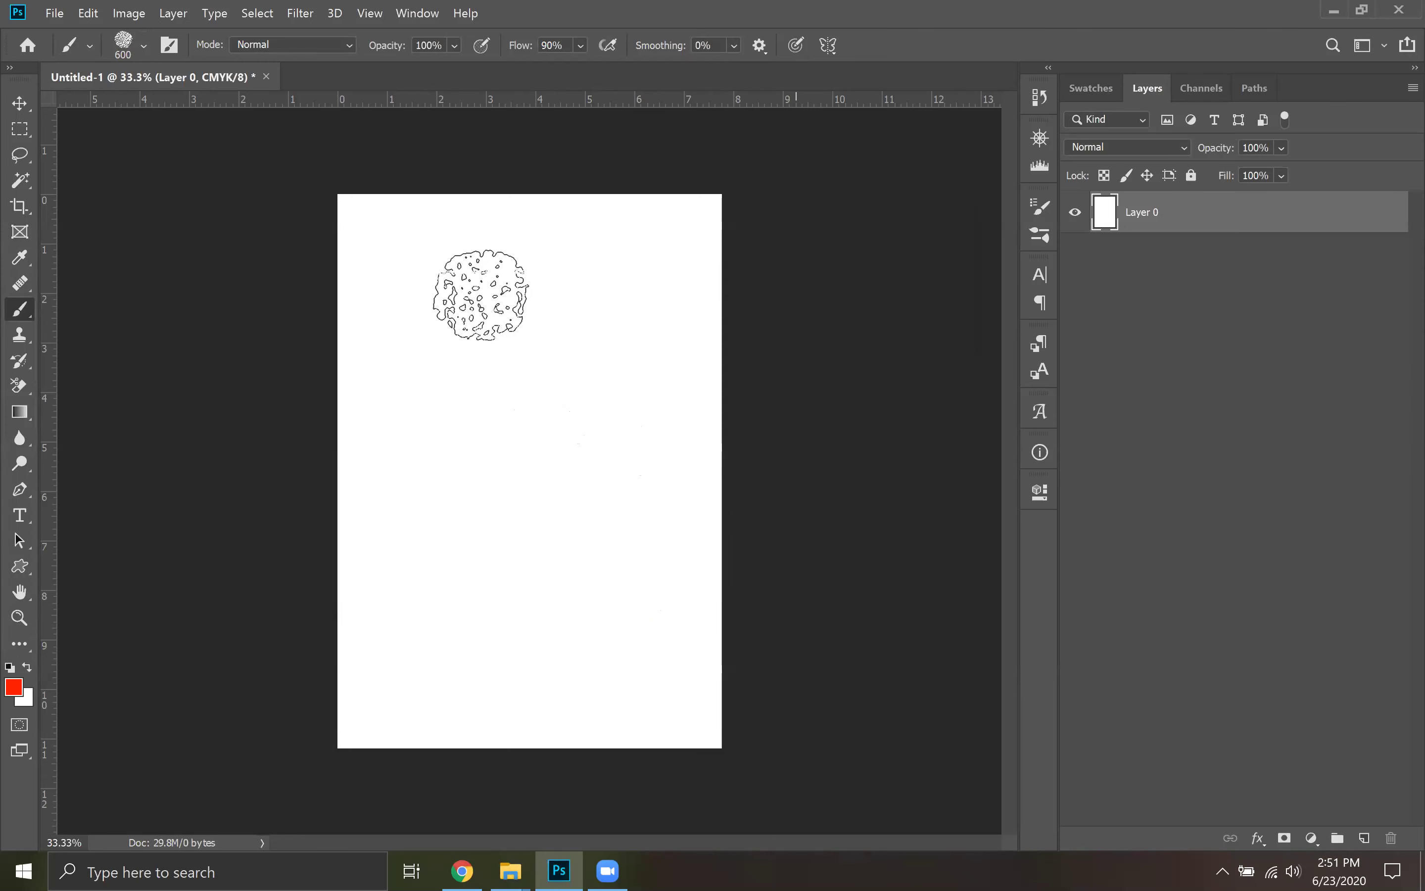
Make a circular selection about 5 inches across near the middle of the page with the Elliptical Marquee tool
left_click(18, 130)
left_click(118, 147)
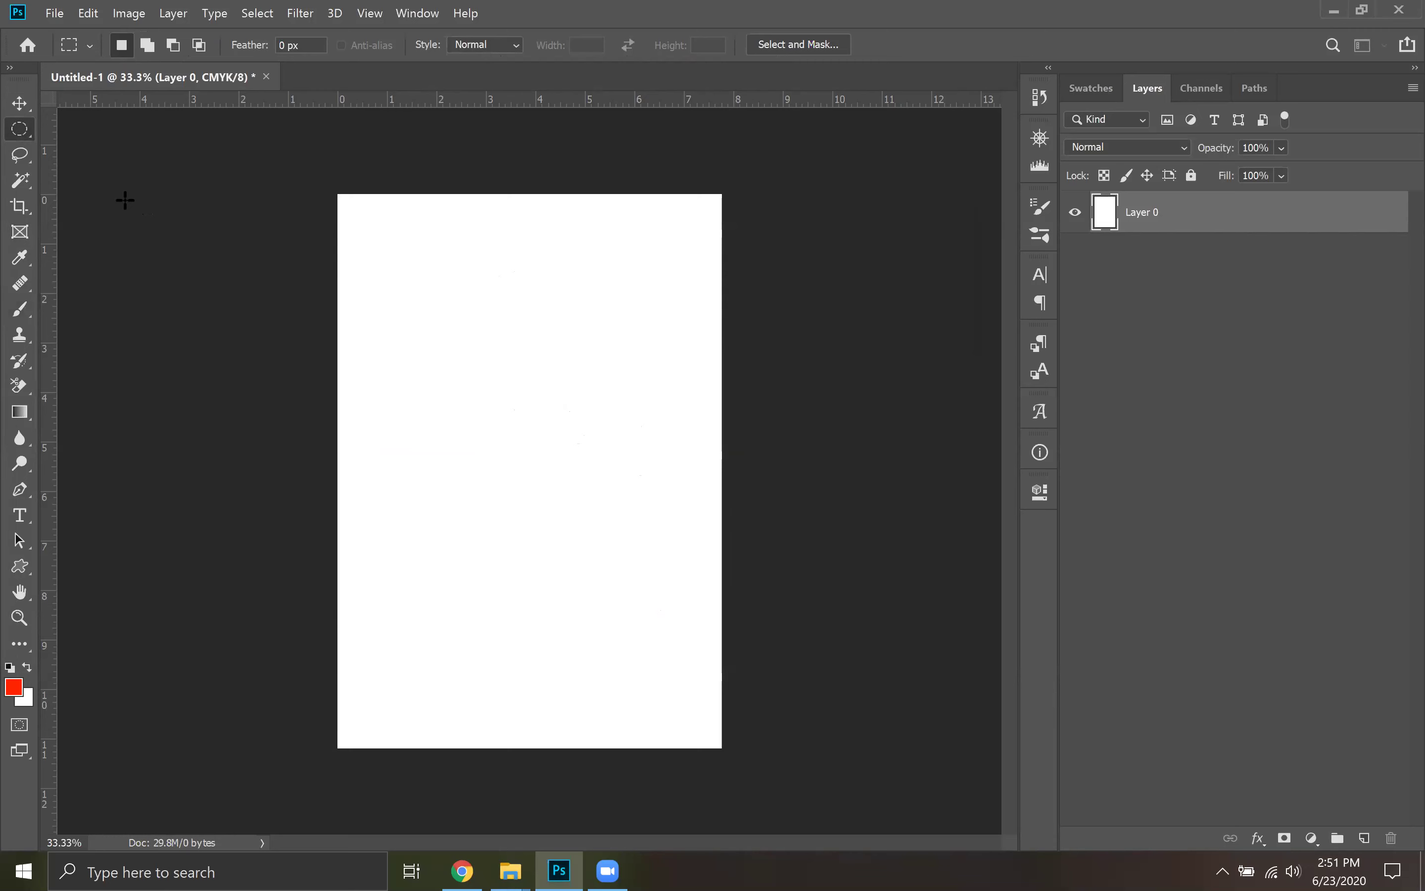
left_click_drag(440, 426, 636, 566)
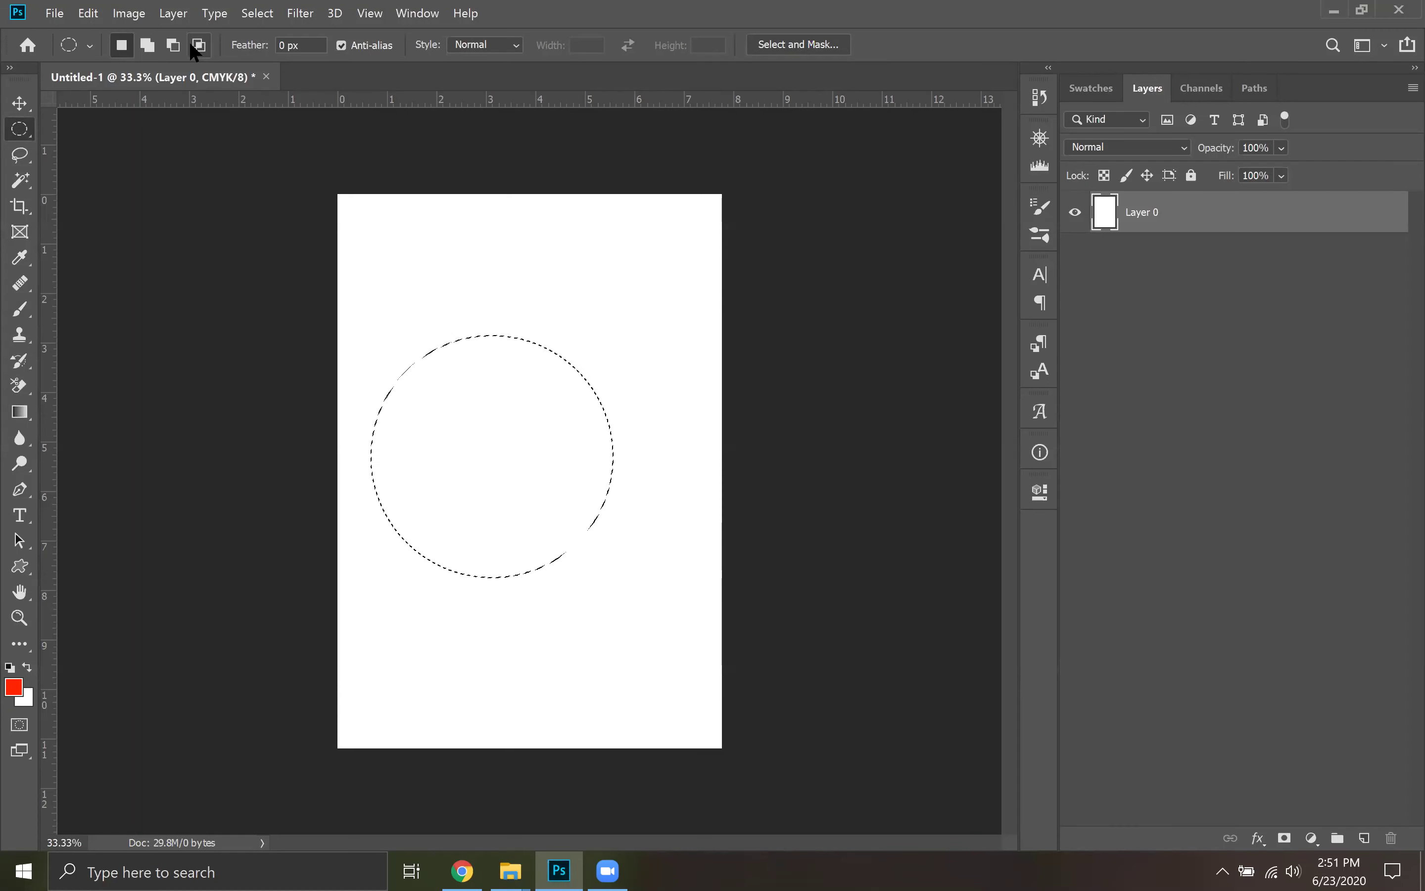
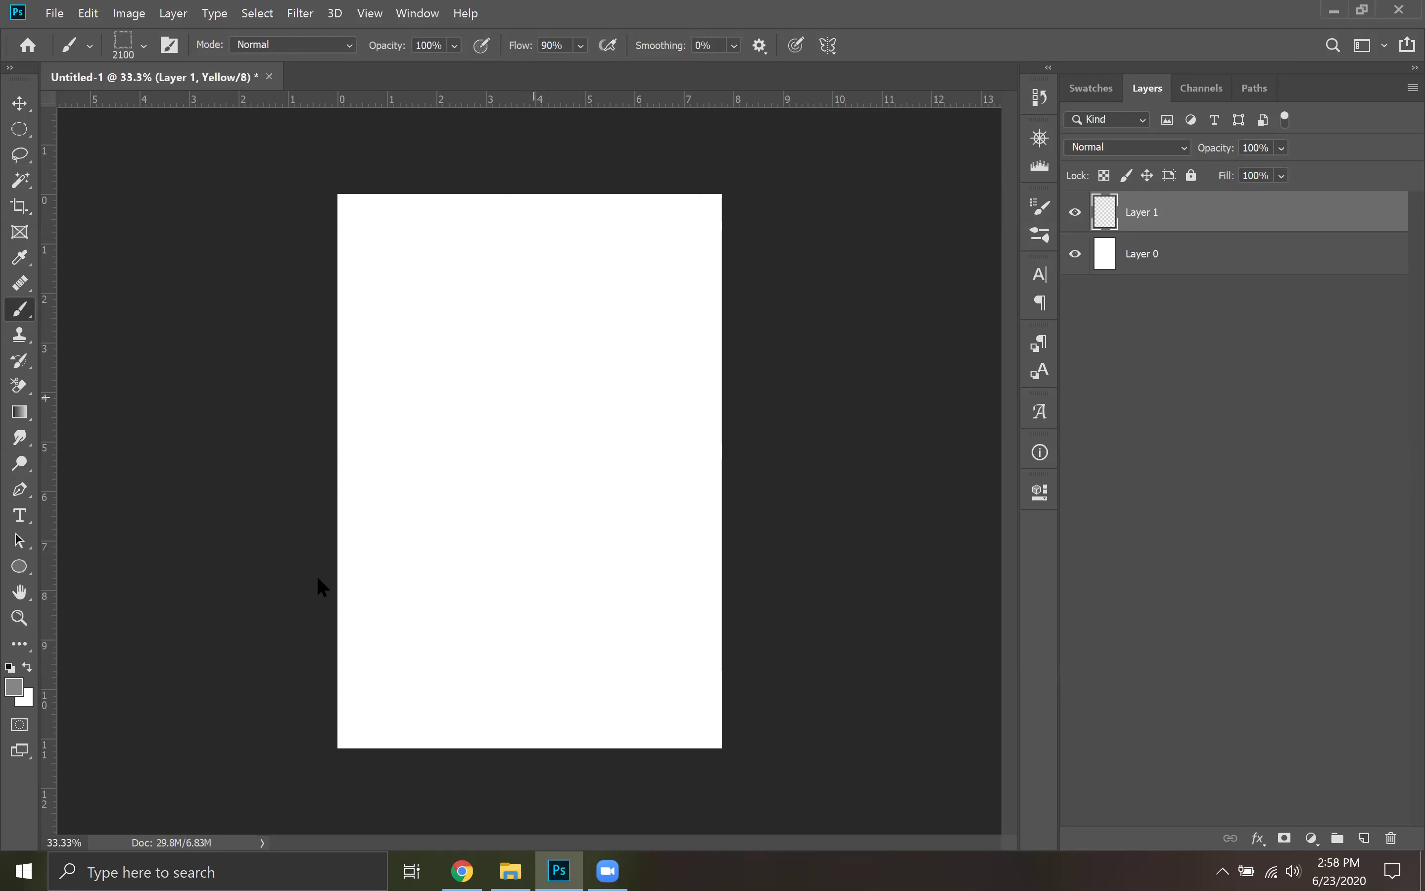
Stamp the red 2100 px floral Frame 1 brush twice on Layer 0, once on the upper page and once across the bottom edge
left_click(13, 685)
left_click_drag(983, 213, 1068, 128)
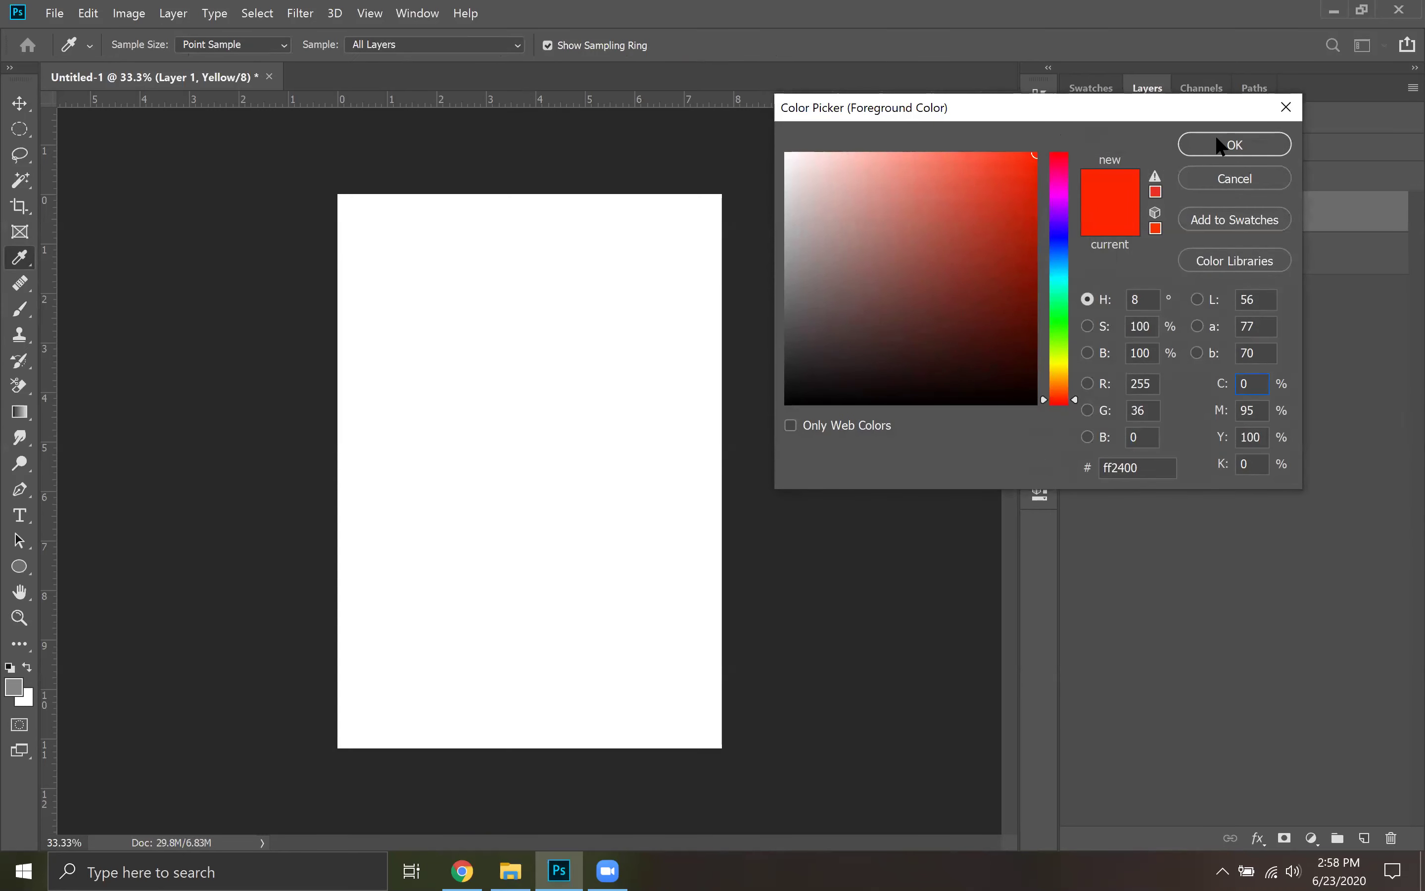
key("b")
key("Return")
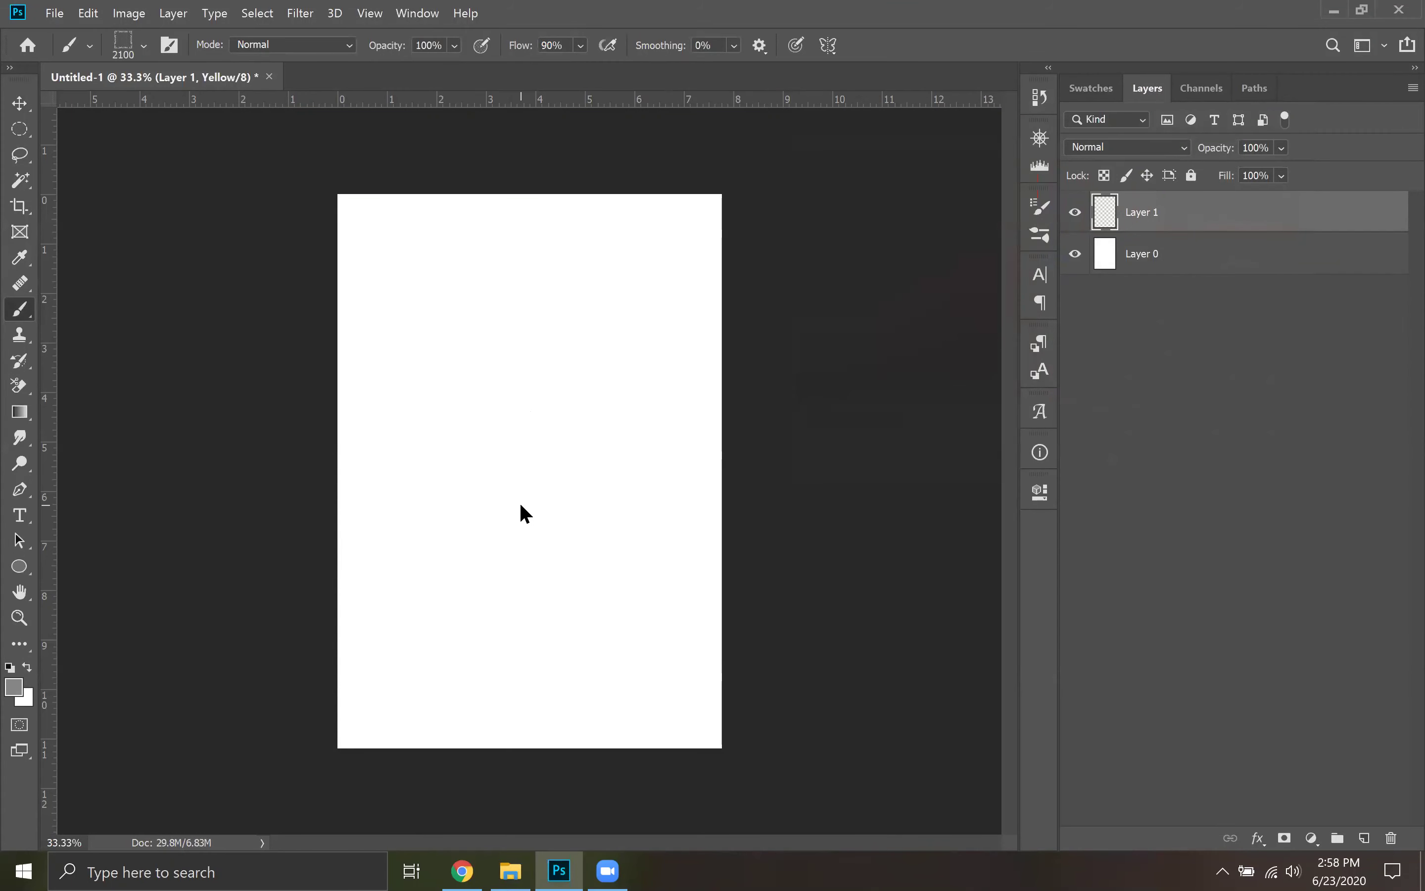
left_click(1146, 256)
left_click(520, 384)
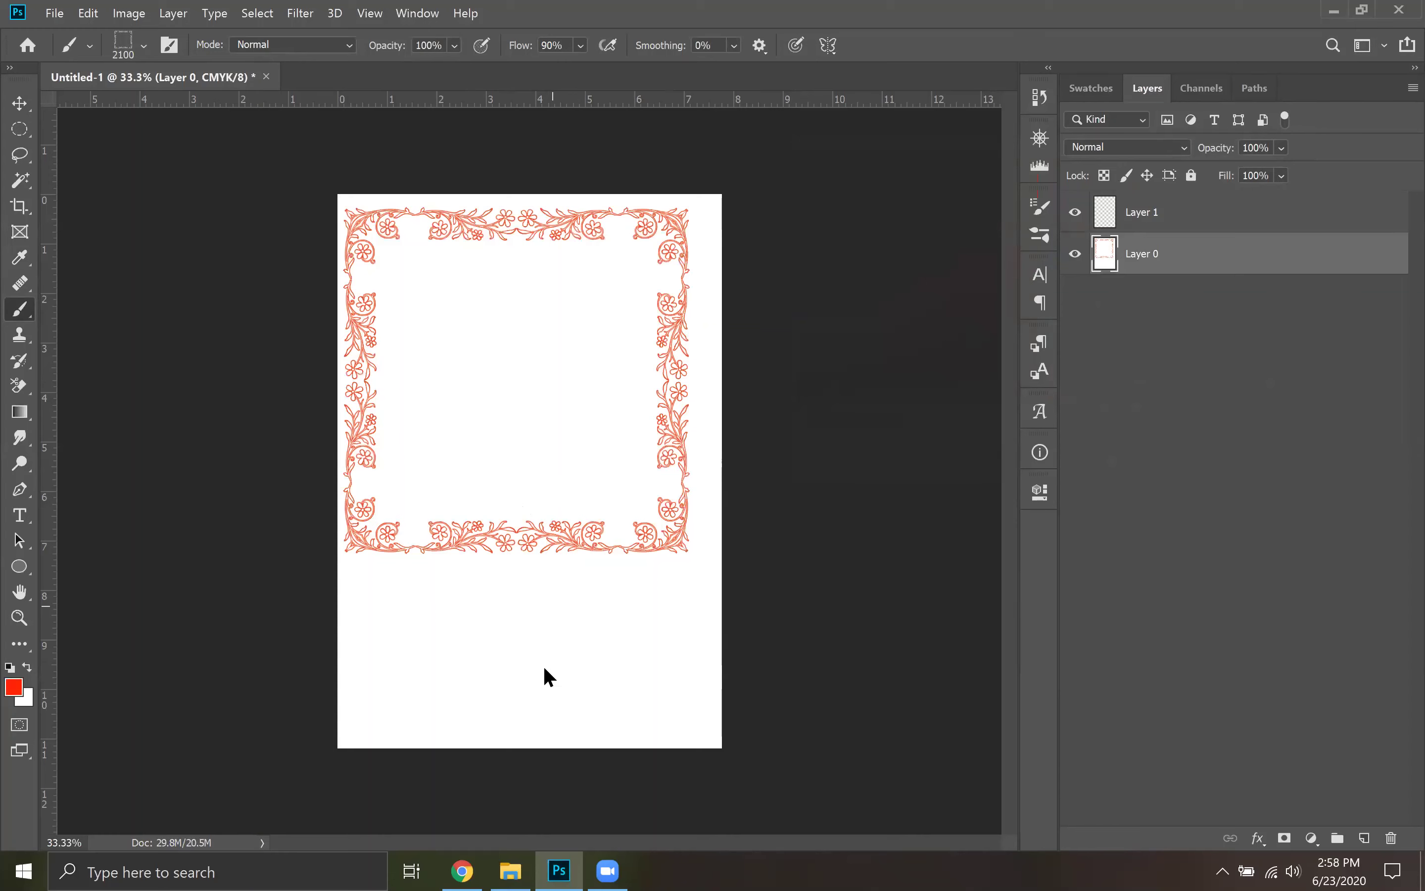
left_click(532, 748)
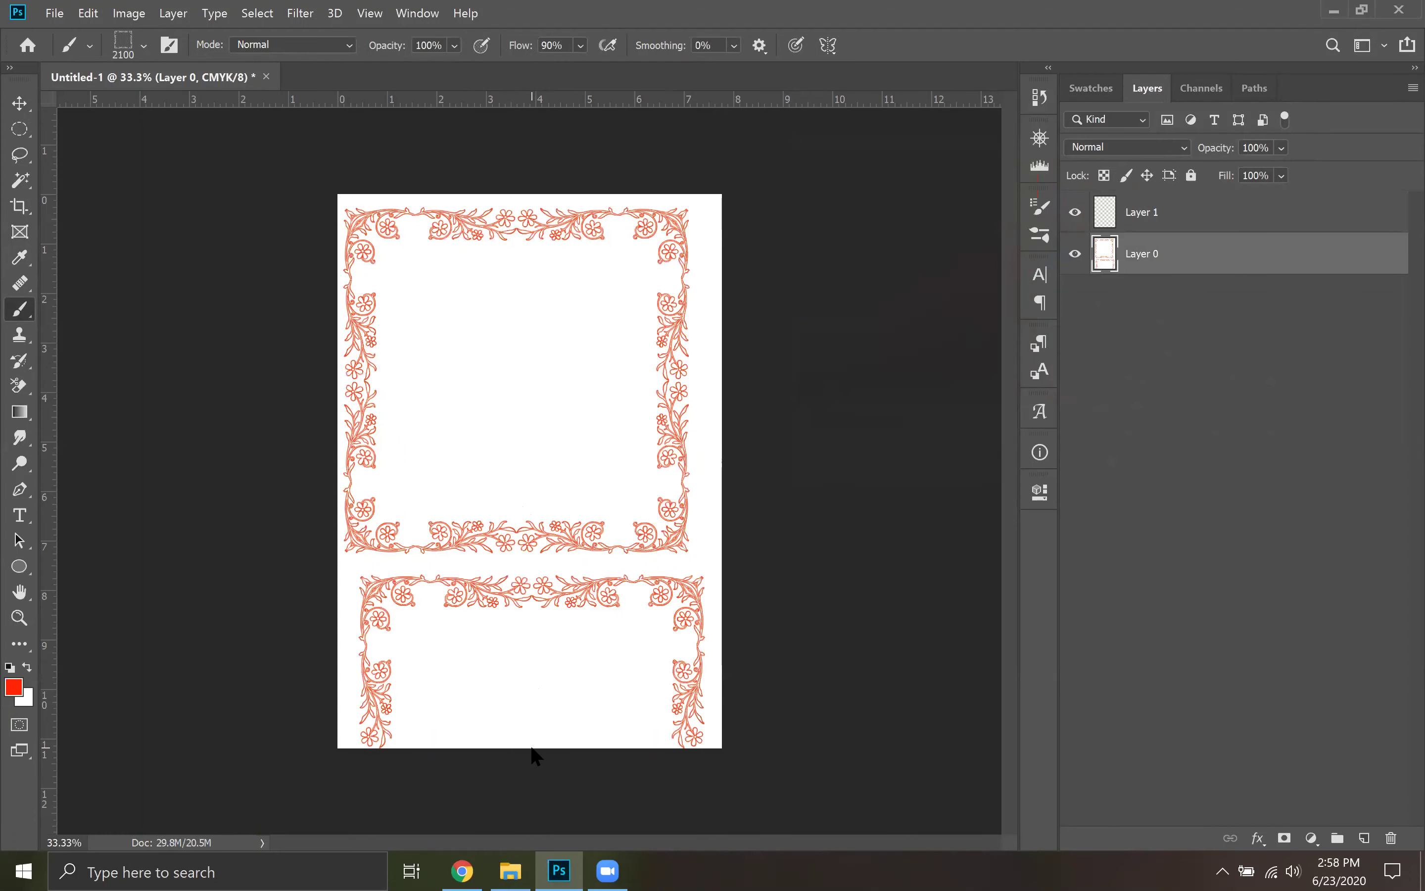
Examine the three DD Vintage Frame Brushes 33423 groups among the brush presets, collapsing the expanded ones
left_click(143, 46)
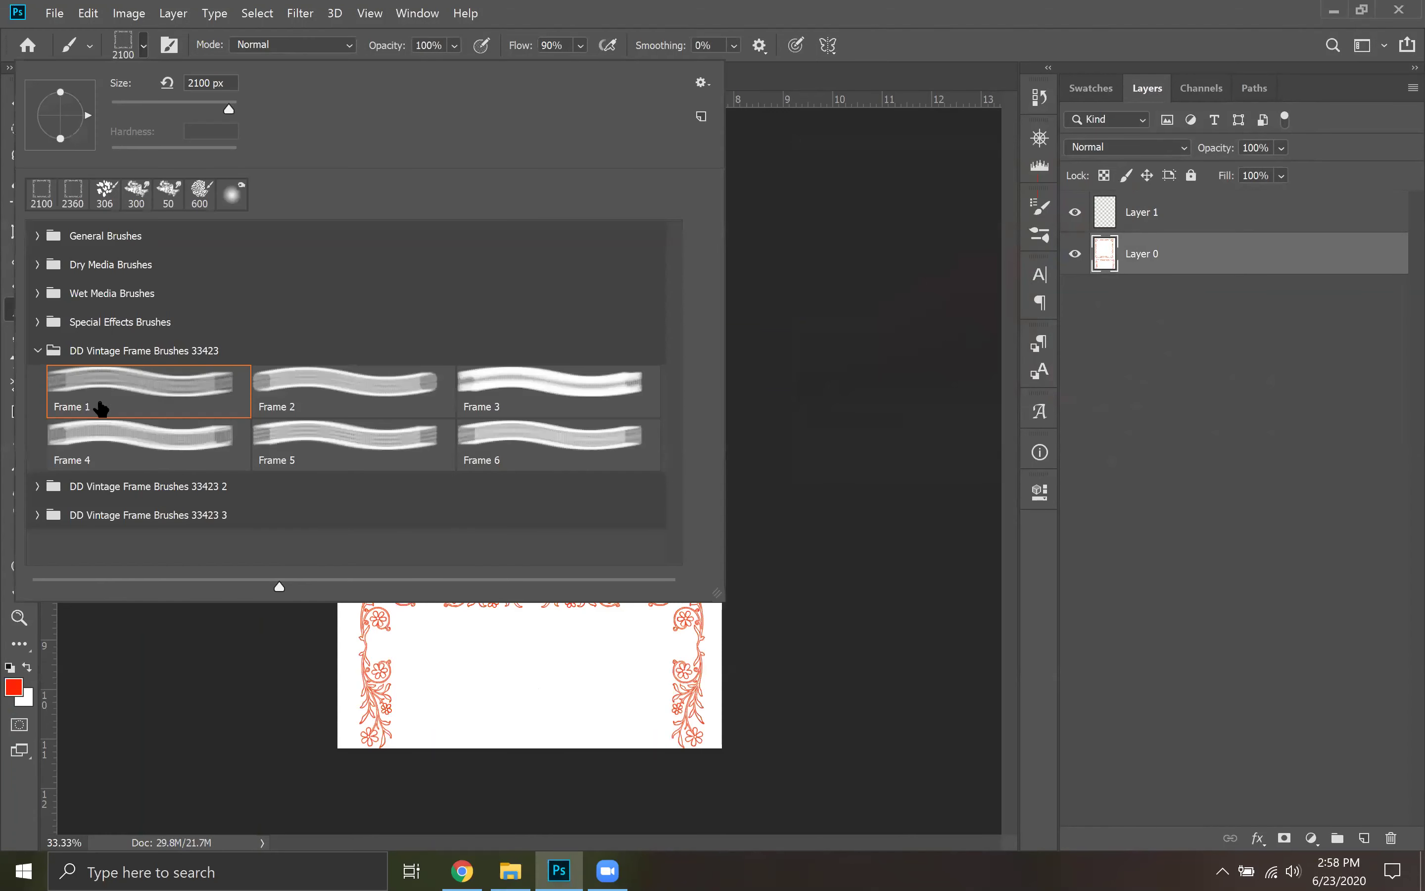
left_click(39, 351)
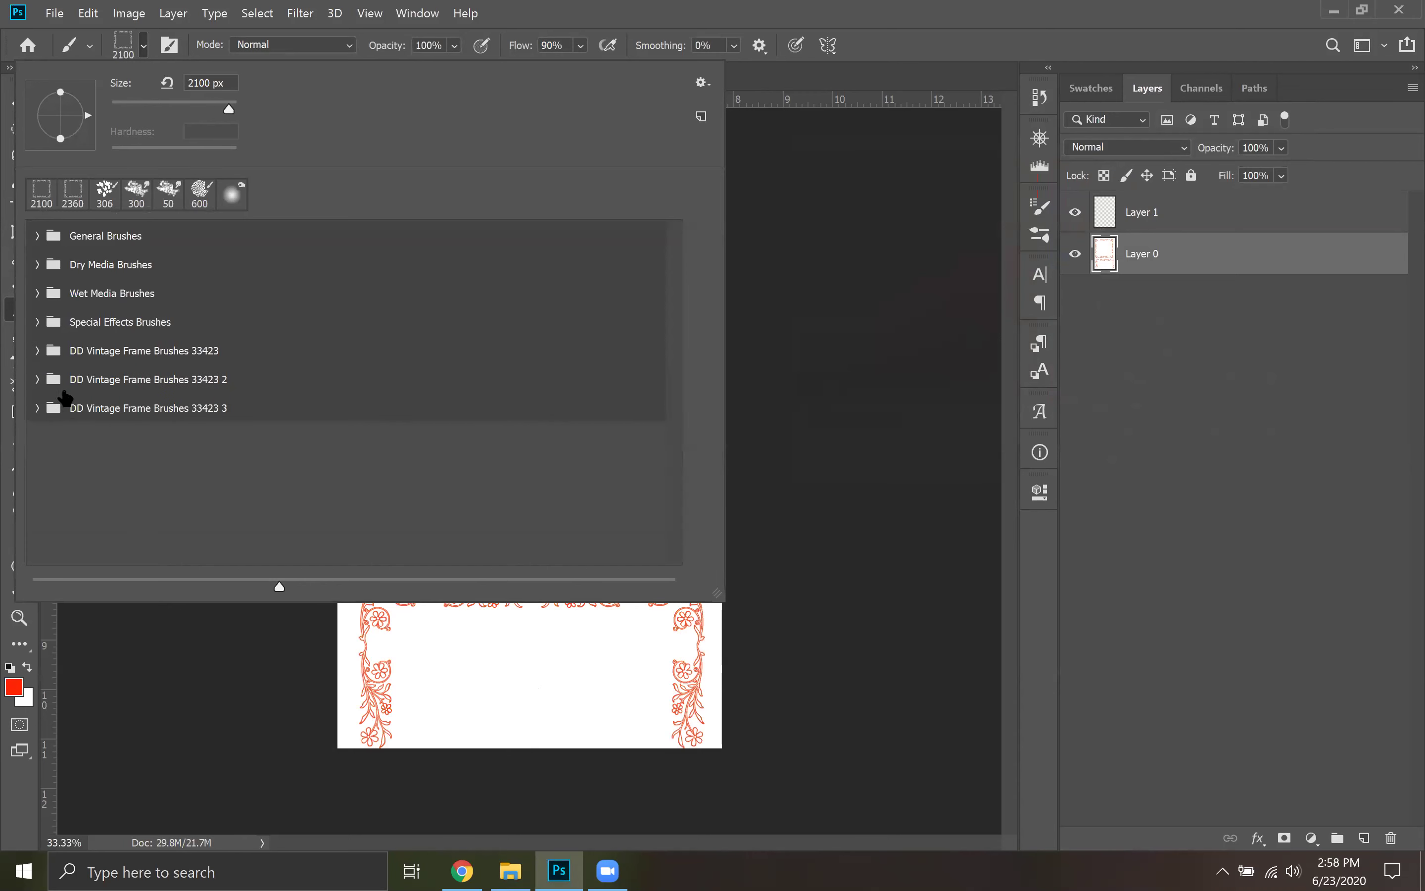
right_click(161, 412)
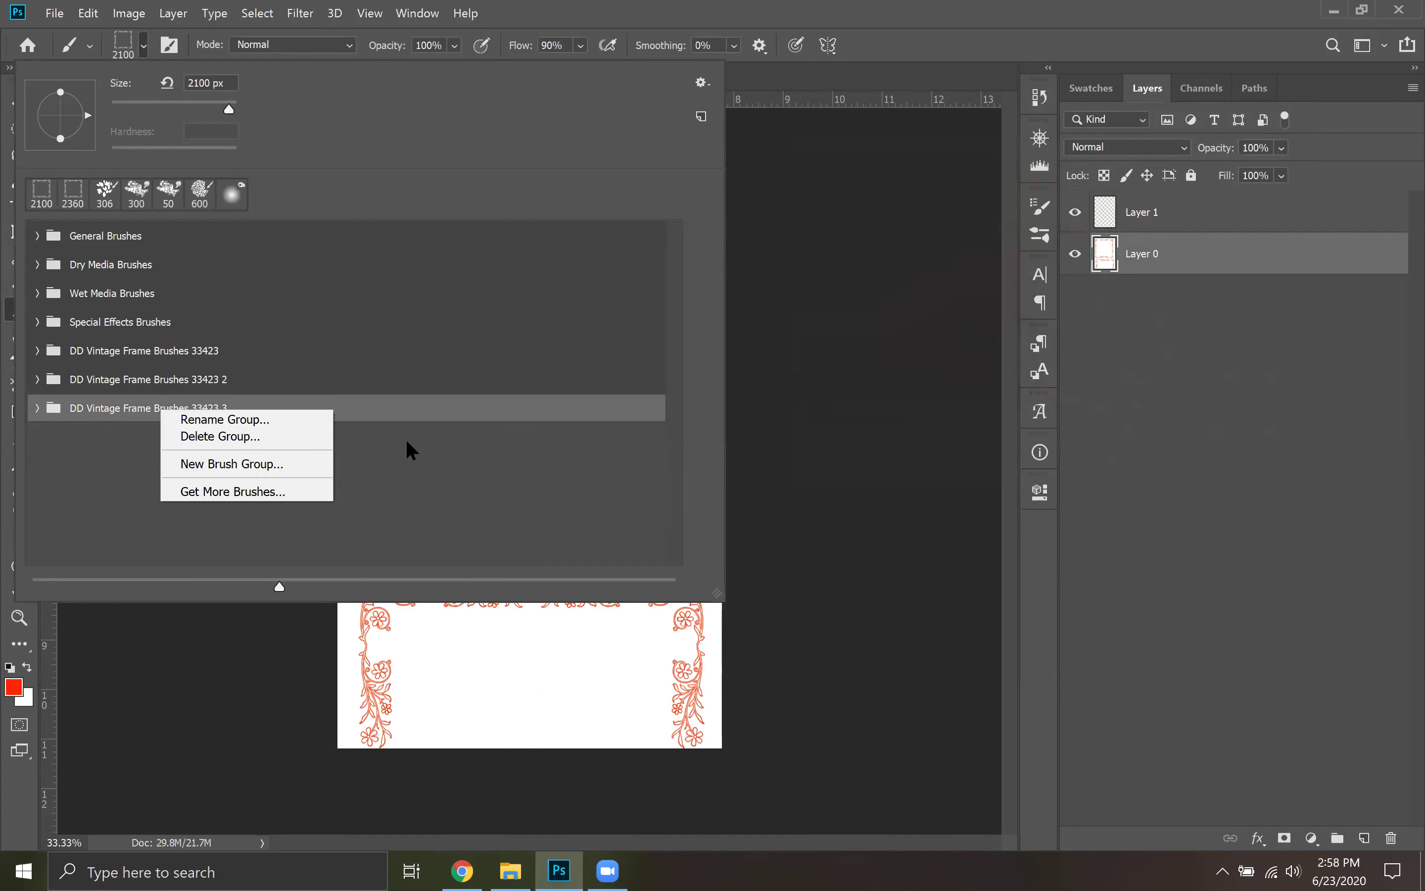
left_click(407, 449)
left_click(37, 381)
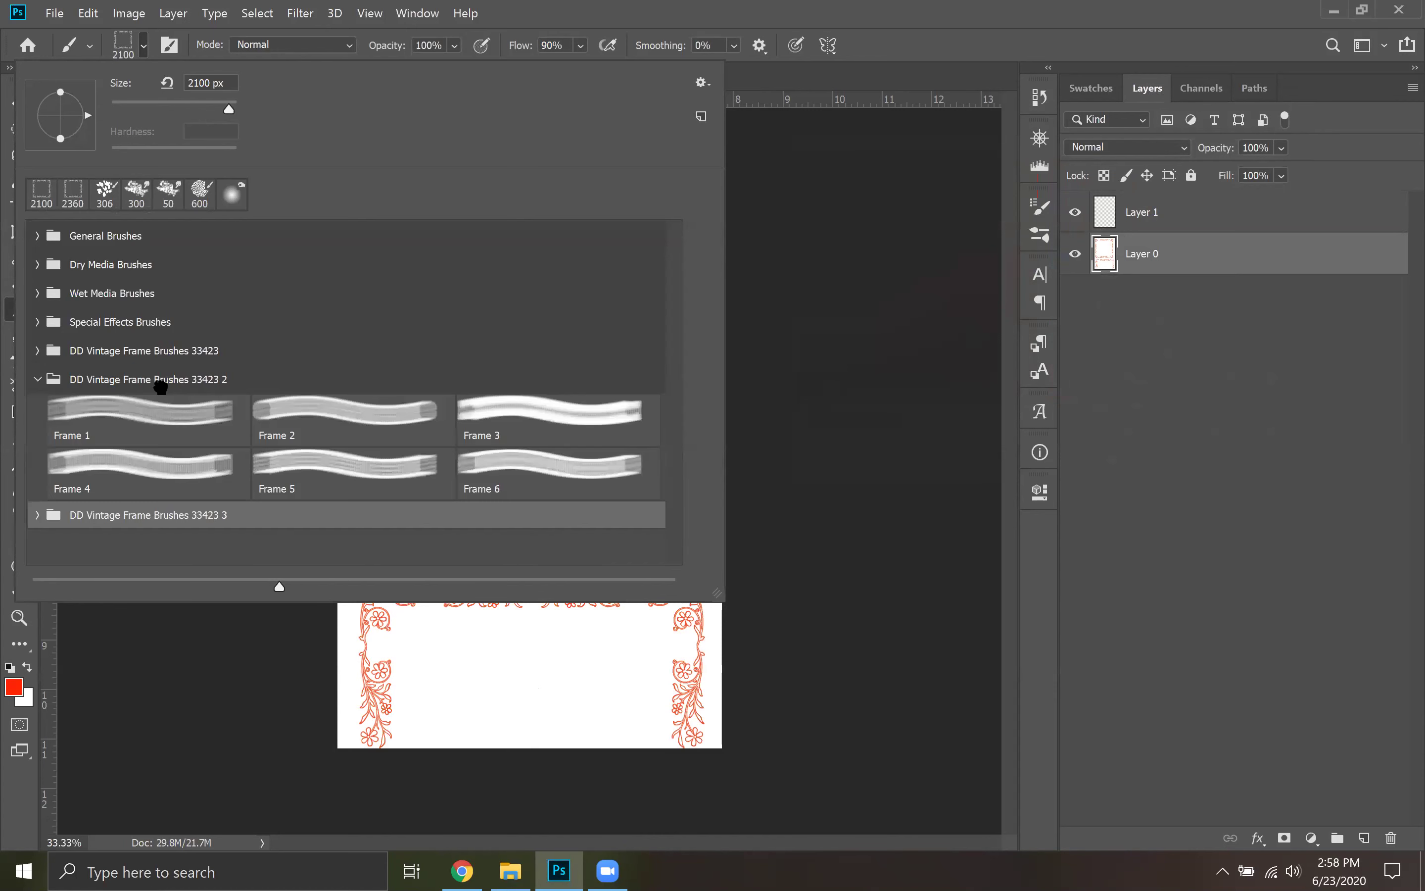
left_click(158, 387)
left_click(37, 383)
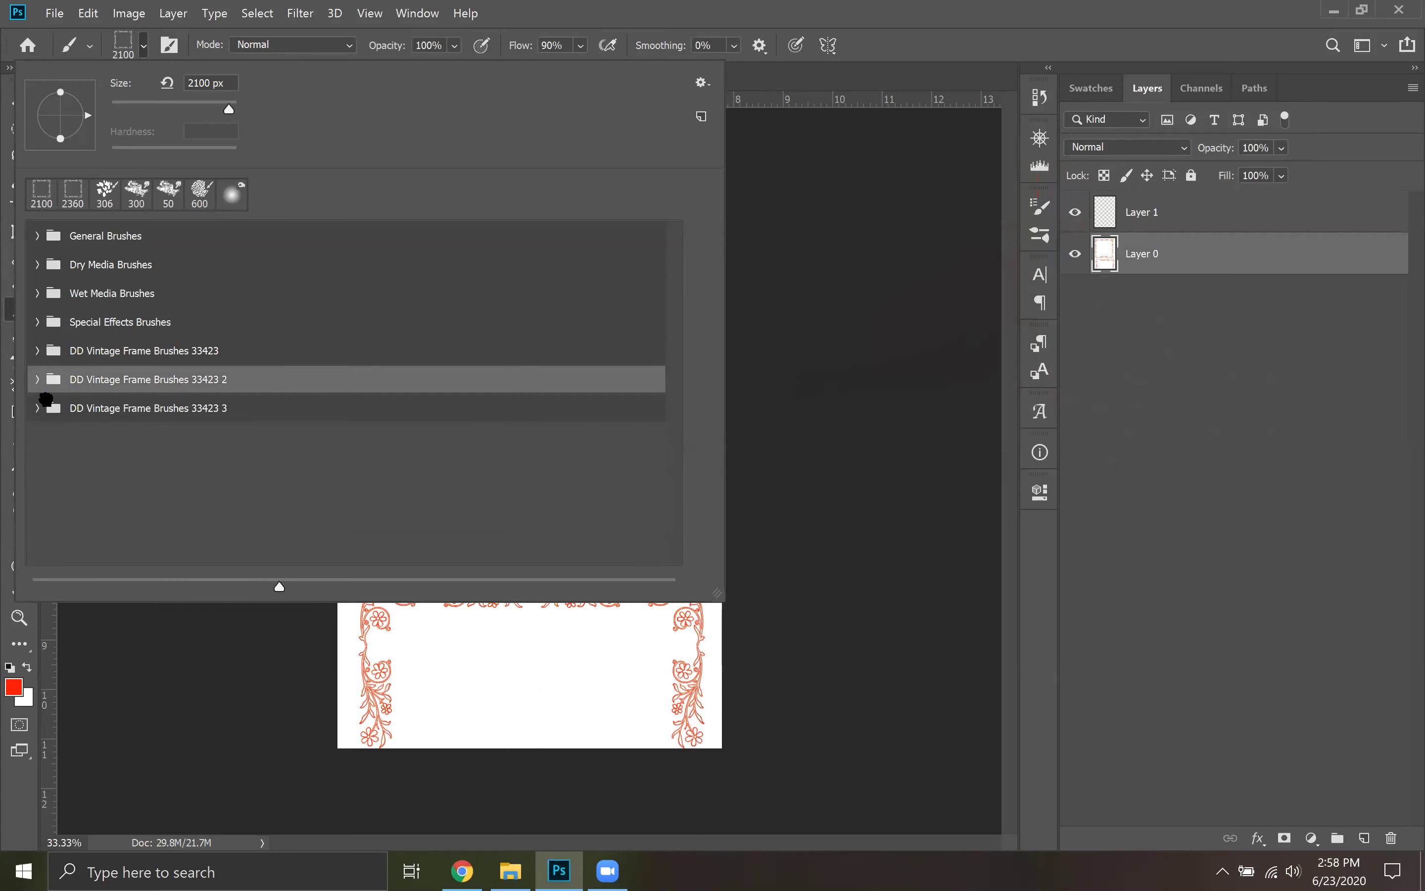
left_click(45, 411)
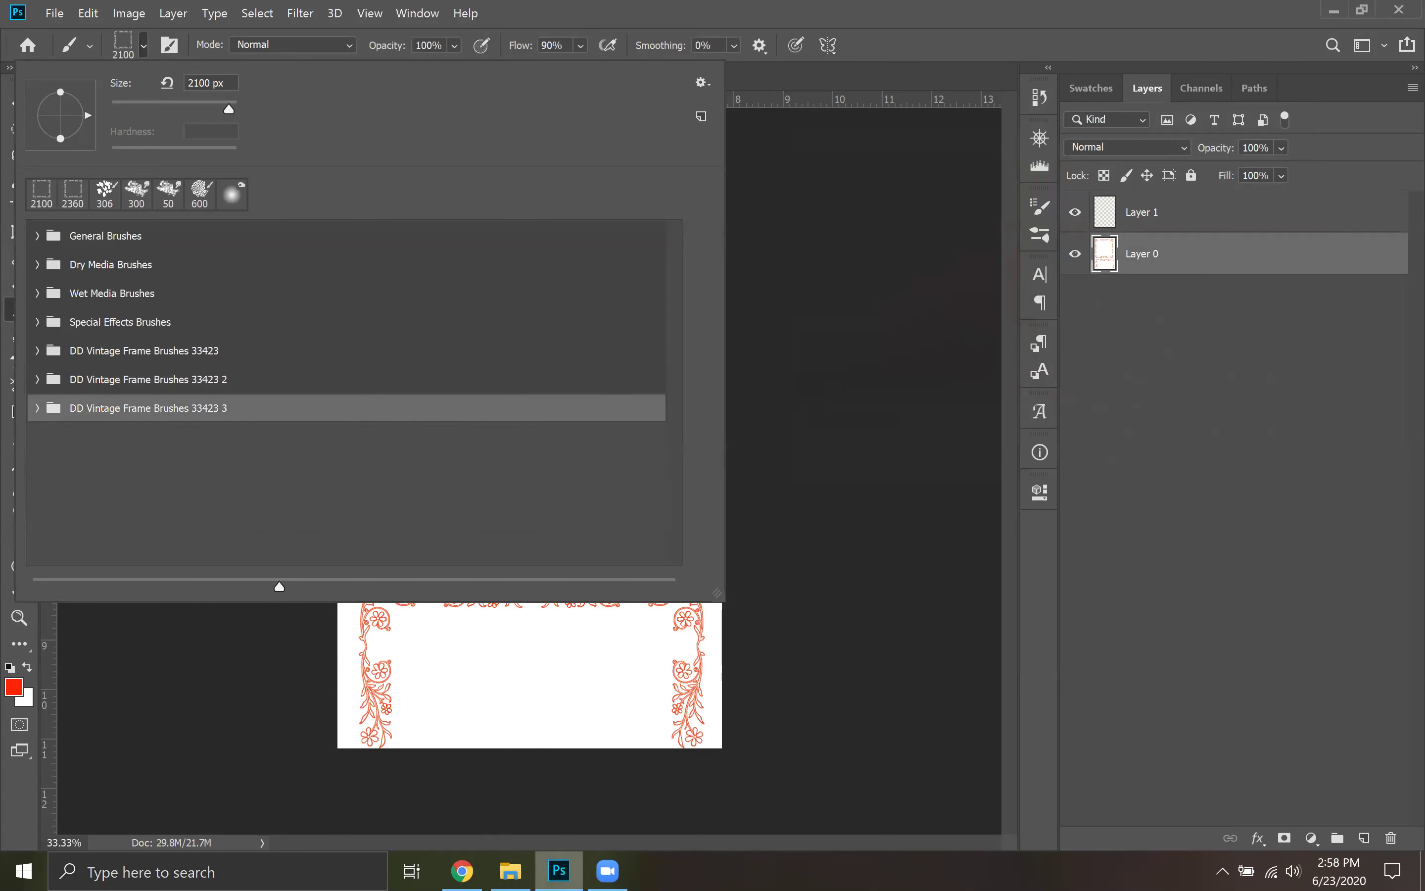
left_click(551, 557)
Switch to File Explorer and view Vintage-Frame-Brush-Collection-Preview.jpg in the DD Vintage Frame Brushes 33423 folder under Downloads
key("alt+Tab")
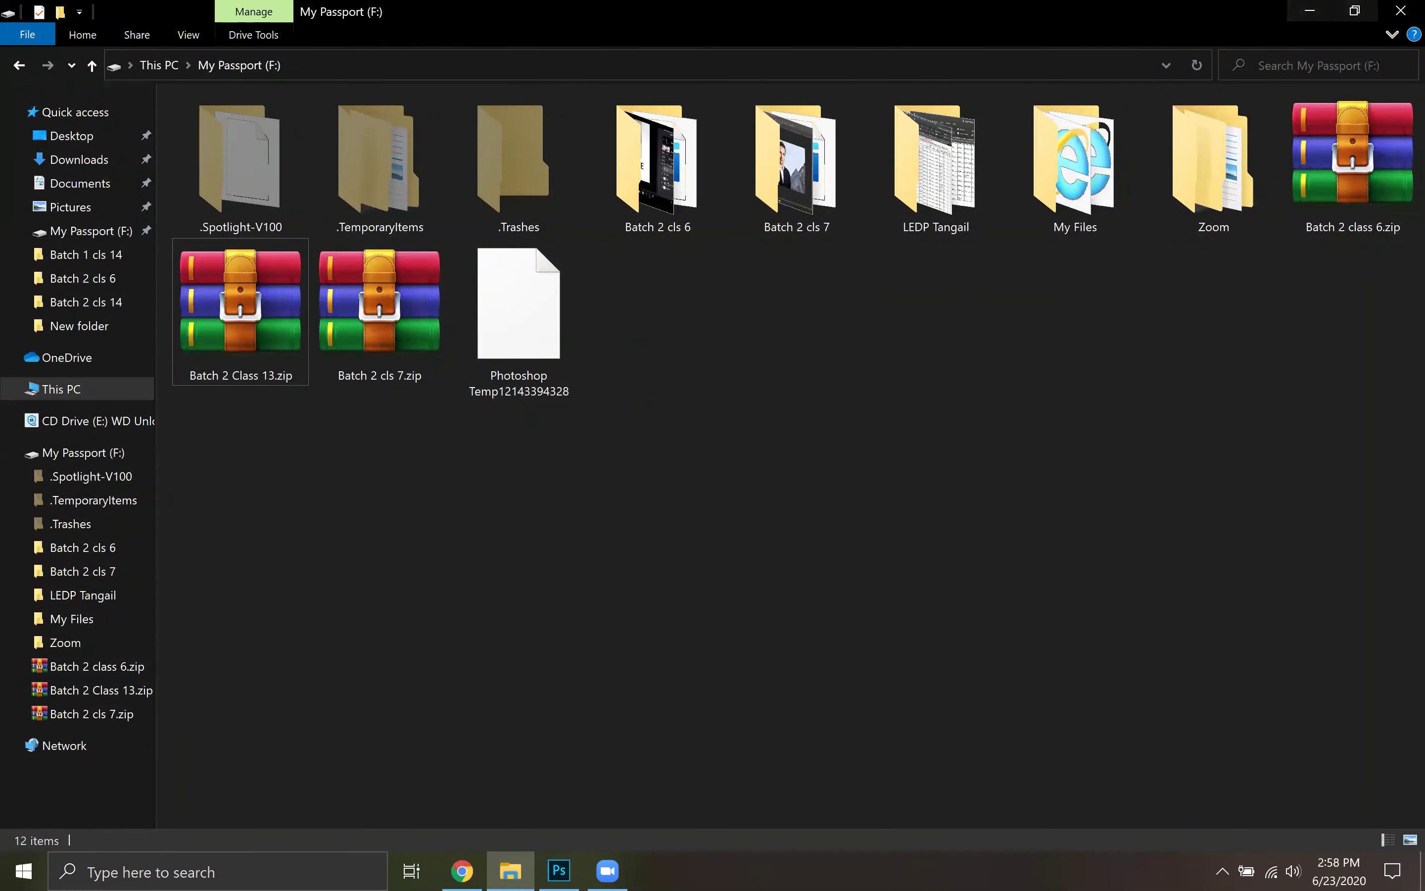
left_click(1310, 10)
left_click(1334, 11)
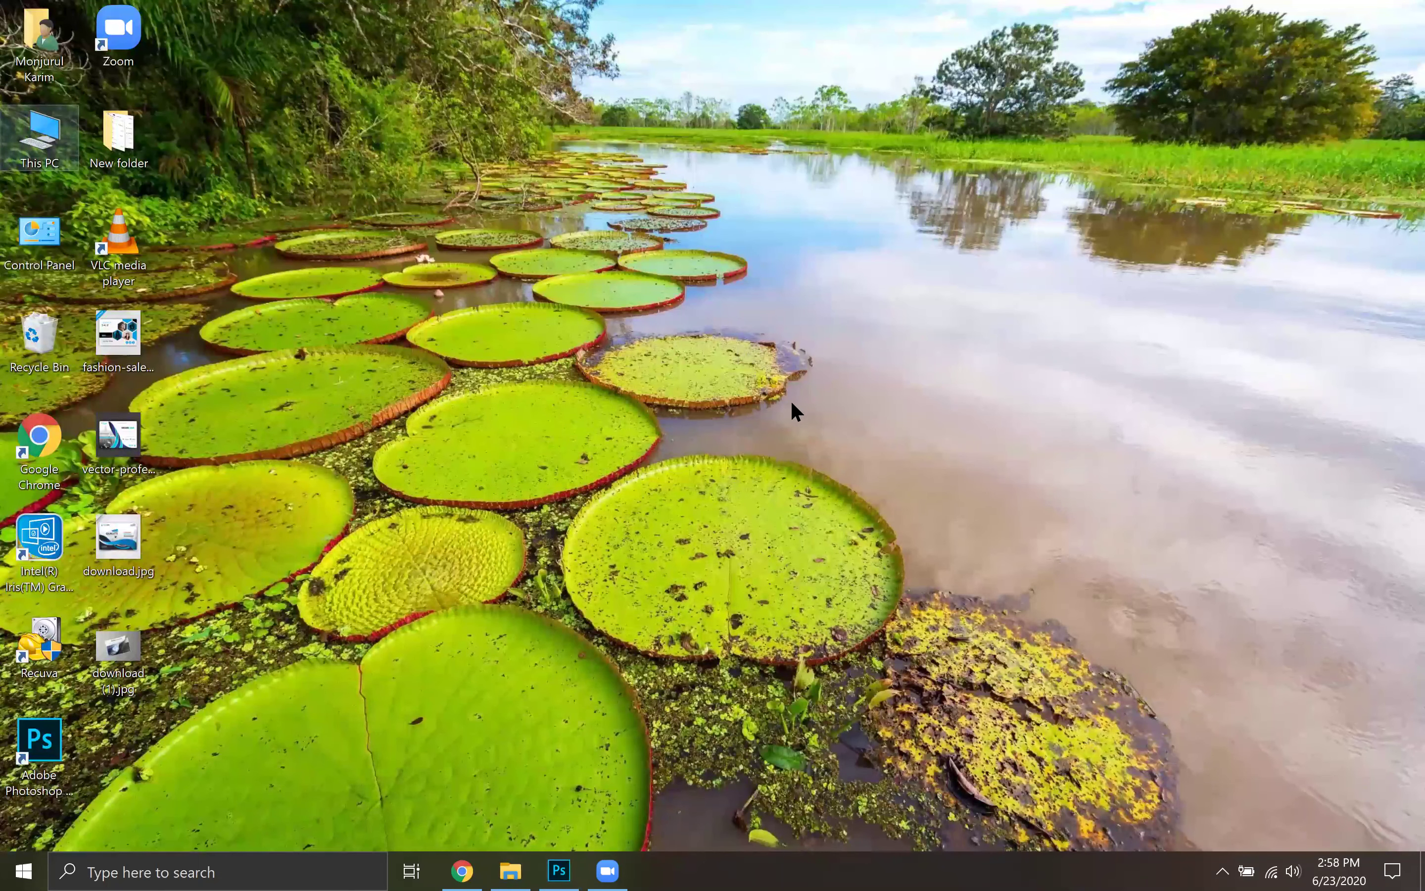
key("Return")
double_click(594, 477)
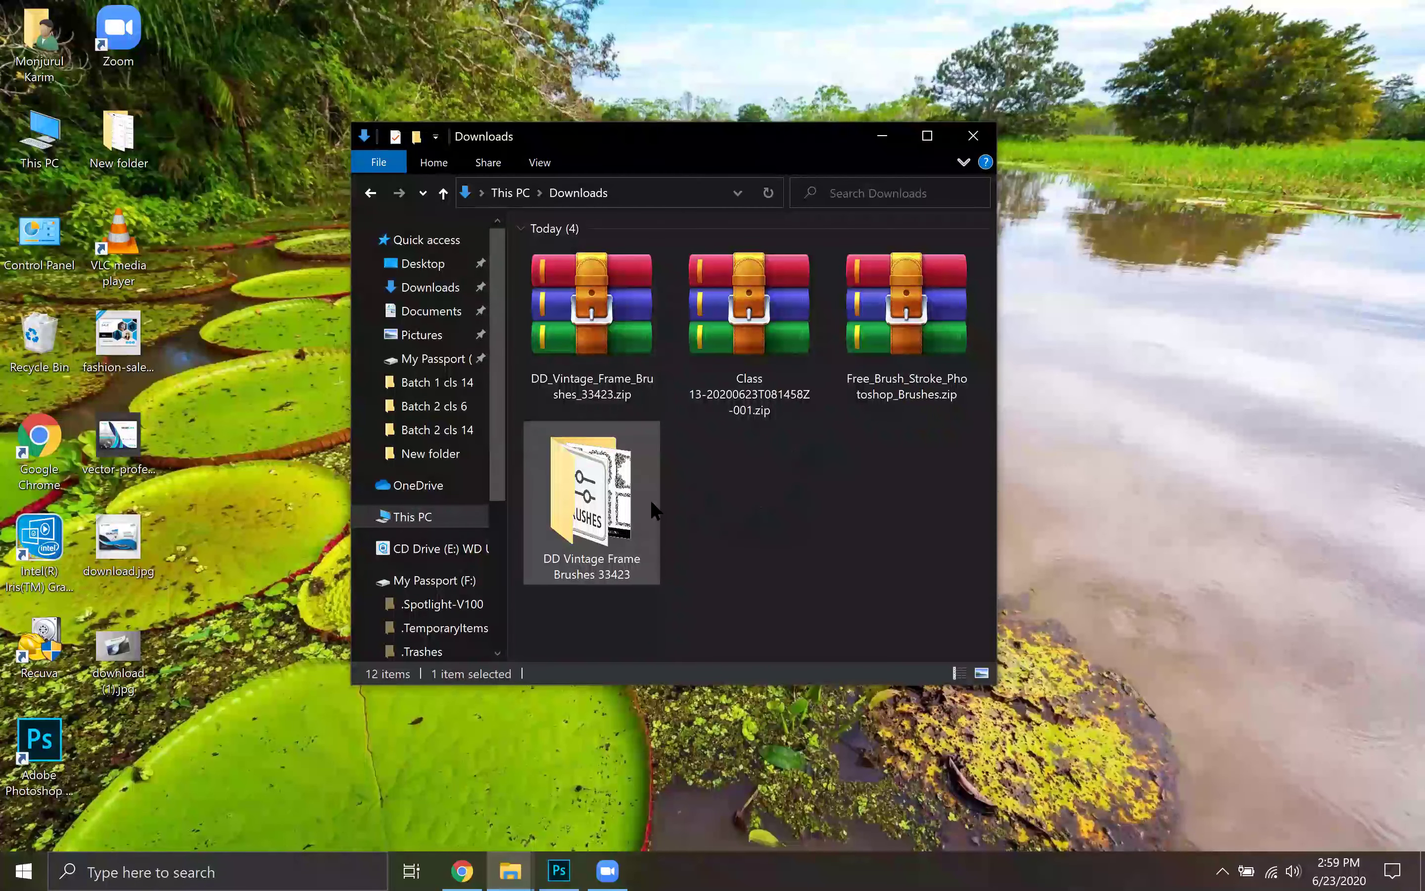
double_click(626, 515)
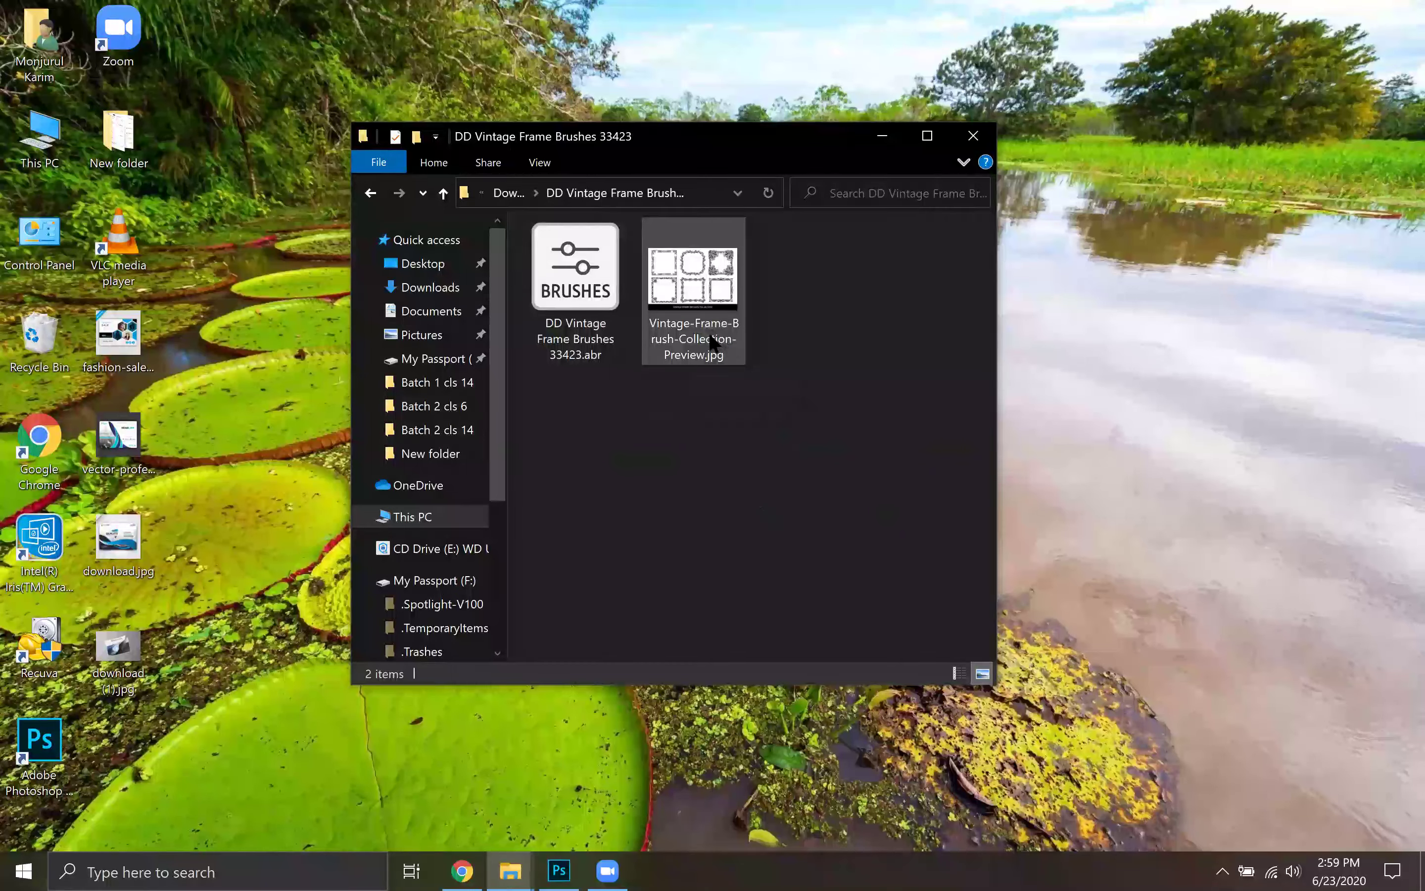
double_click(688, 281)
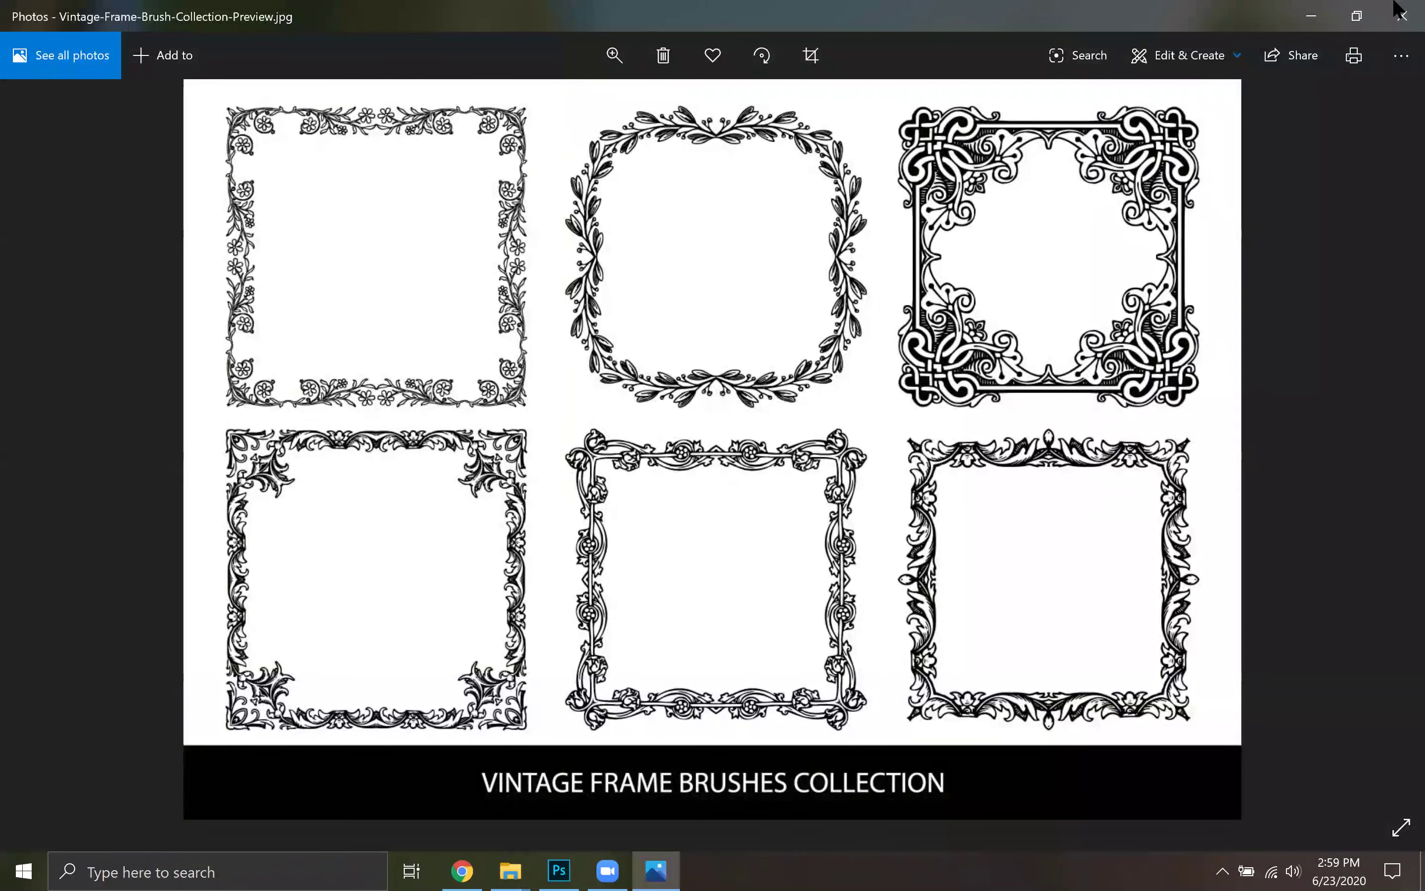
key("alt+F4")
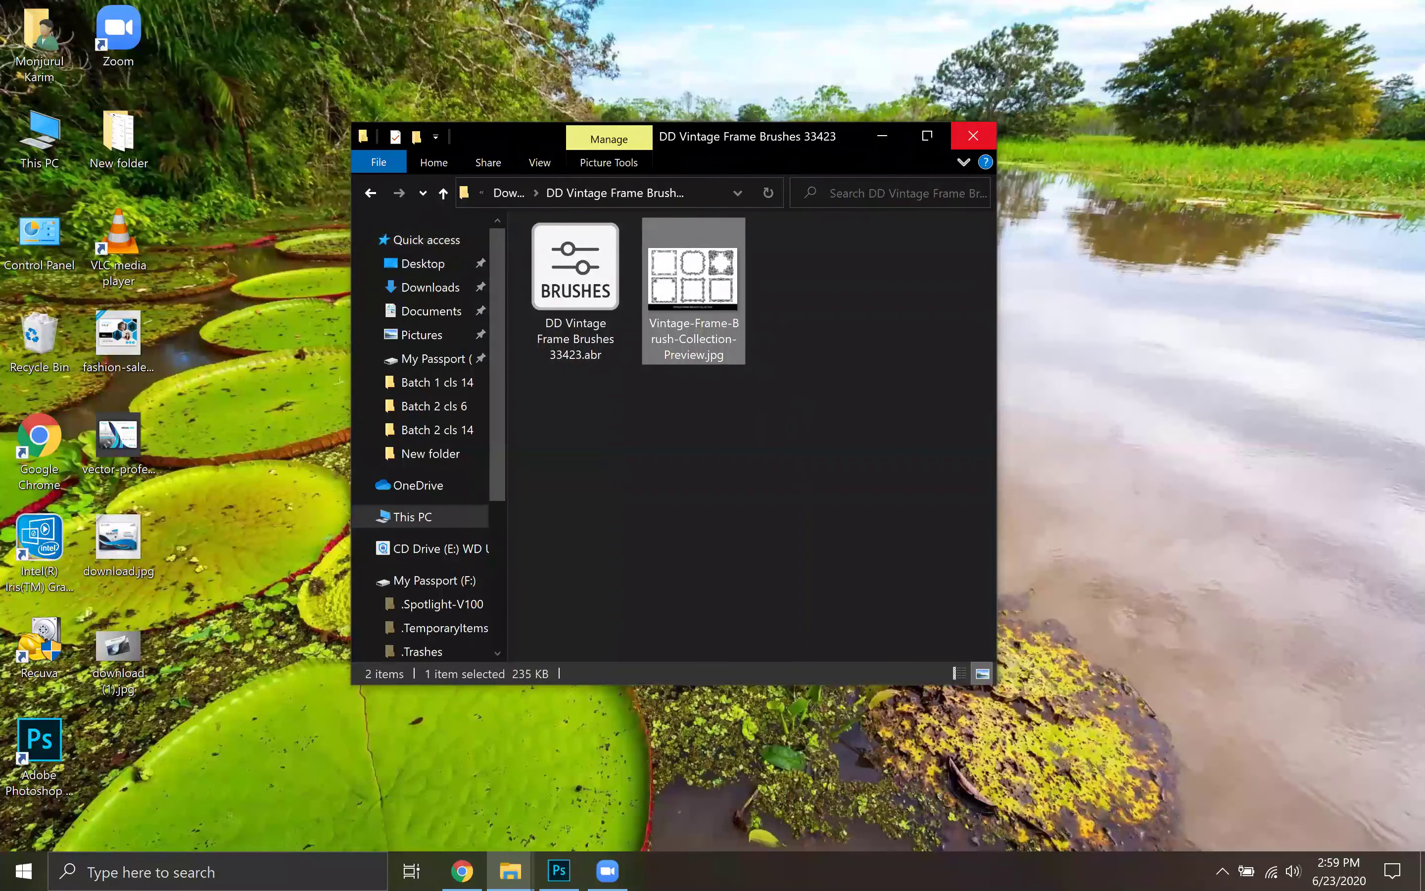
left_click(371, 193)
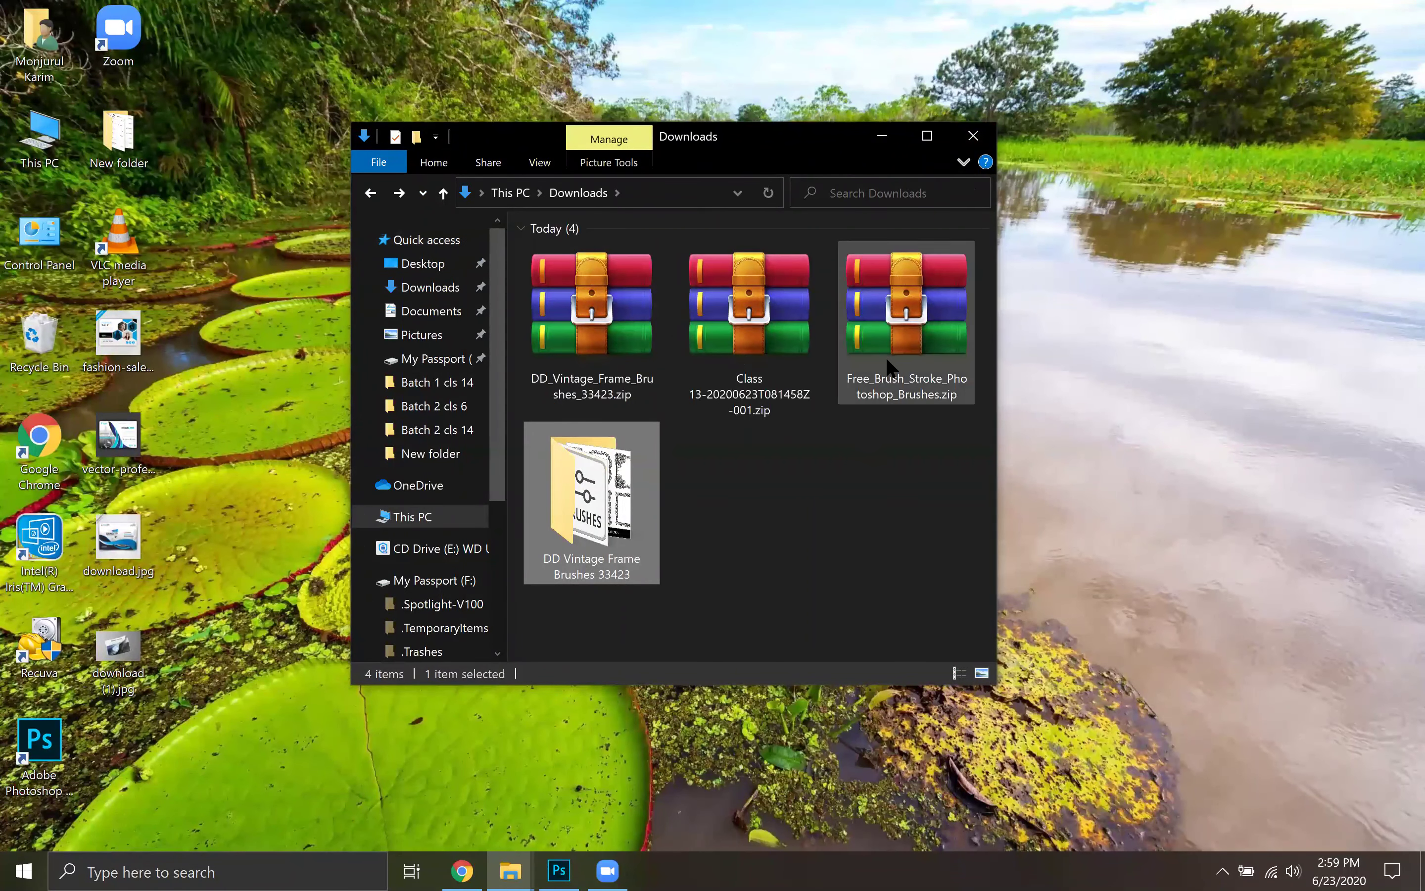
left_click(973, 135)
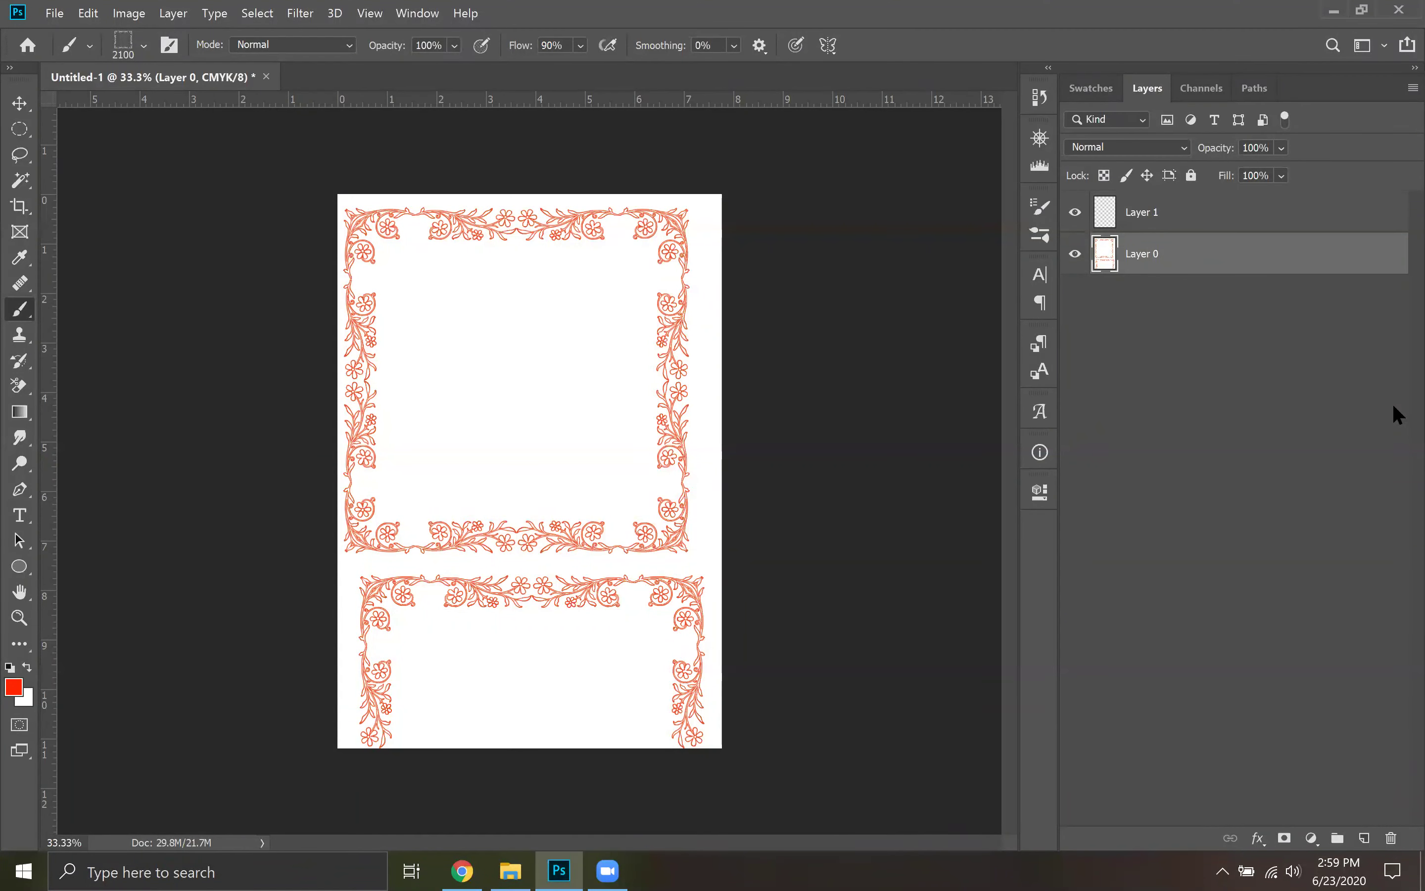
left_click(759, 47)
left_click(828, 46)
left_click(795, 50)
Activate the Custom Shape tool and browse the available custom shapes to the end of the list
left_click(19, 567)
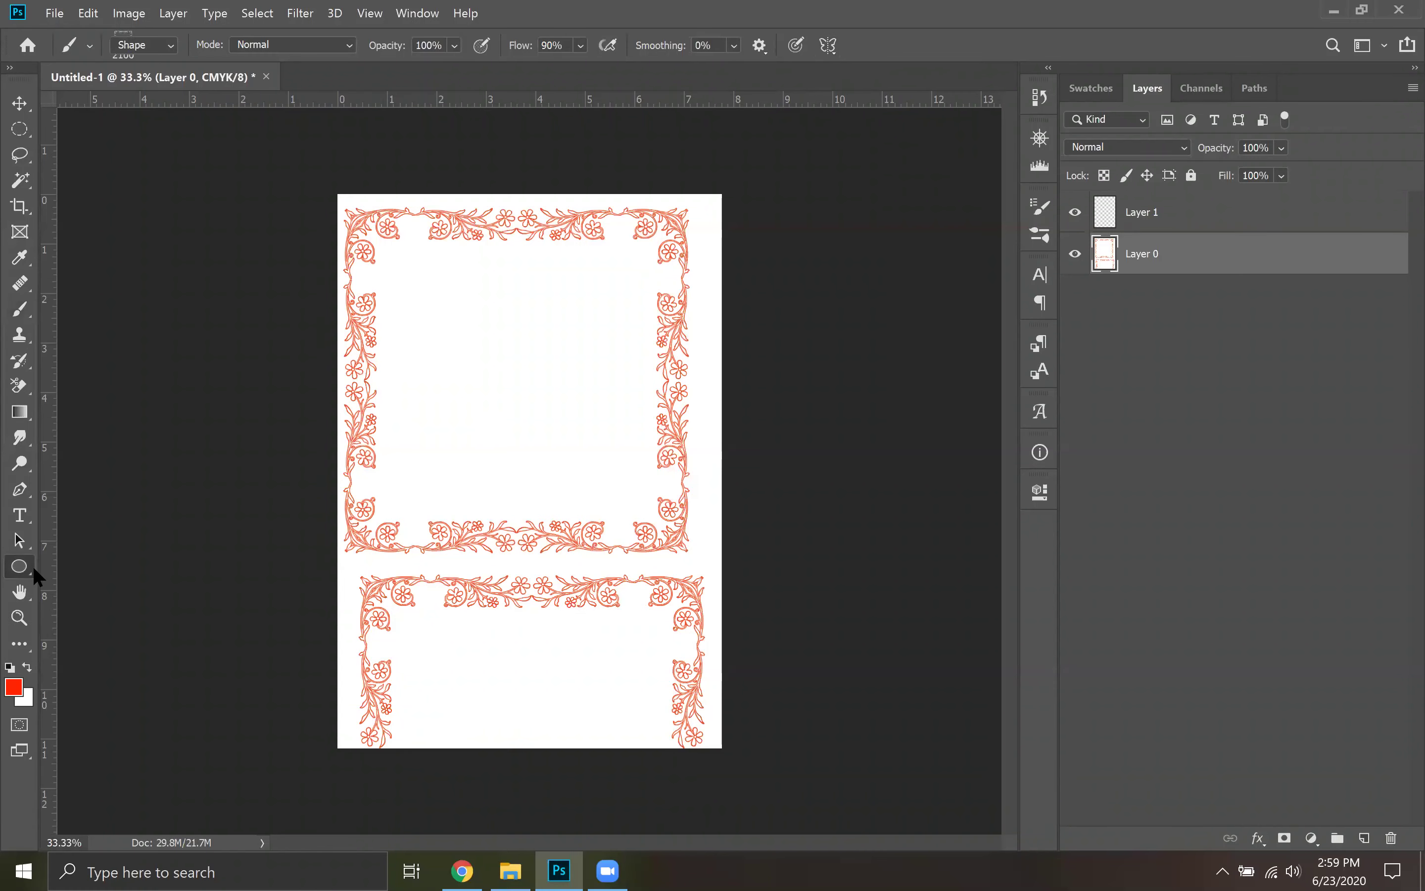
left_click(83, 659)
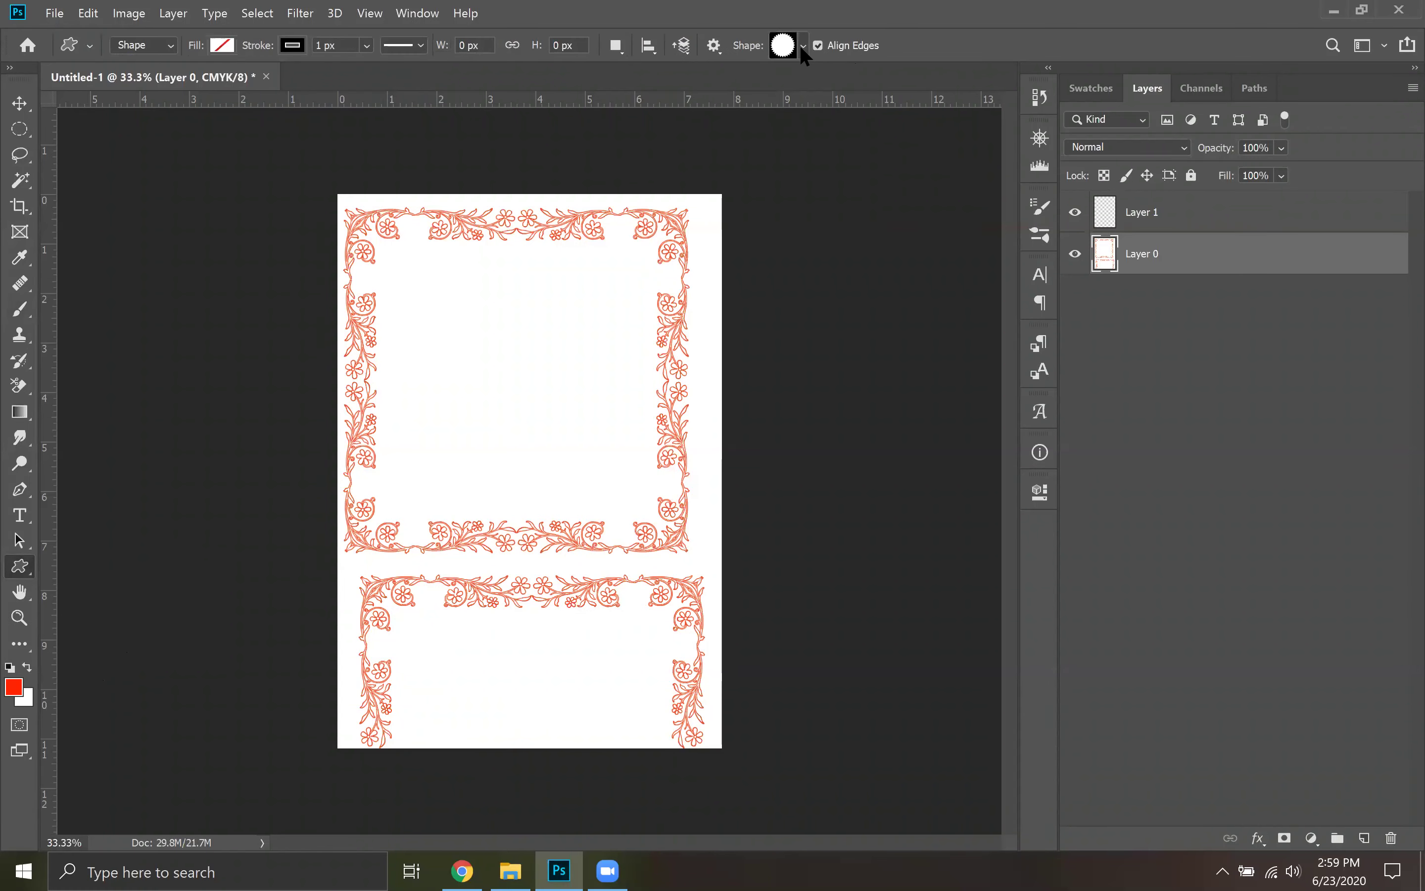
left_click(803, 47)
scroll(780, 471, "down", 4)
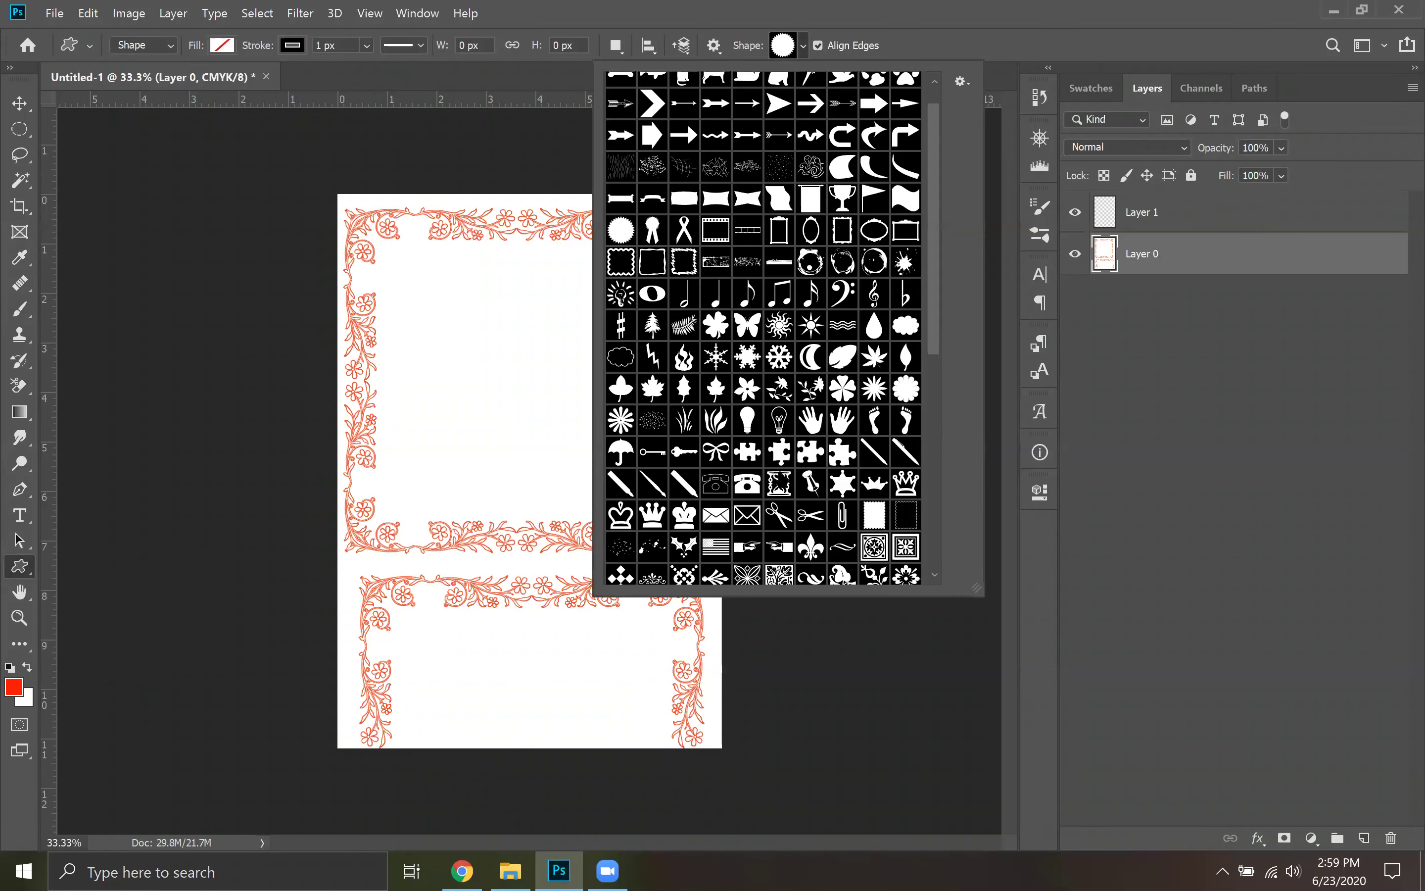
scroll(765, 328, "down", 5)
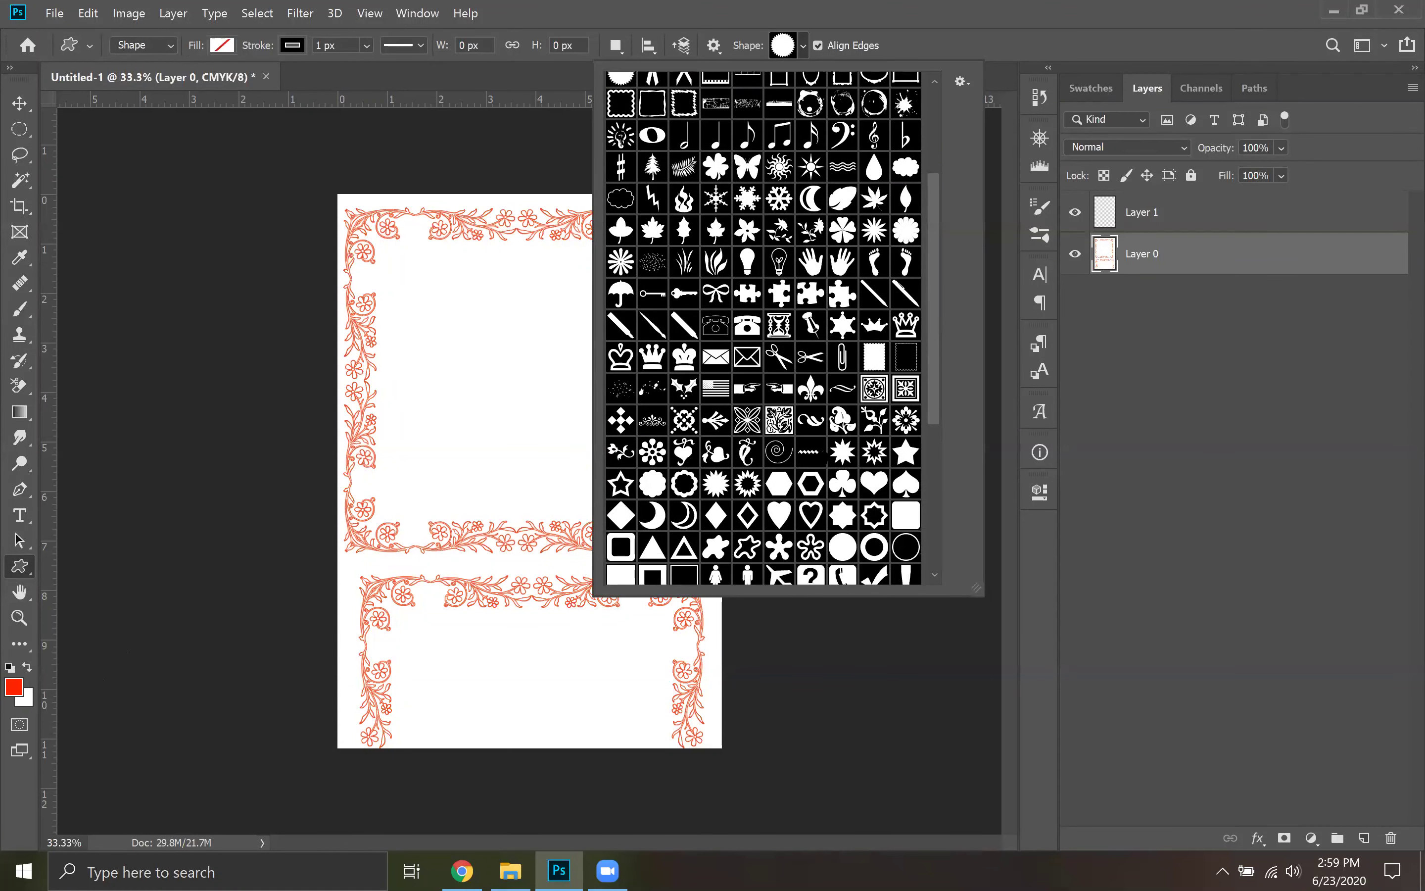
scroll(801, 547, "down", 5)
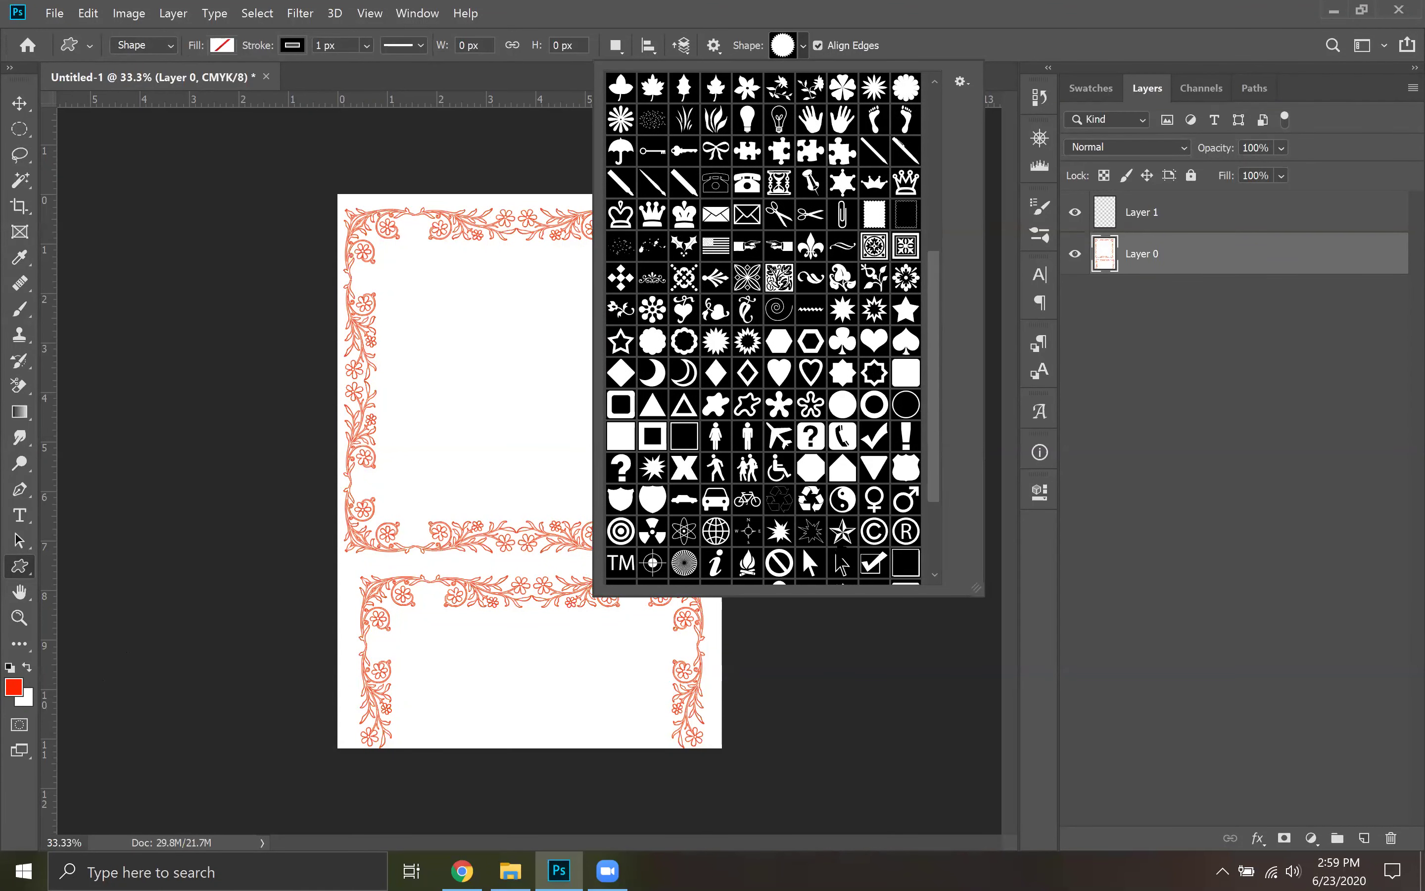
scroll(802, 396, "down", 2)
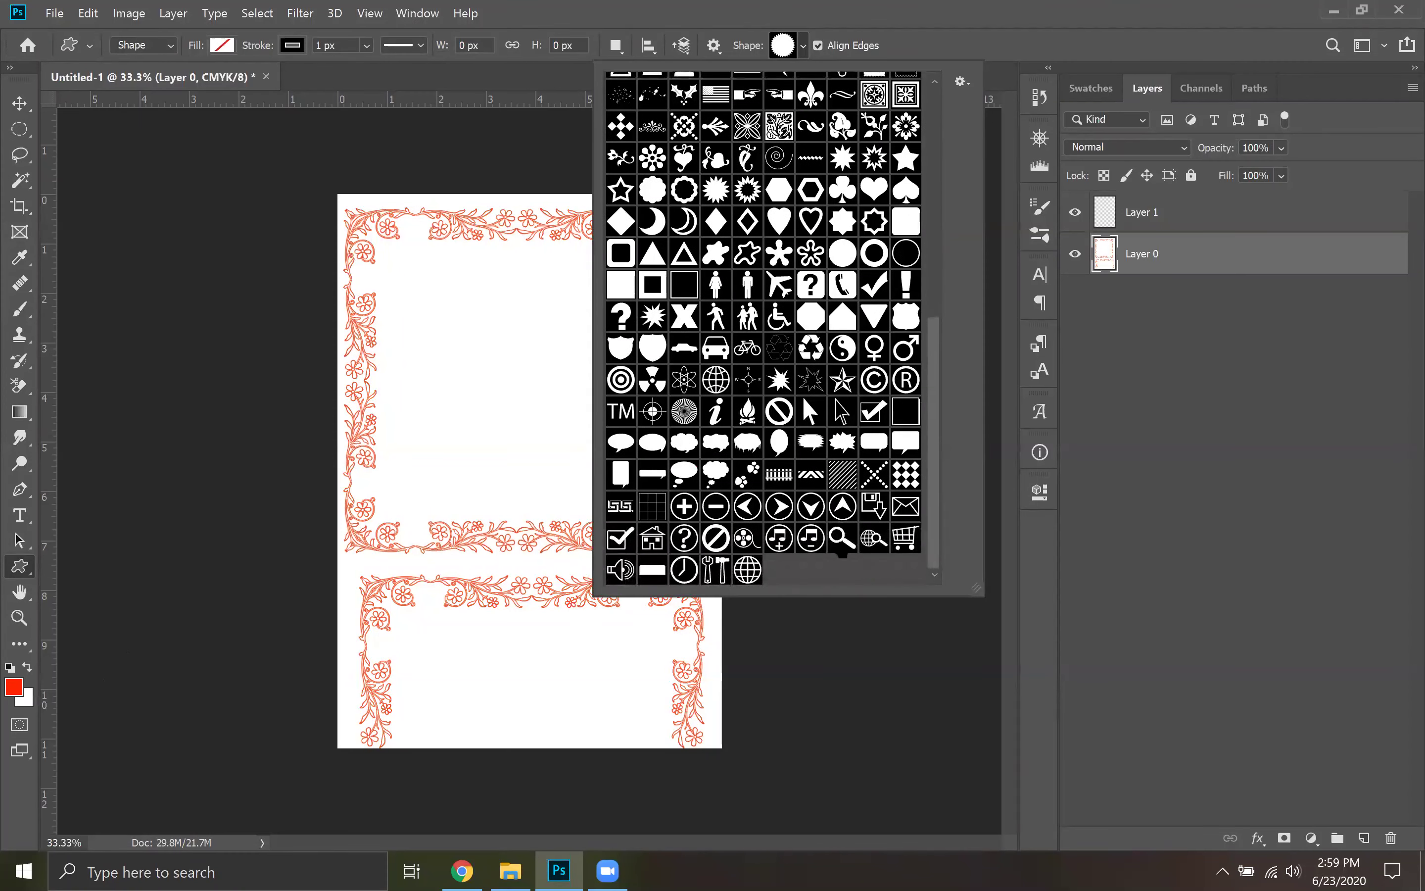
Try to replace the custom shapes with a CSH file from the DD Vintage Frame Brushes 33423 folder in Downloads
left_click(961, 82)
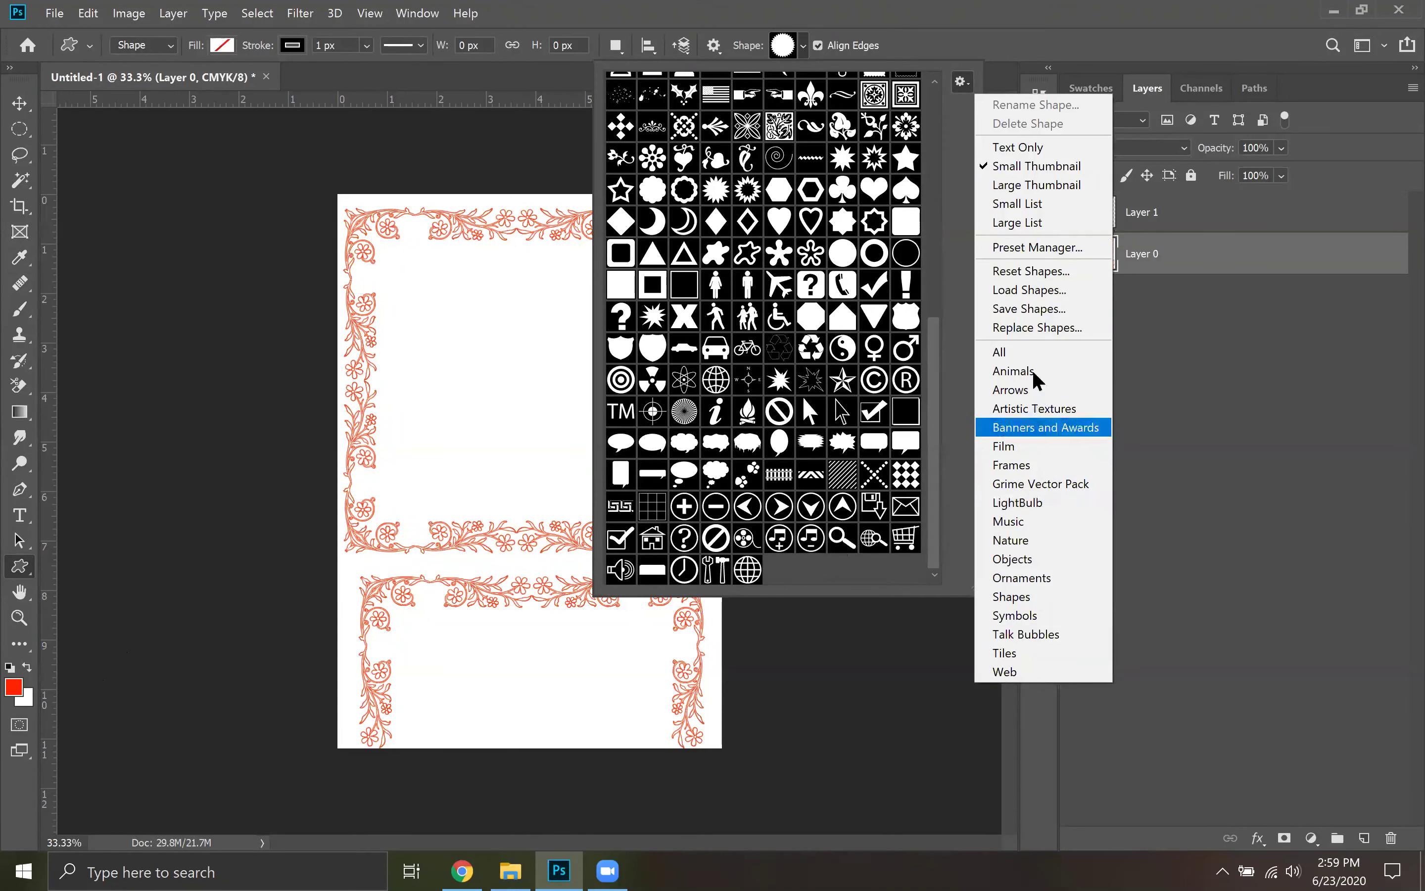
left_click(1043, 329)
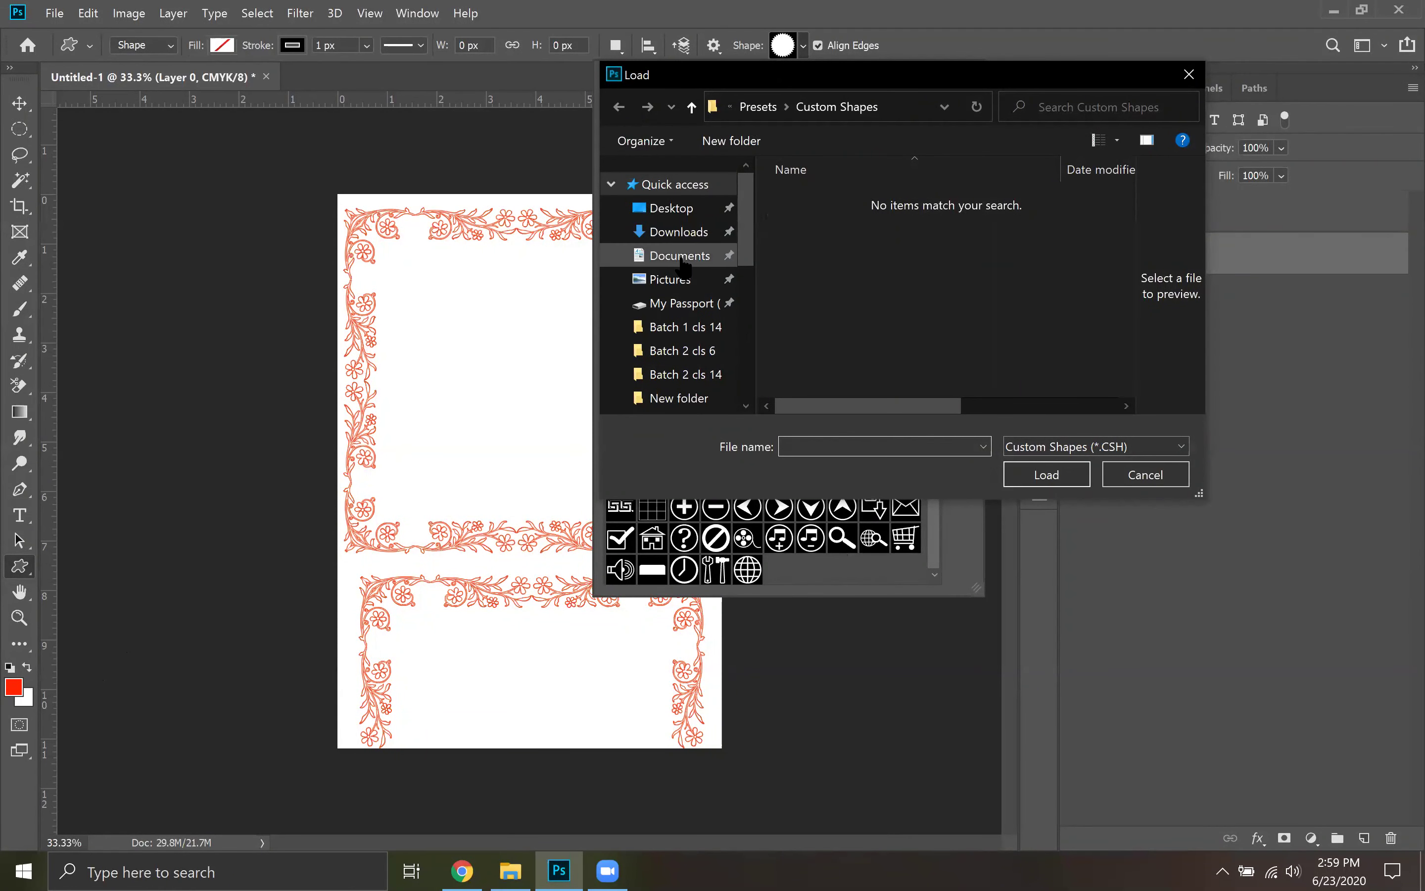
left_click(678, 231)
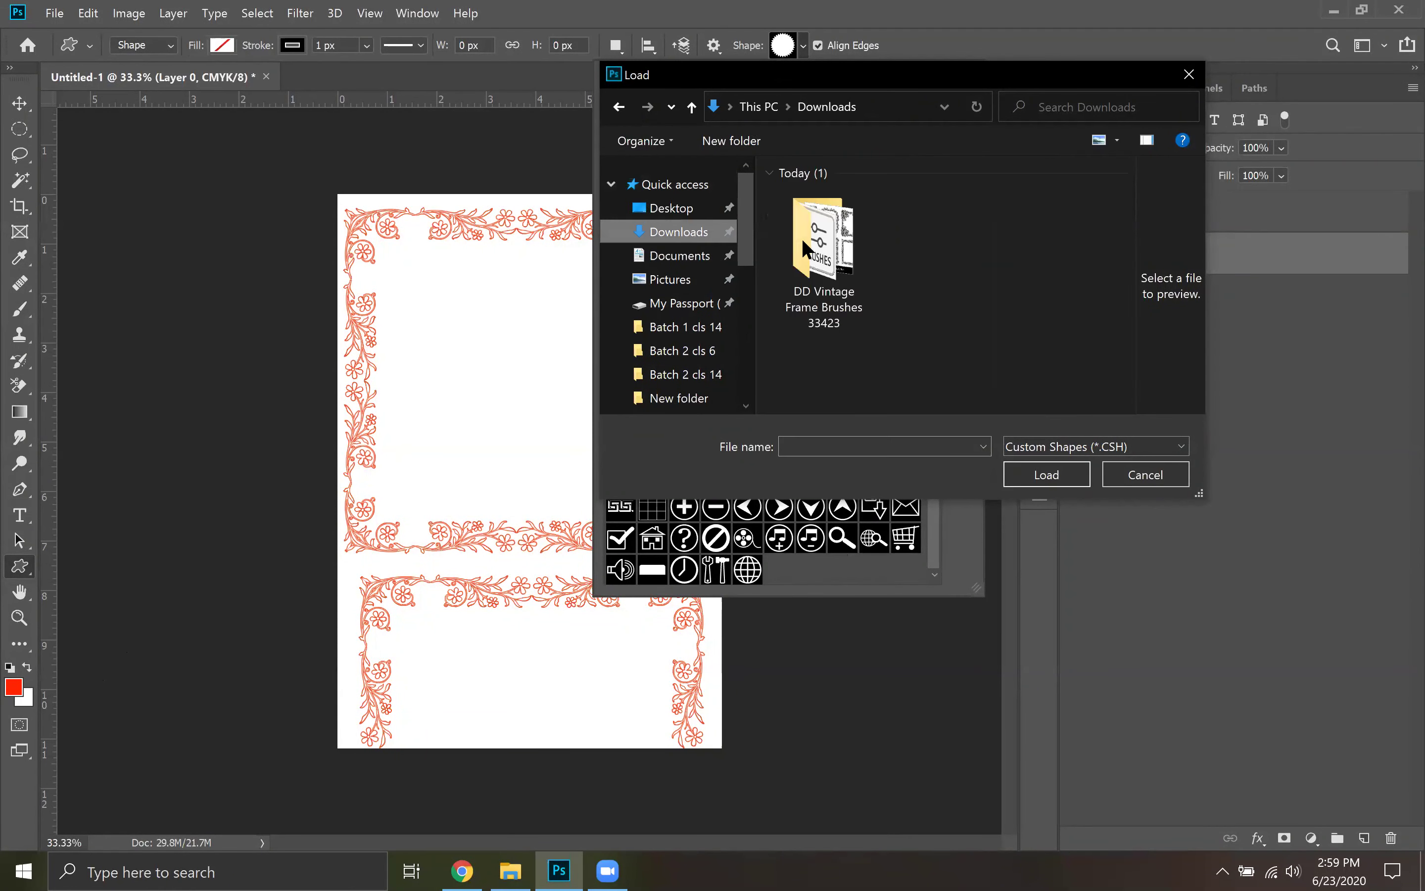
left_click(834, 250)
left_click(1052, 476)
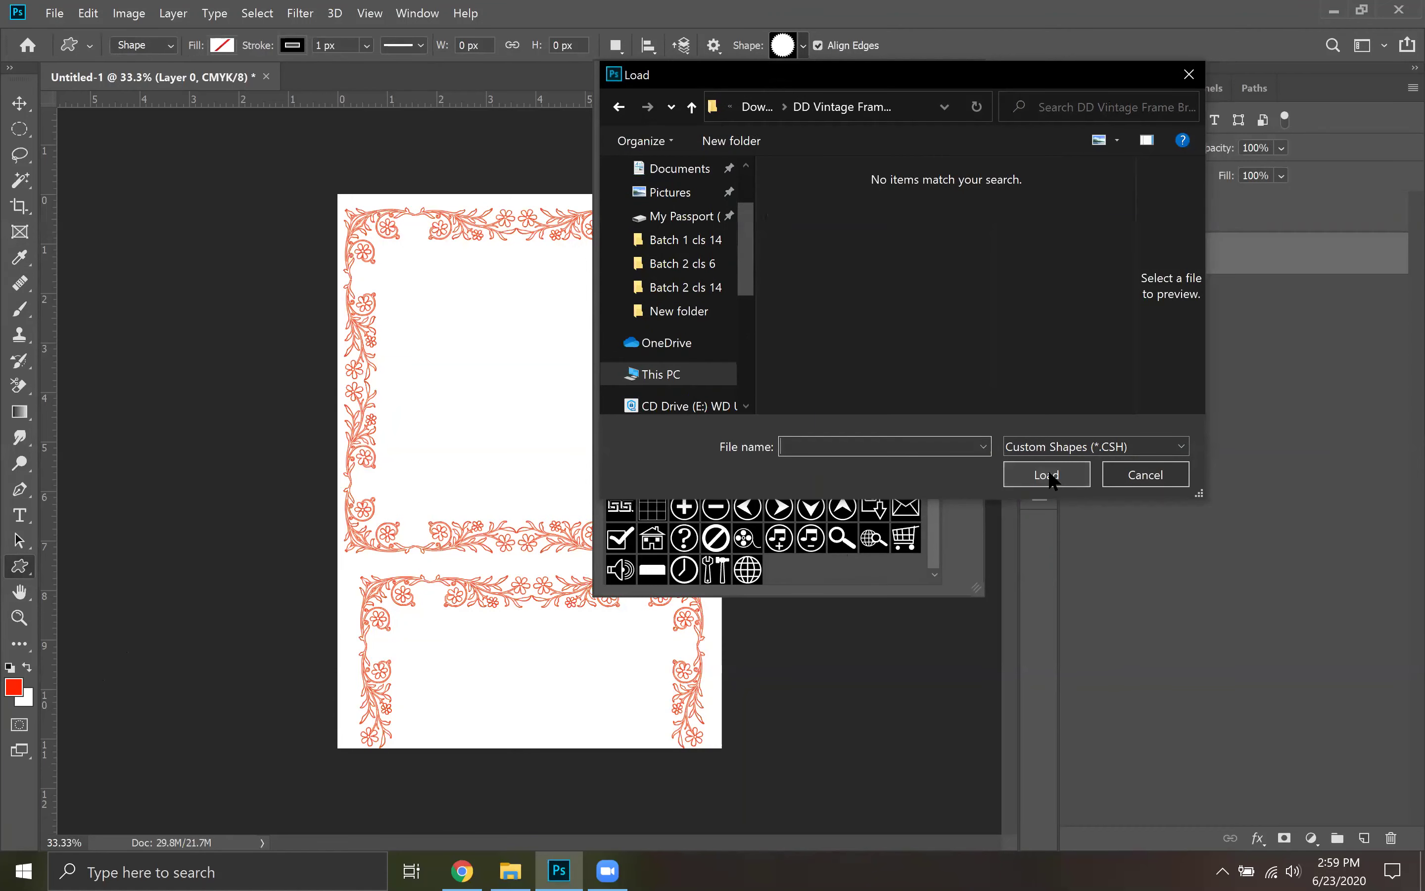
left_click(1140, 476)
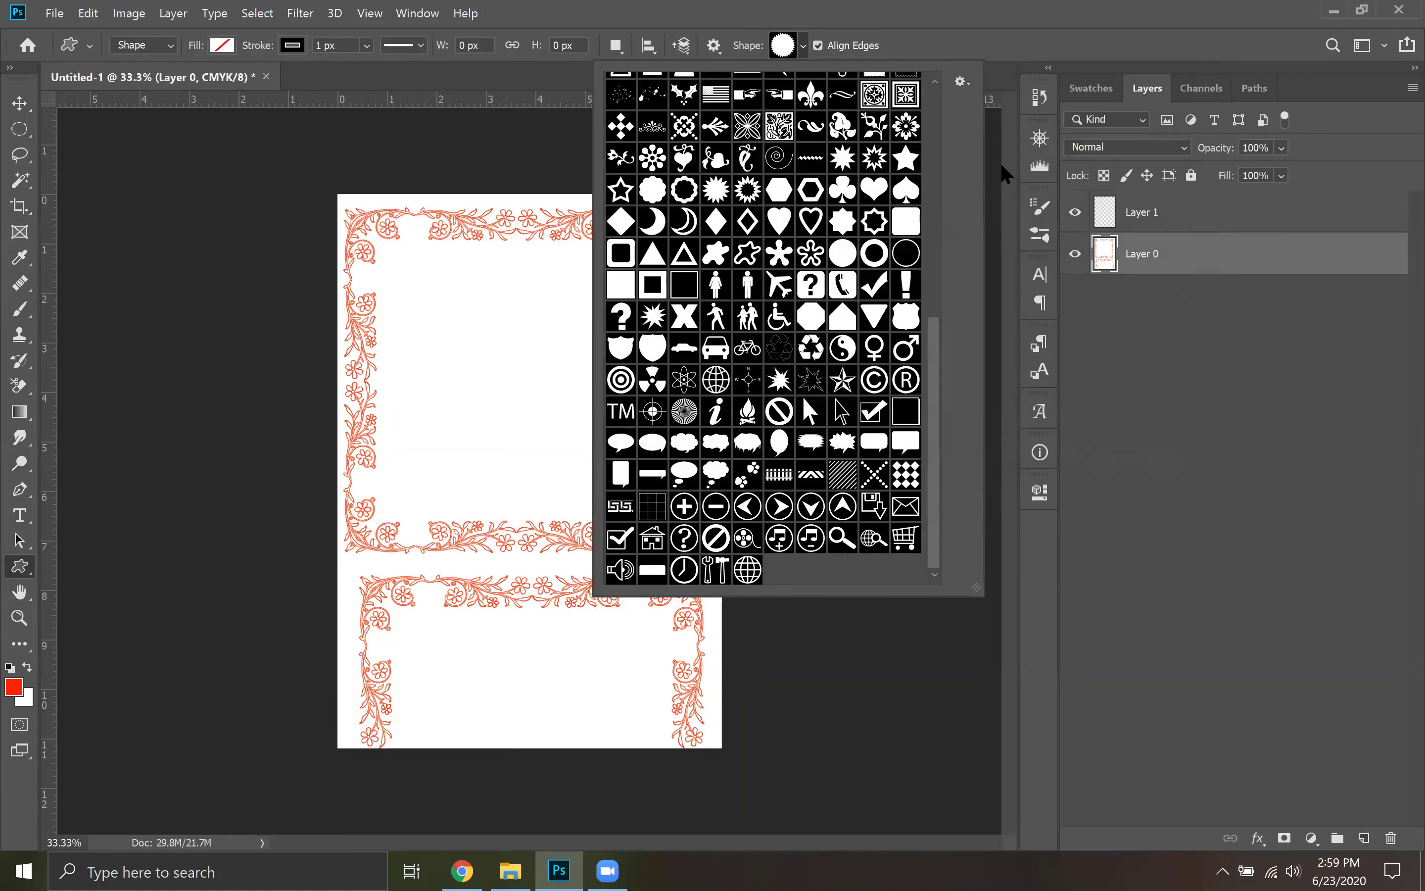
scroll(903, 284, "up", 3)
scroll(902, 284, "up", 3)
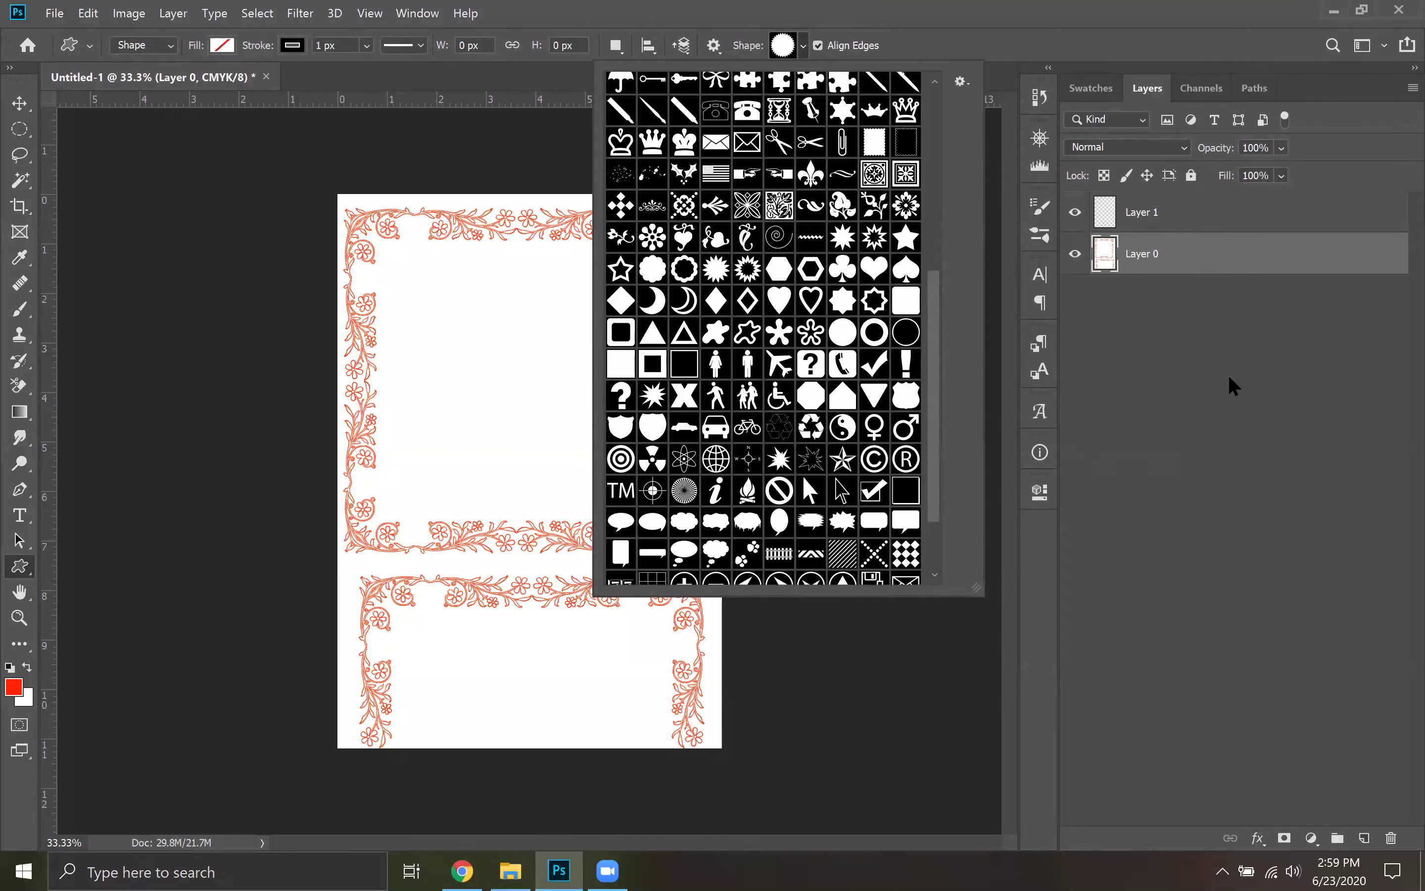
left_click(1227, 384)
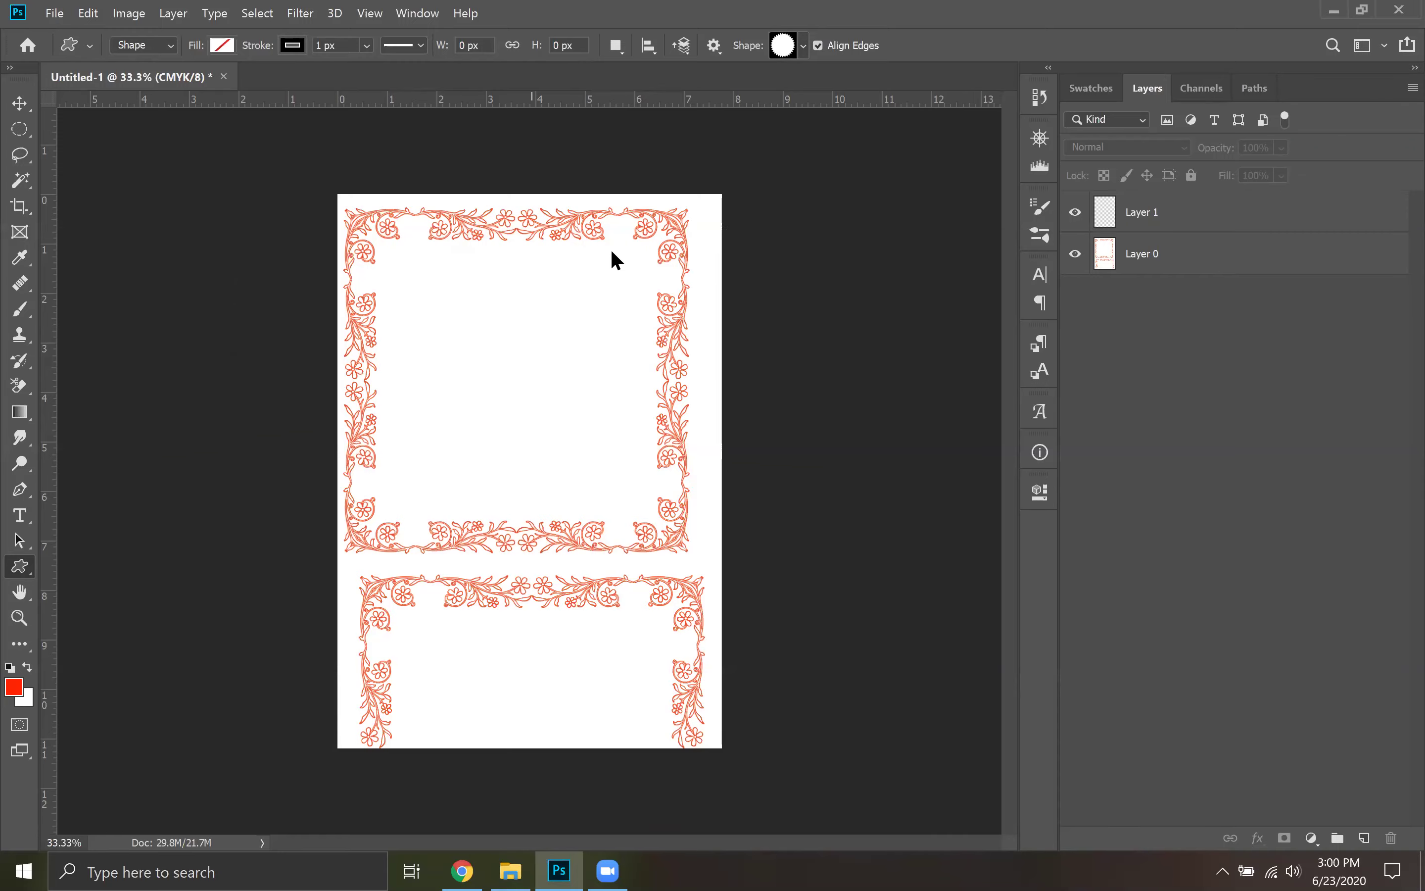
Close the remaining File Explorer window and select Layer 1 in the Photoshop document
key("alt+Tab")
key("alt+F4")
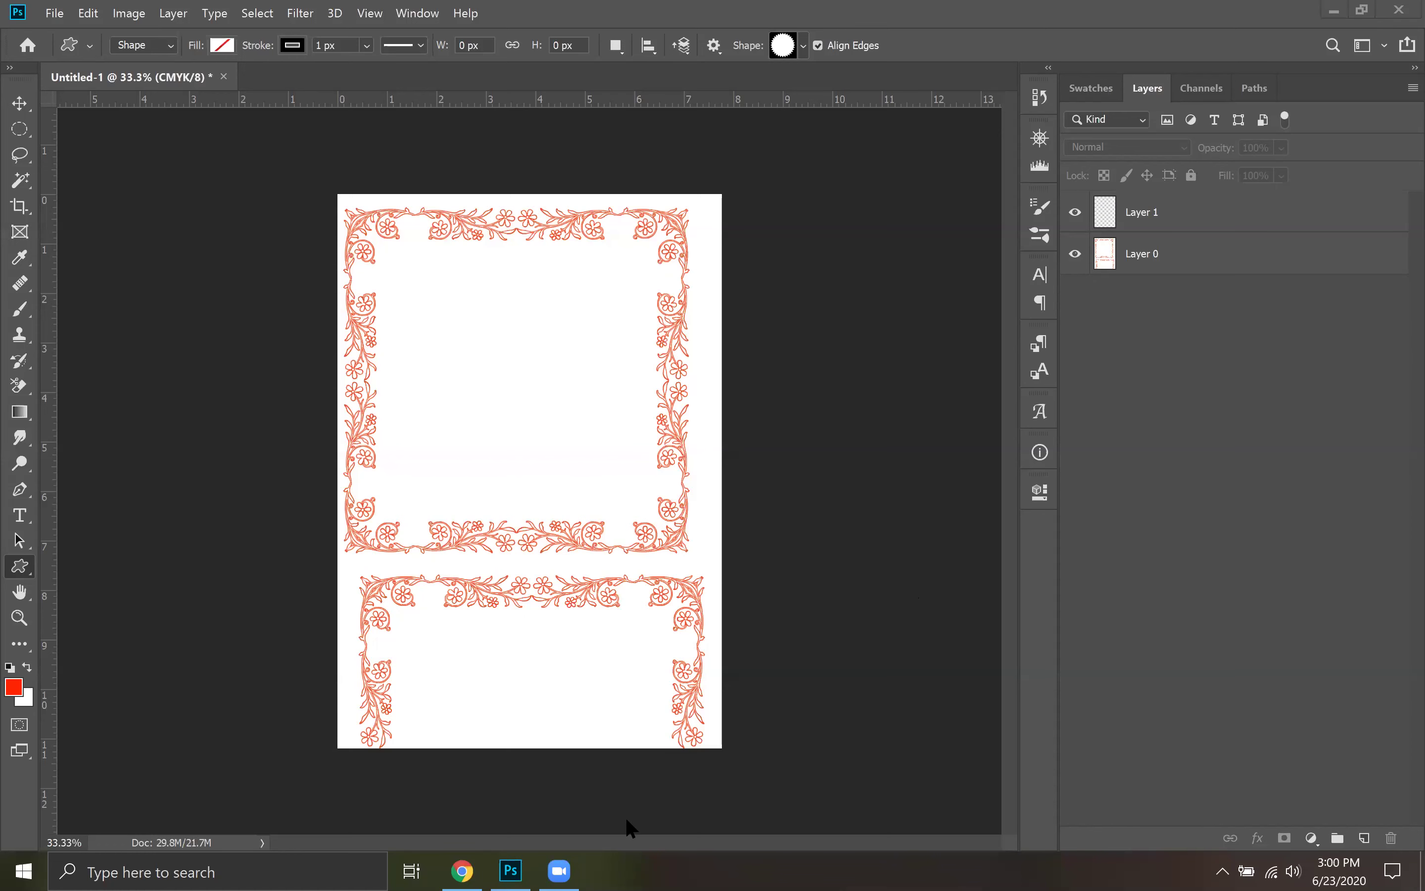
key("super+d")
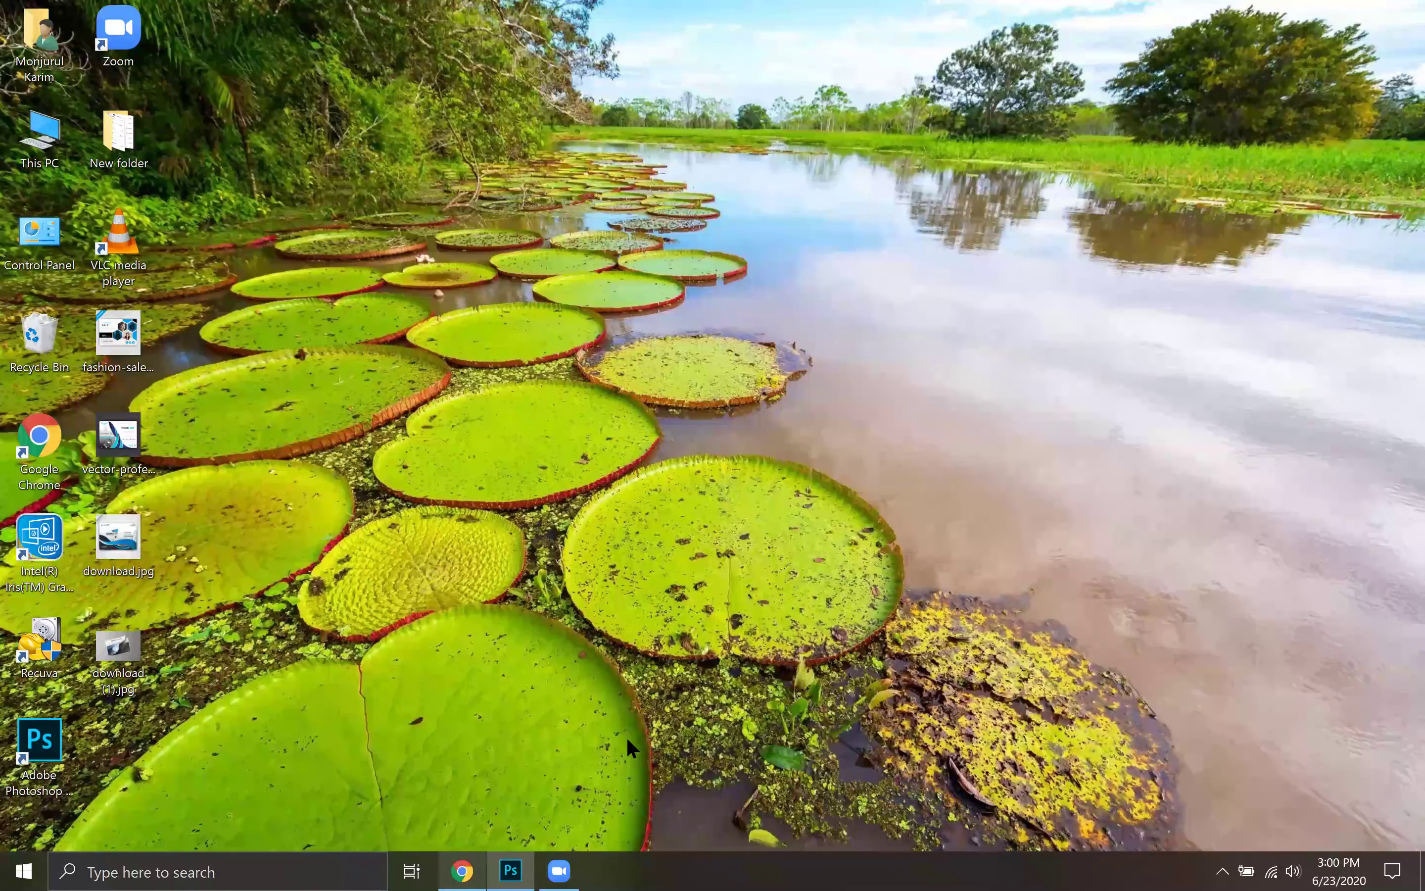
key("super+d")
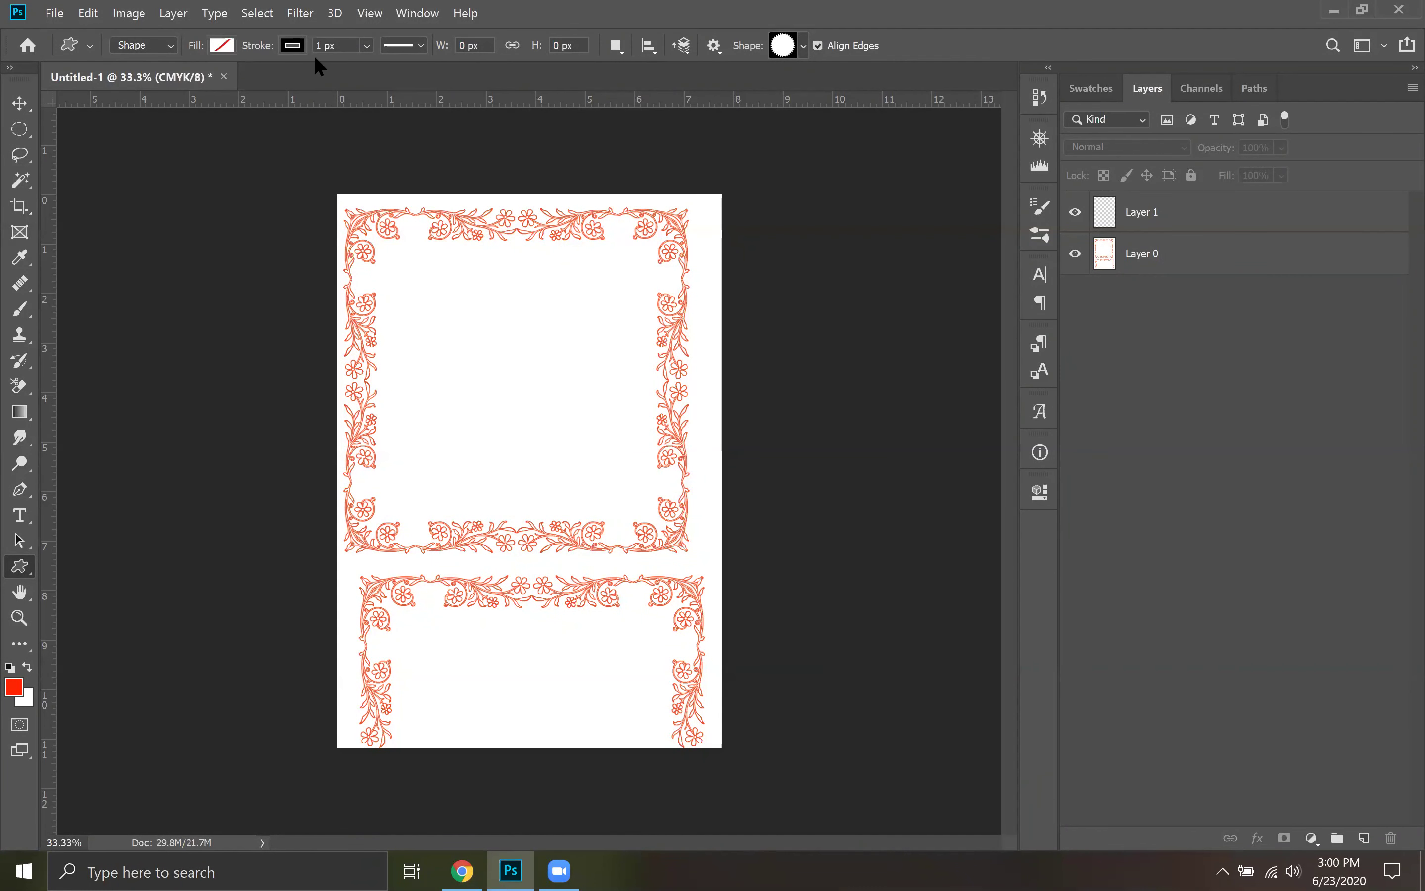
left_click(1181, 223)
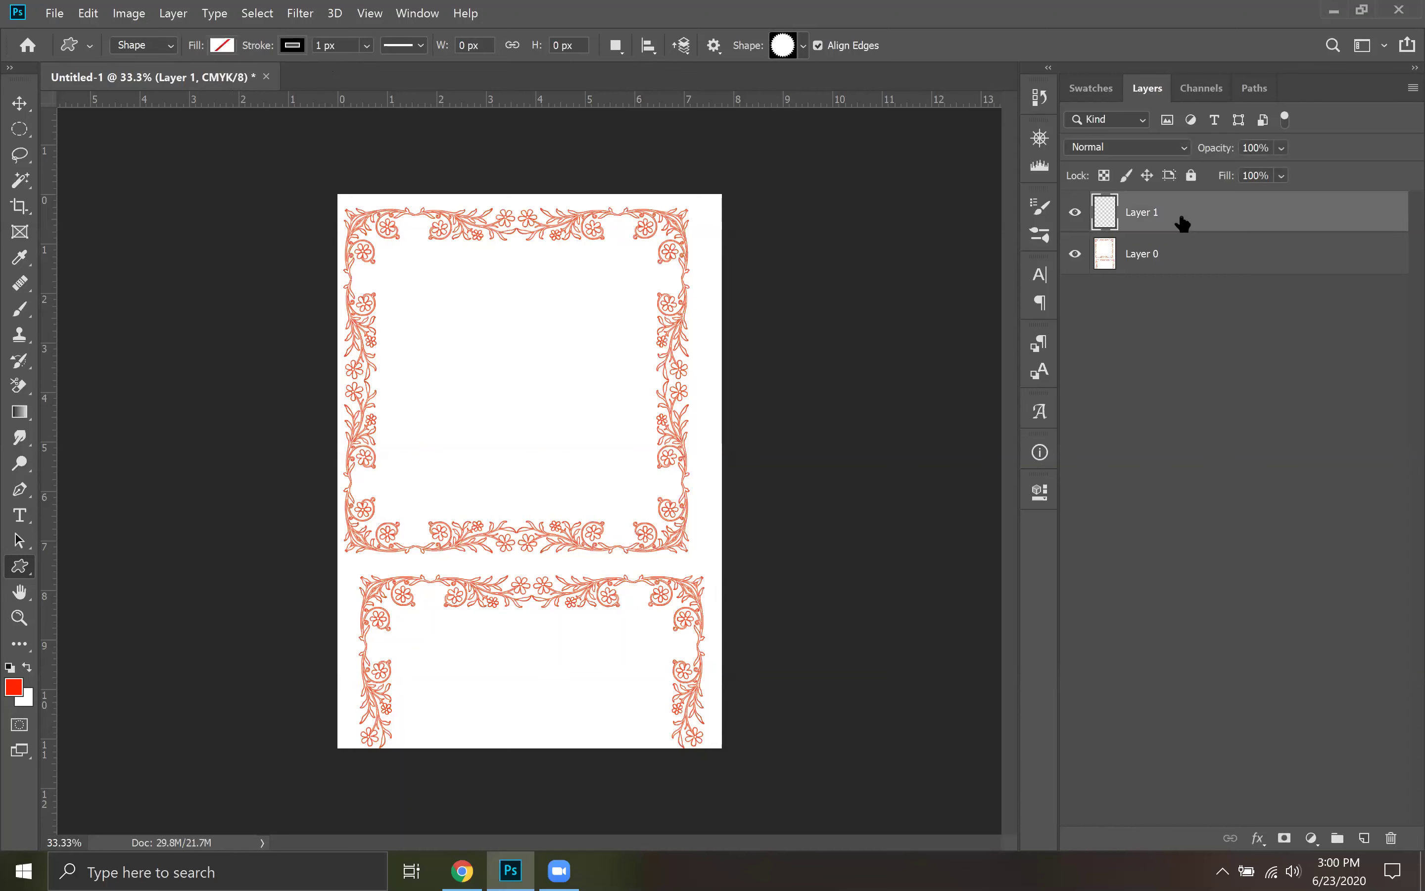
Add a new layer, delete Layer 1 and Layer 0, and fill the new layer with the white background color
left_click(1366, 837)
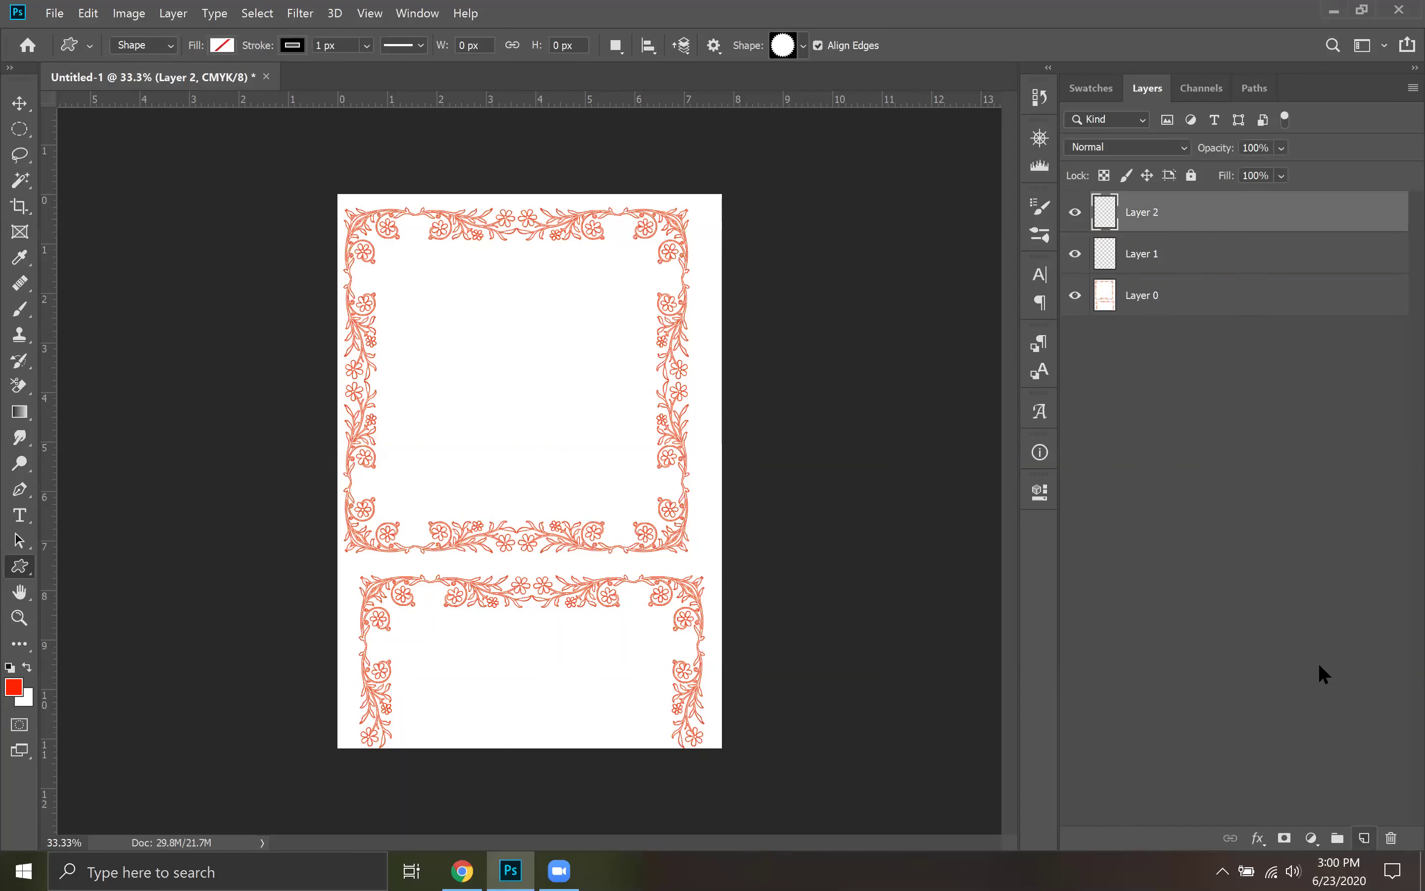
left_click(1185, 255)
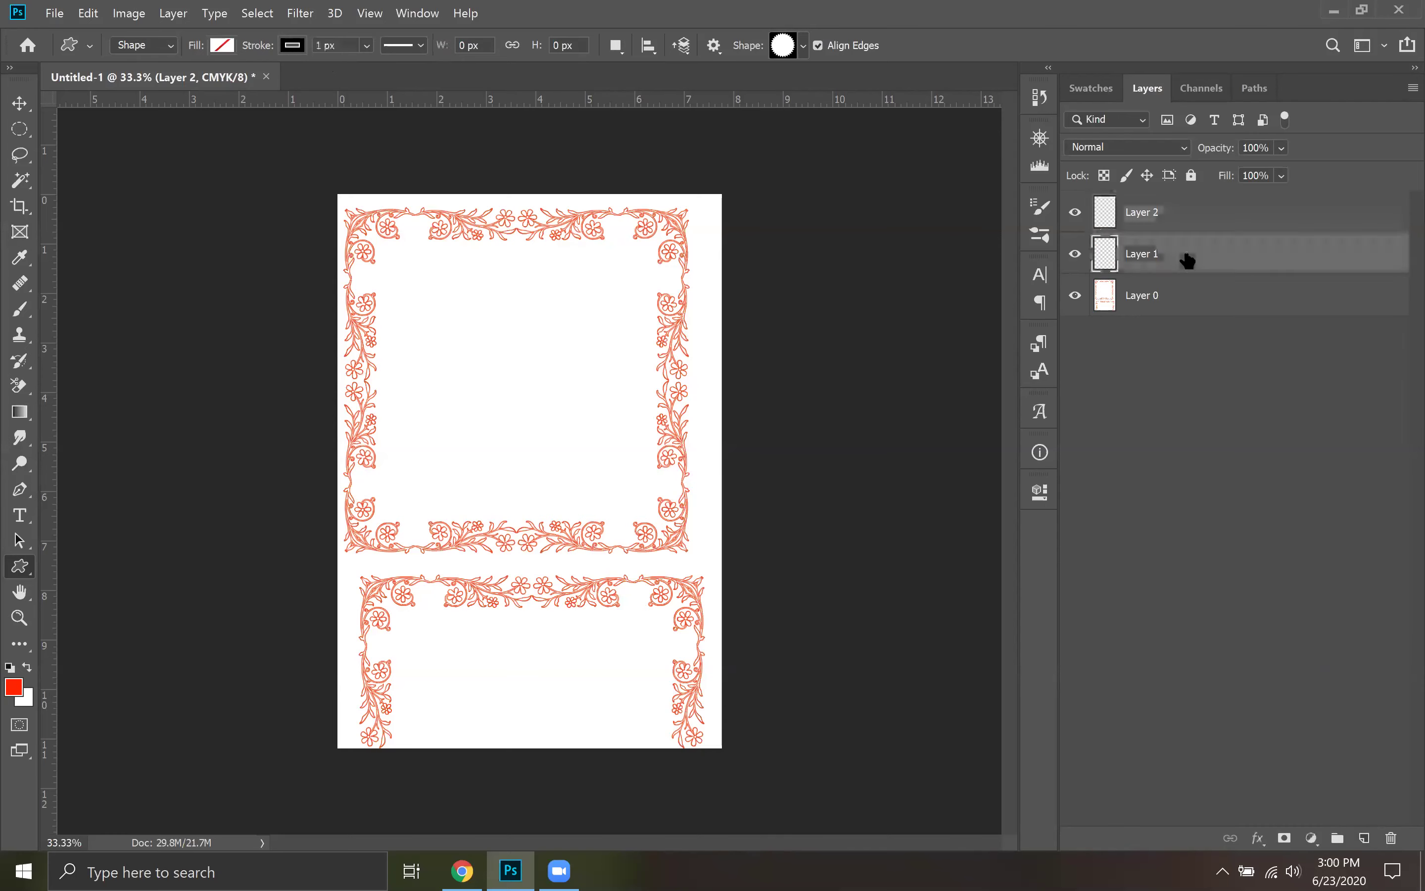
key("Delete")
key("Delete")
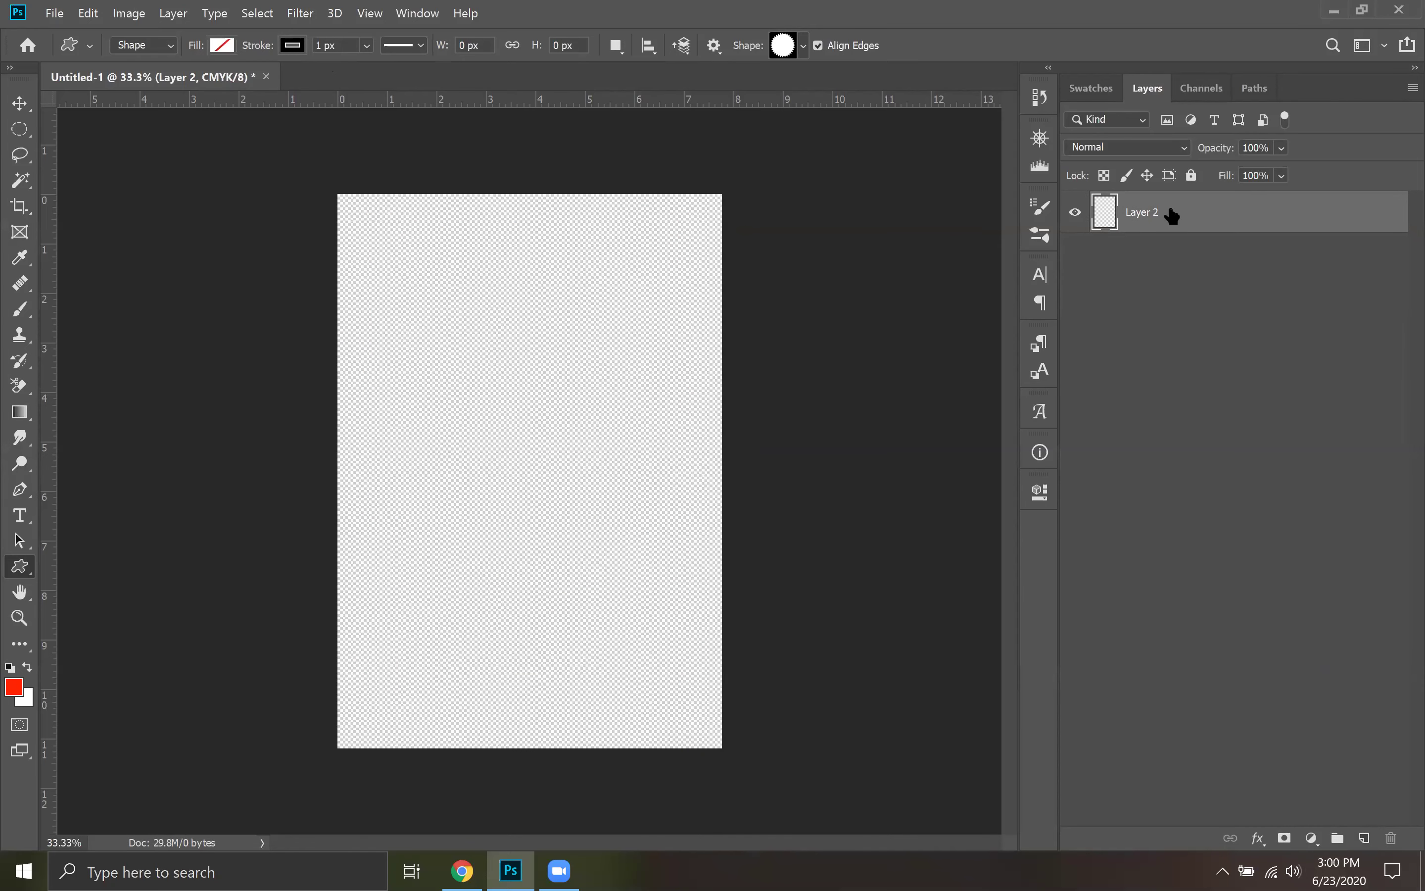
key("ctrl+BackSpace")
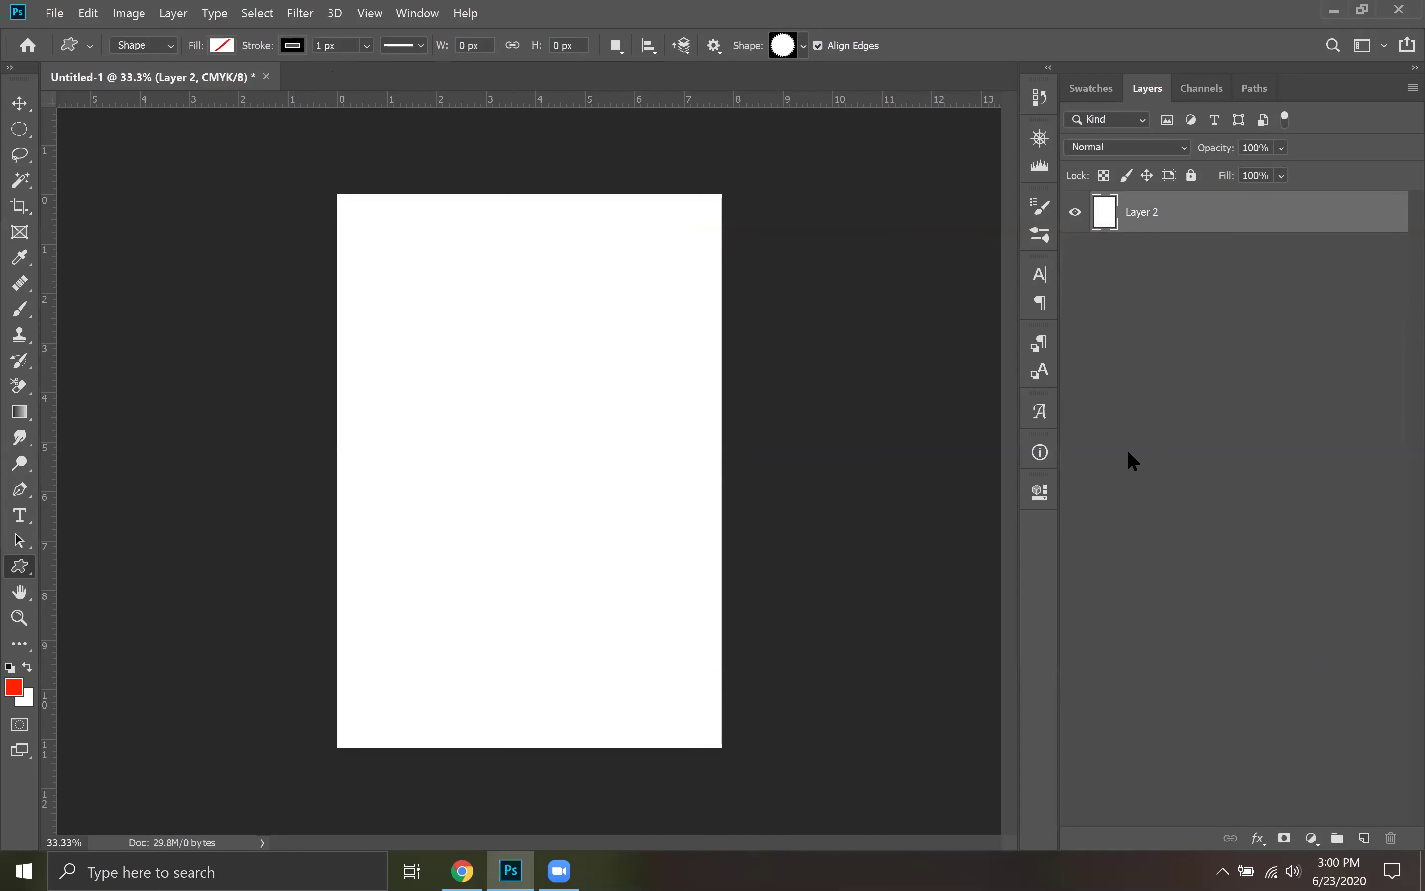
Activate the Brush tool, pick the Soft Round preset from General Brushes, and shrink the brush picker
left_click(20, 308)
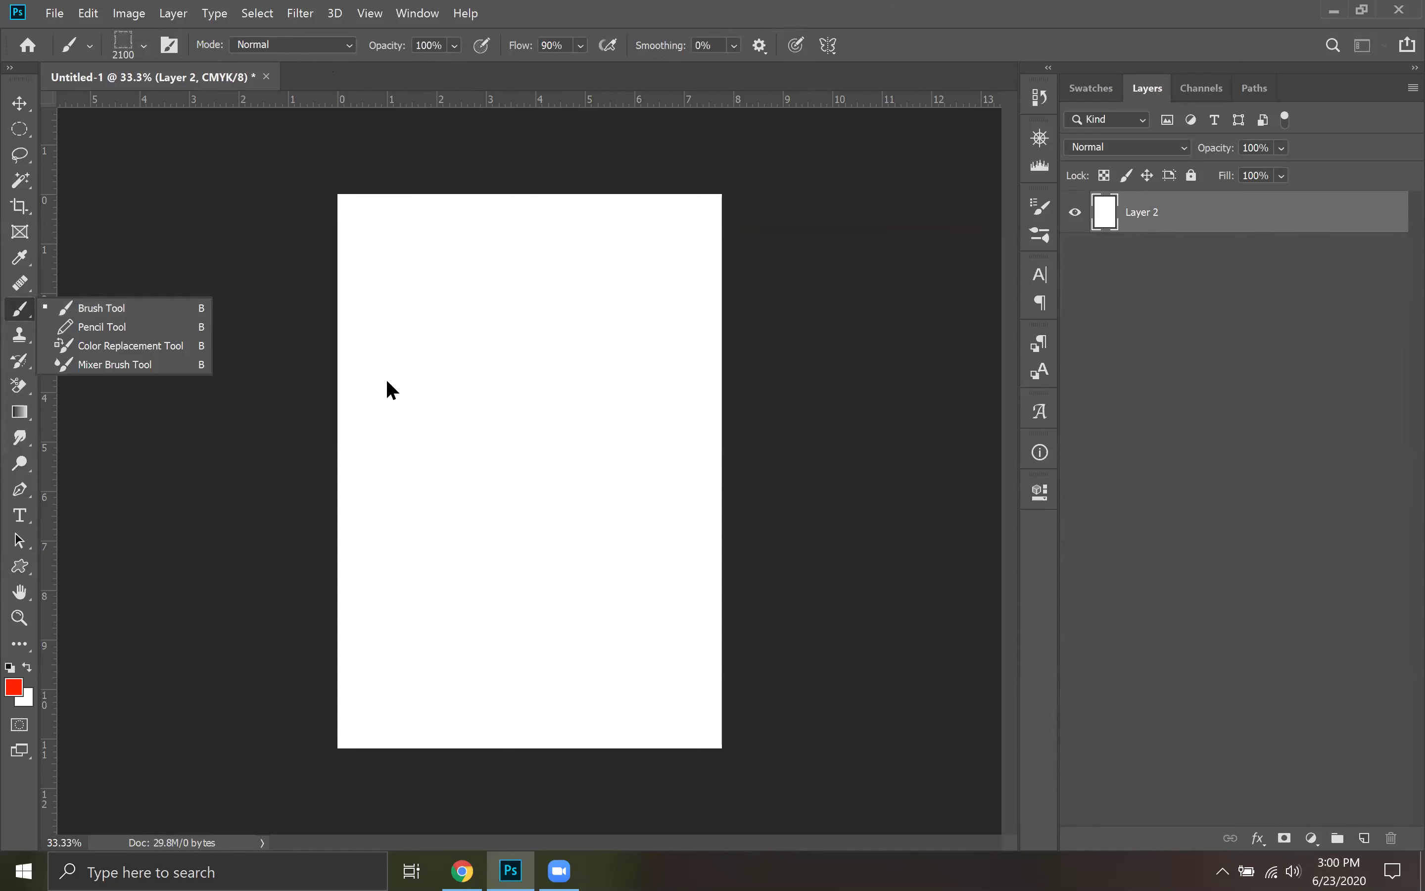
left_click(143, 44)
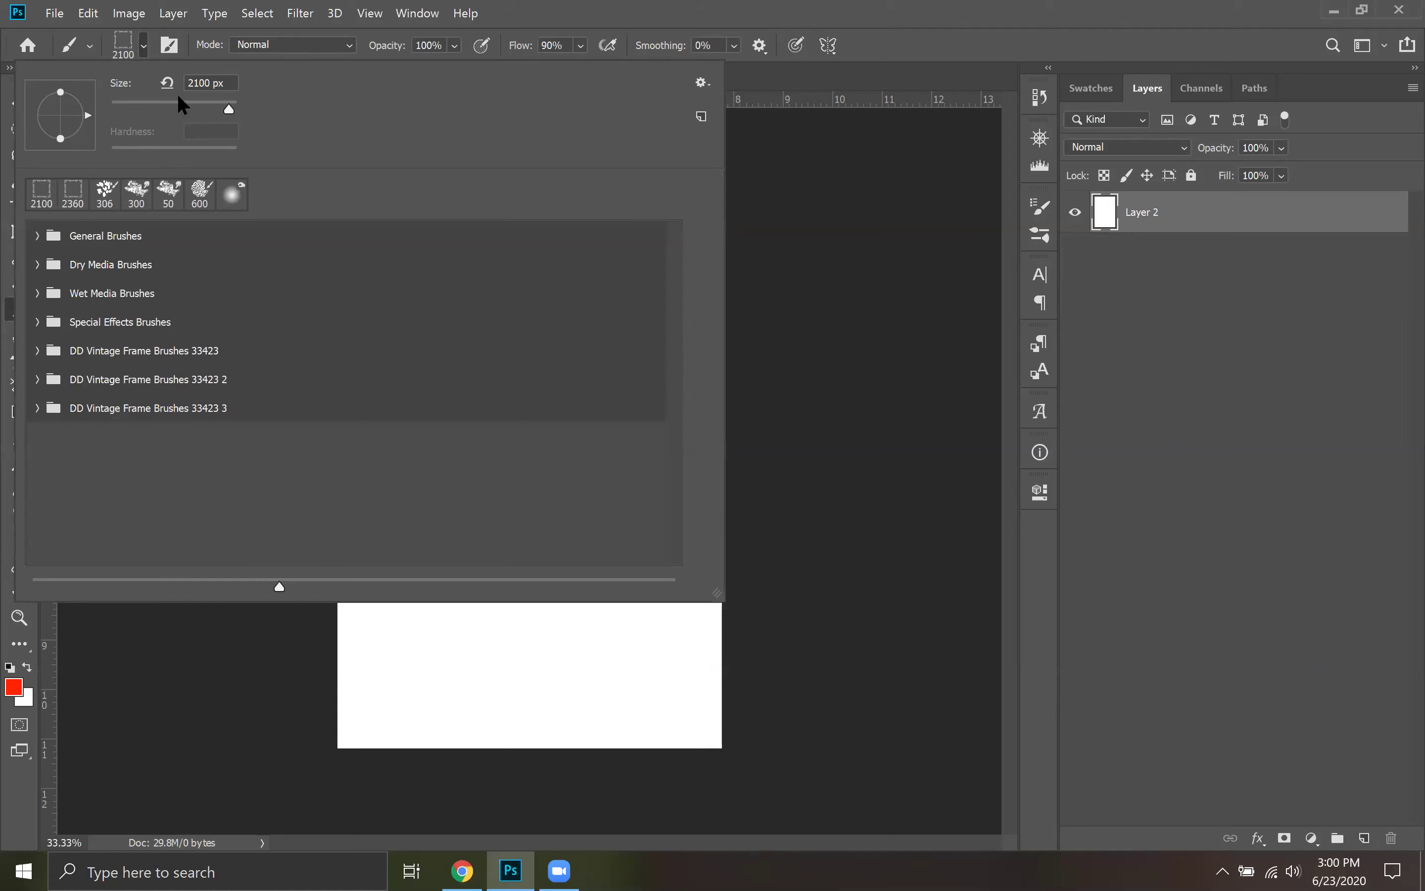
left_click(37, 235)
left_click(137, 282)
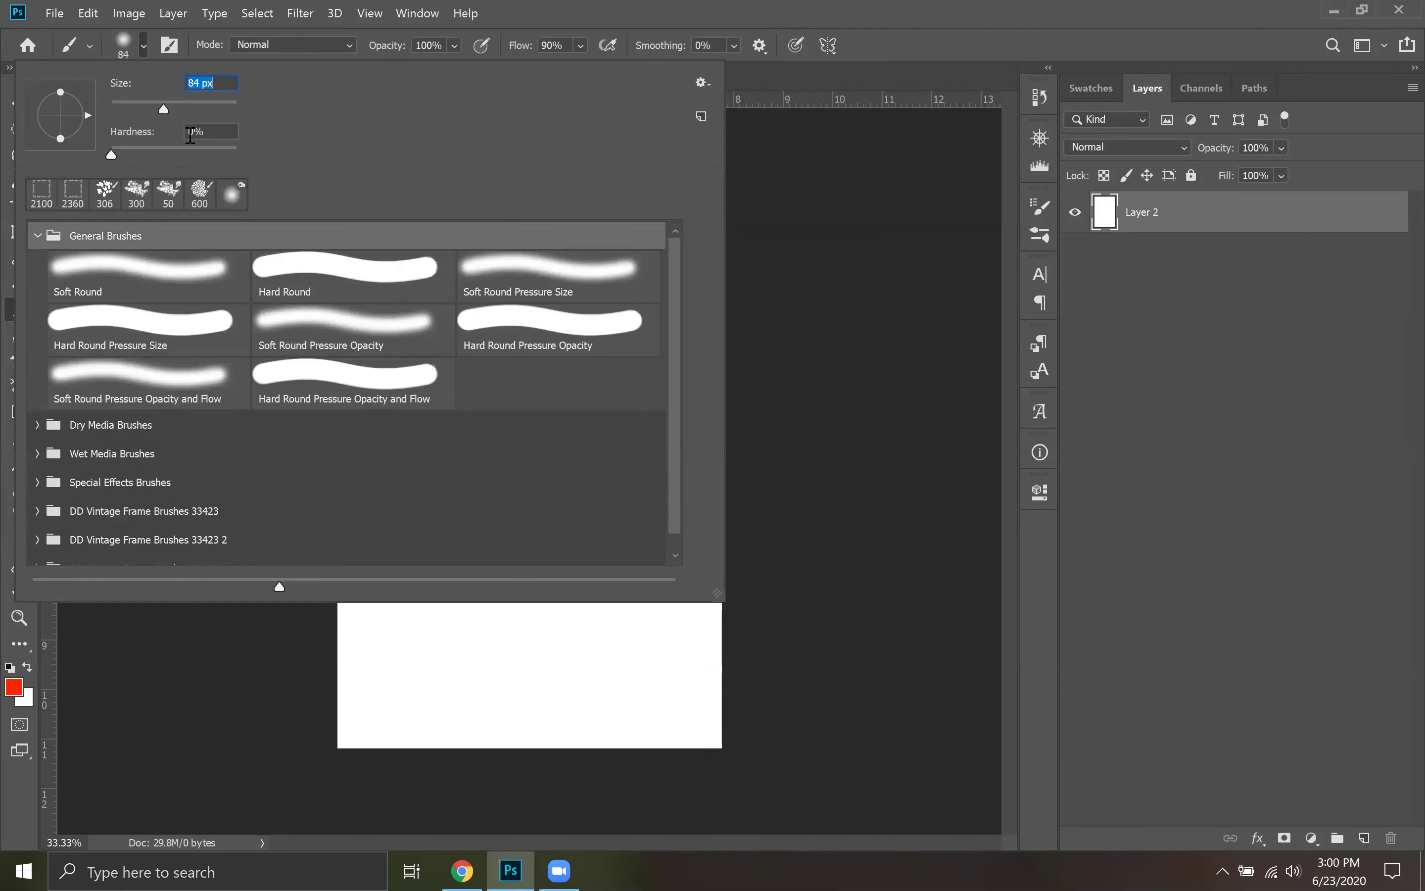
left_click_drag(673, 549, 329, 353)
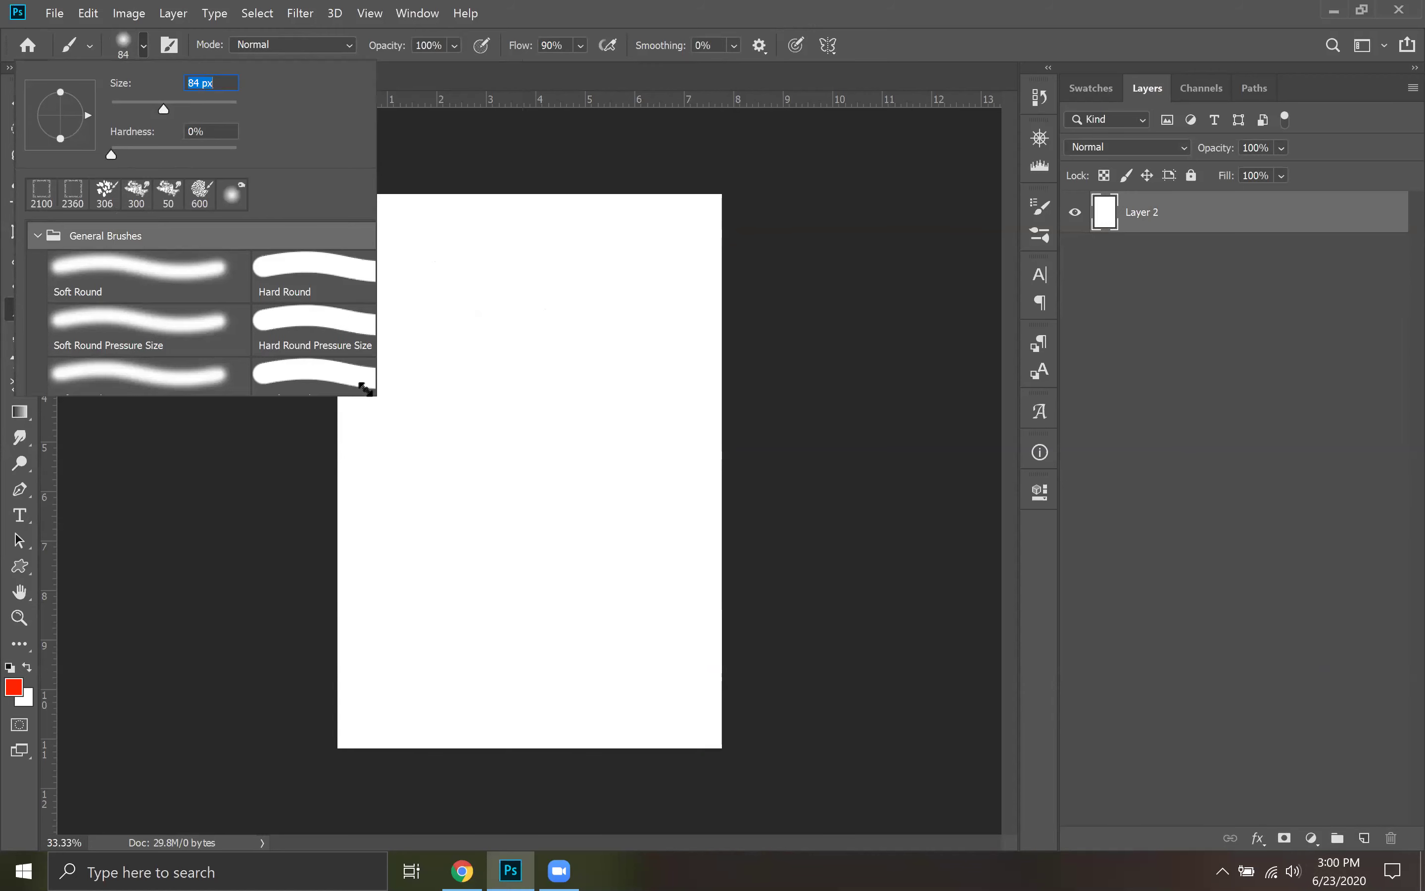
Delete the duplicate brush groups DD Vintage Frame Brushes 33423 2 and 33423 3, and close the brush picker
scroll(243, 300, "down", 2)
scroll(244, 299, "down", 5)
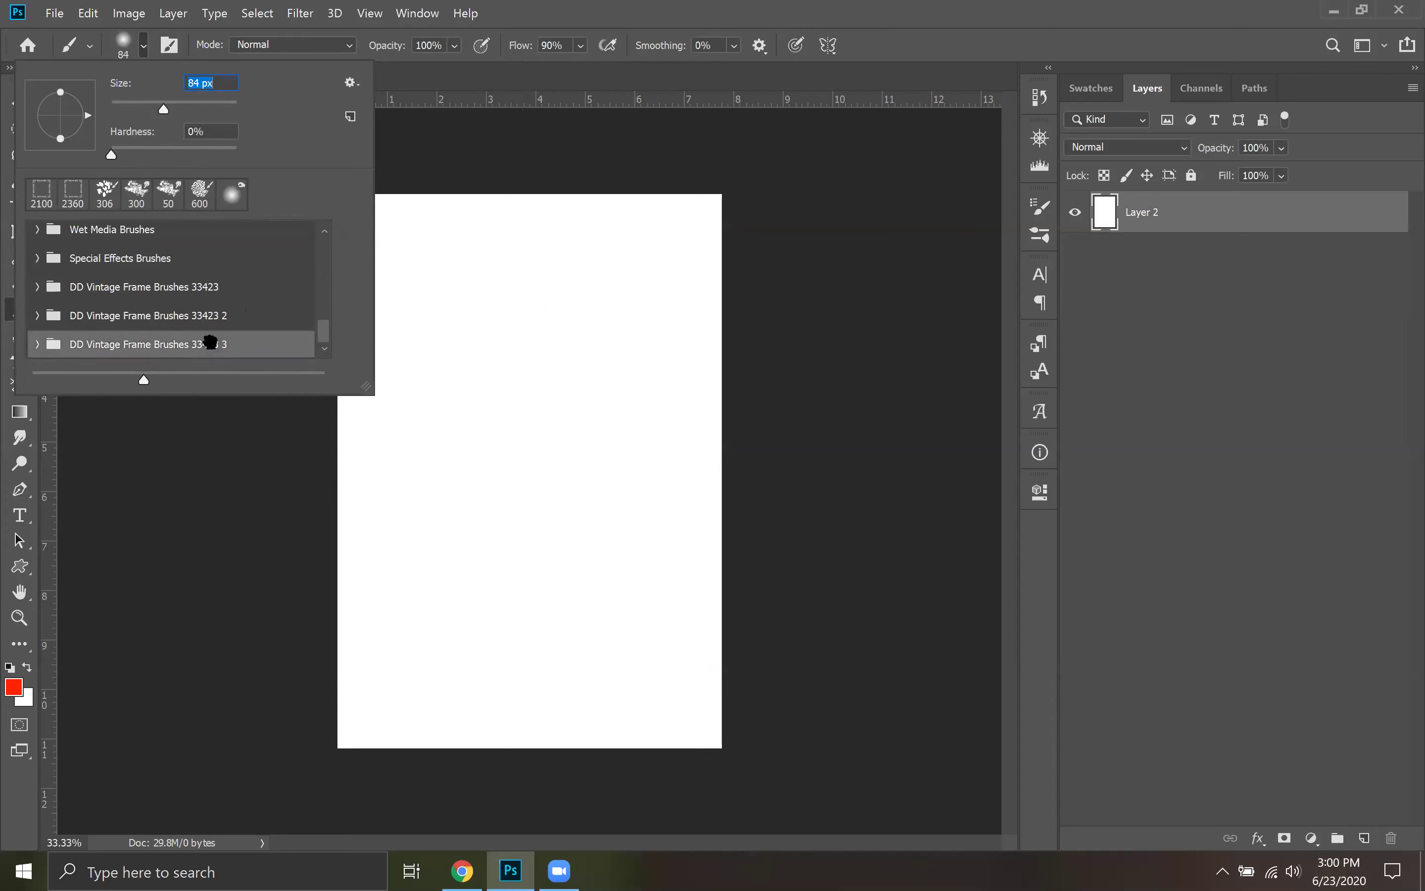
right_click(167, 315)
left_click(235, 344)
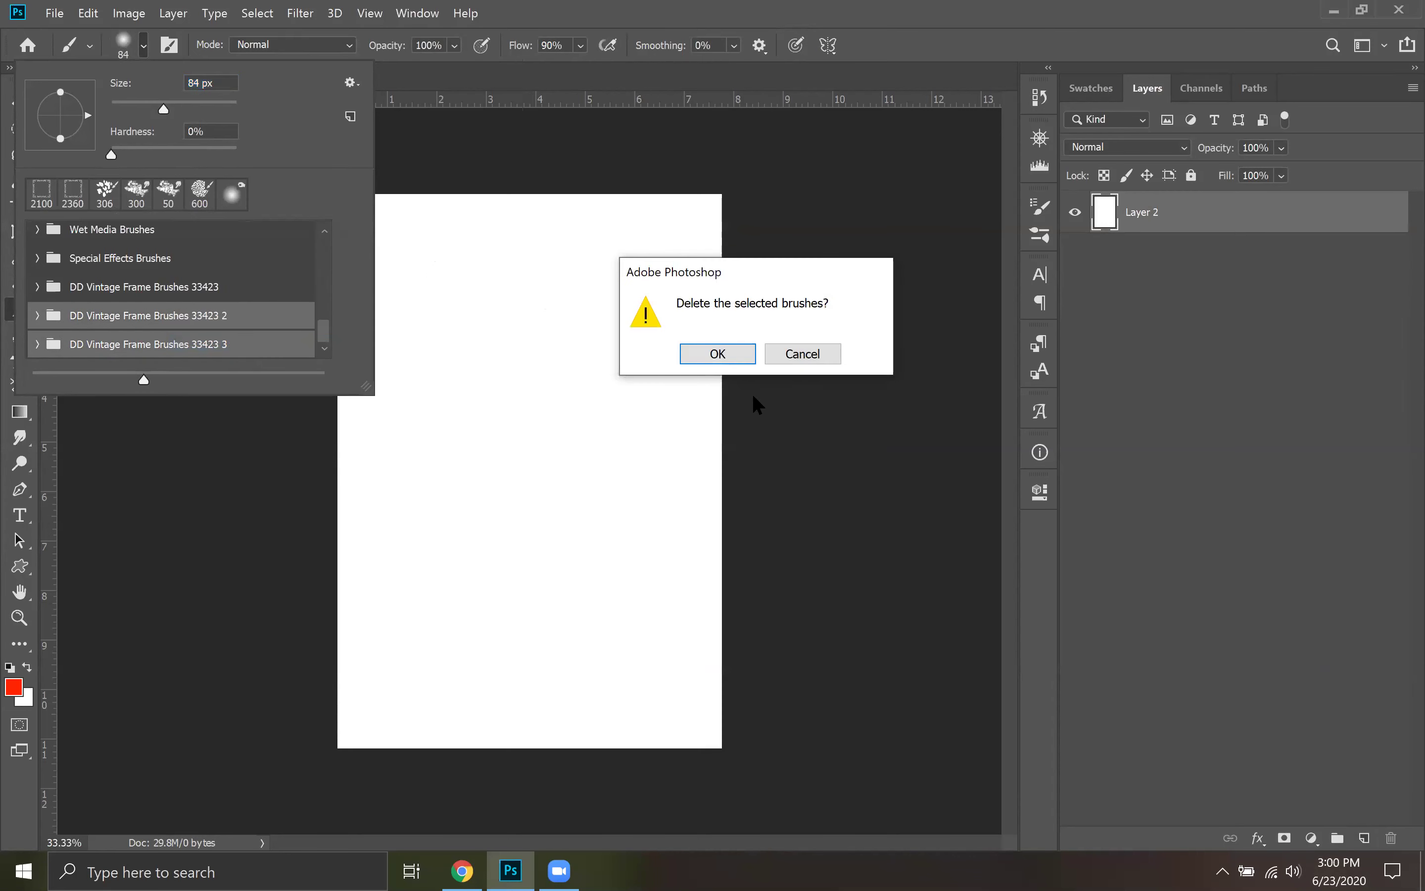
left_click(718, 353)
scroll(189, 318, "up", 2)
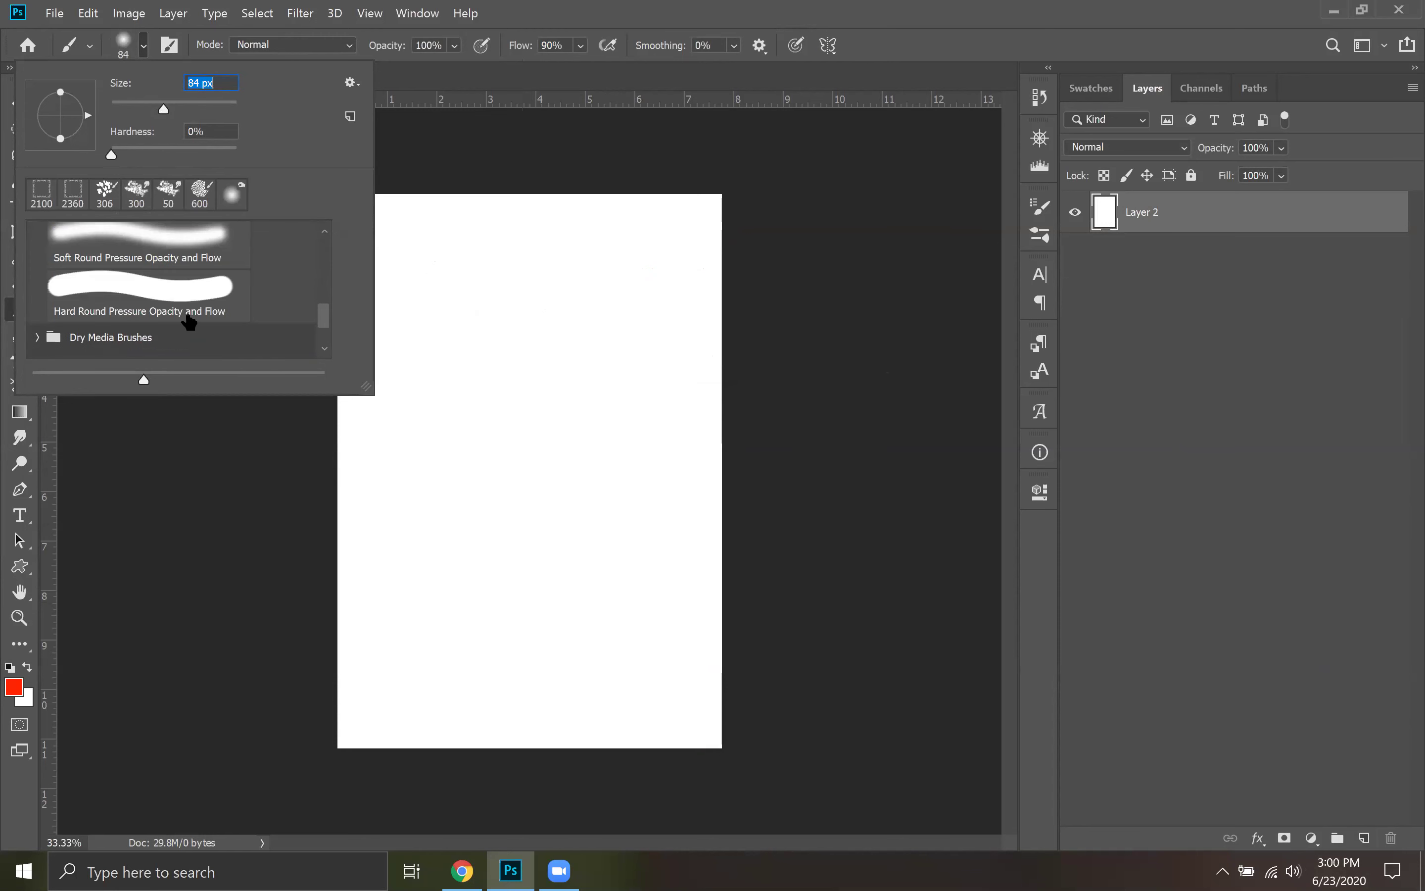
scroll(188, 318, "down", 2)
left_click(123, 52)
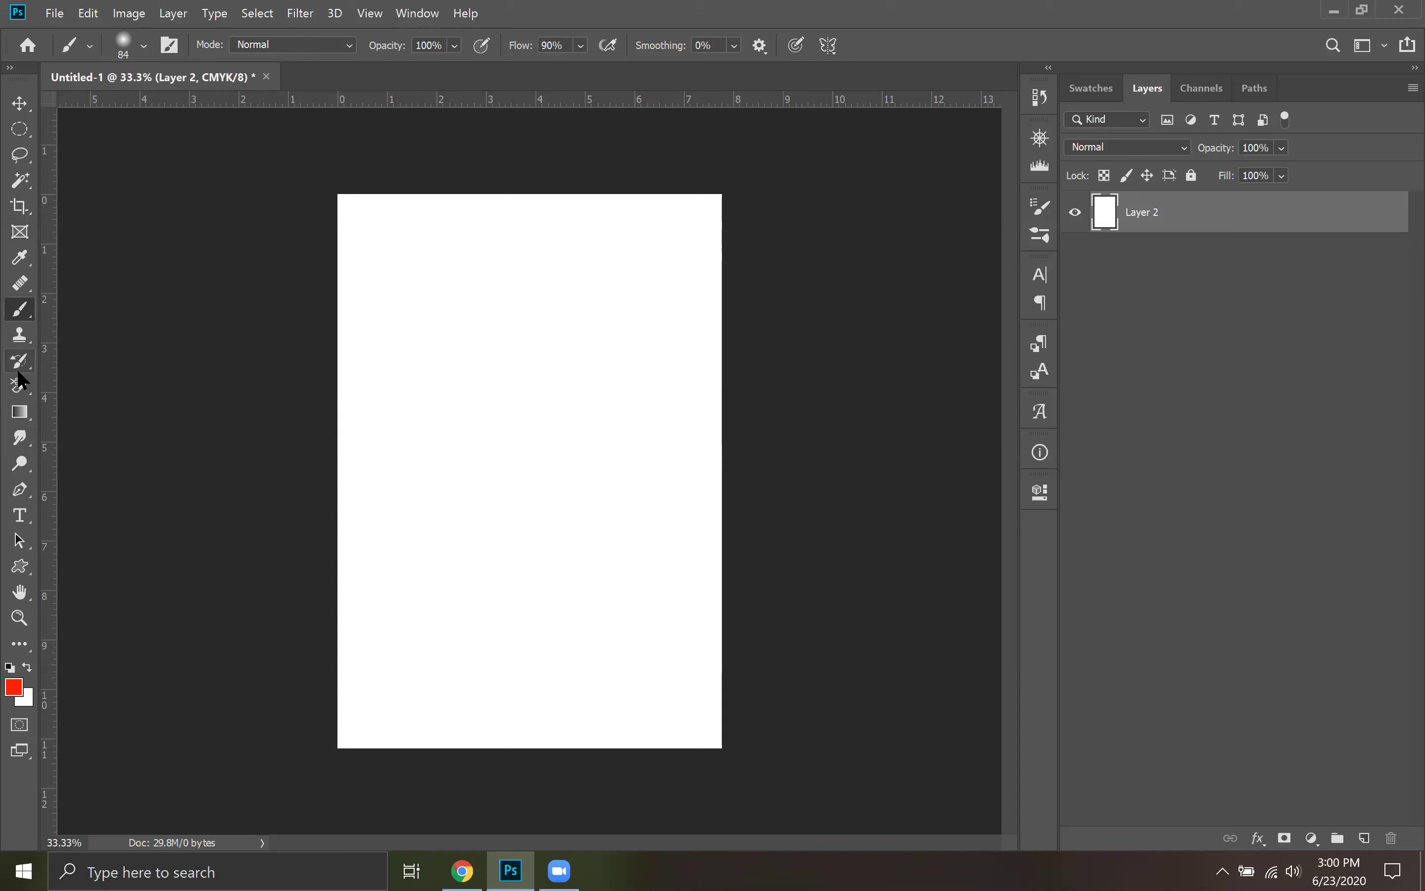
Try the Eraser tool with a diagonal stroke across the white layer, and undo the stroke
left_click_drag(18, 386, 110, 394)
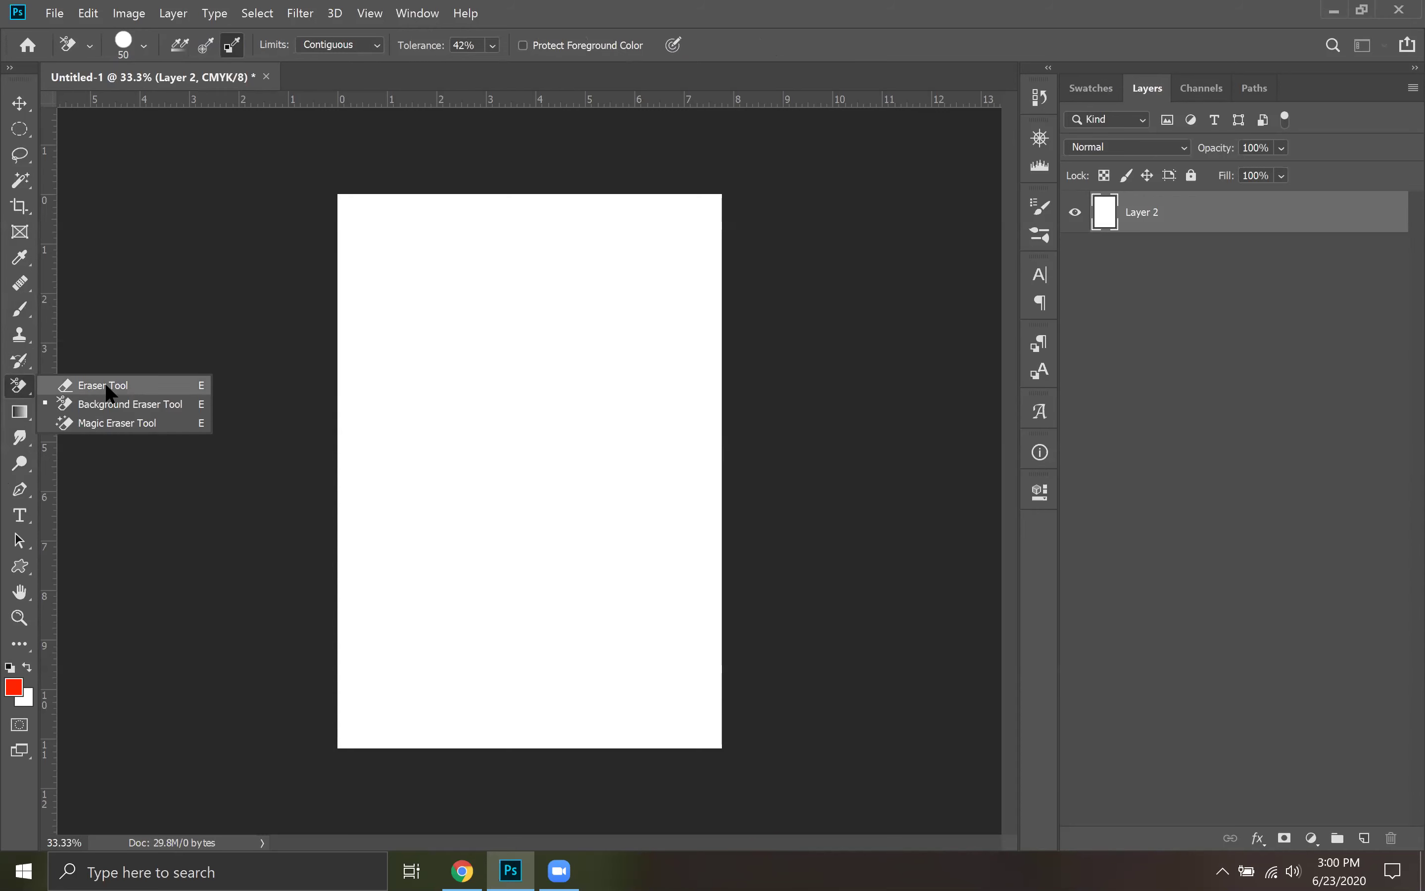
left_click(65, 384)
mouse_move(413, 340)
left_mouse_down()
mouse_move(529, 368)
mouse_move(540, 449)
mouse_move(742, 490)
mouse_move(656, 505)
left_mouse_up()
key("ctrl+z")
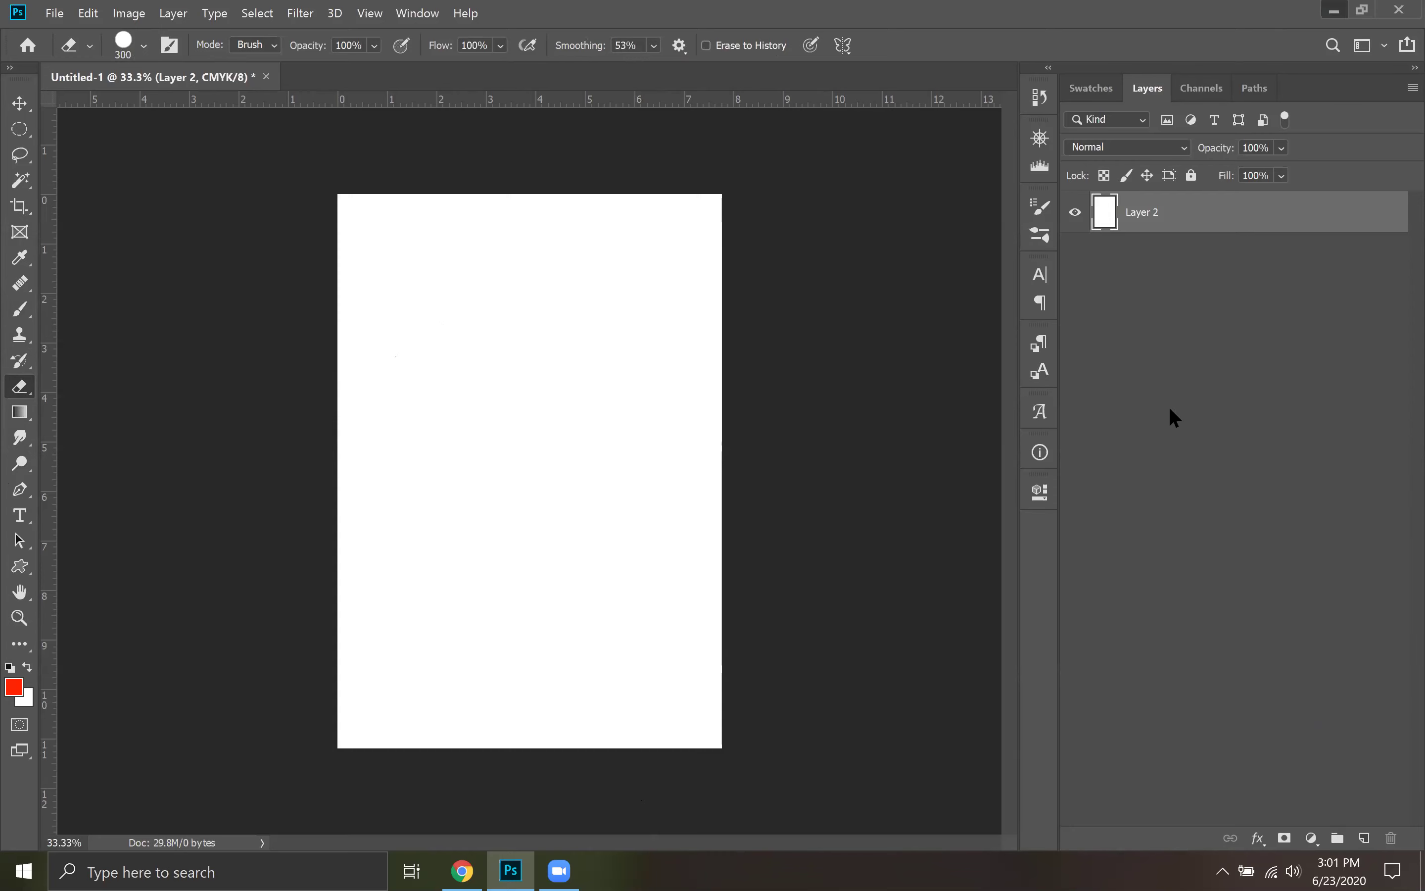
key("alt+Tab")
left_click(1313, 16)
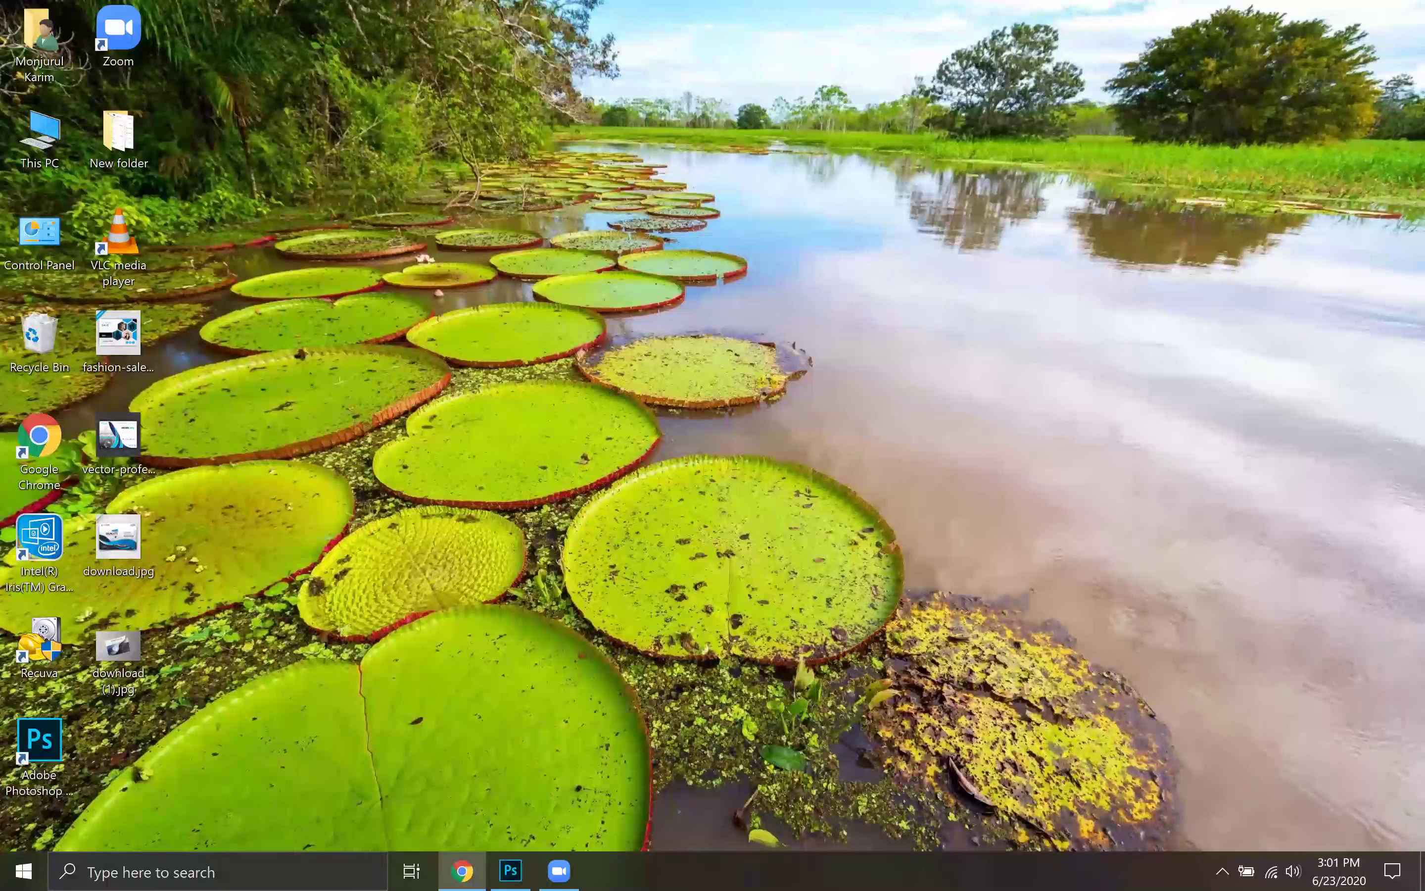
left_click(511, 870)
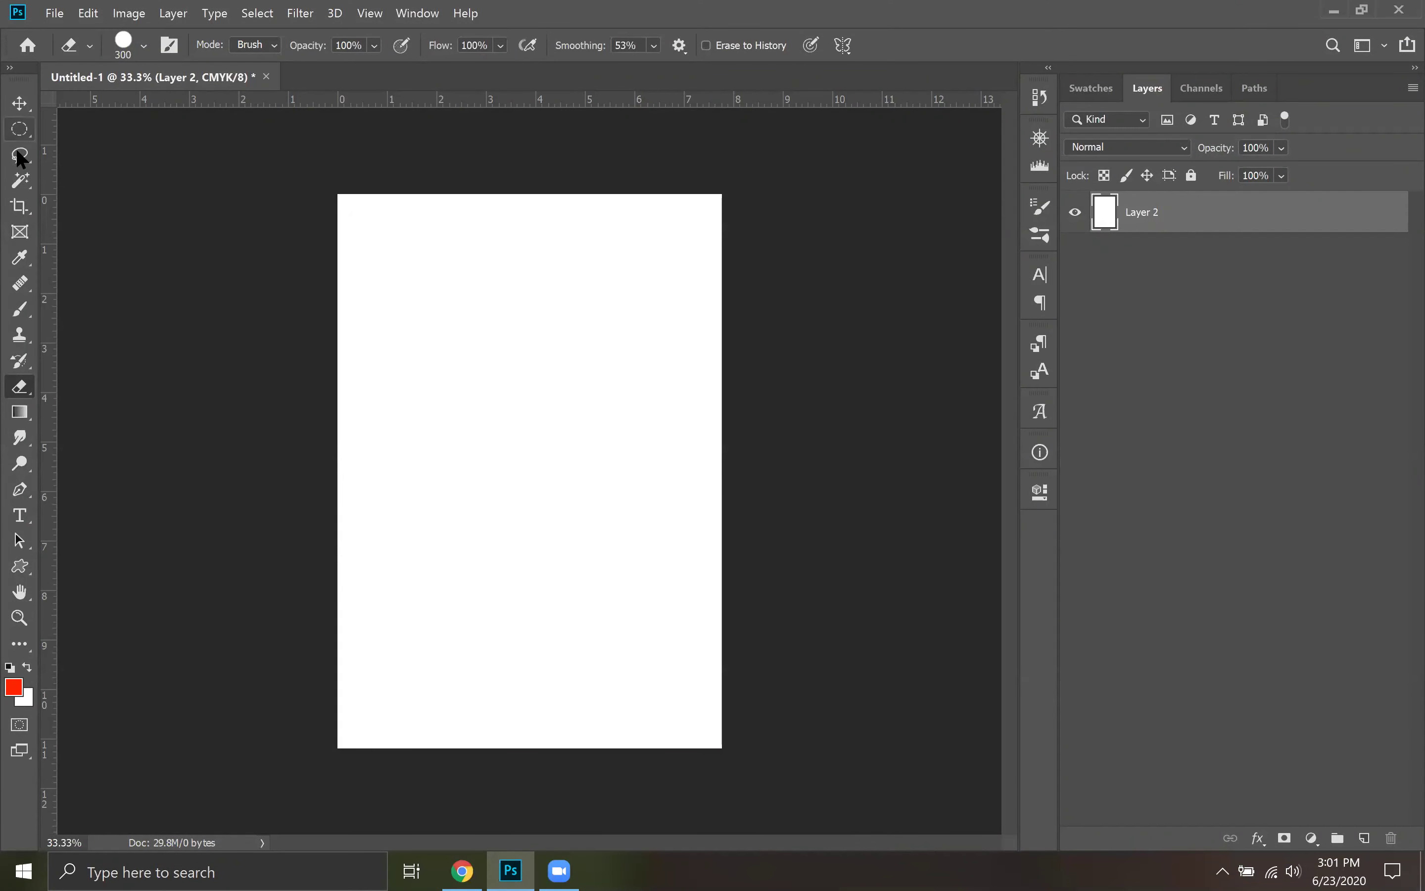
left_click(21, 576)
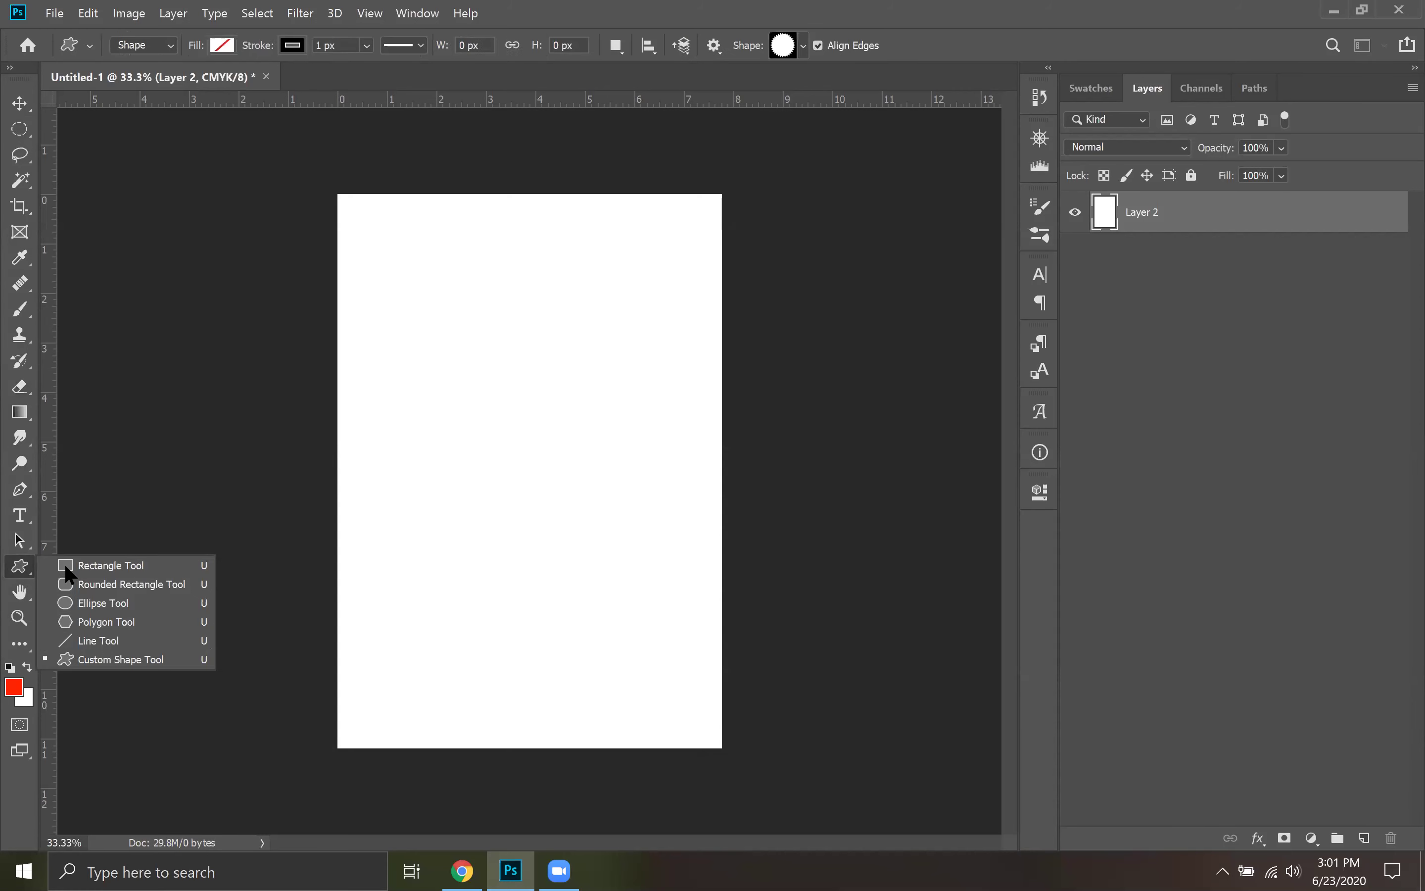
Select a large square area in the middle of the page with the Rectangular Marquee tool and fill it with the red foreground color
left_click(17, 131)
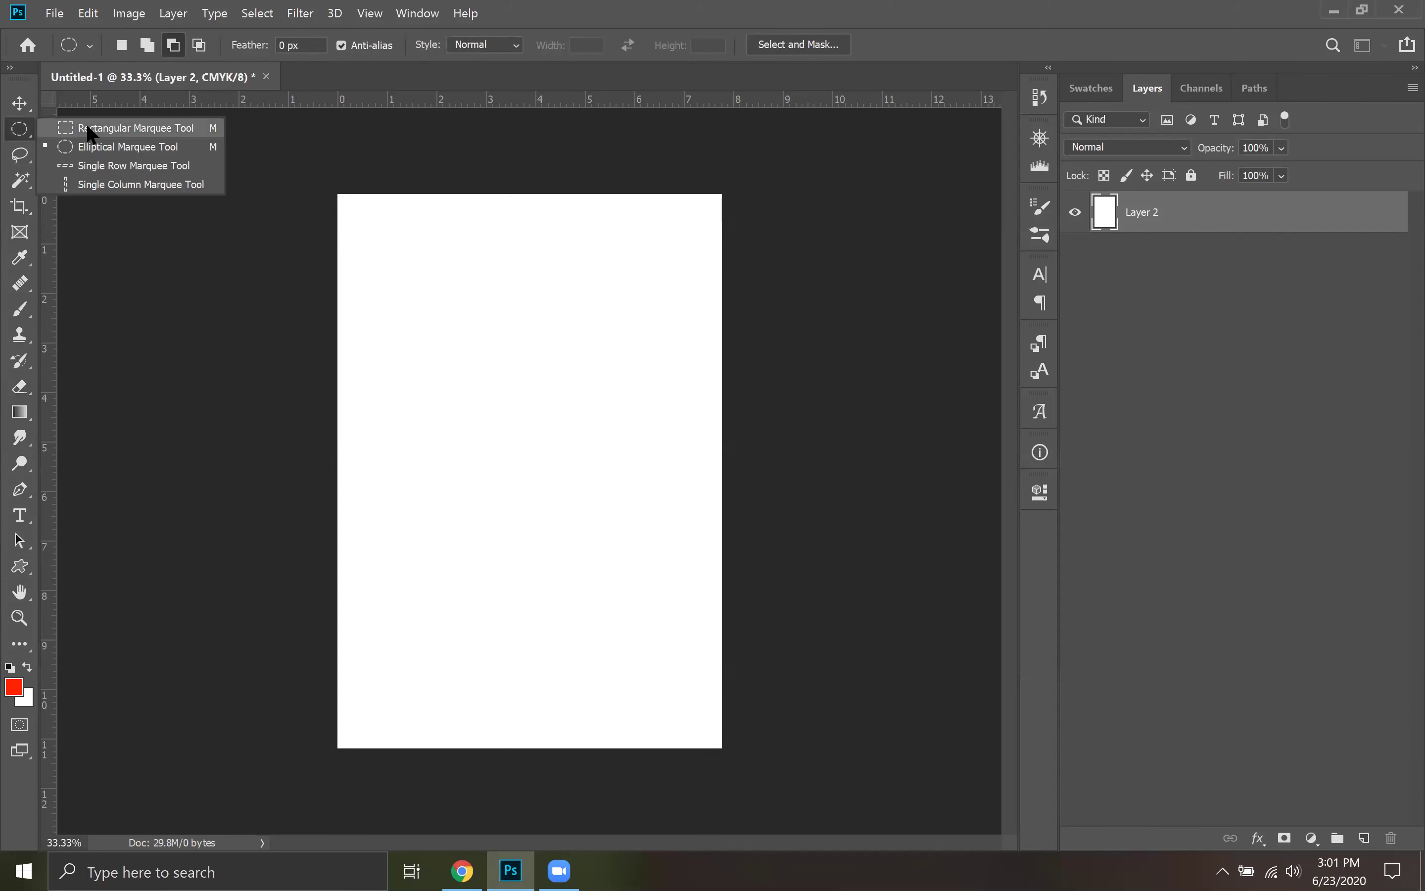
left_click(94, 127)
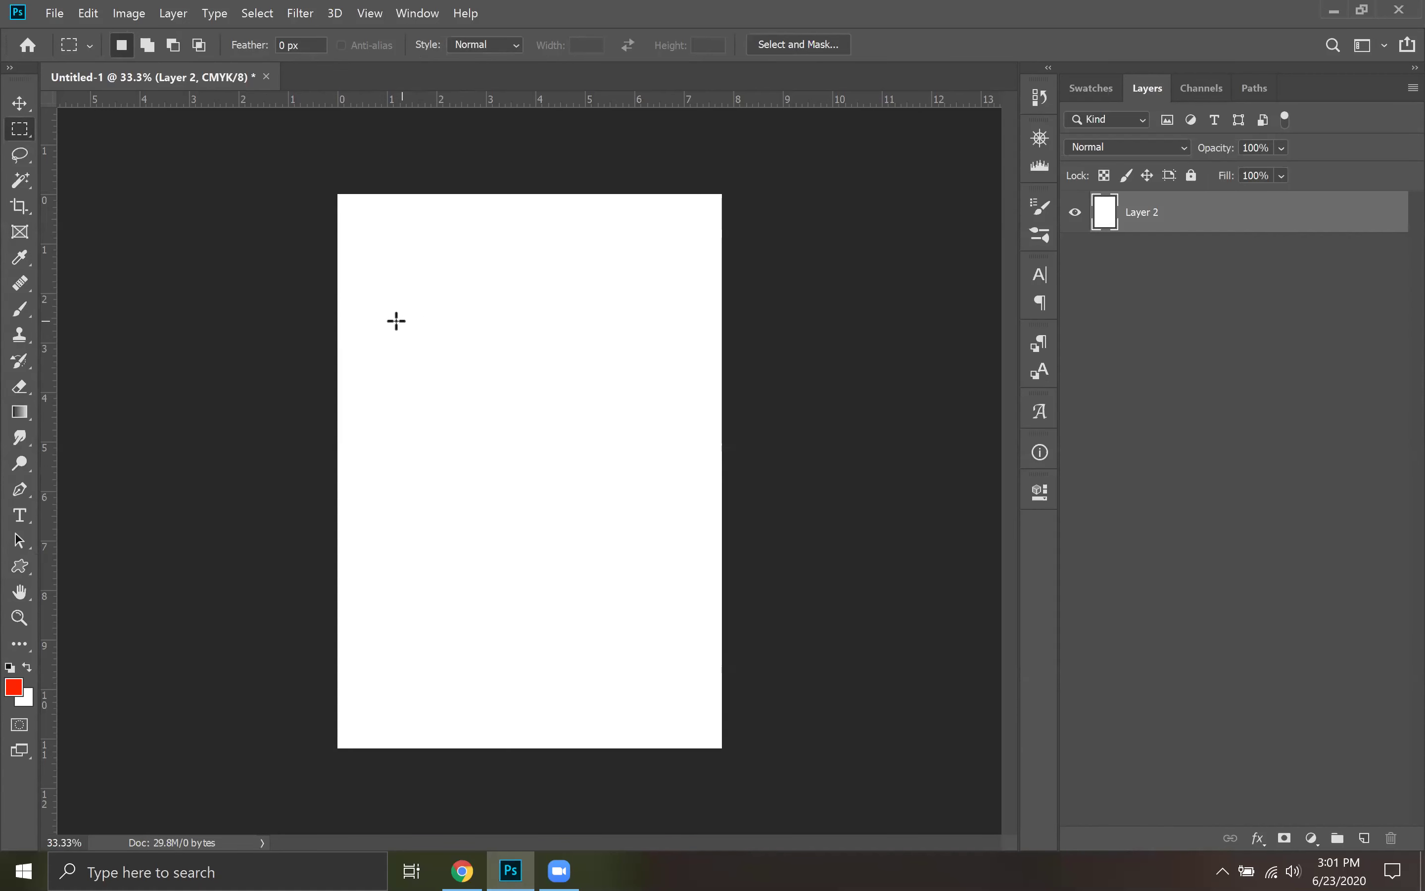
left_click_drag(404, 323, 658, 576)
key("alt+BackSpace")
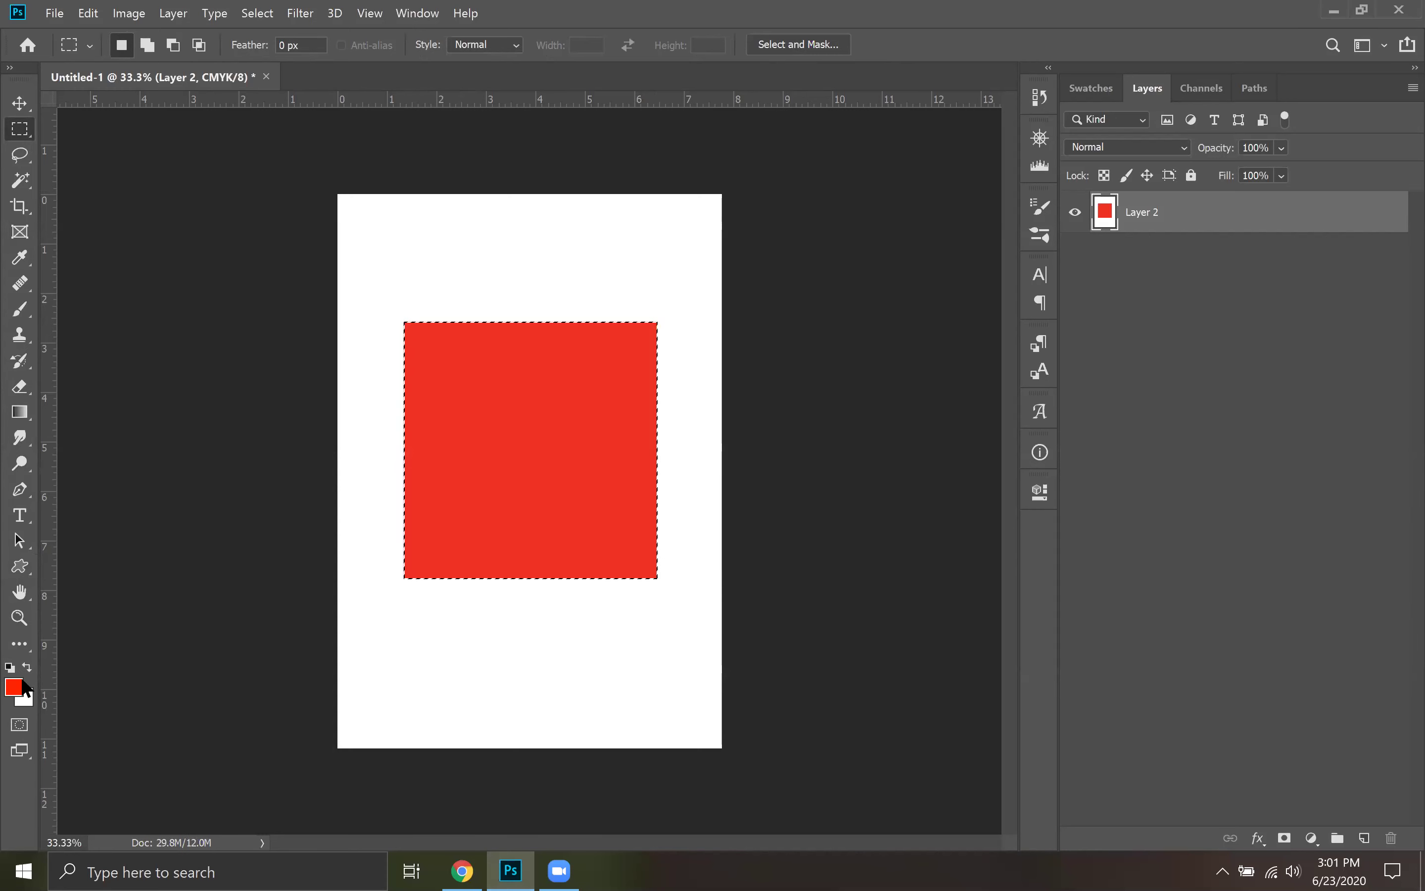
Set the foreground color to bright green 10e100
left_click(13, 686)
left_click(1060, 320)
left_click_drag(1008, 239, 1046, 243)
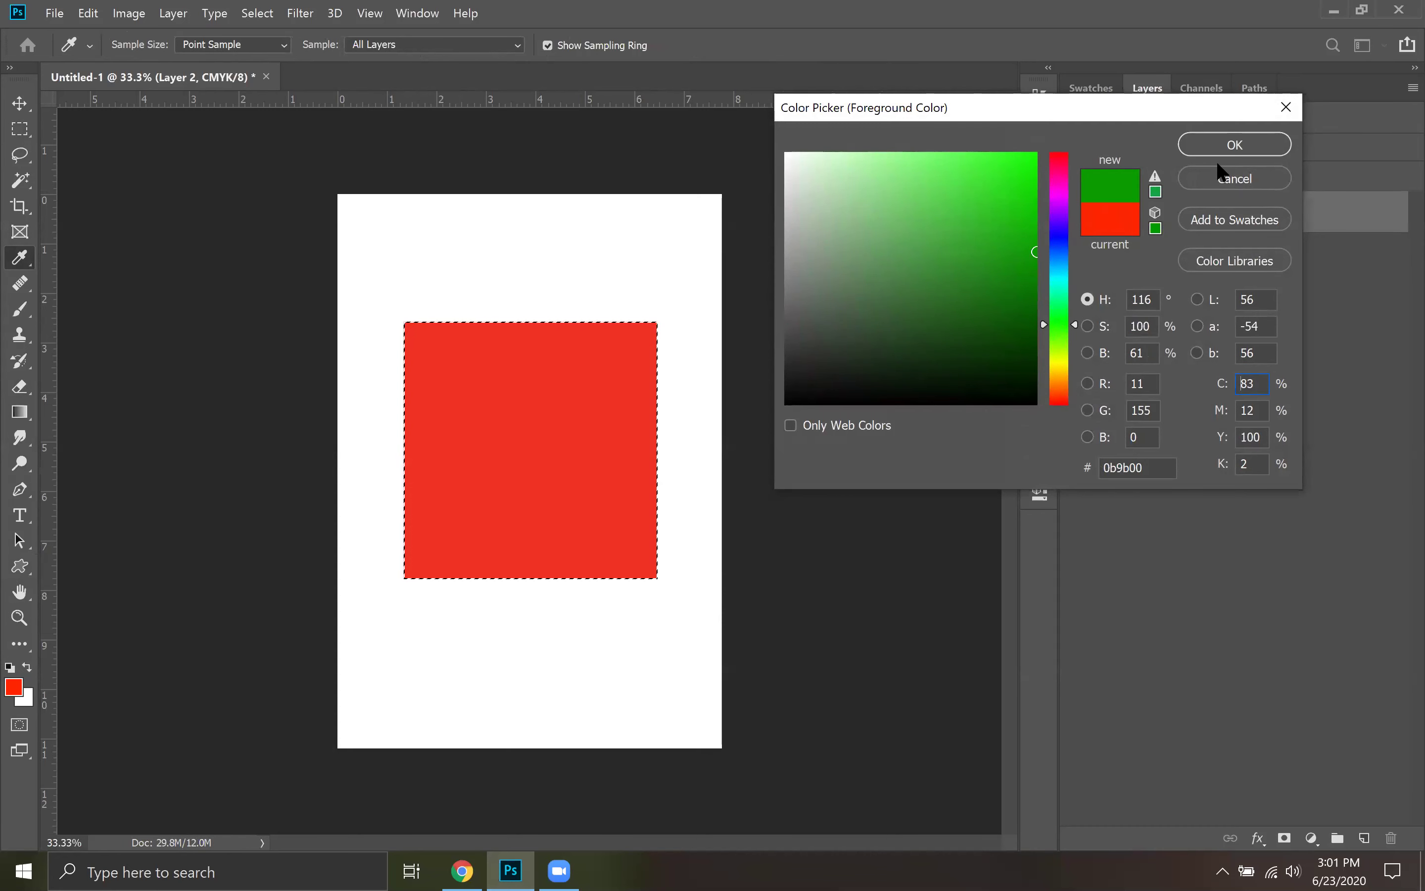
left_click(1033, 195)
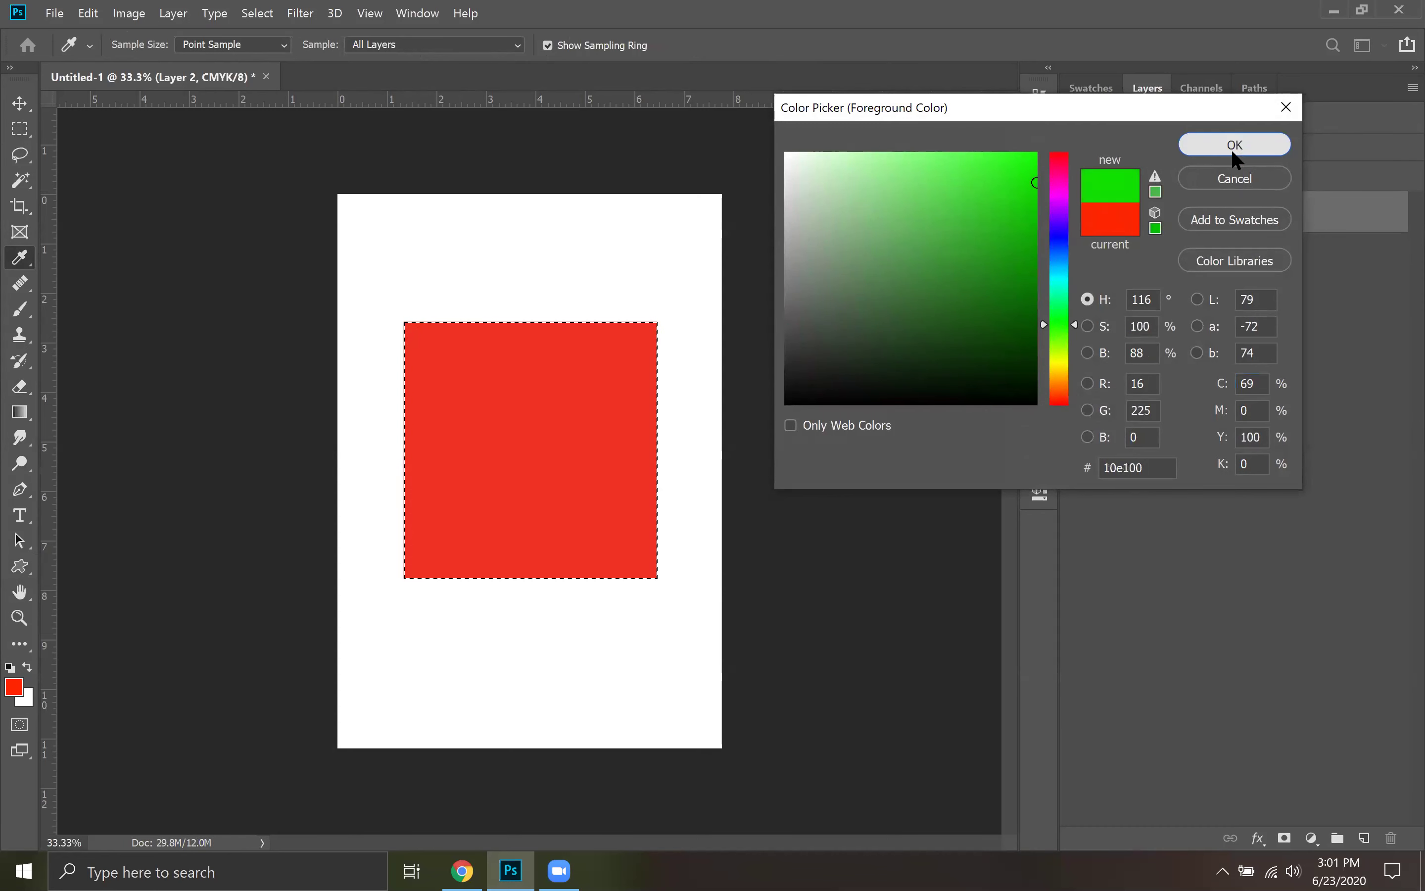
left_click(1218, 143)
Deselect the area around the red square
key("alt")
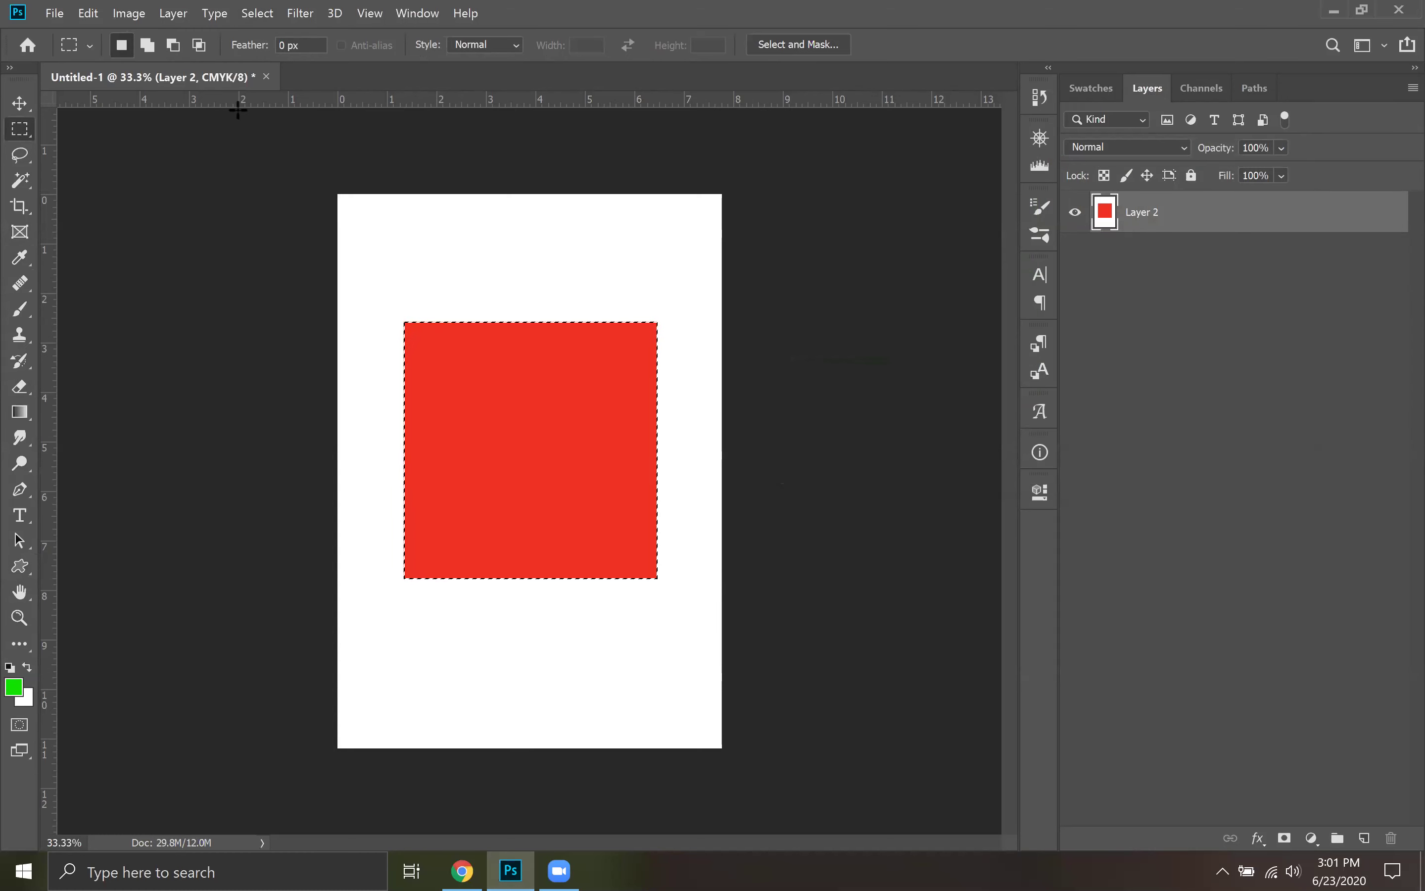
key("alt+d")
key("Escape")
key("alt+d")
key("ctrl+d")
key("alt")
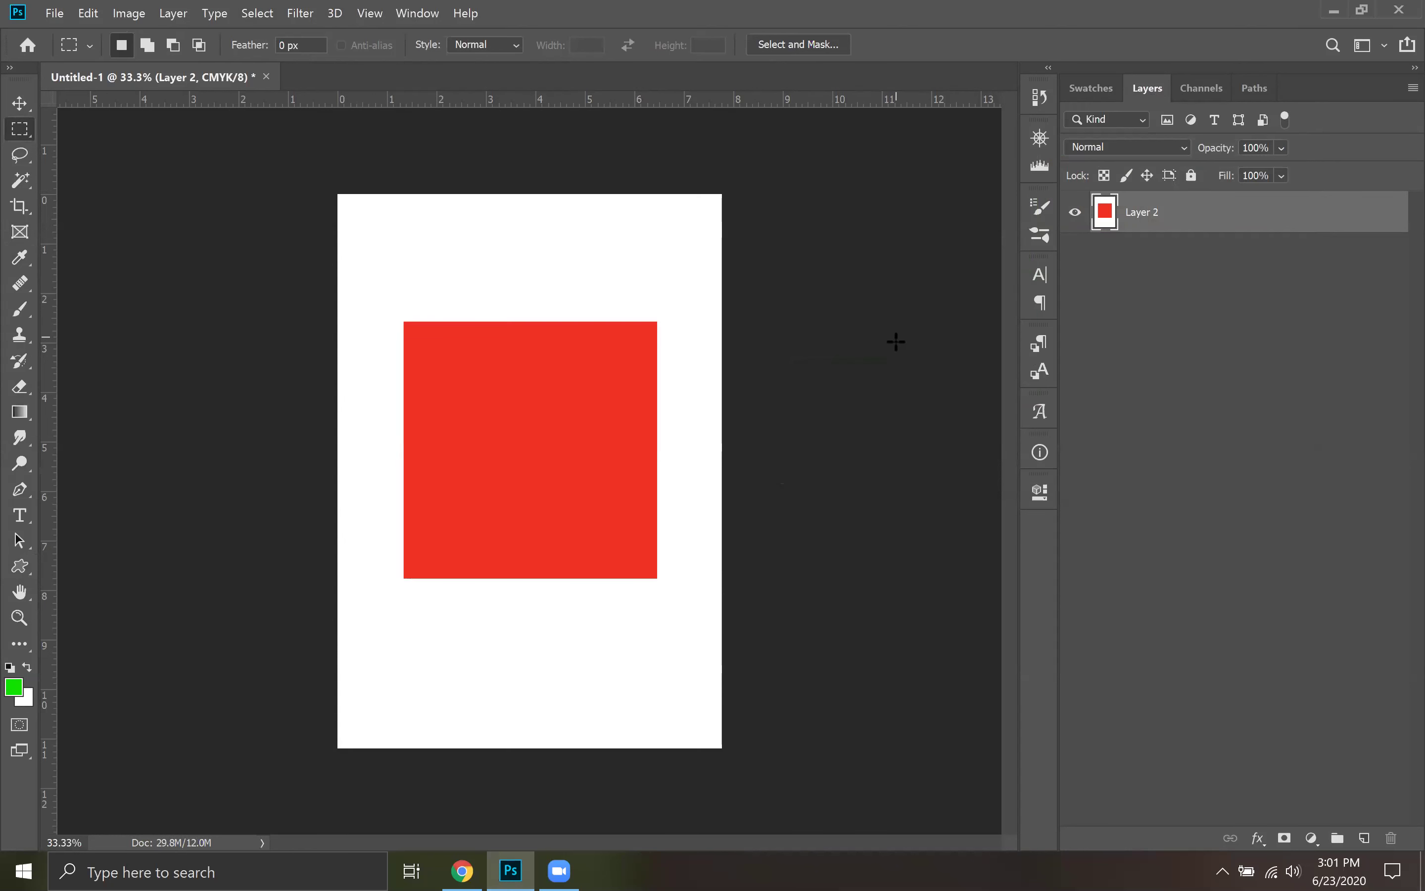
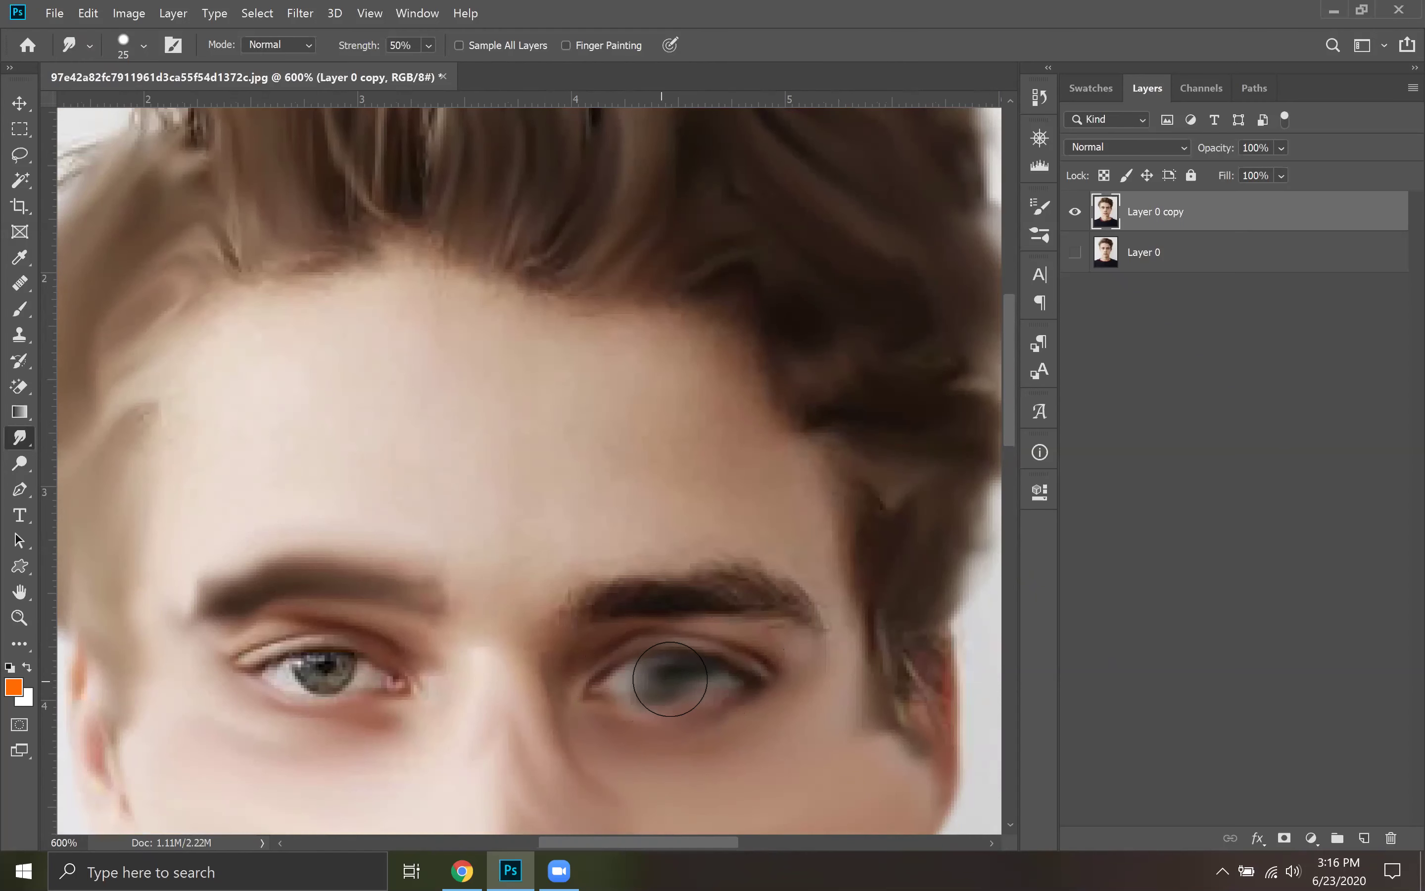
Smudge the sharp eye on the left side of the portrait on Layer 0 copy with the 25 px Smudge tool at 50% strength
mouse_move(259, 694)
left_mouse_down()
mouse_move(324, 730)
mouse_move(355, 715)
mouse_move(384, 738)
mouse_move(404, 675)
mouse_move(368, 647)
mouse_move(276, 631)
mouse_move(237, 641)
mouse_move(324, 678)
mouse_move(302, 699)
mouse_move(298, 679)
mouse_move(332, 691)
left_mouse_up()
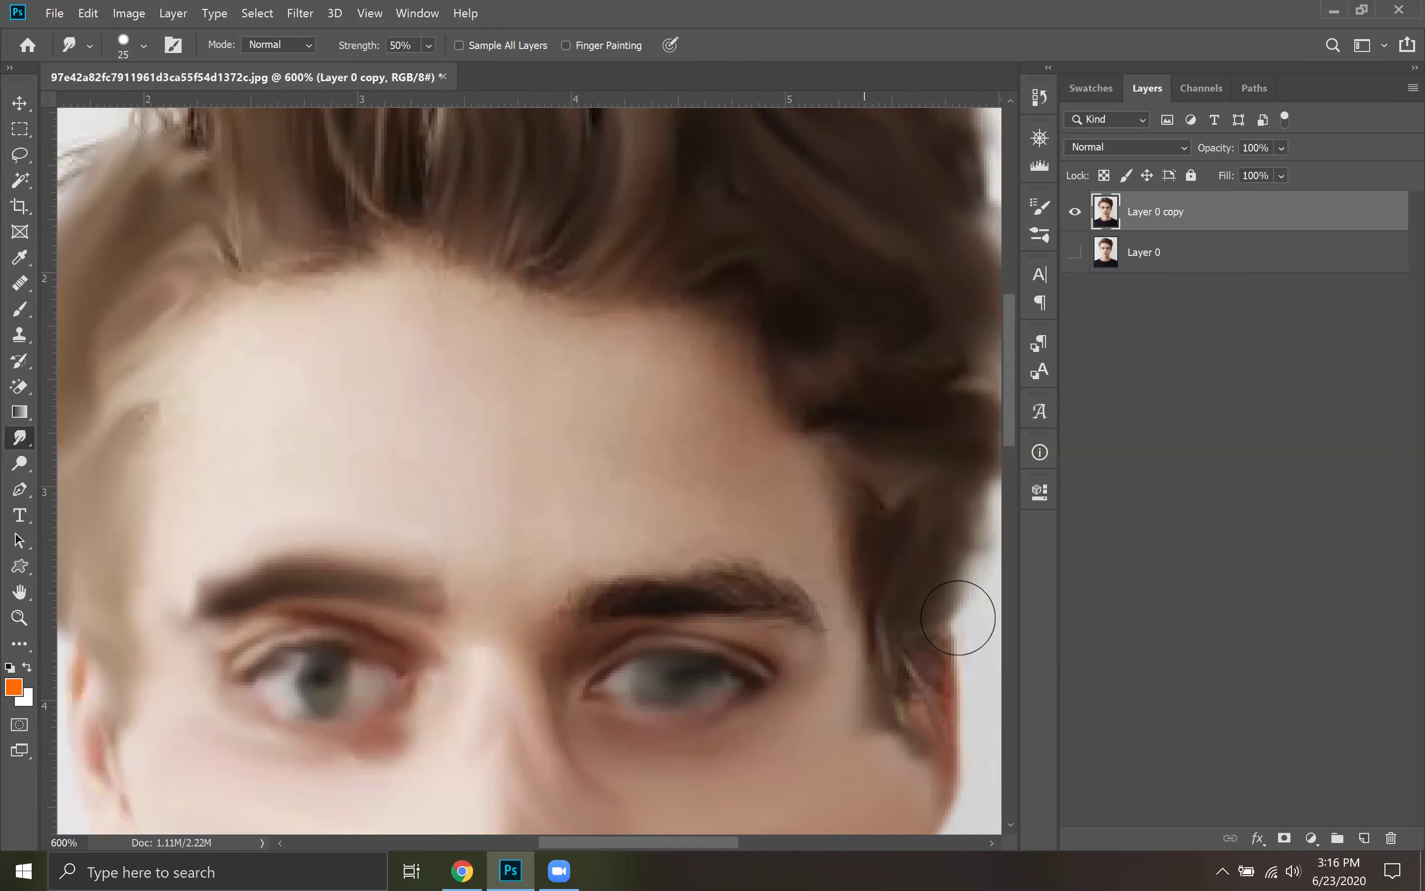
Show Layer 0 and repeatedly toggle the visibility of Layer 0 copy to compare the smudged portrait with the original
key("ctrl+minus")
key("ctrl+minus")
key("ctrl+minus")
key("ctrl+minus")
key("ctrl+minus")
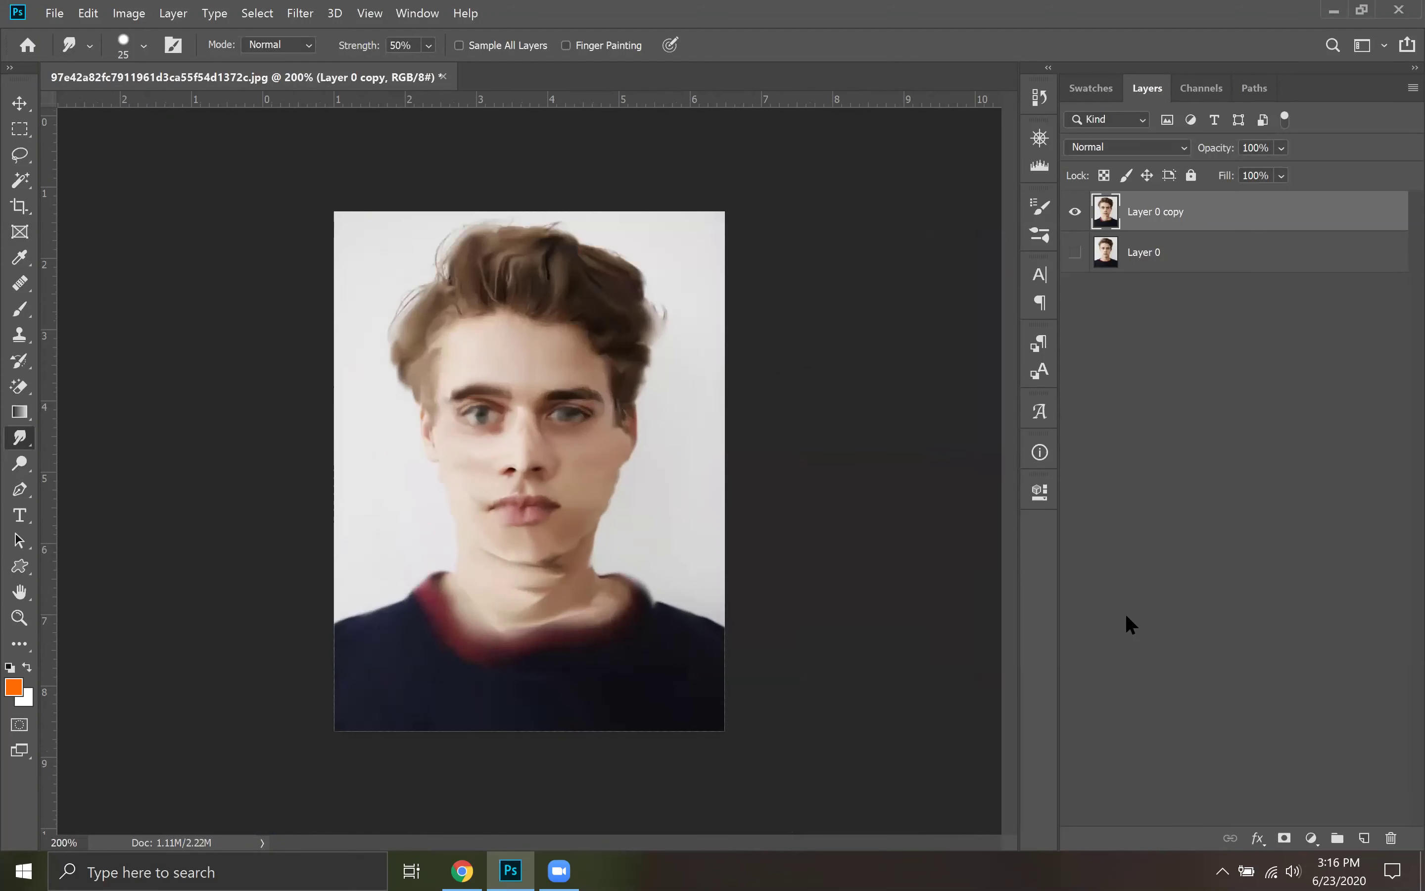
left_click(1075, 252)
left_click(1076, 212)
left_click(1075, 212)
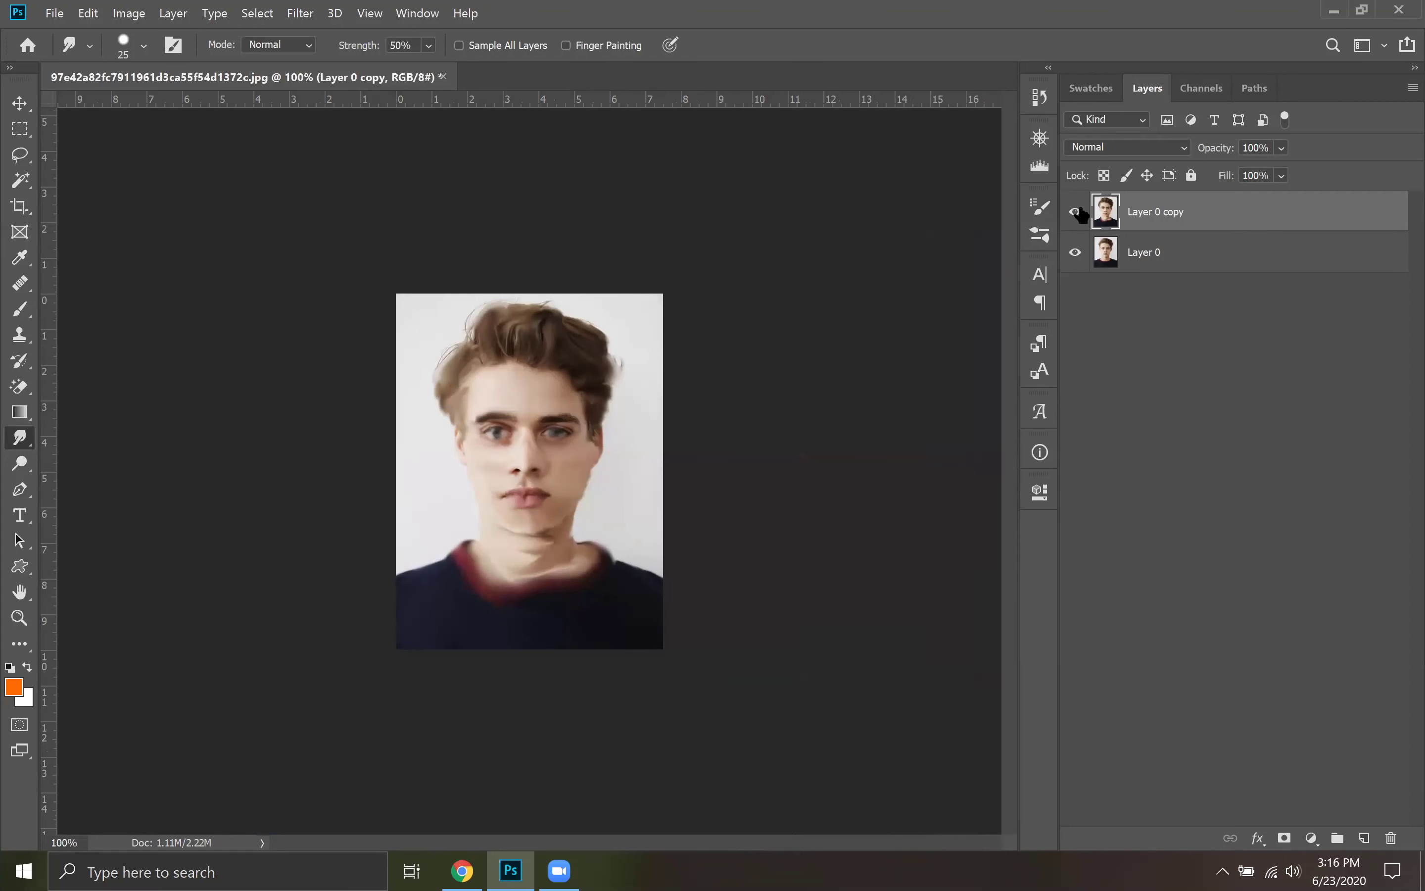
left_click(1075, 212)
left_click(1076, 211)
left_click(1076, 212)
left_click(1076, 211)
left_click(1076, 211)
left_click(1076, 212)
key("ctrl+comma")
key("ctrl+comma")
key("ctrl+comma")
Switch to Chrome and search Google Images for "digital painting before after"
key("alt+Tab")
left_click(305, 111)
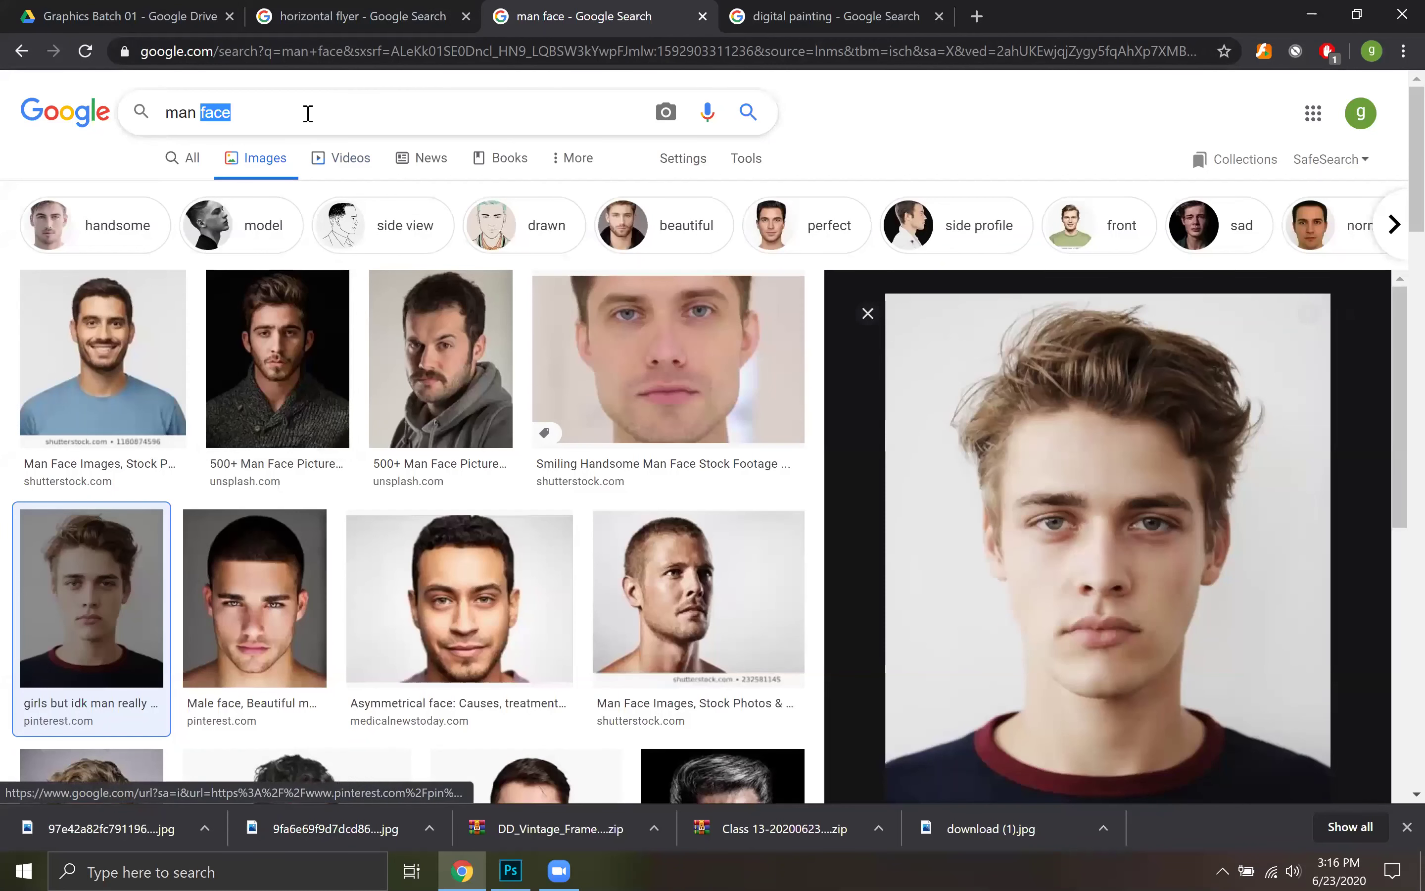
type("di")
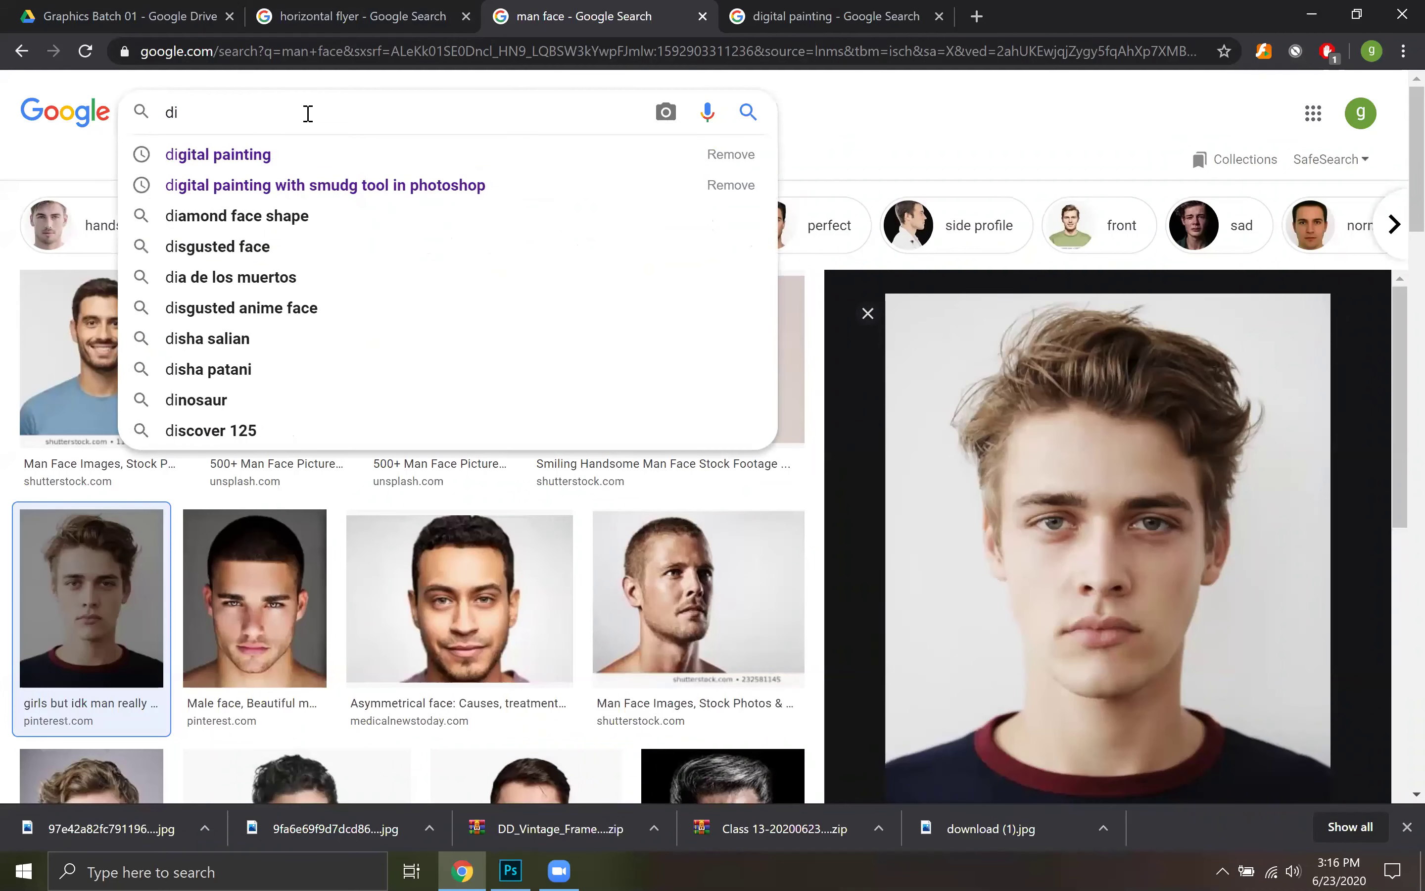
type("gita")
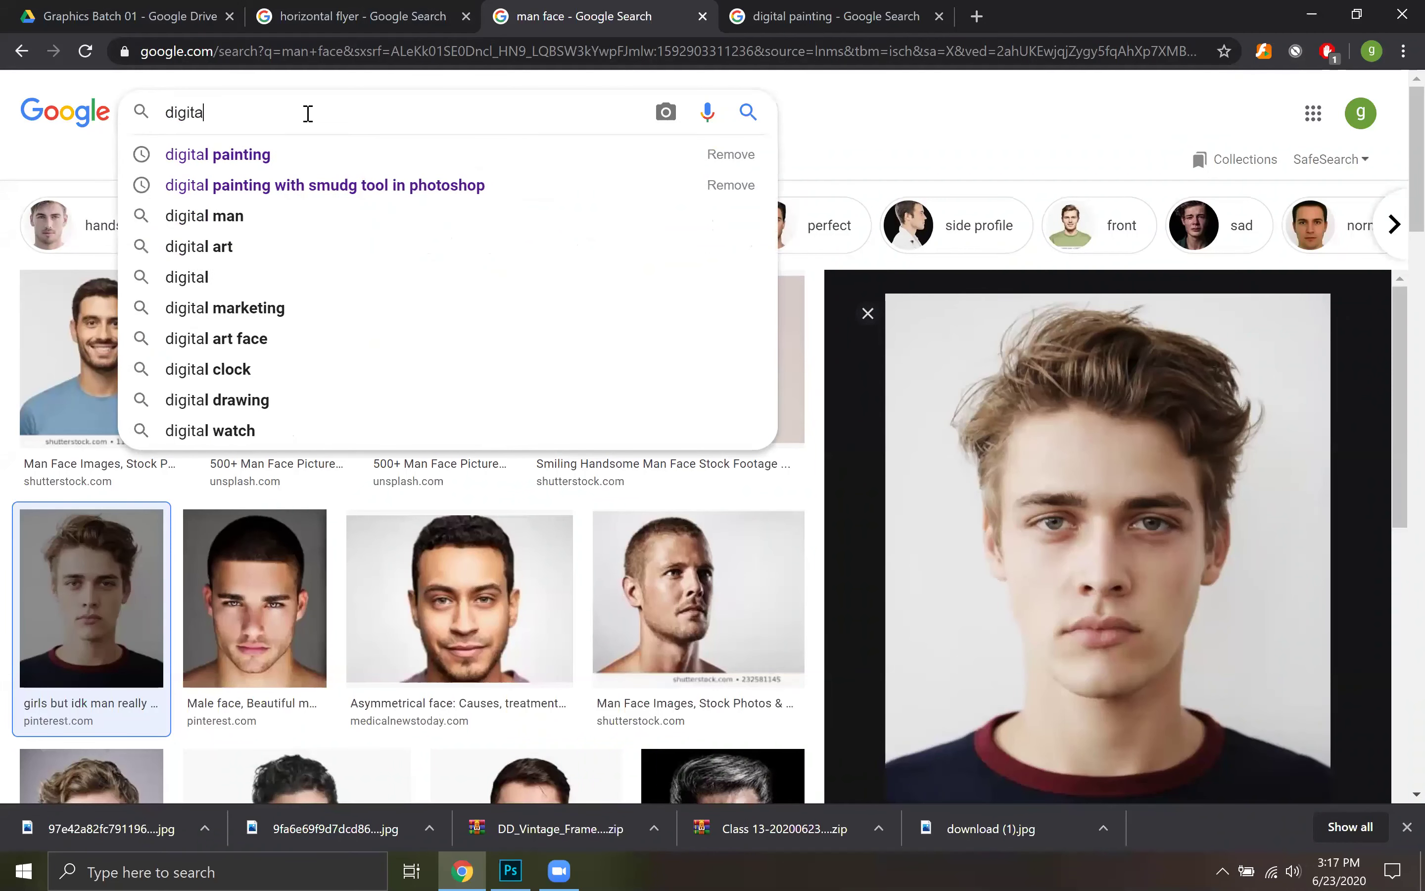
type("l pain")
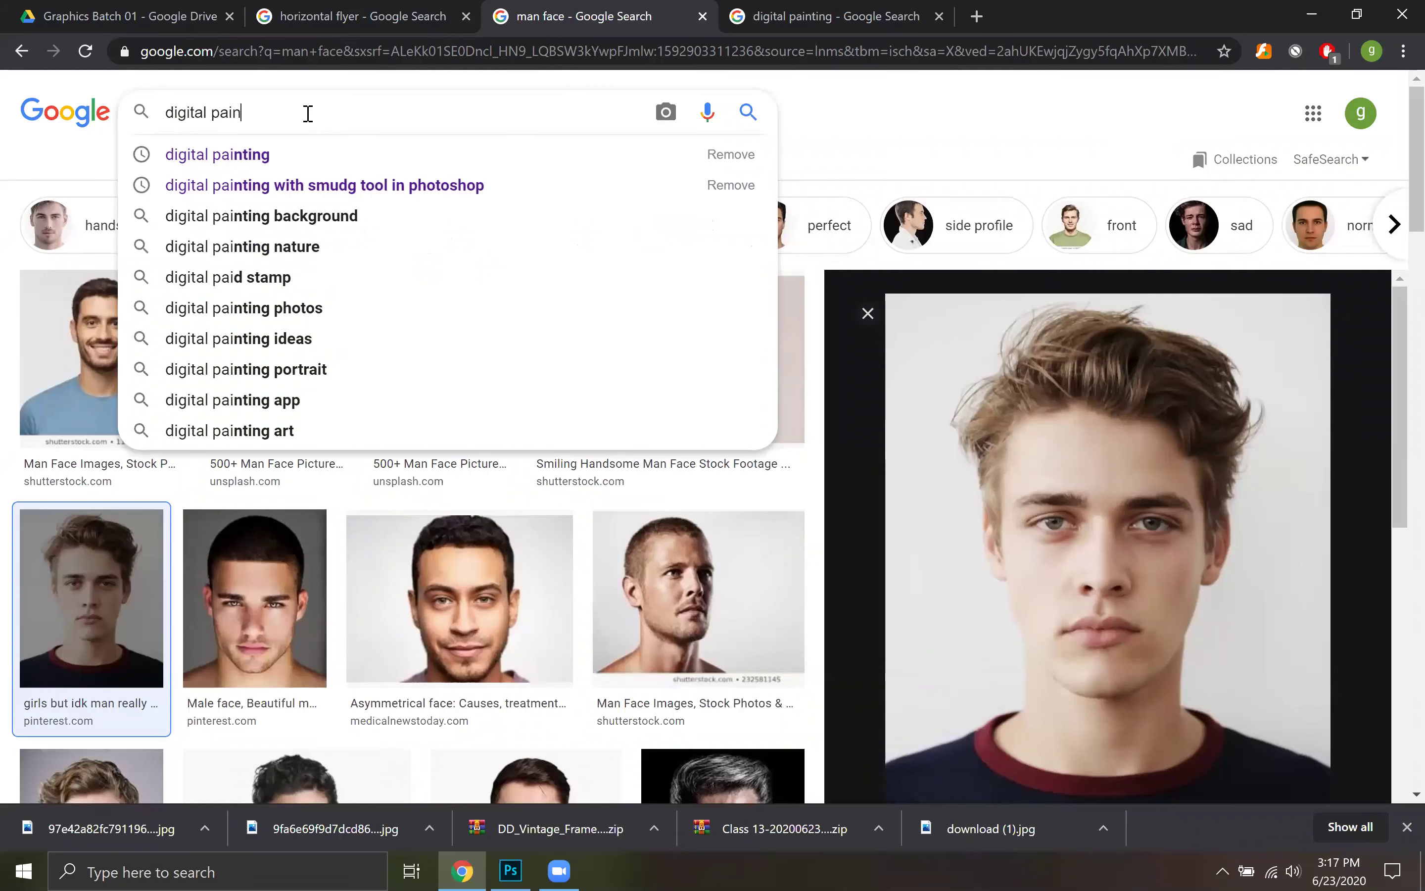
type("t")
type("ing")
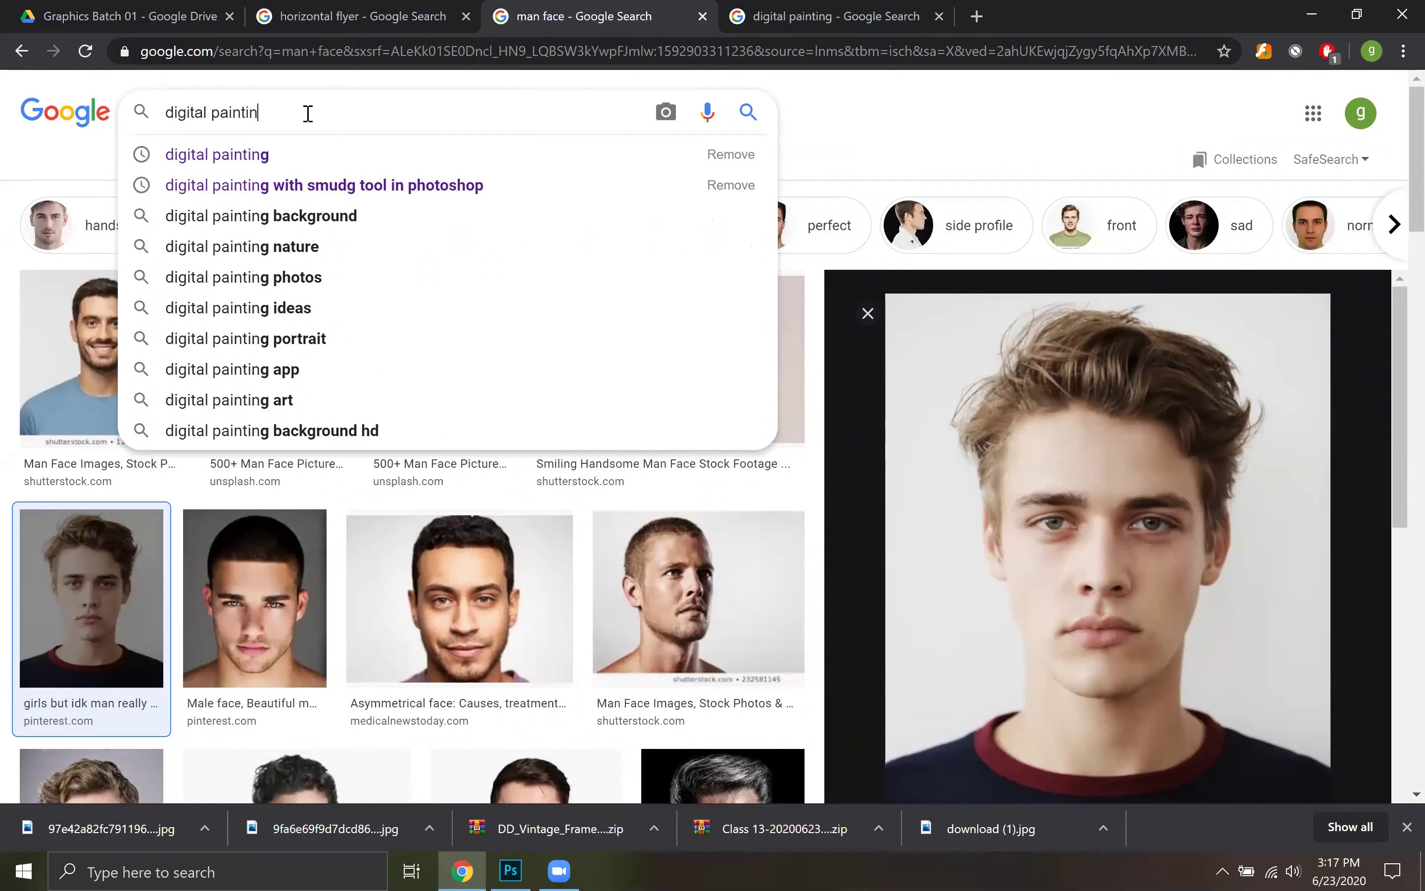
type(" before after")
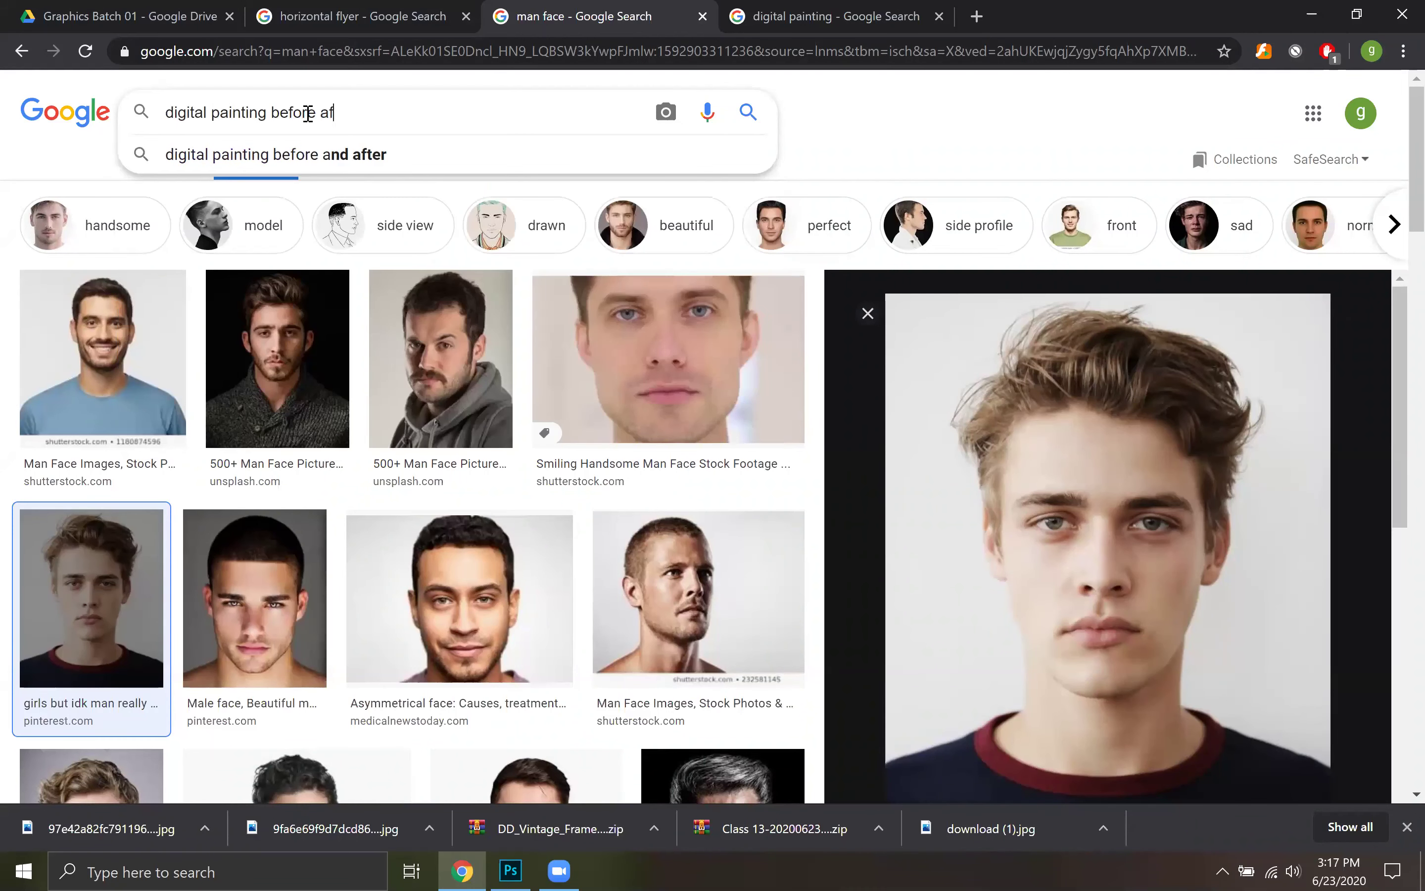
key("Return")
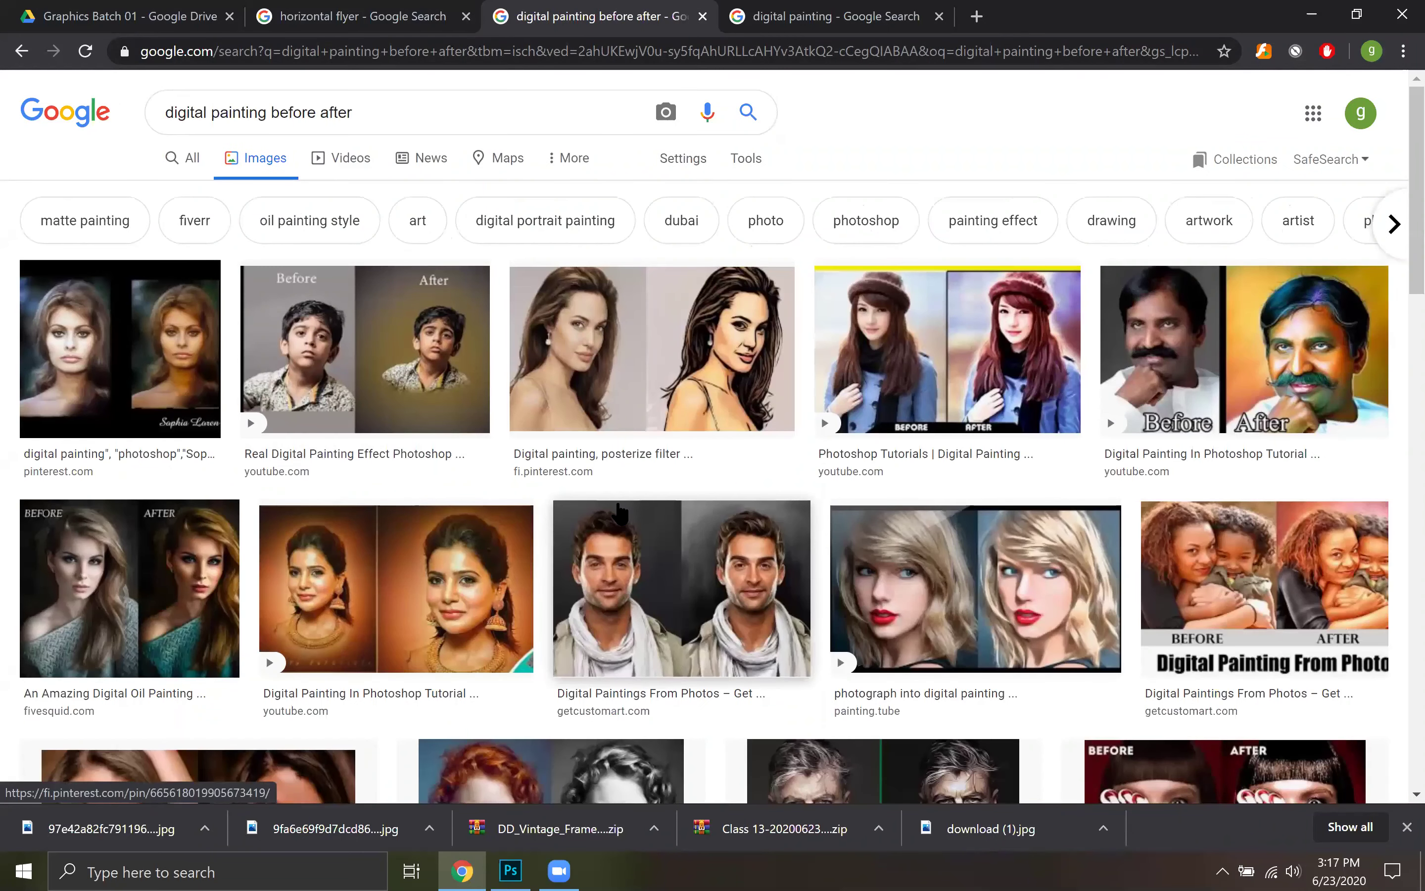
Preview the before-and-after portrait of the man with the white scarf and open its Get Custom Art source page
scroll(671, 477, "down", 1)
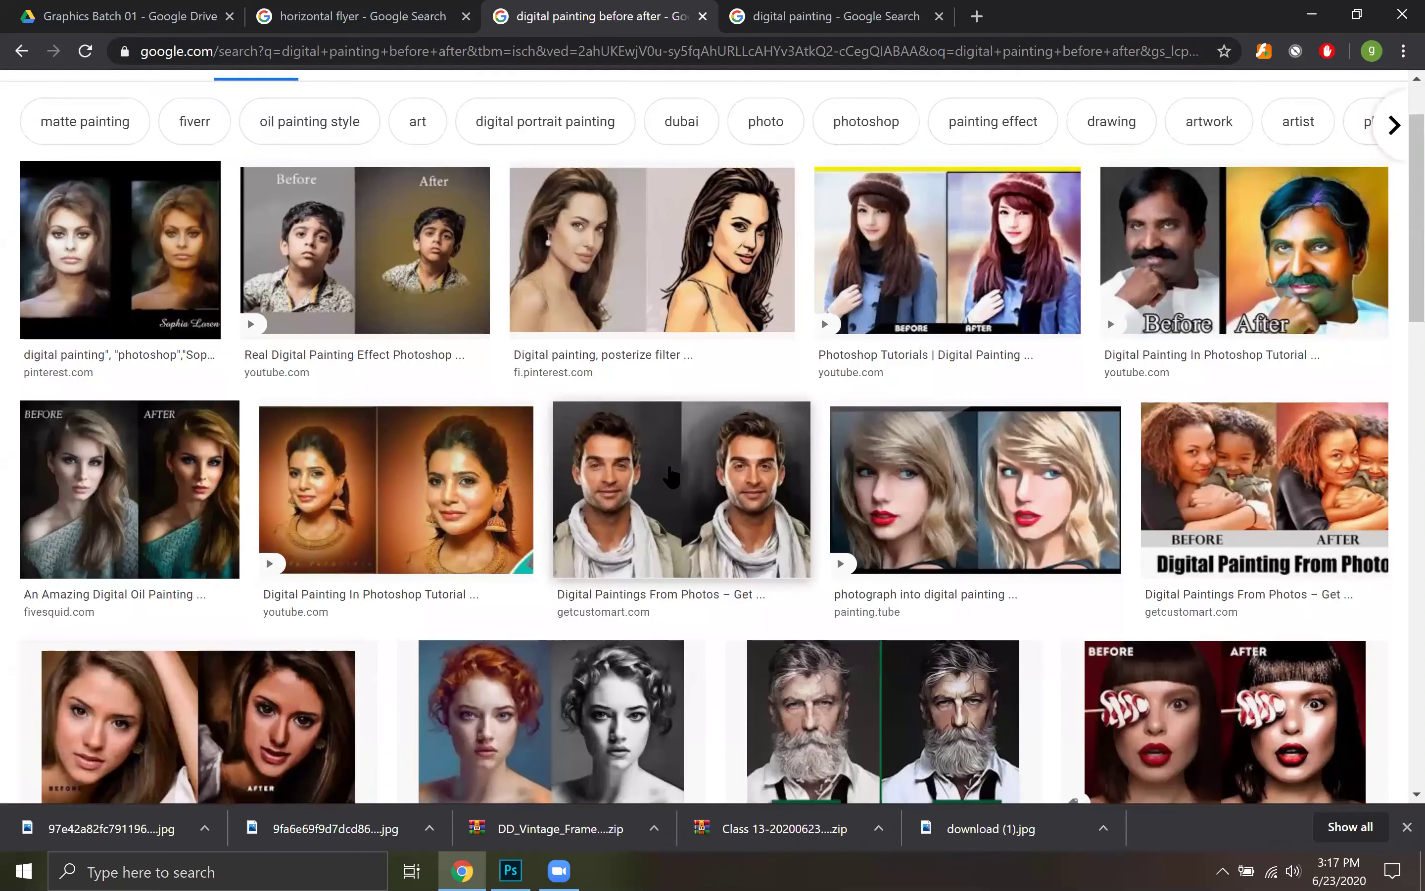
left_click(674, 474)
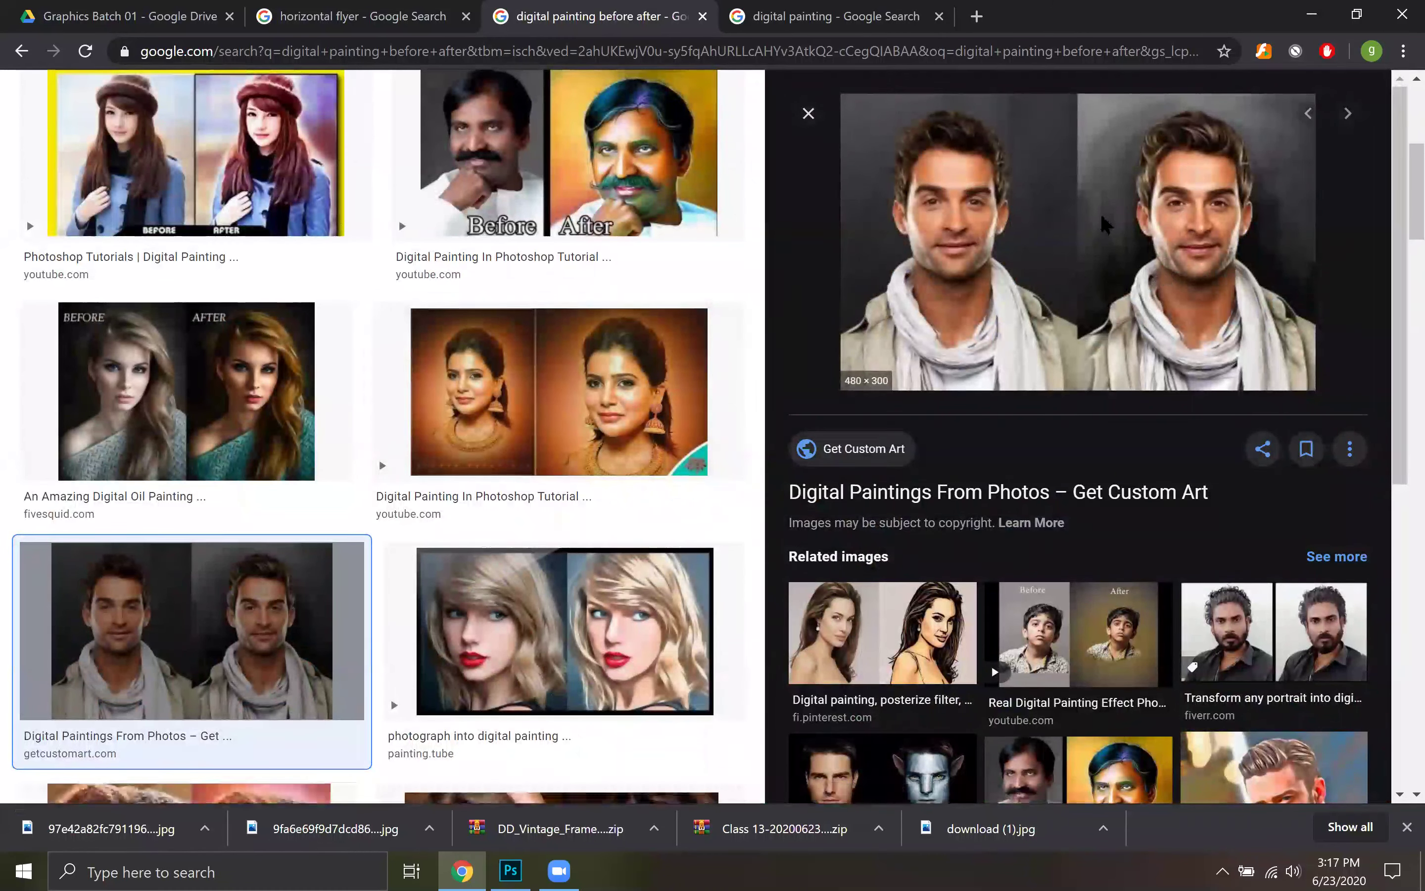
left_click(1106, 225)
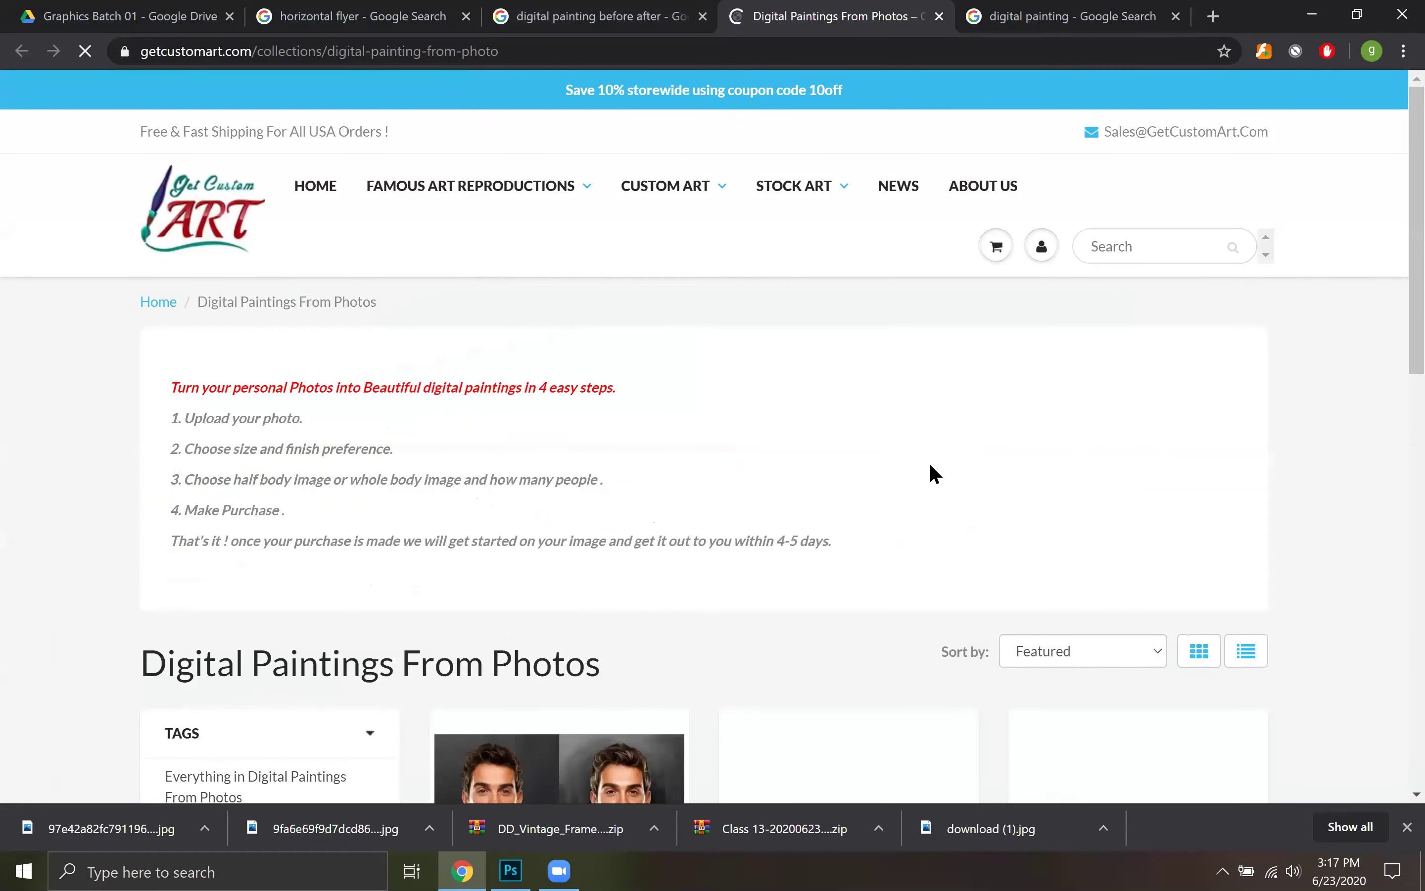
View the Digital Painting from Photo (Digital Download) product in quick view, dismissing the newsletter offer and closing the preview
scroll(648, 412, "down", 10)
scroll(579, 380, "up", 6)
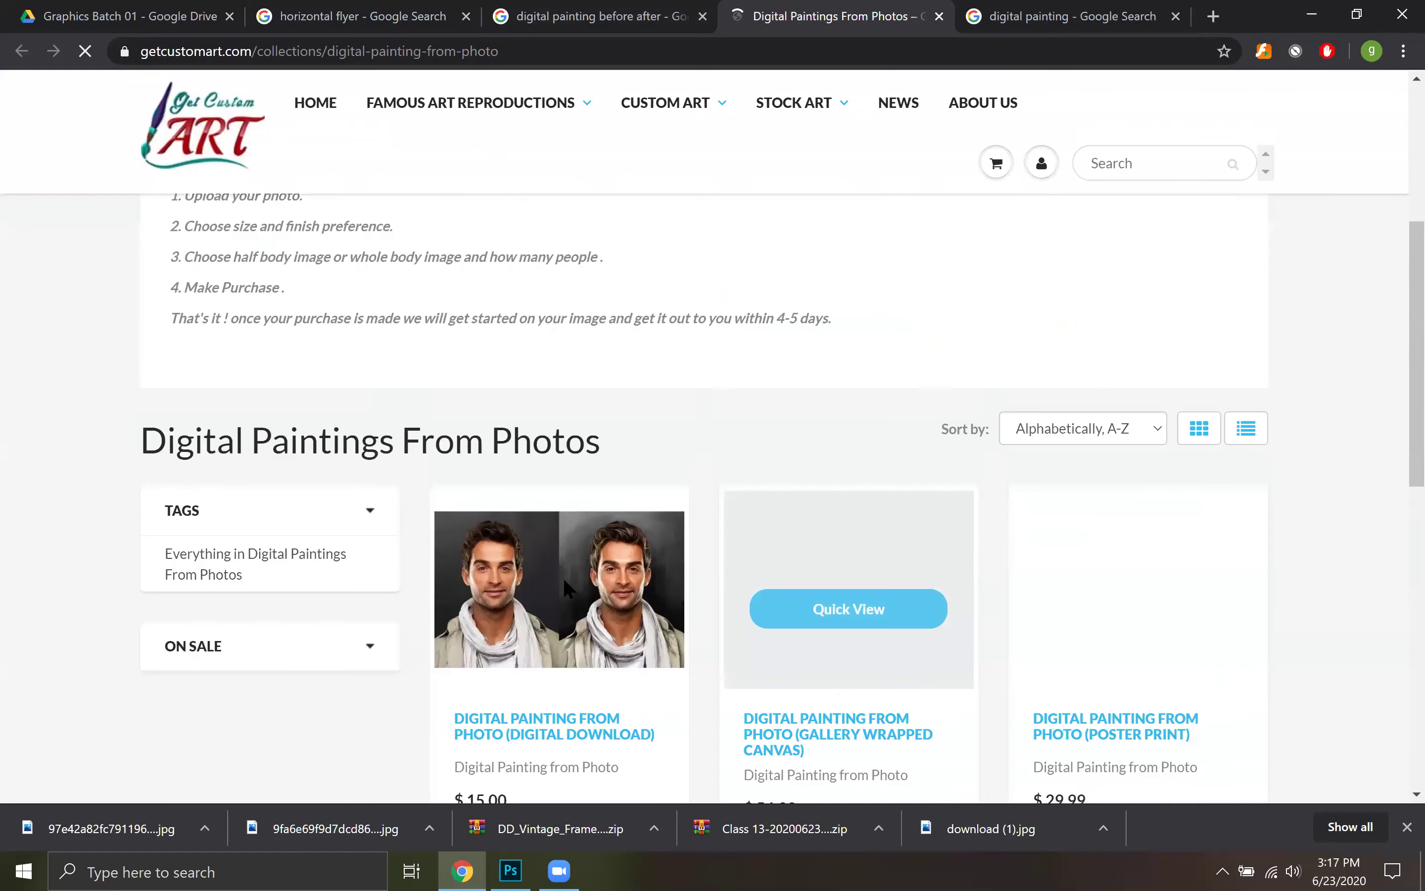
left_click(563, 607)
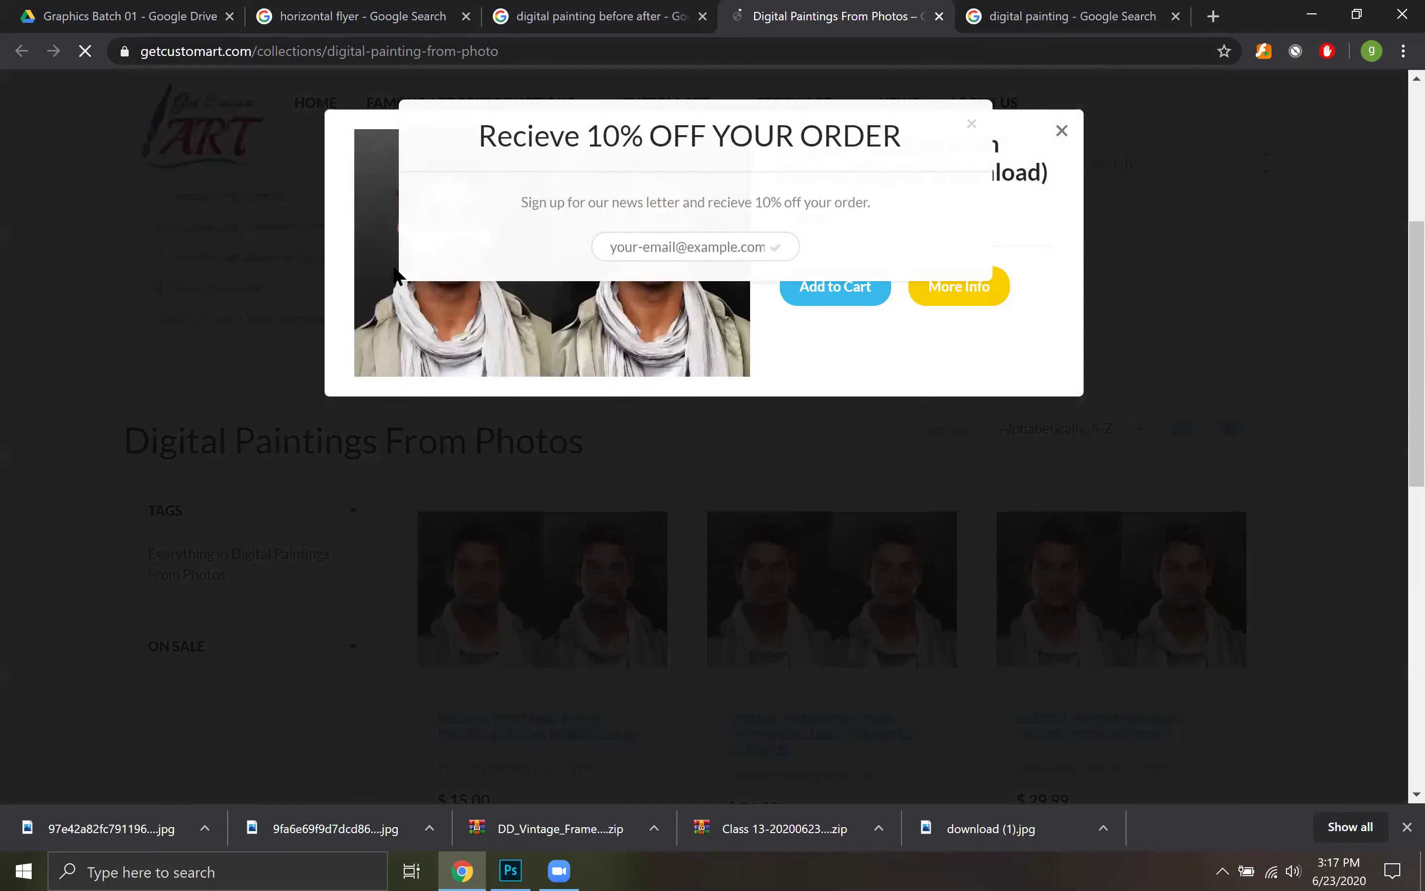
left_click(972, 124)
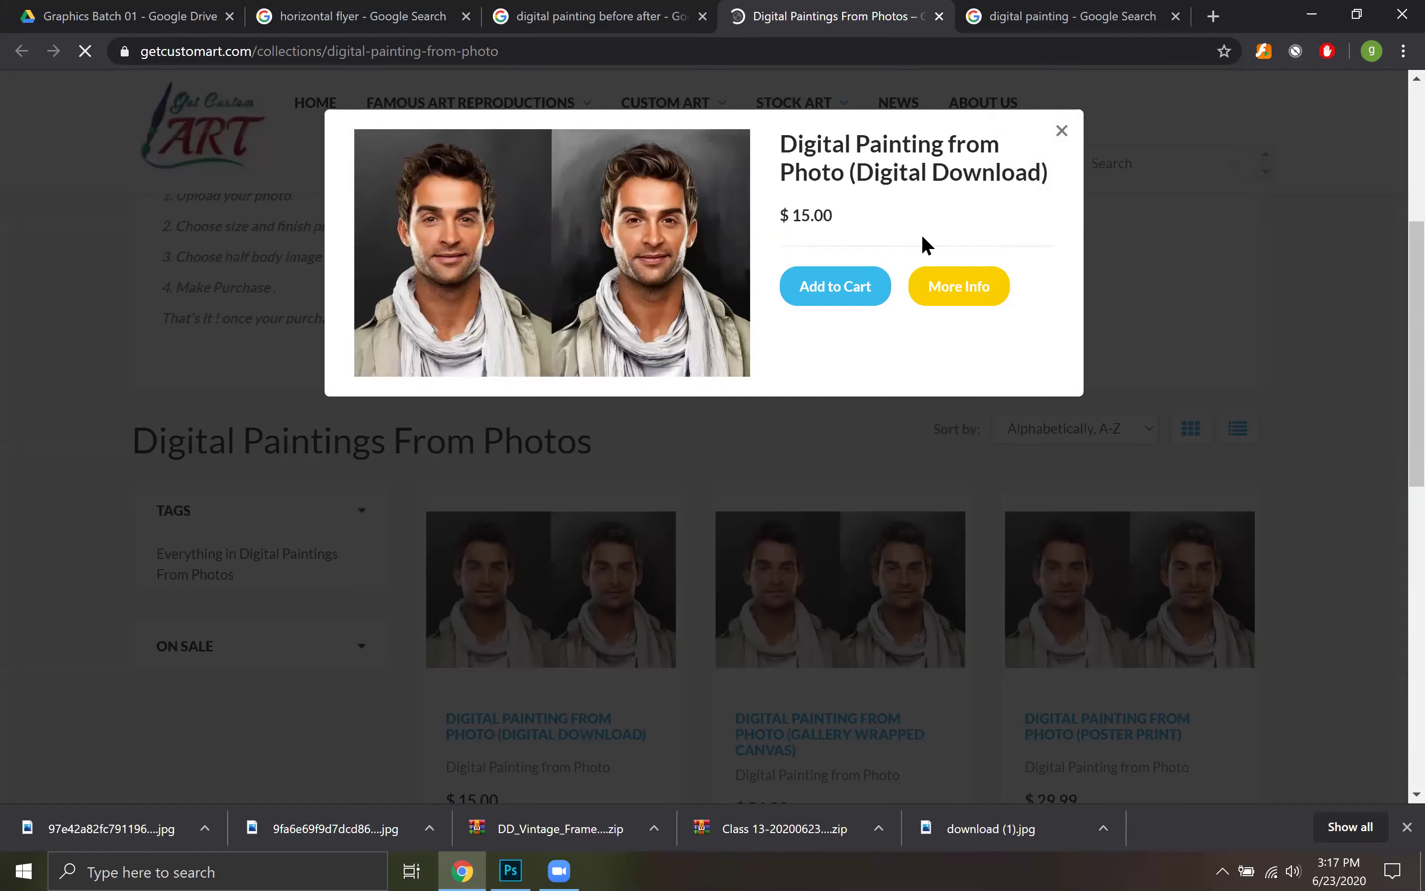
left_click(1063, 132)
Return to the before-after image results, browse further examples and preview the Cartoon Vector Portrait from fivesquid.com, closing the preview
left_click(565, 17)
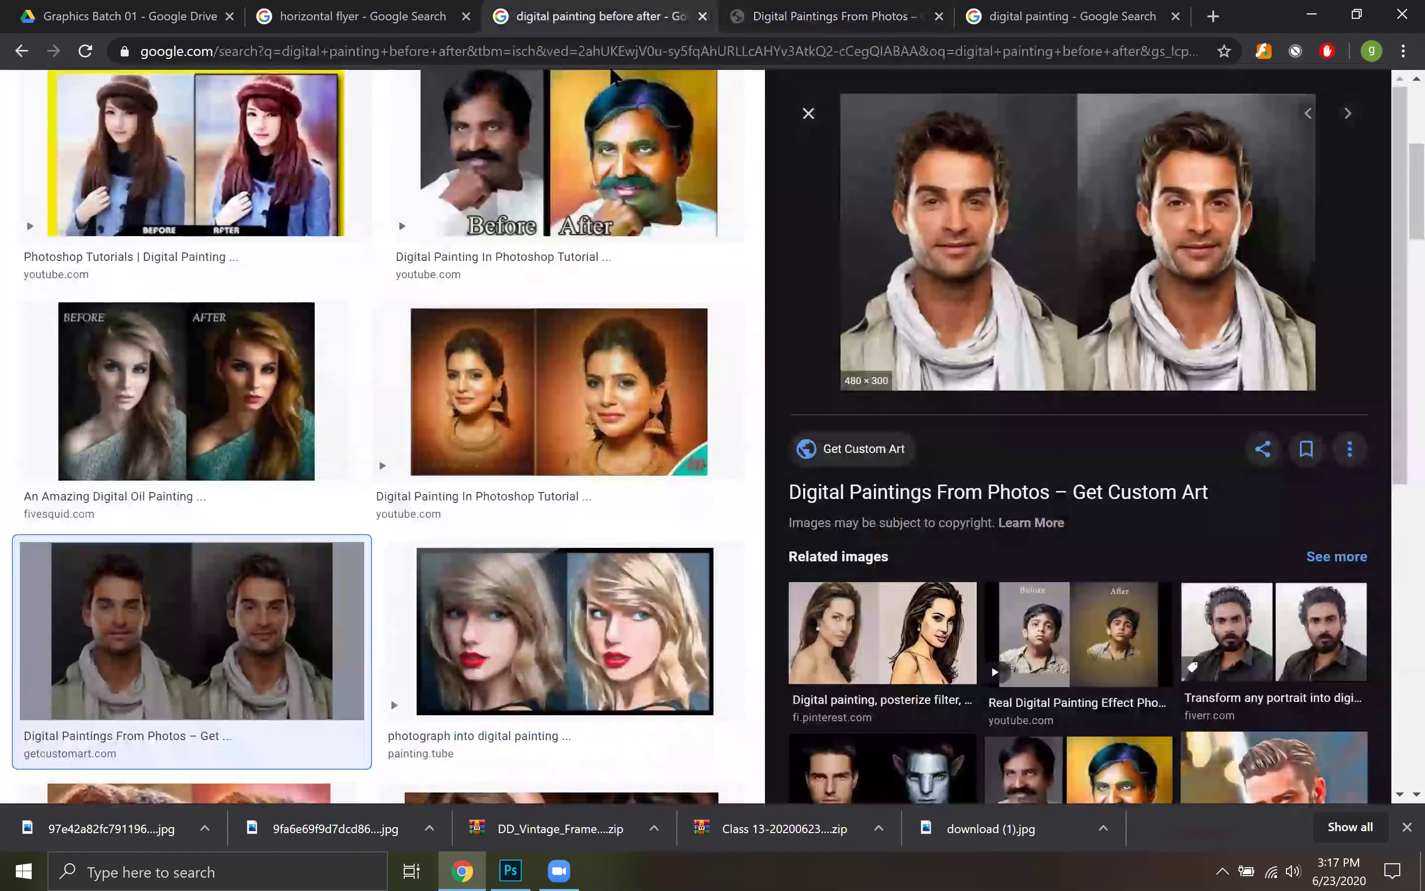
scroll(630, 470, "down", 4)
scroll(630, 470, "up", 4)
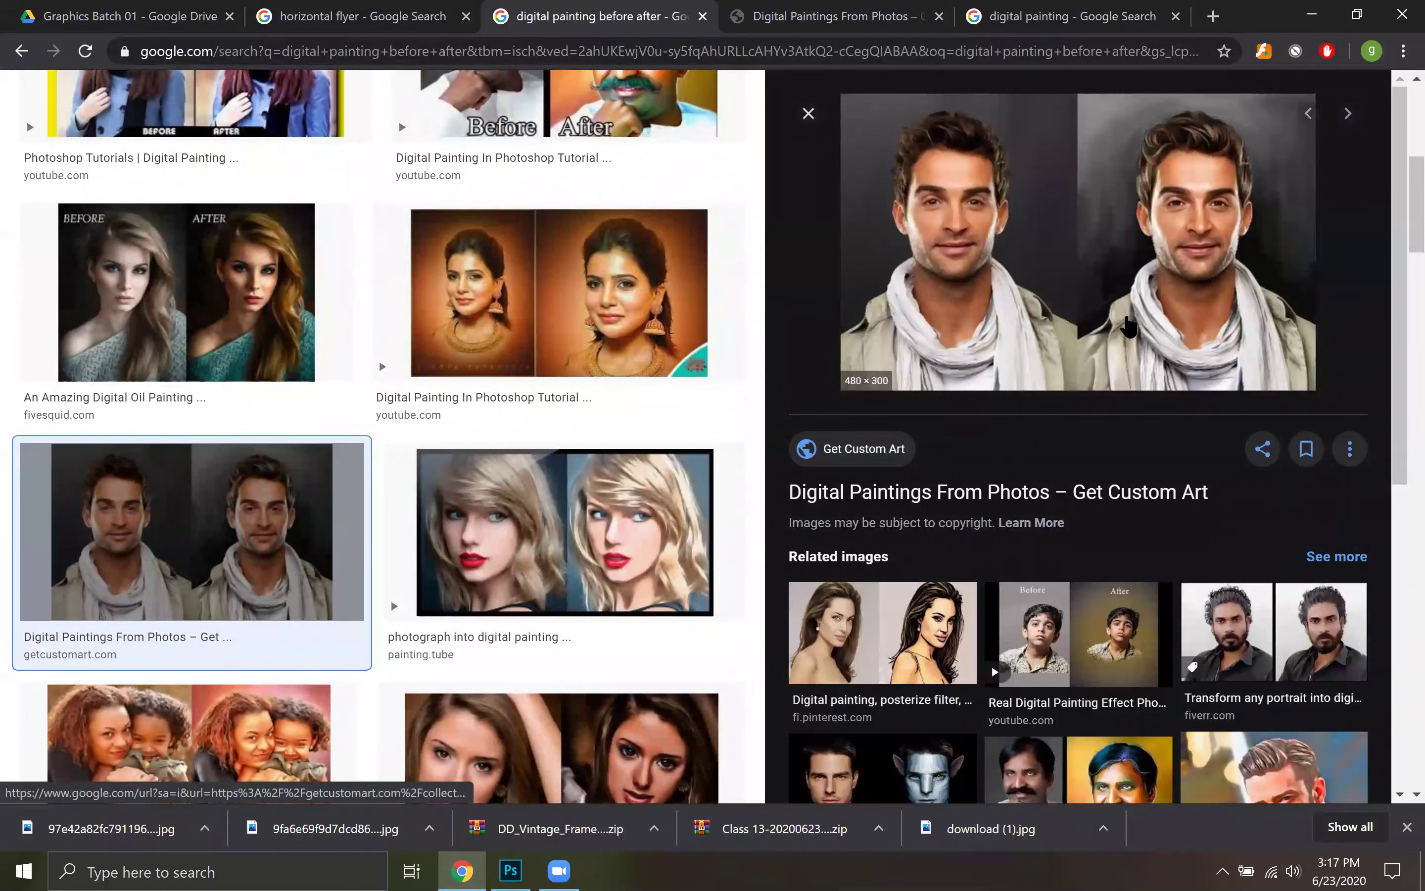
scroll(418, 336, "up", 6)
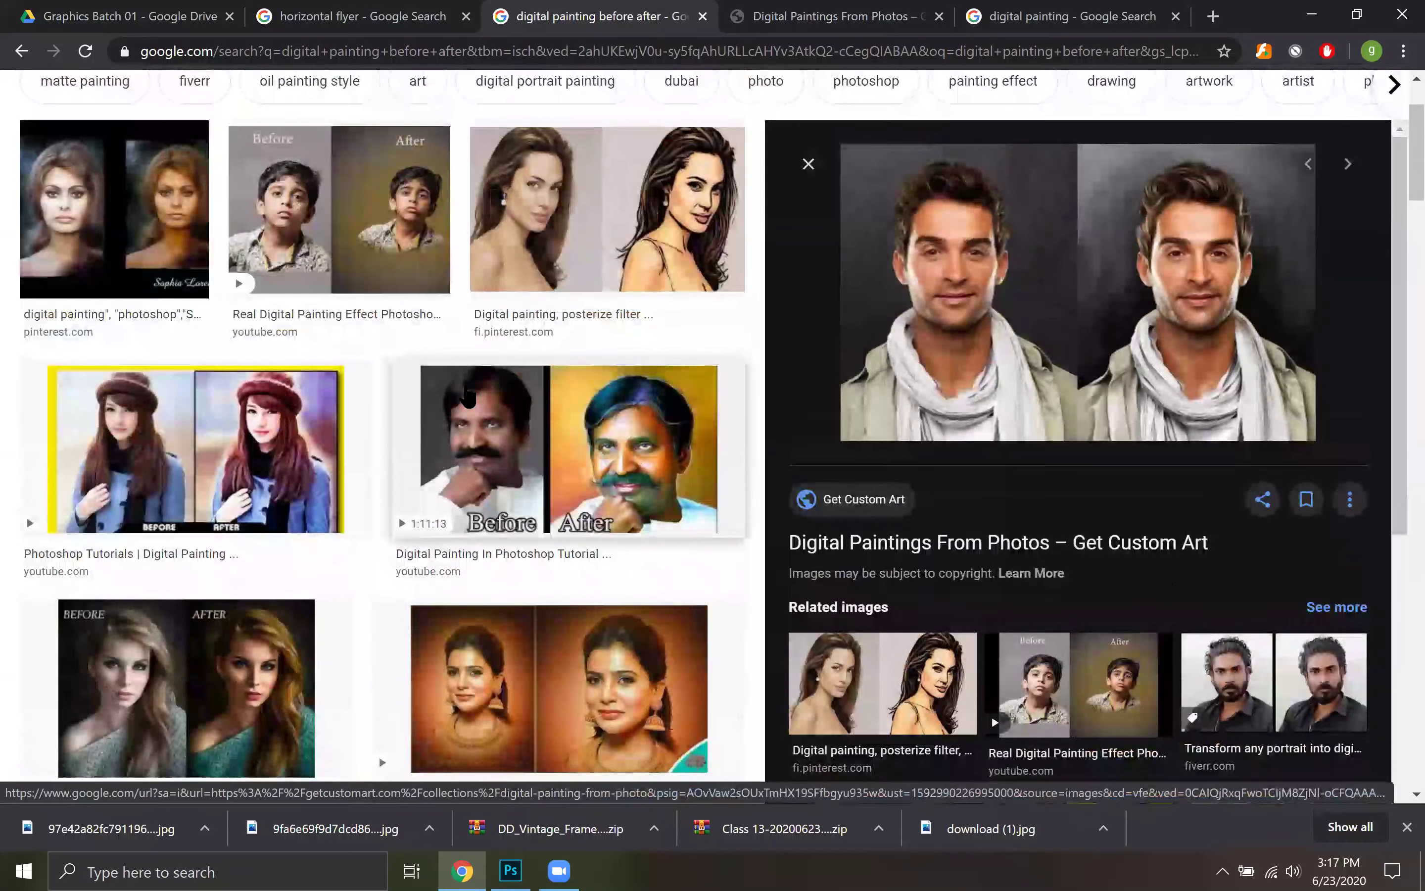
scroll(468, 398, "down", 18)
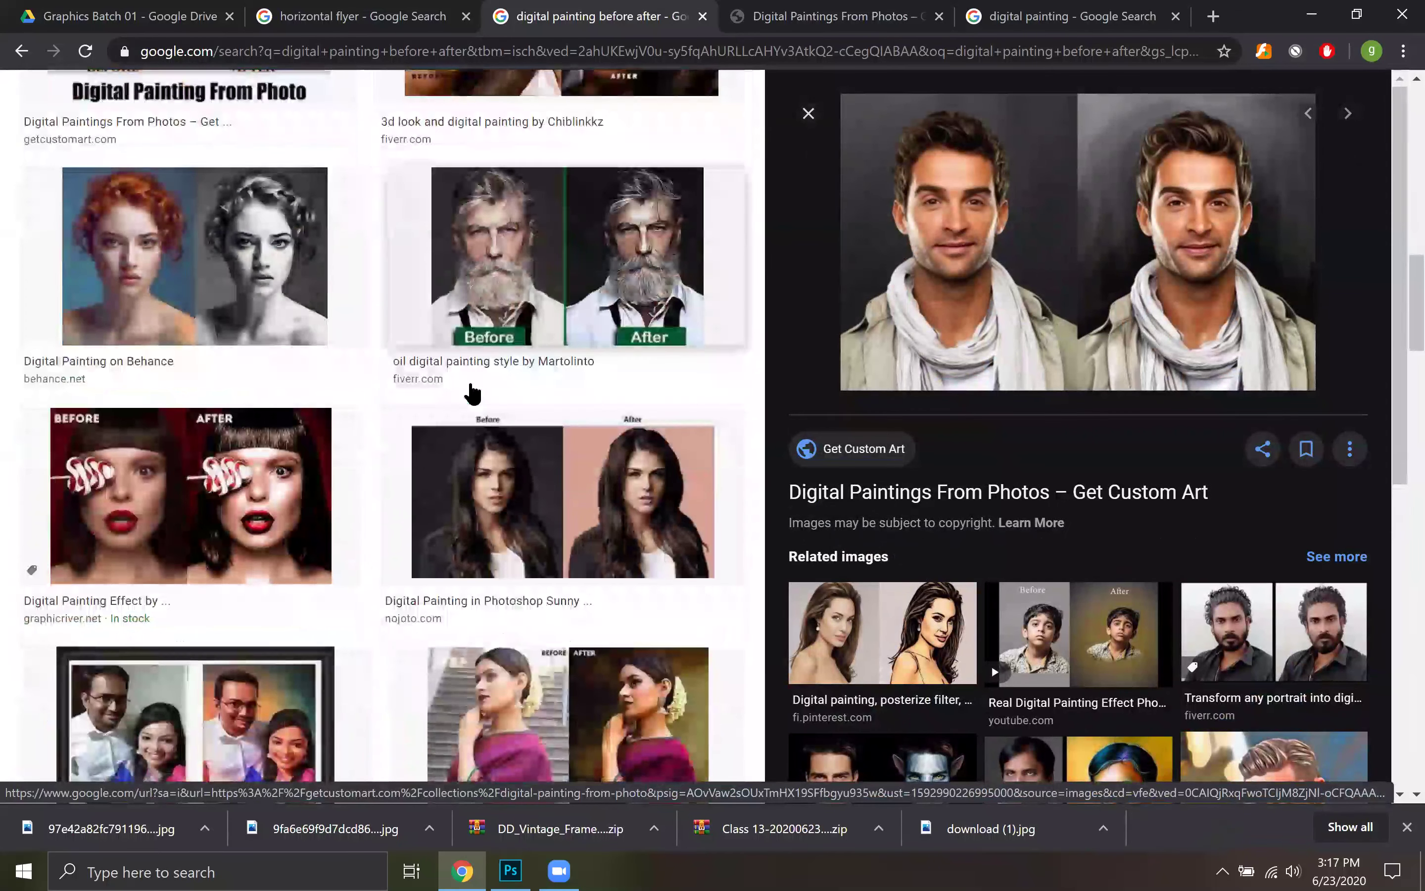
scroll(471, 393, "down", 3)
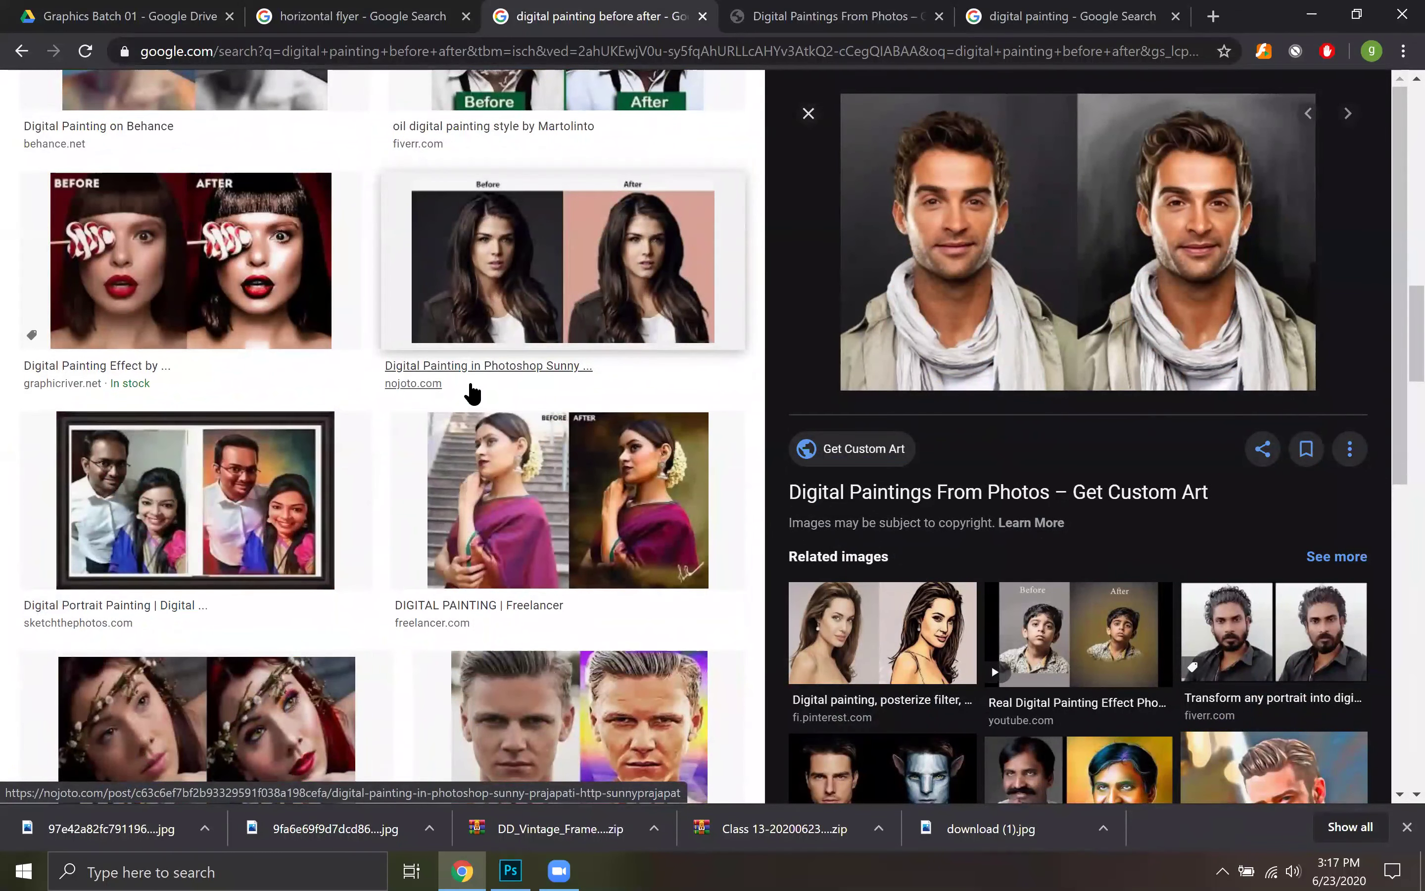
scroll(471, 393, "down", 1)
scroll(471, 393, "down", 4)
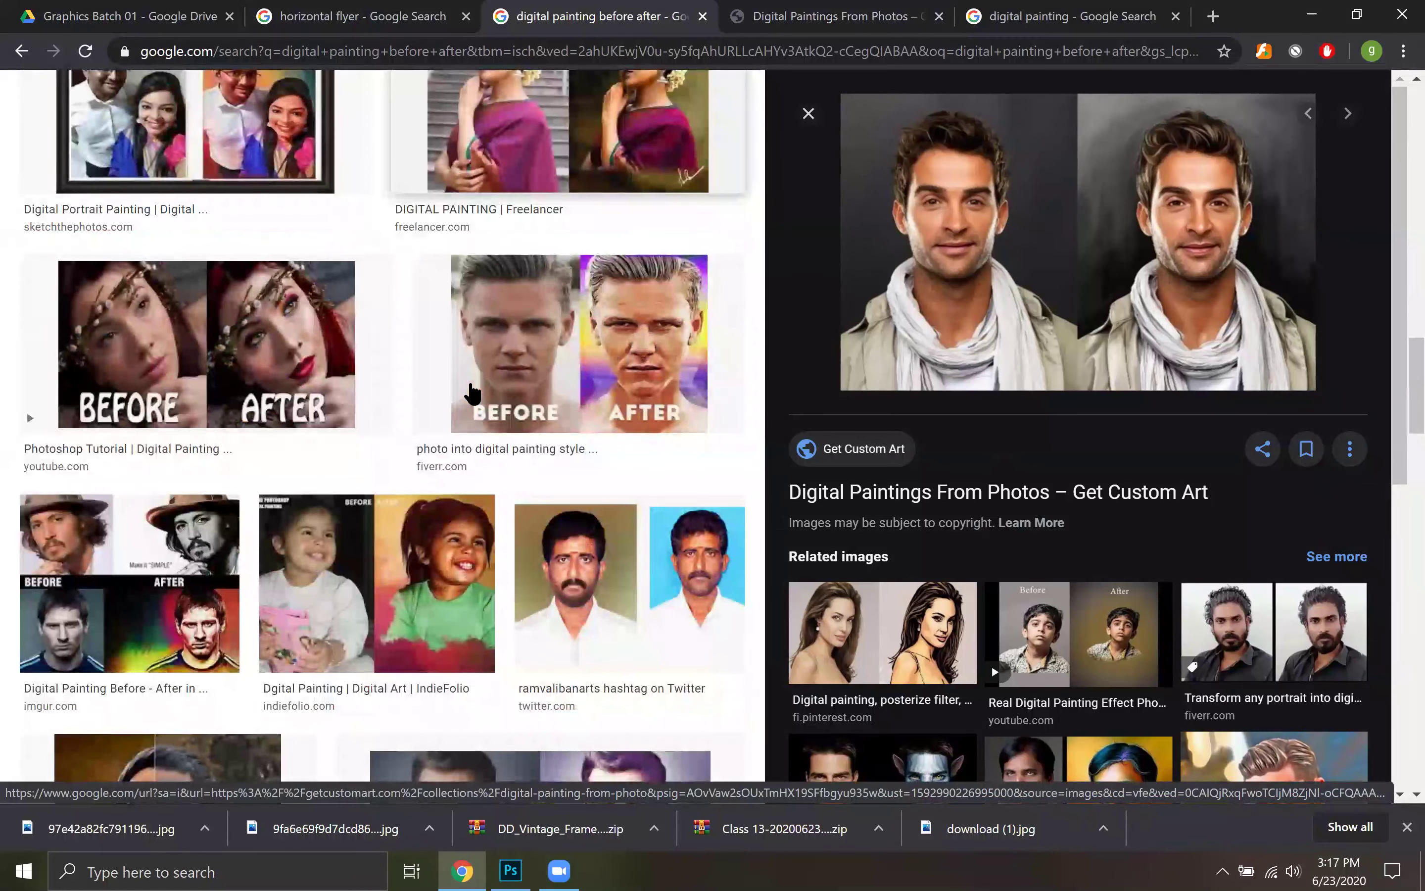
scroll(475, 391, "down", 5)
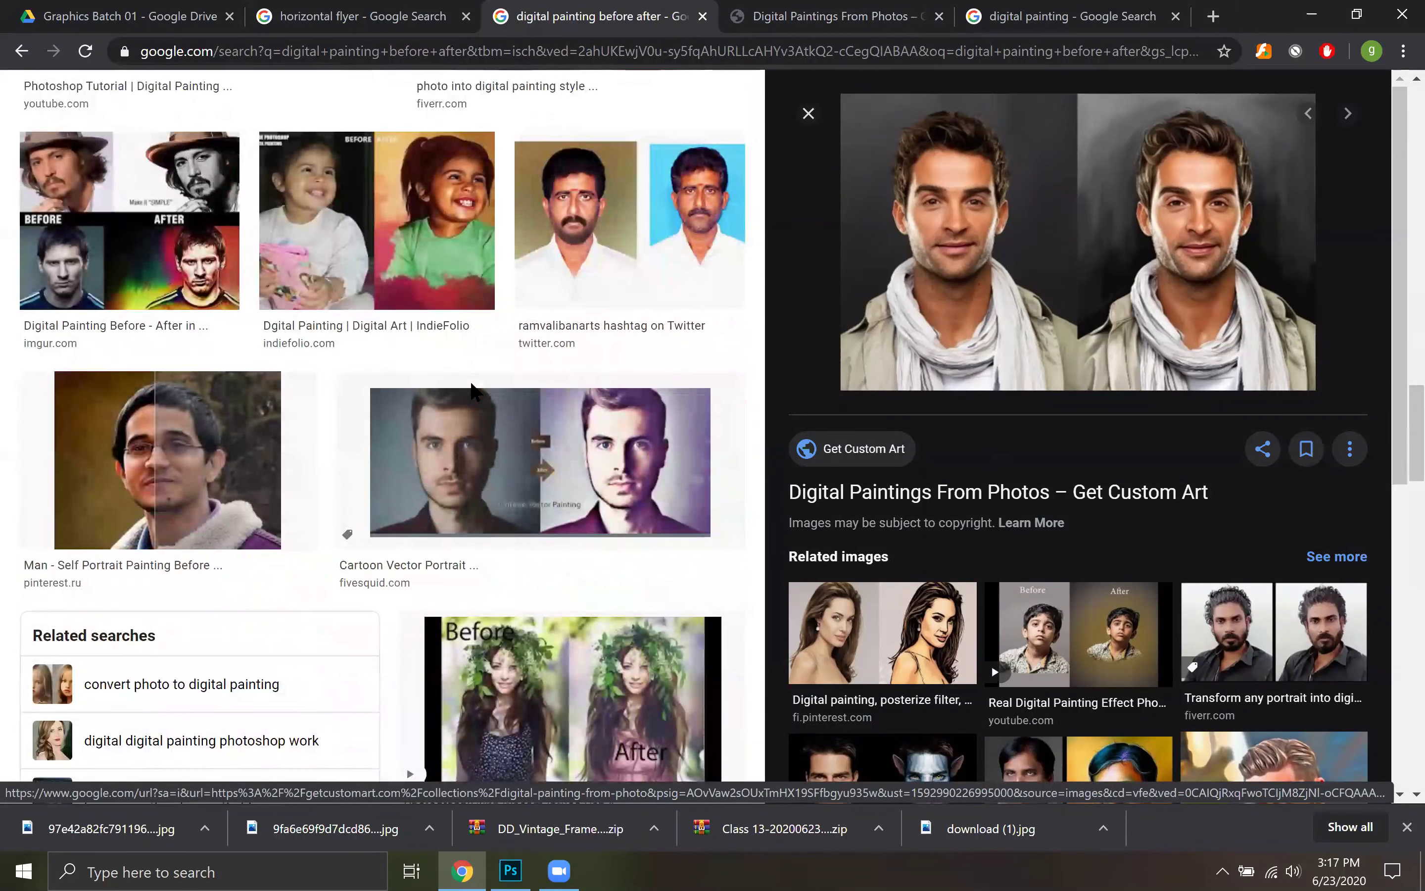
scroll(471, 394, "down", 3)
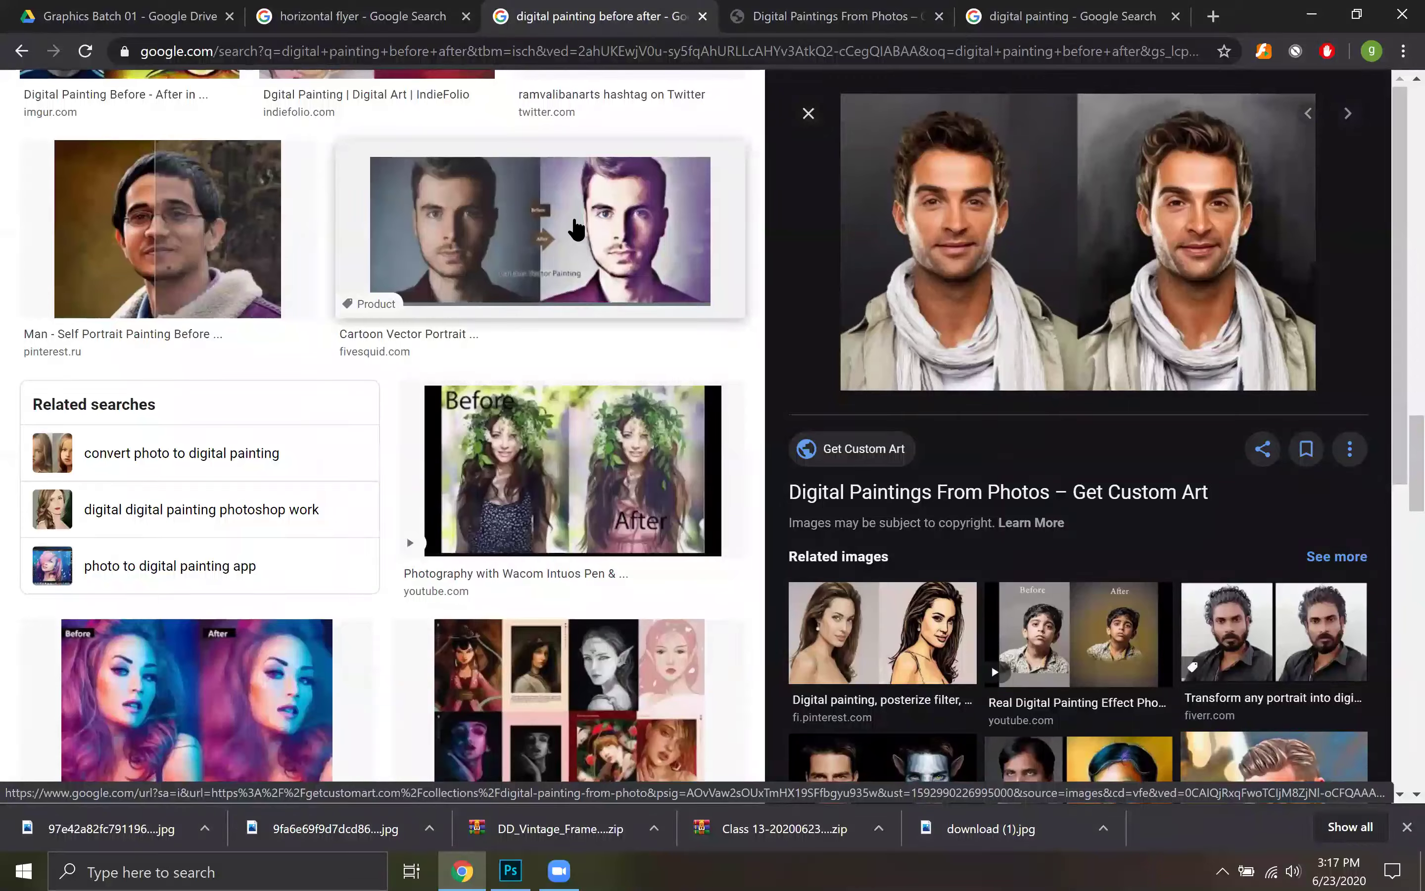
left_click(599, 241)
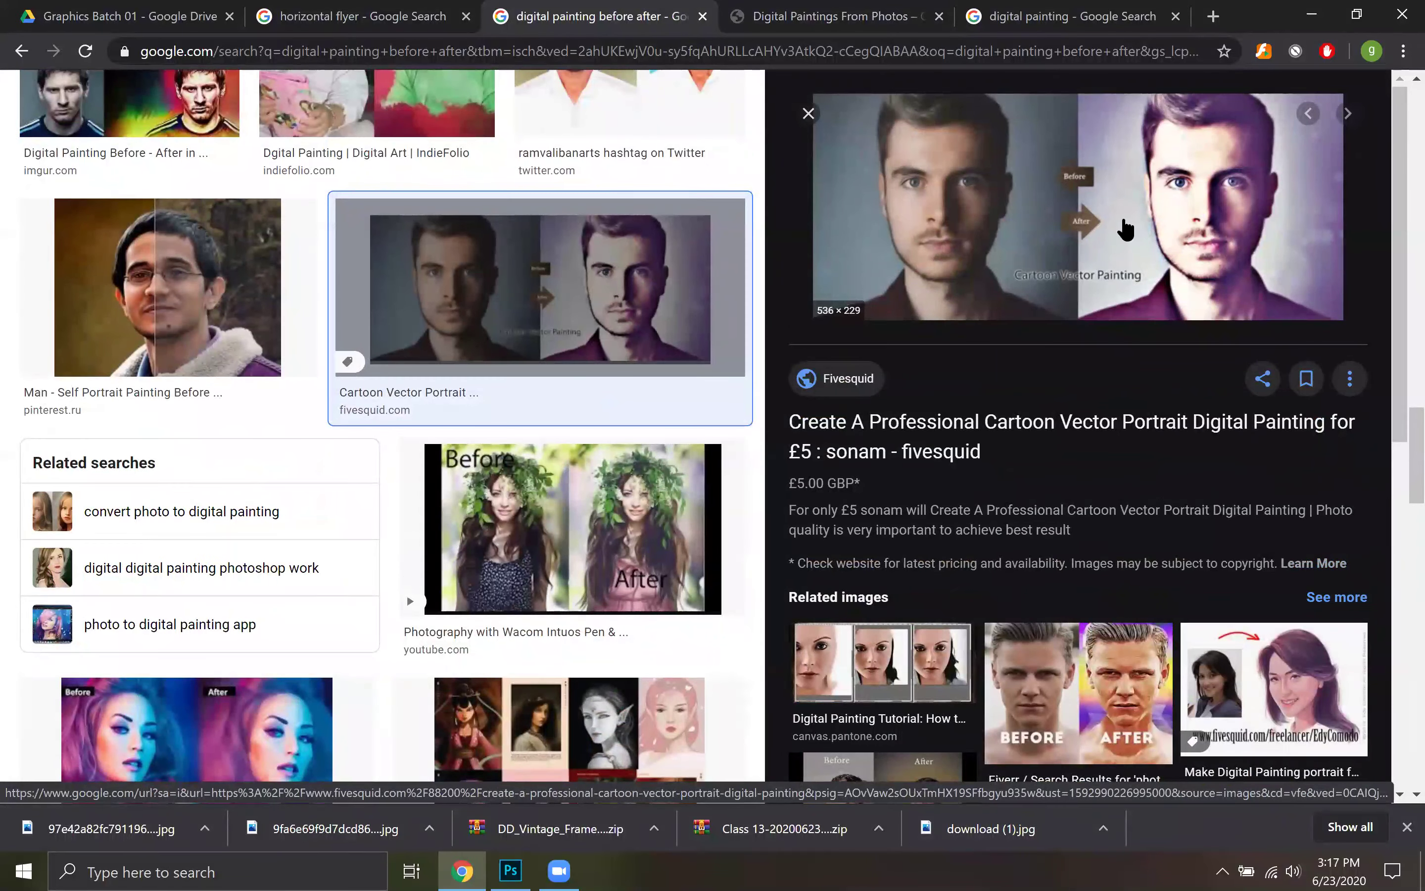
left_click(809, 114)
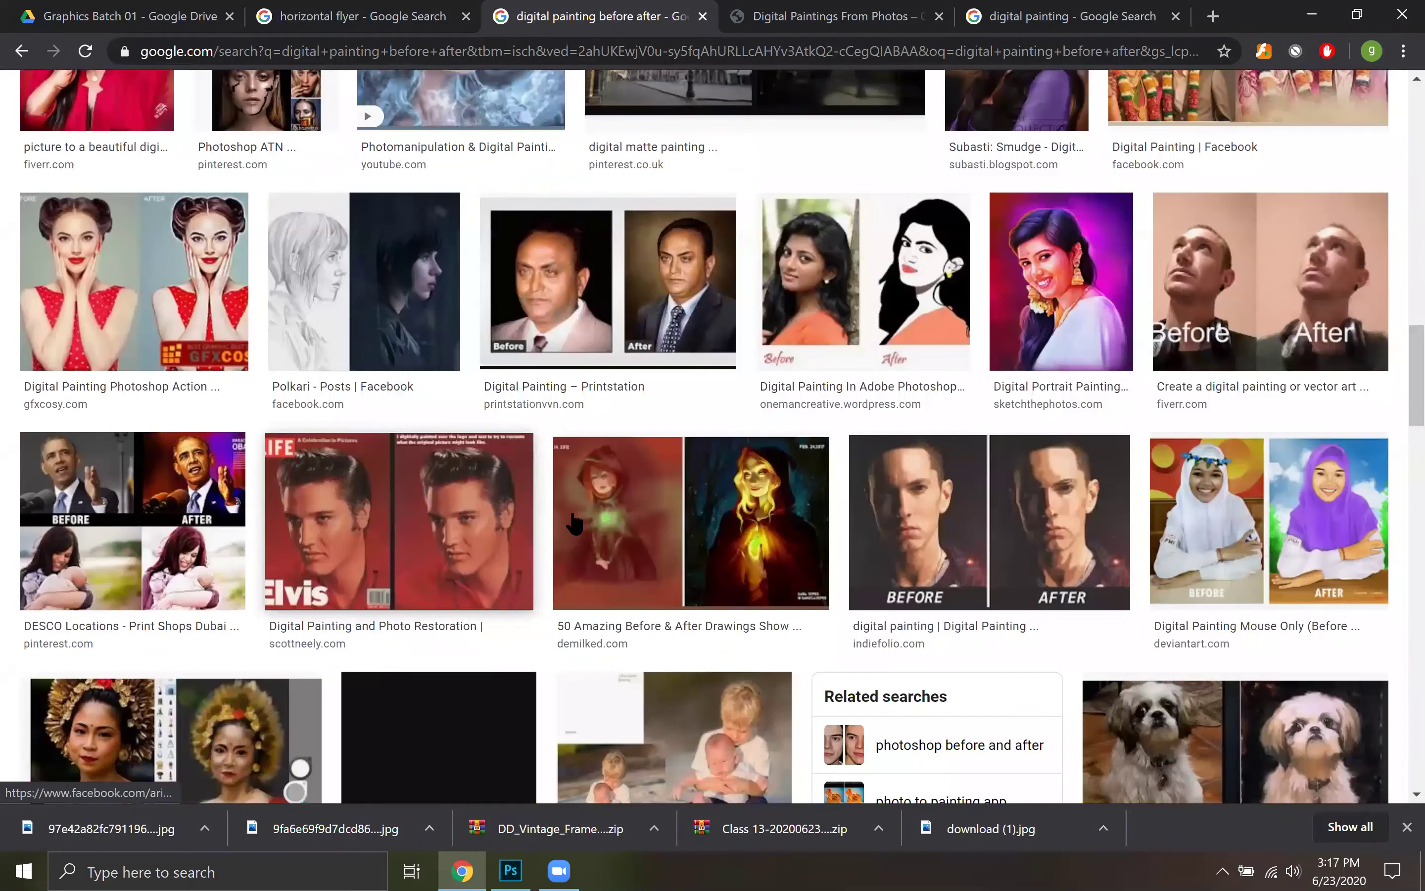
Browse further down the results and examine the Pk Digital Painting (DPK) before-and-after portrait in the preview, closing it when done
scroll(600, 516, "down", 6)
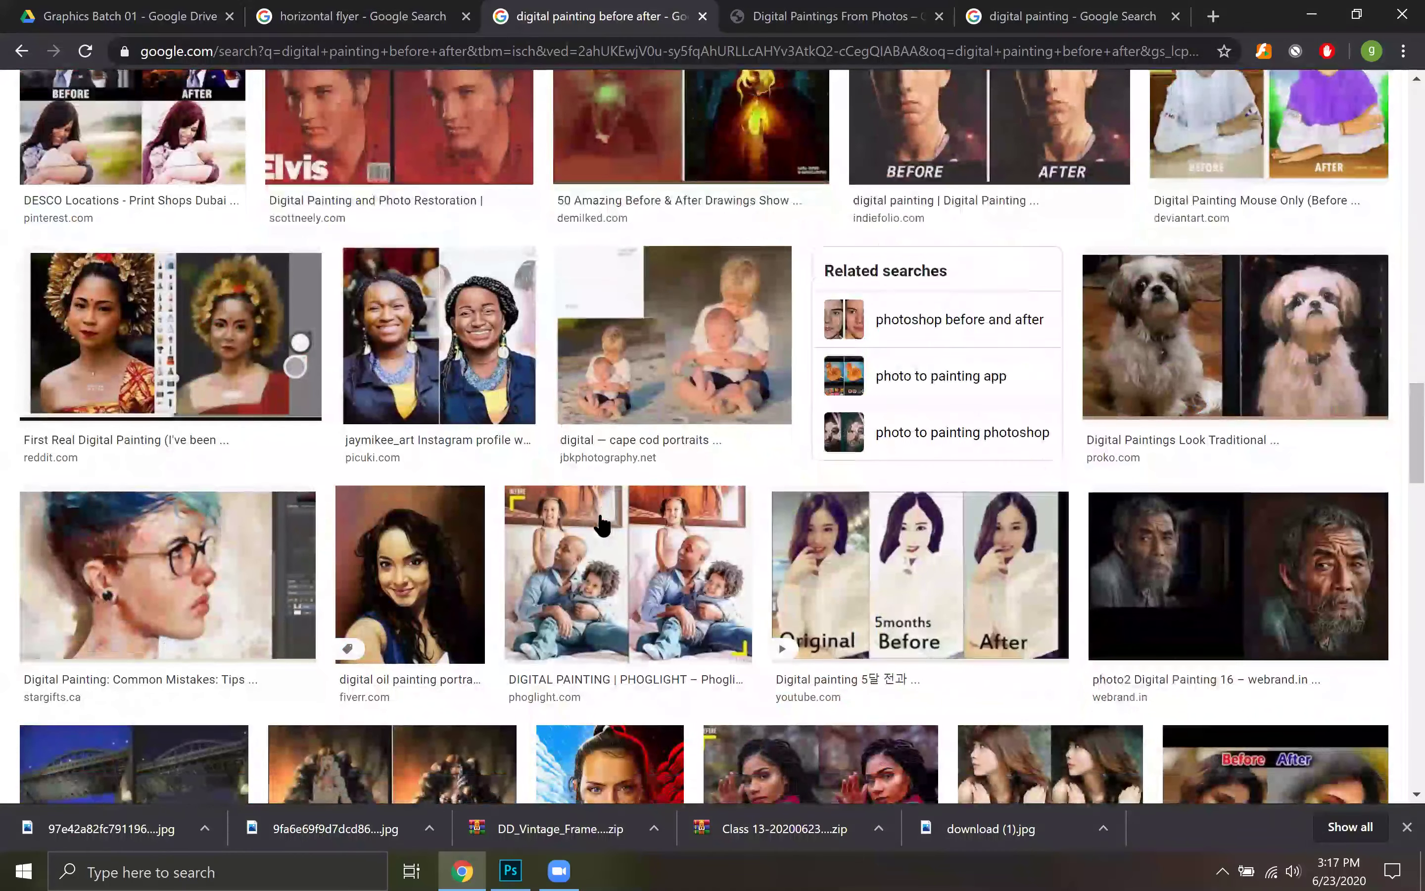
scroll(605, 521, "down", 7)
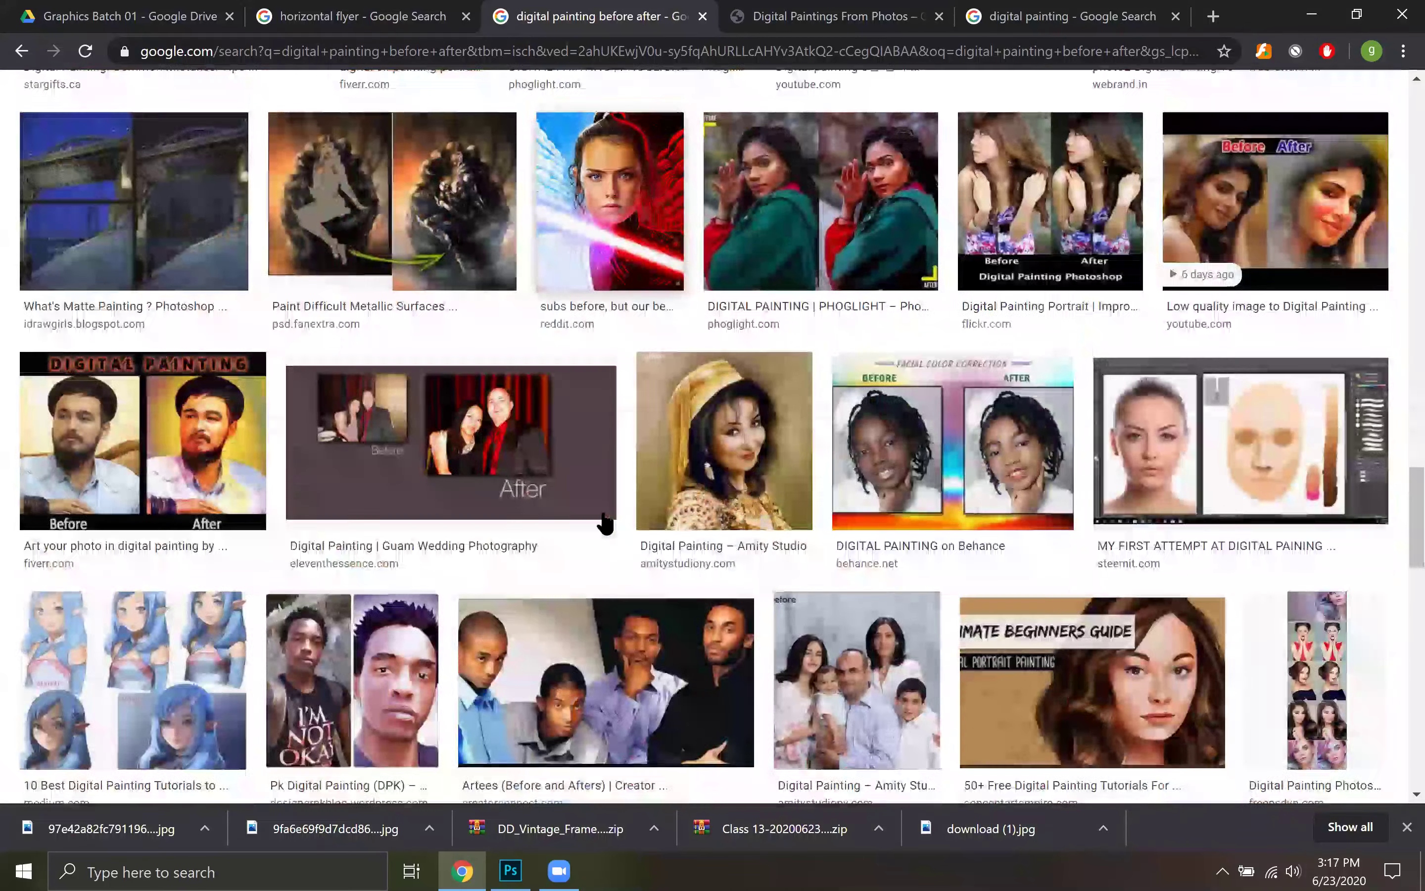
scroll(604, 521, "down", 3)
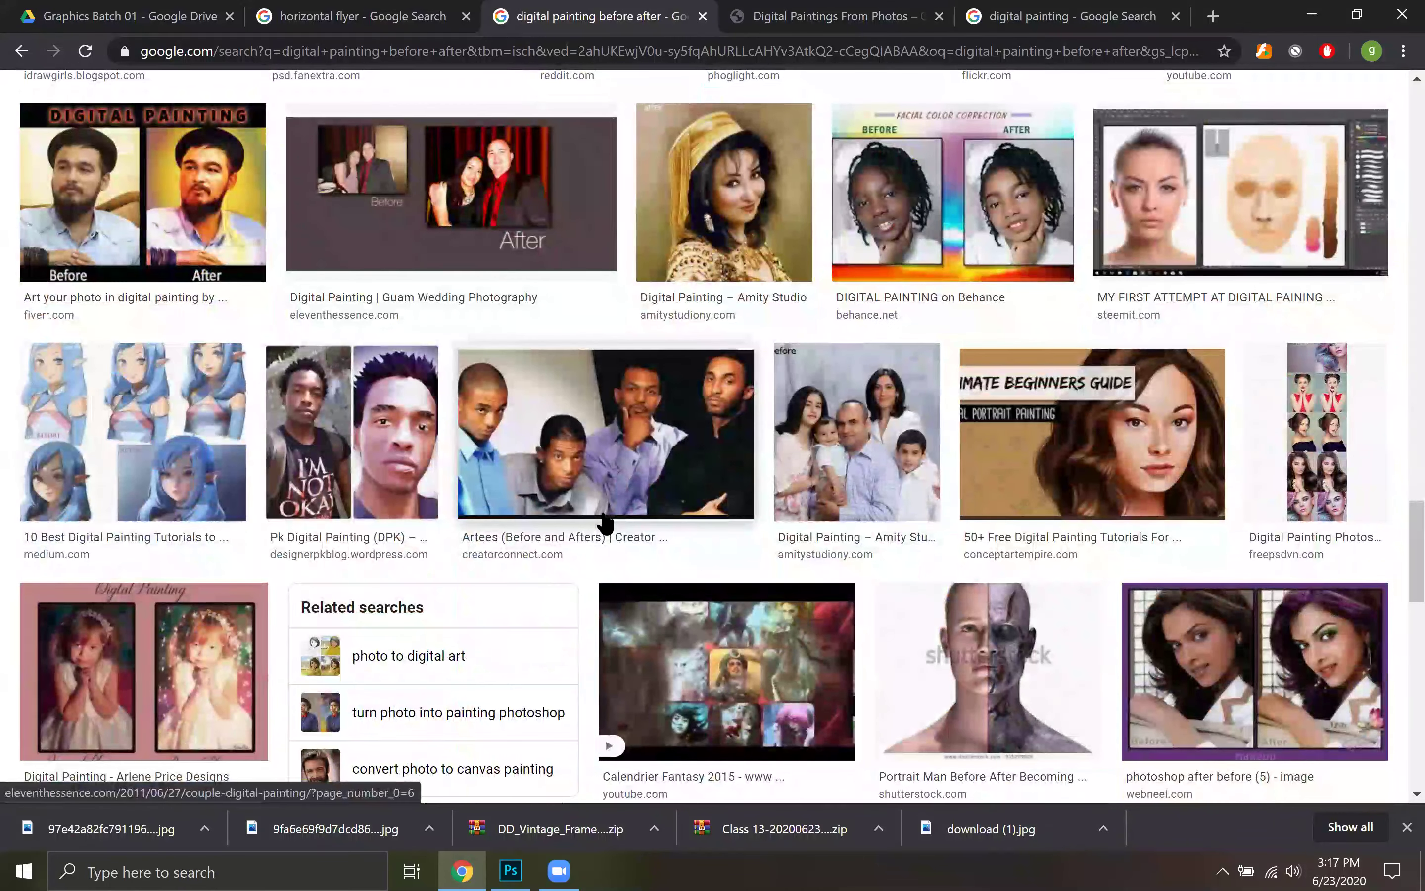
left_click(392, 423)
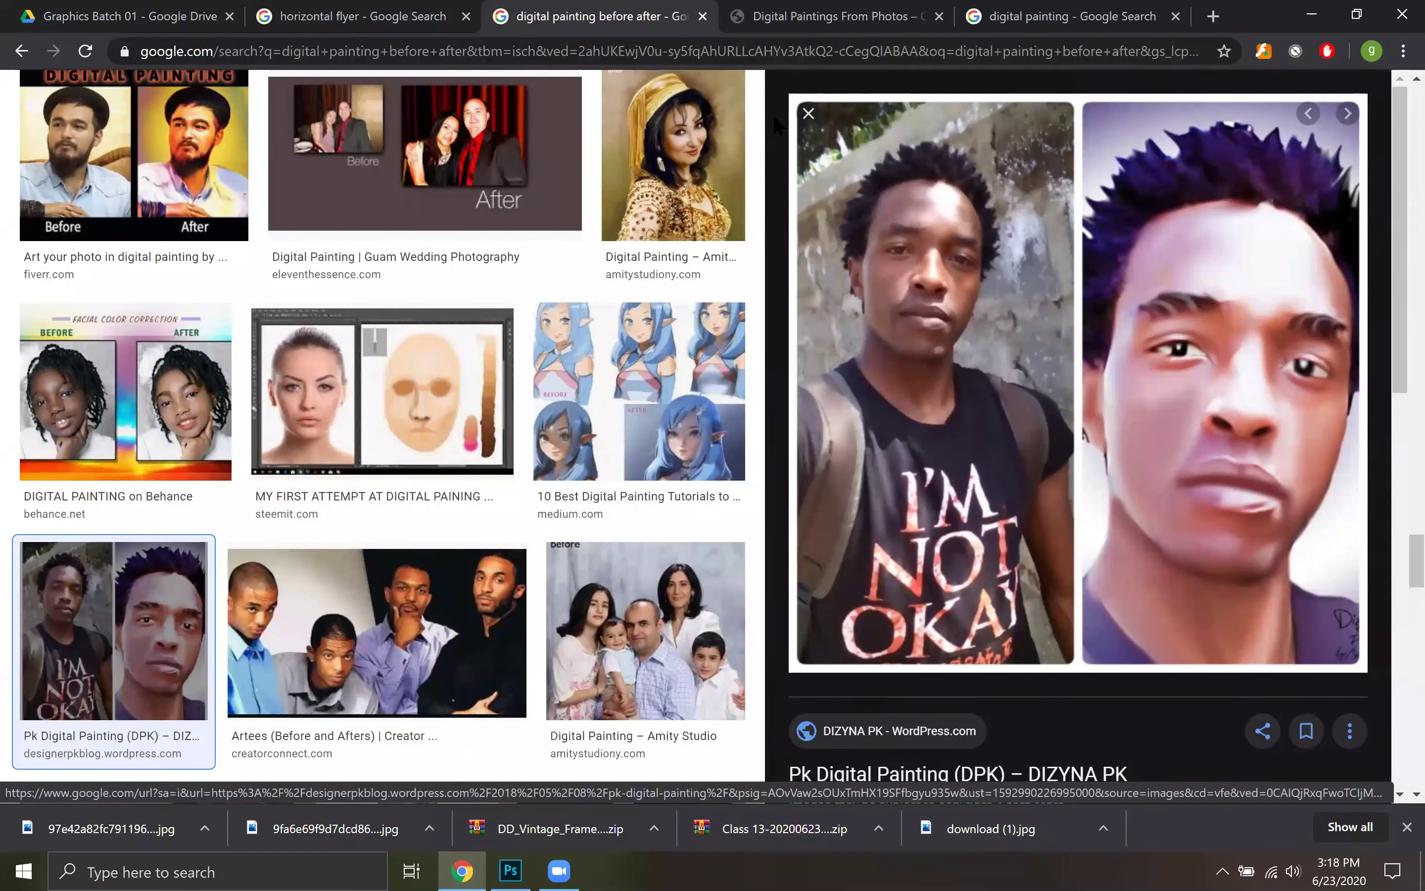
left_click(808, 113)
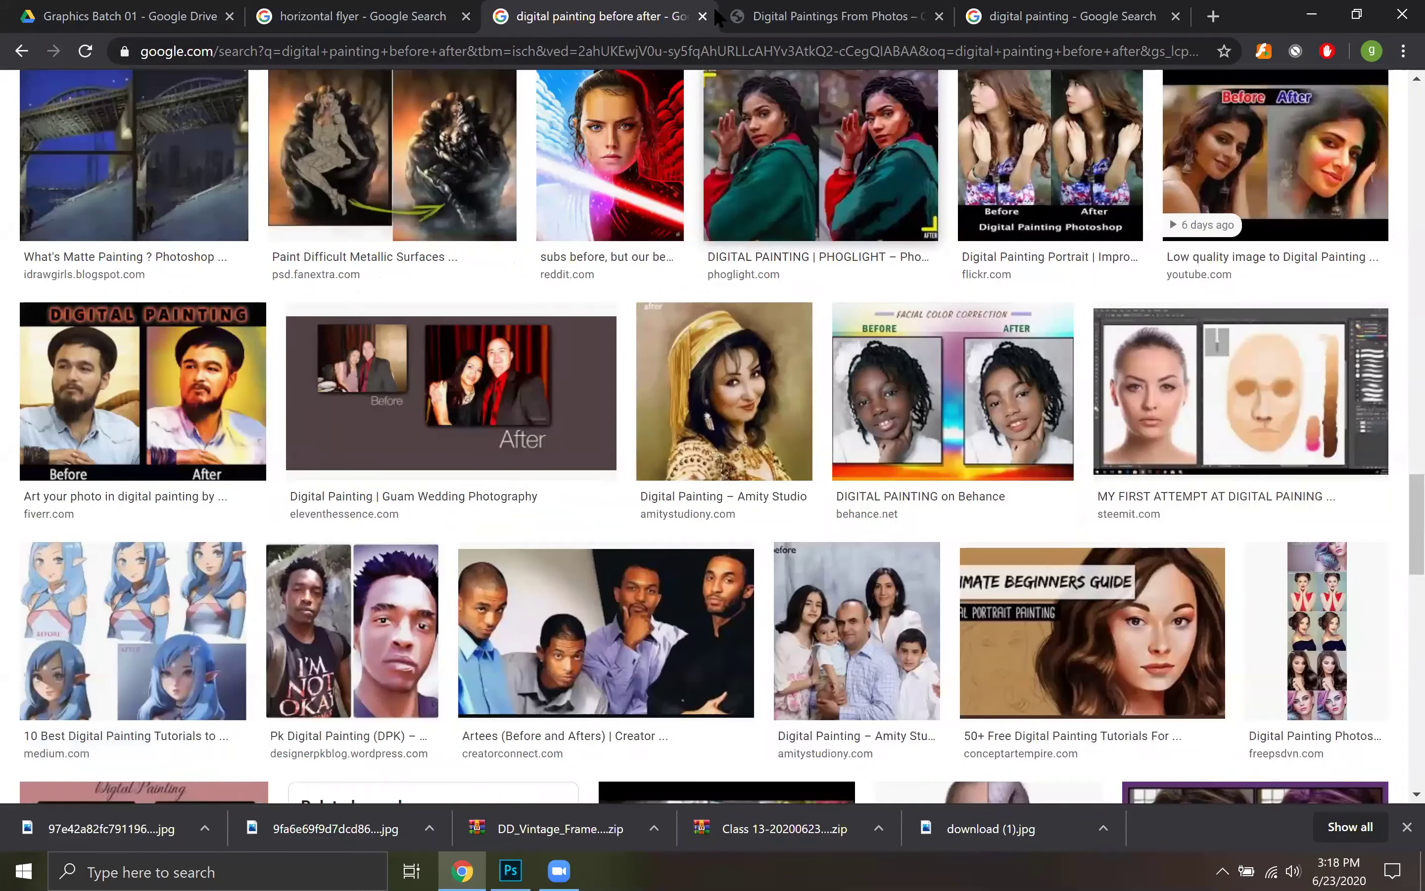
scroll(777, 384, "up", 15)
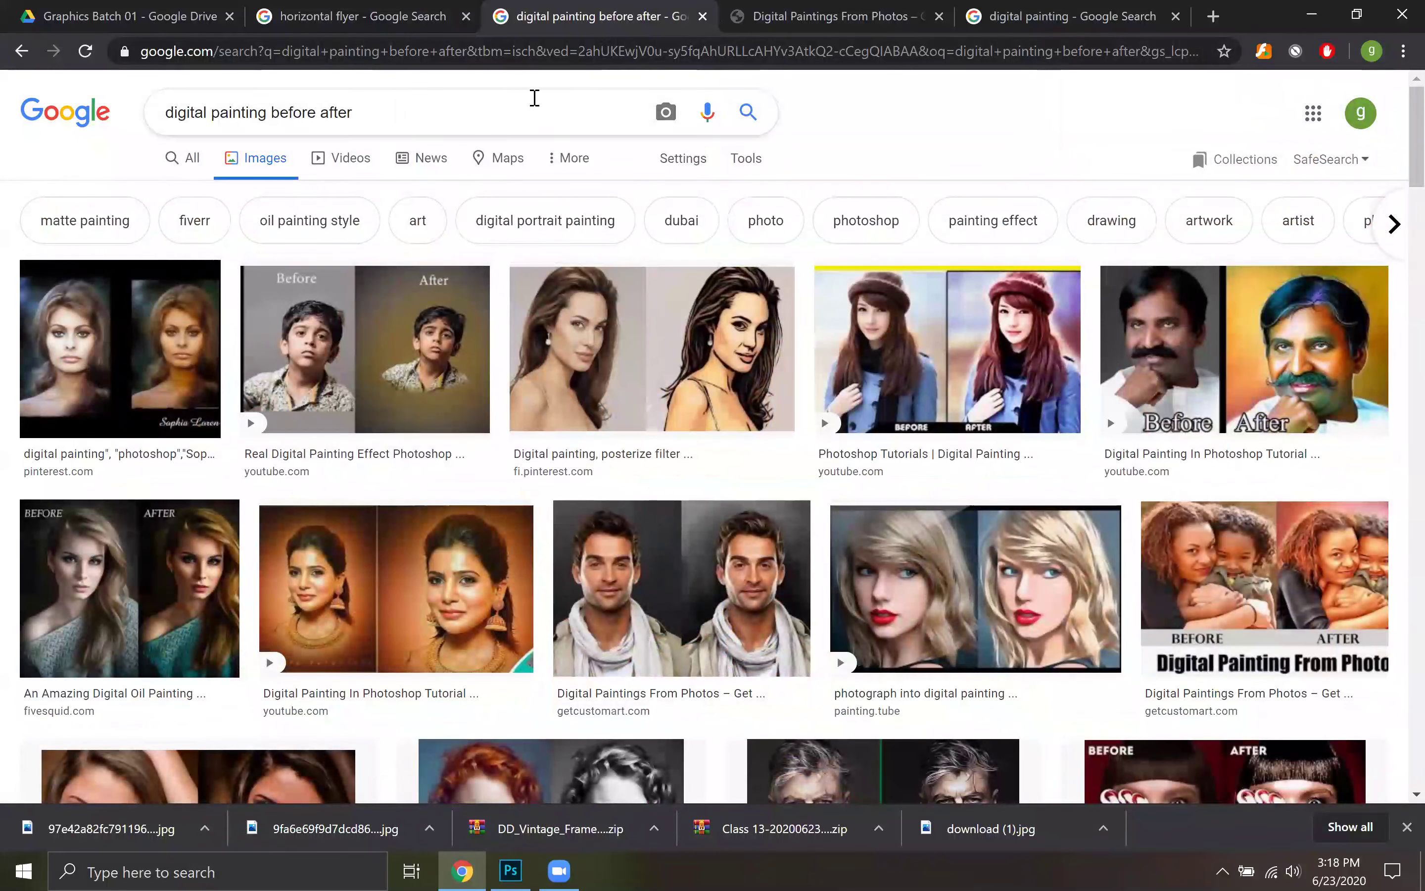
Close the "digital painting before after" search and the Get Custom Art page, returning to the "digital painting" image results
left_click(703, 16)
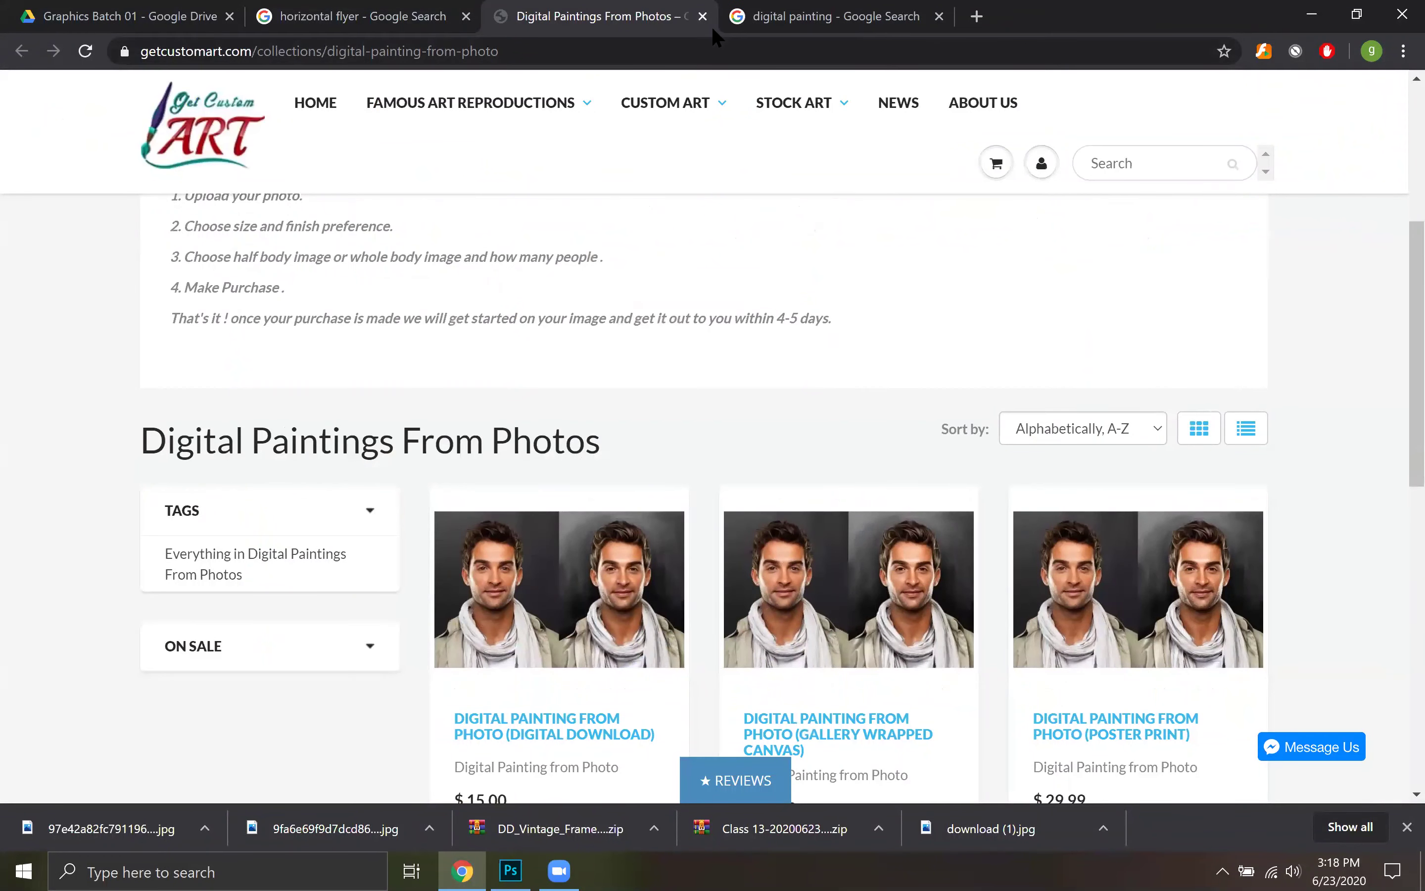
left_click(704, 21)
left_click(649, 17)
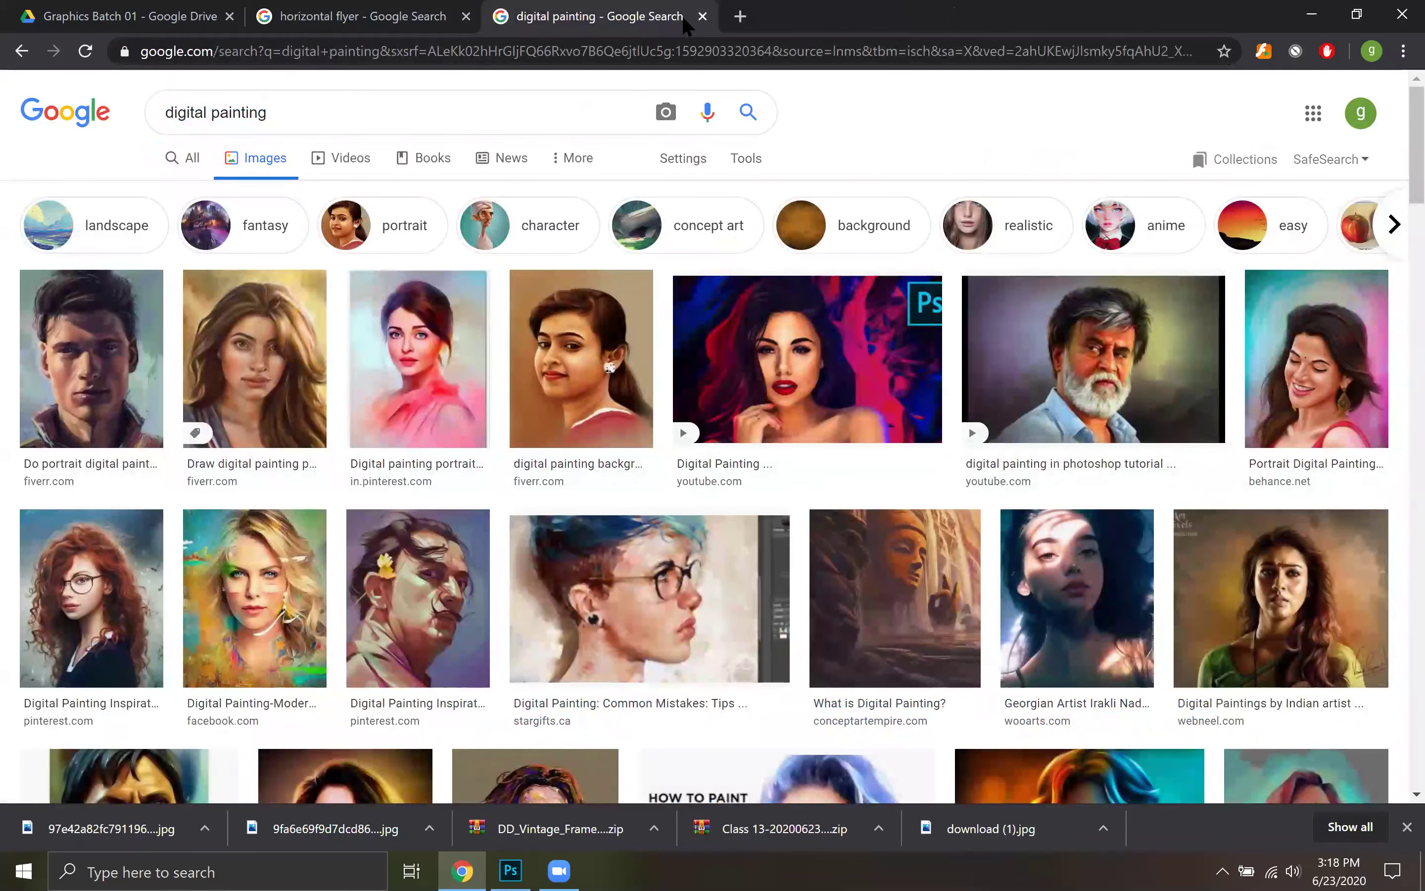
Close the digital painting search tab, switch to Photoshop and close the open document
left_click(702, 16)
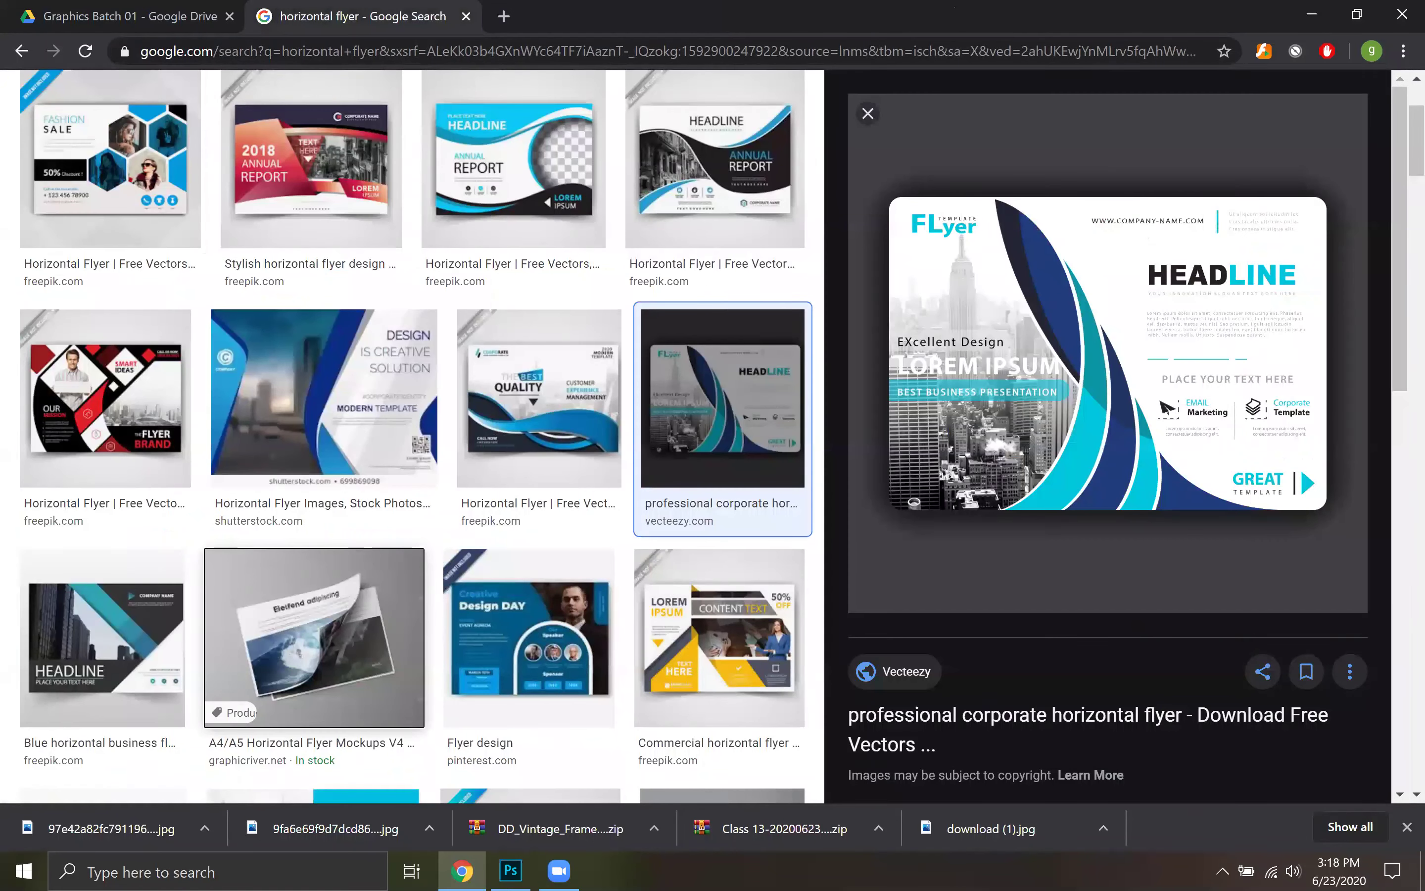
key("alt+Tab")
key("ctrl+w")
left_click(826, 364)
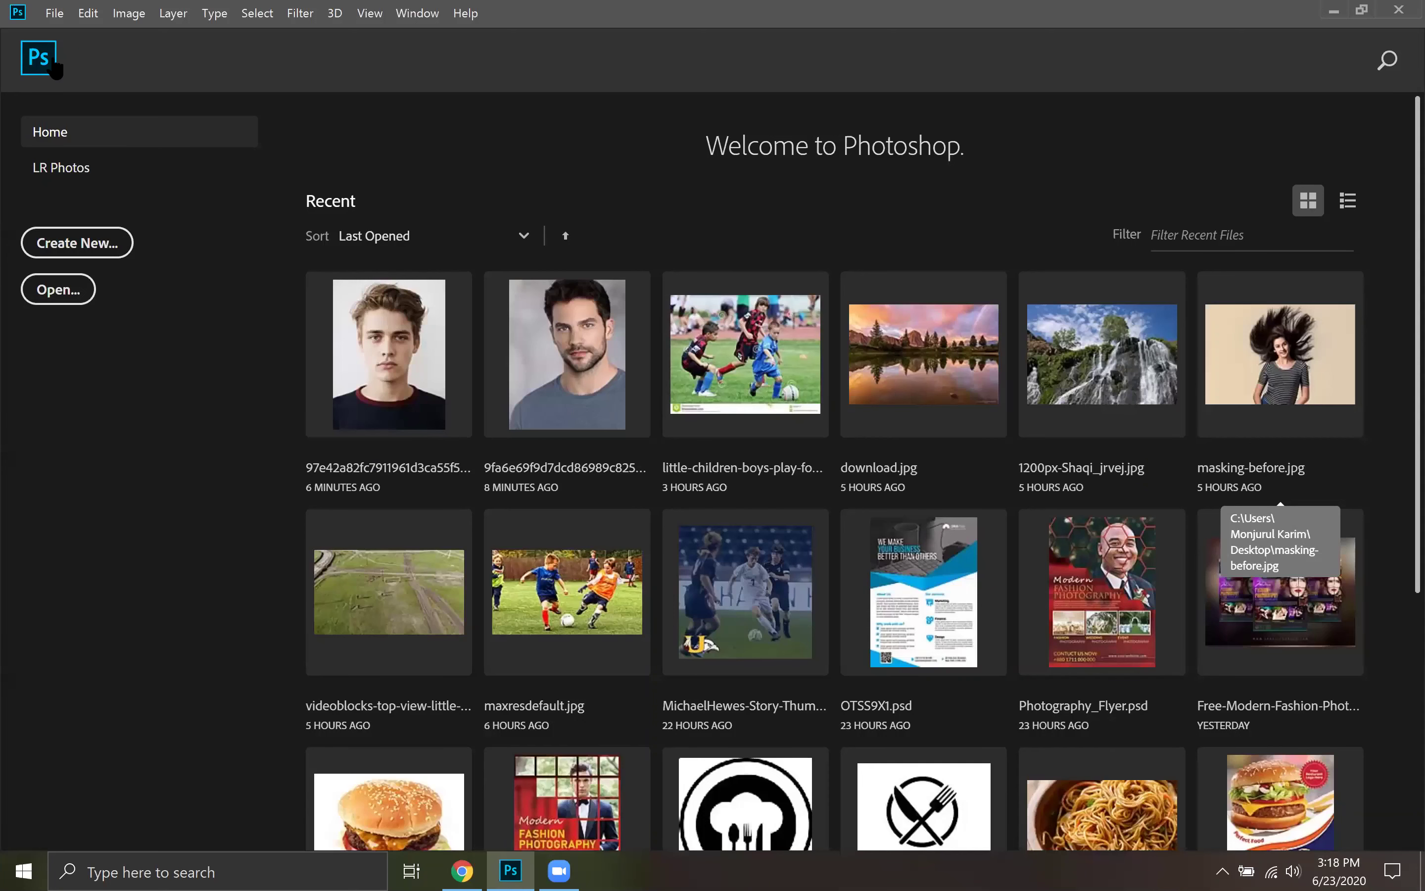
Create a new blank CMYK document and activate the Dodge Tool
left_click(56, 15)
left_click(78, 35)
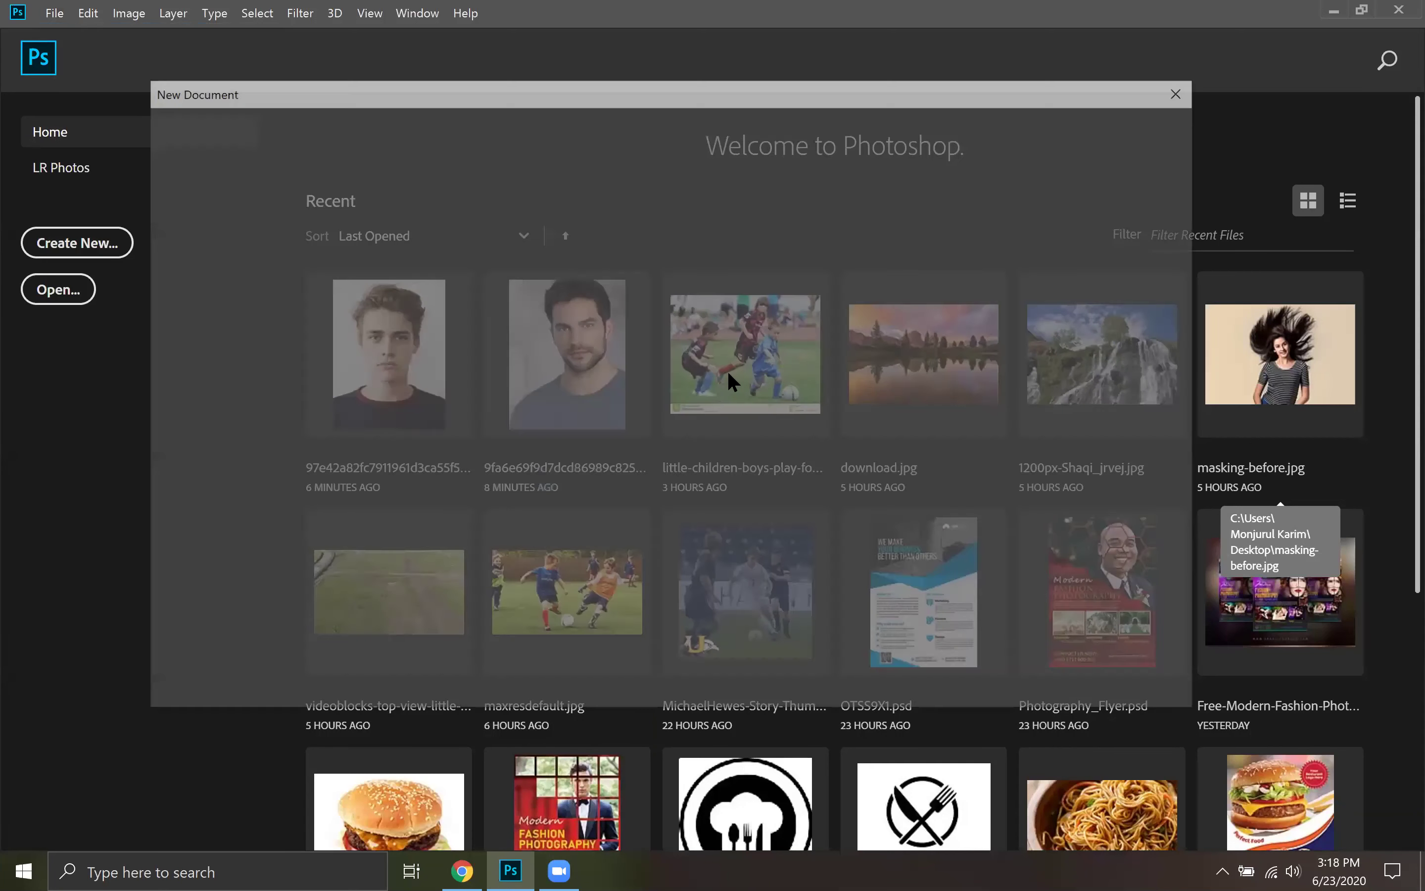
left_click(1051, 678)
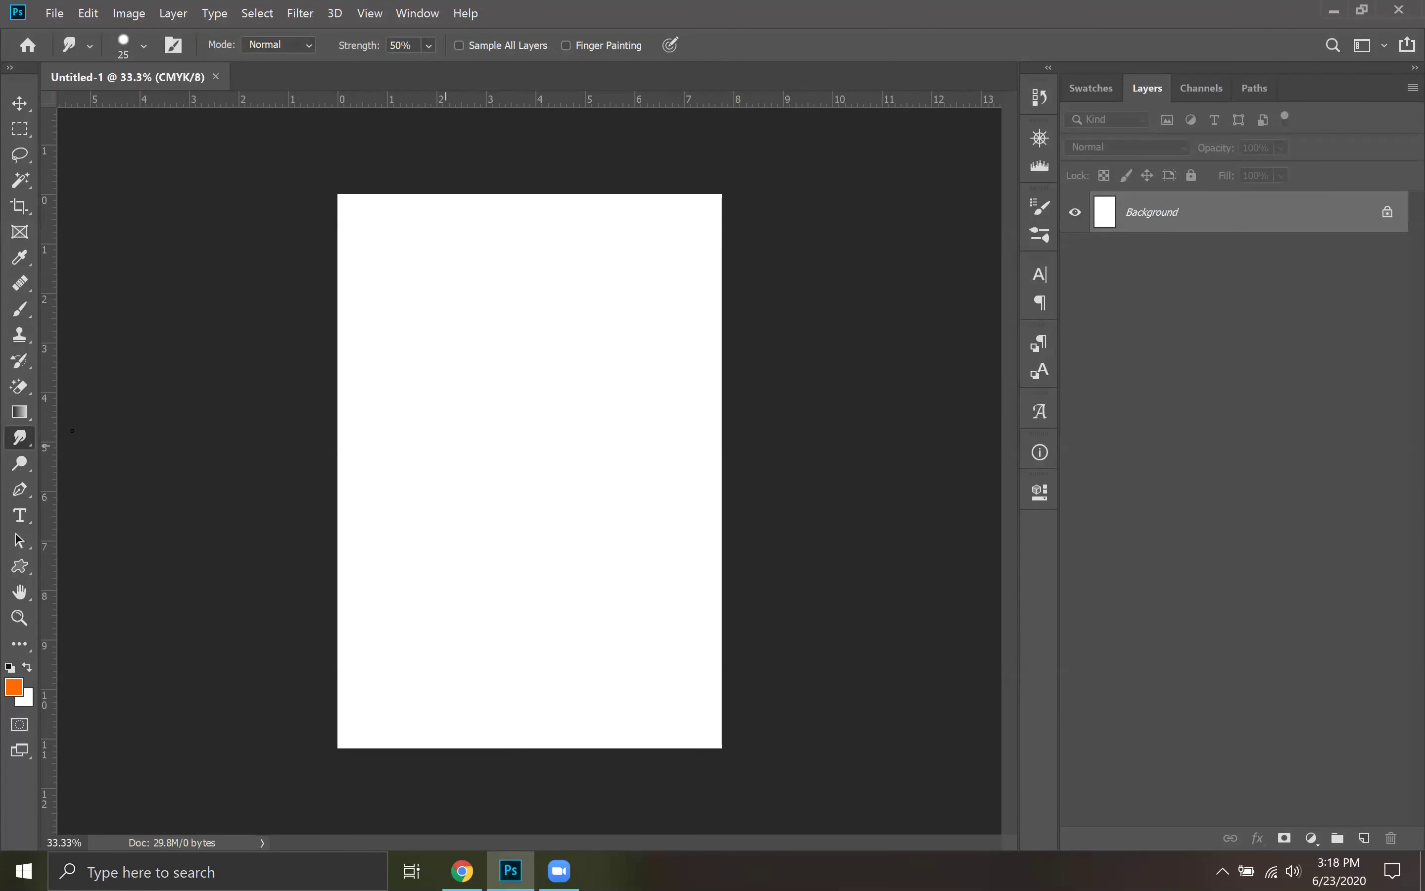
left_click(20, 468)
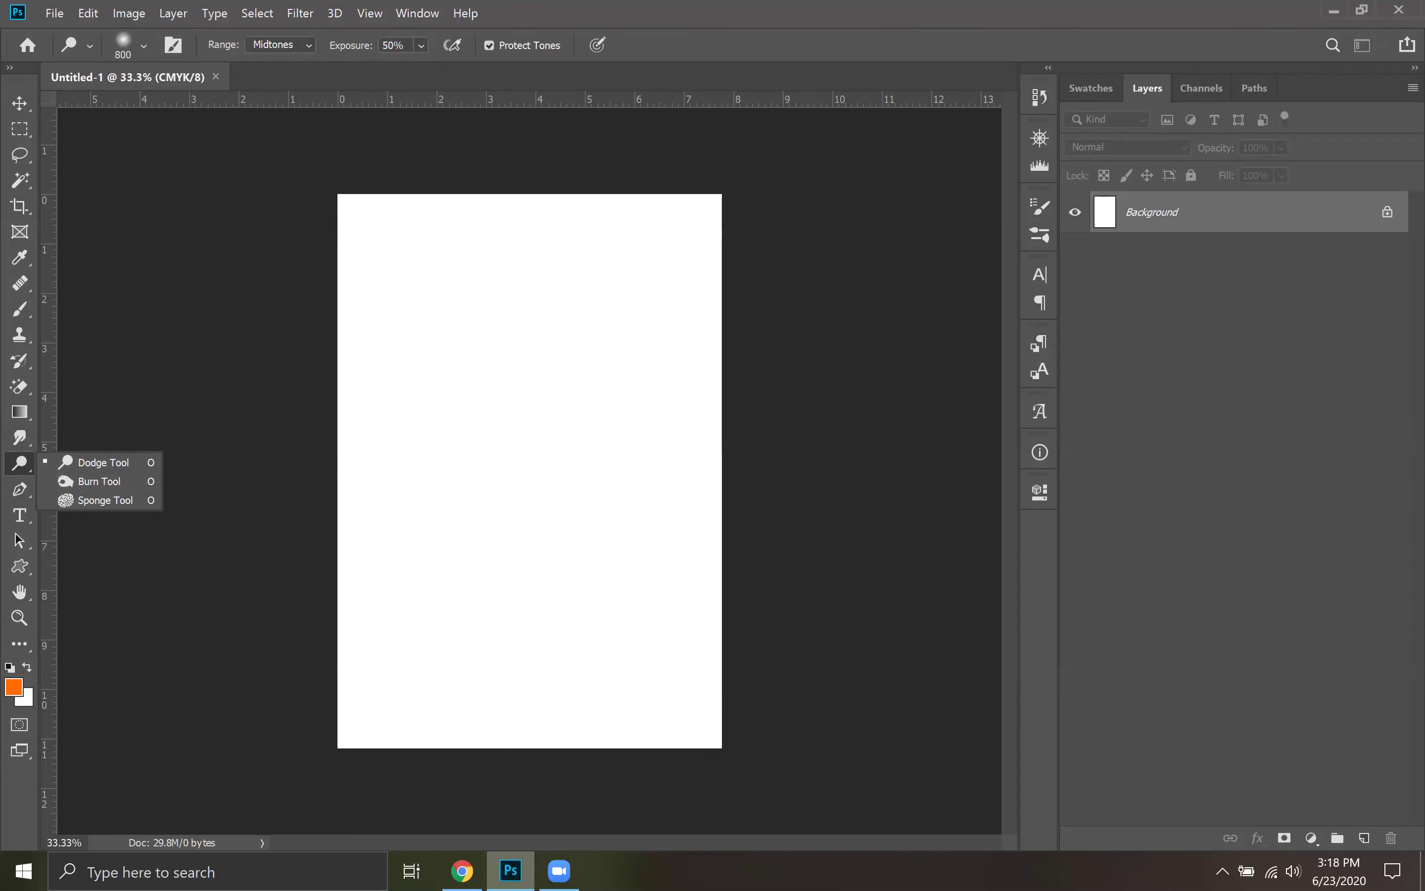
Minimize Photoshop and close the browser window to reach the desktop
left_click(1354, 10)
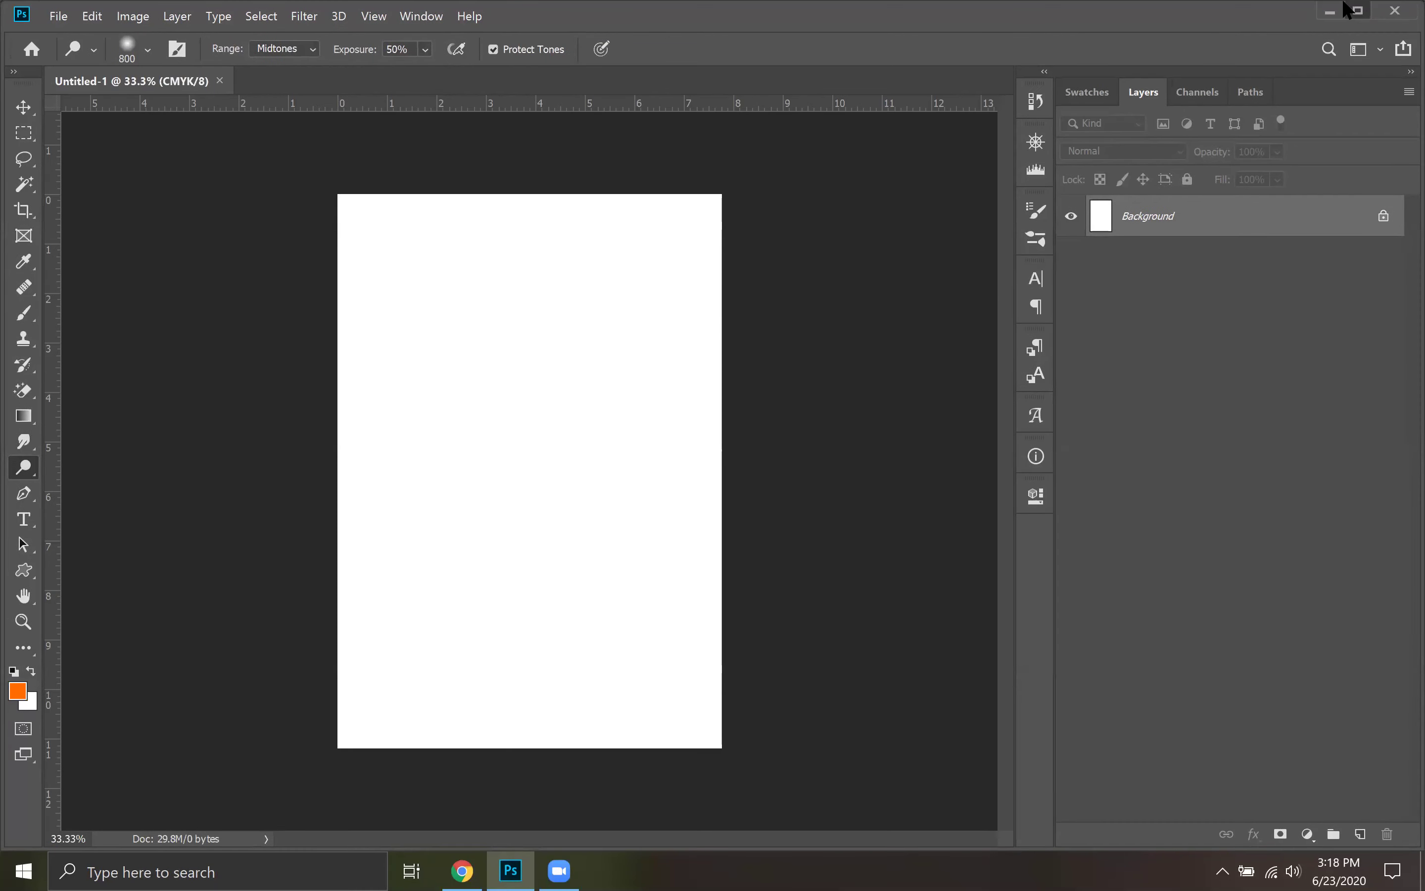
left_click(1338, 4)
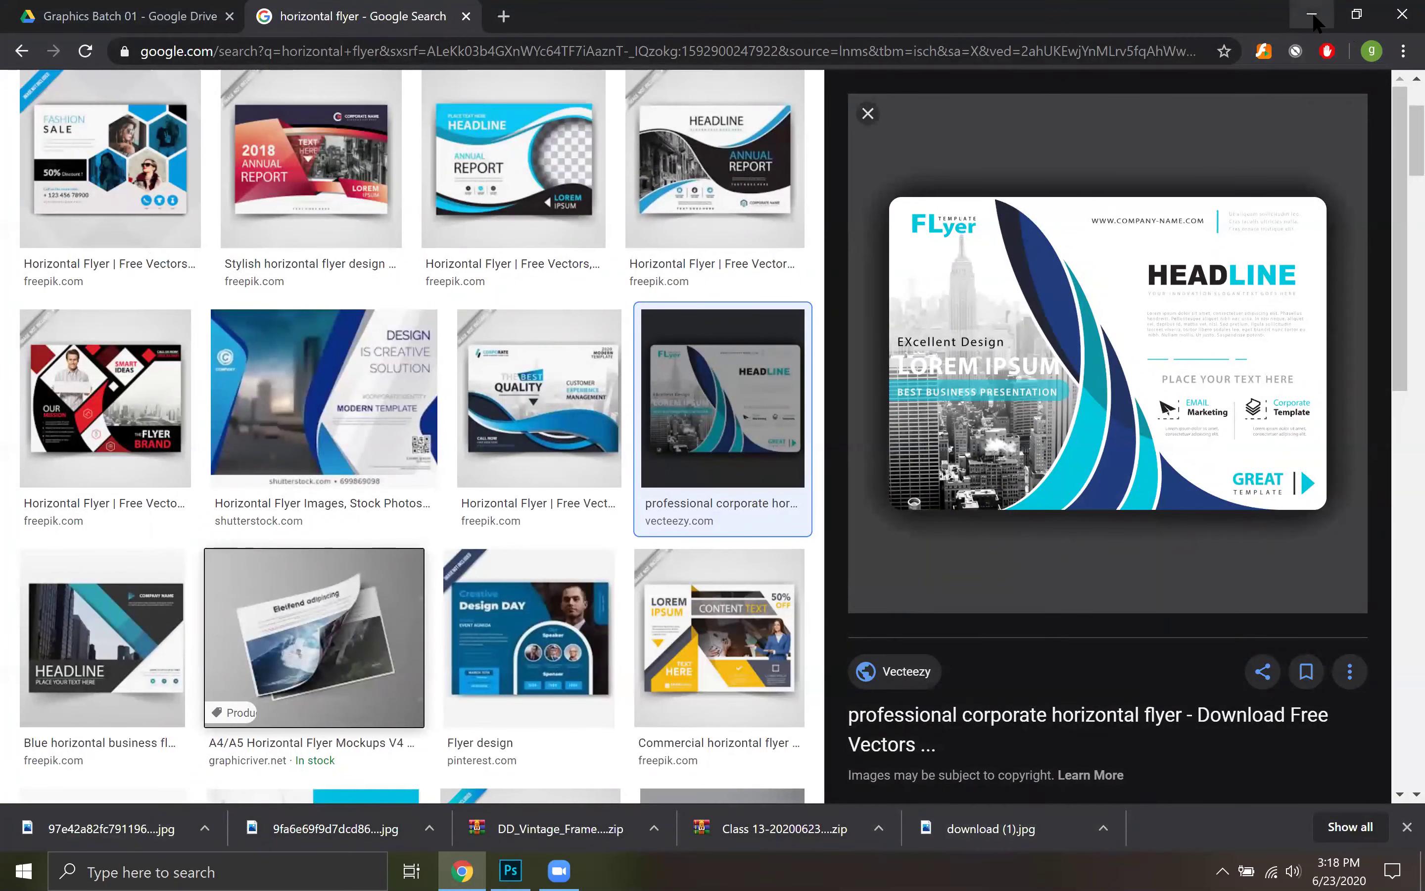
left_click(1402, 15)
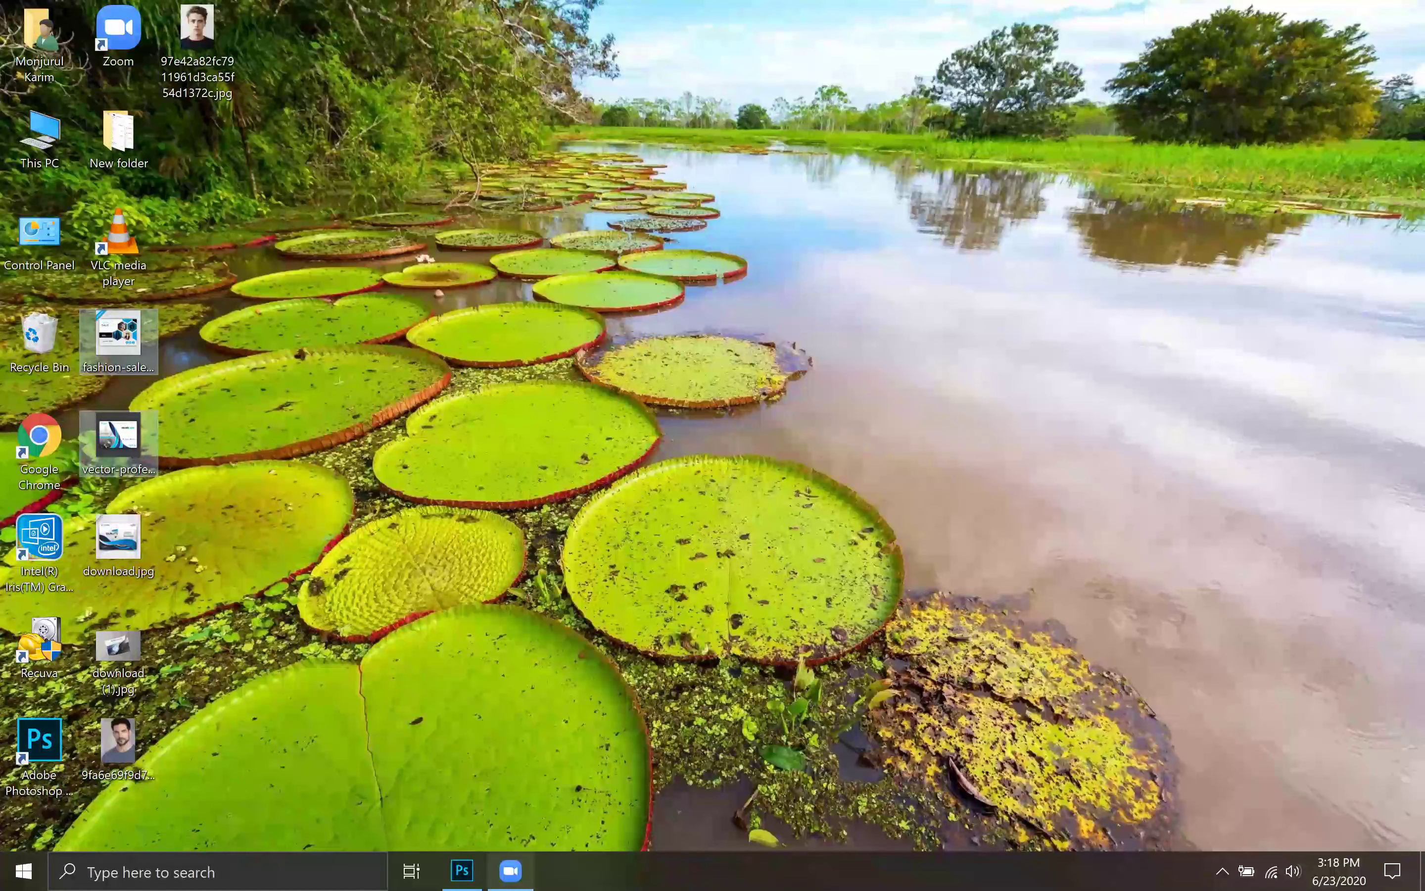
Delete the two portrait photos, the two flyer images and the two download images from the desktop
left_click(785, 328)
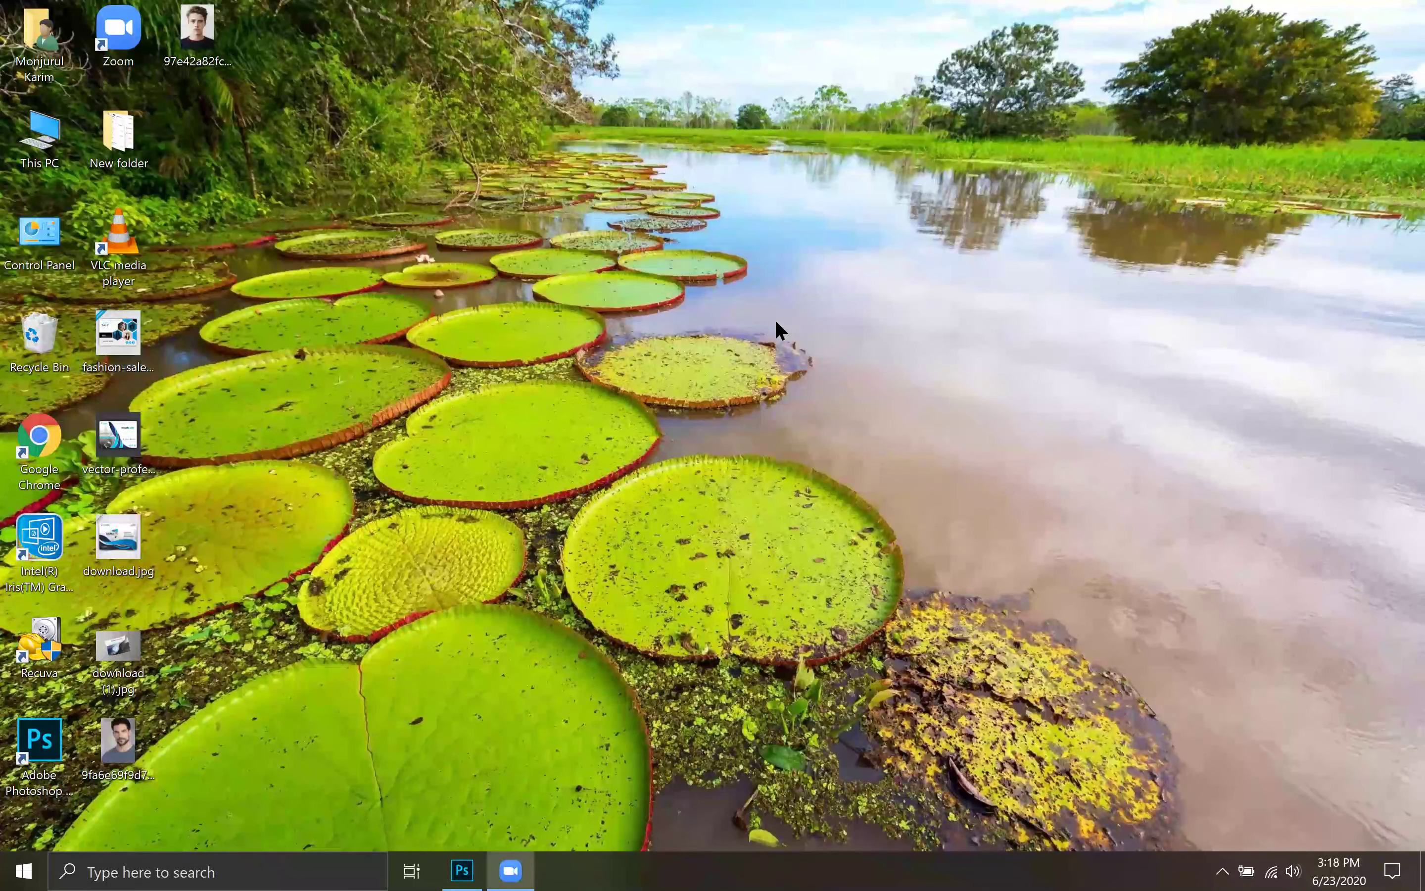
right_click(191, 11)
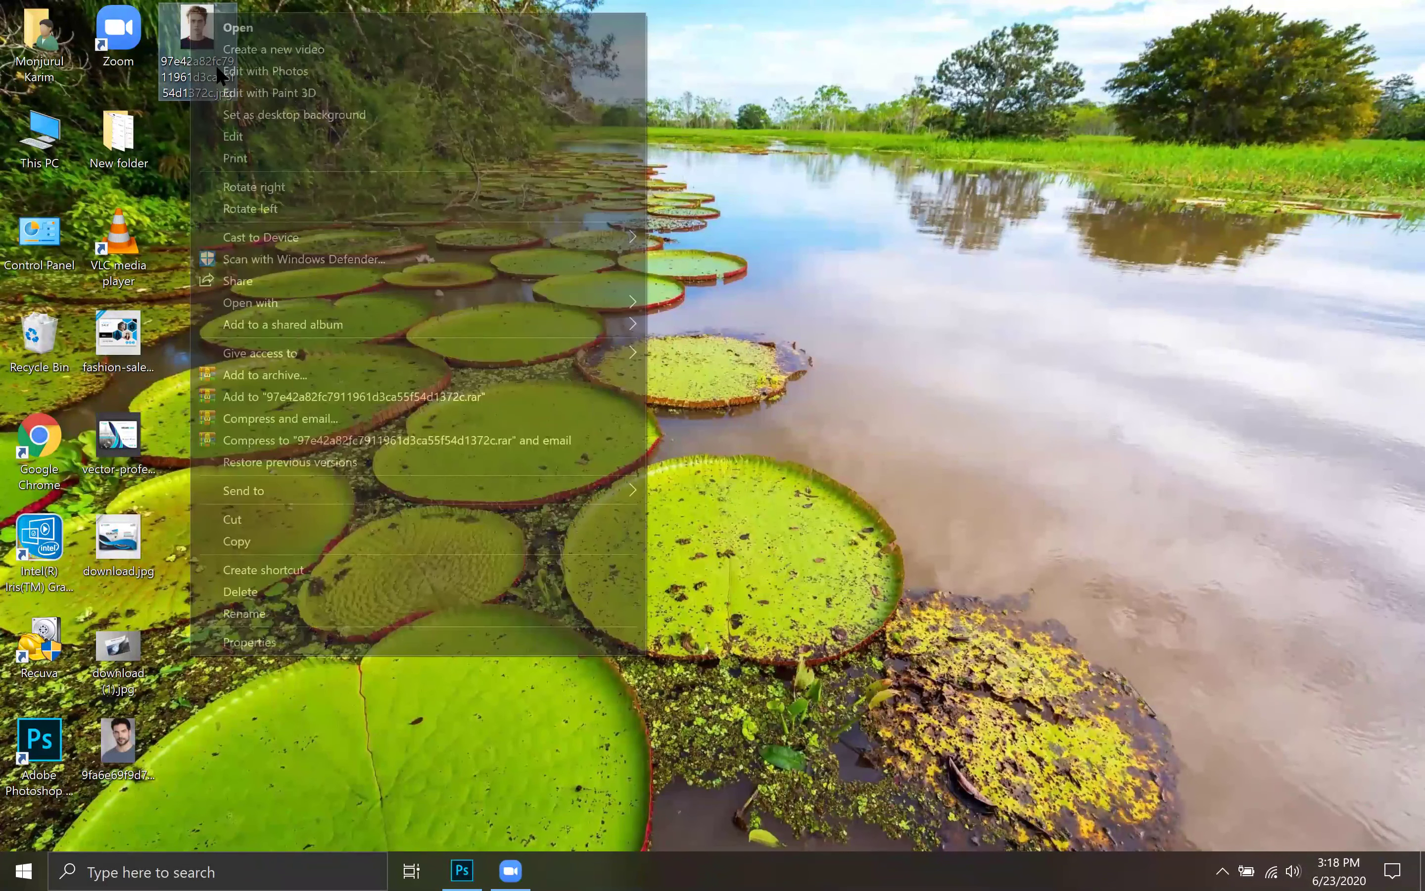
left_click(252, 592)
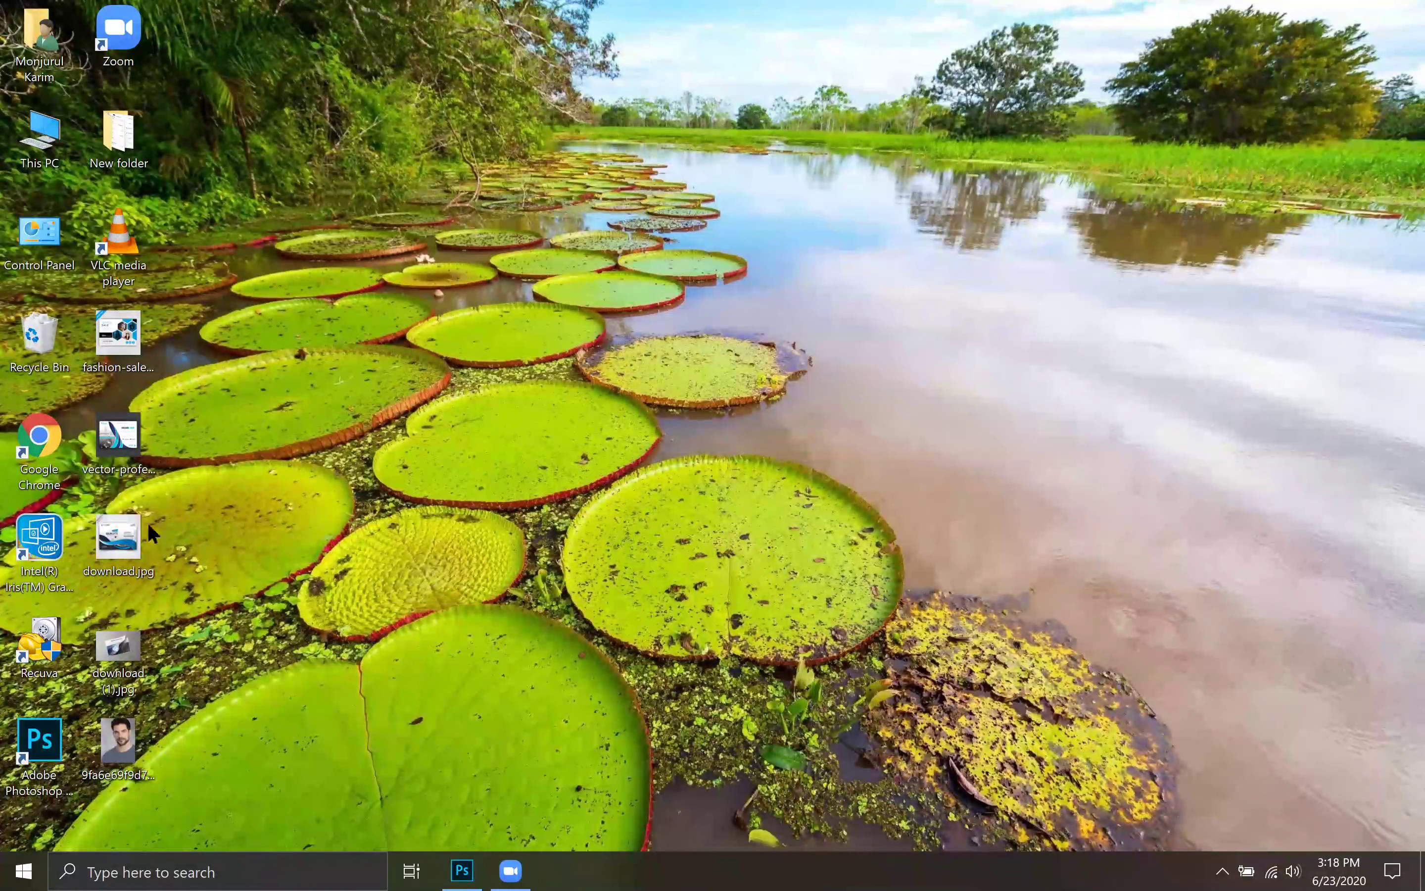
left_click_drag(195, 319, 116, 811)
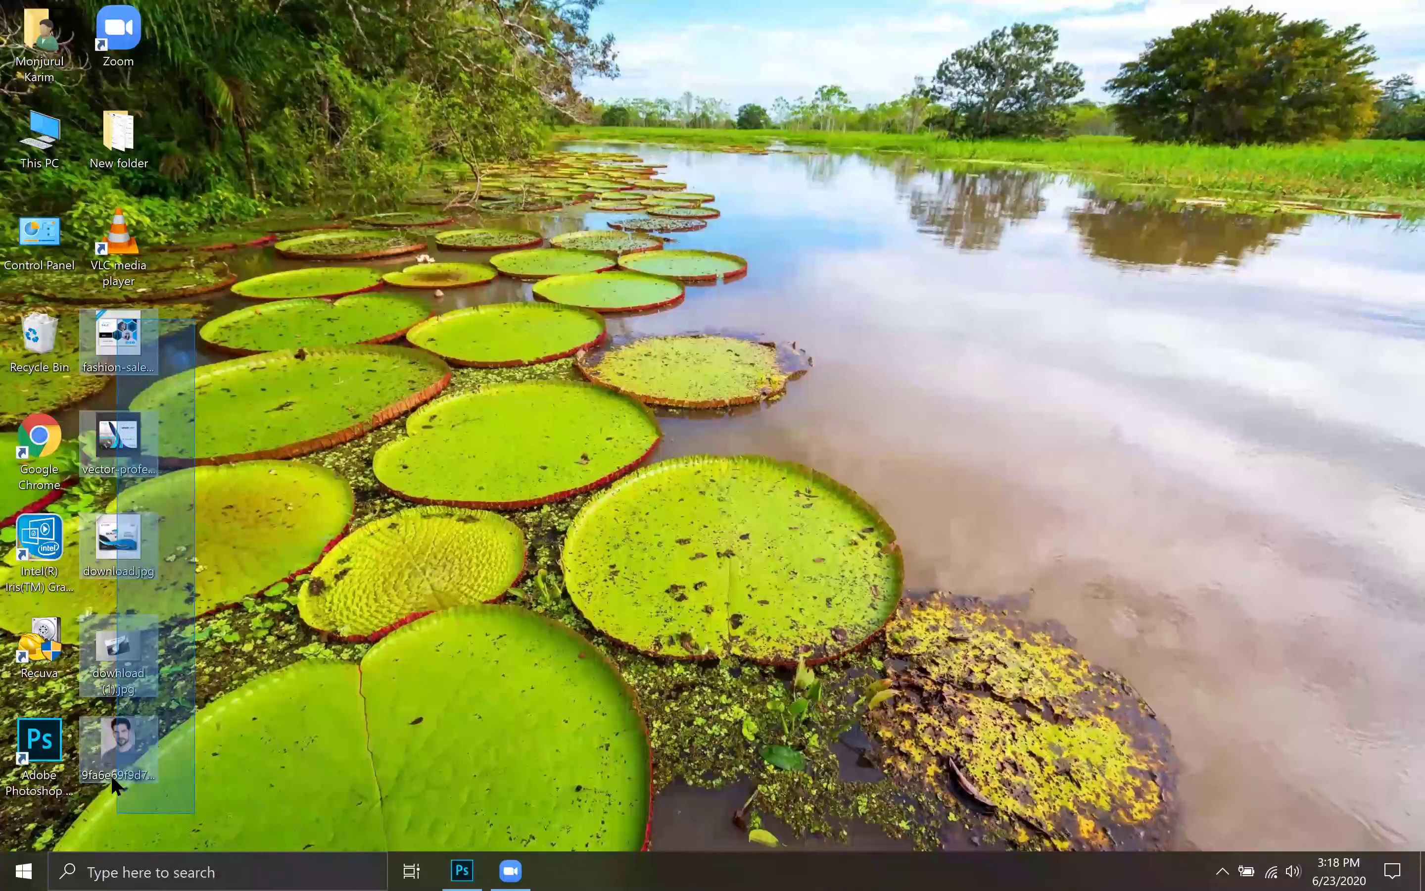
left_click_drag(111, 776, 111, 775)
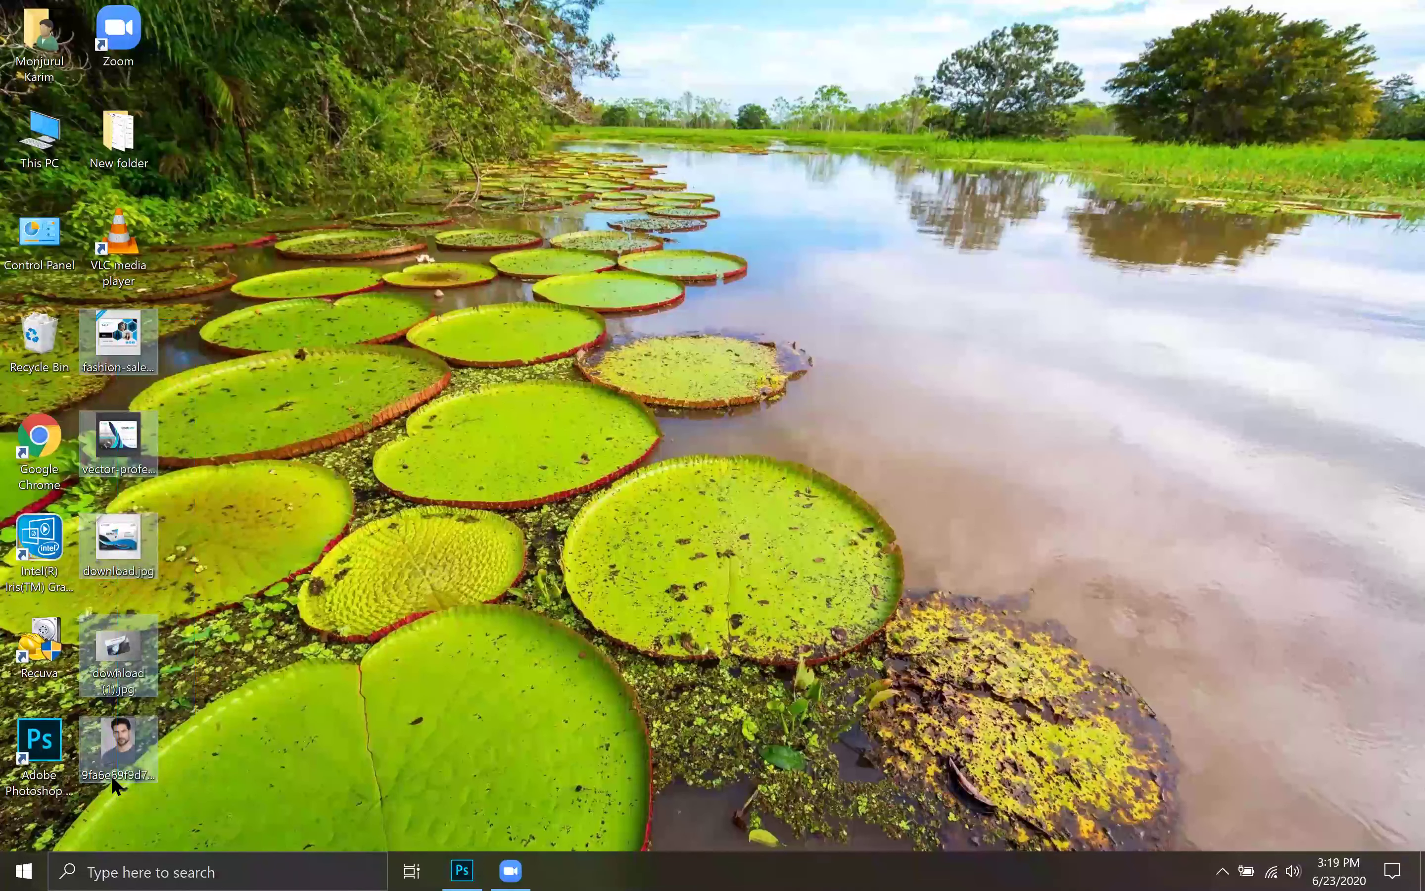
key("shift+F10")
left_click(211, 784)
Empty the Recycle Bin
right_click(37, 326)
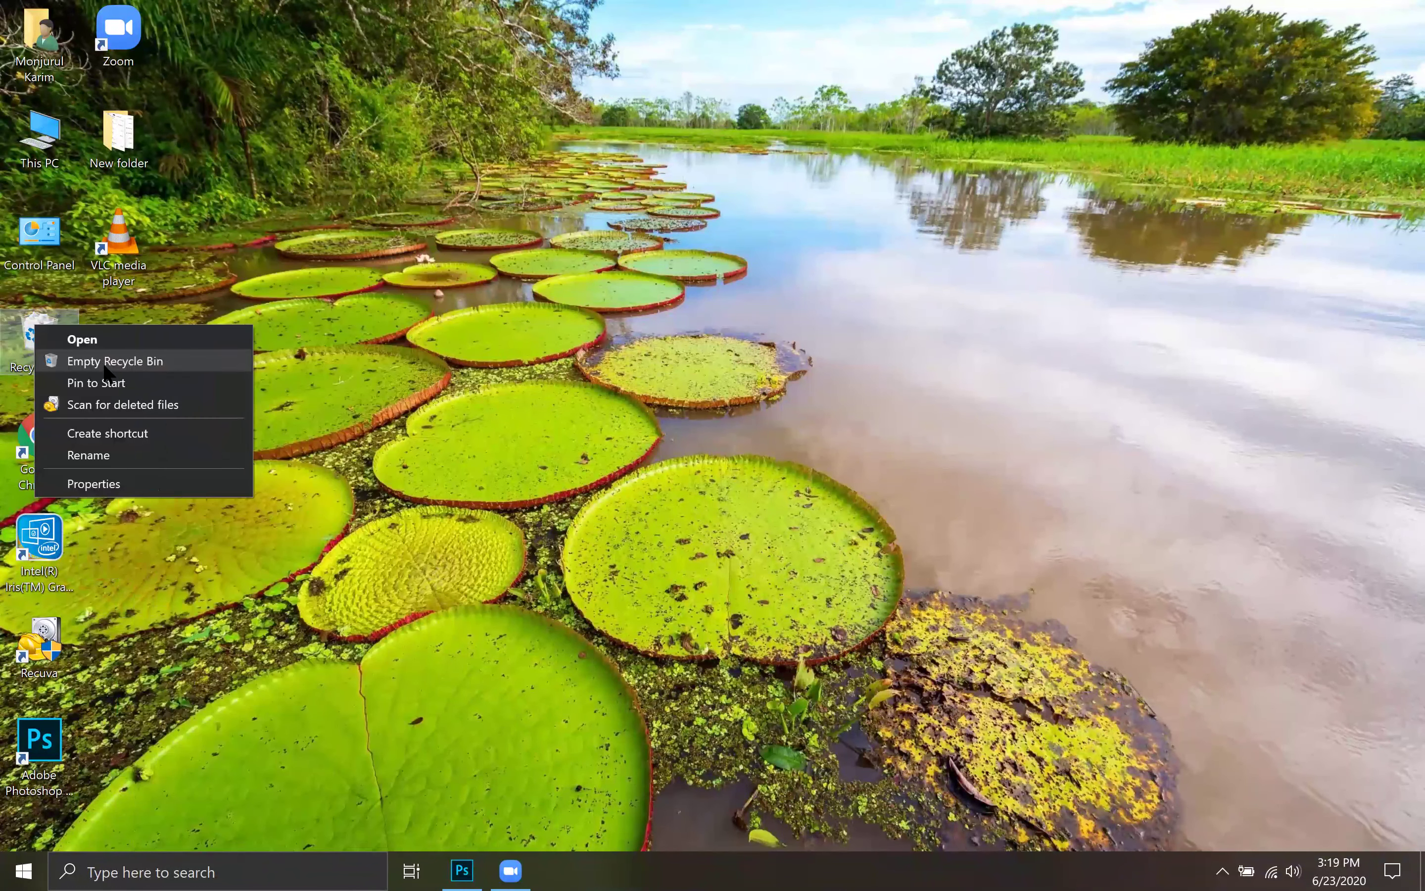
key("Return")
left_click(778, 448)
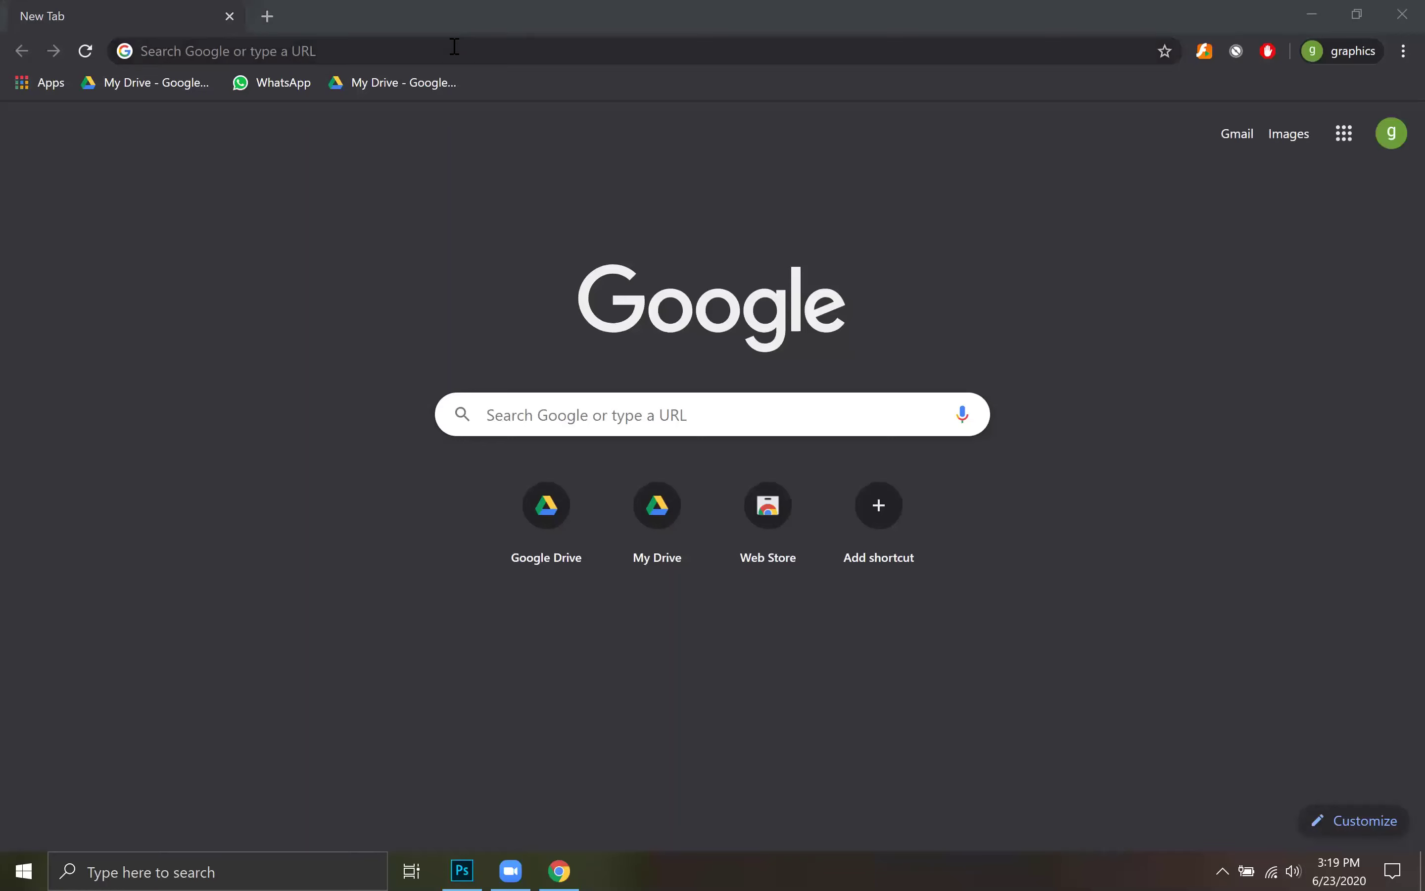
Search Google for "nature" in Chrome and show the image results
left_click(453, 47)
type("nature")
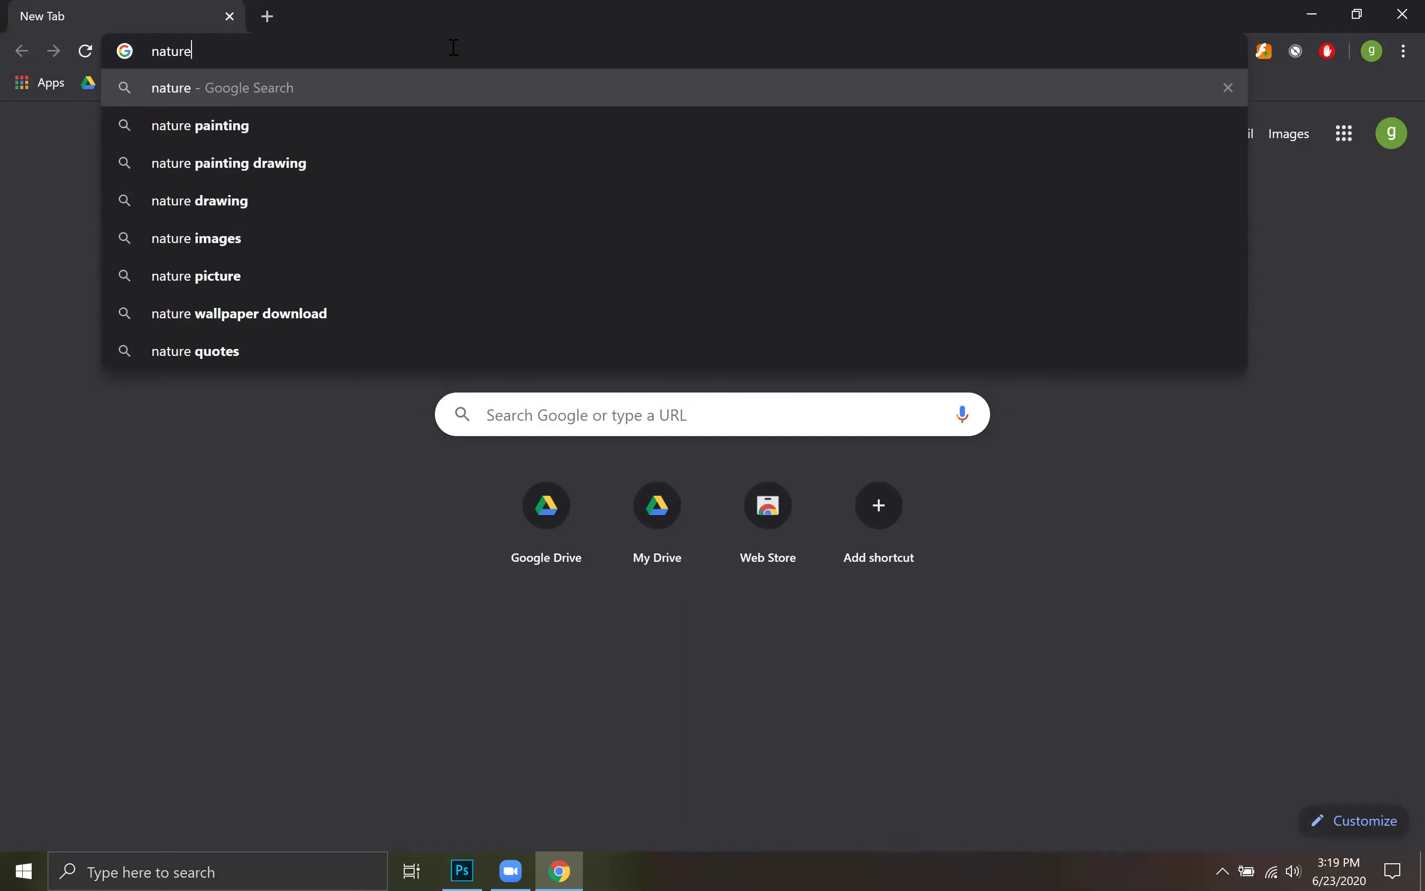
key("Return")
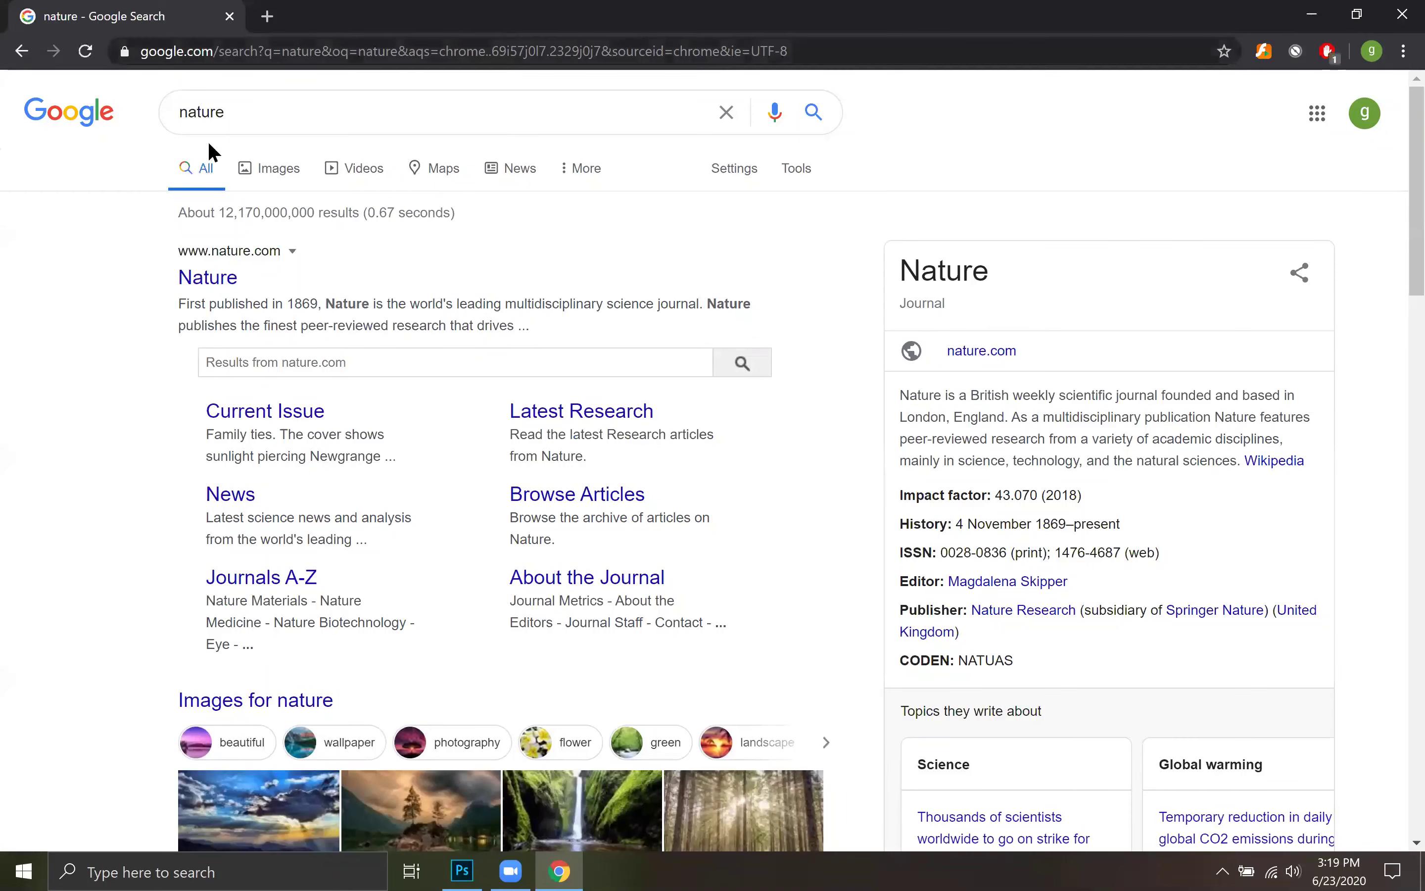
left_click(269, 168)
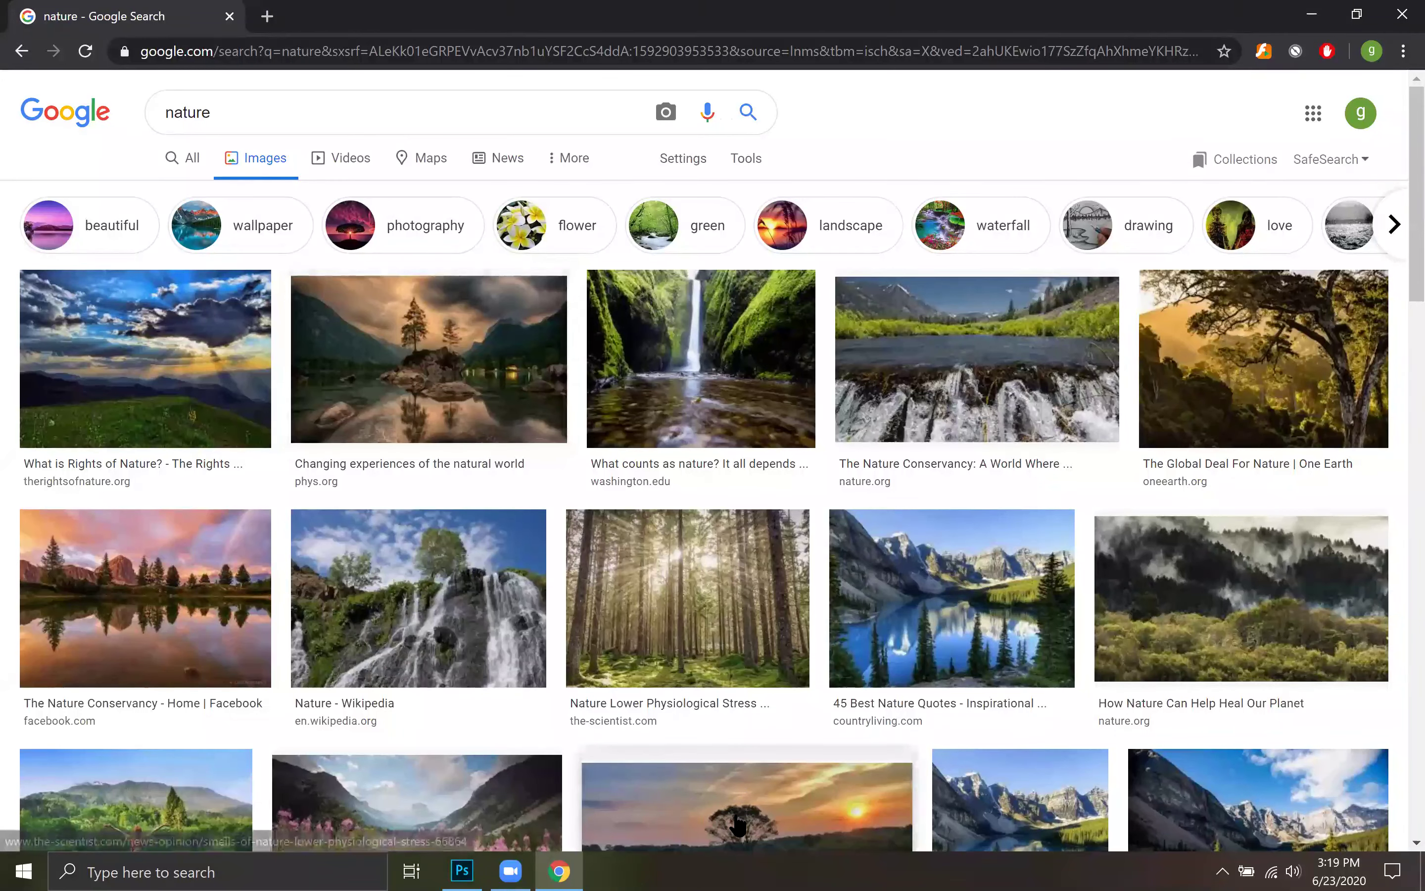
scroll(738, 825, "down", 3)
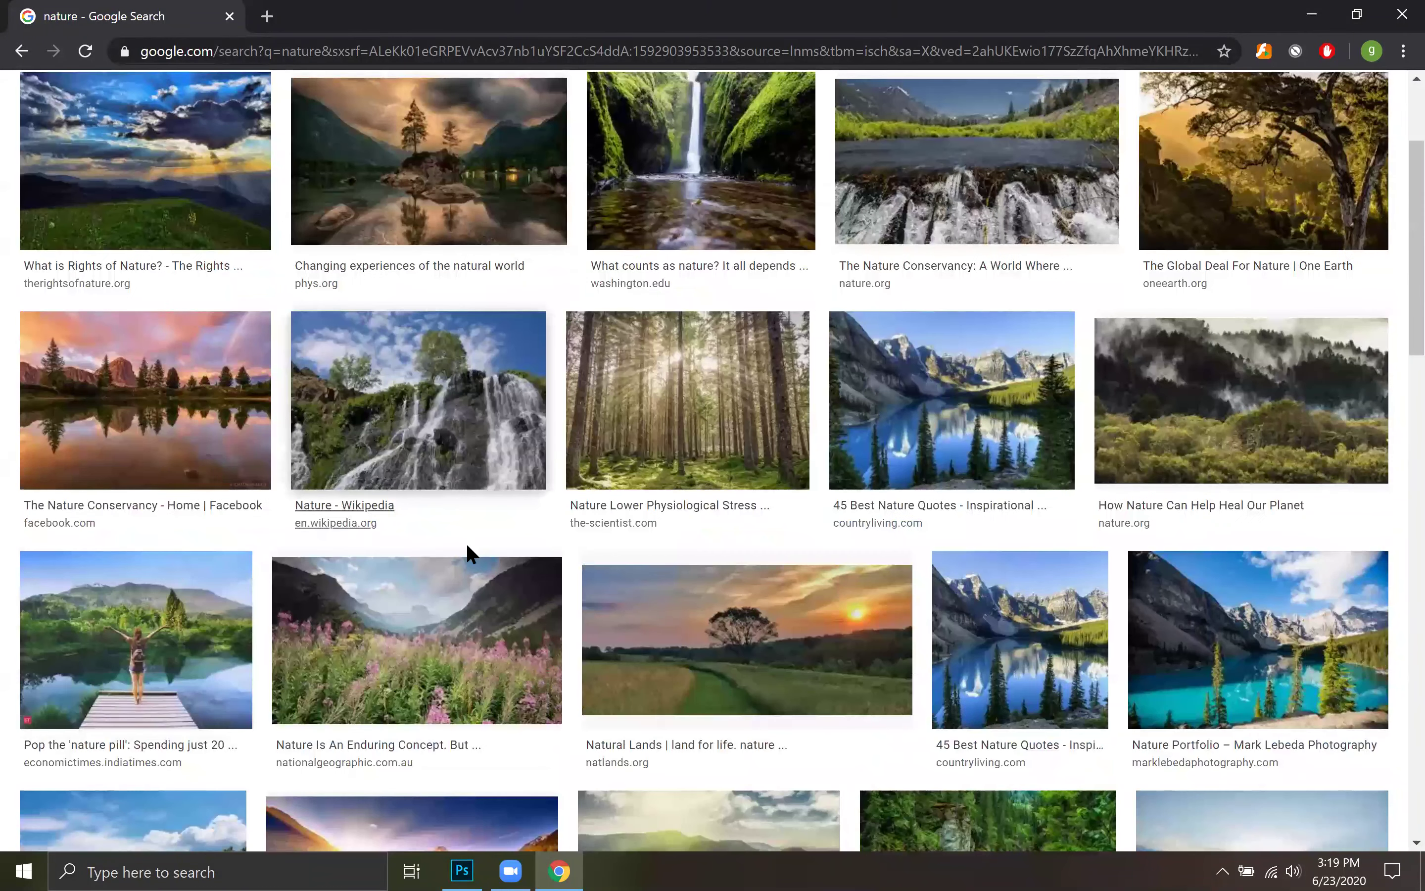
scroll(605, 586, "up", 3)
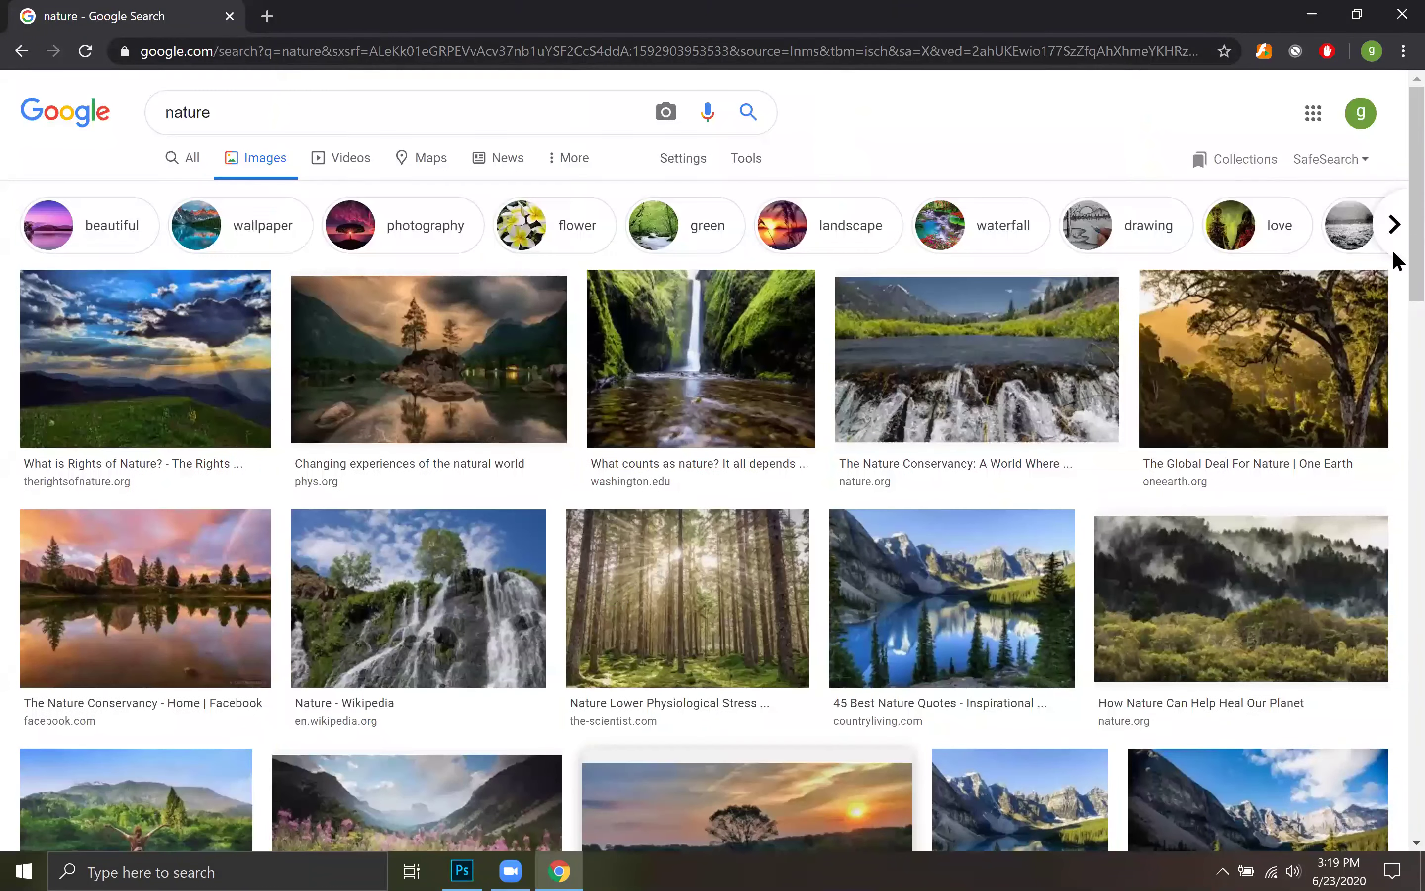
left_click(1267, 335)
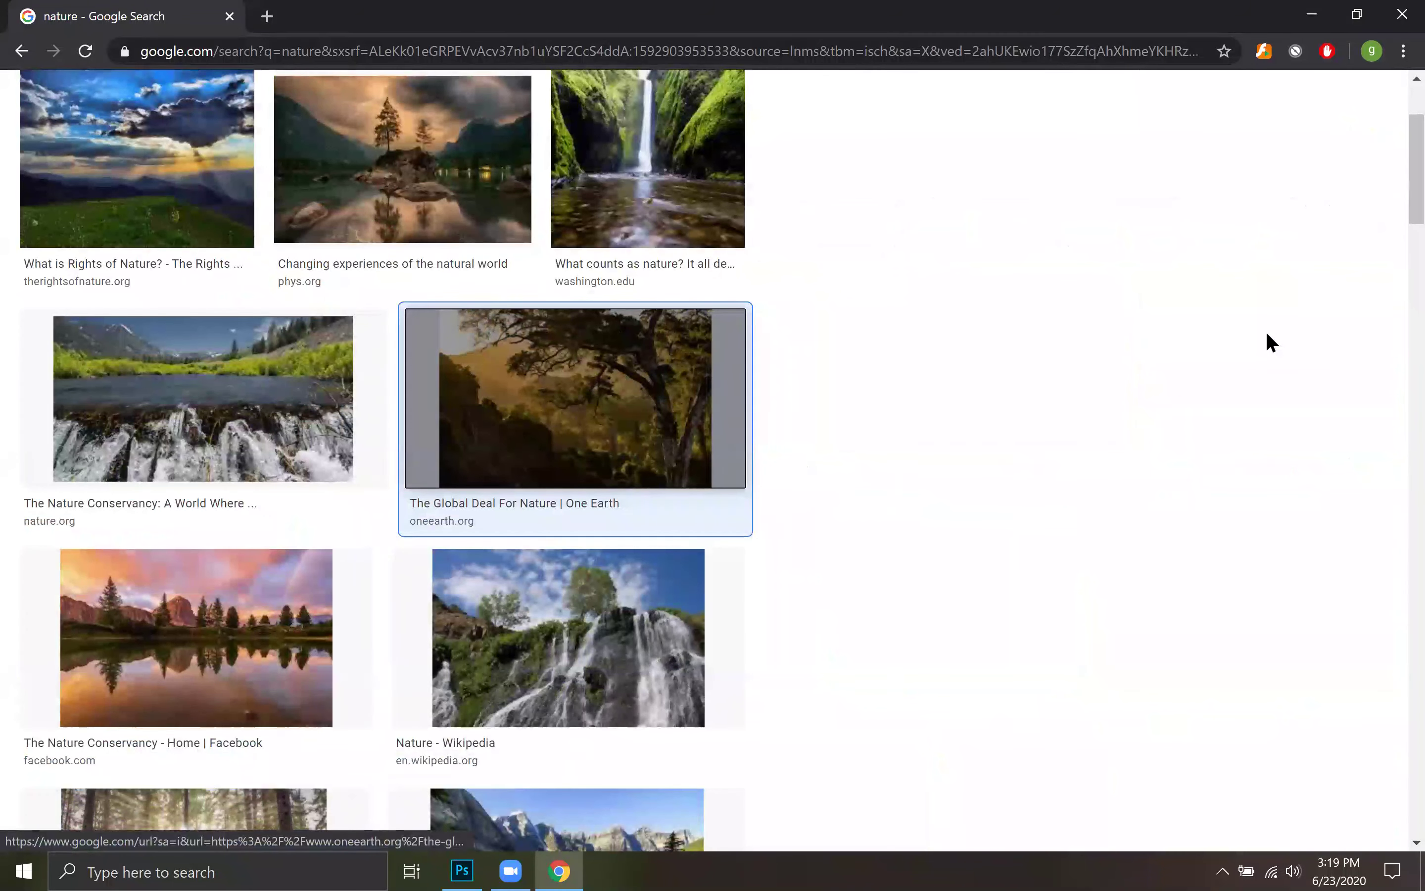
left_click(805, 112)
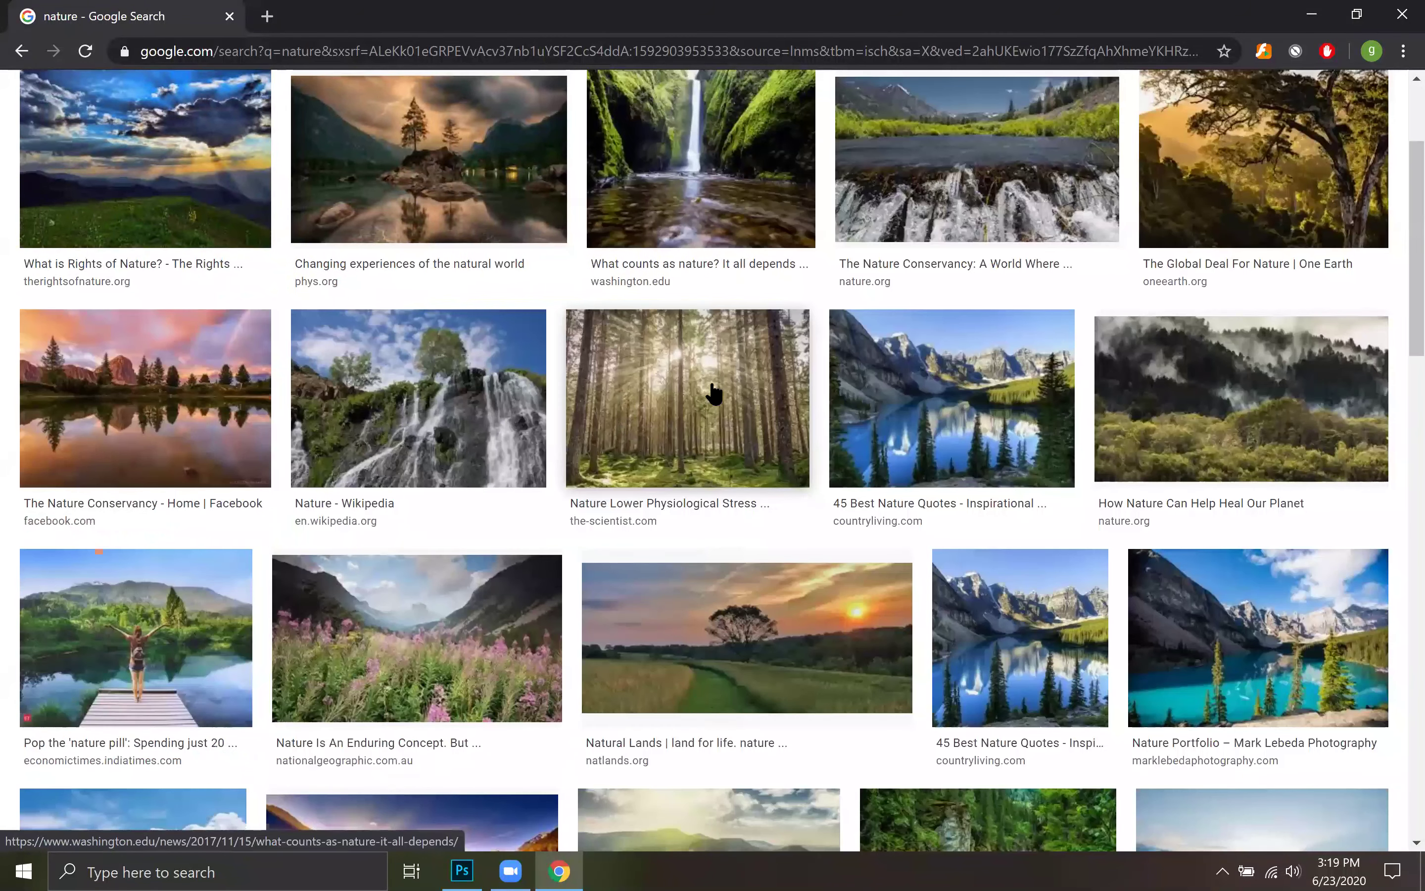
Filter the nature image results to the Large size
scroll(762, 189, "up", 5)
left_click(754, 164)
left_click(178, 193)
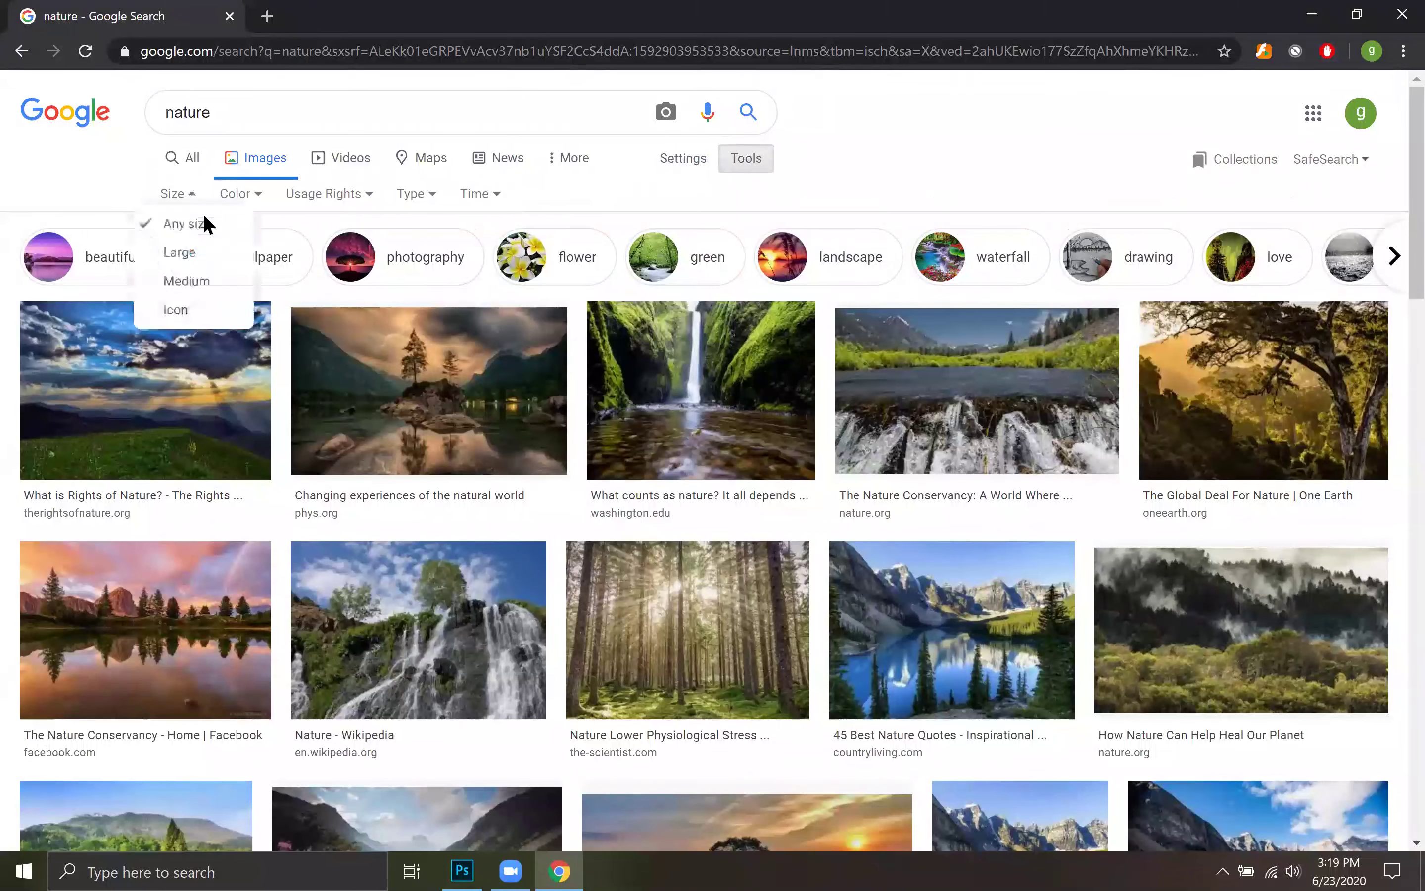
left_click(203, 253)
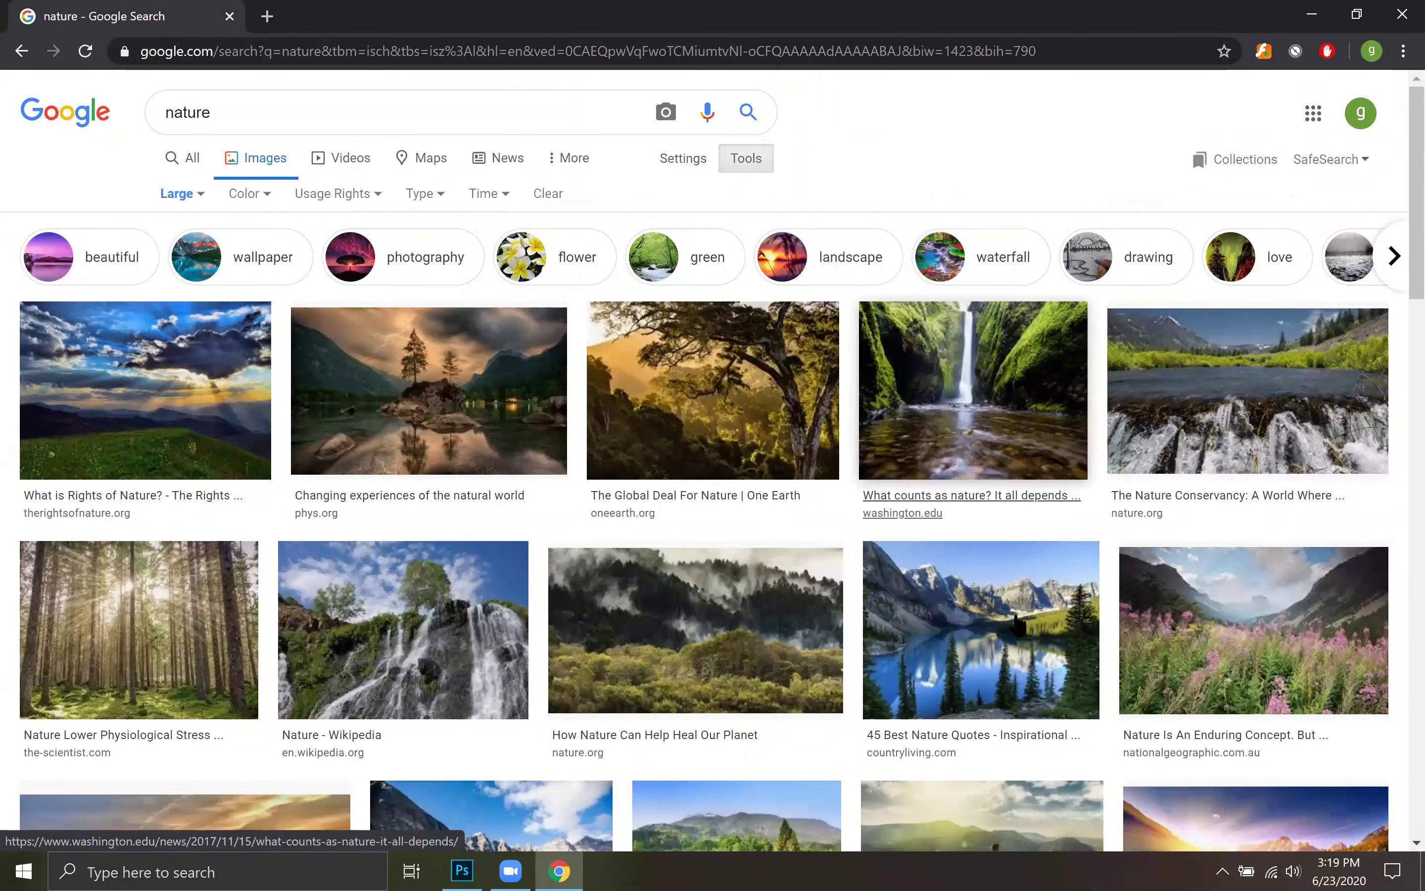
Save the large mountain lake picture from the Country Living result to the computer
scroll(1019, 461, "down", 3)
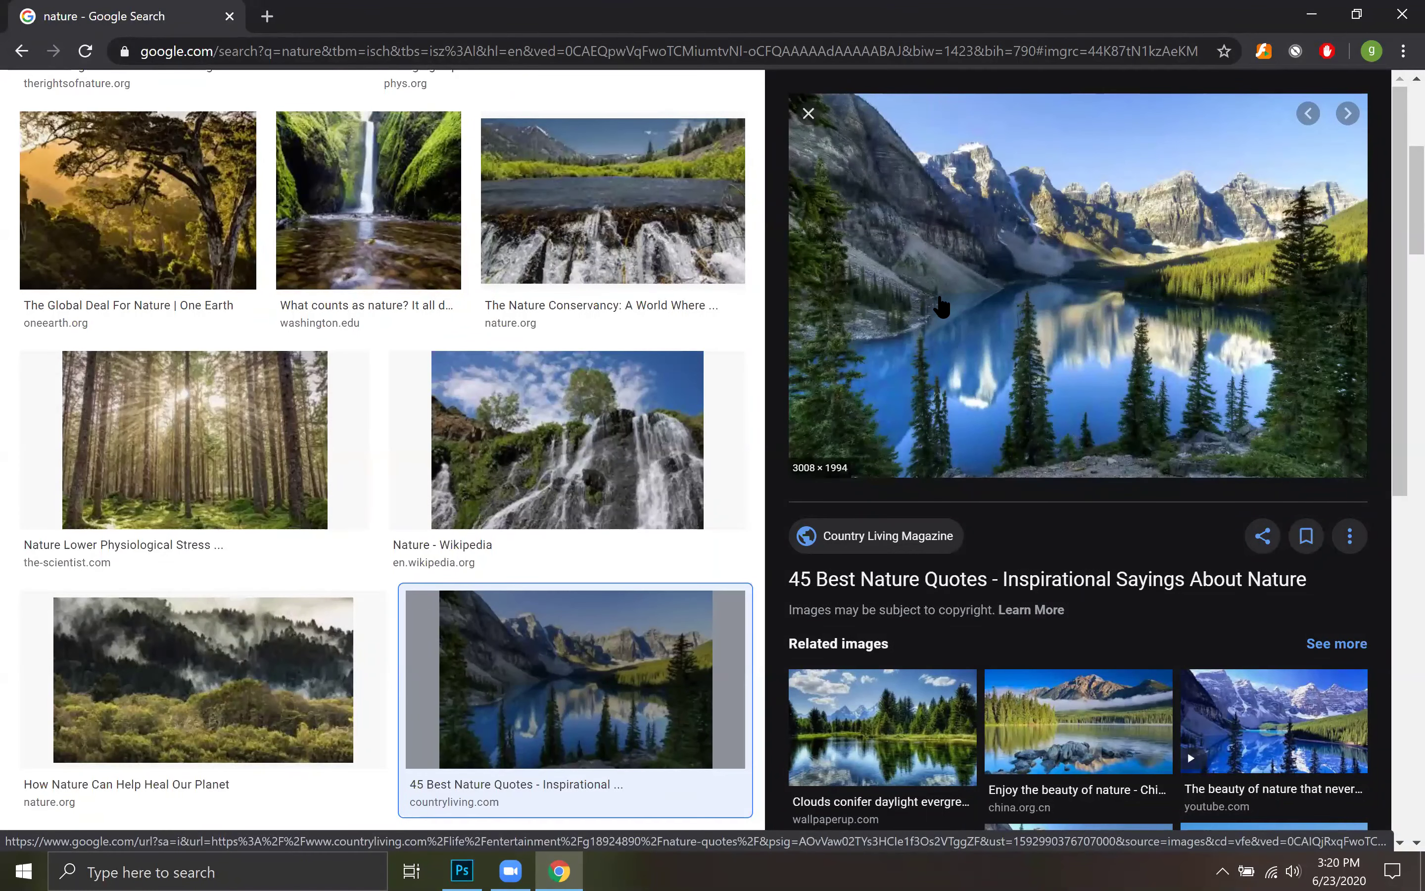
right_click(1023, 269)
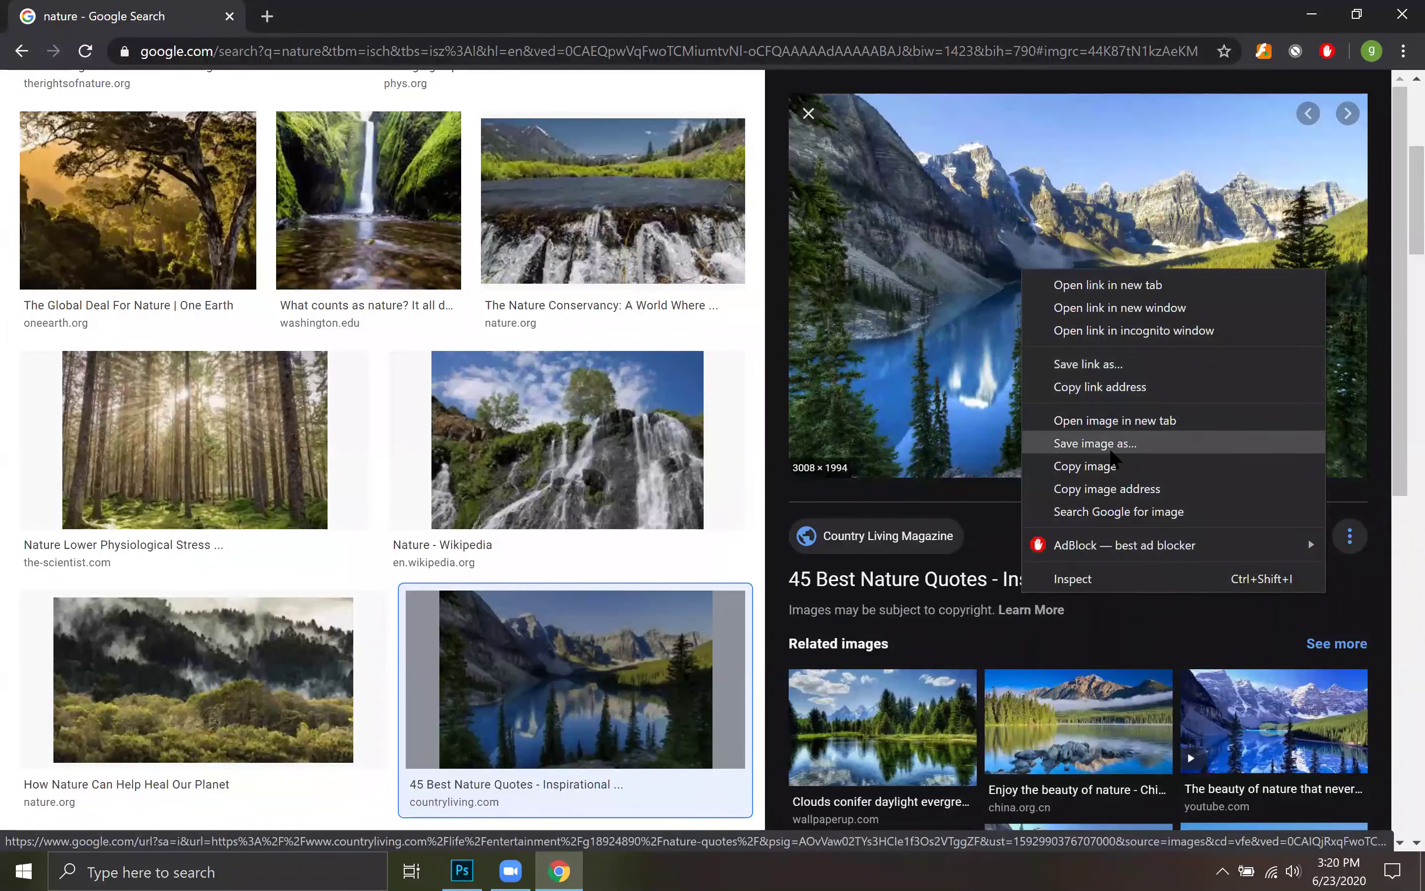
key("Escape")
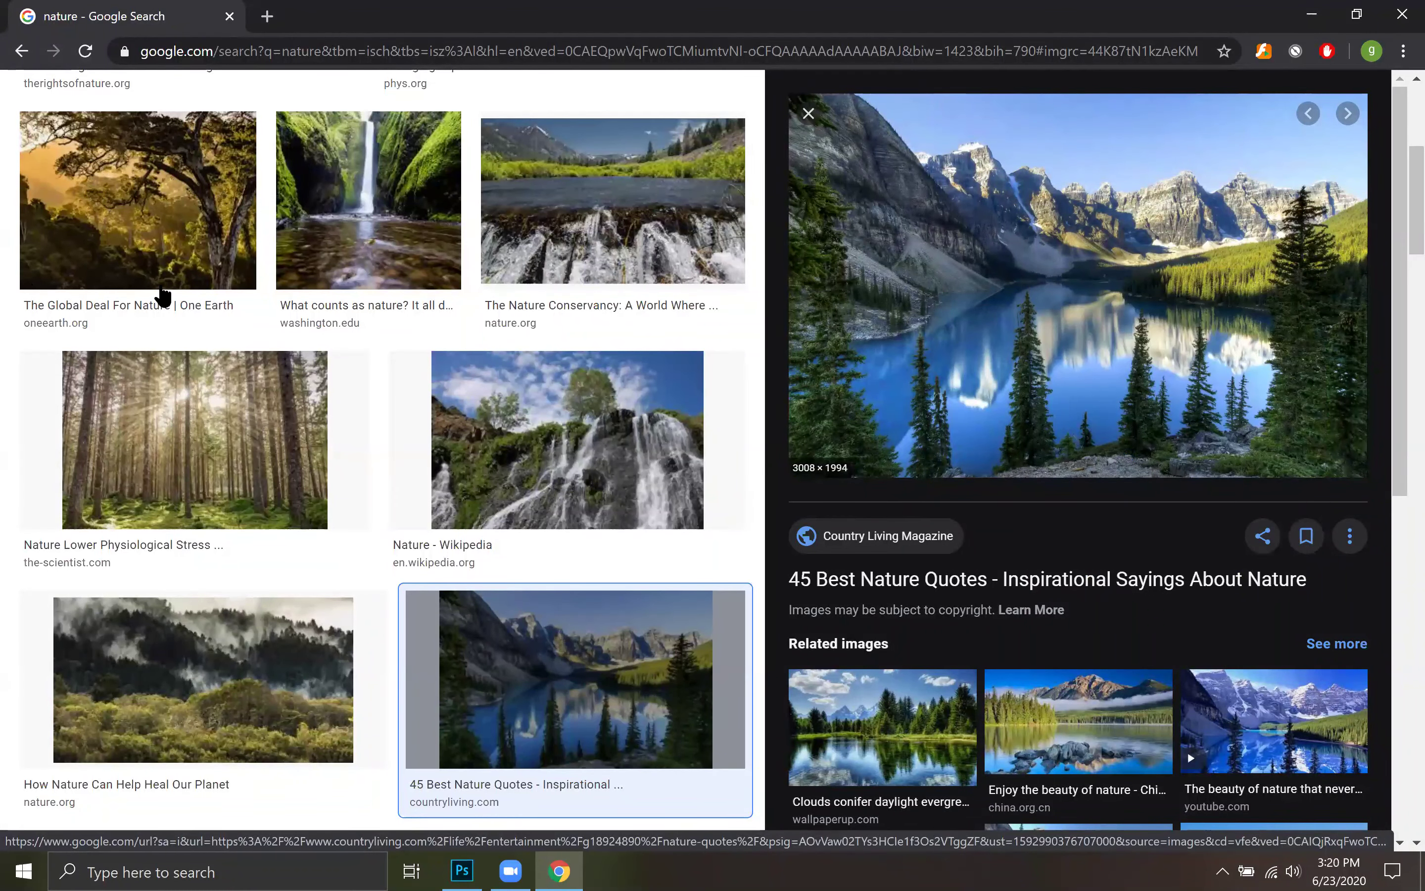
left_click(452, 413)
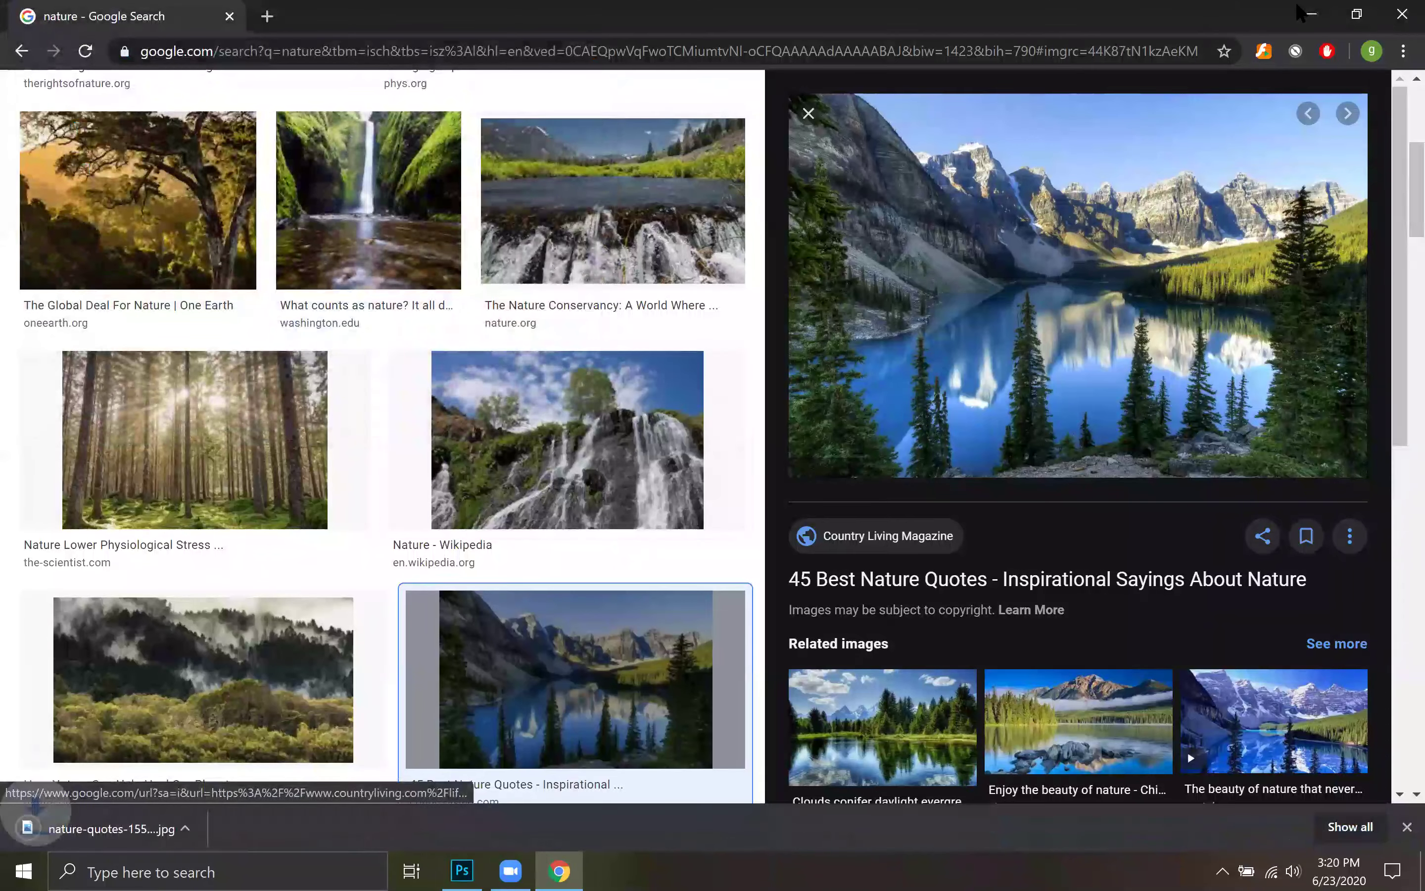
Open nature-quotes-1557340276.jpg in Photoshop and convert its locked Background into a regular layer
left_click(1310, 16)
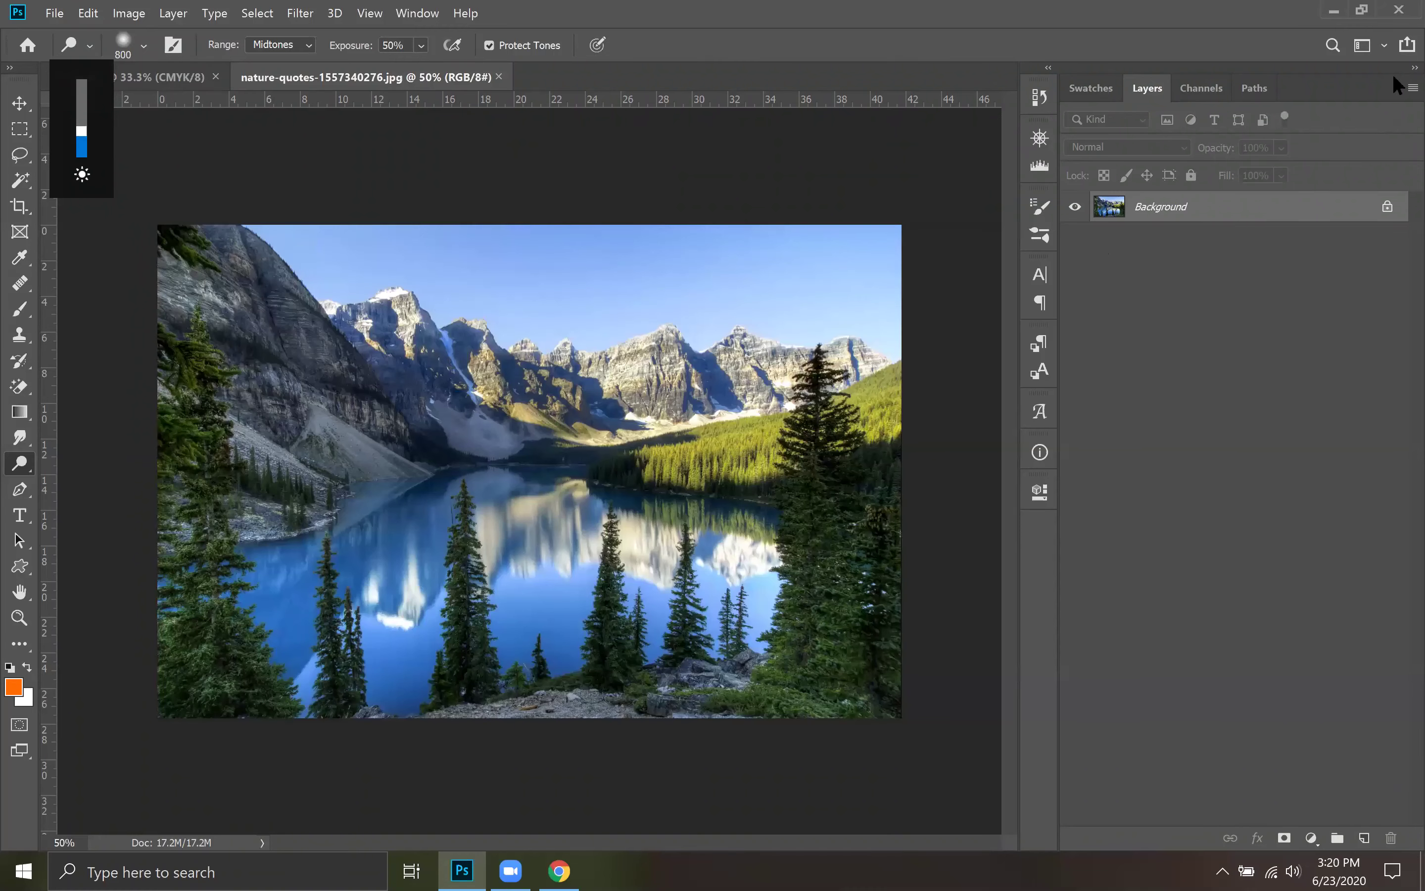
double_click(1283, 206)
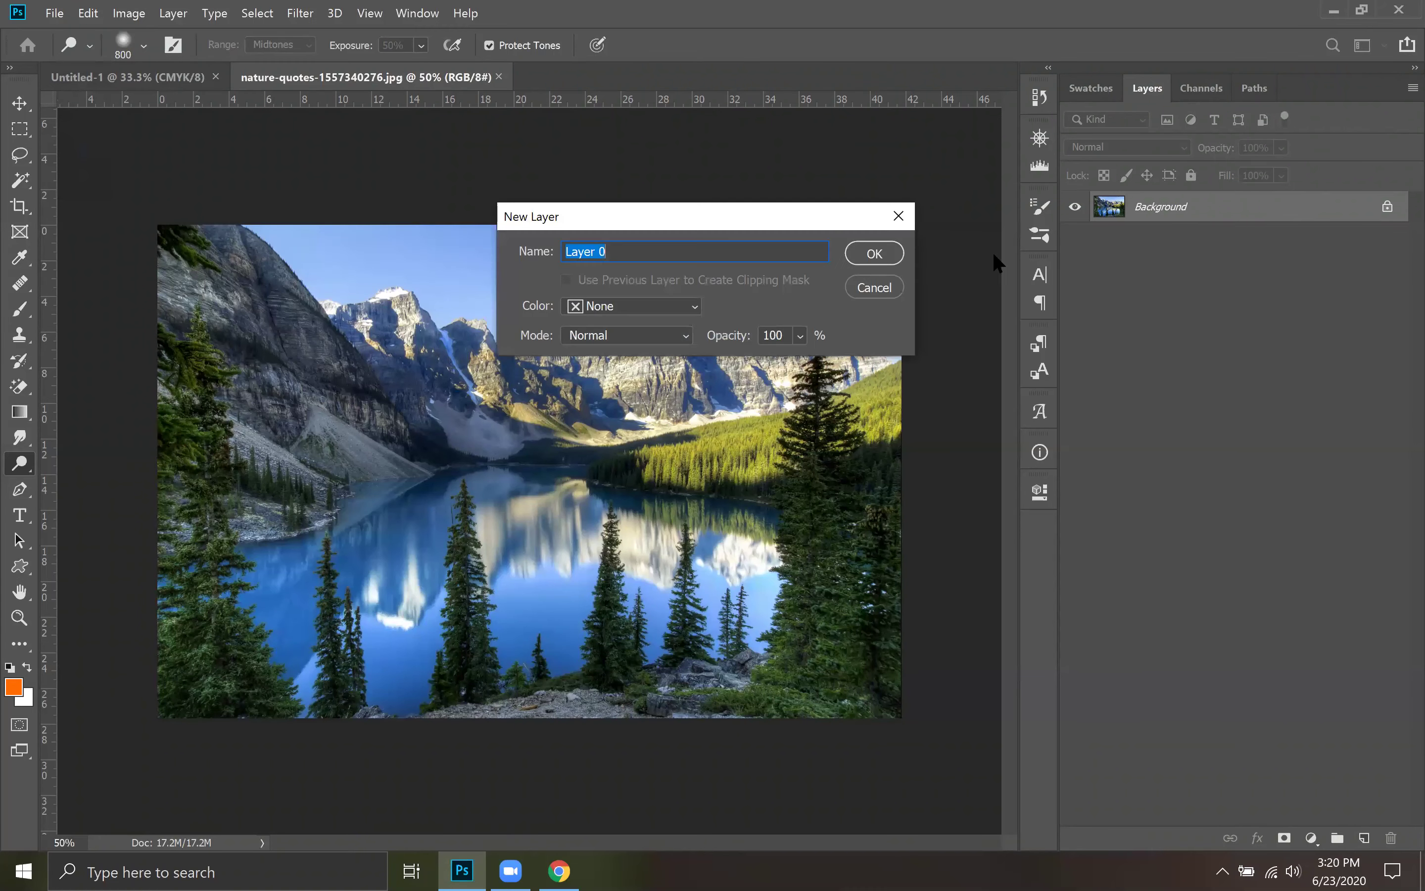
left_click(875, 254)
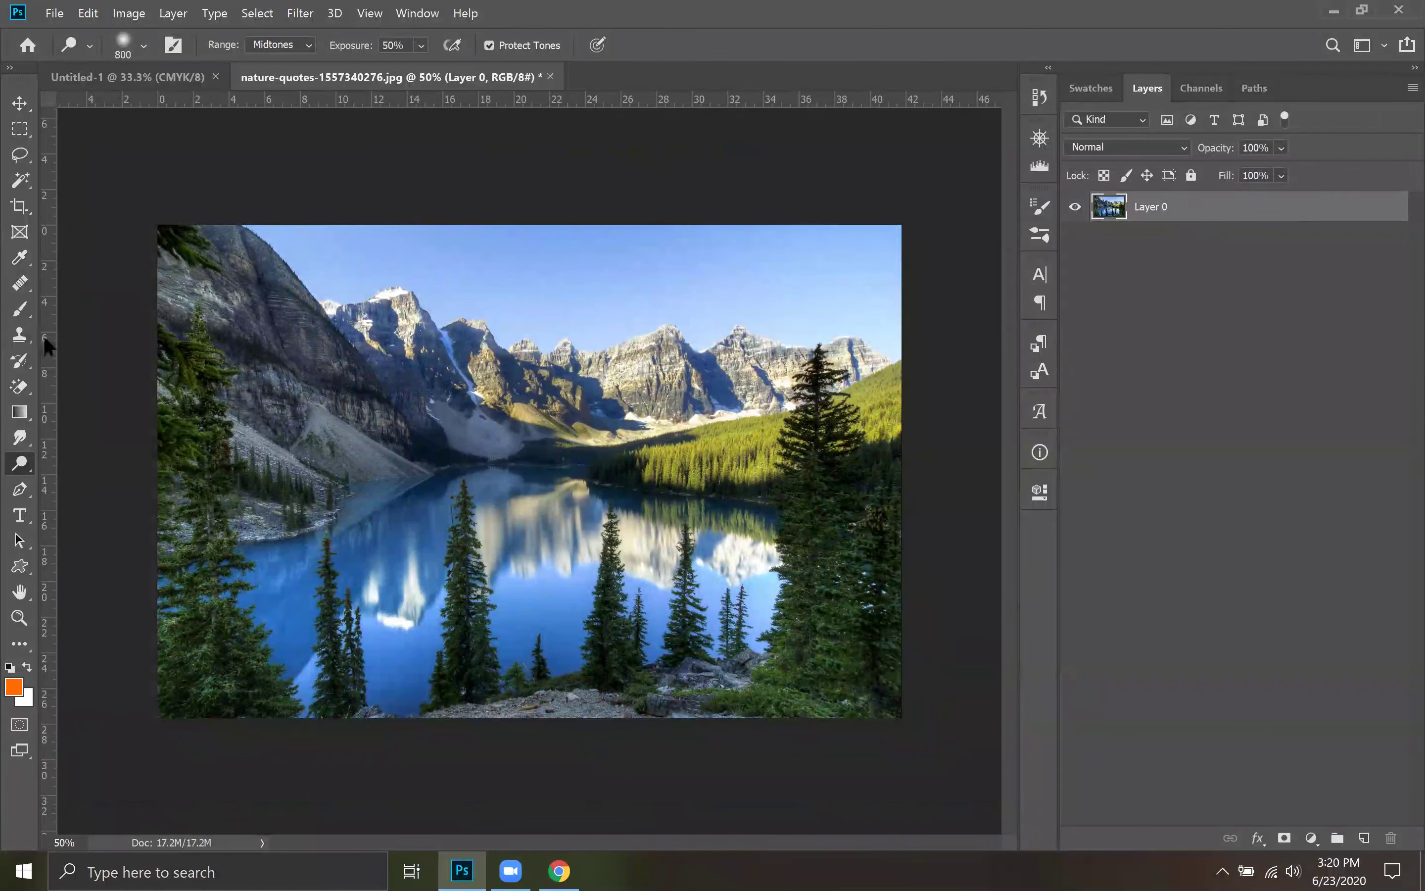
With the Dodge Tool chosen, duplicate the lake photo layer twice and hide the two lower layers
right_click(25, 471)
left_click(142, 463)
key("ctrl+j")
key("ctrl+j")
left_click_drag(1075, 237, 1075, 269)
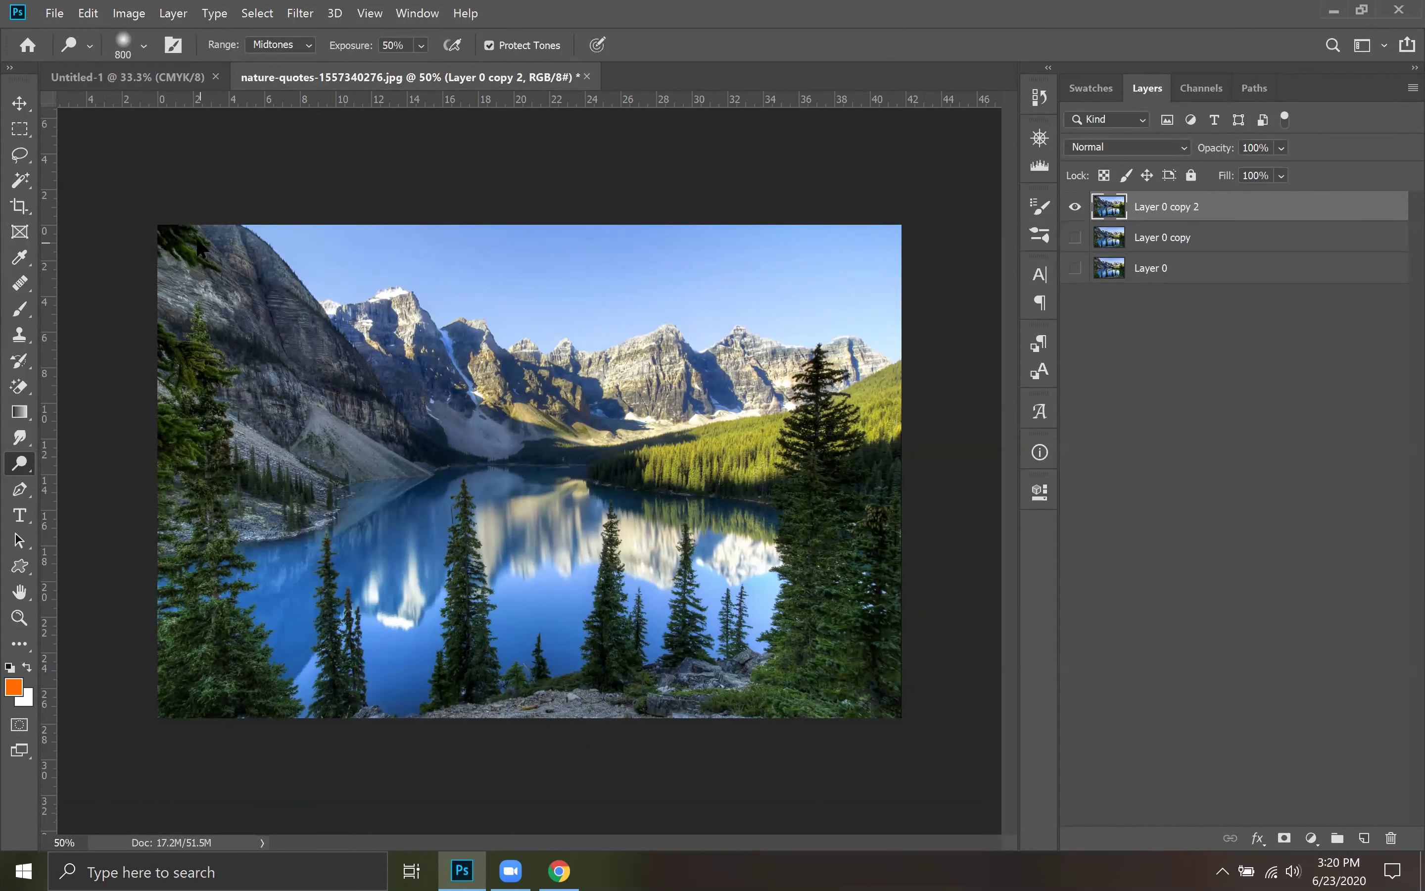
Set the Dodge Tool range to Midtones and lighten a band across the mountains and sky on the uppermost layer
left_click(303, 44)
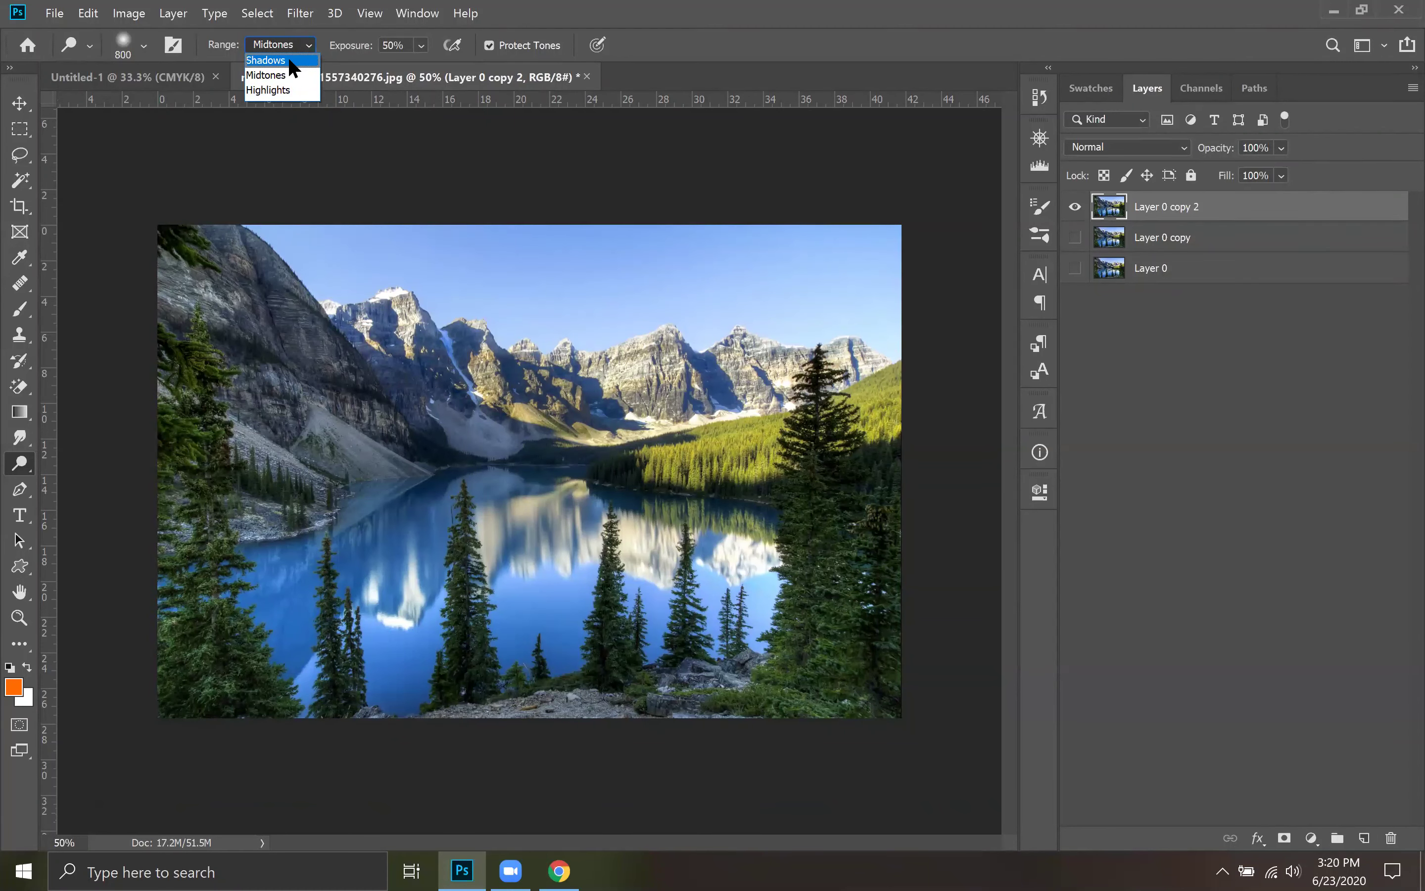
left_click(303, 47)
left_click(306, 53)
left_click(301, 72)
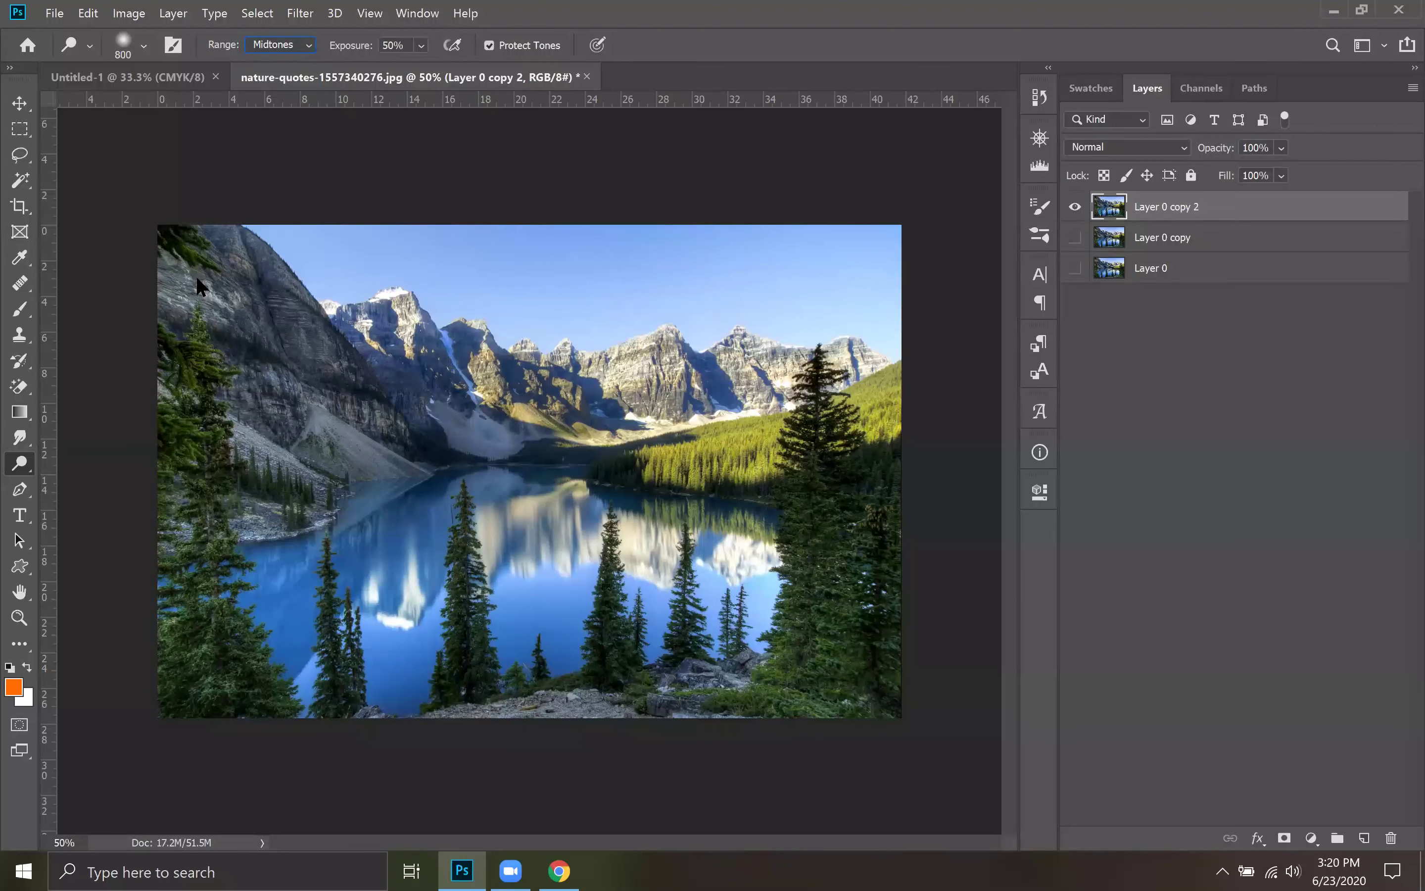
left_click_drag(199, 285, 868, 294)
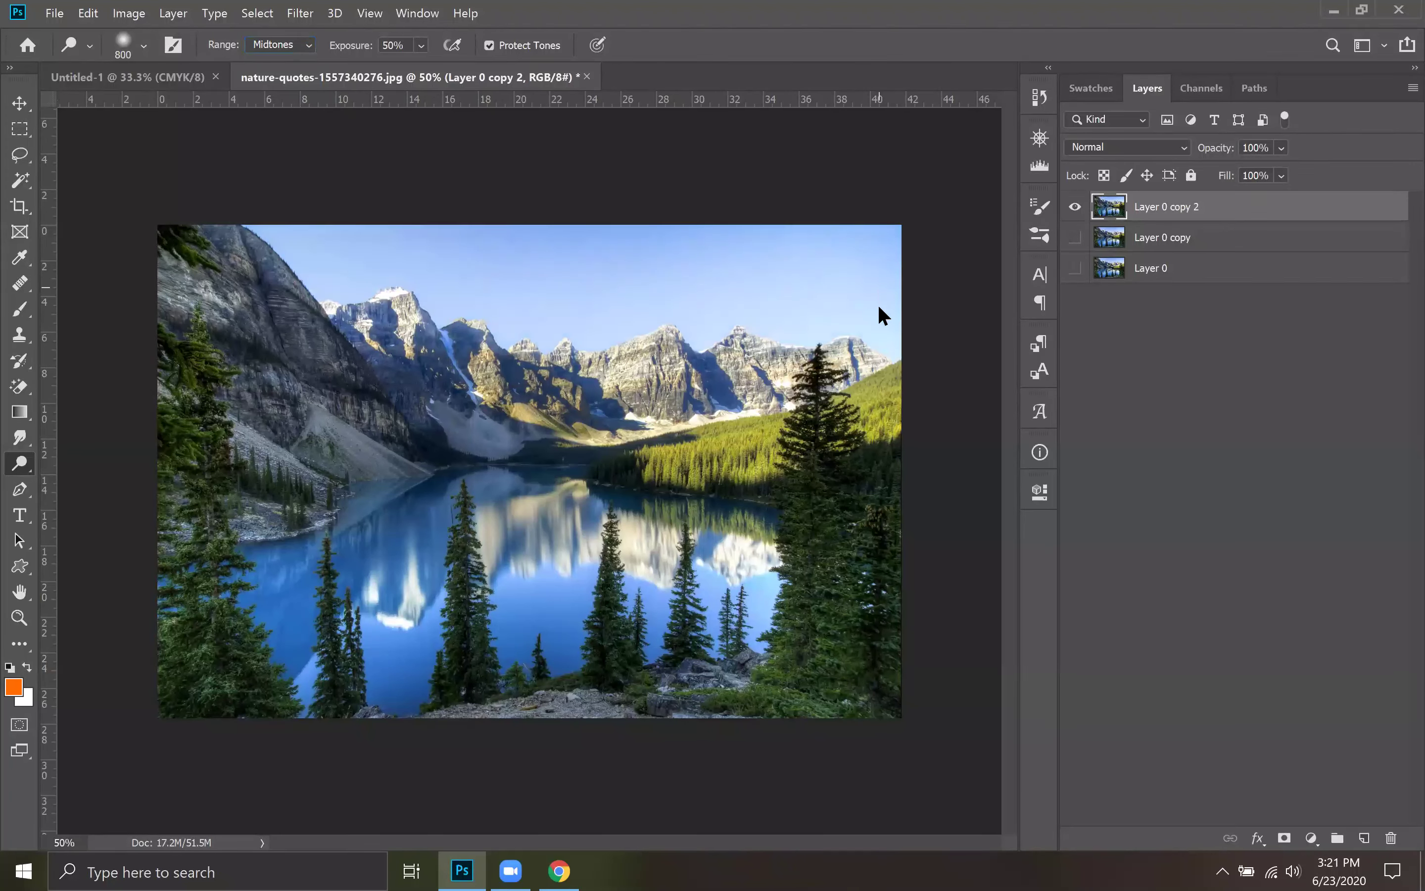
Lighten the whole lake photo on the uppermost layer with sweeping Dodge Tool strokes at 50% exposure, covering mountains, water, trees and sky
mouse_move(870, 367)
left_mouse_down()
mouse_move(707, 401)
mouse_move(335, 377)
mouse_move(209, 386)
left_mouse_up()
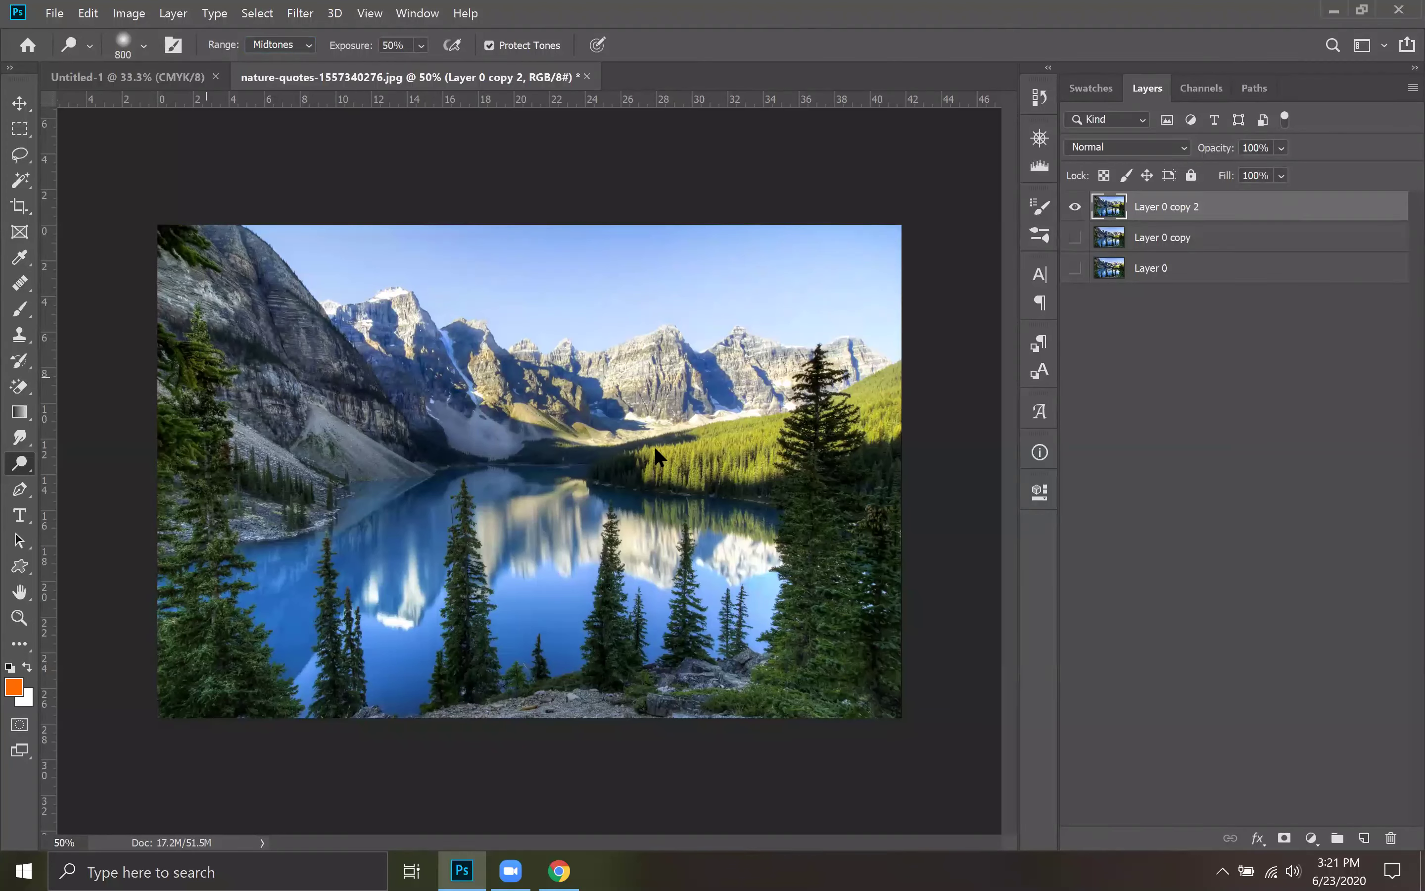
left_click_drag(608, 457, 828, 454)
left_click_drag(660, 541, 316, 541)
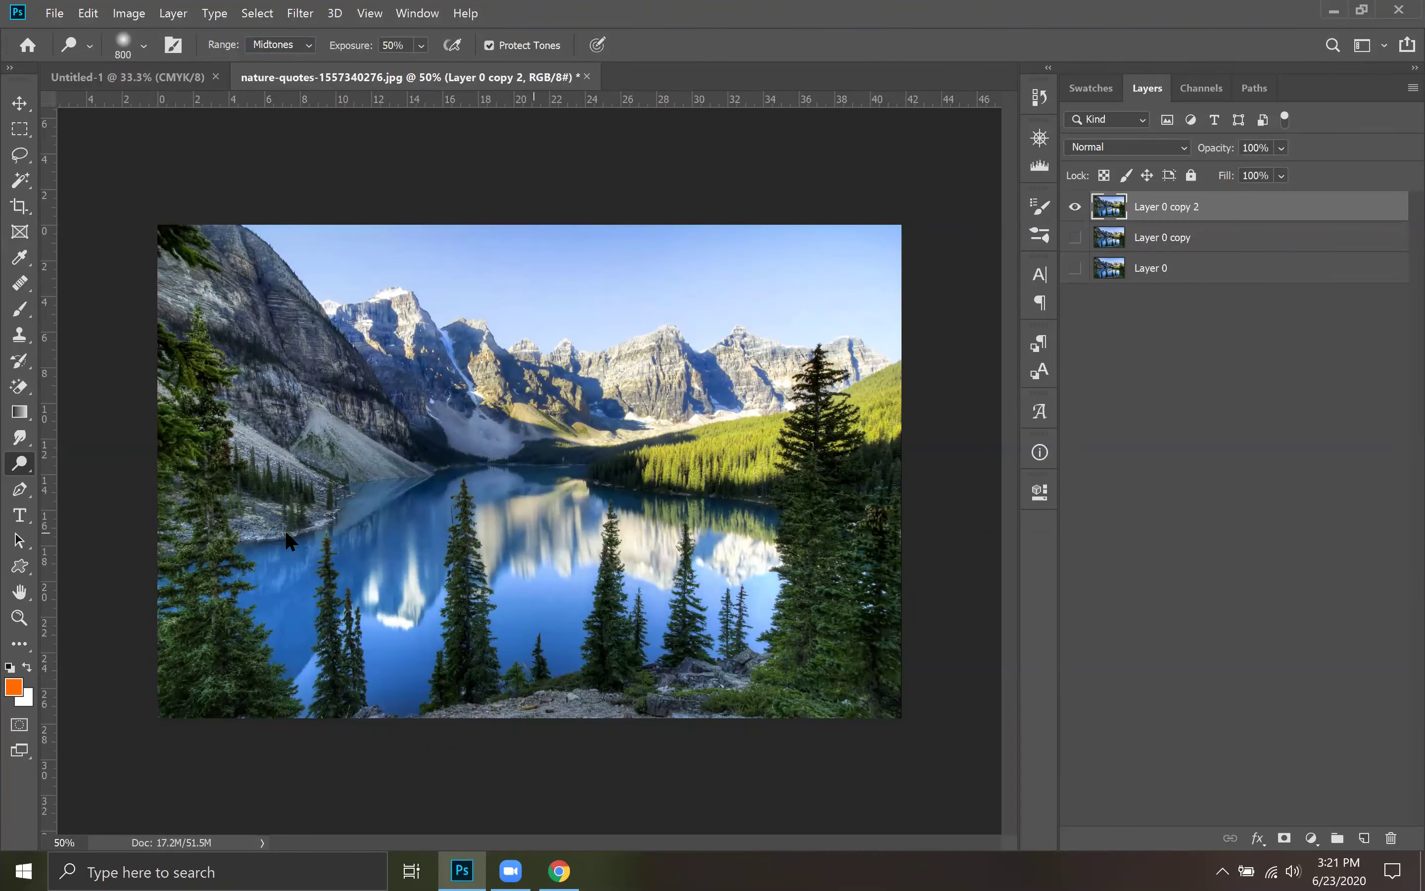
mouse_move(169, 557)
left_mouse_down()
mouse_move(179, 634)
mouse_move(610, 628)
mouse_move(887, 669)
left_mouse_up()
left_click_drag(747, 668, 342, 666)
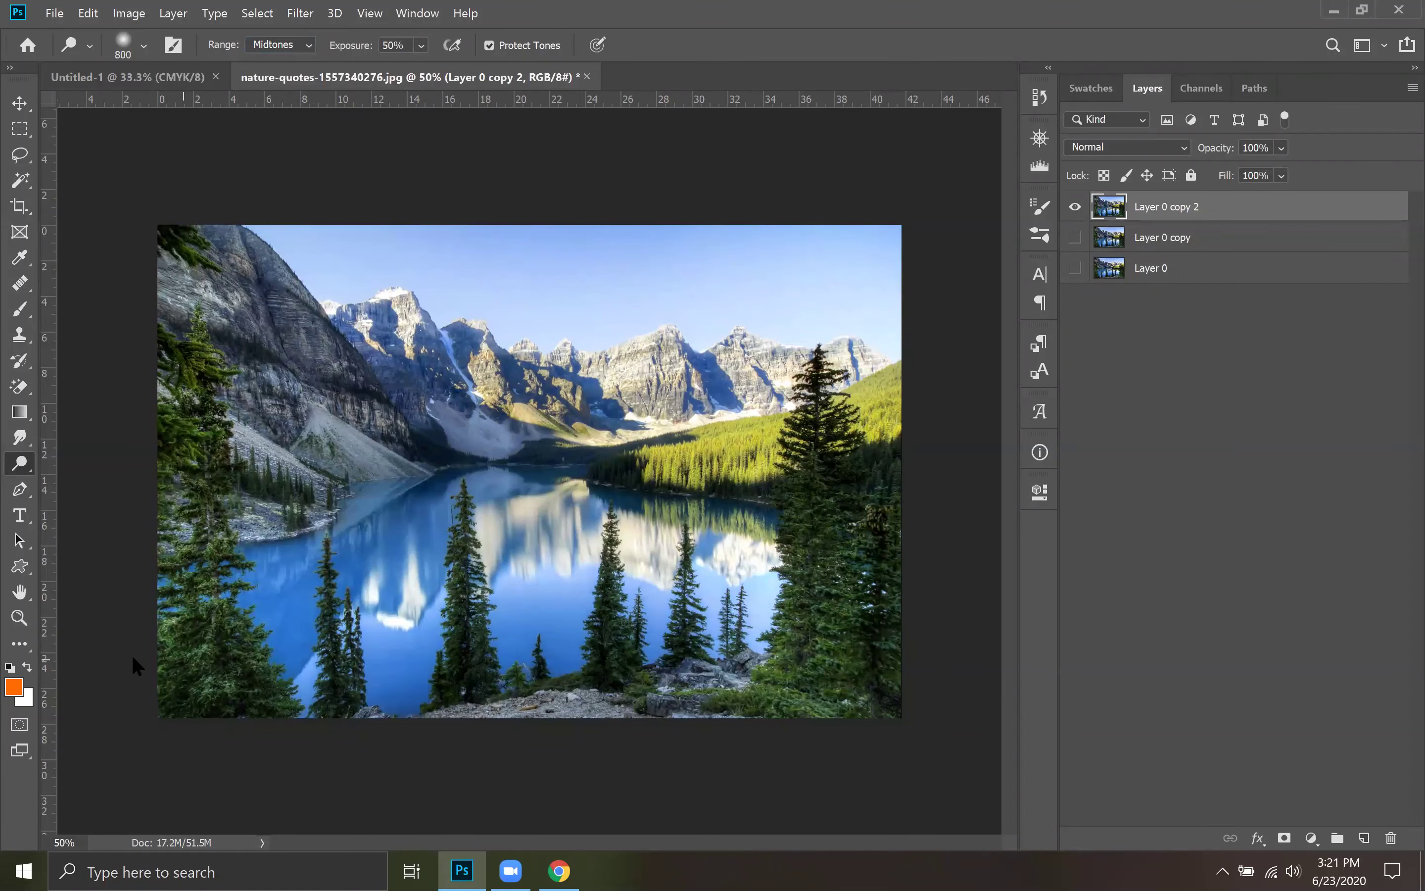
mouse_move(179, 683)
left_mouse_down()
mouse_move(759, 677)
mouse_move(895, 618)
left_mouse_up()
mouse_move(762, 587)
left_mouse_down()
mouse_move(365, 588)
mouse_move(165, 539)
left_mouse_up()
mouse_move(188, 483)
left_mouse_down()
mouse_move(619, 520)
mouse_move(868, 498)
left_mouse_up()
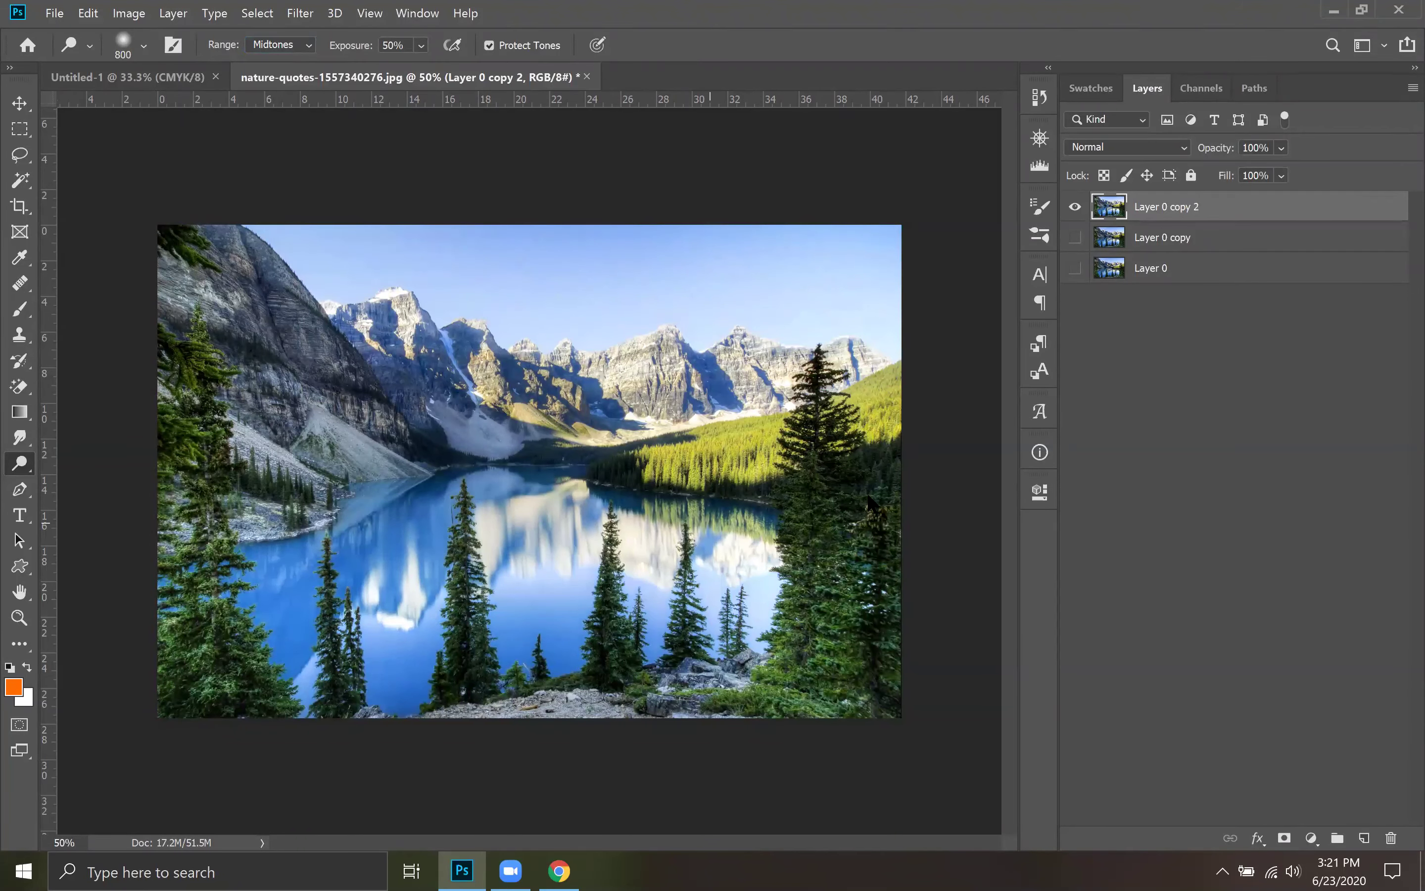
mouse_move(794, 389)
left_mouse_down()
mouse_move(306, 354)
mouse_move(188, 289)
left_mouse_up()
left_click_drag(400, 302, 877, 302)
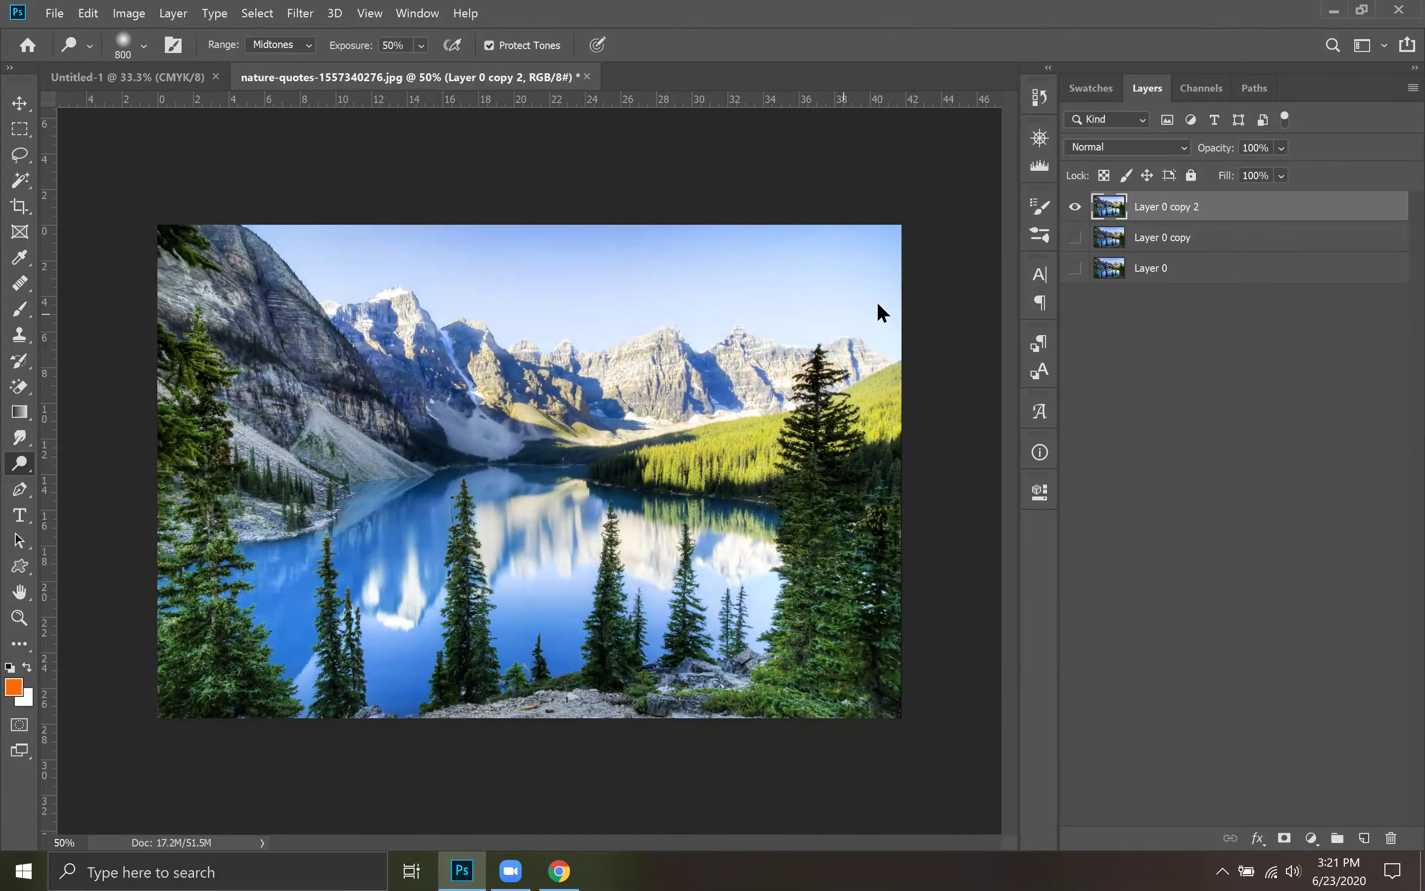
left_click_drag(762, 226, 353, 191)
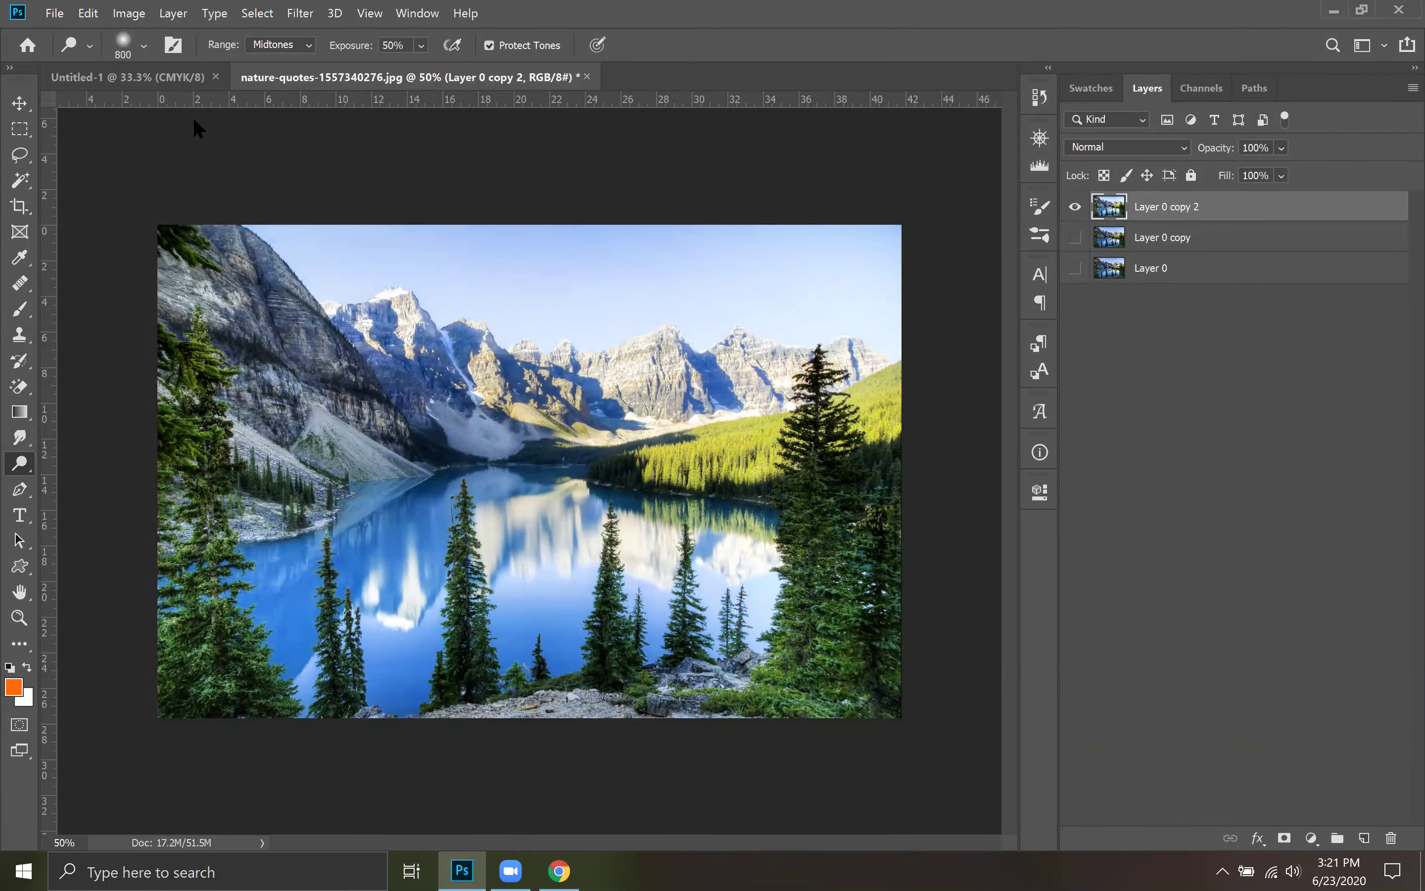
Show Layer 0 copy and toggle the uppermost layer's visibility to compare the dodged photo with the original
left_click(1075, 237)
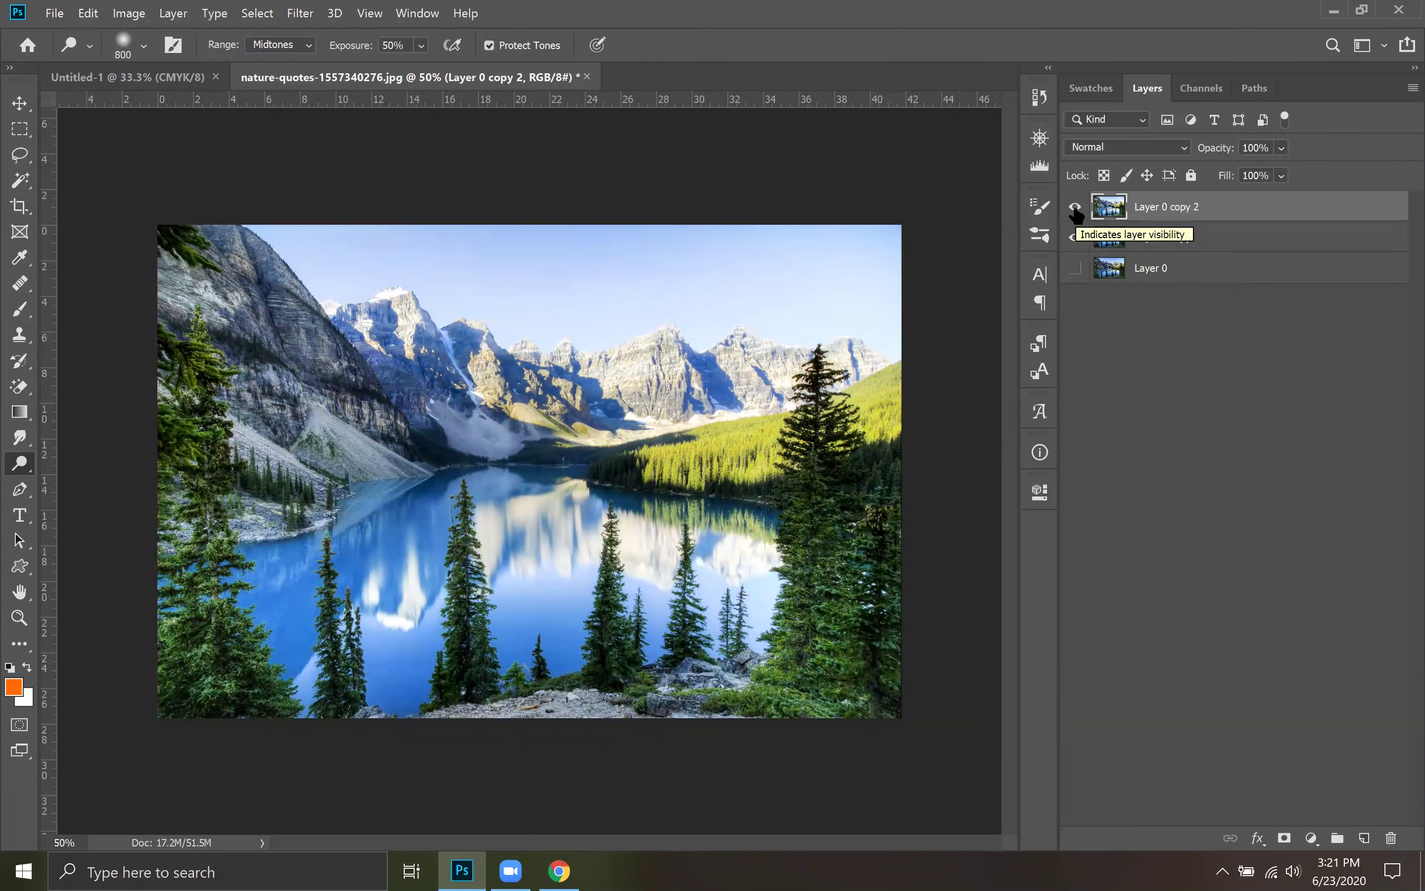
left_click(1075, 207)
left_click(1076, 208)
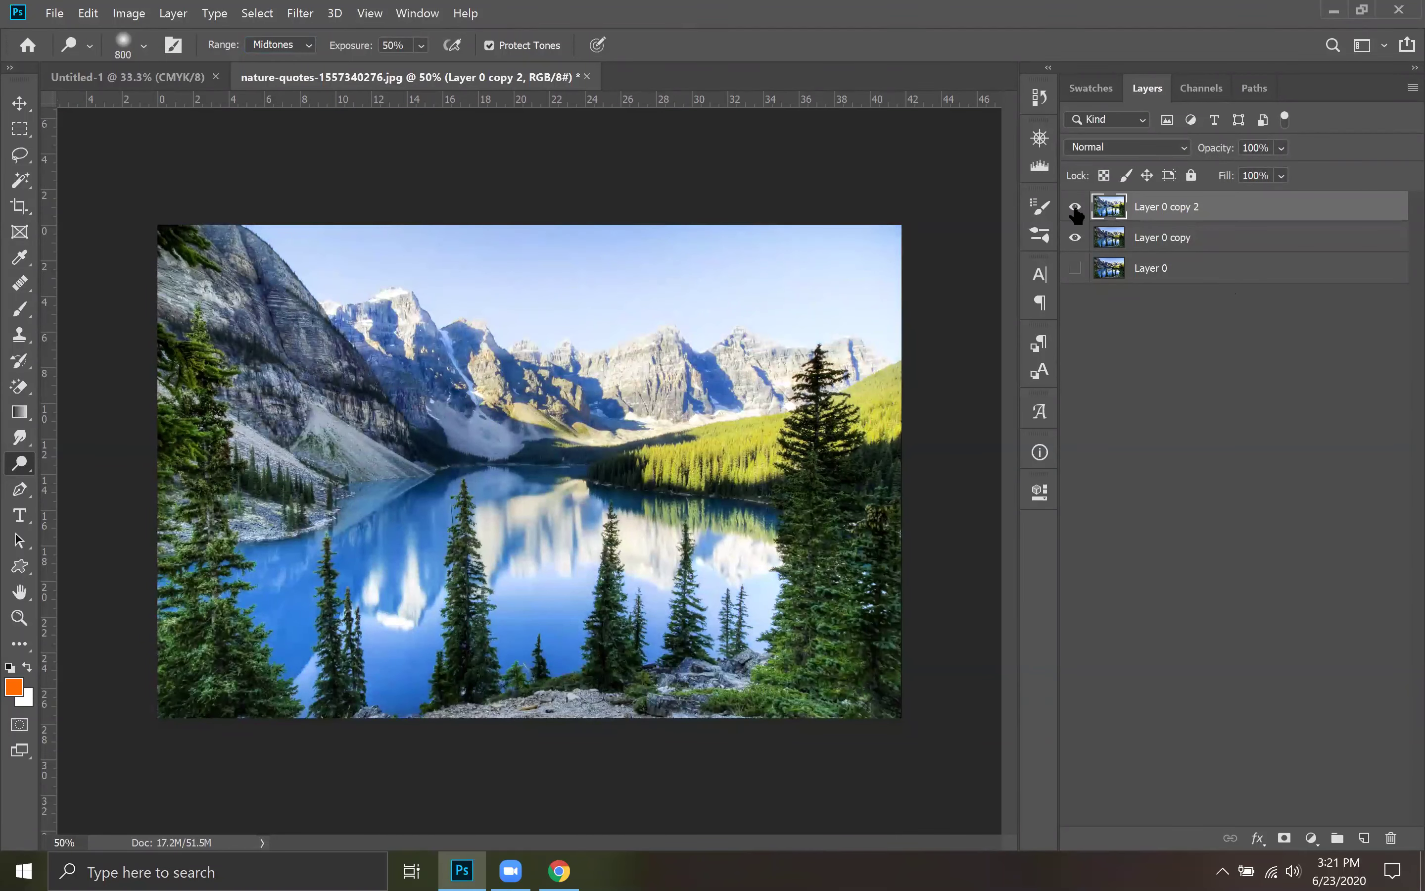
left_click(1076, 208)
left_click(1075, 207)
Keep dodging the whole photo on Layer 0 copy 2 until it looks strongly overexposed
mouse_move(200, 263)
left_mouse_down()
mouse_move(885, 293)
mouse_move(883, 424)
mouse_move(442, 460)
mouse_move(839, 504)
left_mouse_up()
mouse_move(247, 557)
left_mouse_down()
mouse_move(643, 573)
mouse_move(397, 596)
mouse_move(695, 702)
mouse_move(647, 632)
left_mouse_up()
mouse_move(940, 652)
left_mouse_down()
mouse_move(493, 592)
mouse_move(684, 541)
mouse_move(452, 515)
mouse_move(563, 497)
mouse_move(630, 427)
mouse_move(905, 369)
mouse_move(109, 312)
mouse_move(899, 271)
mouse_move(176, 271)
mouse_move(799, 275)
mouse_move(458, 428)
mouse_move(848, 416)
mouse_move(151, 463)
mouse_move(900, 458)
mouse_move(148, 511)
mouse_move(895, 506)
mouse_move(125, 584)
mouse_move(692, 591)
mouse_move(471, 648)
mouse_move(244, 668)
mouse_move(904, 695)
mouse_move(167, 677)
left_mouse_up()
mouse_move(74, 553)
left_mouse_down()
mouse_move(1001, 513)
mouse_move(209, 510)
mouse_move(354, 406)
mouse_move(239, 370)
mouse_move(177, 283)
mouse_move(927, 280)
left_mouse_up()
mouse_move(853, 475)
left_mouse_down()
mouse_move(793, 627)
mouse_move(866, 707)
mouse_move(862, 587)
mouse_move(884, 586)
mouse_move(871, 565)
left_mouse_up()
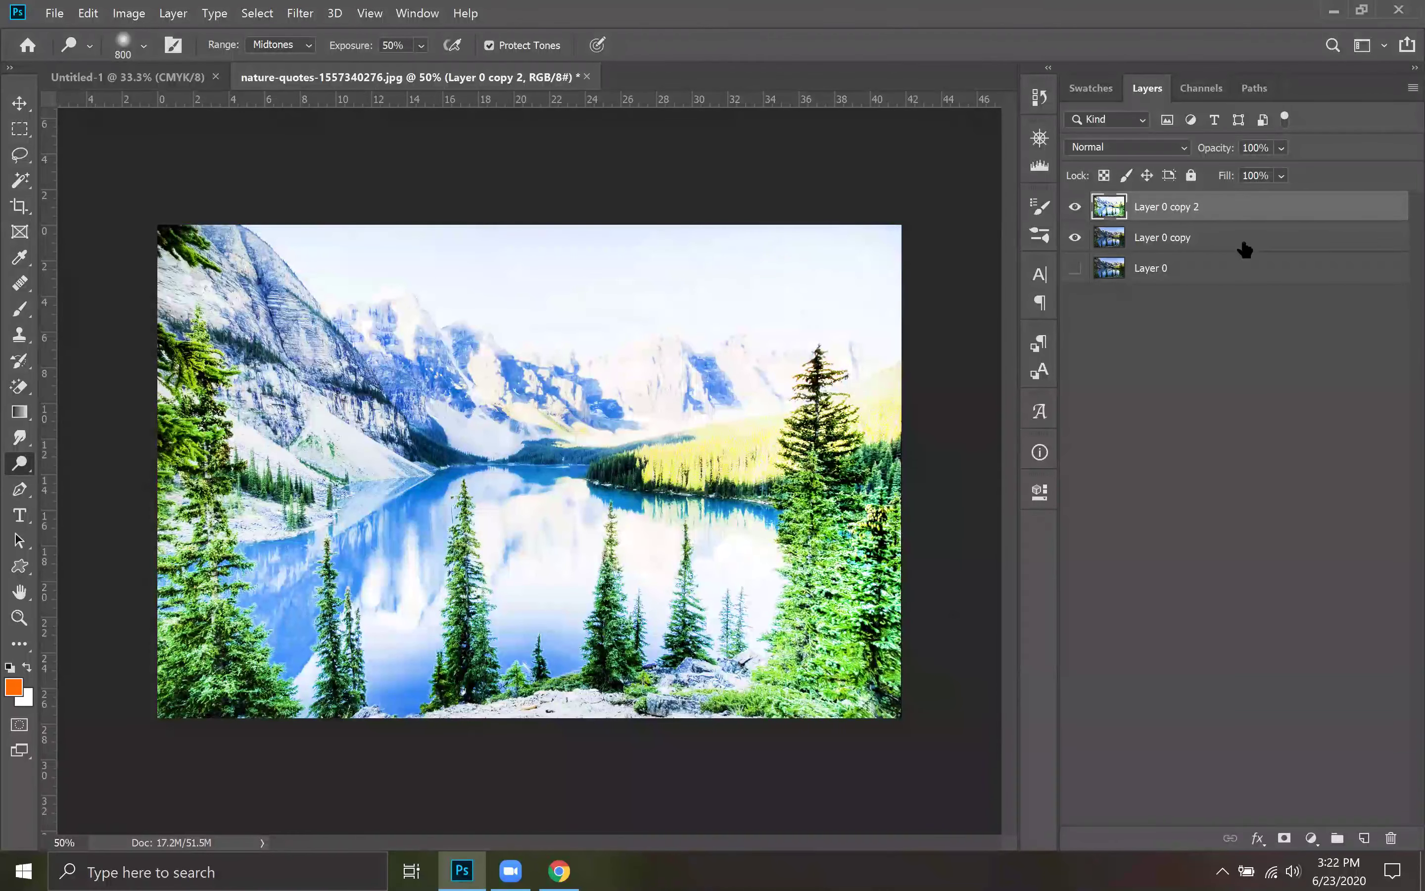
Delete the overexposed Layer 0 copy 2 and make Layer 0 visible
key("Delete")
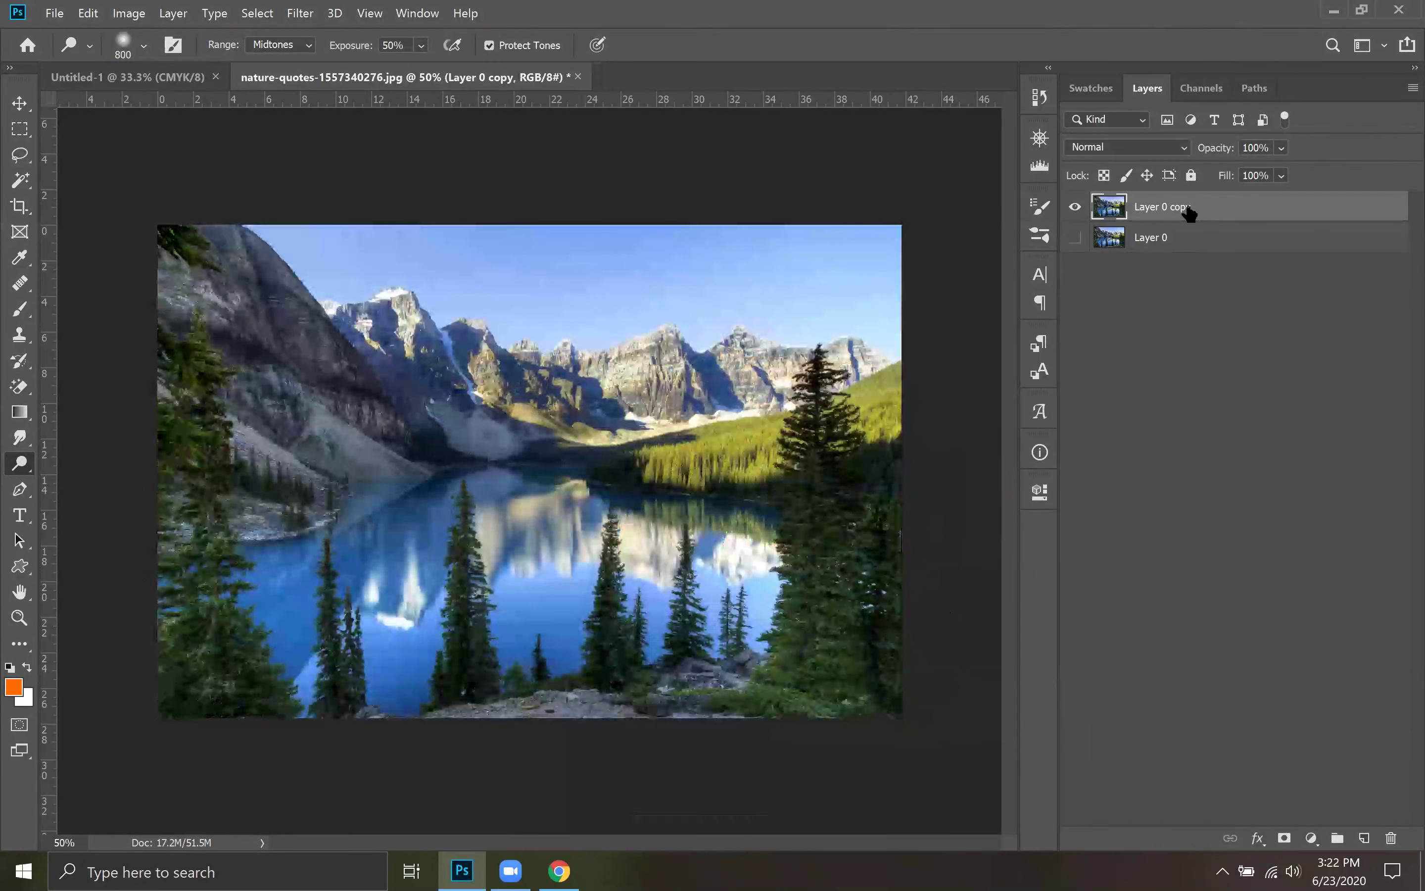
left_click(1075, 238)
Lighten the entire photo on Layer 0 copy with Dodge Tool strokes over the sky, mountains, lake and trees
mouse_move(748, 288)
left_mouse_down()
mouse_move(904, 287)
mouse_move(471, 373)
left_mouse_up()
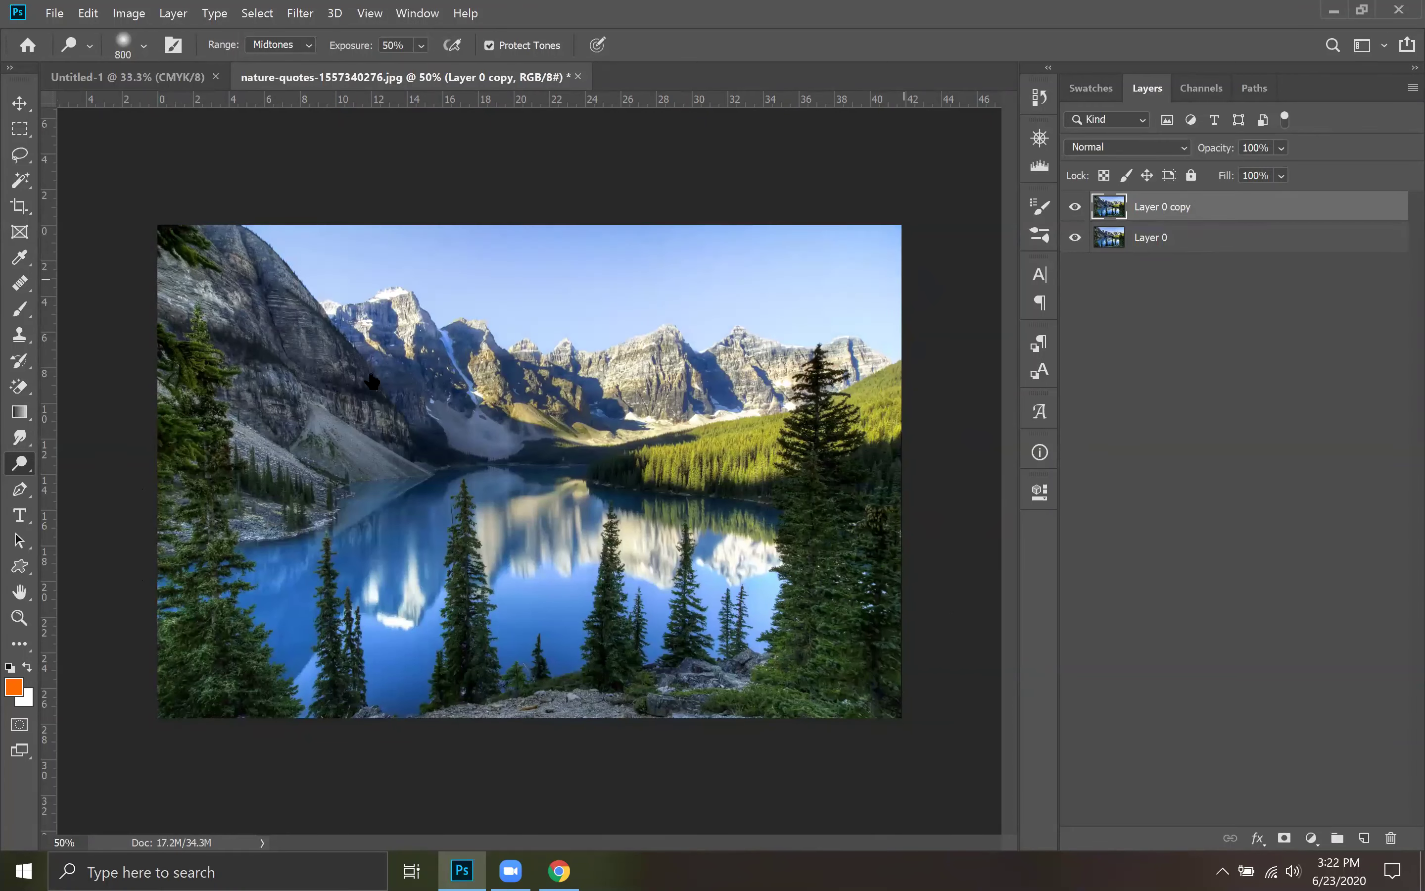
mouse_move(471, 526)
left_mouse_down()
mouse_move(699, 627)
mouse_move(260, 636)
mouse_move(106, 688)
mouse_move(258, 714)
mouse_move(939, 714)
mouse_move(899, 684)
mouse_move(328, 693)
mouse_move(178, 671)
left_mouse_up()
mouse_move(207, 527)
left_mouse_down()
mouse_move(198, 287)
mouse_move(260, 236)
mouse_move(353, 557)
left_mouse_up()
mouse_move(452, 564)
left_mouse_down()
mouse_move(419, 272)
mouse_move(468, 268)
mouse_move(567, 674)
mouse_move(652, 684)
left_mouse_up()
mouse_move(607, 275)
left_mouse_down()
mouse_move(720, 492)
mouse_move(908, 677)
mouse_move(890, 308)
left_mouse_up()
mouse_move(871, 256)
left_mouse_down()
mouse_move(848, 448)
mouse_move(808, 517)
mouse_move(776, 245)
mouse_move(653, 721)
mouse_move(651, 334)
mouse_move(541, 303)
mouse_move(483, 747)
left_mouse_up()
mouse_move(447, 316)
left_mouse_down()
mouse_move(300, 509)
mouse_move(308, 677)
mouse_move(273, 720)
mouse_move(198, 265)
mouse_move(130, 612)
left_mouse_up()
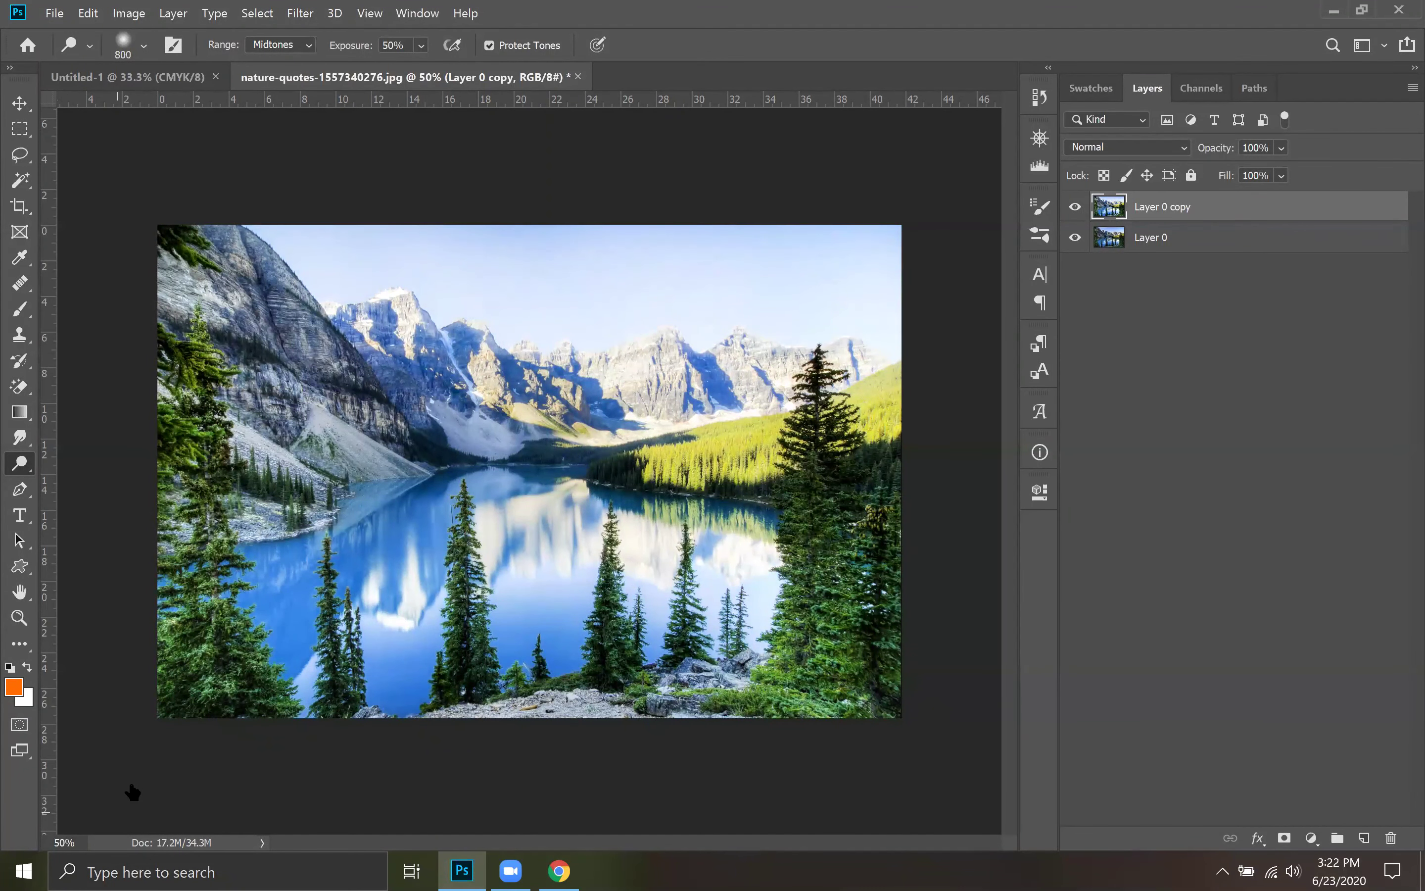
mouse_move(816, 459)
left_mouse_down()
mouse_move(888, 309)
mouse_move(892, 498)
left_mouse_up()
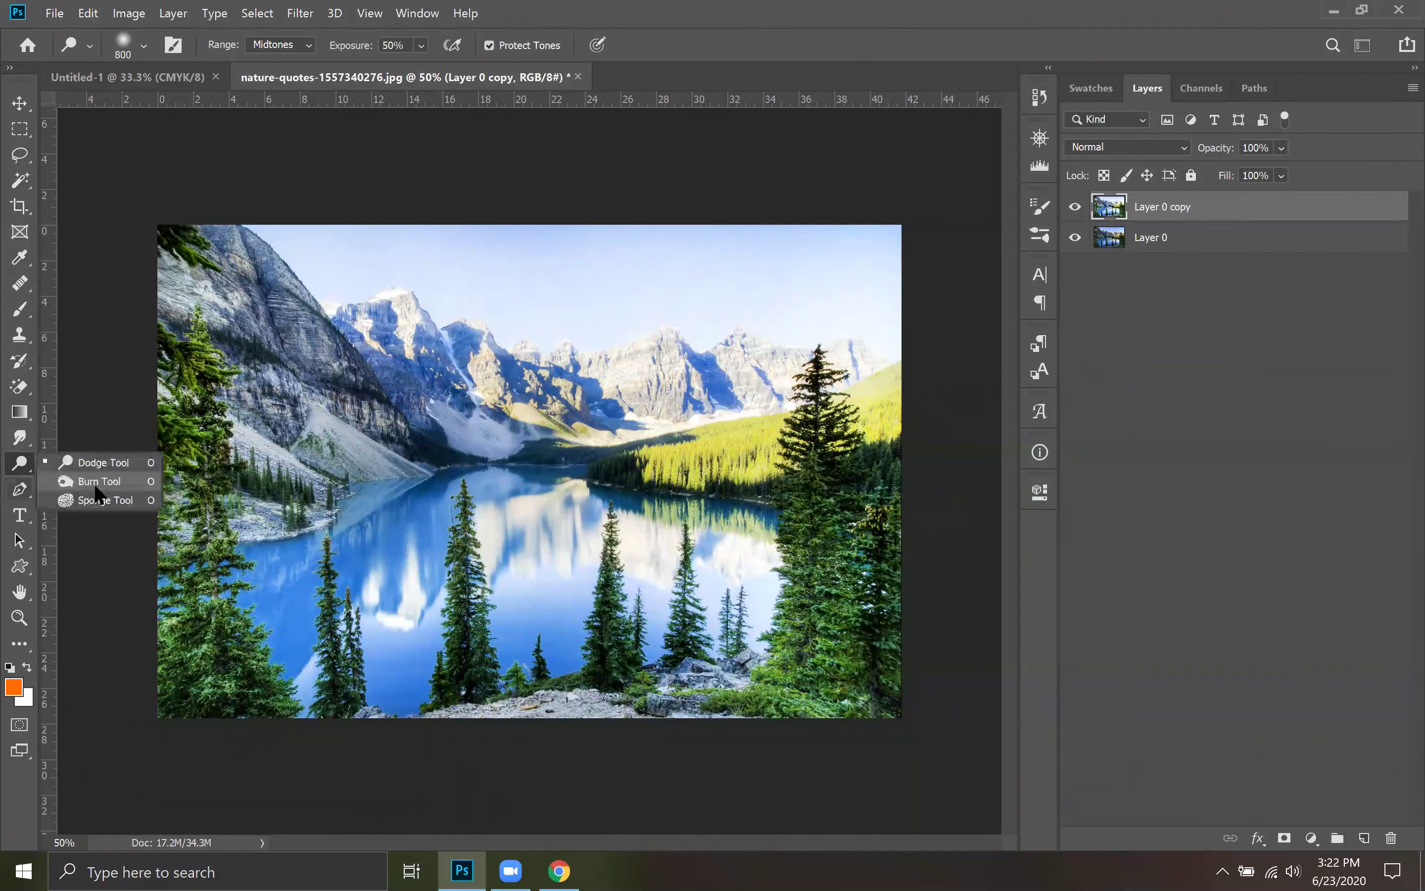
Switch to the Burn Tool, enlarge its brush to 1200 and hide Layer 0
key("shift+o")
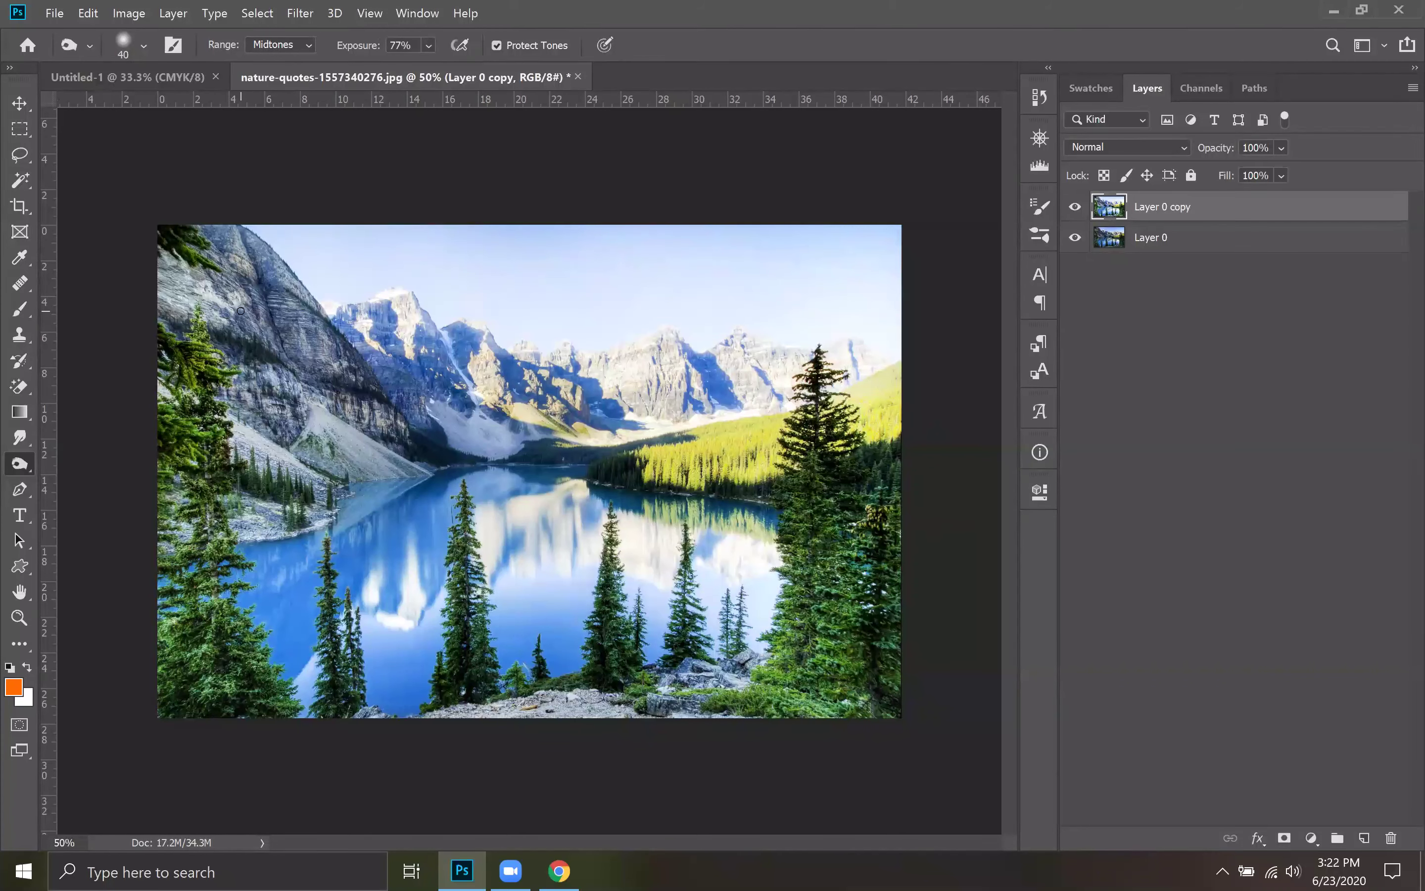
key("bracketright")
key("bracketright")
key("bracketright")
left_click(1074, 237)
key("bracketleft")
Darken the whole photo on Layer 0 copy with repeated Burn Tool strokes at Midtones range and 77% exposure
mouse_move(472, 321)
left_mouse_down()
mouse_move(142, 391)
mouse_move(908, 483)
left_mouse_up()
mouse_move(560, 497)
left_mouse_down()
mouse_move(235, 530)
mouse_move(194, 589)
mouse_move(294, 614)
left_mouse_up()
left_click_drag(159, 655, 913, 678)
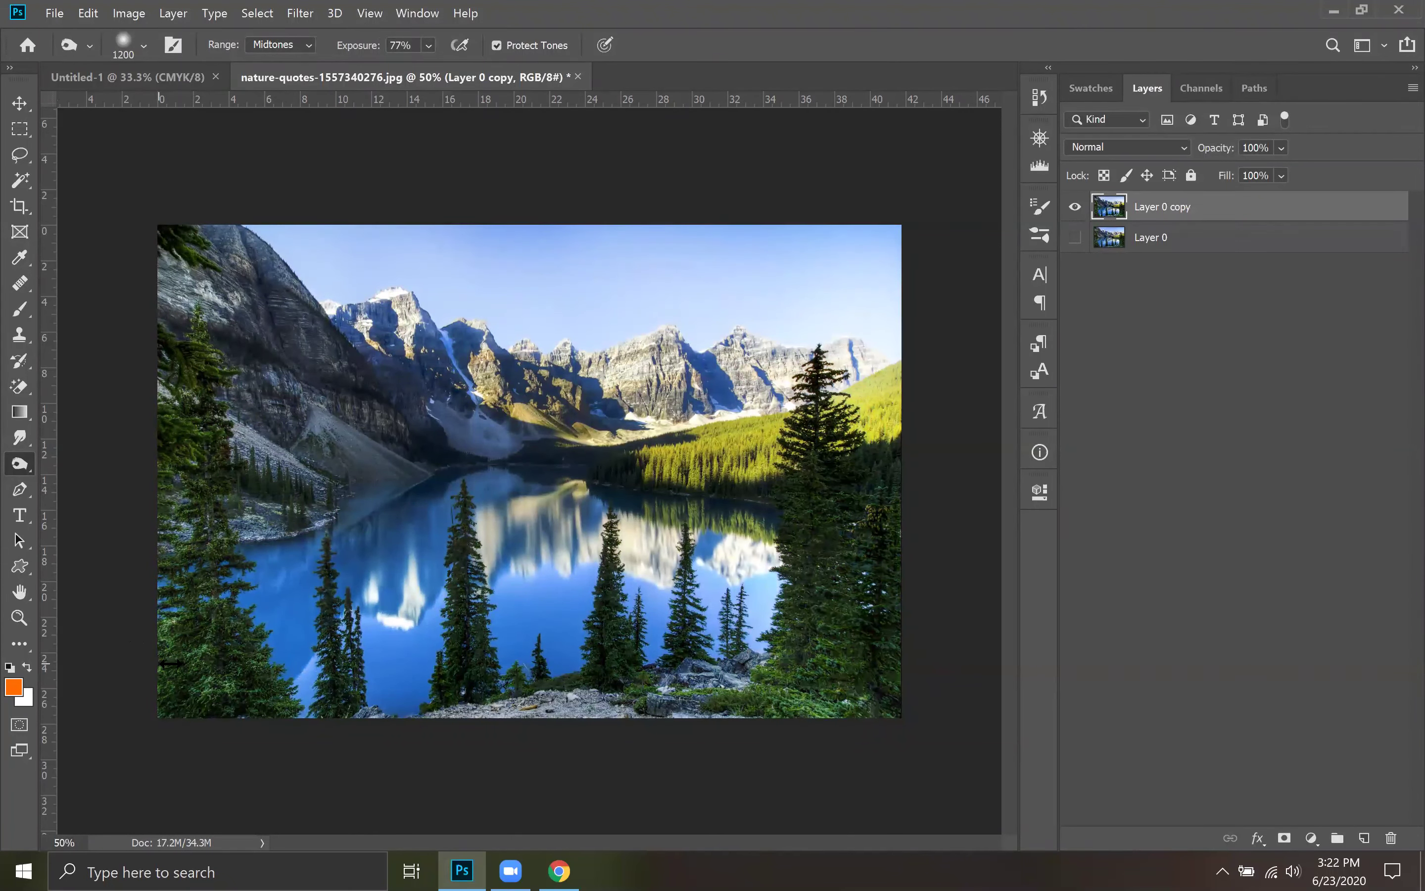
left_click_drag(171, 663, 1004, 725)
mouse_move(260, 629)
left_mouse_down()
mouse_move(177, 583)
mouse_move(184, 500)
mouse_move(955, 566)
mouse_move(643, 451)
mouse_move(158, 420)
left_mouse_up()
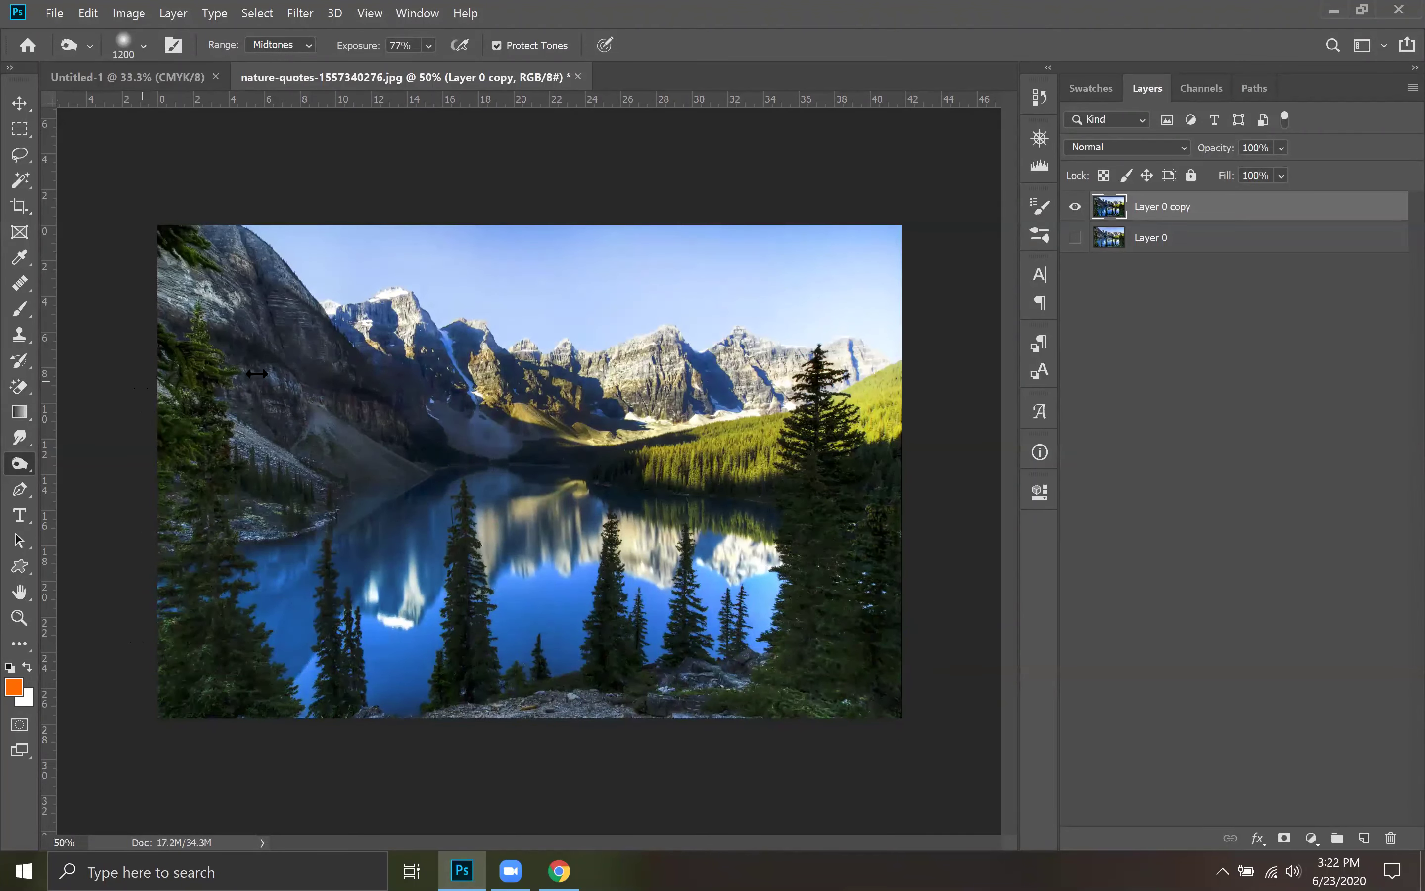
left_click_drag(258, 375, 890, 381)
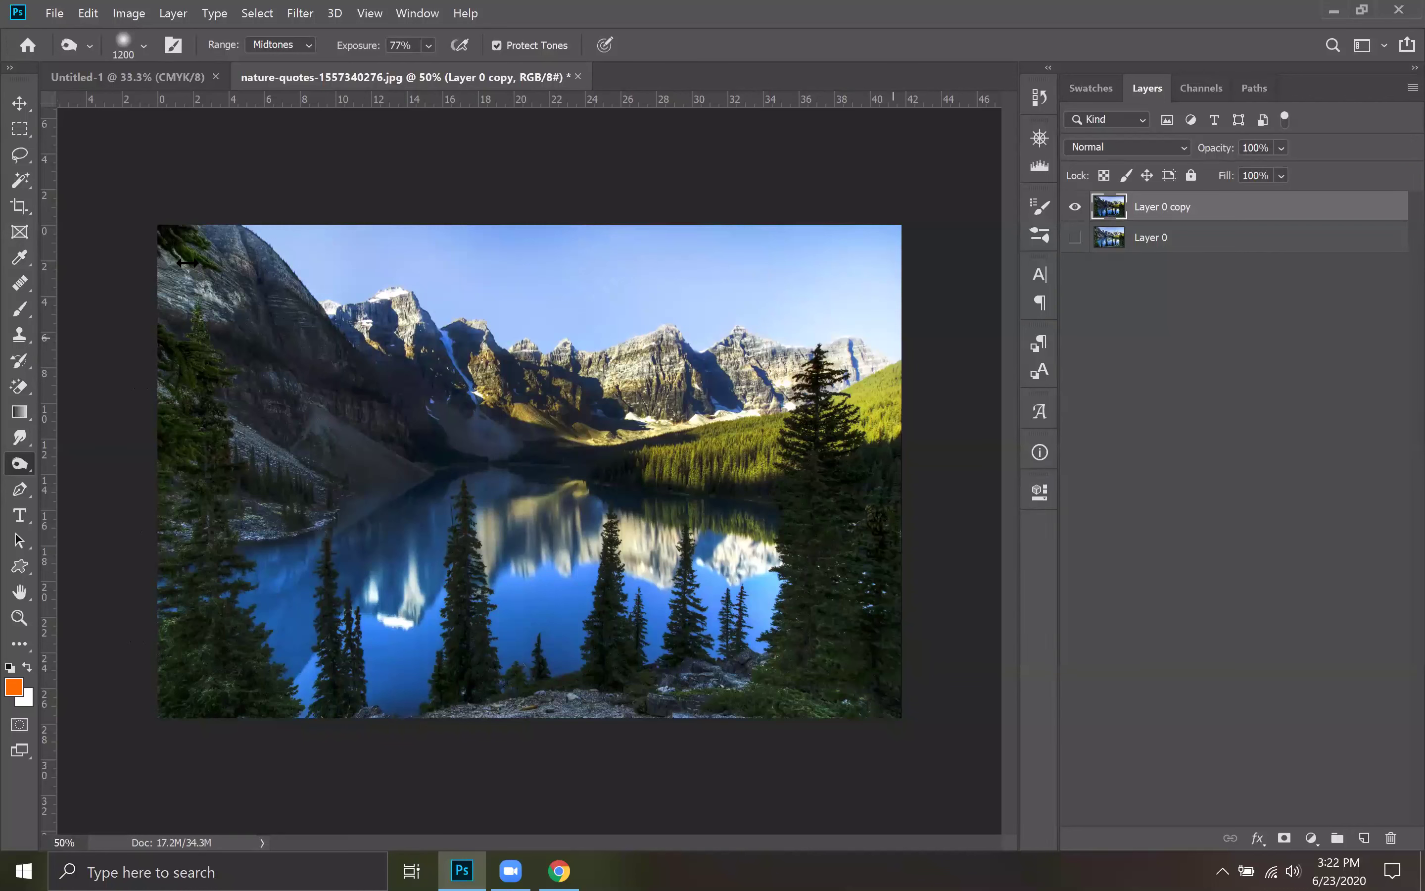
mouse_move(188, 264)
left_mouse_down()
mouse_move(666, 269)
mouse_move(986, 296)
left_mouse_up()
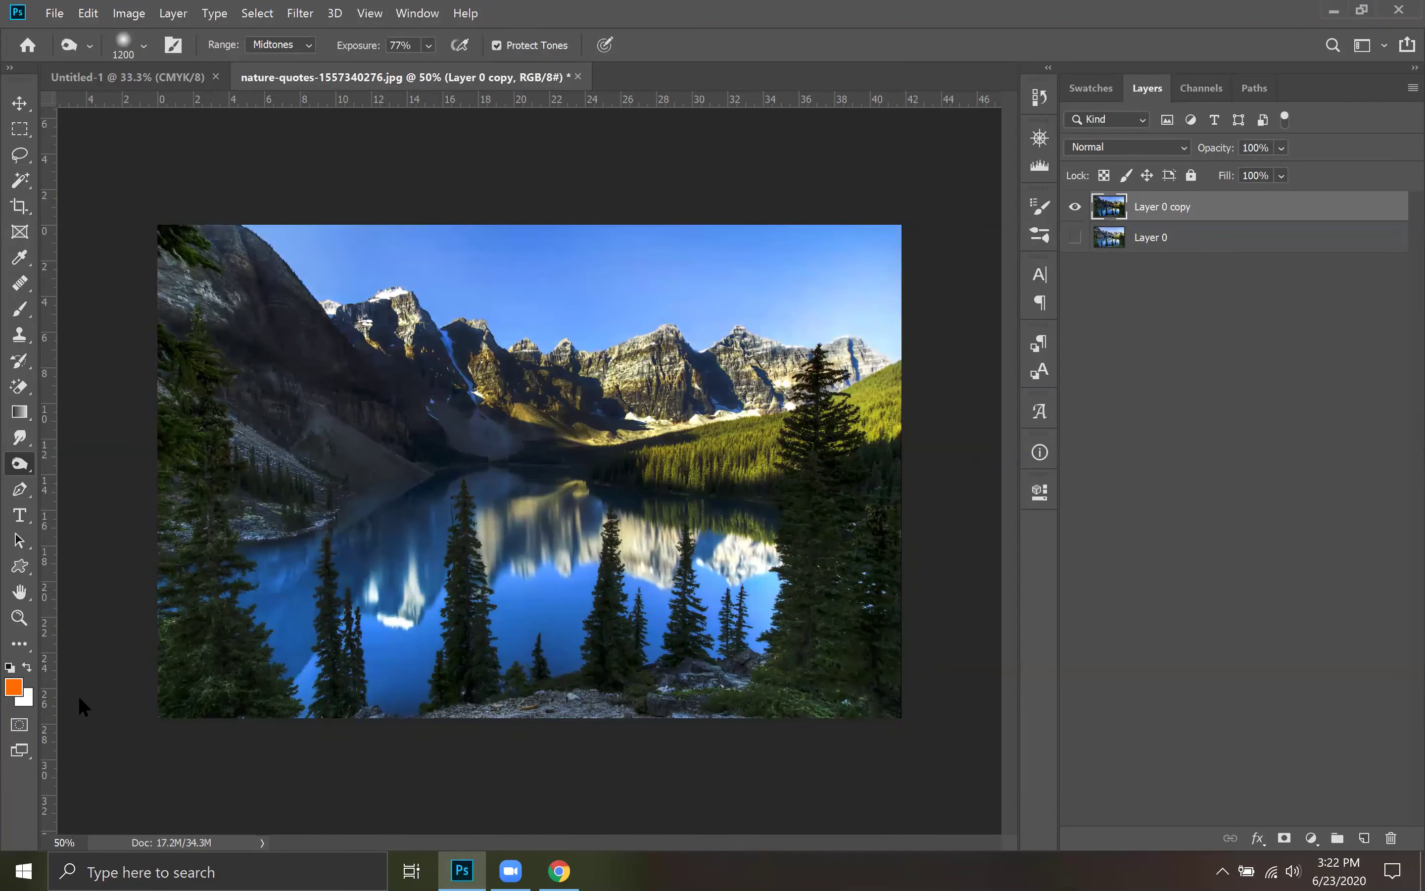
mouse_move(218, 619)
left_mouse_down()
mouse_move(934, 650)
mouse_move(883, 594)
mouse_move(176, 574)
left_mouse_up()
mouse_move(403, 514)
left_mouse_down()
mouse_move(896, 508)
mouse_move(908, 445)
mouse_move(453, 438)
mouse_move(720, 357)
mouse_move(915, 360)
mouse_move(871, 287)
mouse_move(311, 259)
mouse_move(120, 295)
left_mouse_up()
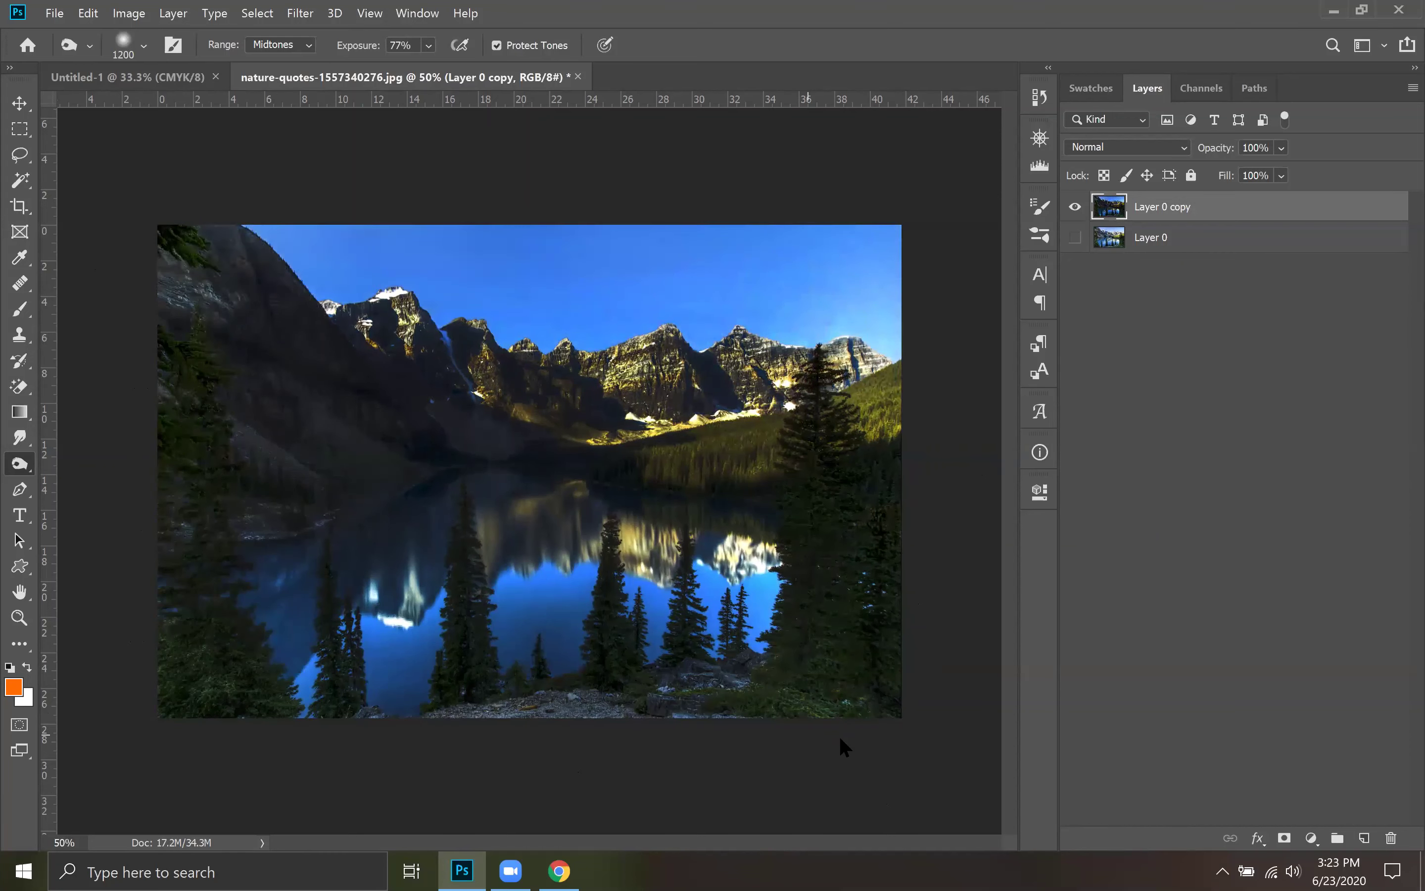
Return to the Dodge Tool and lighten the darkened sky, mountains and lake on Layer 0 copy
right_click(37, 463)
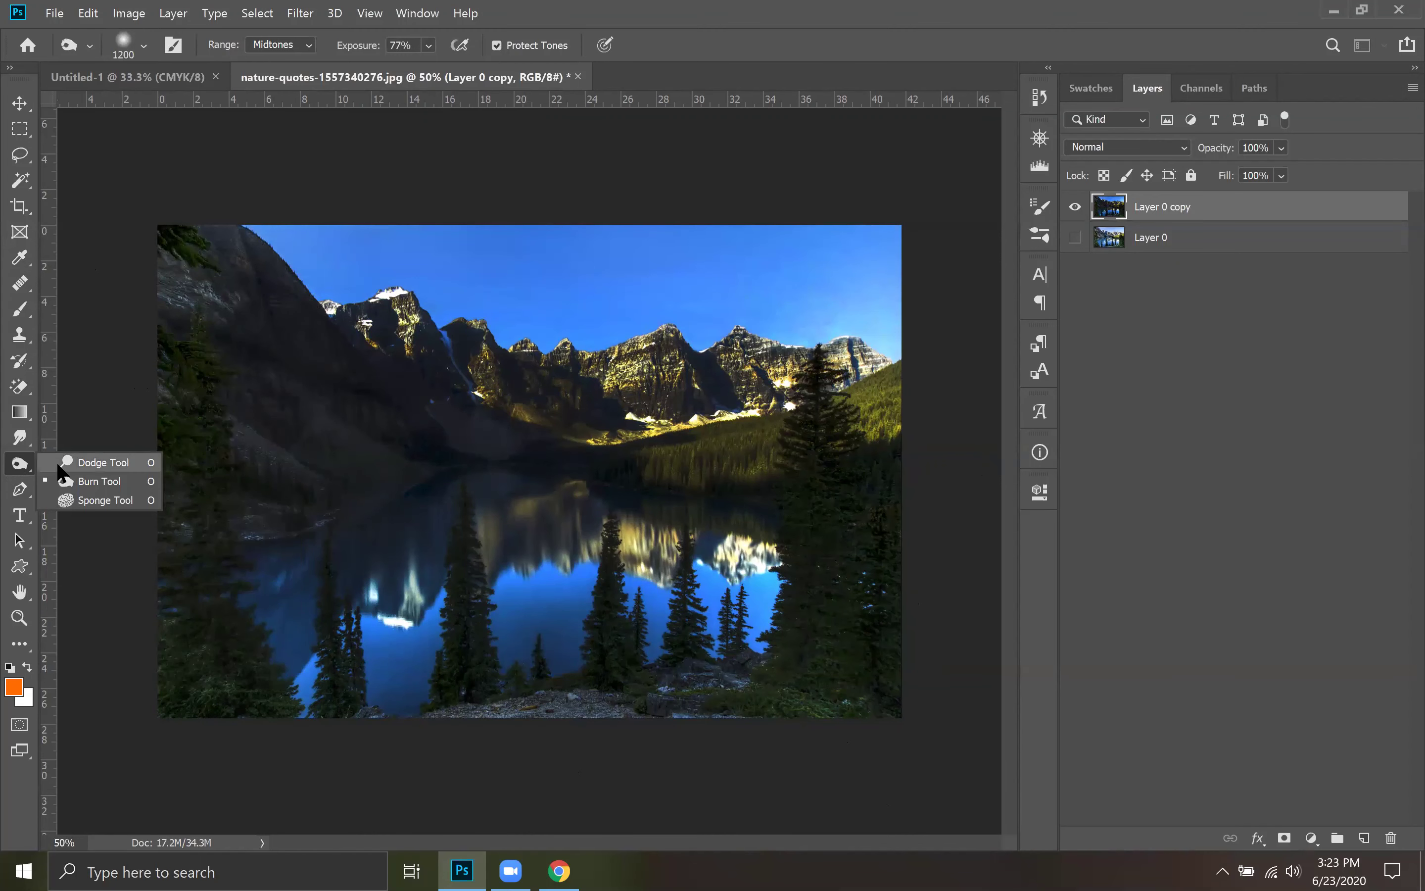
left_click(102, 463)
left_click_drag(720, 263, 911, 255)
left_click_drag(246, 345, 932, 388)
mouse_move(298, 670)
left_mouse_down()
mouse_move(338, 533)
mouse_move(484, 280)
mouse_move(566, 370)
mouse_move(413, 315)
left_mouse_up()
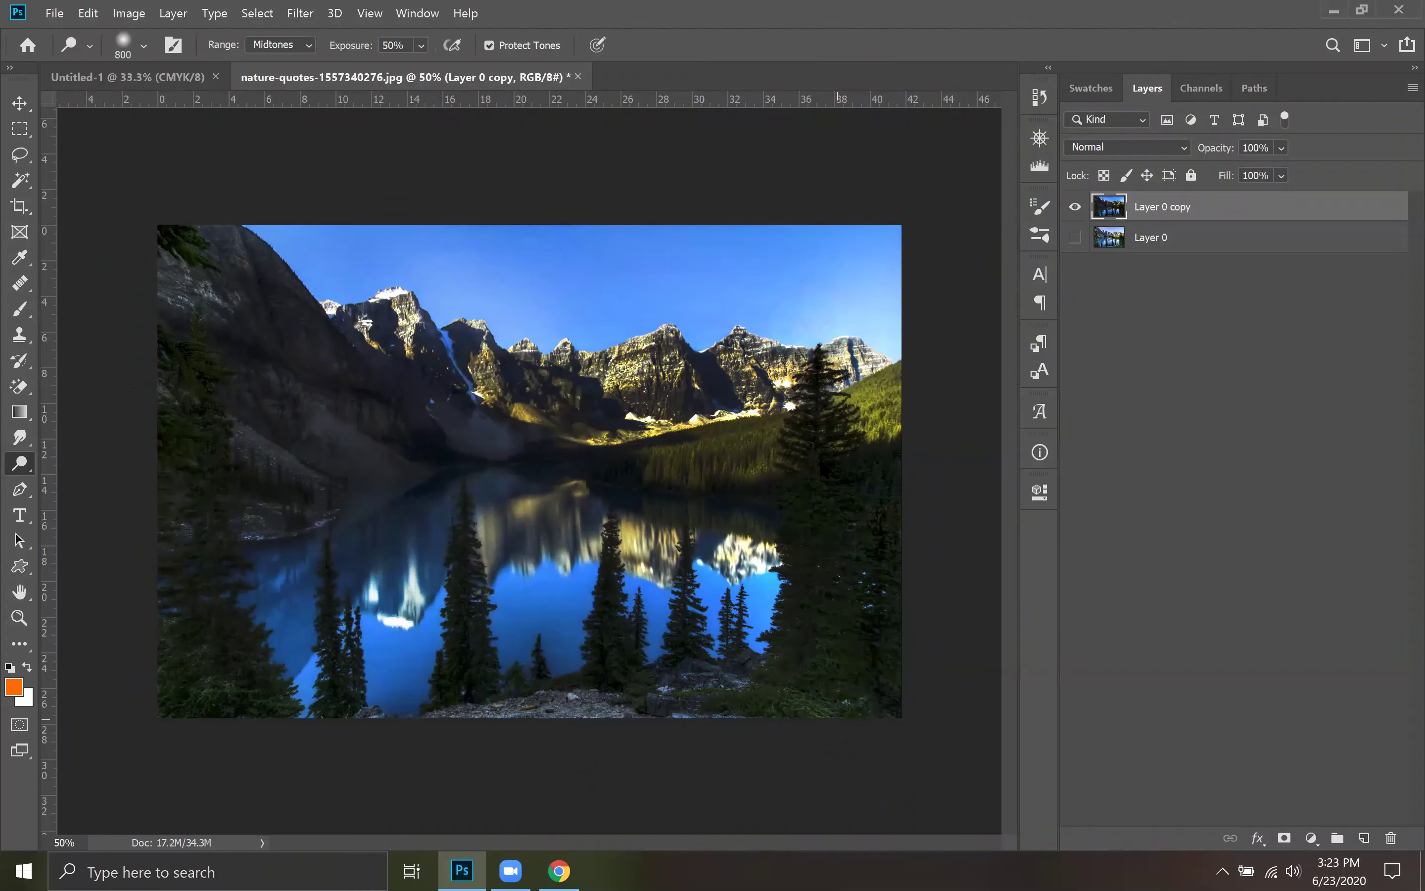
Compare the darkened Layer 0 copy with Layer 0 by toggling its visibility, and delete the copy
left_click(1075, 237)
left_click(1074, 207)
left_click(1074, 210)
left_click(1074, 207)
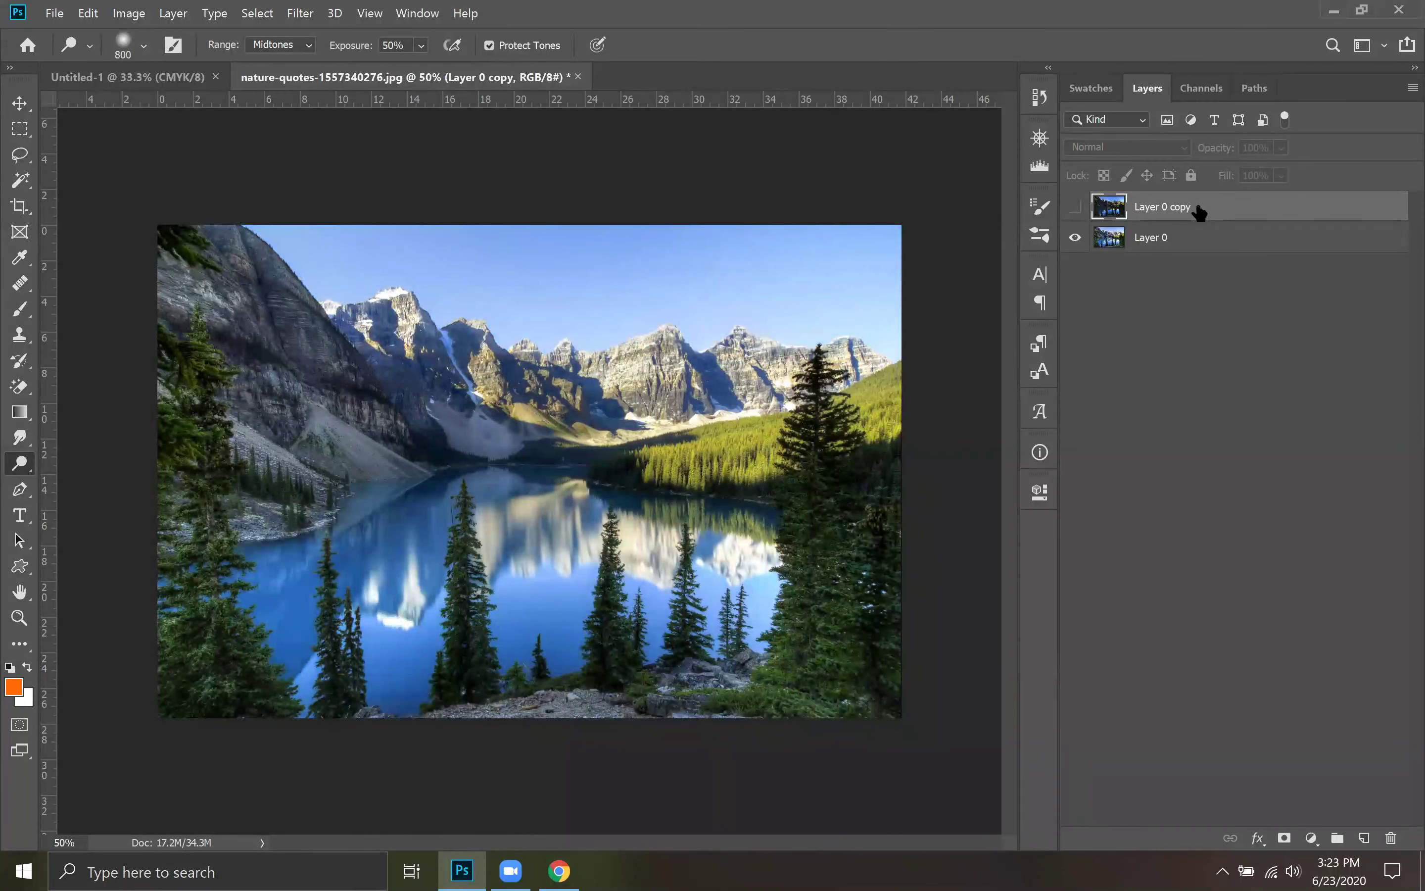
key("Delete")
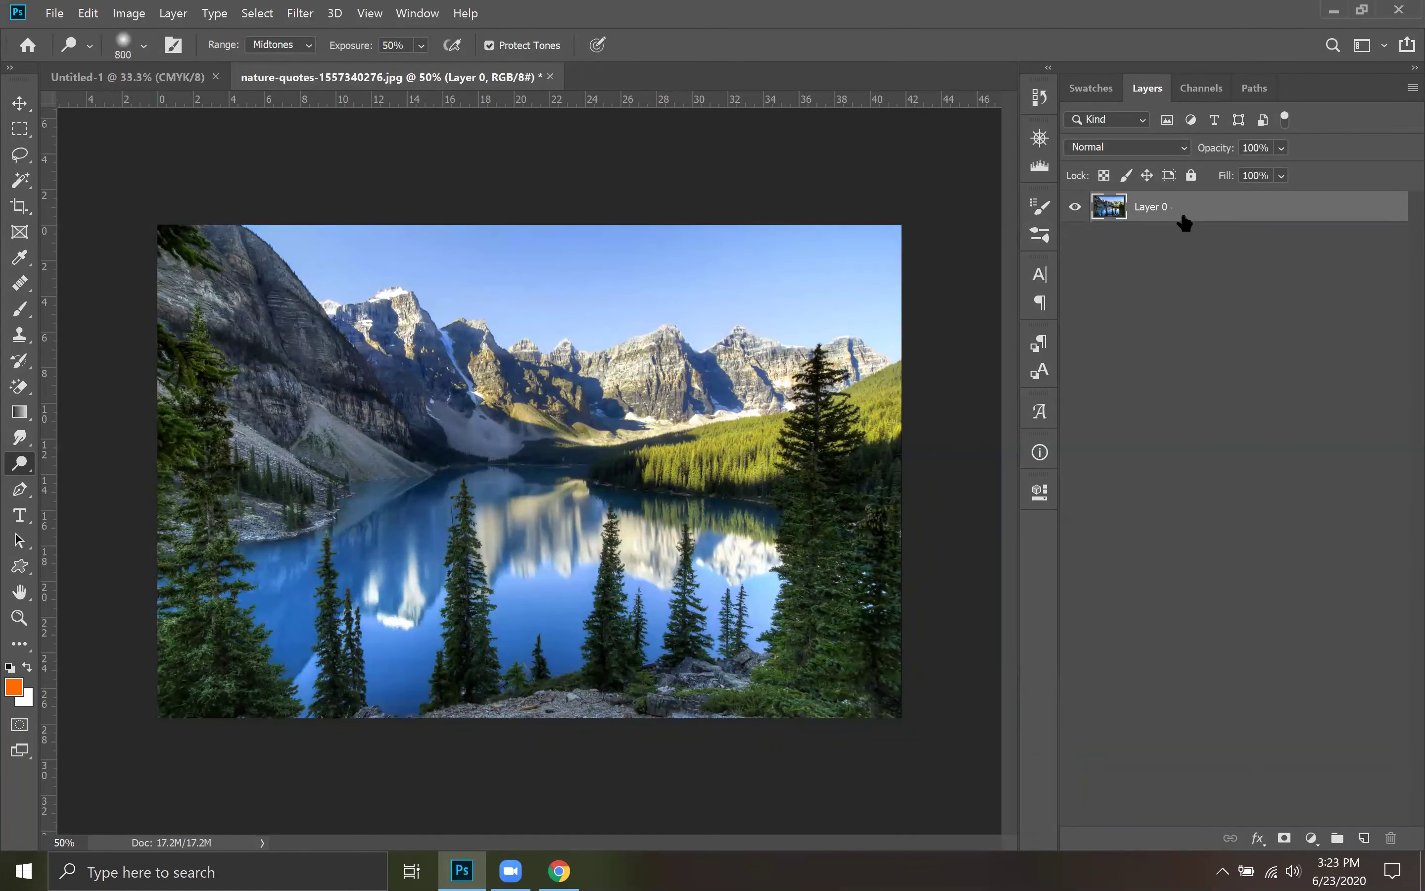
Duplicate Layer 0 twice and hide the two lower layers
key("ctrl+j")
key("ctrl+j")
left_click_drag(1074, 272, 1075, 237)
Switch to the Sponge Tool and enlarge its brush to 700
right_click(12, 474)
left_click(95, 502)
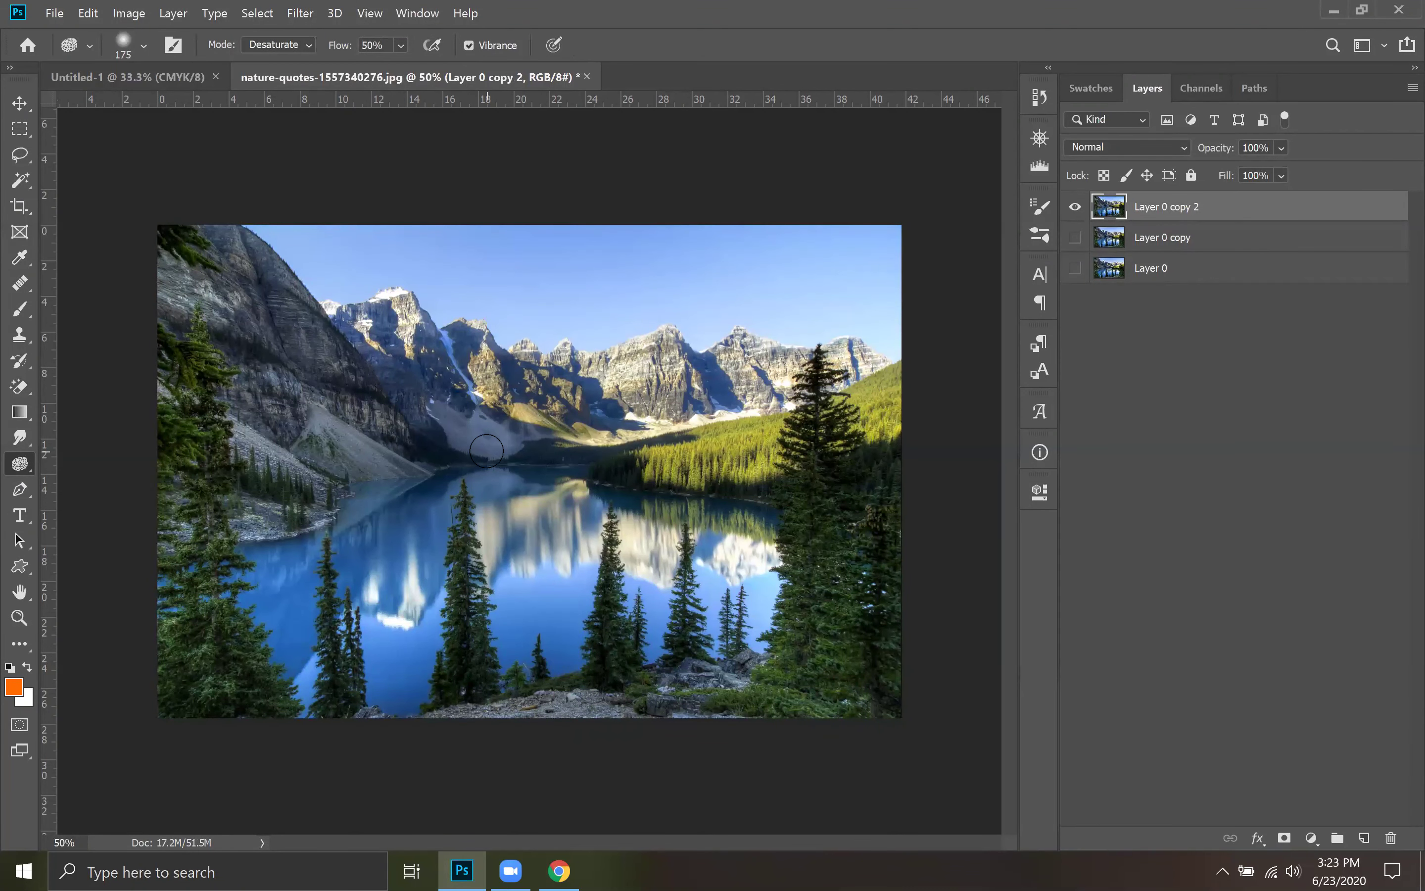
key("bracketright")
key("bracketright")
key("bracketright")
key("bracketright")
key("bracketright")
key("bracketright")
key("bracketright")
key("bracketright")
key("bracketleft")
Try both Sponge Tool modes and leave the mode set to Saturate
left_click(305, 46)
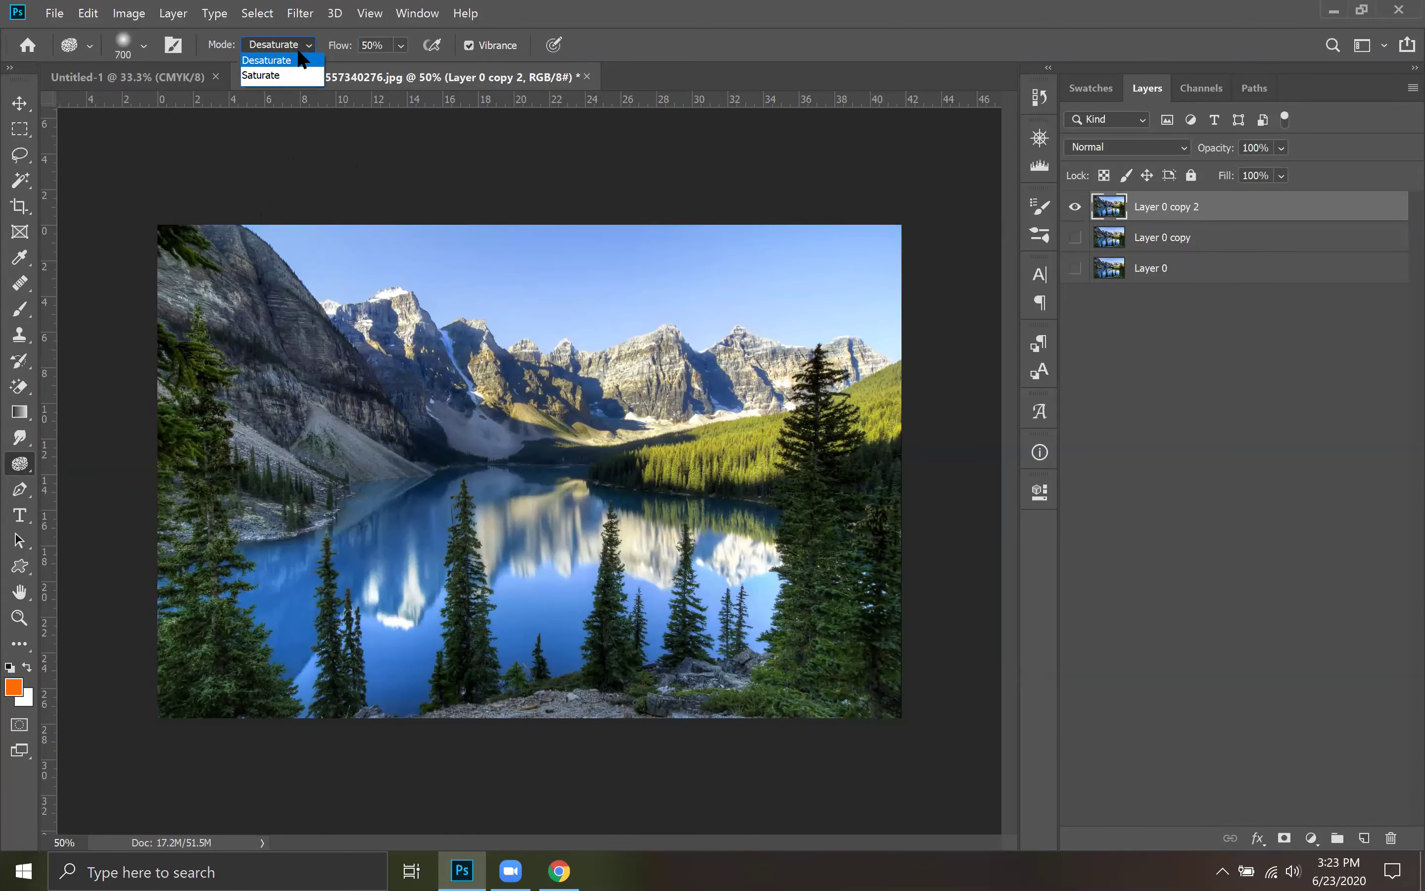
left_click(273, 75)
left_click(286, 45)
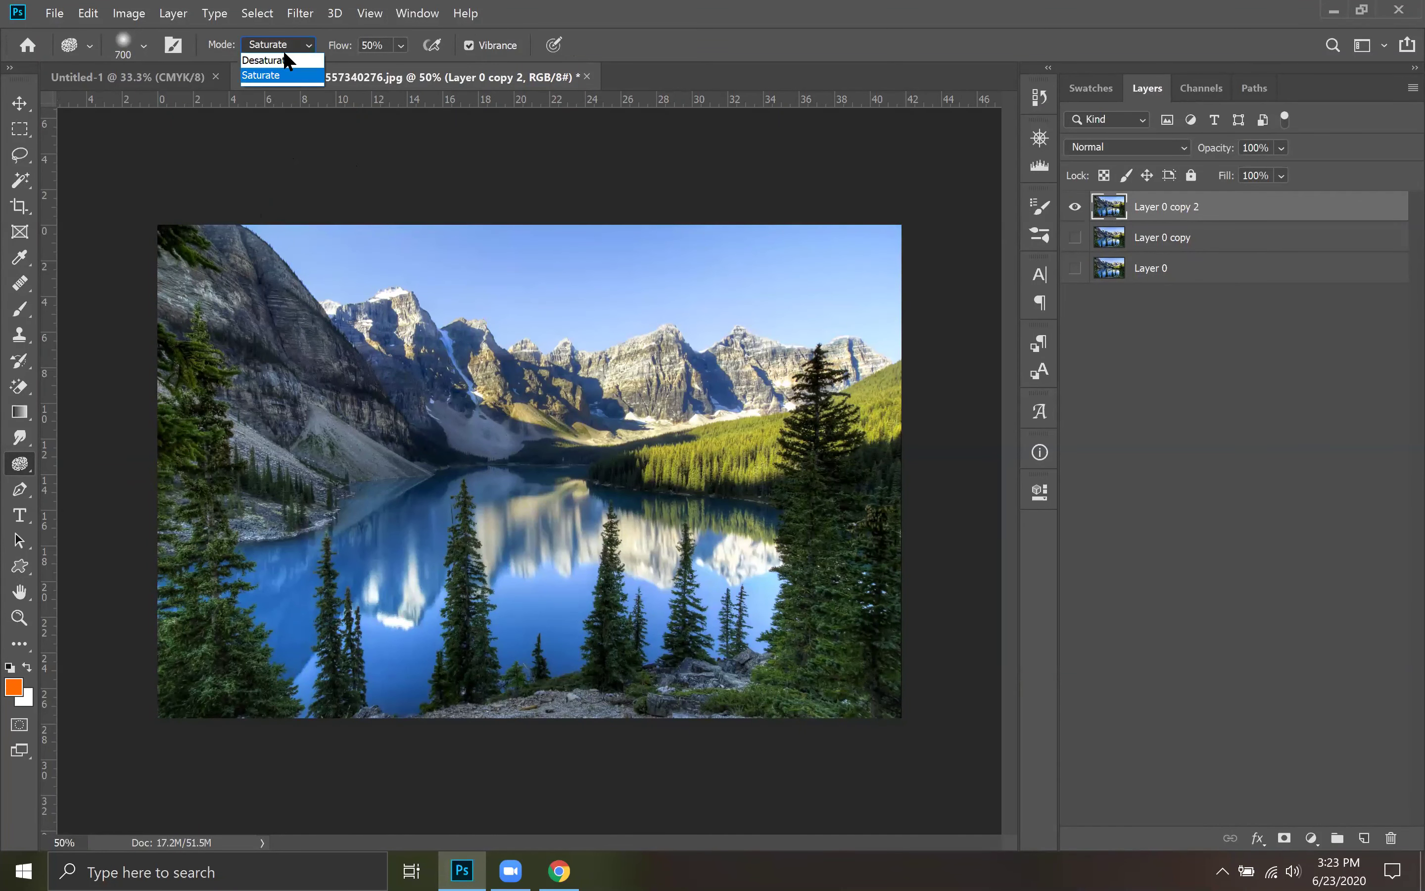
left_click(285, 66)
left_click(296, 44)
left_click(276, 75)
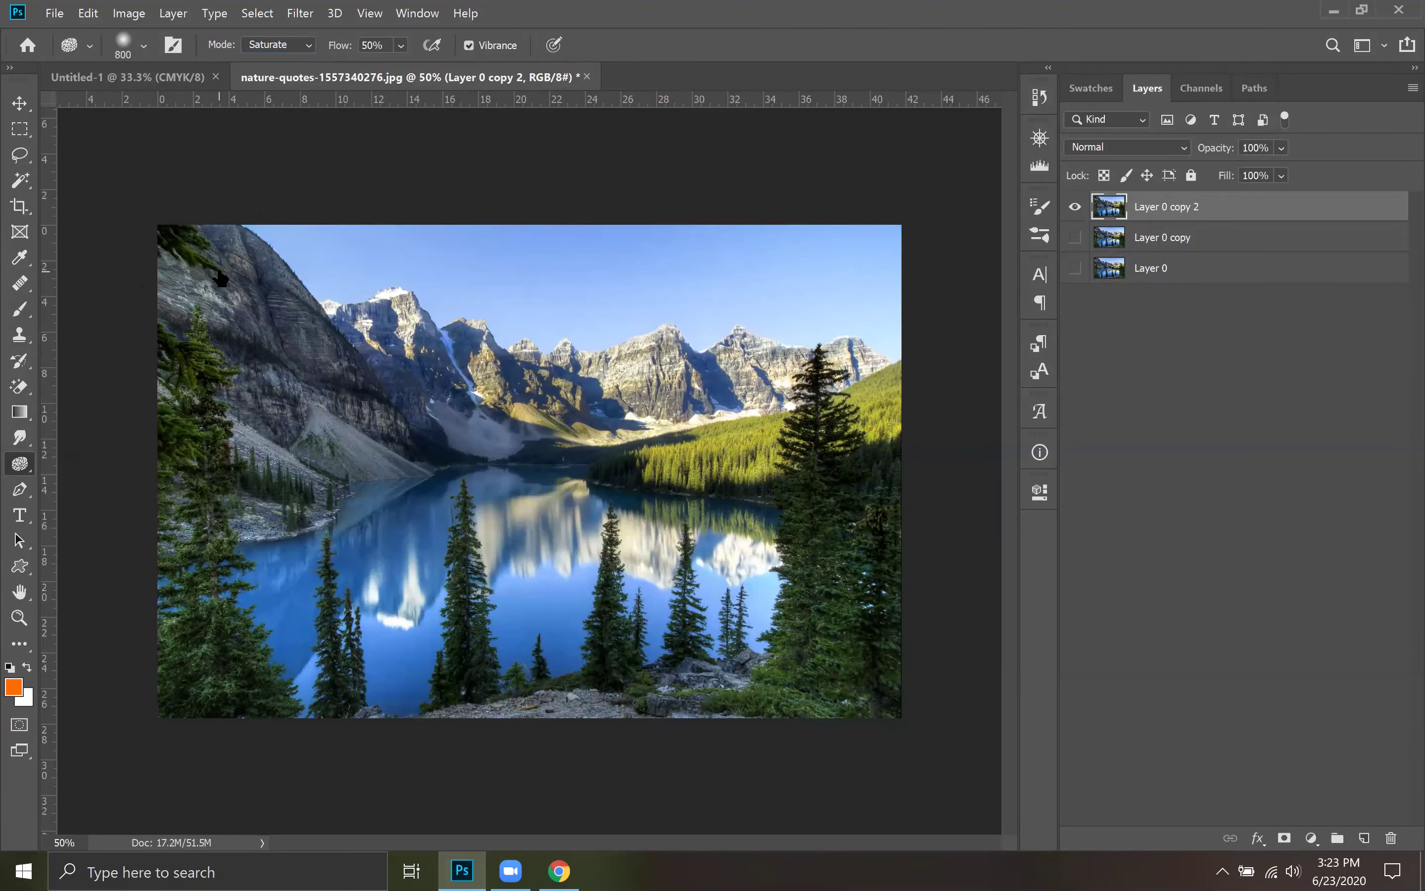
Enlarge the Sponge brush to 1200 and saturate the colours across the whole photo on Layer 0 copy 2
key("bracketright")
key("bracketright")
key("bracketright")
key("bracketright")
mouse_move(190, 297)
left_mouse_down()
mouse_move(836, 302)
mouse_move(887, 382)
left_mouse_up()
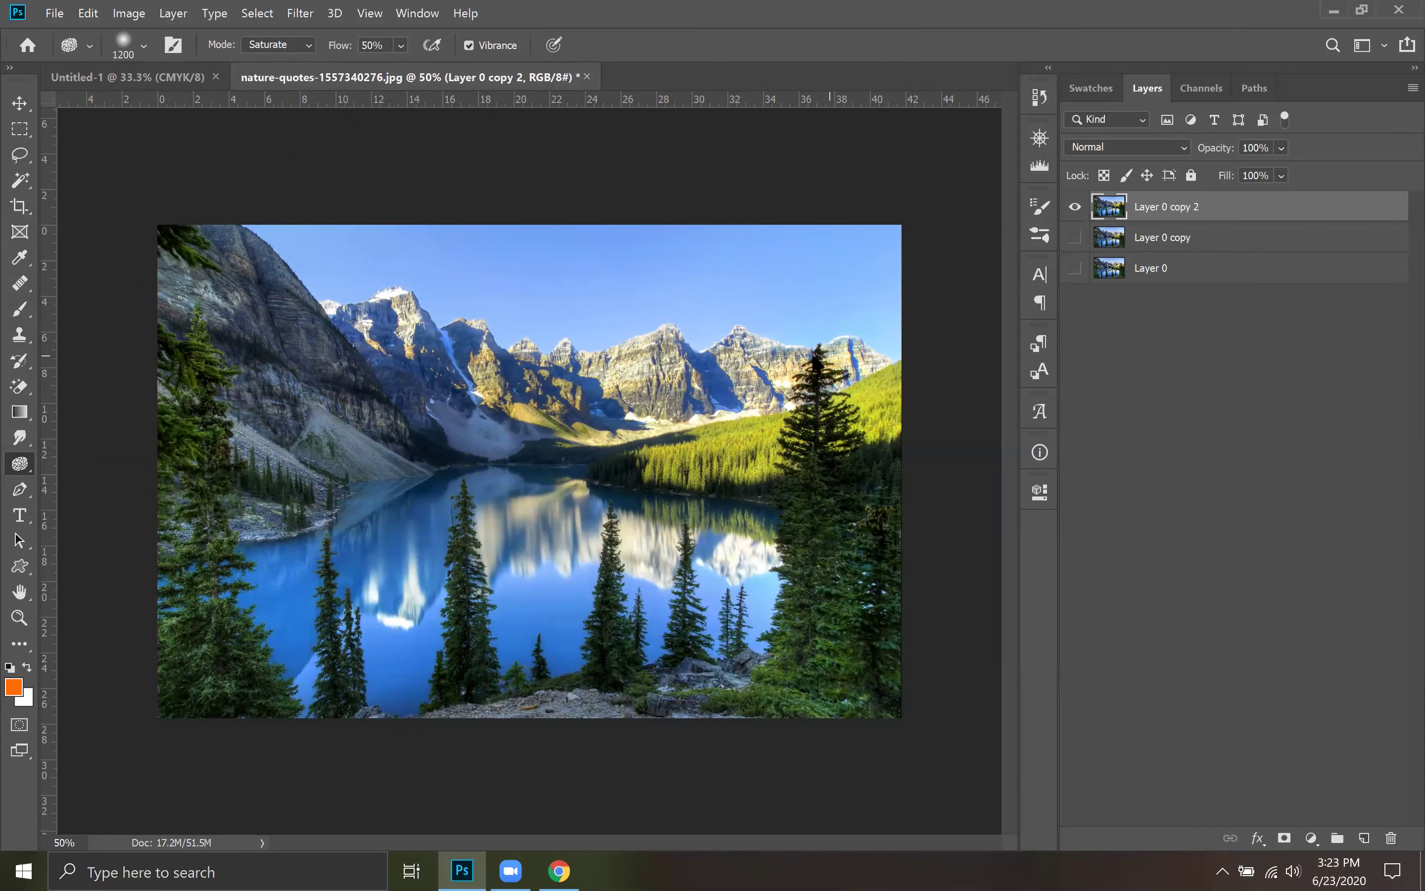
mouse_move(198, 222)
left_mouse_down()
mouse_move(296, 300)
mouse_move(291, 229)
mouse_move(443, 270)
mouse_move(554, 373)
left_mouse_up()
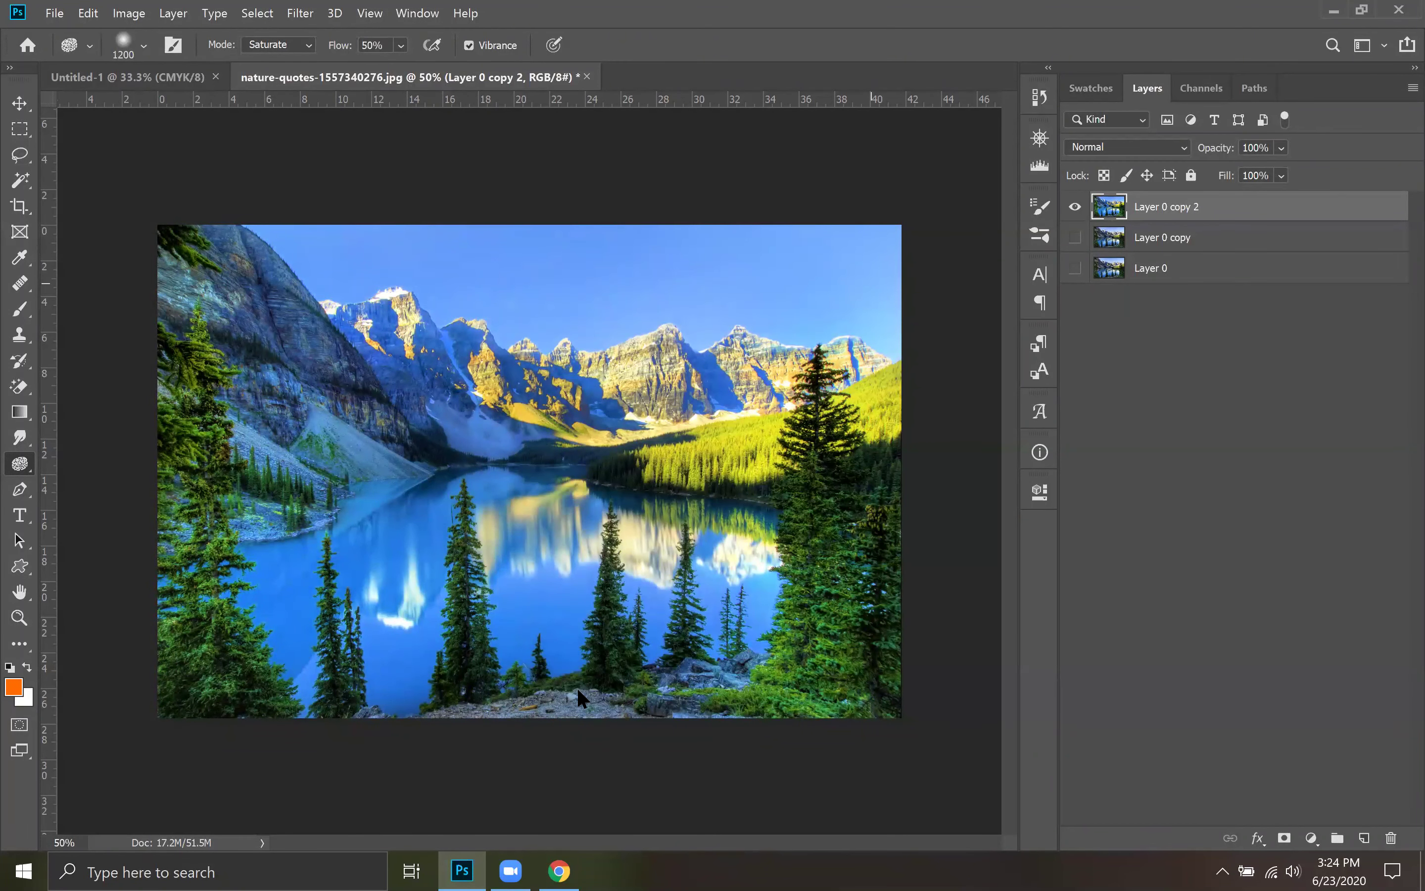
Show Layer 0 copy and toggle Layer 0 copy 2 to compare the saturated photo with the original colours
left_click(1075, 237)
left_click(1075, 207)
left_click(1075, 207)
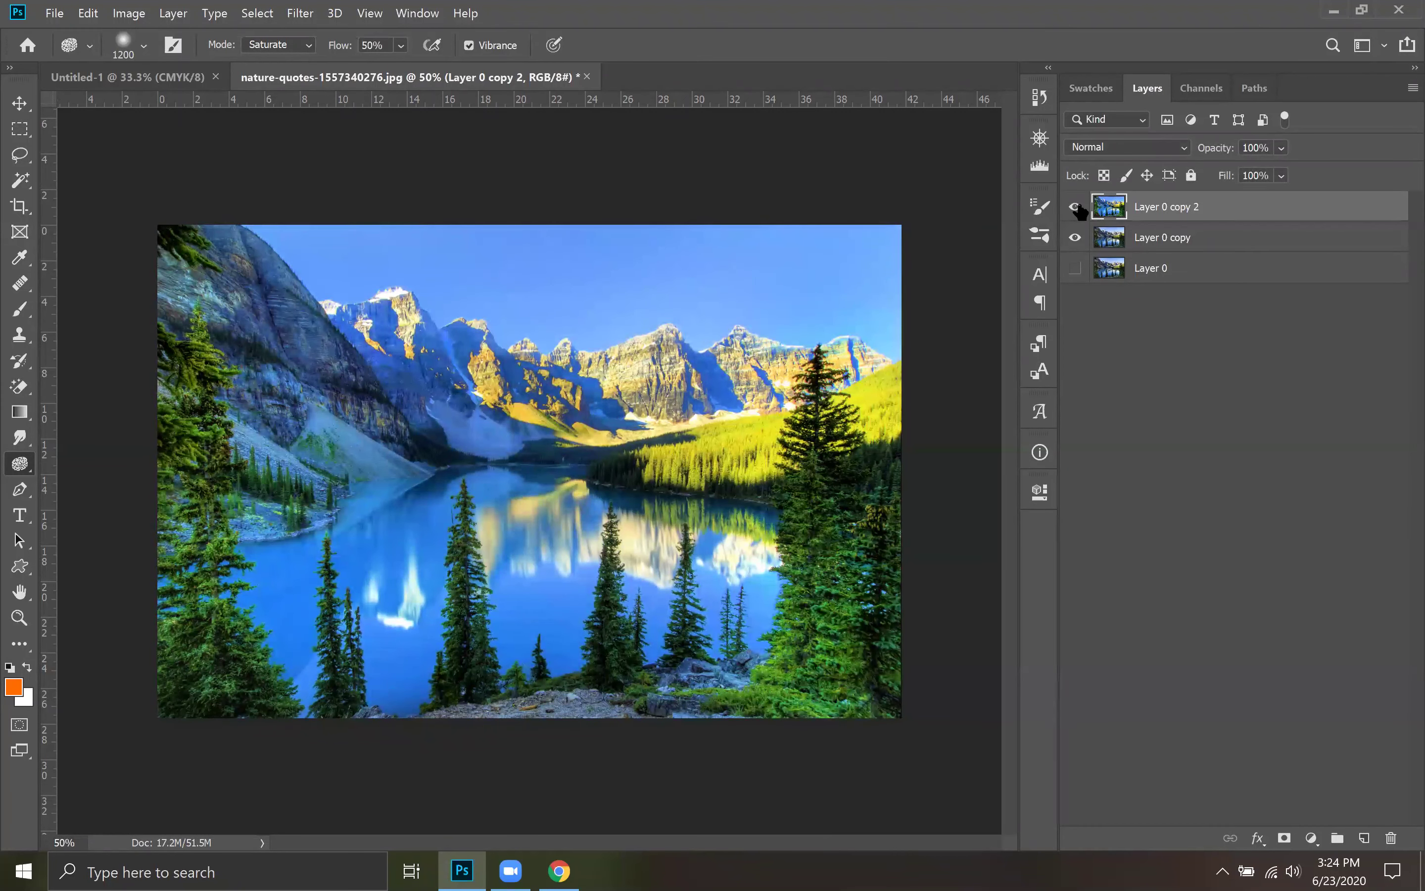
left_click(1076, 208)
left_click(1077, 207)
left_click(1075, 207)
left_click(1075, 206)
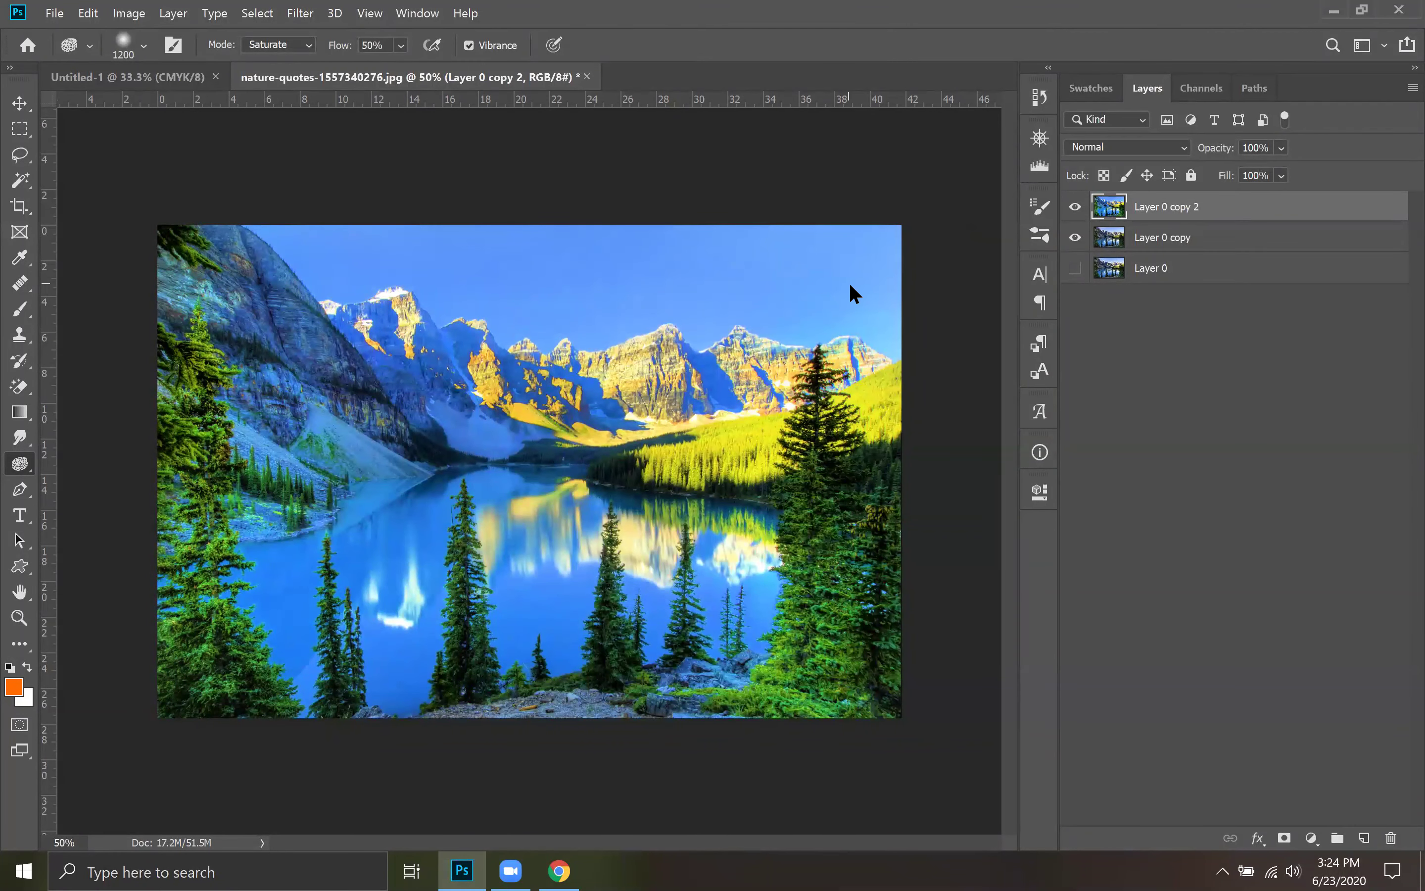
Set the Sponge Tool mode to Desaturate and delete the saturated Layer 0 copy 2
left_click(309, 47)
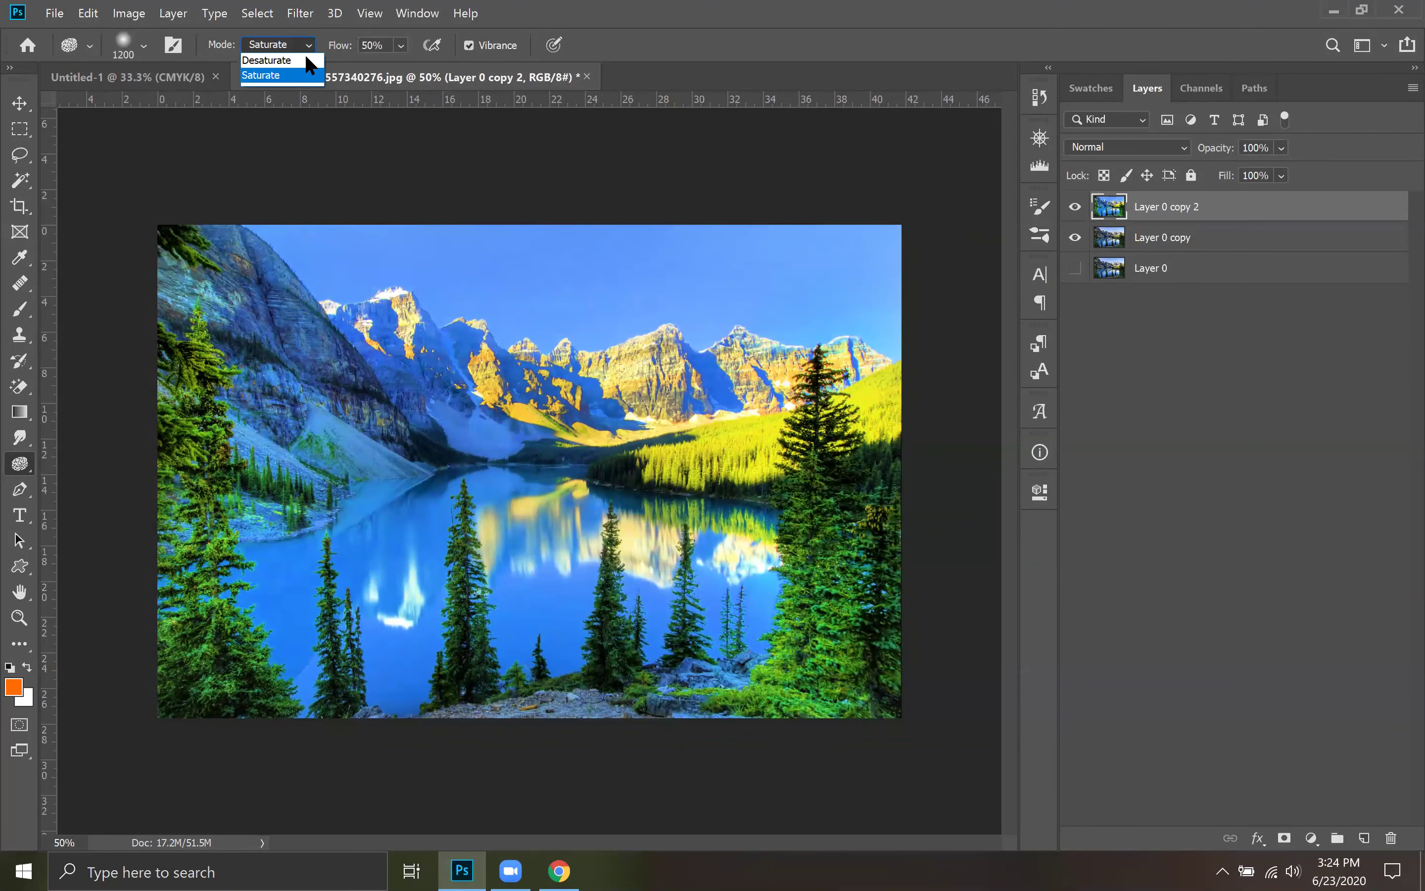
left_click(298, 60)
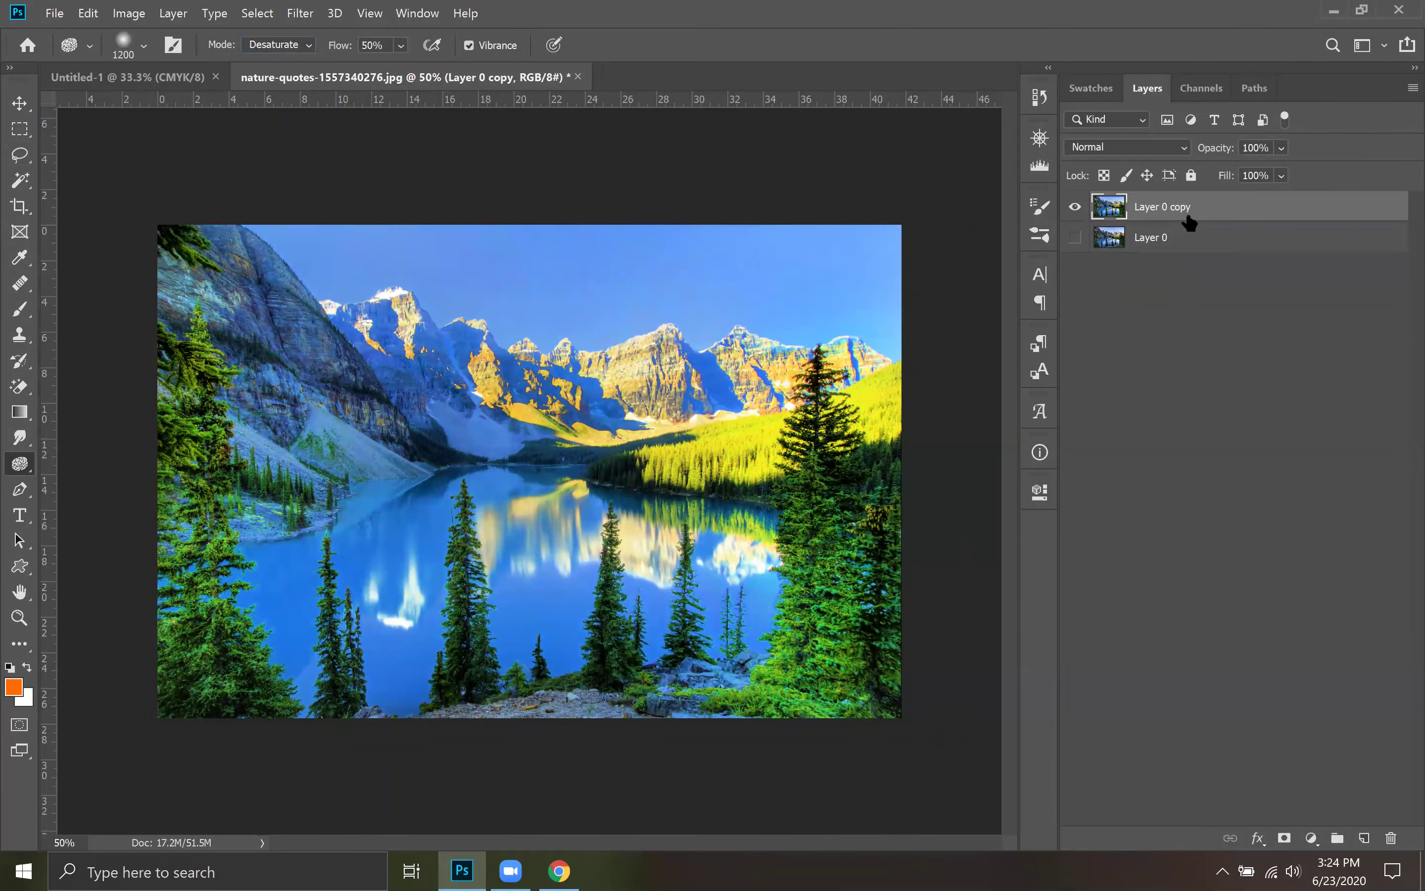
key("Delete")
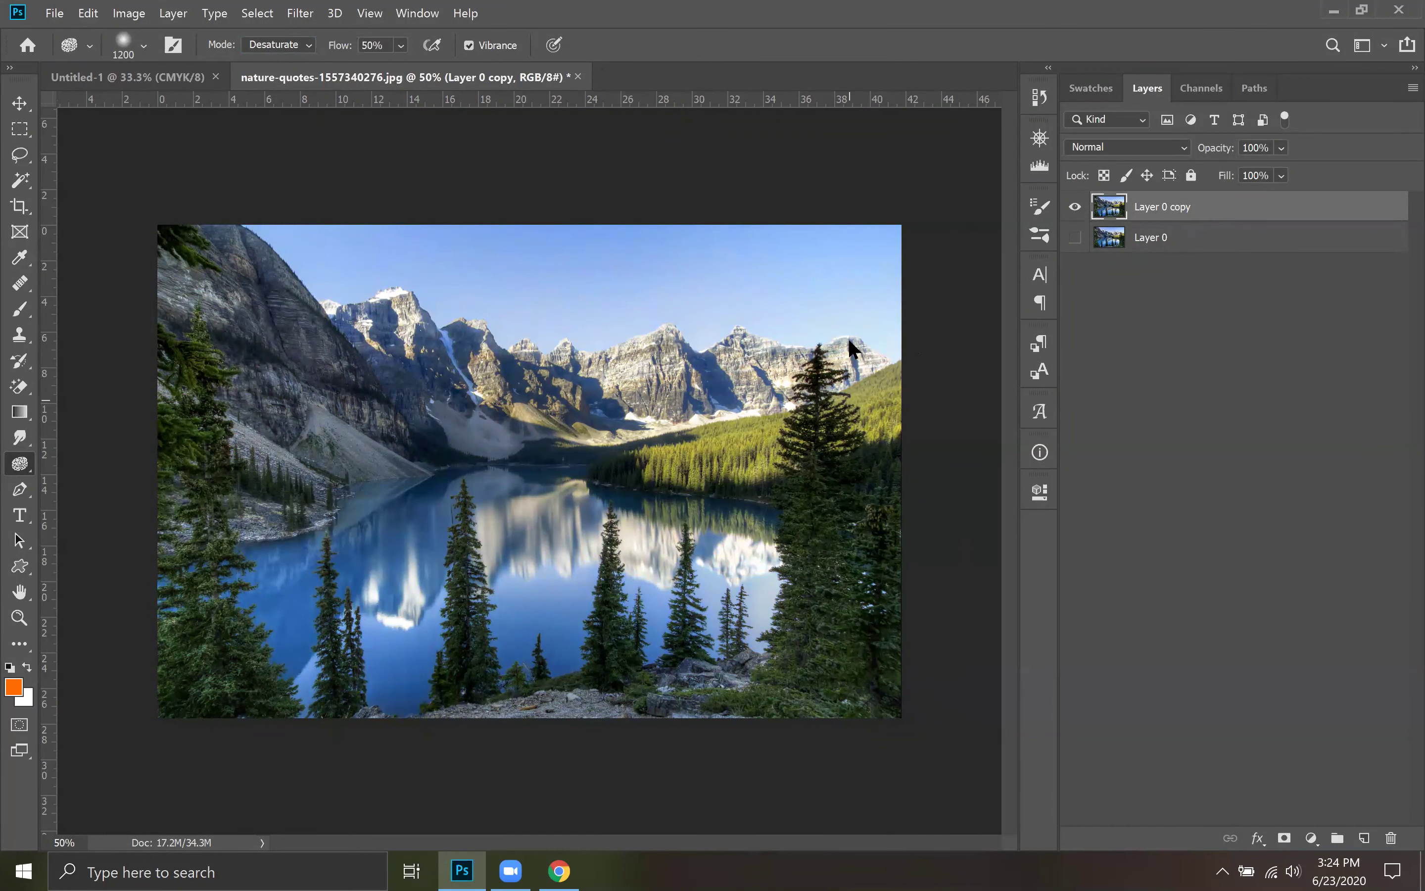
Desaturate the photo's colours on Layer 0 copy with the Sponge Tool at 50% flow
left_click_drag(592, 289, 190, 277)
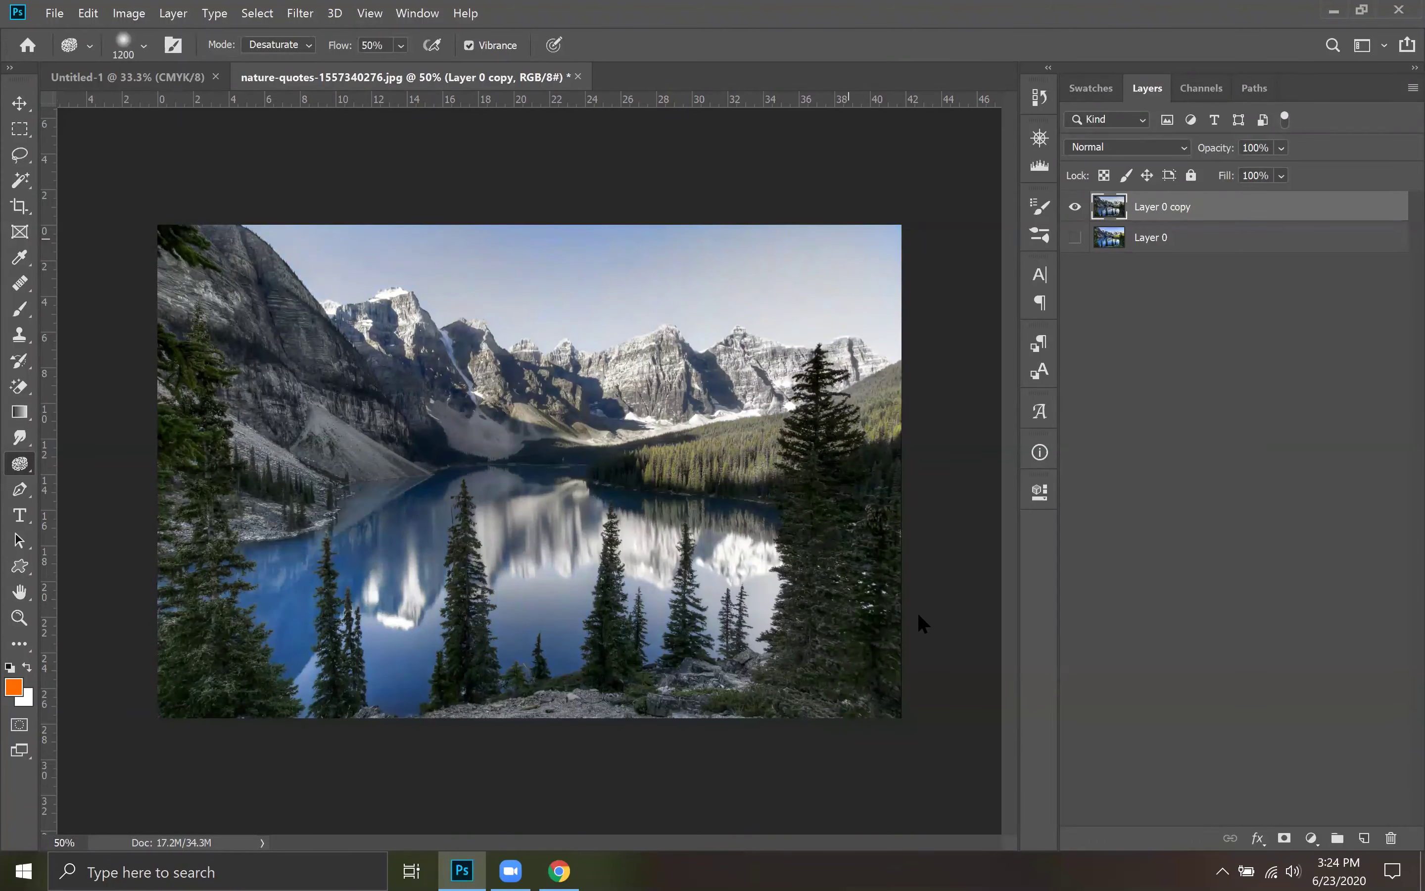
Show Layer 0 and toggle Layer 0 copy to compare the desaturated photo with the original colours
left_click(1074, 237)
left_click(1075, 206)
left_click(1075, 206)
left_click(1075, 207)
left_click(1076, 207)
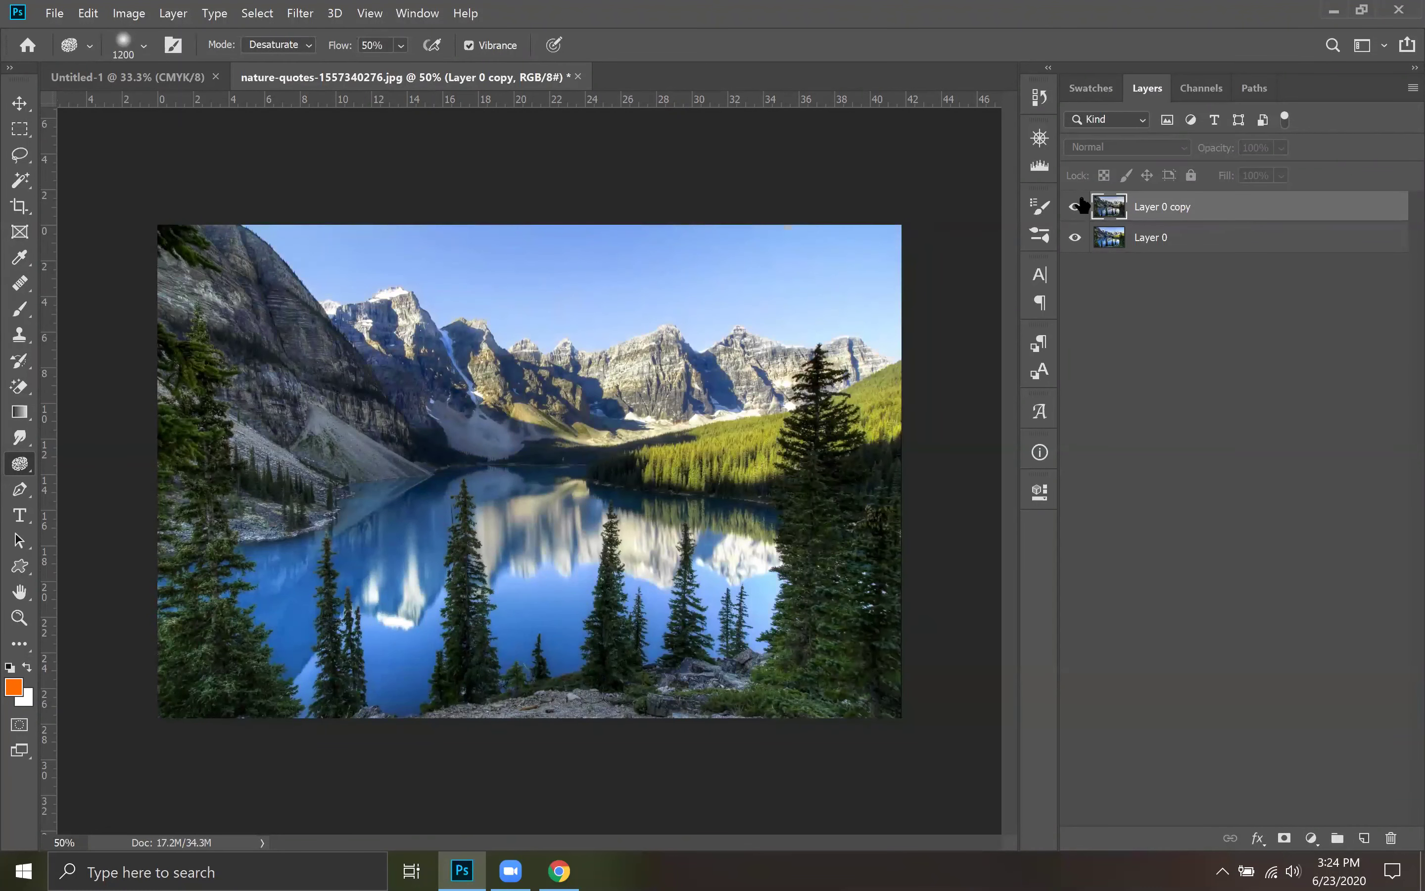
right_click(18, 464)
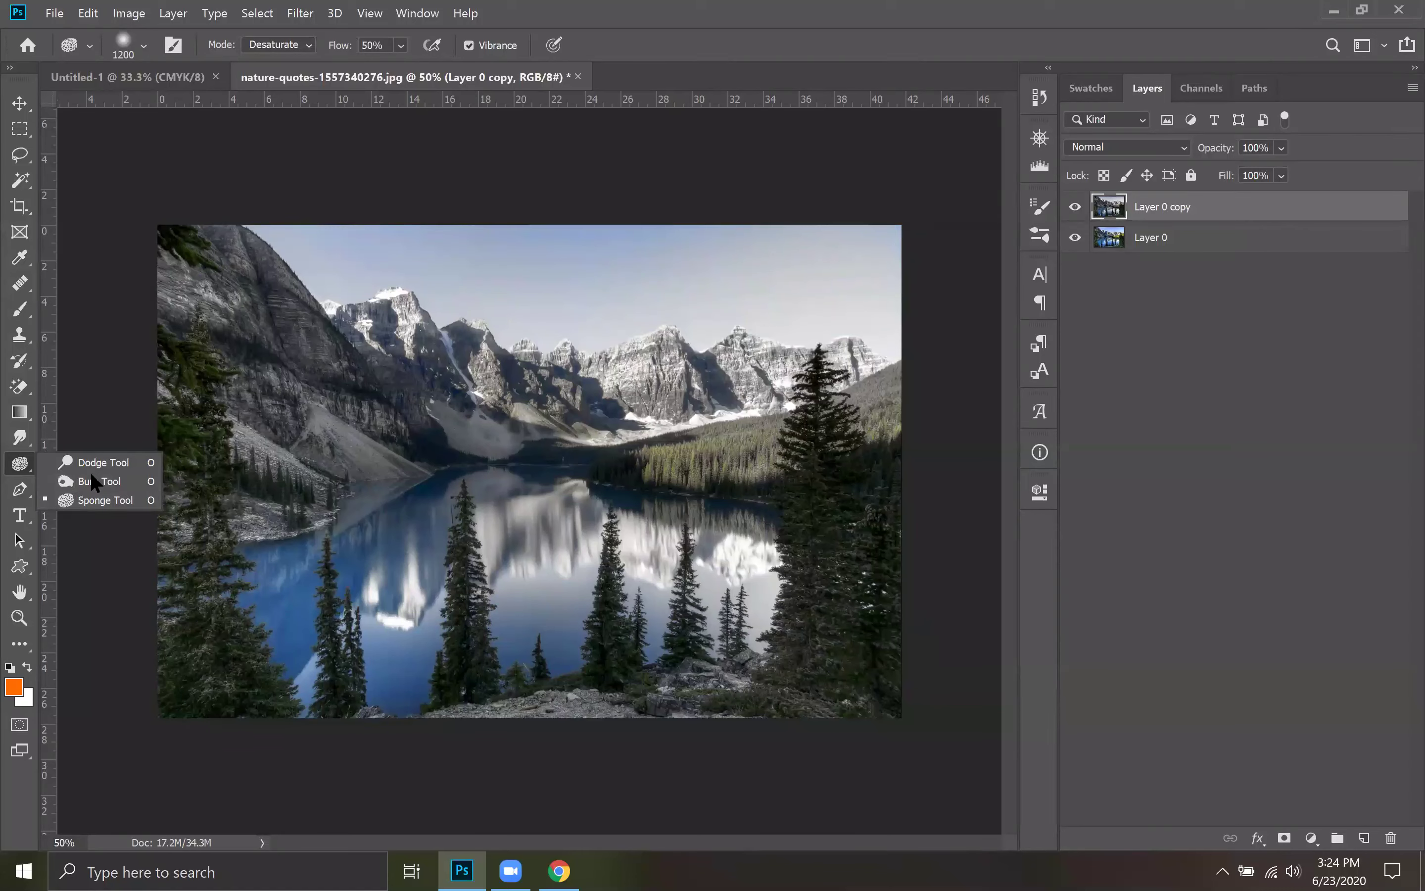
left_click(18, 464)
right_click(18, 464)
Close Untitled-1 and the nature photo without saving, and minimise Photoshop to return to Chrome
left_click(165, 74)
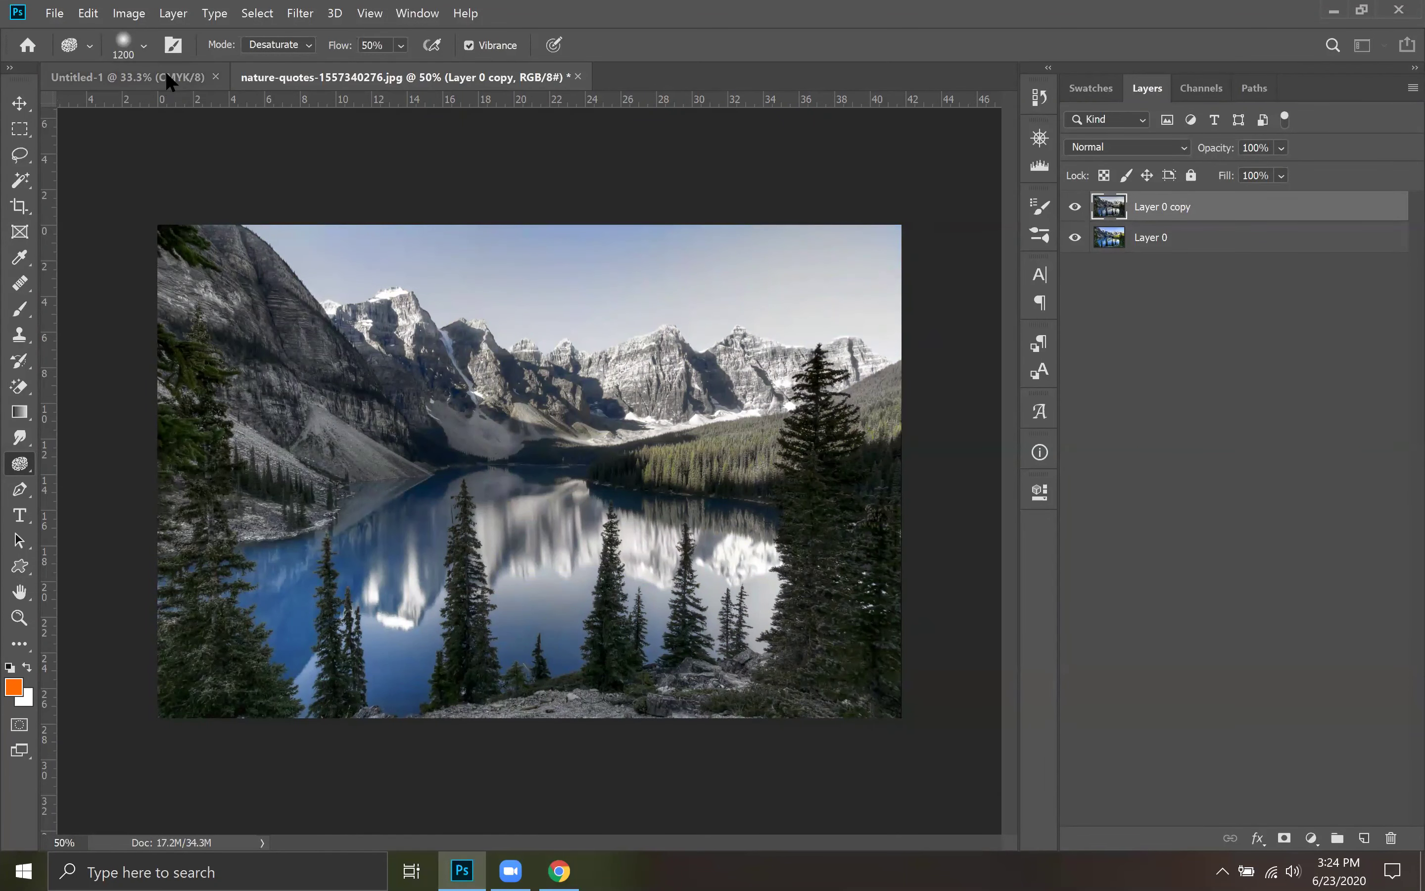
left_click(216, 76)
left_click(388, 77)
left_click(786, 351)
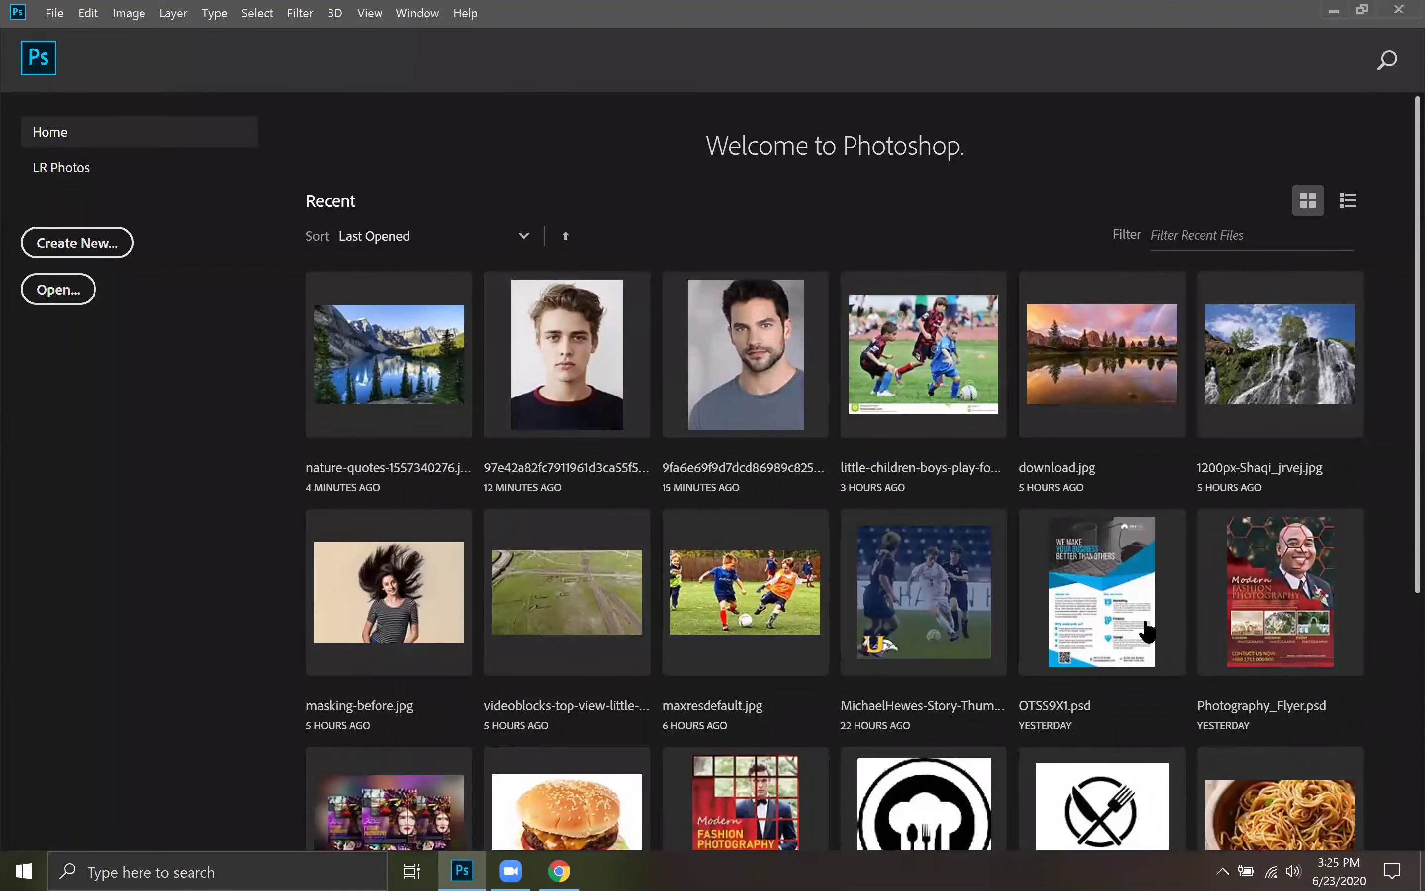
left_click(1334, 11)
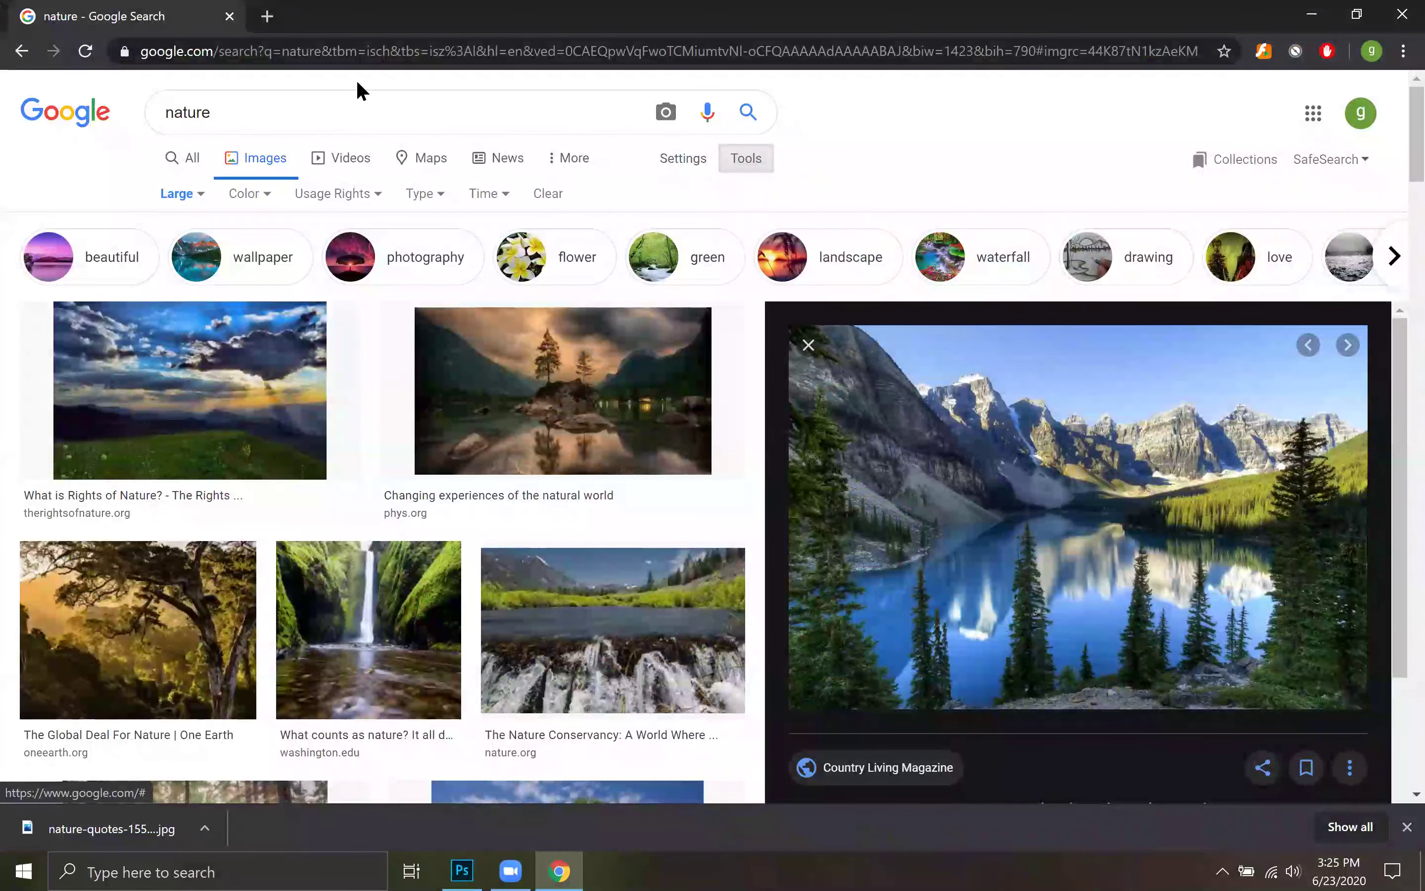
Search Google Images for "hair masking"
left_click(352, 108)
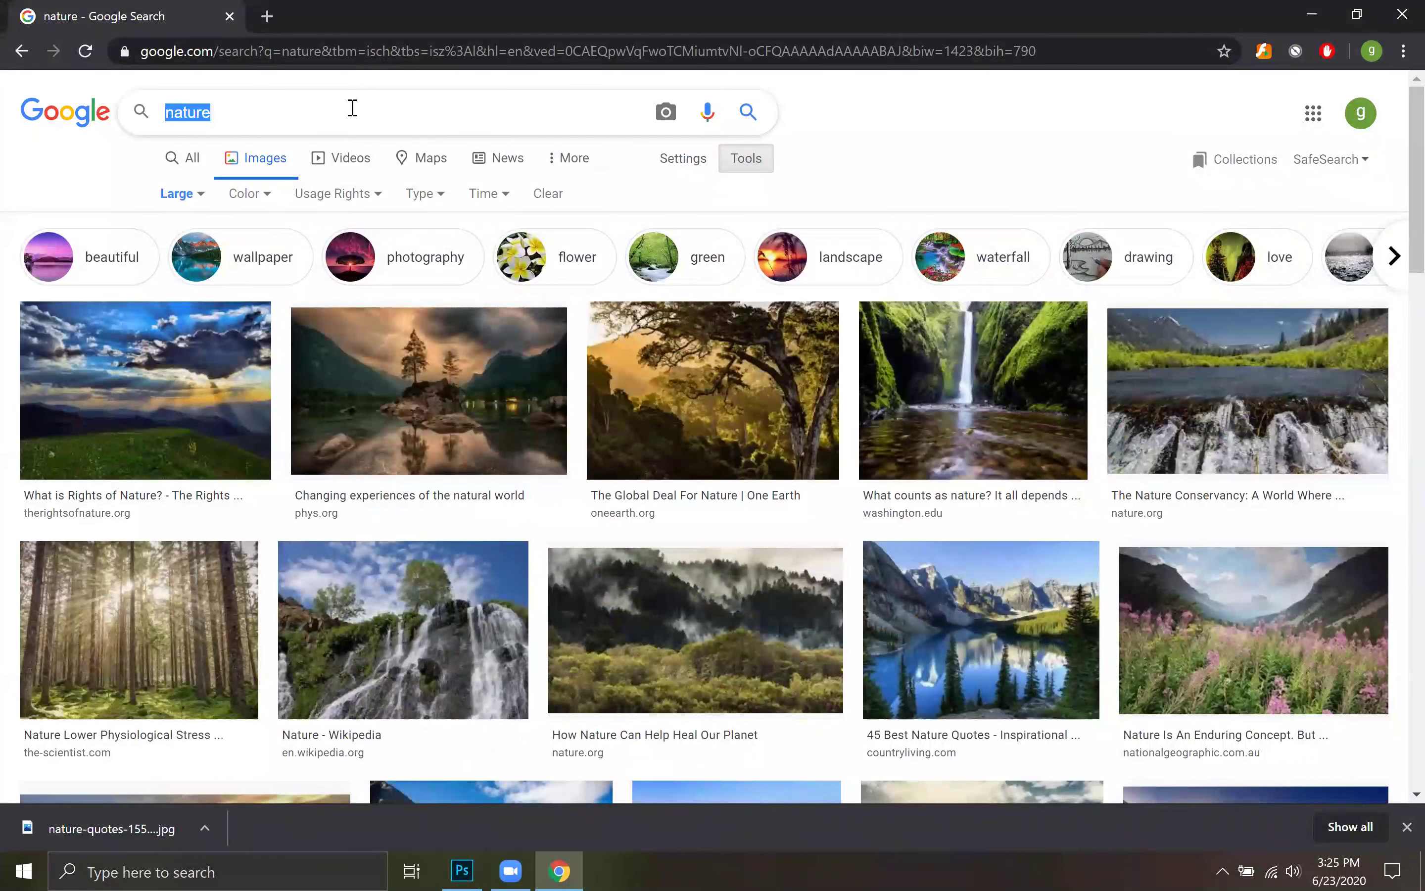
type("hari")
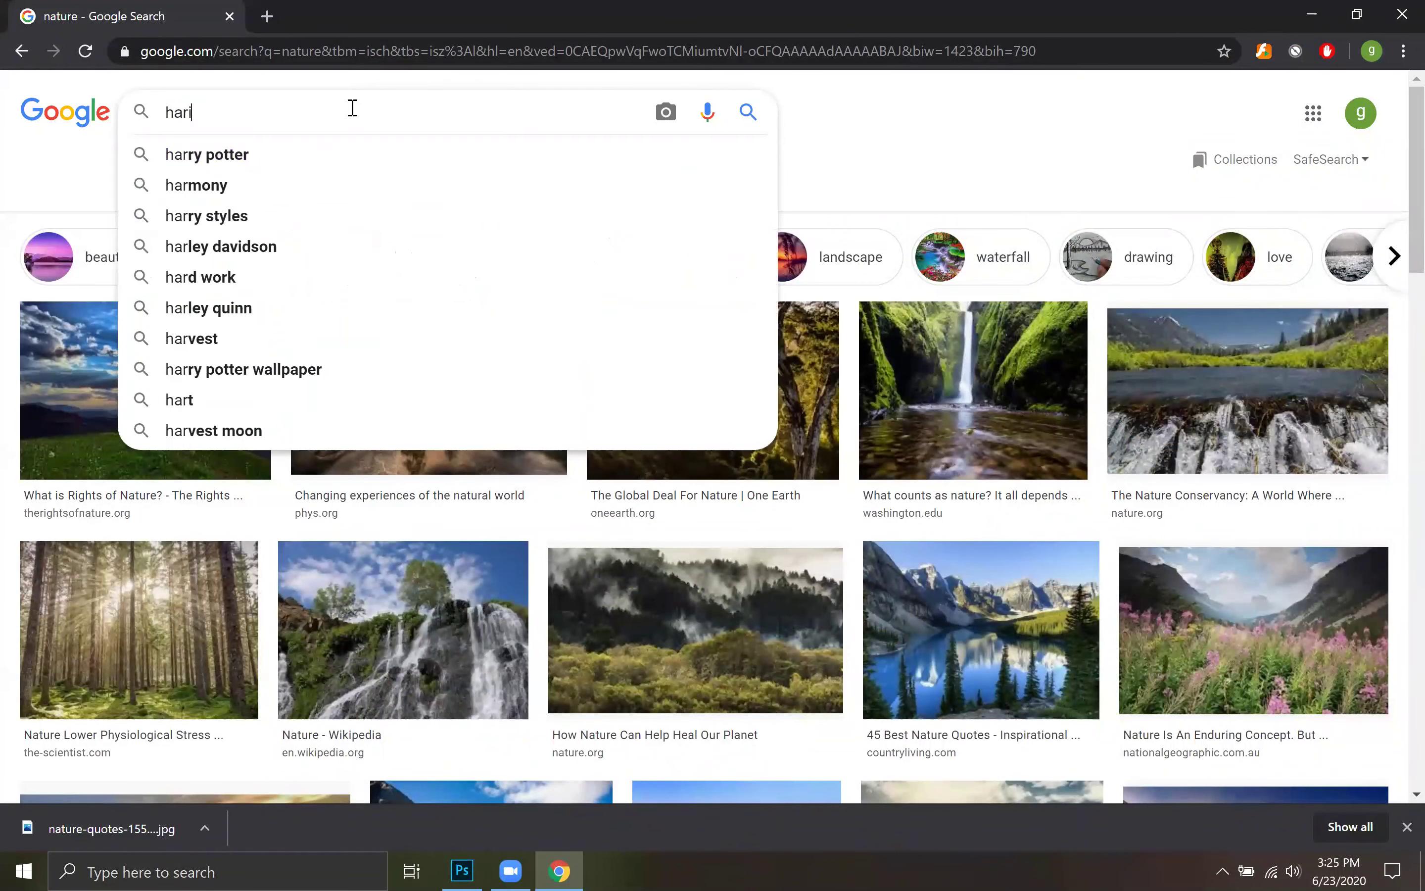
key("BackSpace")
key("BackSpace")
key("BackSpace")
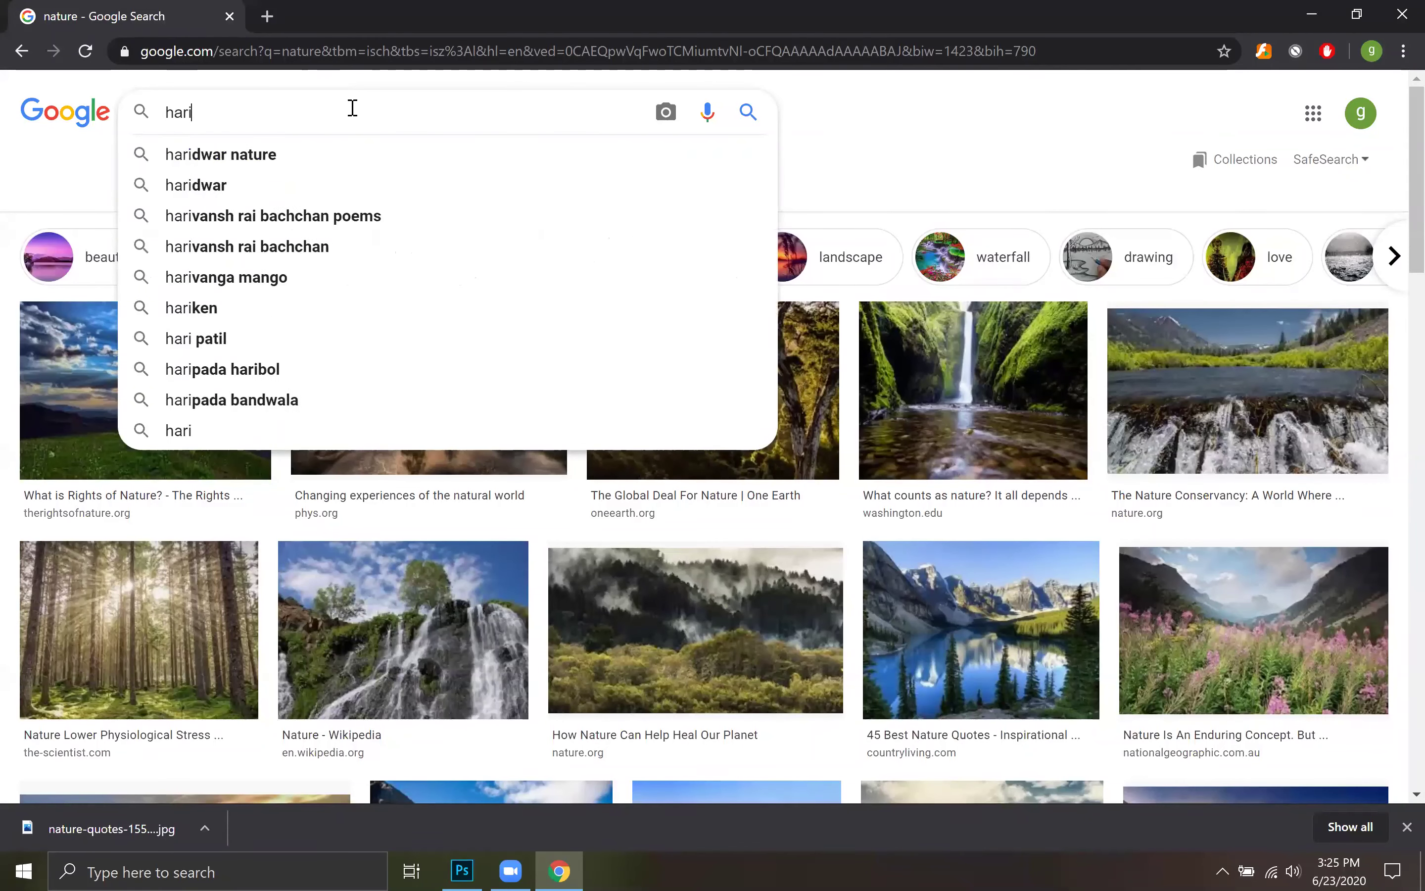
type("ir ")
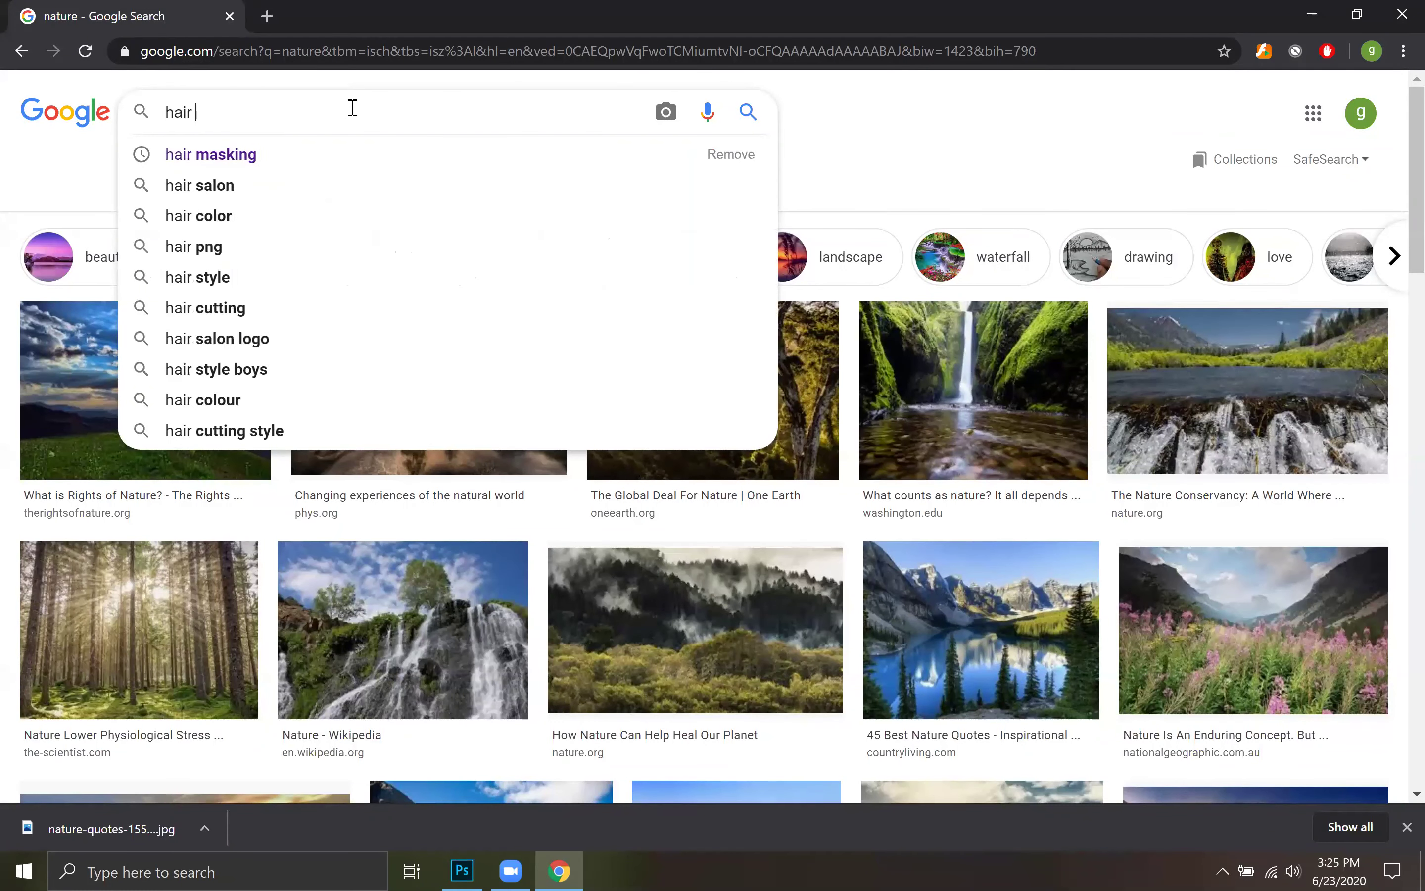
type("masking")
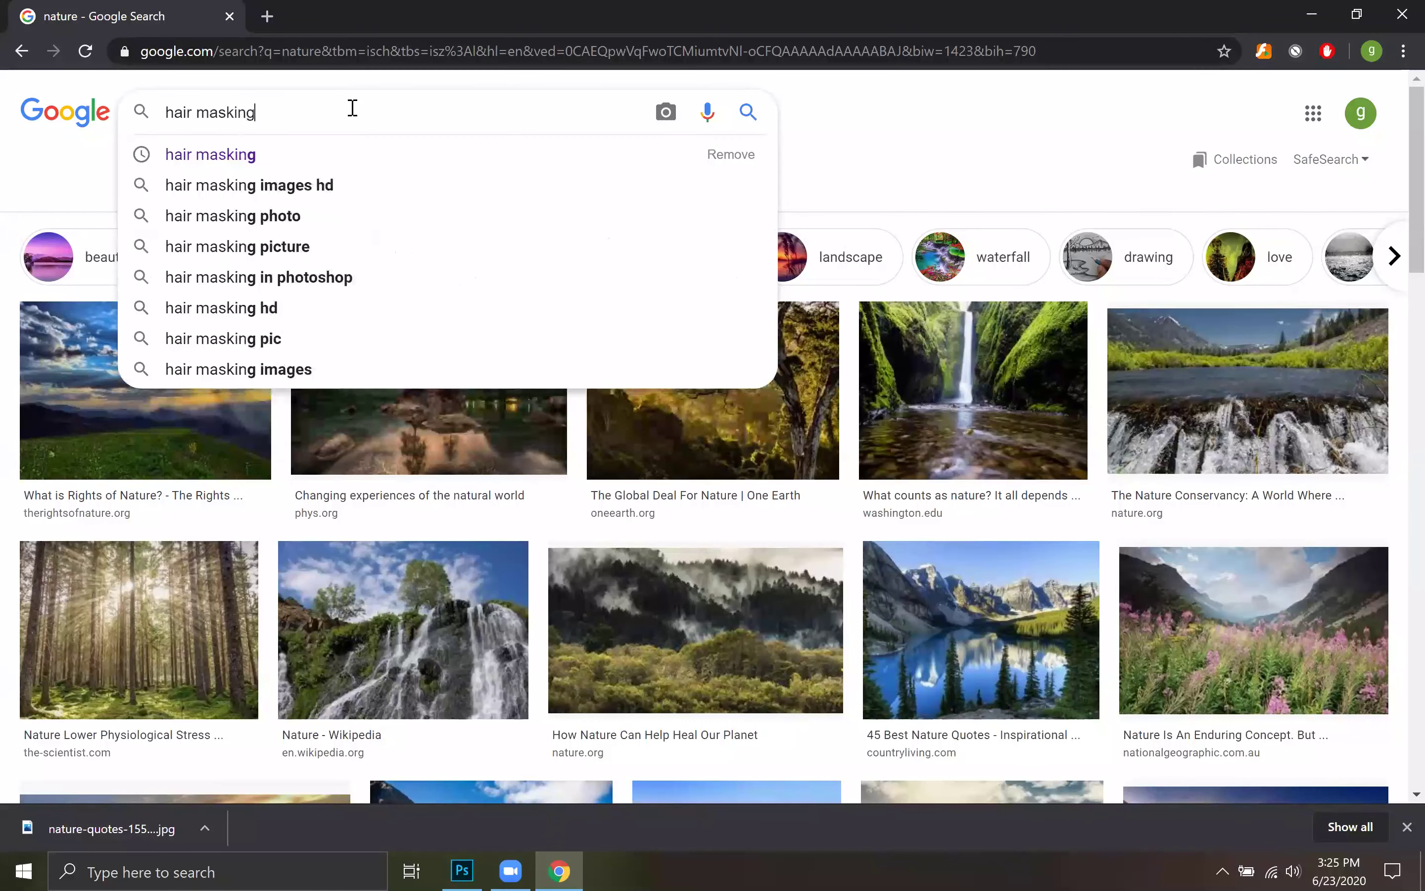
key("Return")
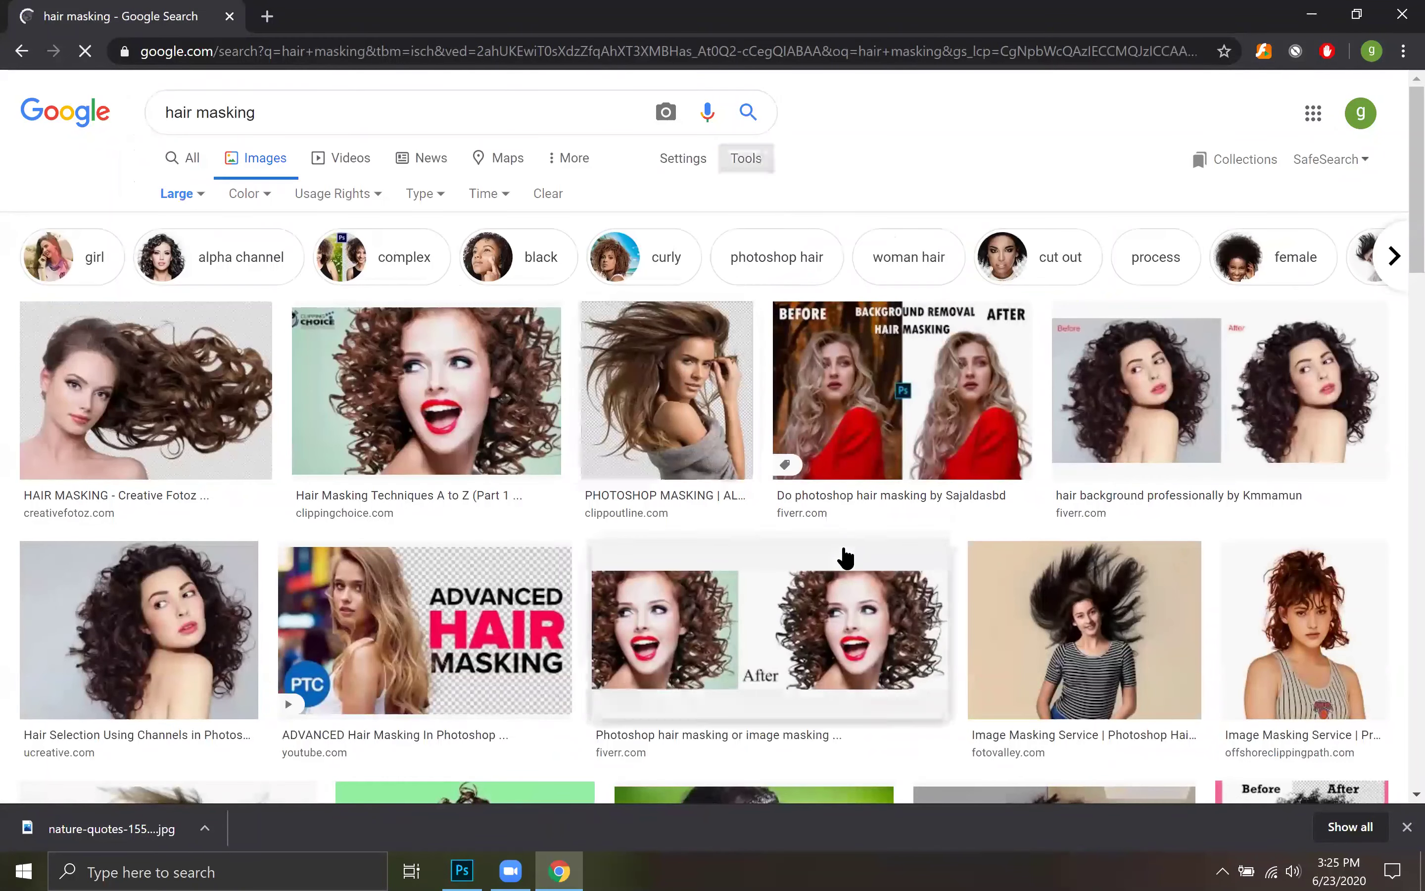
Preview the FotoValley image of the woman with flying hair and striped top, and save it to the desktop as masking-before.jpg
left_click(1116, 637)
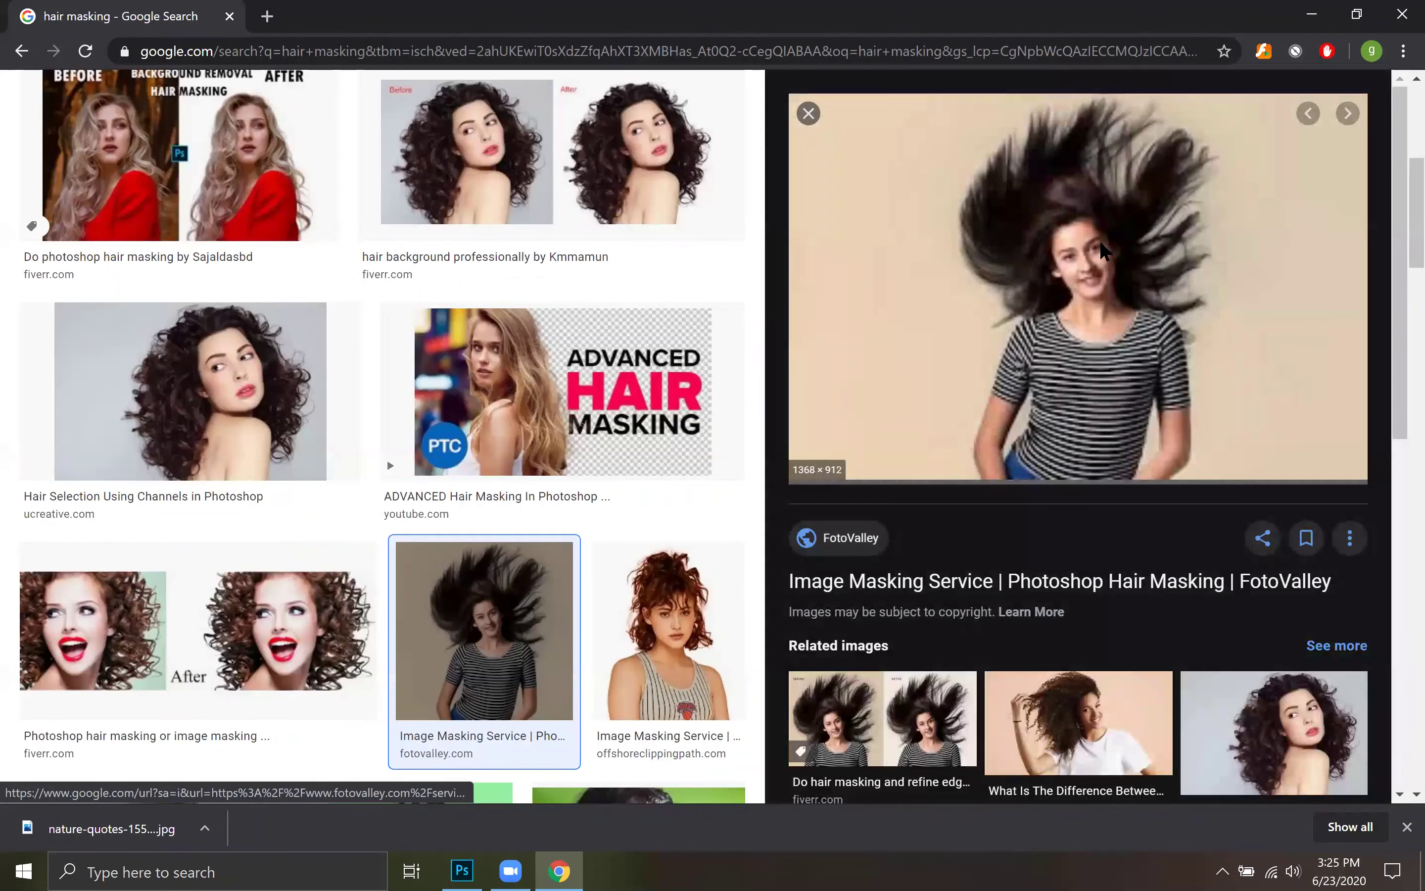
right_click(1101, 243)
left_click(1146, 260)
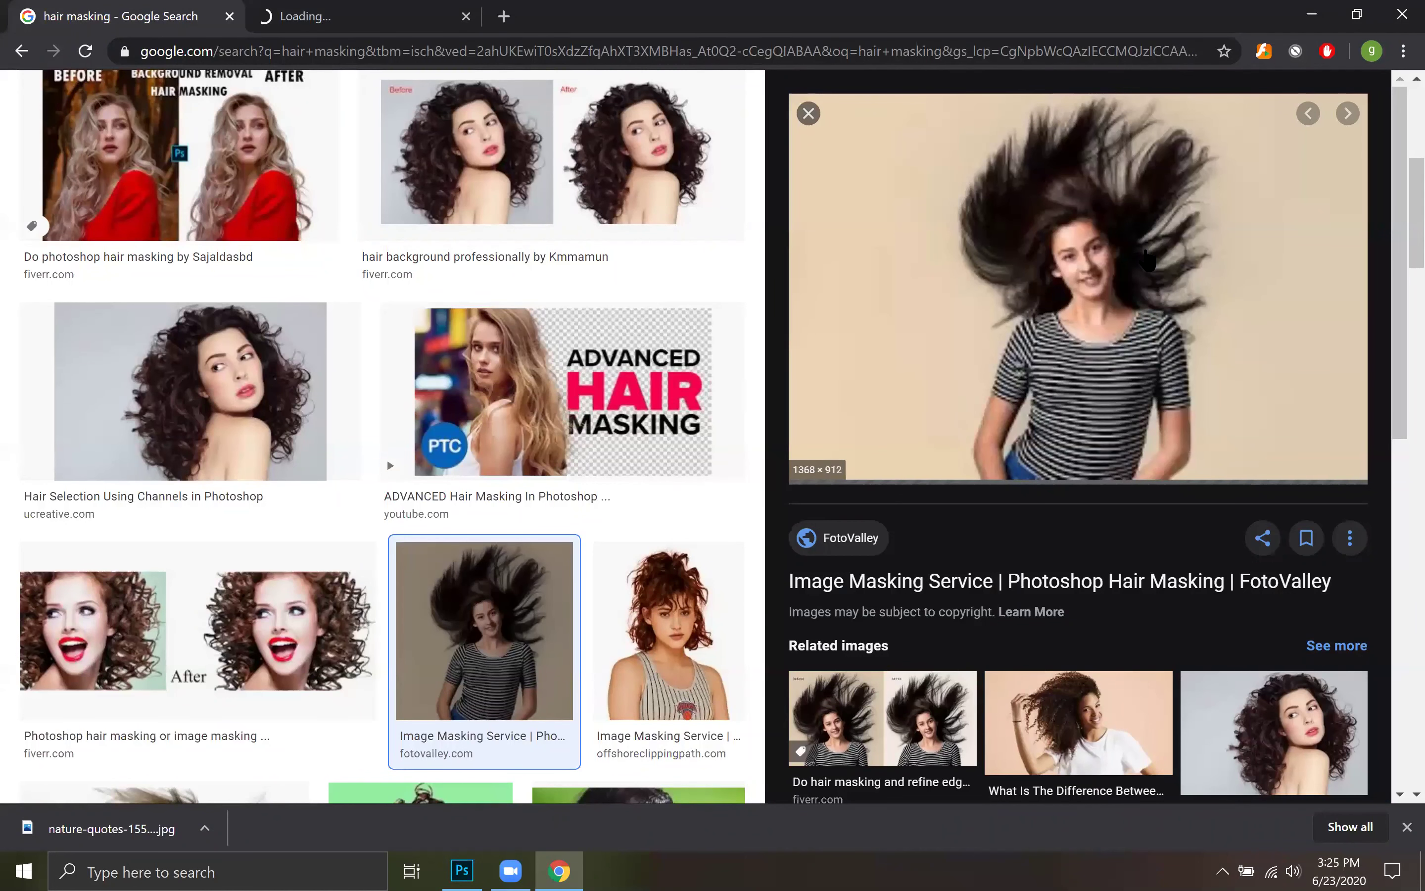
left_click(334, 18)
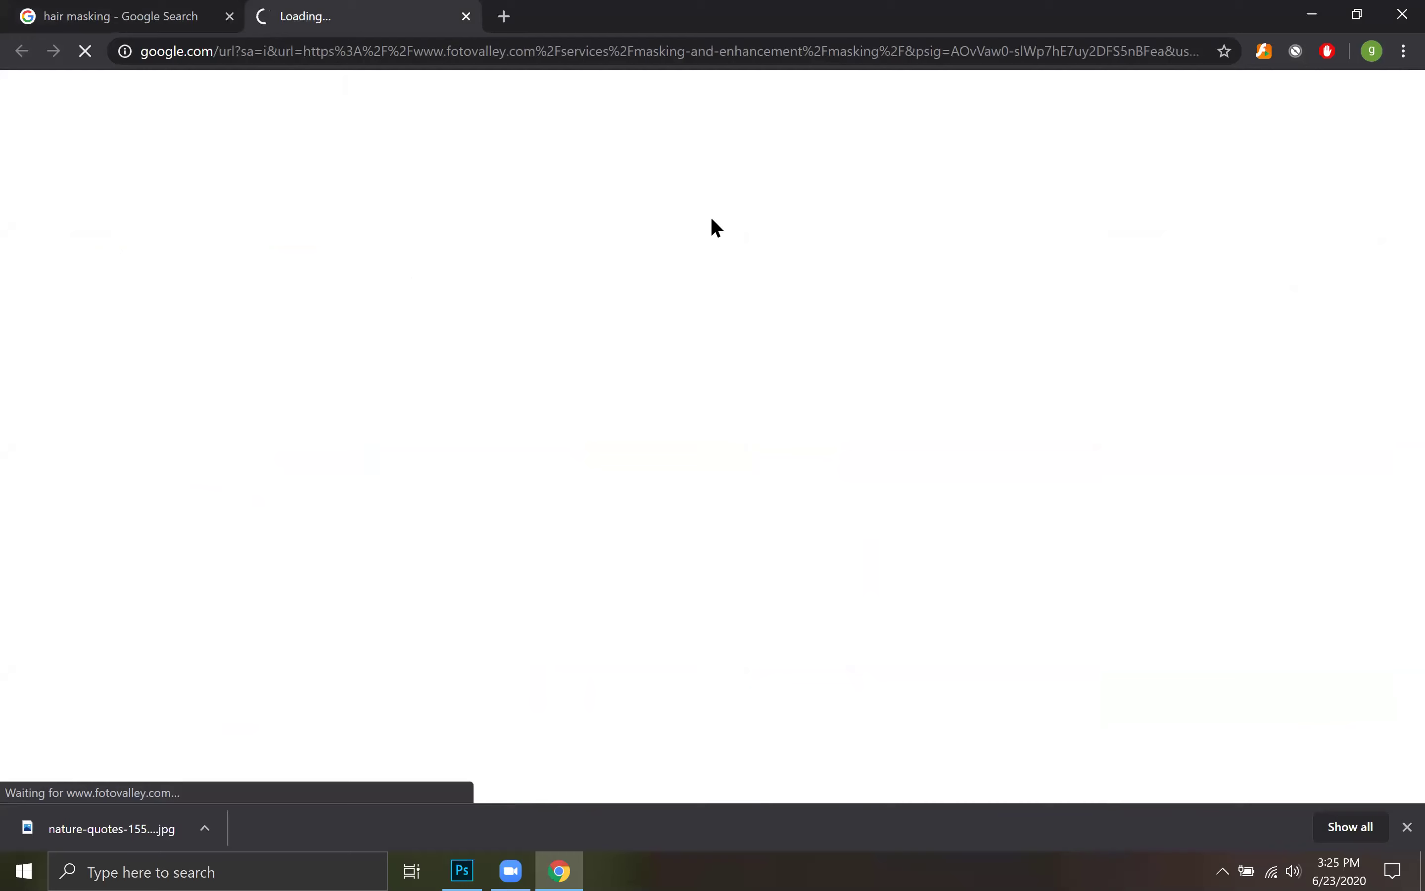
left_click(135, 24)
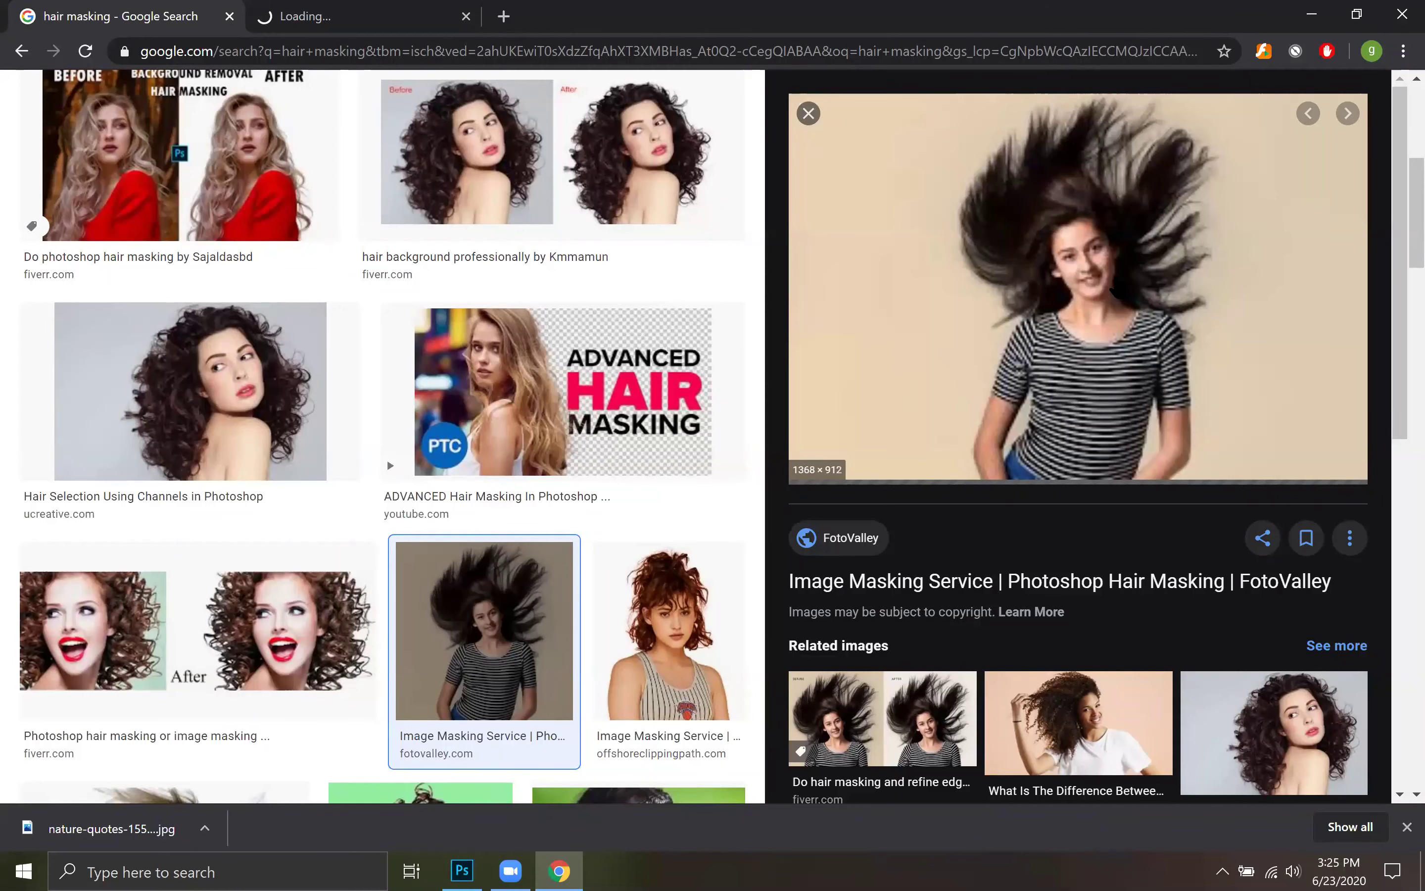
right_click(1120, 236)
left_click(1209, 420)
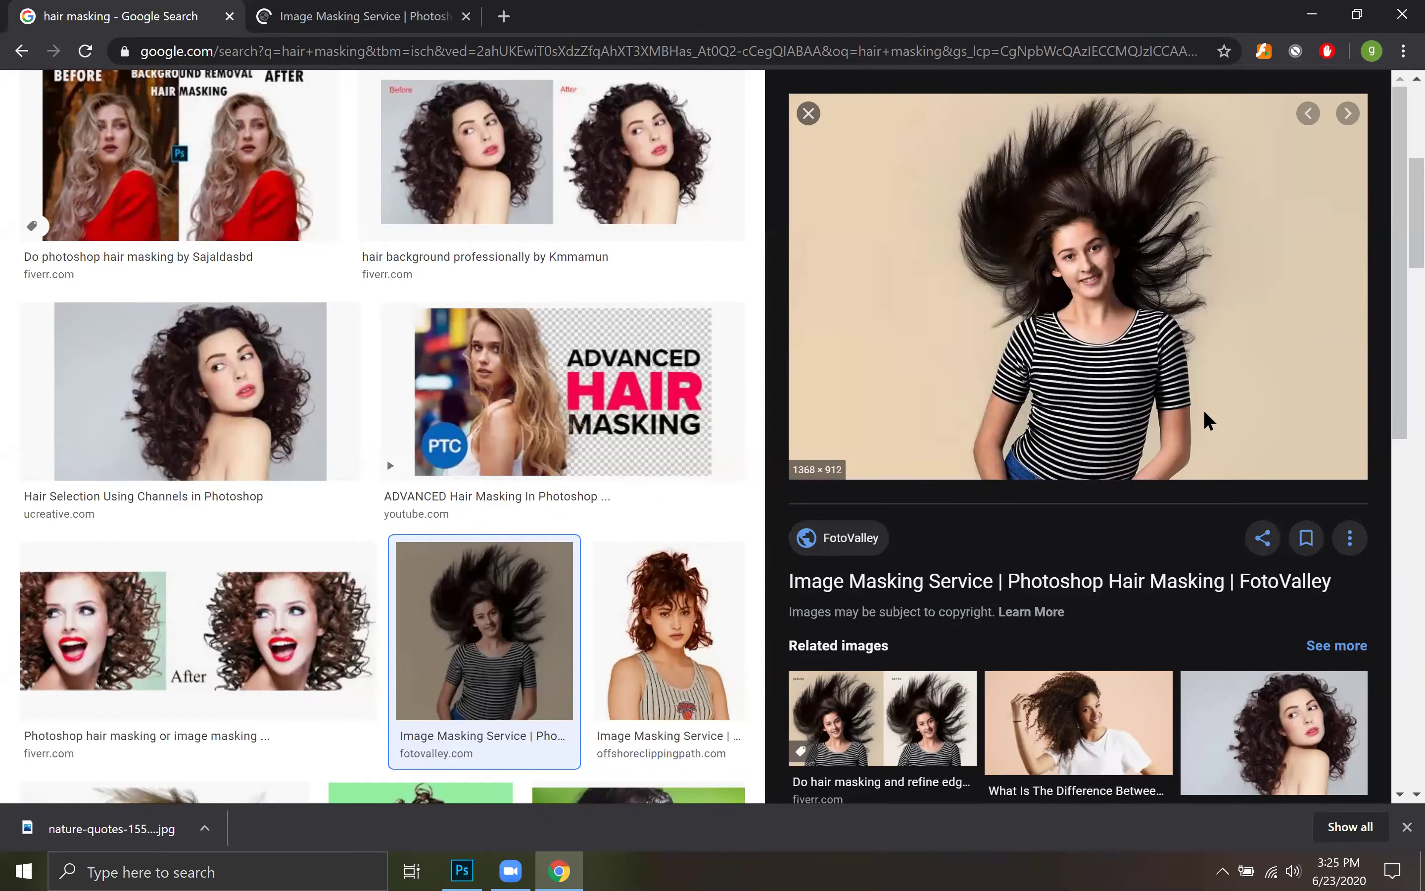
left_click(449, 415)
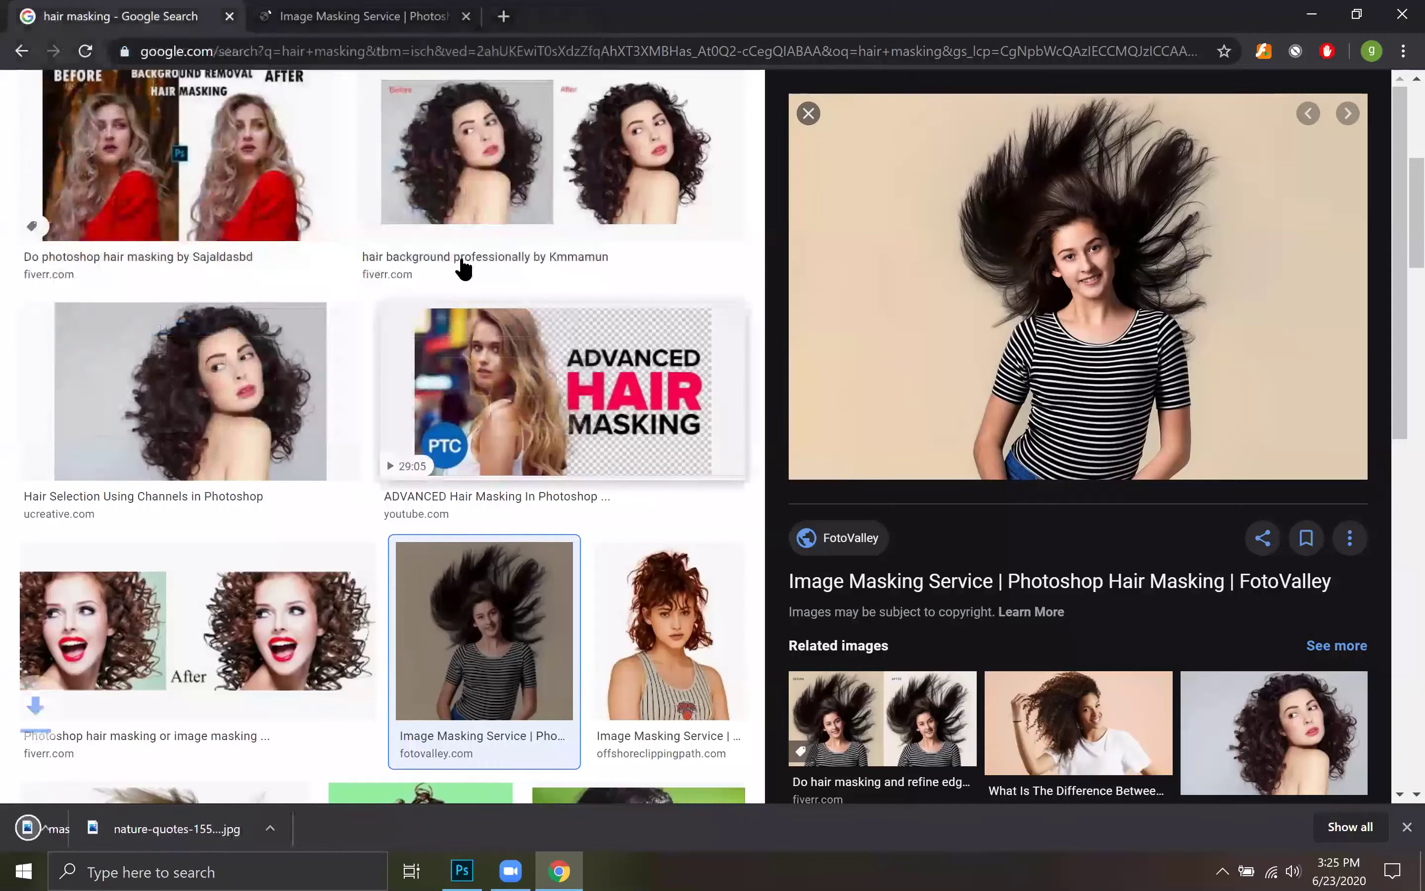
Look through the FotoValley masking service page and close it
left_click(370, 20)
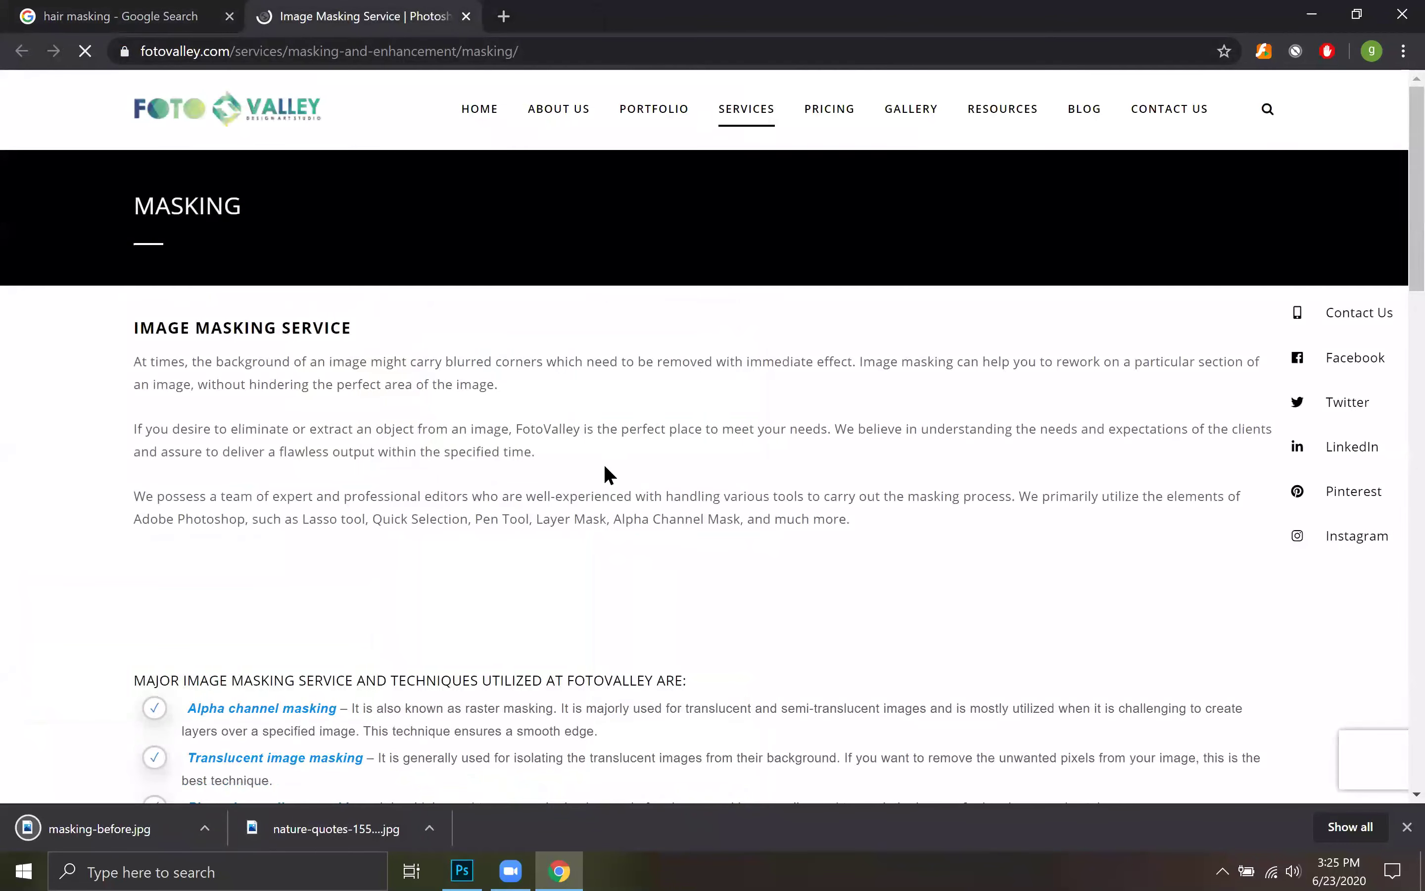
scroll(604, 465, "down", 5)
scroll(607, 474, "down", 12)
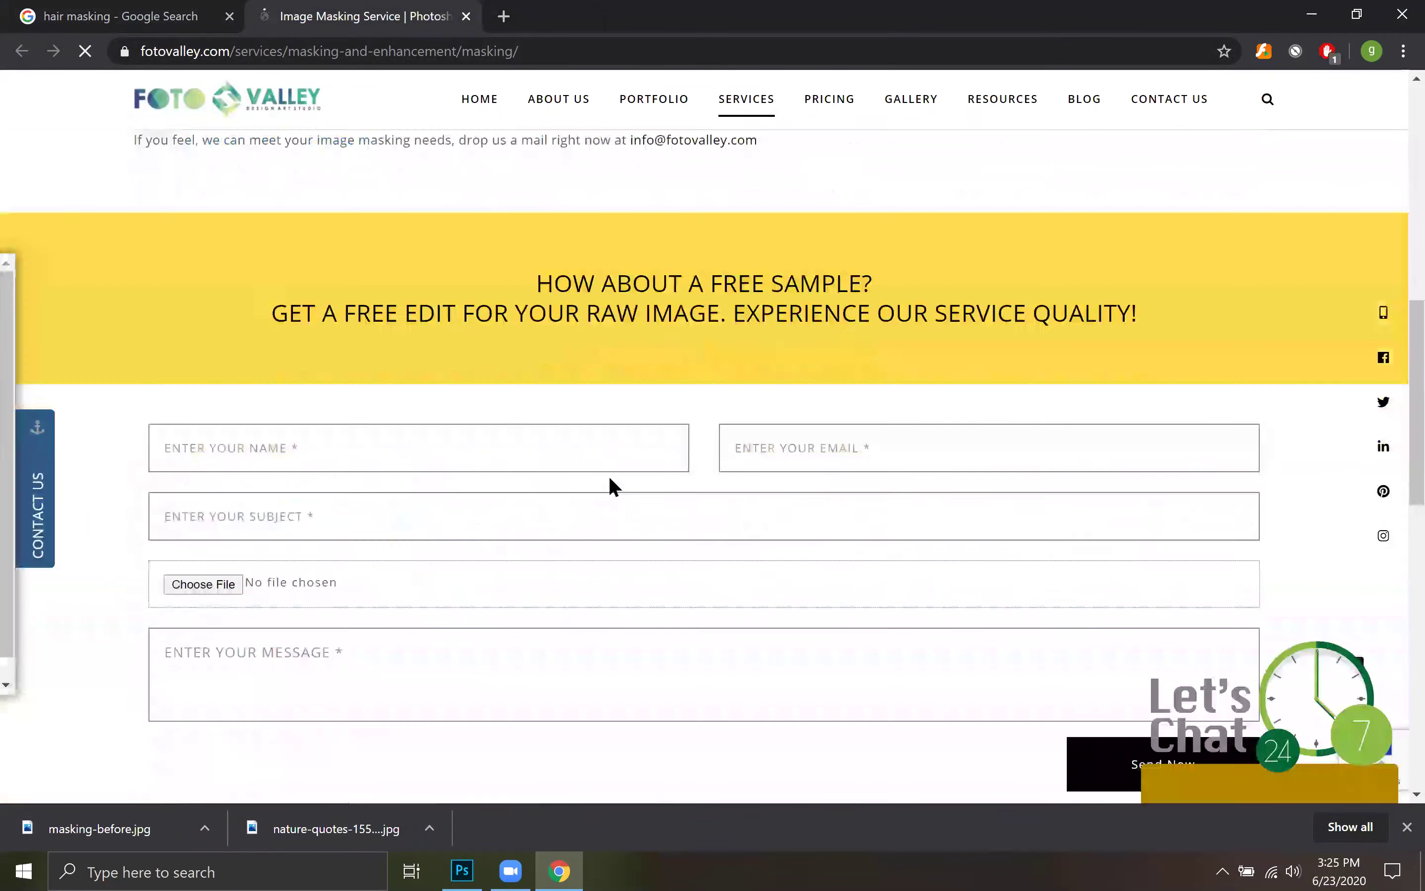
scroll(610, 475, "down", 6)
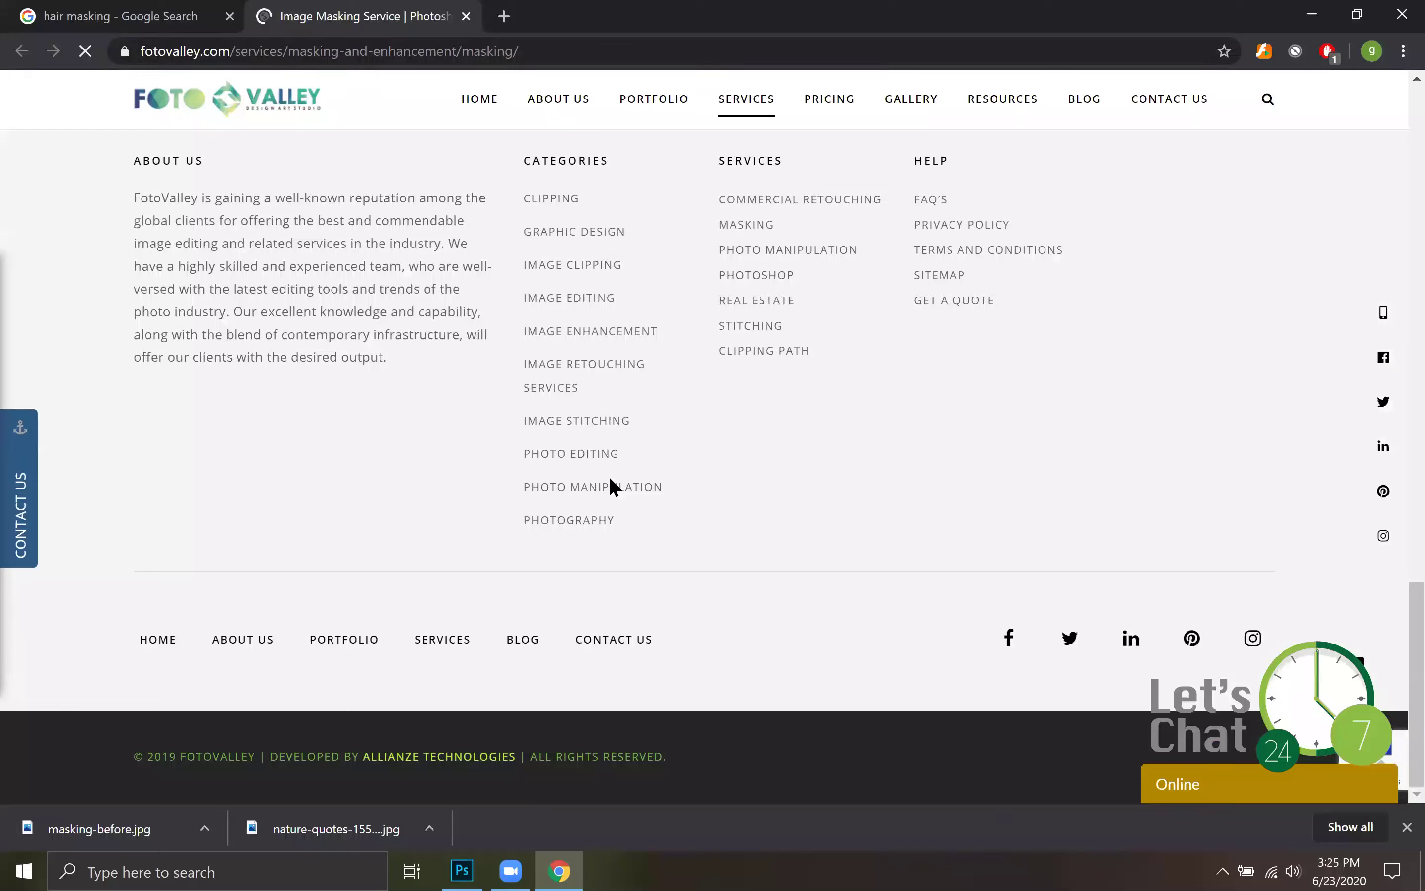
left_click(465, 16)
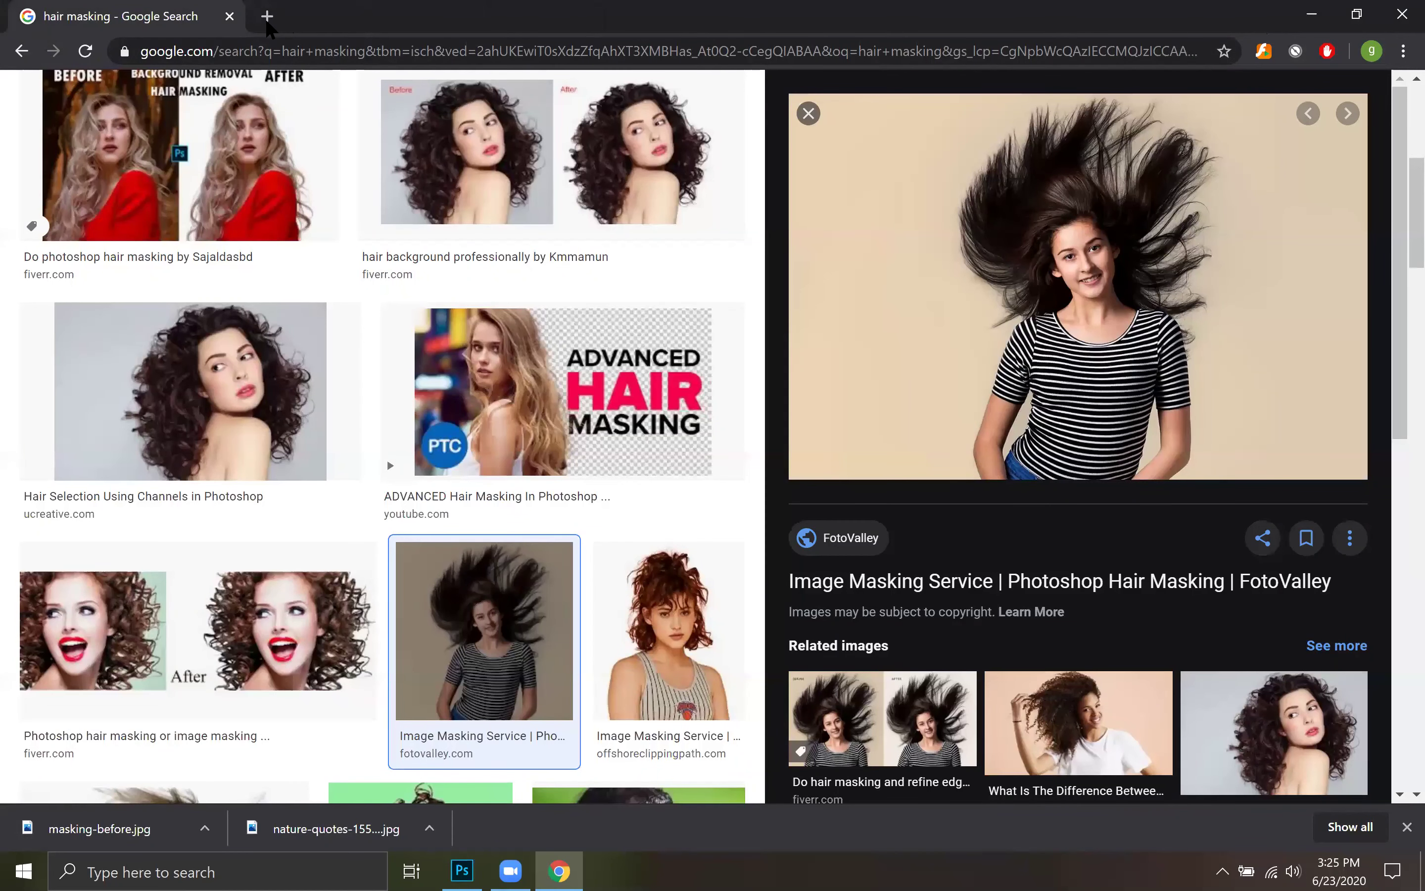
Close the image search, minimise Chrome and open masking-before.jpg from the desktop in Photoshop
left_click(265, 16)
left_click(229, 16)
left_click(1314, 15)
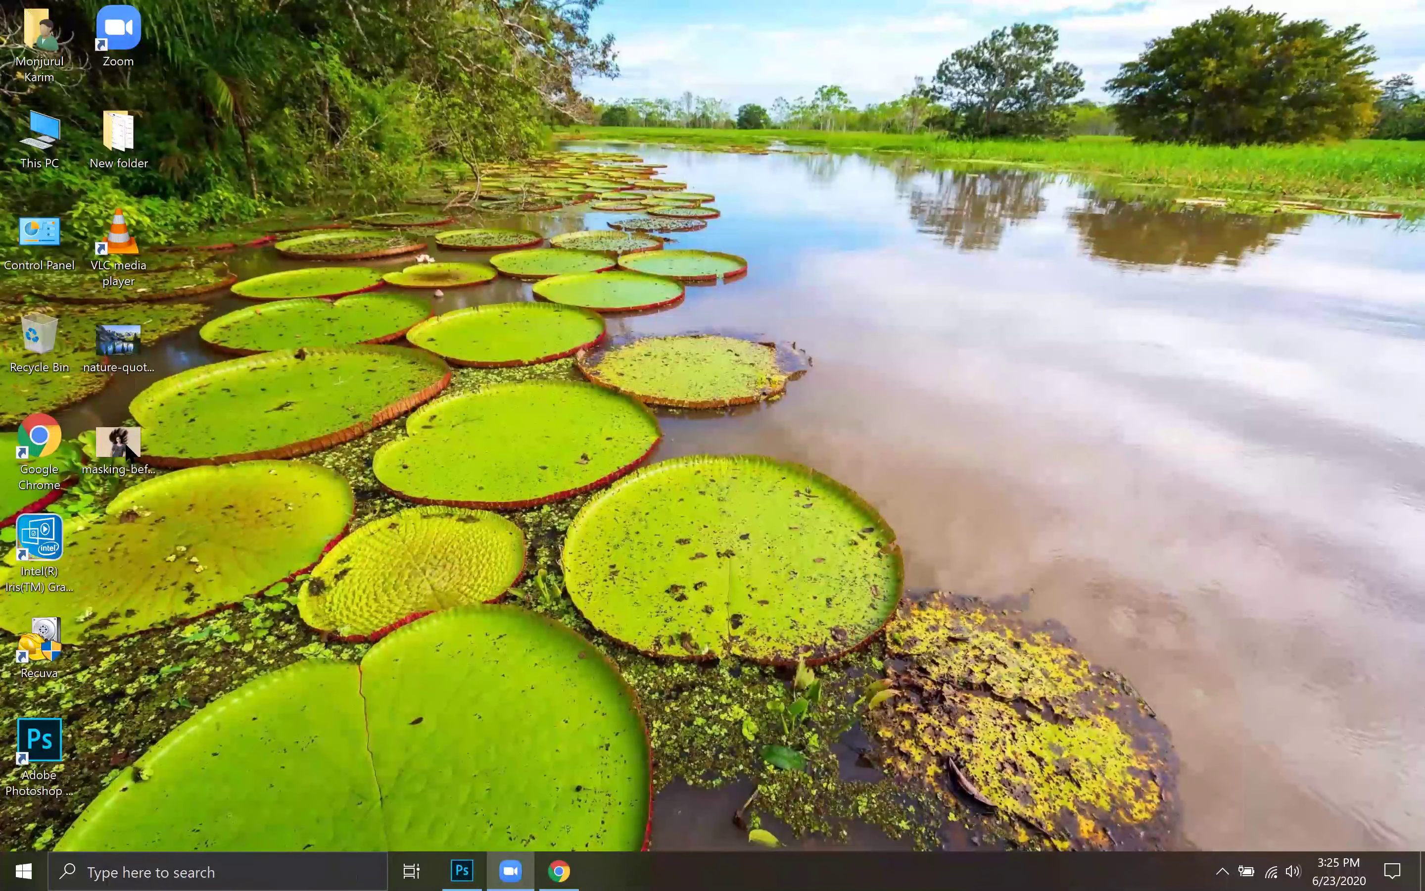
right_click(125, 445)
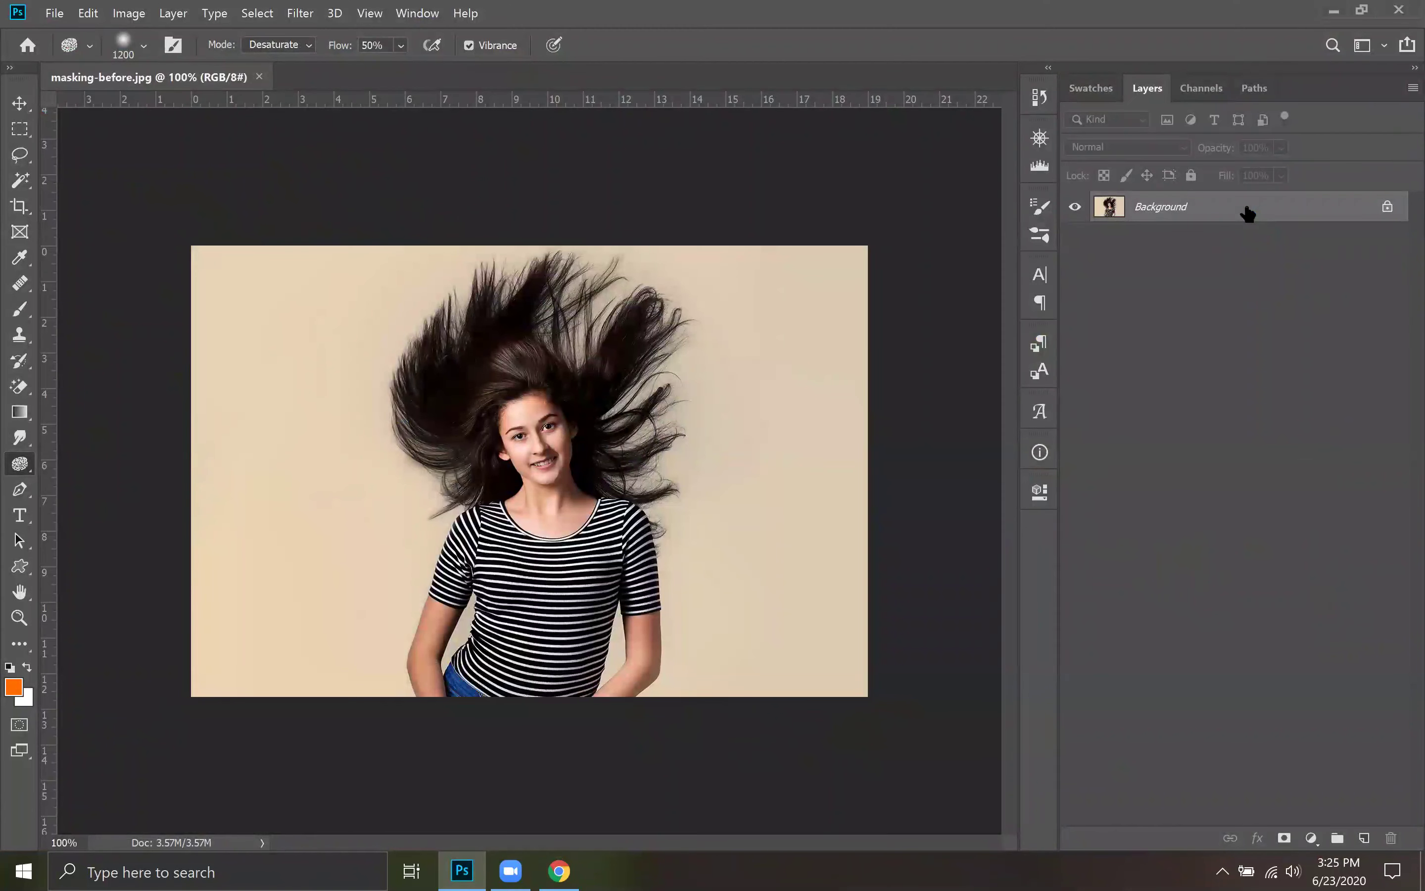
Convert the locked Background into Layer 0, duplicate it and hide the original Layer 0
double_click(1248, 213)
left_click(874, 254)
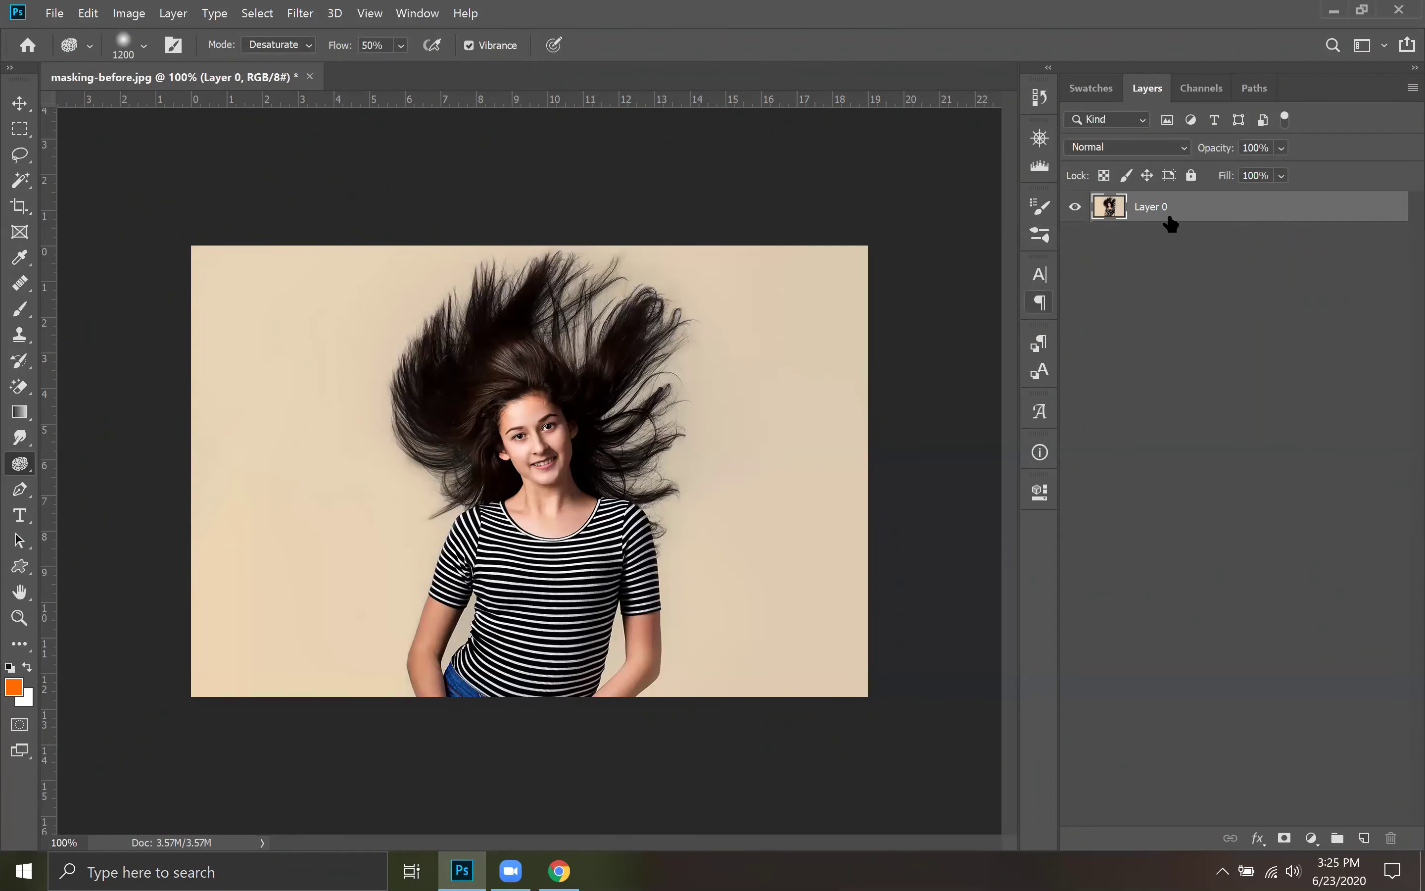
key("ctrl+j")
left_click(1075, 238)
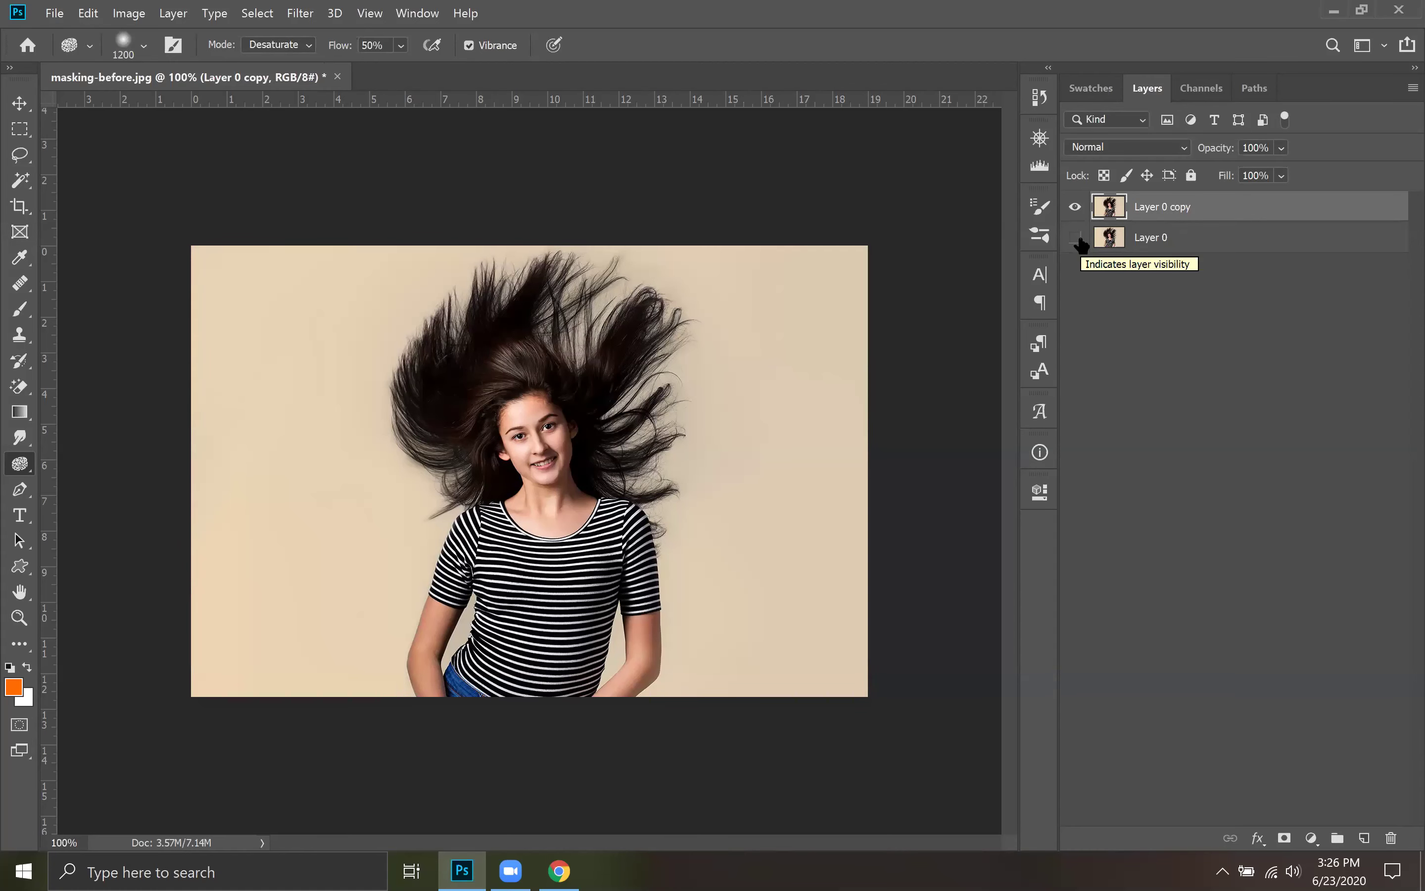
Erase the beige background around the woman and in the gaps beside her arms on Layer 0 copy with the Magic Eraser Tool
key("ctrl+plus")
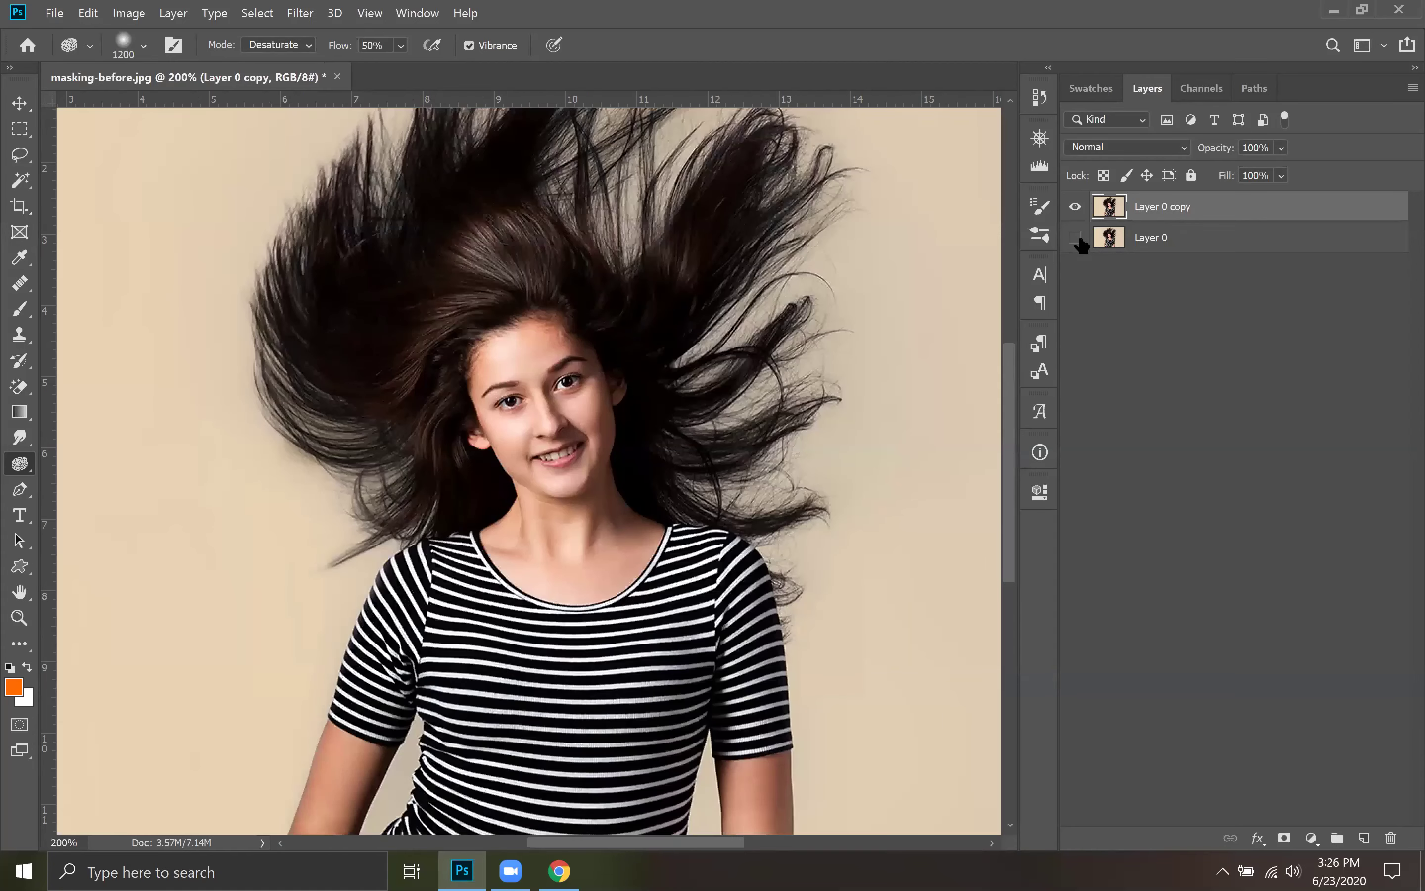
key("ctrl+plus")
key("ctrl+1")
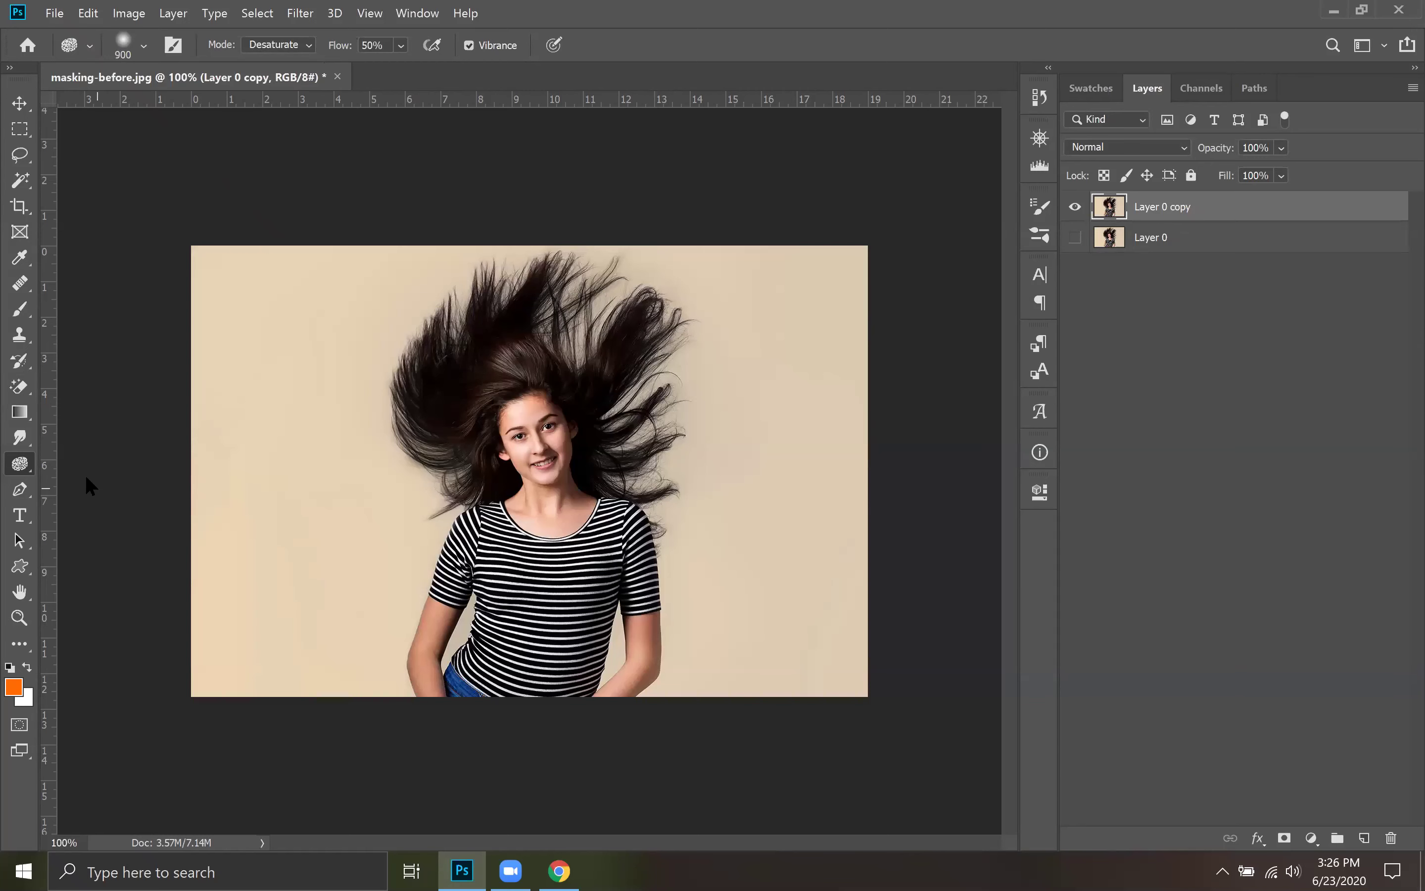
left_click(19, 387)
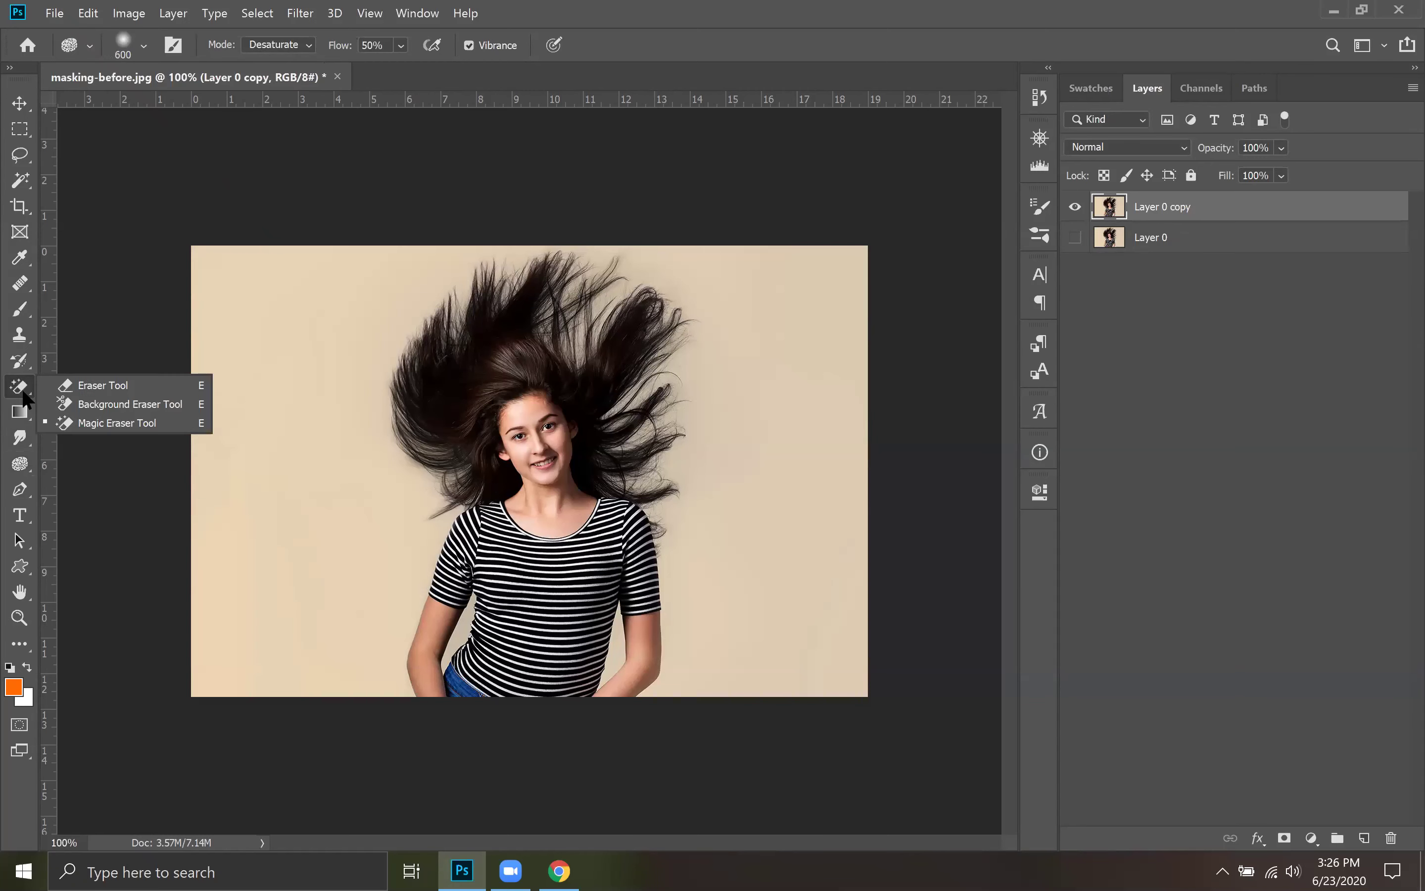
left_click(112, 423)
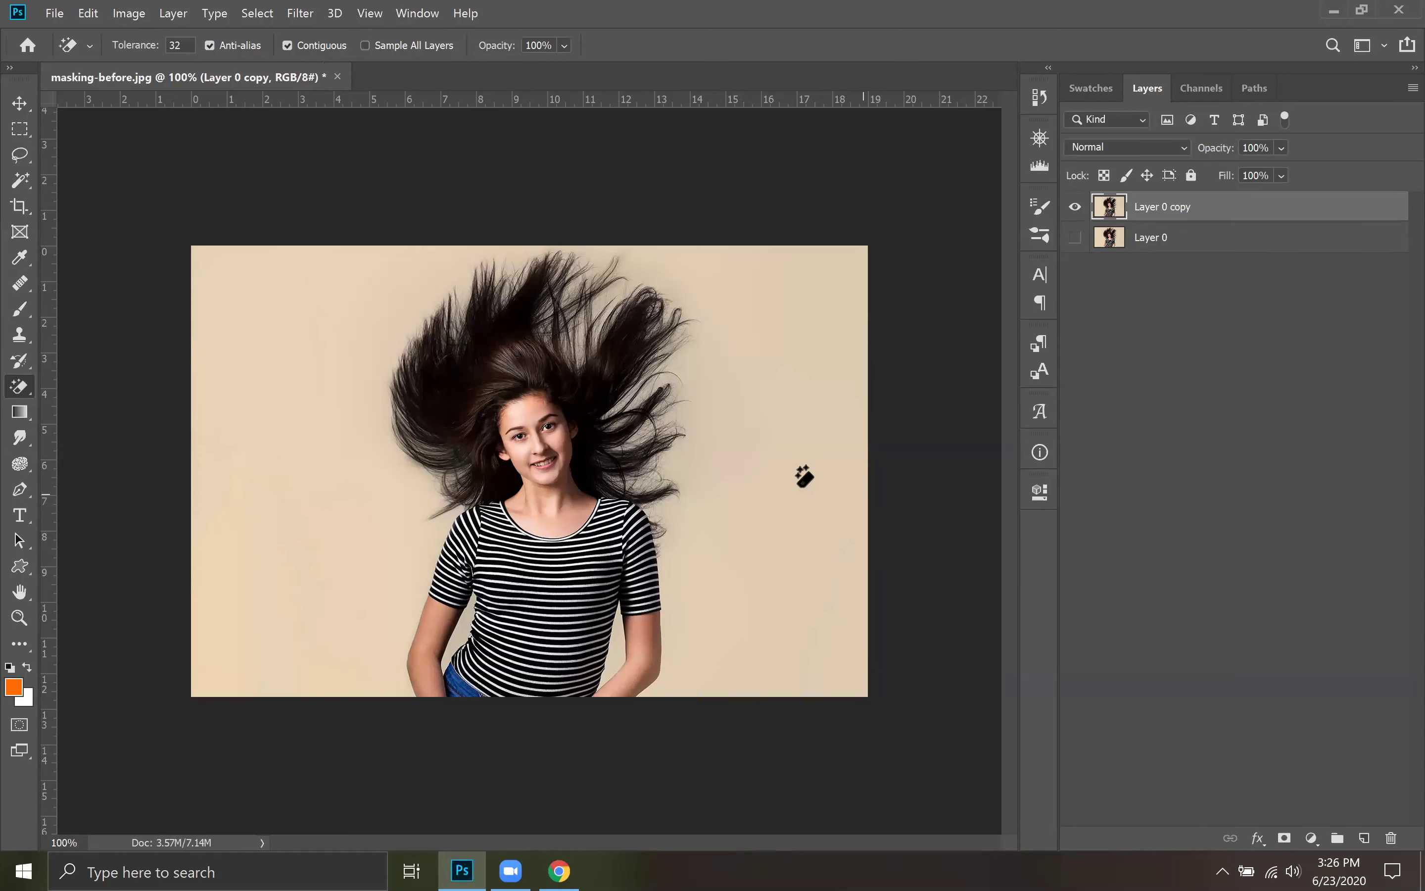
left_click(782, 471)
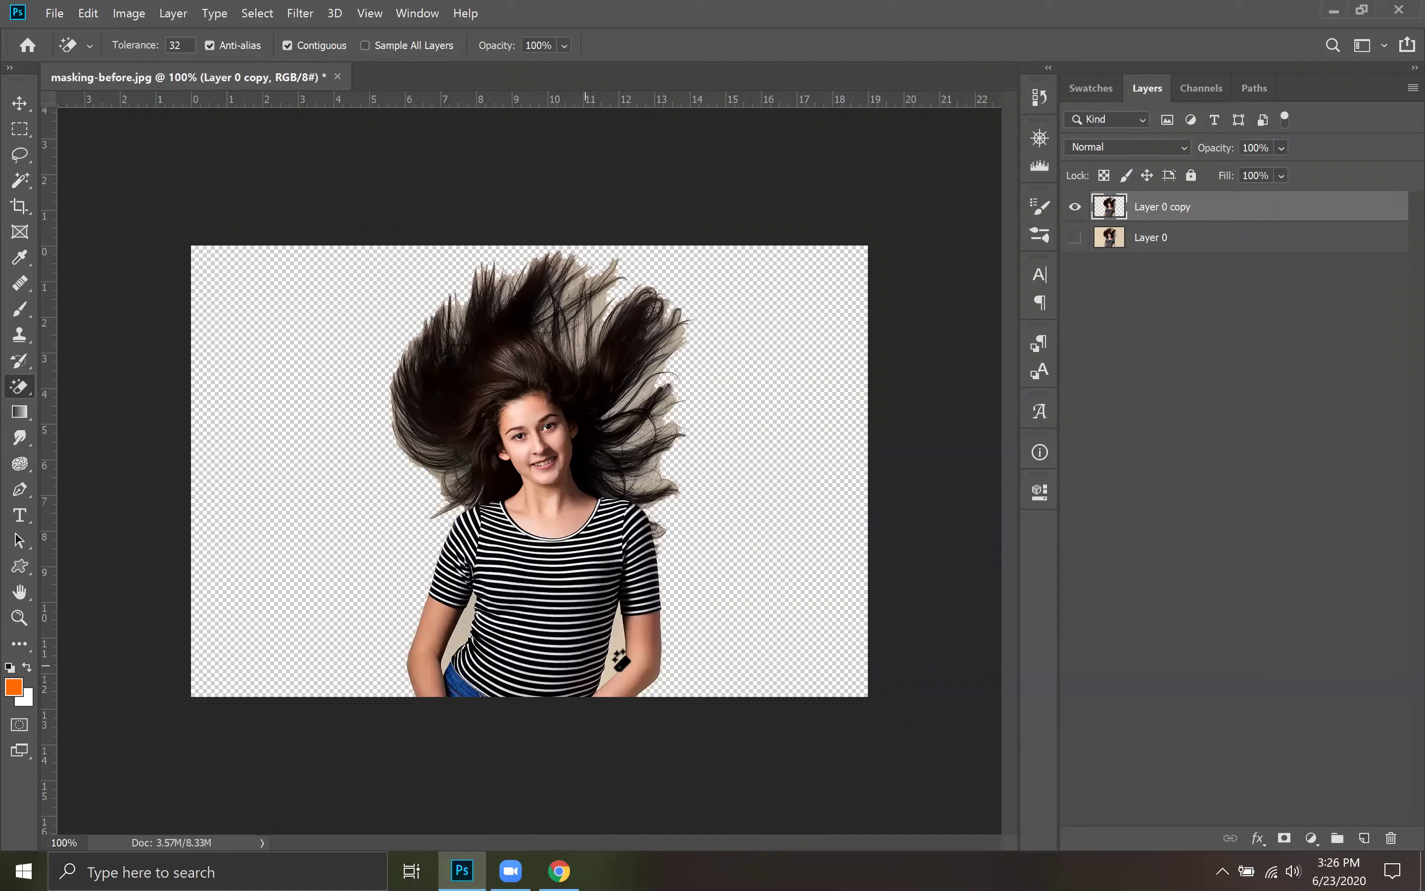
left_click(455, 652)
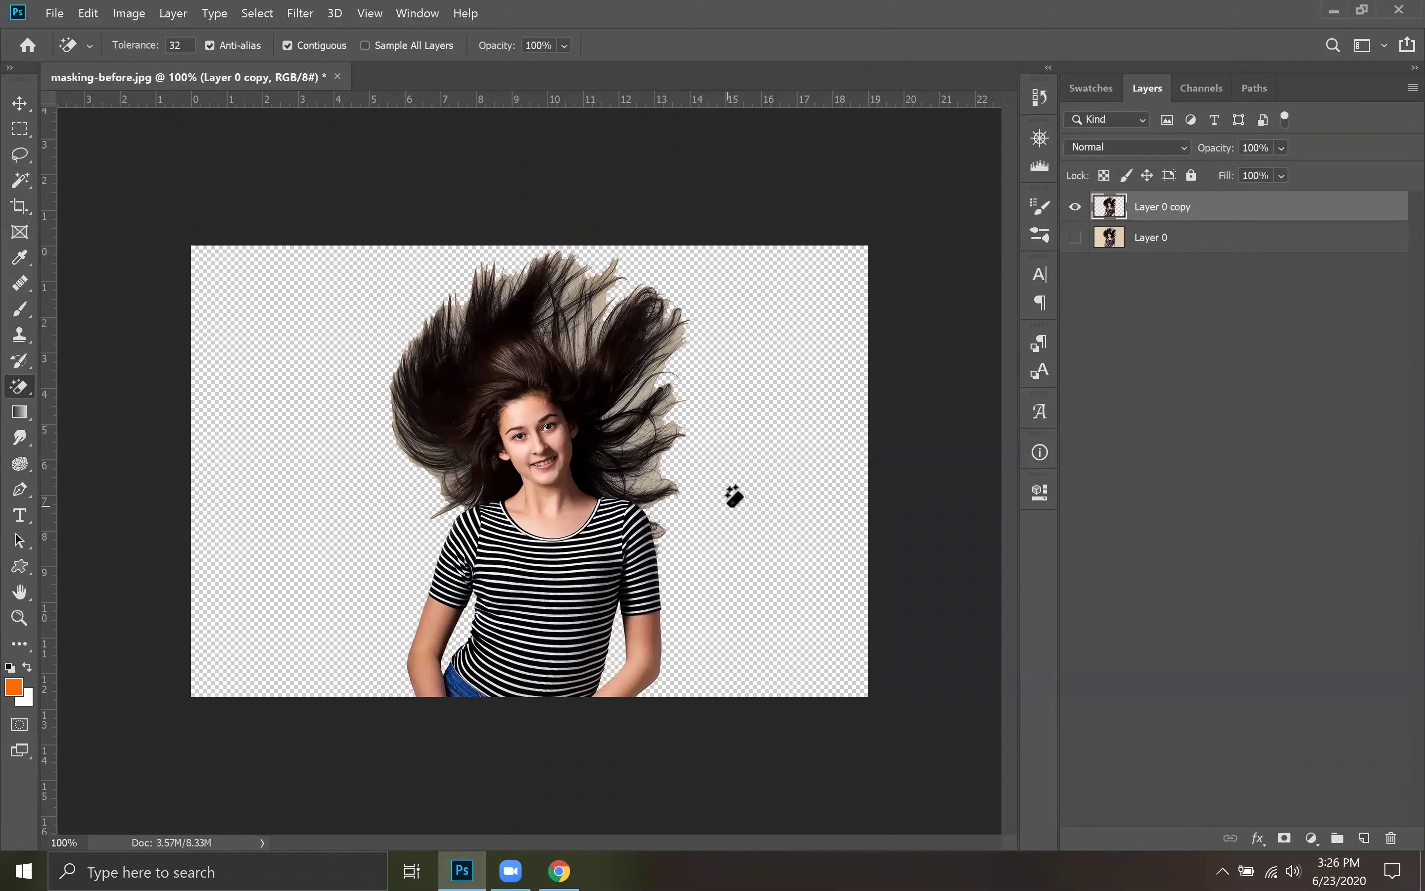
Try to erase the beige patches between the upper hair strands on Layer 0 copy with the Magic Eraser Tool
key("ctrl+plus")
key("ctrl+plus")
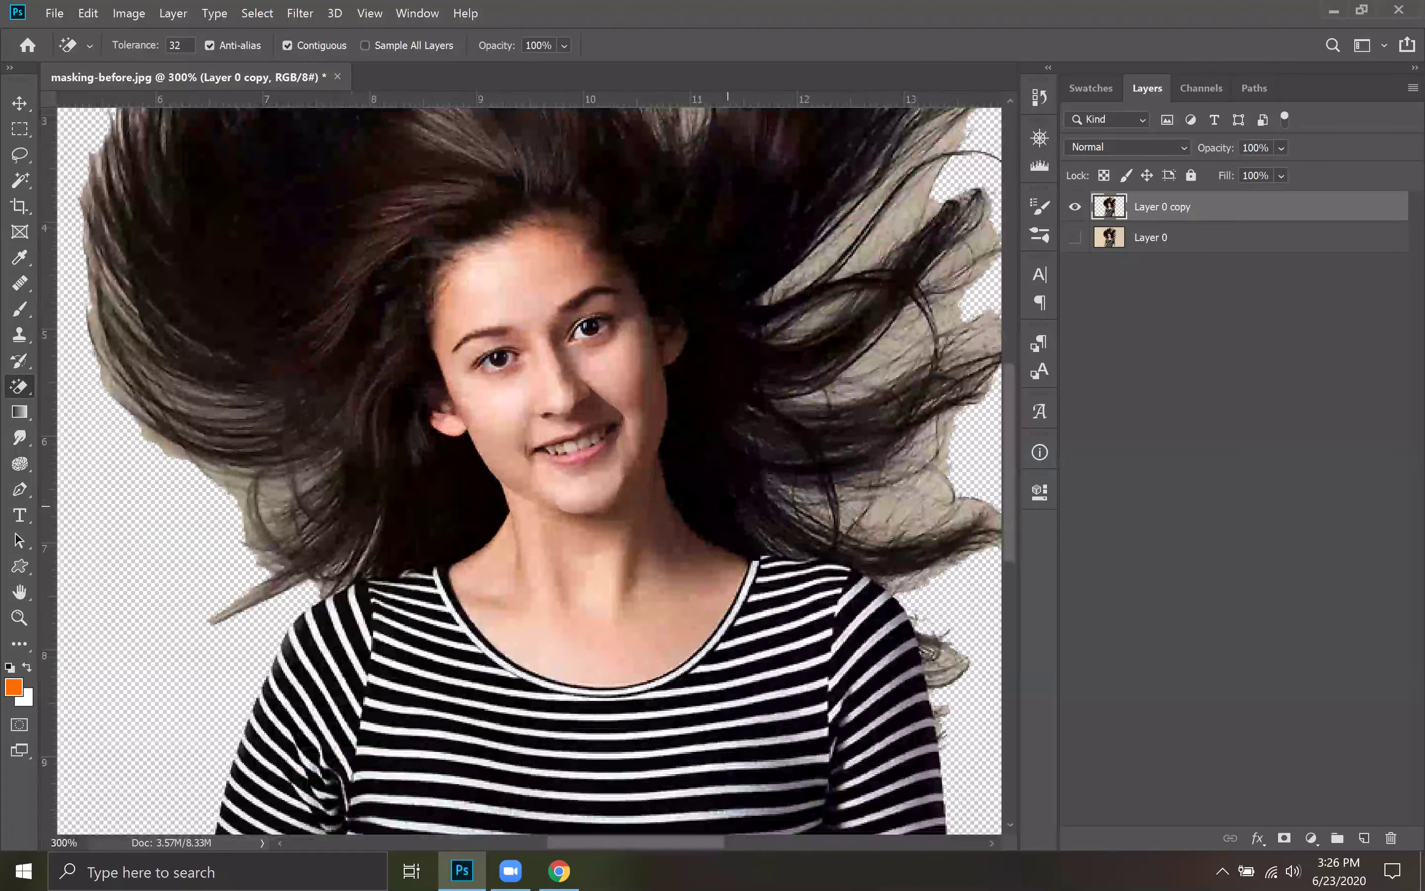
key("ctrl+plus")
scroll(468, 701, "up", 10)
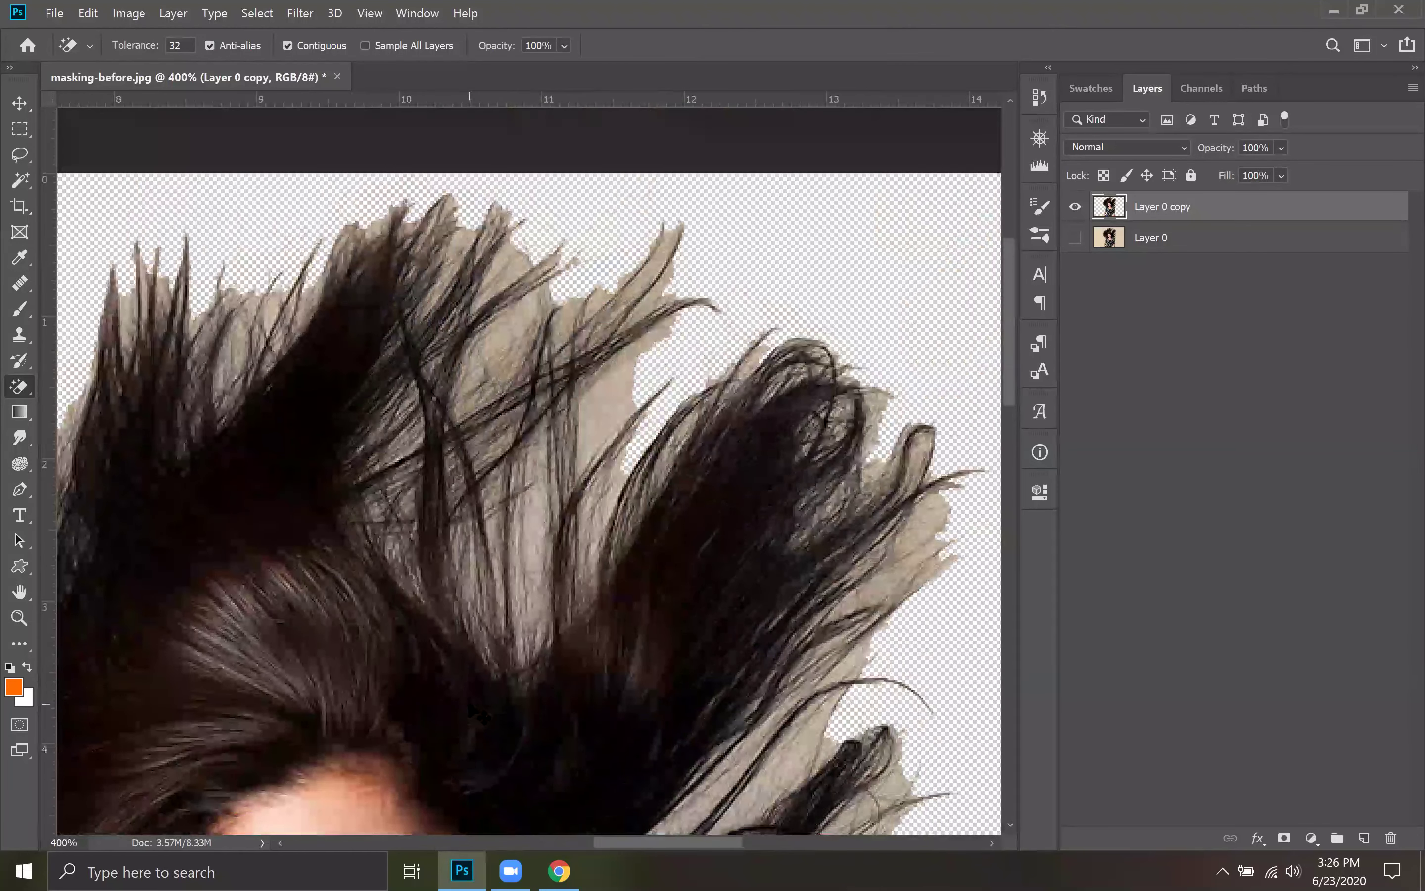
key("ctrl+plus")
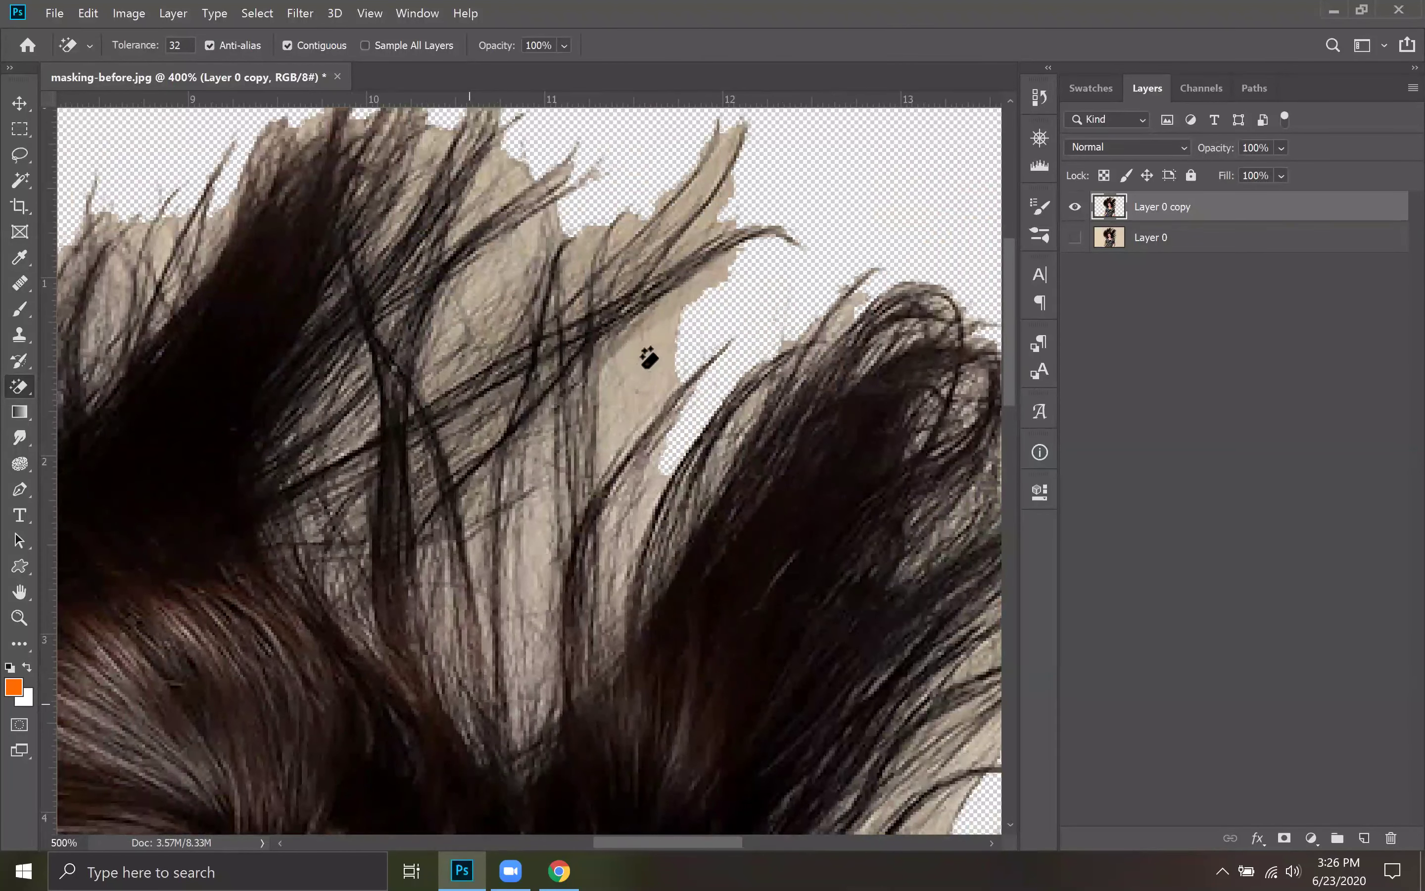
key("ctrl+plus")
left_click(639, 359)
left_click(499, 271)
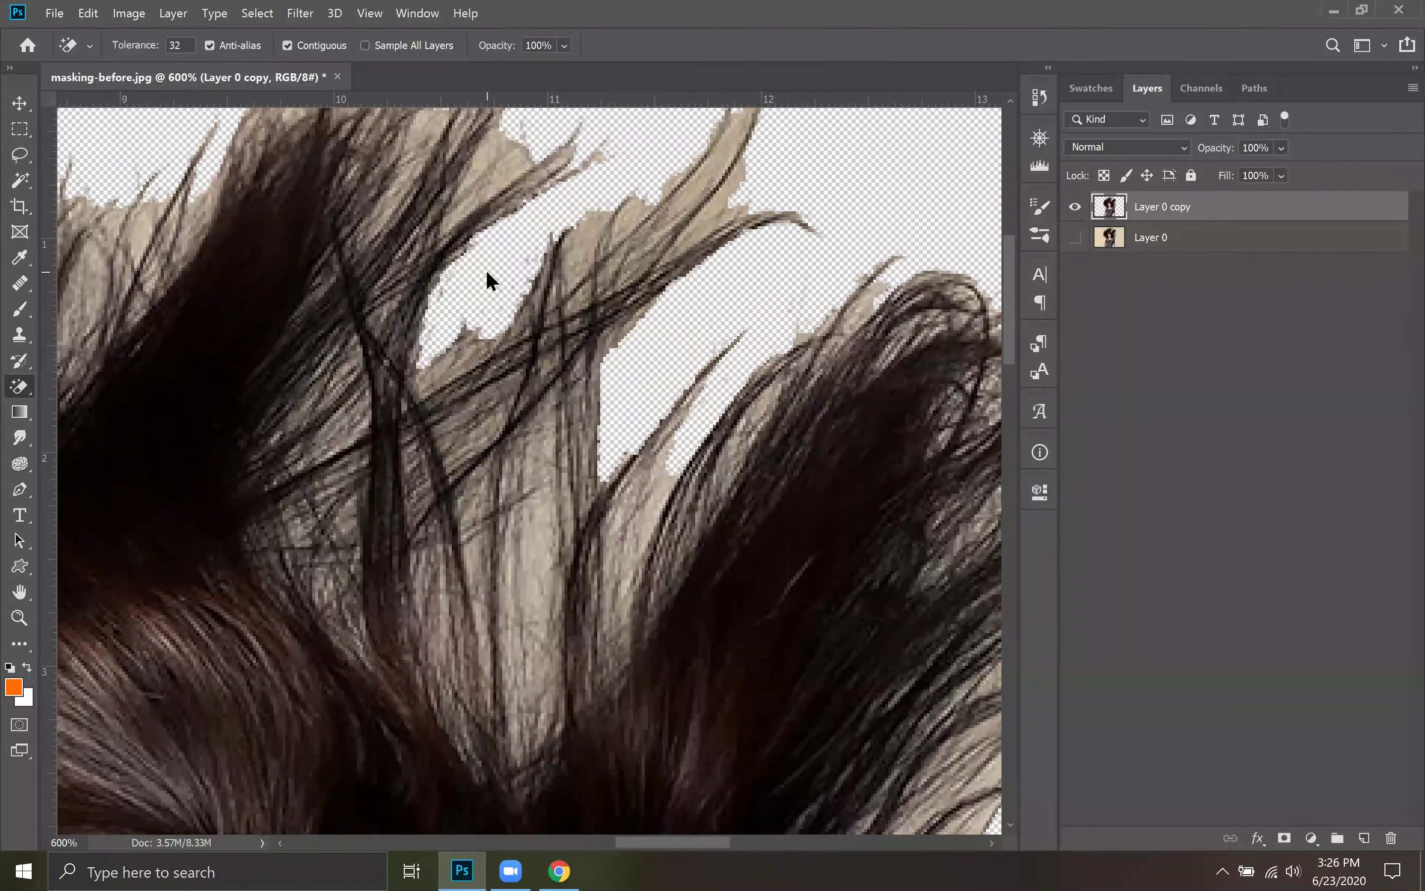
left_click(624, 230)
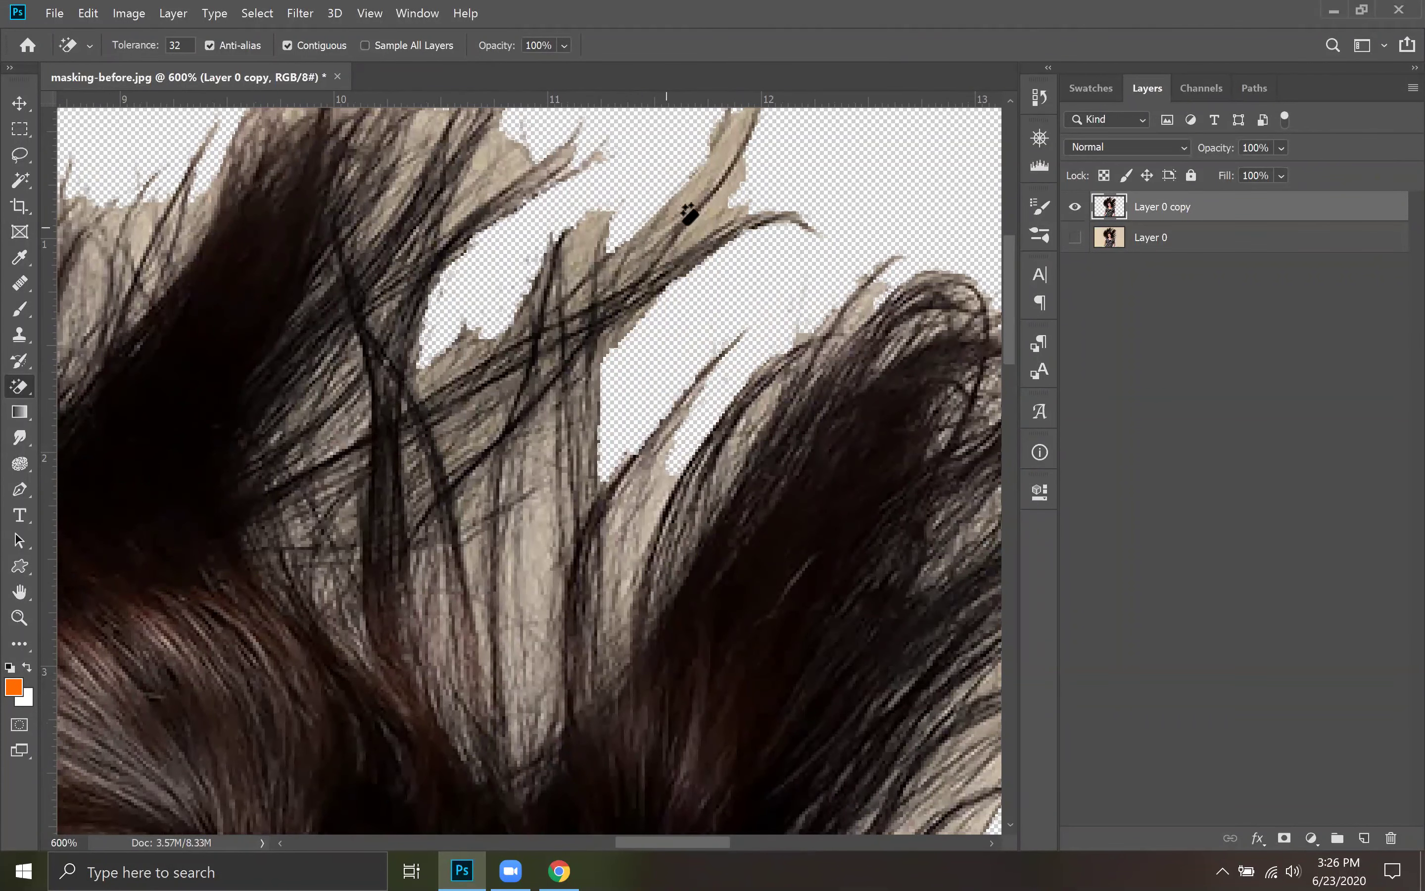
left_click(700, 193)
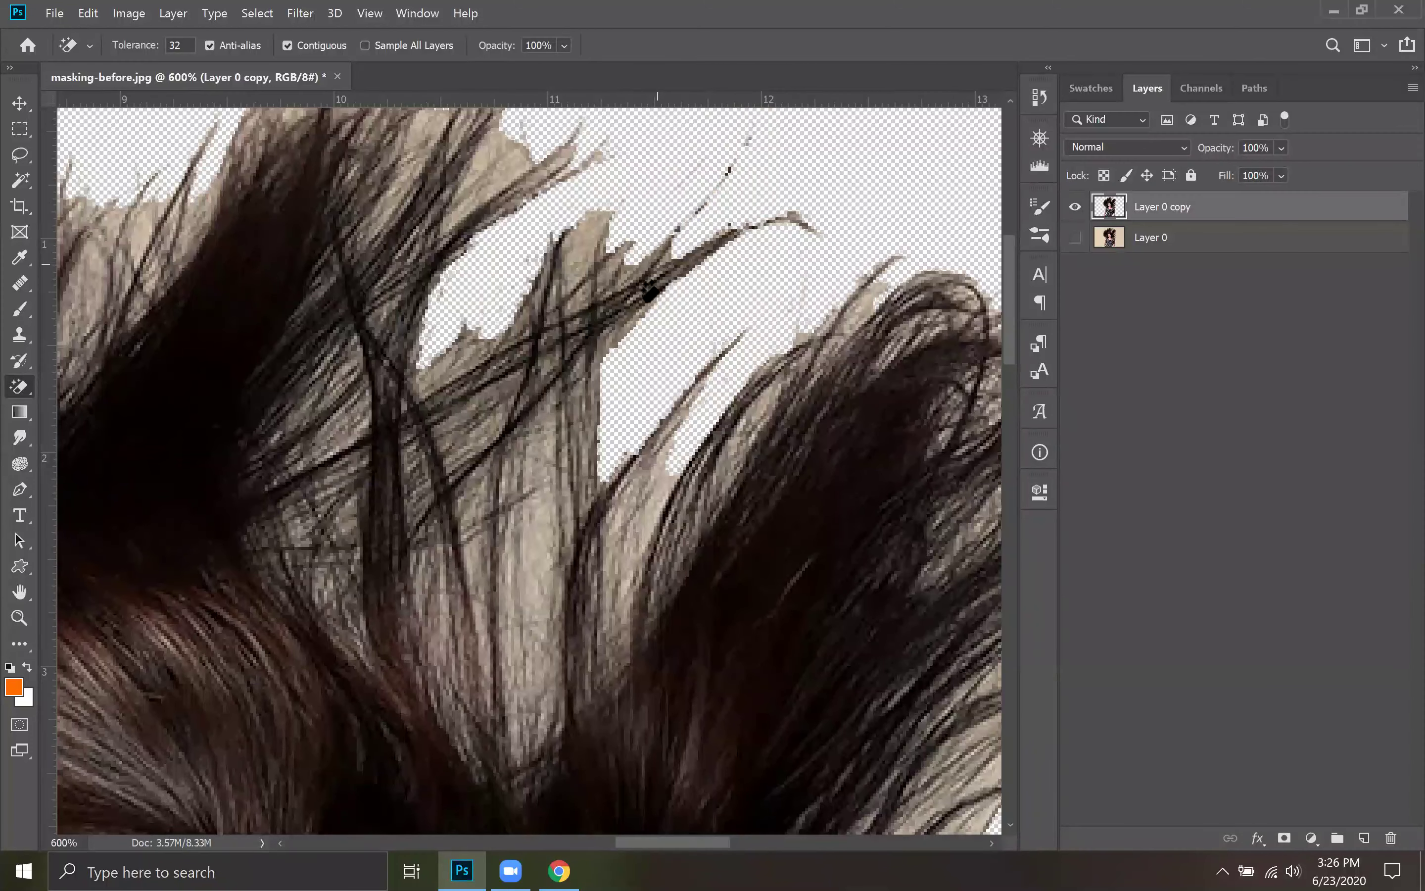
left_click(530, 576)
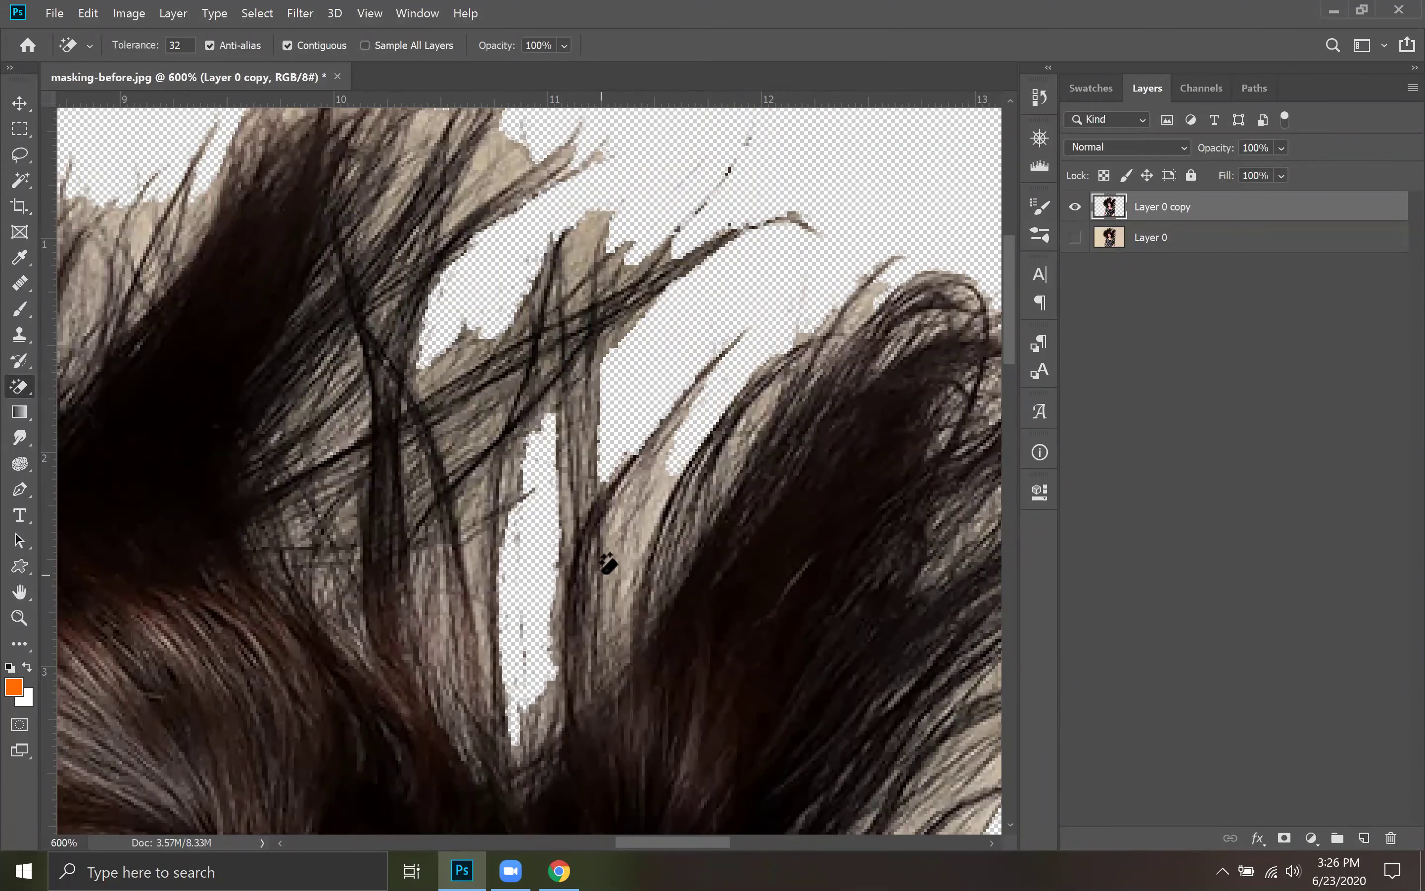
left_click(653, 521)
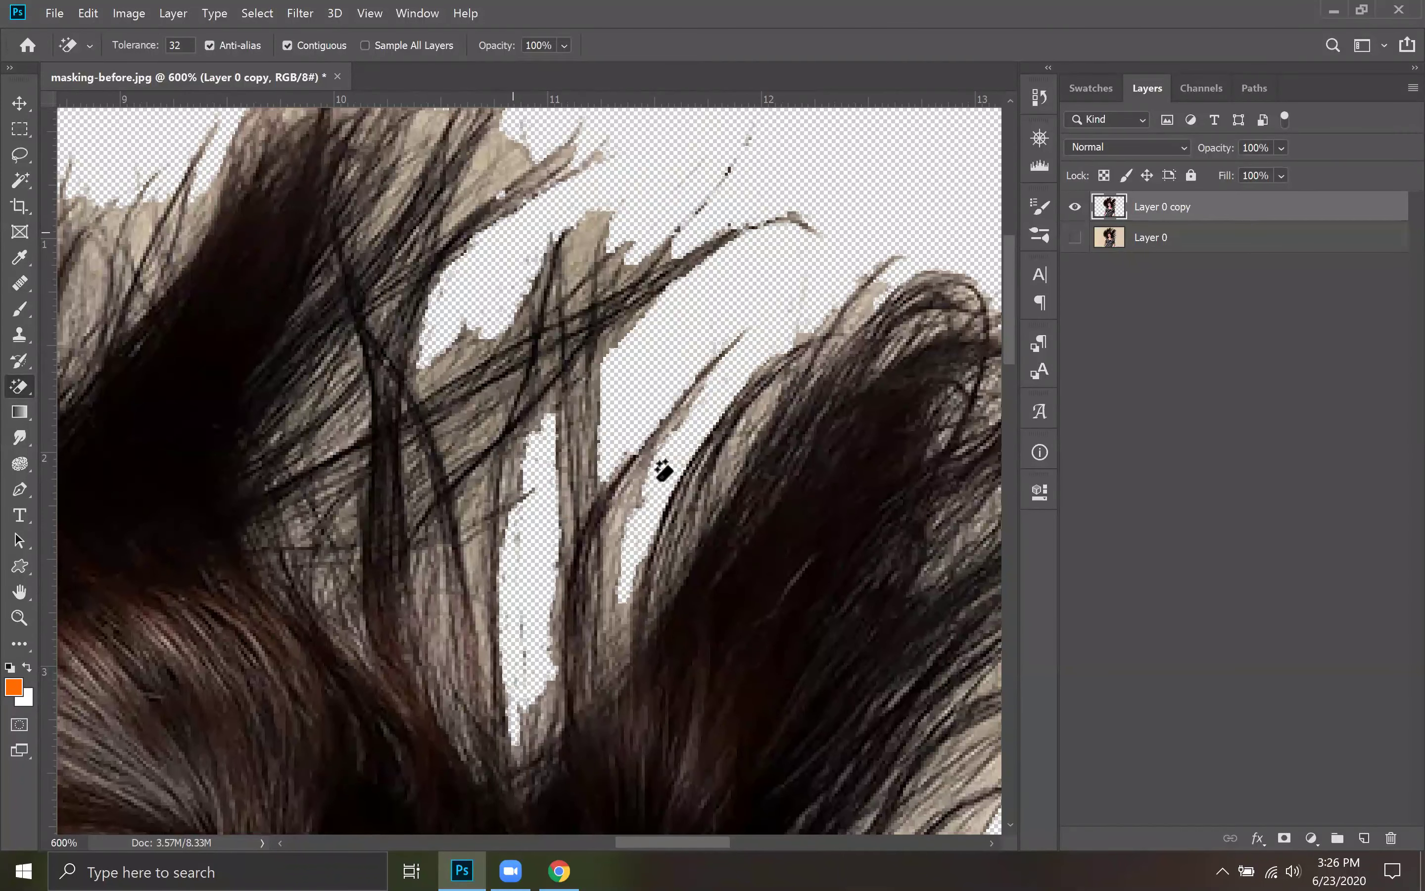
Undo the Magic Eraser edits between the hair strands
key("ctrl+z")
key("ctrl+z")
key("ctrl+z")
key("ctrl+z")
key("ctrl+z")
key("ctrl+z")
key("ctrl+z")
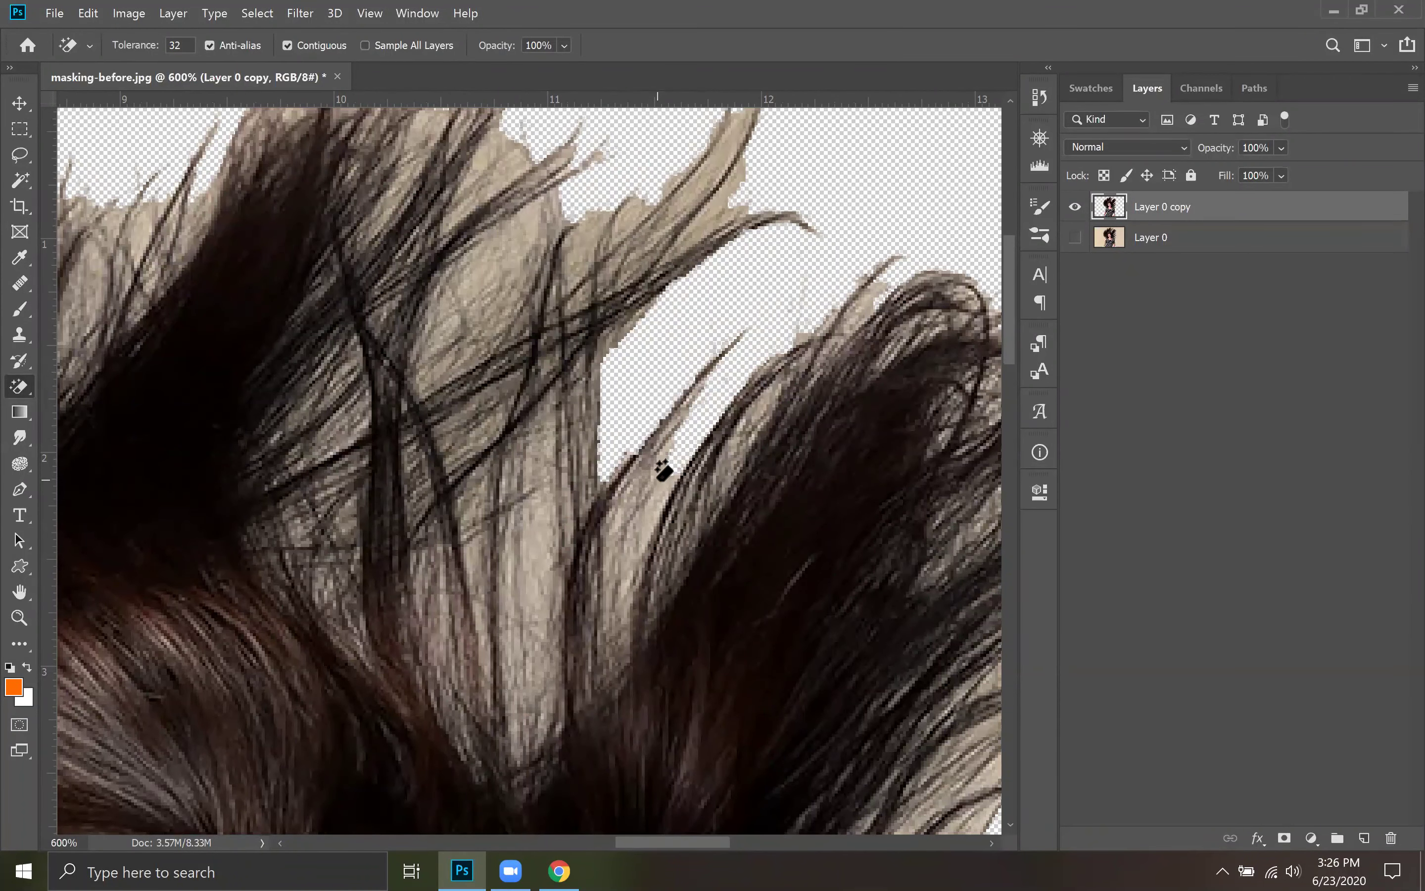
Undo the erased gaps beside the woman's arms and redo them
key("ctrl+minus")
key("ctrl+minus")
key("ctrl+minus")
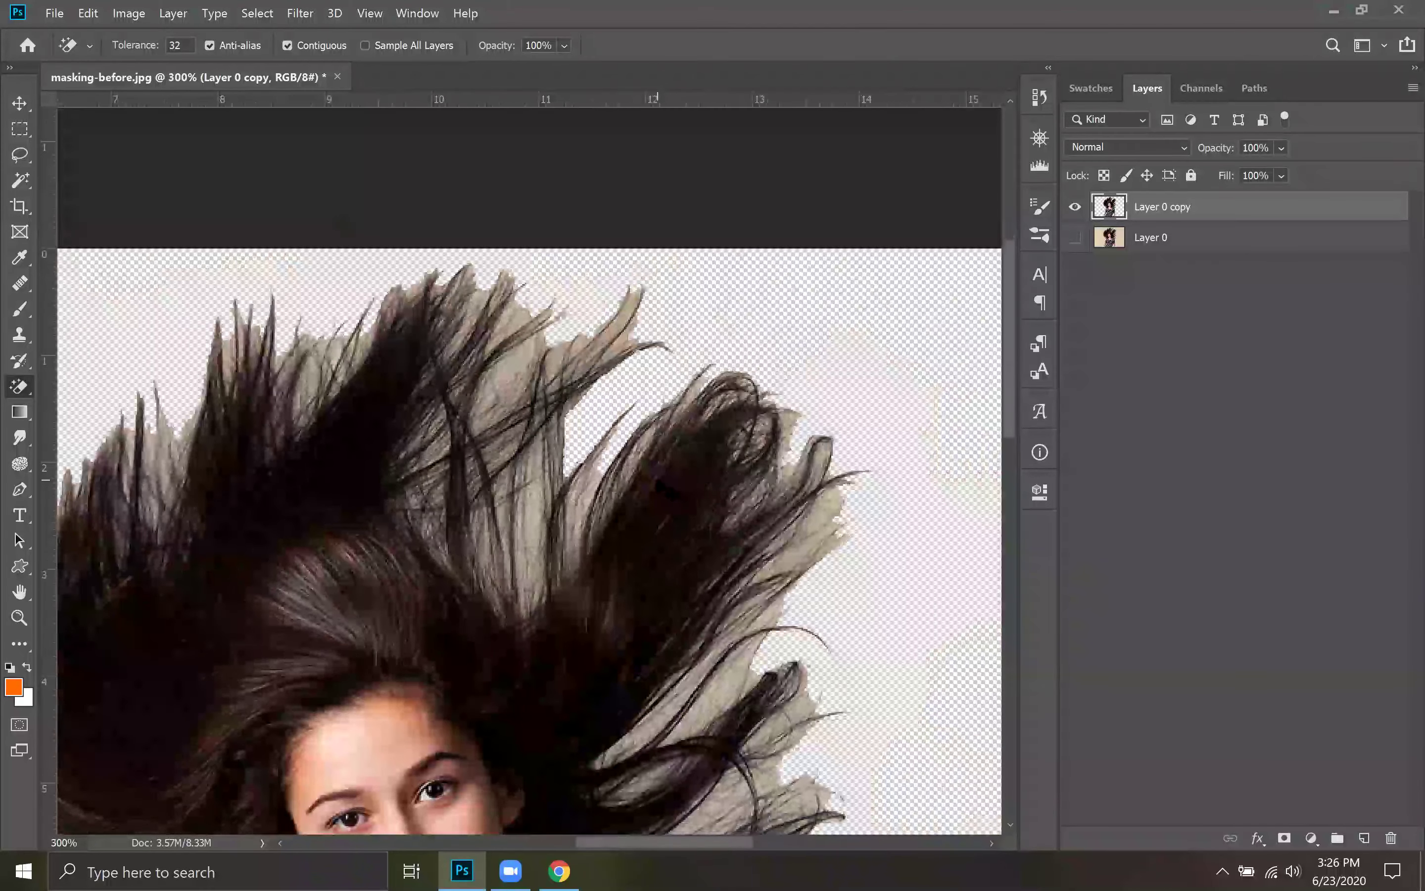
key("ctrl+minus")
key("ctrl+minus")
key("ctrl+z")
key("ctrl+z")
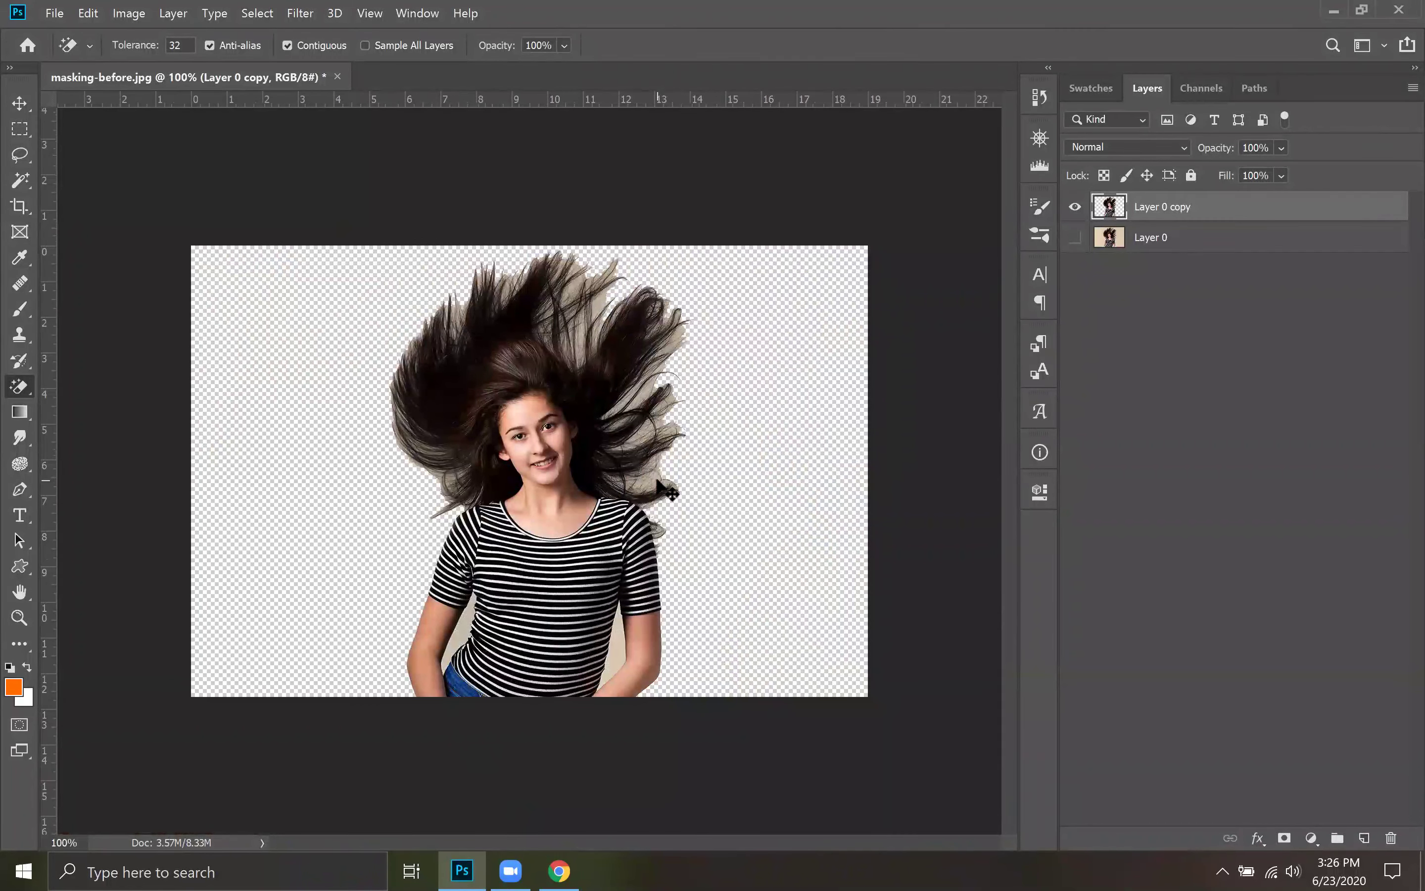
key("ctrl+z")
left_click(722, 569)
key("ctrl+shift+z")
key("ctrl+shift+z")
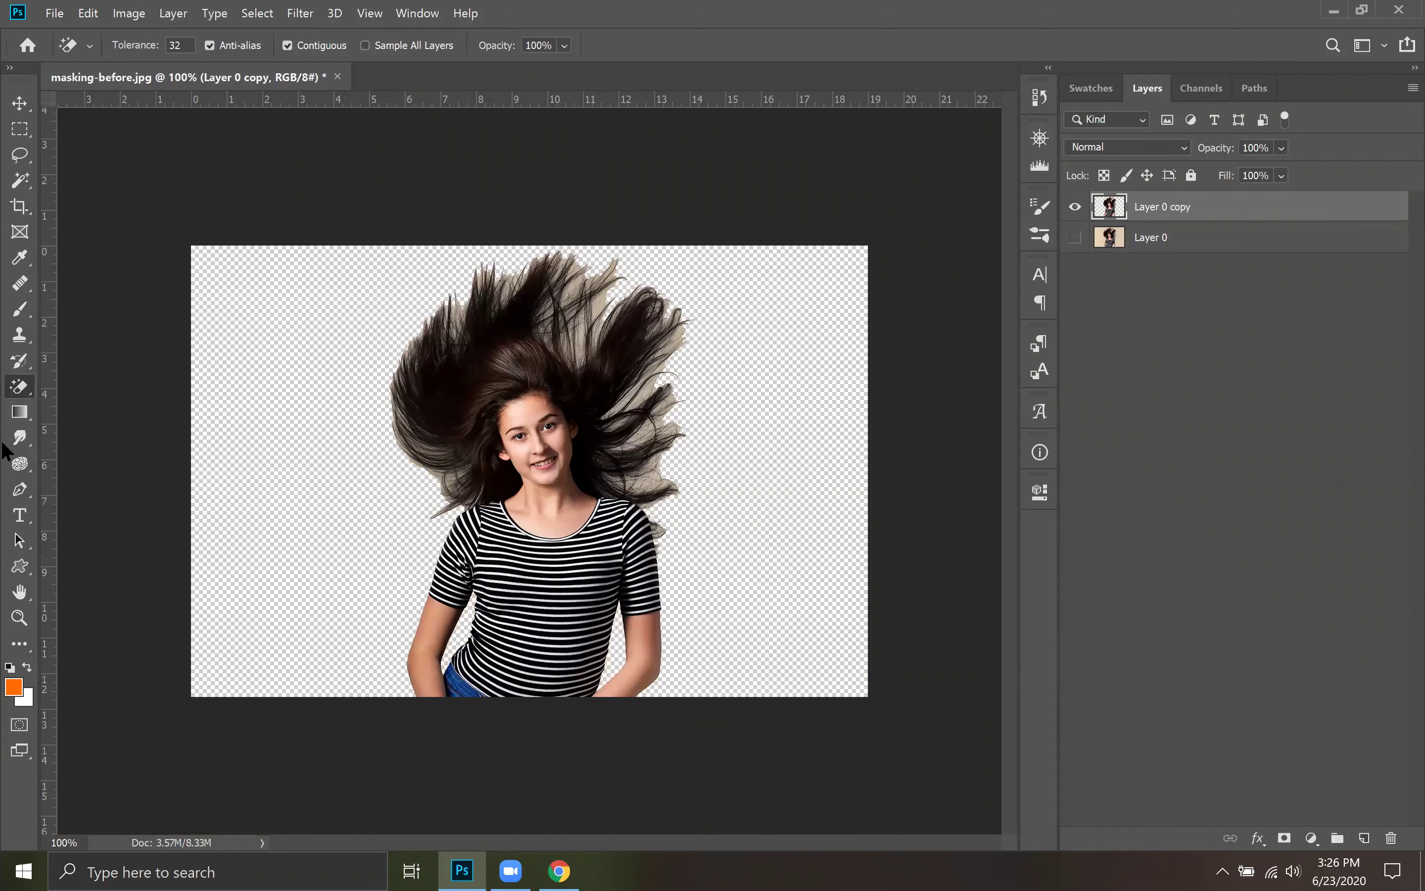
Switch to the Background Eraser Tool and reduce its brush size to 60 for work on the upper hair
right_click(30, 396)
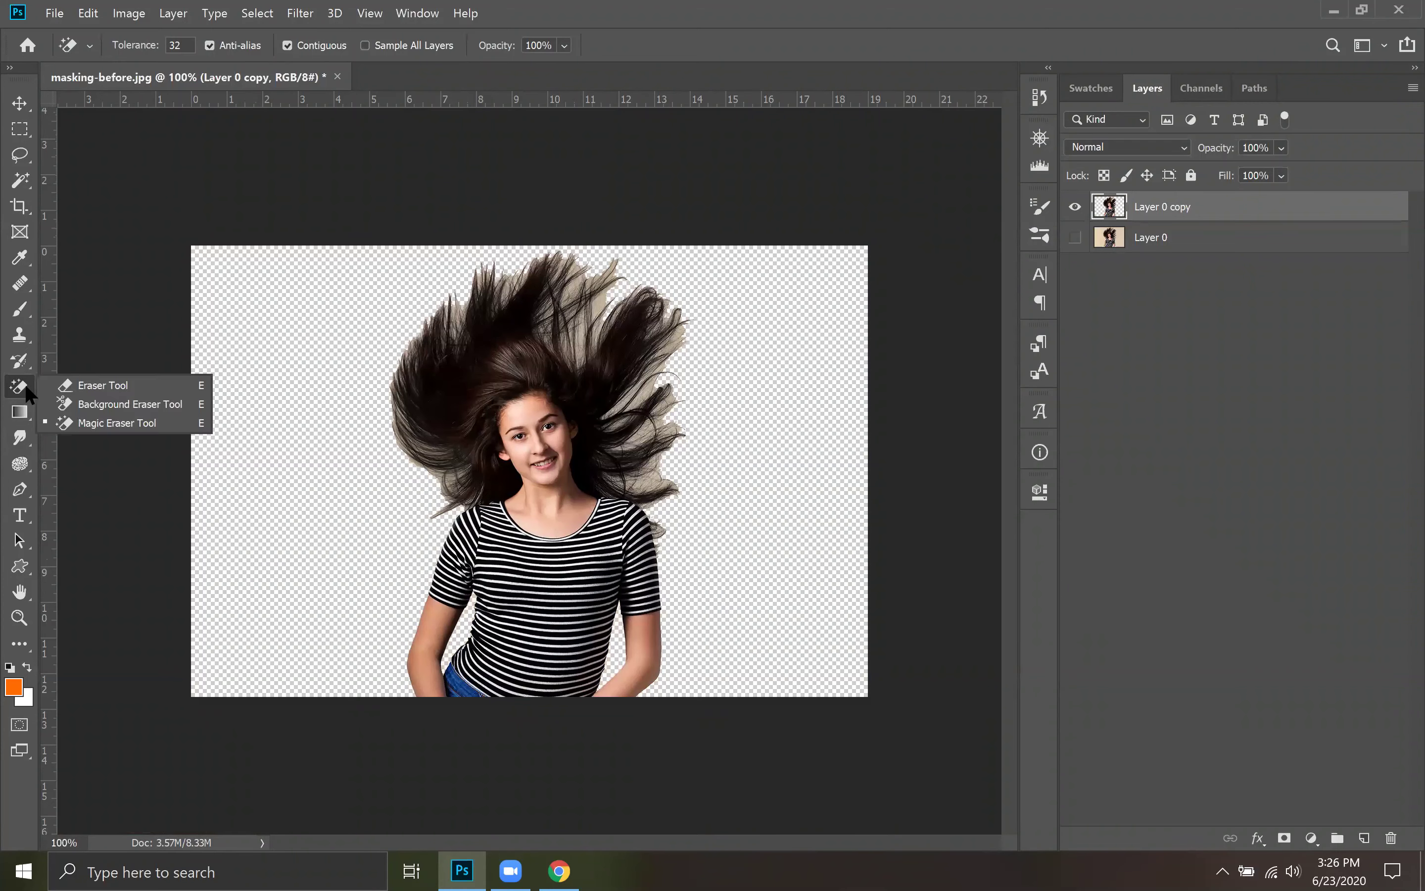
left_click(116, 405)
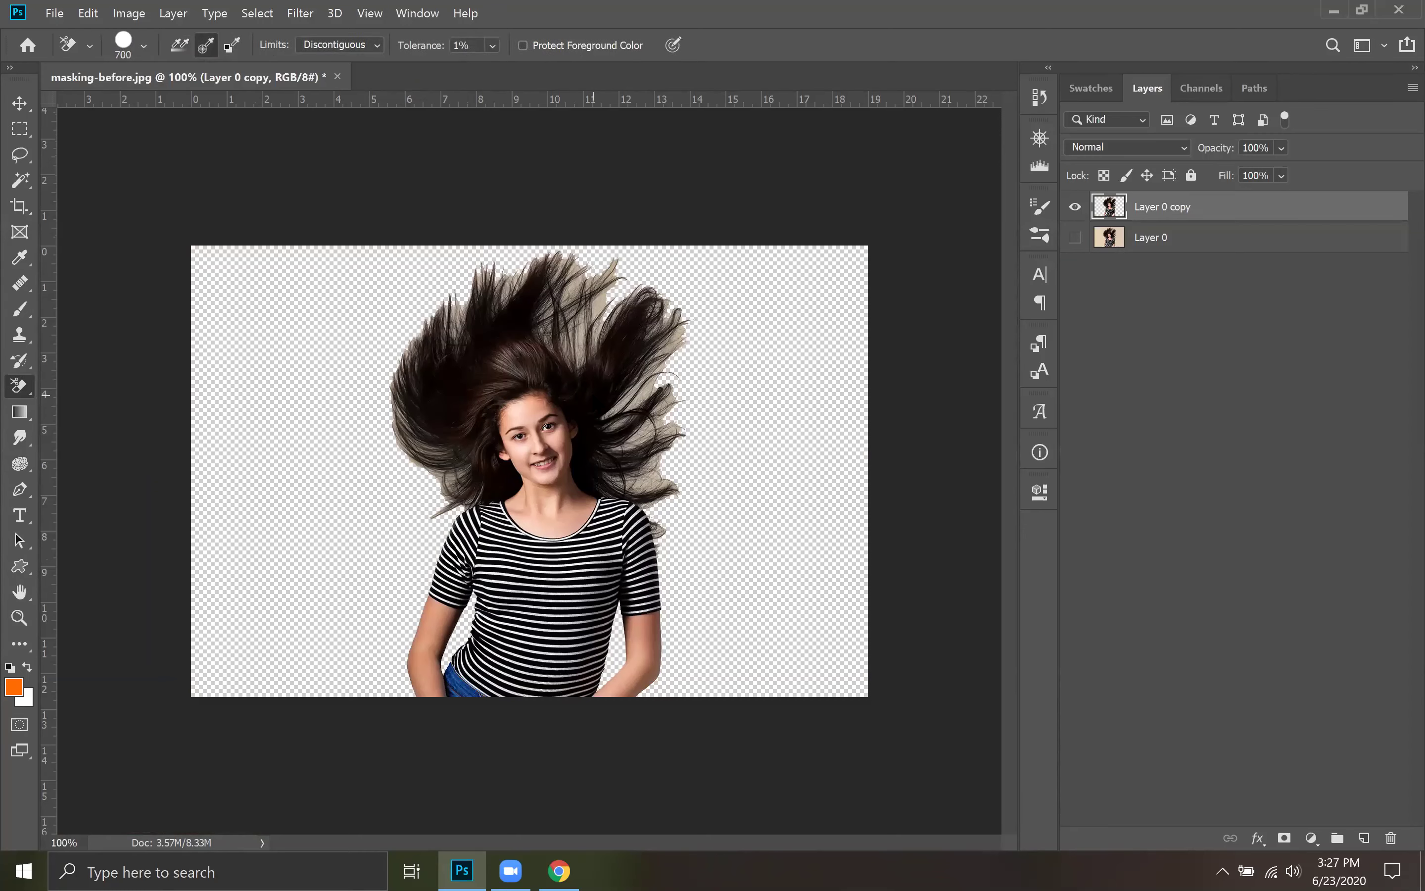
key("ctrl+plus")
key("ctrl+plus")
key("ctrl+plus")
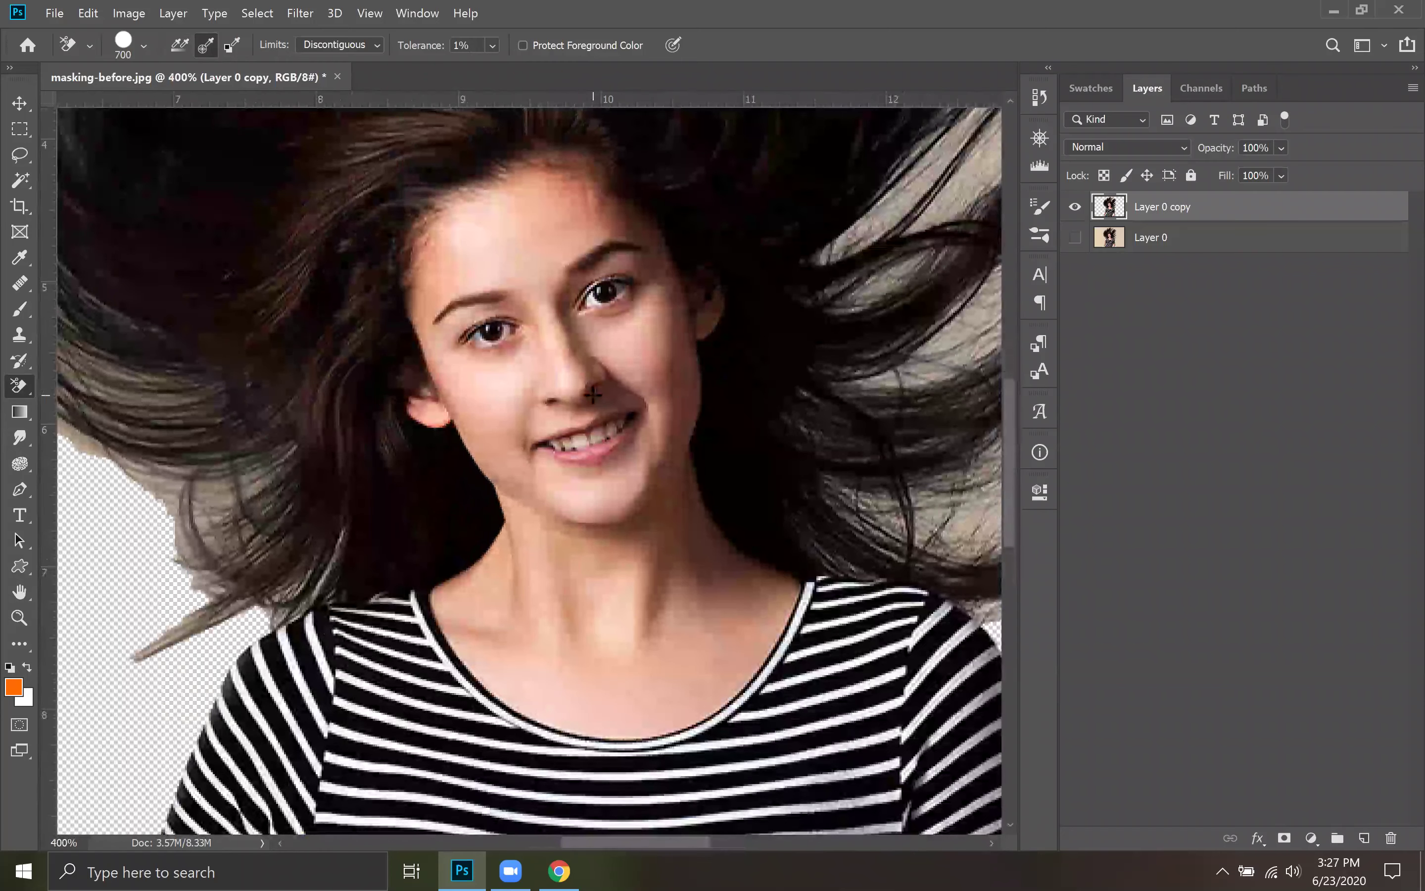
left_click_drag(533, 502, 445, 529)
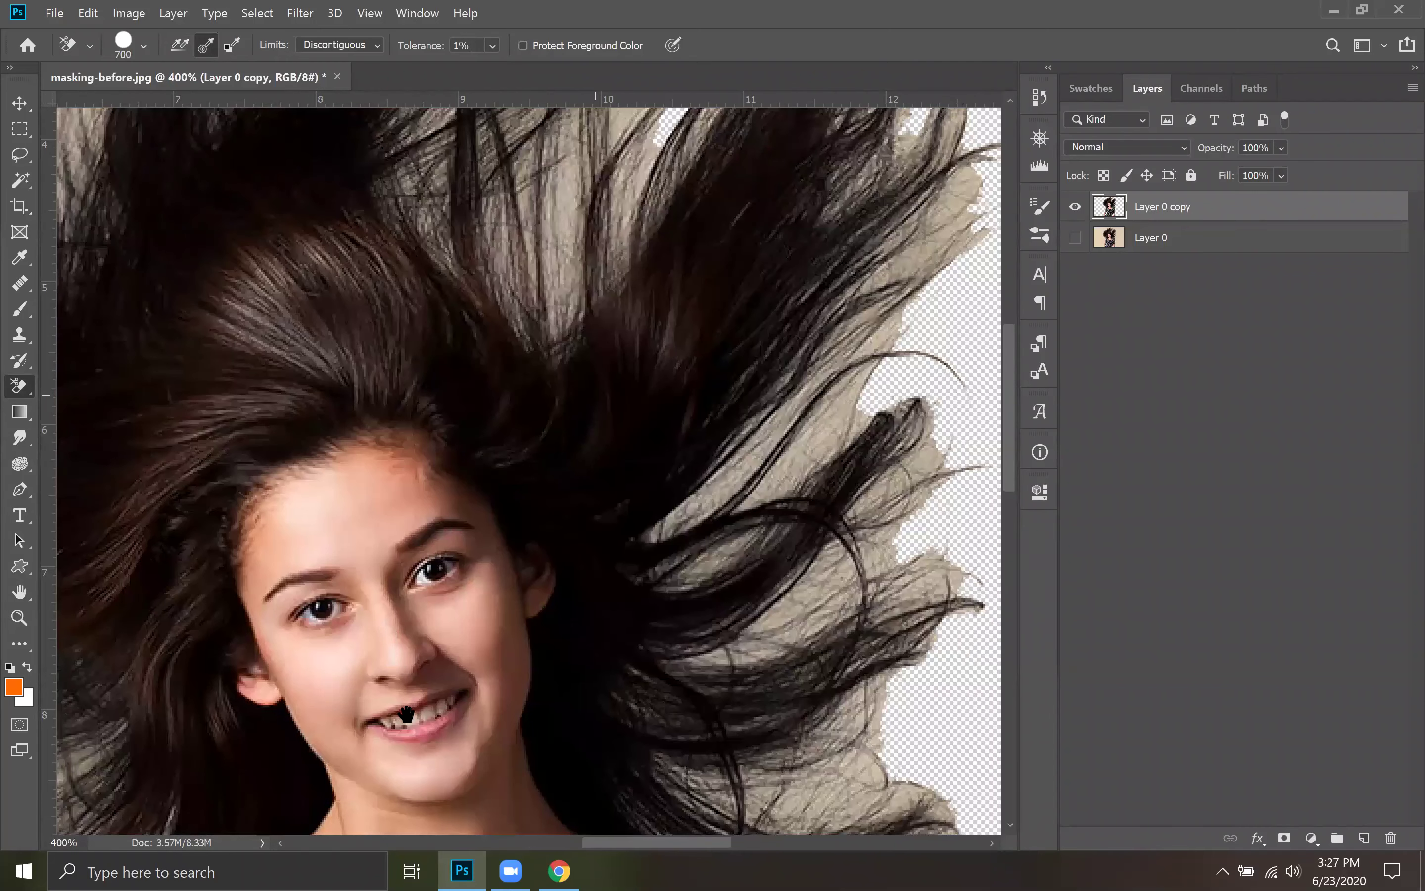
left_click_drag(623, 321, 488, 568)
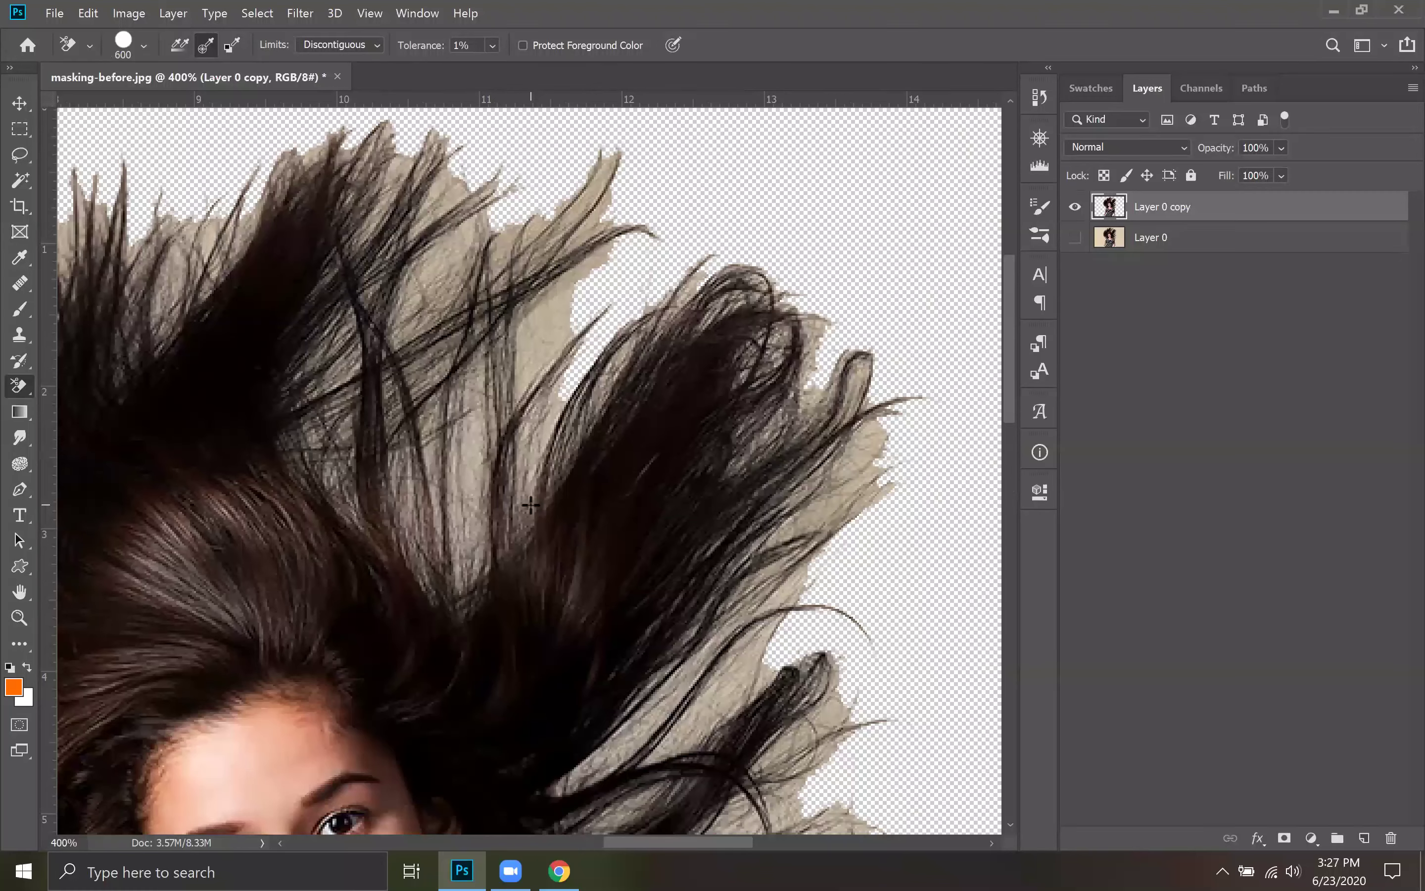
key("bracketleft")
key("bracketleft")
scroll(571, 455, "up", 1)
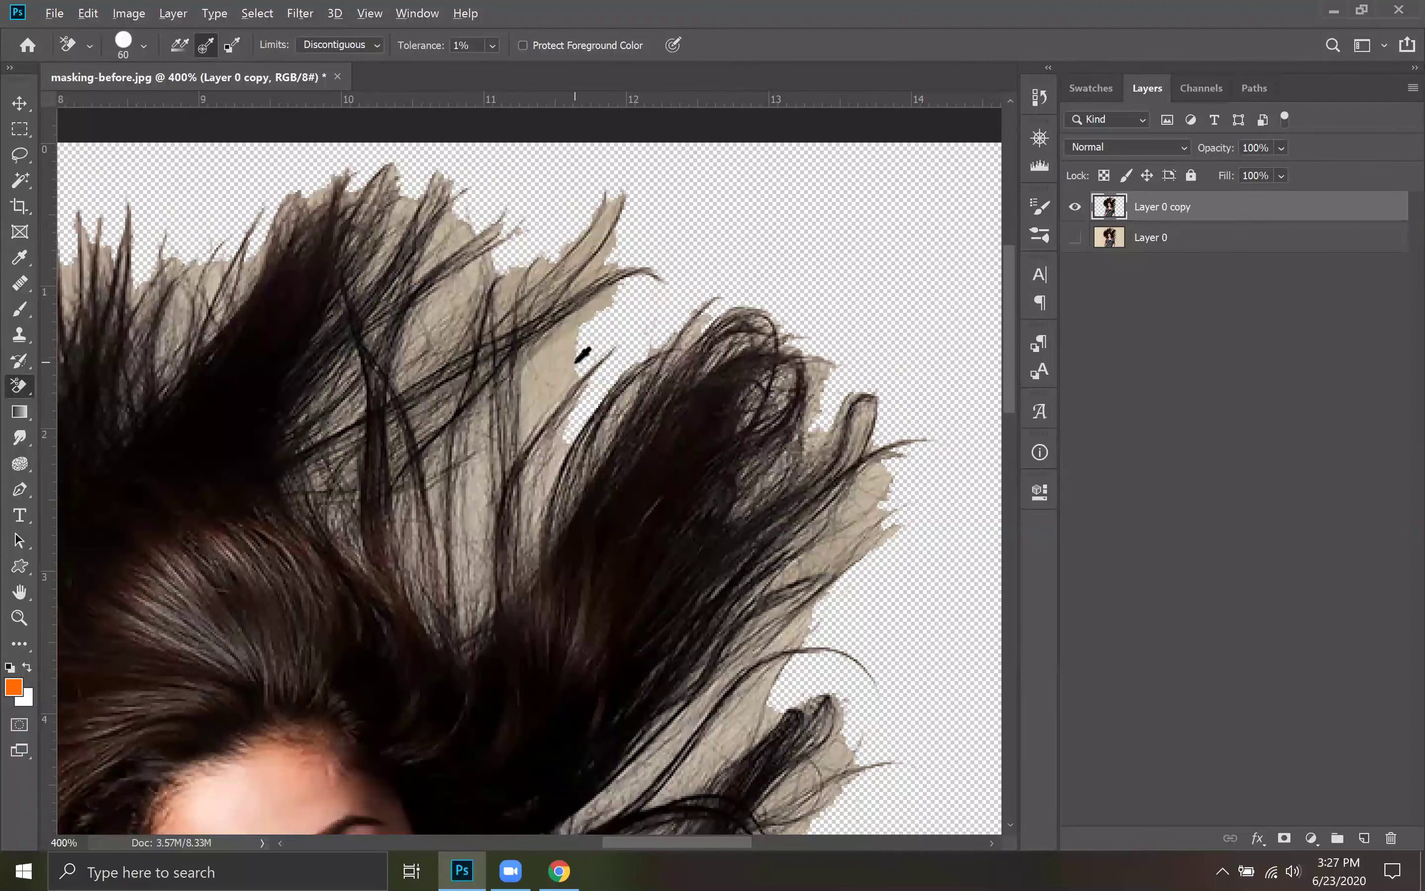
Sample the beige between the upper hair strands as the background colour
left_click(564, 353, "alt")
left_click(563, 352, "alt")
left_click(563, 352, "alt")
left_click(562, 349, "alt")
Try to erase the beige among the upper hair strands with the Background Eraser at 1% tolerance
mouse_move(528, 461)
left_mouse_down()
mouse_move(524, 384)
mouse_move(486, 519)
mouse_move(542, 453)
mouse_move(501, 457)
mouse_move(504, 361)
mouse_move(423, 353)
mouse_move(550, 202)
left_mouse_up()
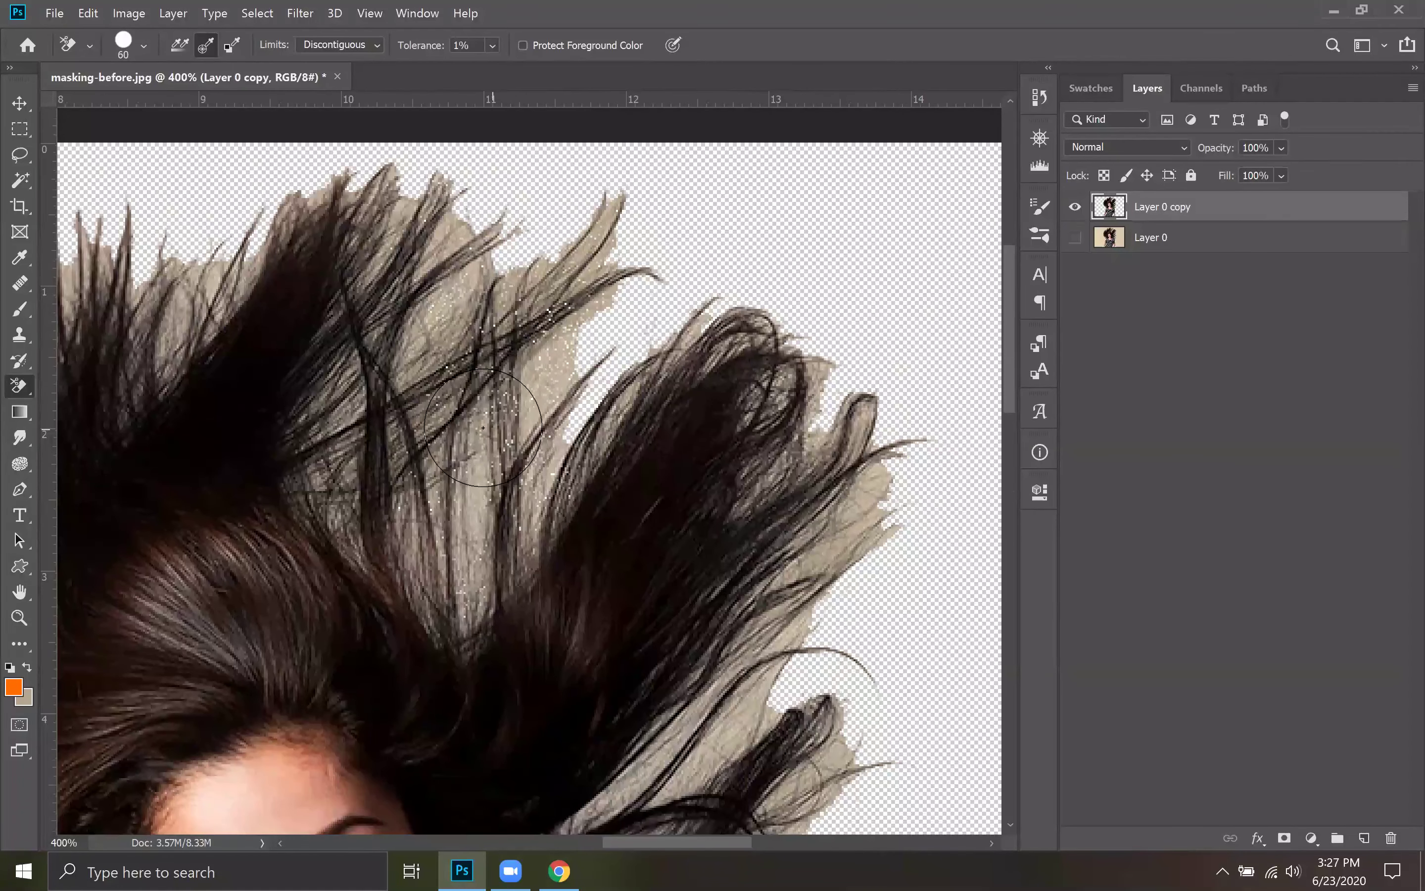
mouse_move(474, 488)
left_mouse_down()
mouse_move(530, 465)
mouse_move(500, 454)
mouse_move(501, 519)
mouse_move(459, 558)
mouse_move(353, 507)
mouse_move(312, 289)
left_mouse_up()
mouse_move(432, 295)
left_mouse_down()
mouse_move(433, 330)
mouse_move(654, 318)
mouse_move(432, 316)
left_mouse_up()
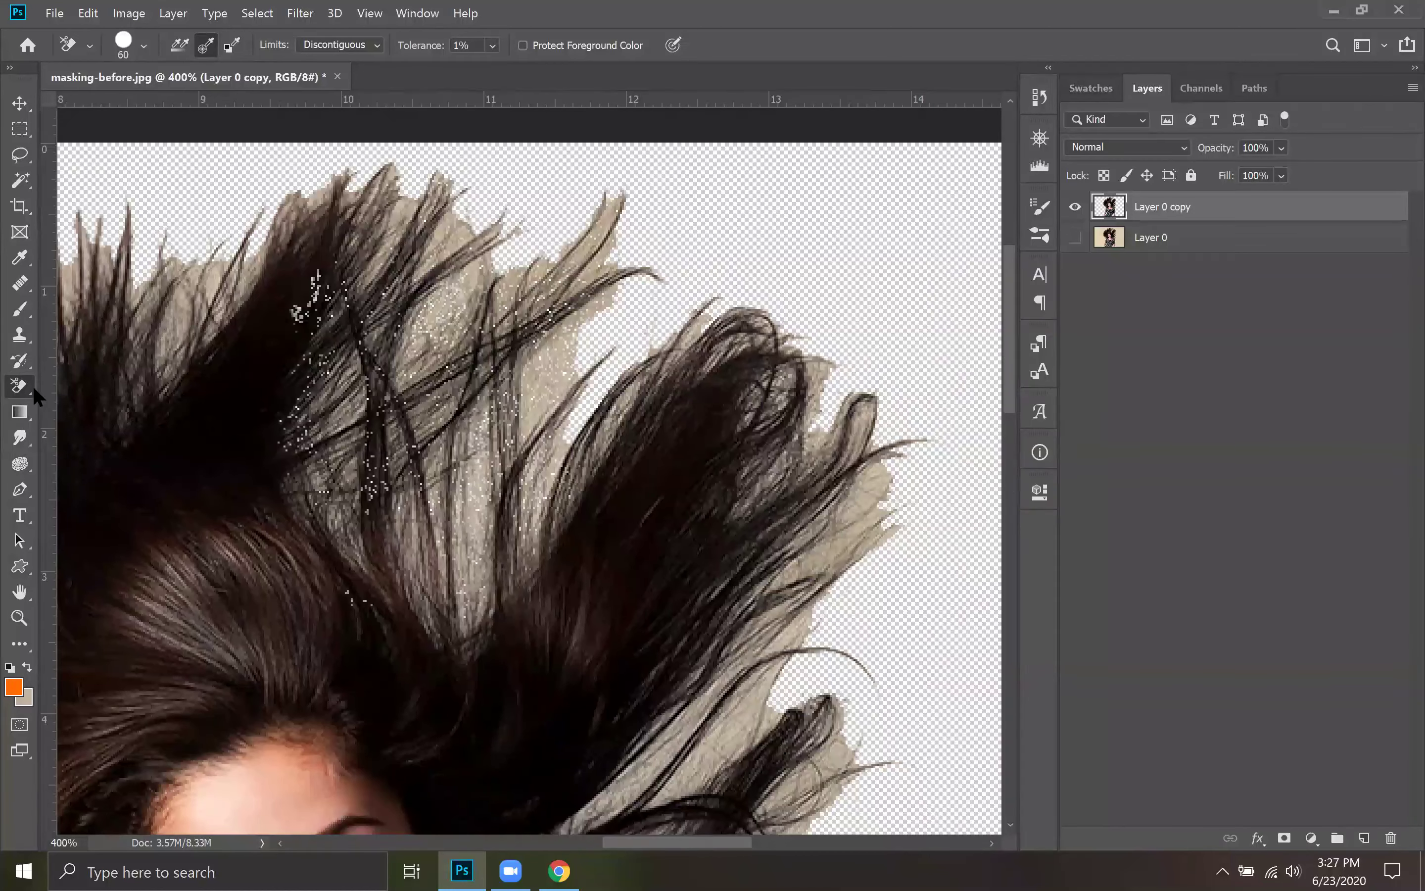
Undo the trial eraser strokes, and set the Background Eraser to Background Swatch sampling with 27% tolerance
right_click(19, 386)
key("Escape")
left_click(230, 47)
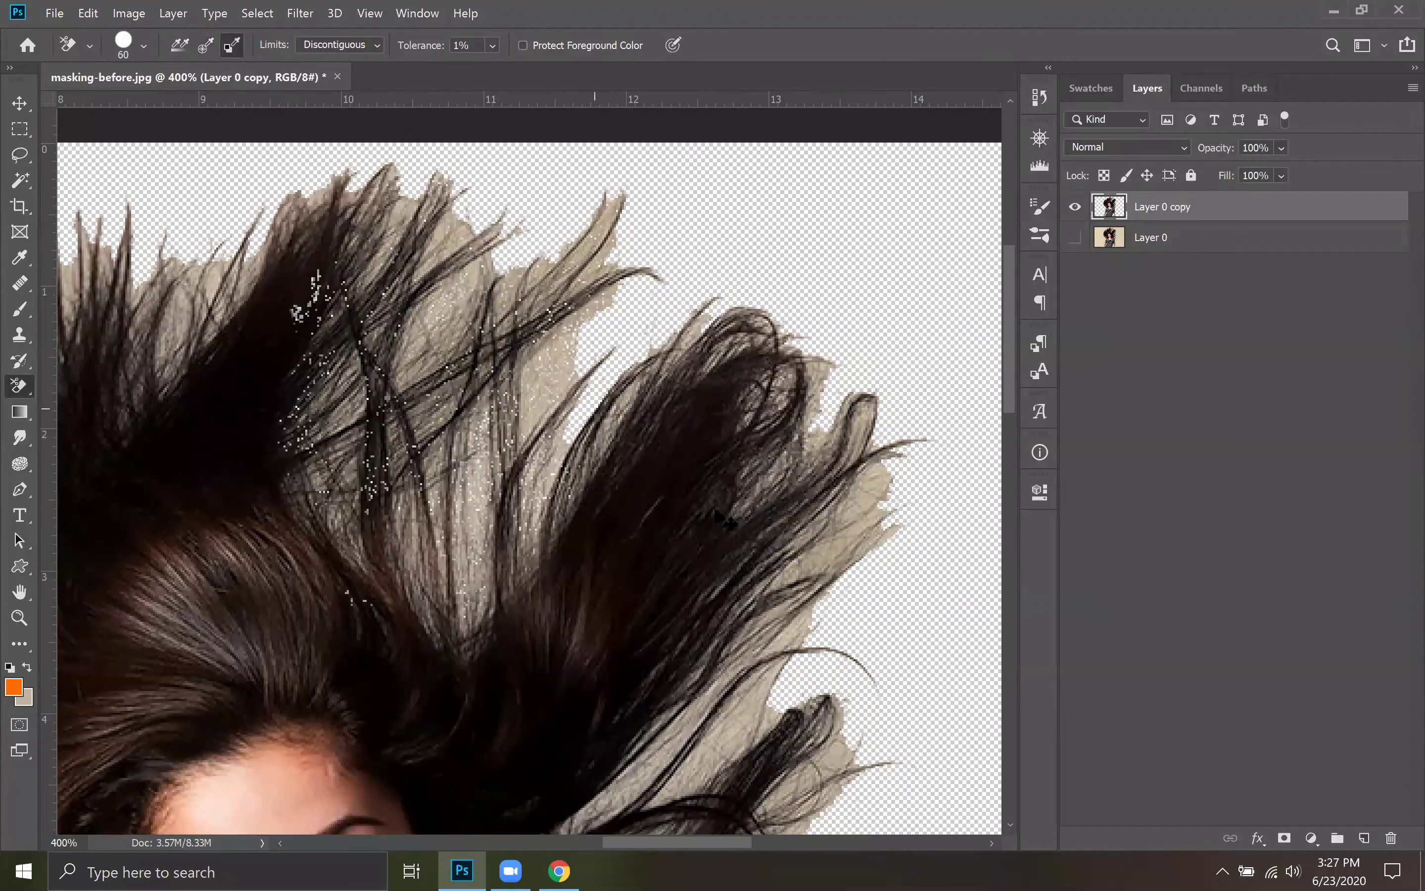
key("ctrl+z")
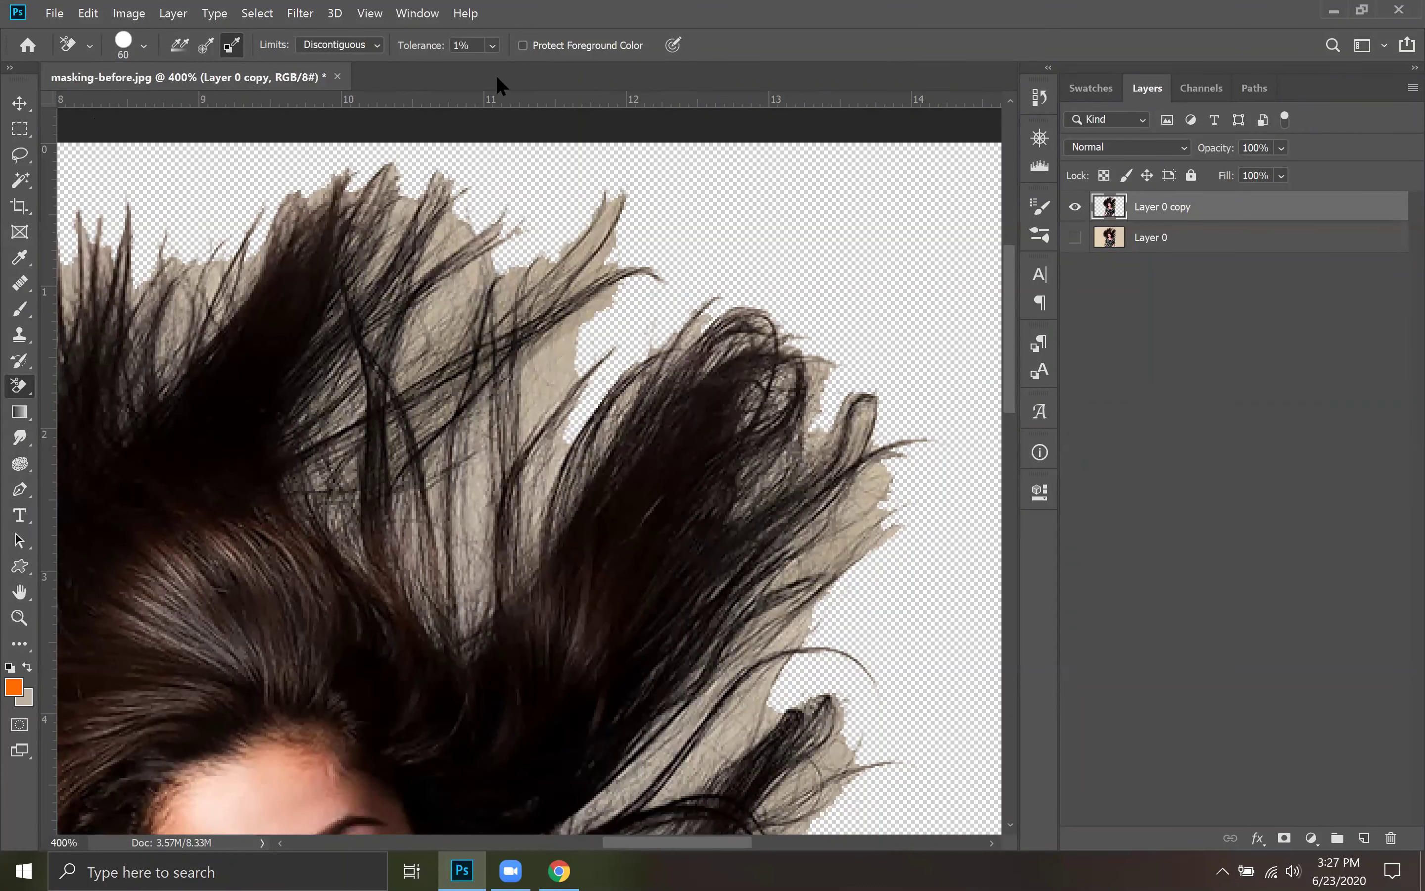
left_click(492, 46)
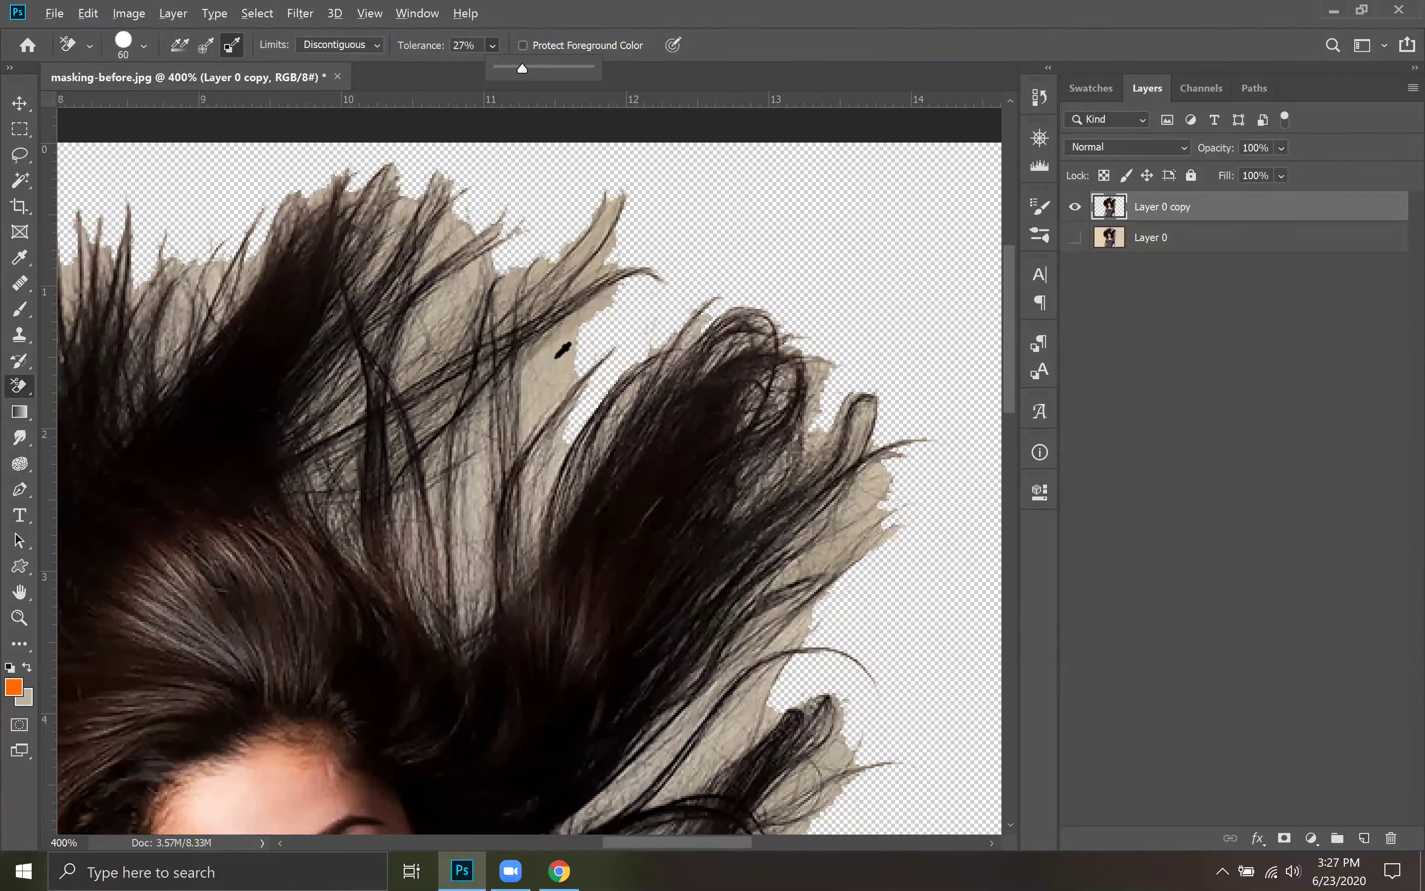
Erase the beige between the strands along the top of the woman's hair with the Background Eraser
mouse_move(570, 348)
left_mouse_down()
mouse_move(543, 423)
mouse_move(559, 395)
mouse_move(469, 553)
mouse_move(459, 400)
mouse_move(336, 552)
mouse_move(404, 403)
mouse_move(353, 471)
mouse_move(600, 241)
mouse_move(508, 381)
mouse_move(414, 315)
mouse_move(415, 259)
left_mouse_up()
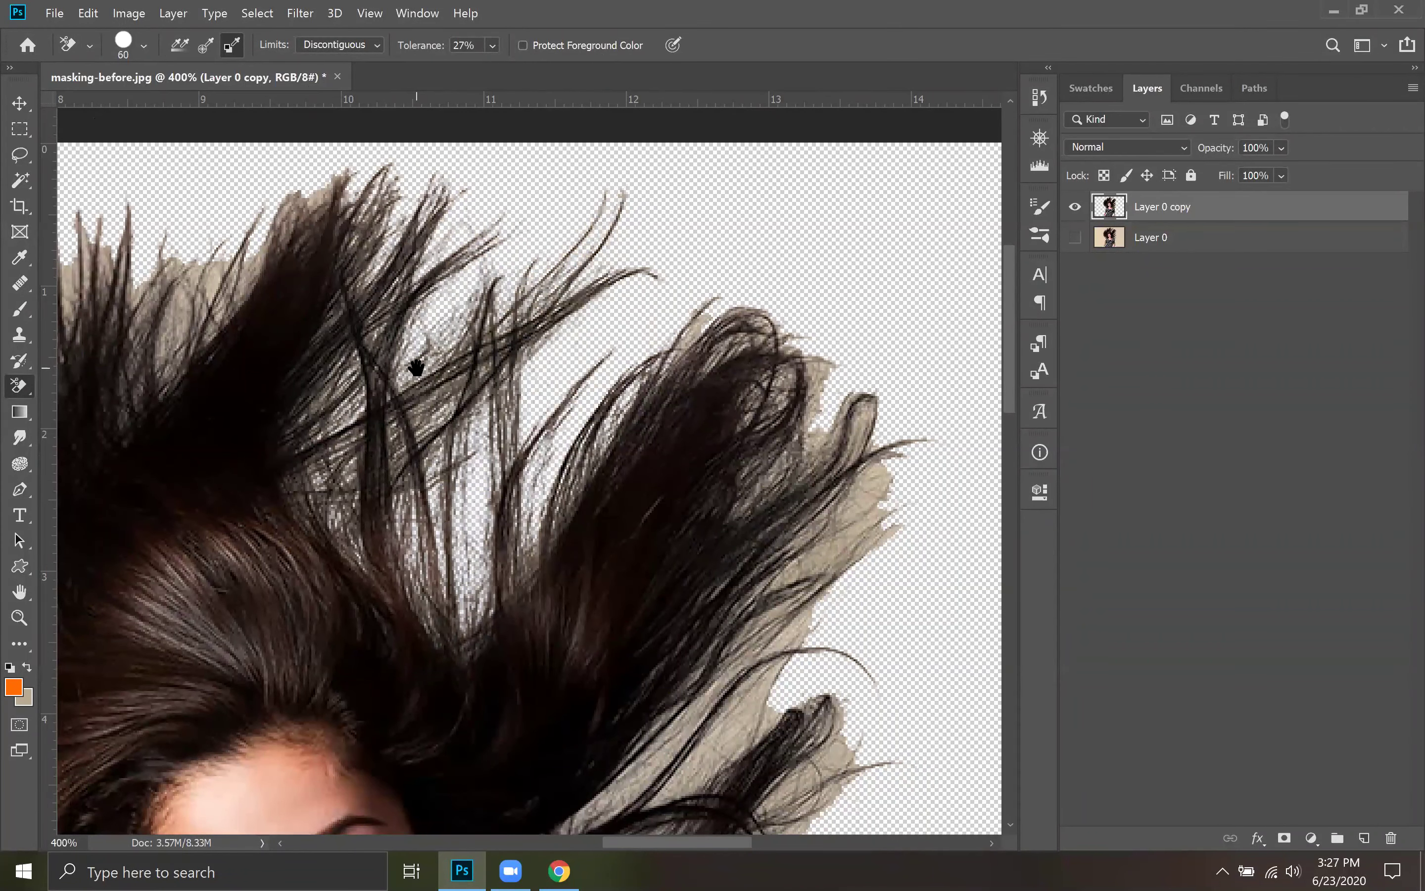
left_click_drag(415, 366, 629, 366)
left_click_drag(723, 387, 1028, 430)
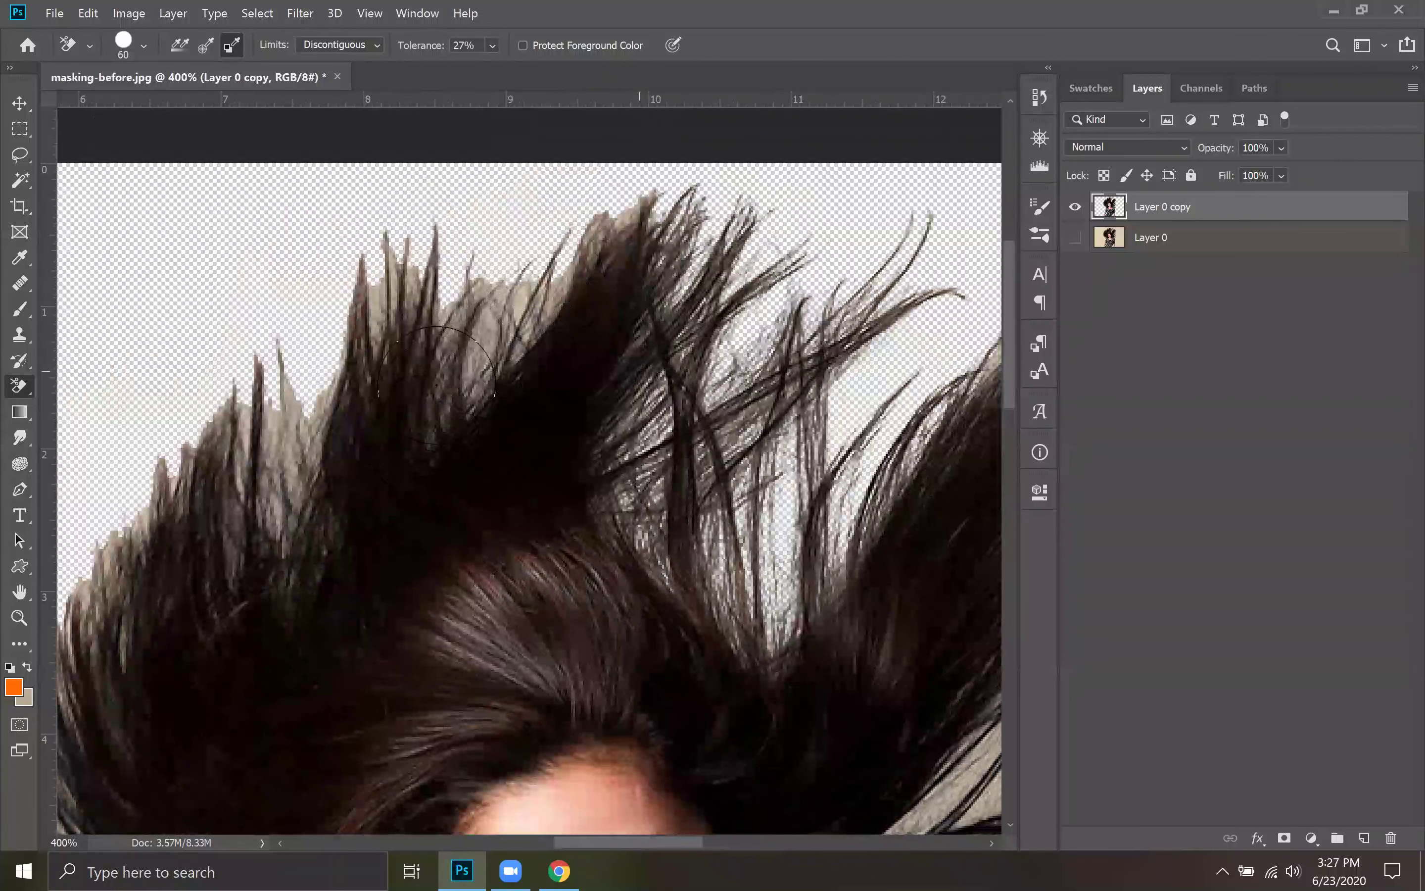
mouse_move(287, 312)
left_mouse_down()
mouse_move(407, 305)
mouse_move(388, 437)
mouse_move(408, 334)
mouse_move(301, 452)
mouse_move(269, 461)
mouse_move(186, 595)
mouse_move(270, 407)
mouse_move(292, 530)
left_mouse_up()
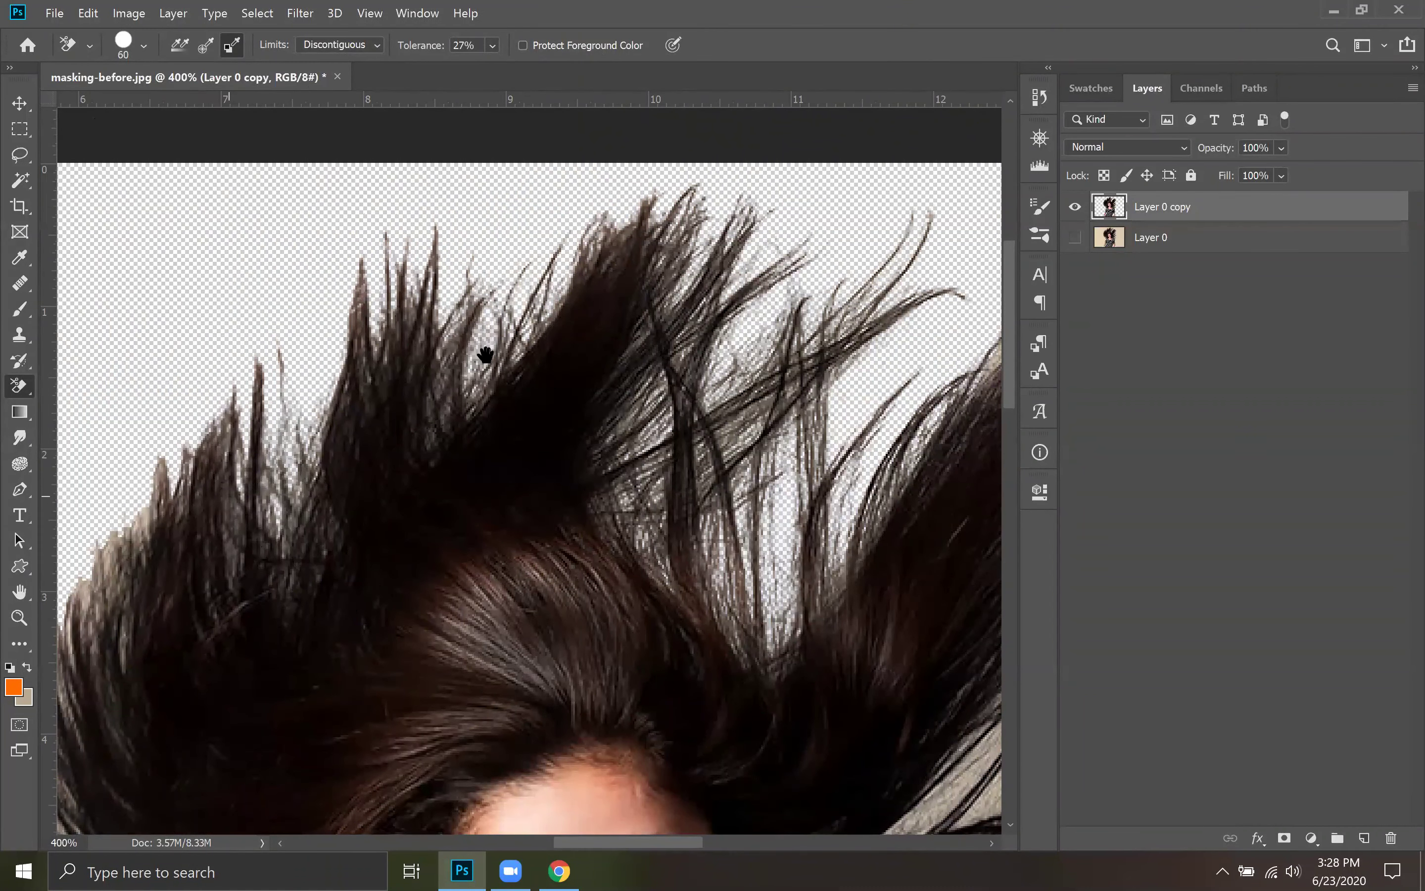
Erase the remaining beige from the hair on both sides of the woman's head with the Background Eraser
left_click_drag(328, 387, 573, 118)
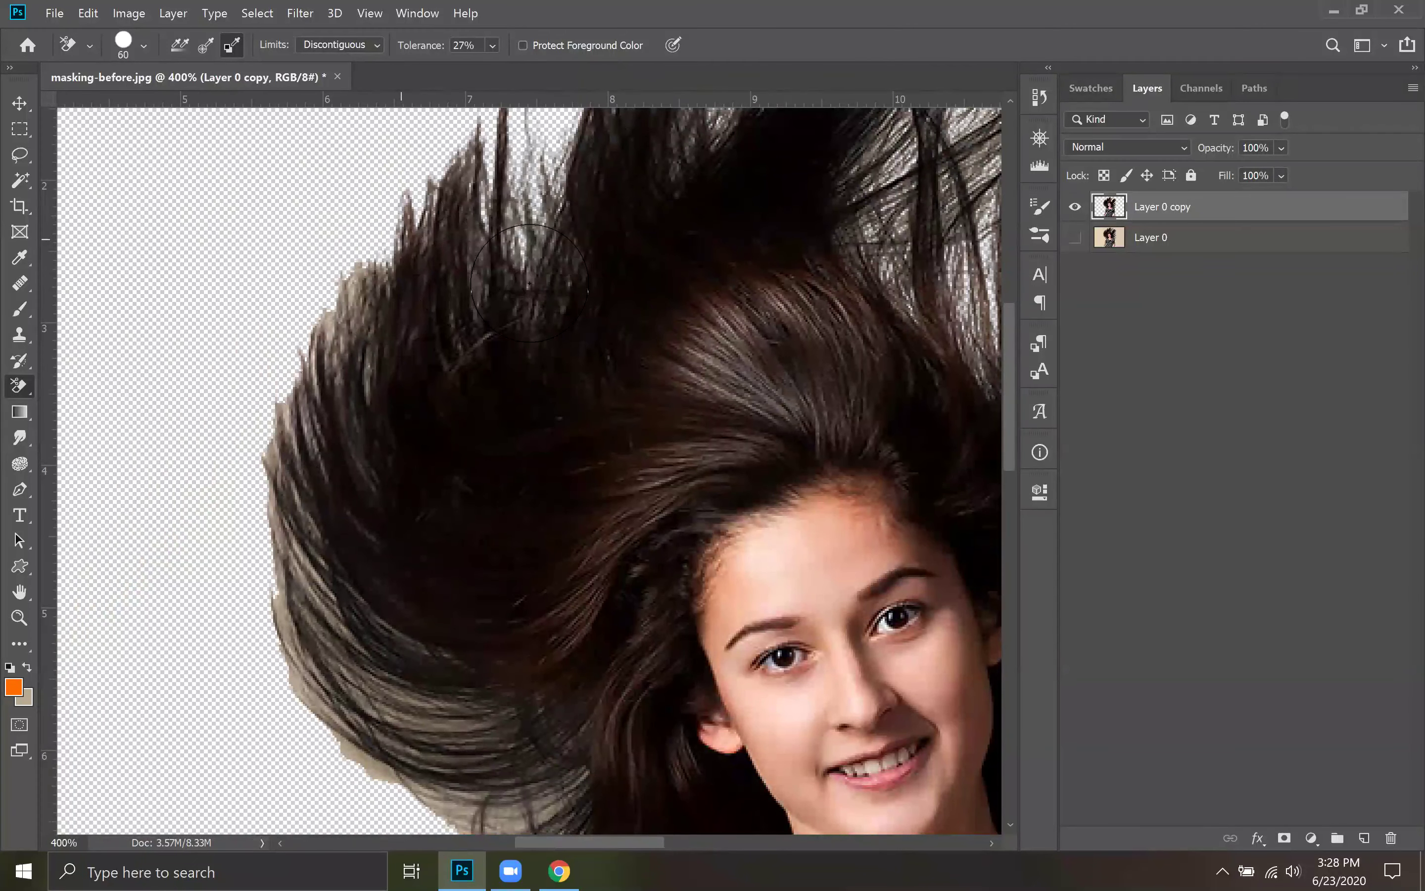
left_click_drag(285, 365, 397, 248)
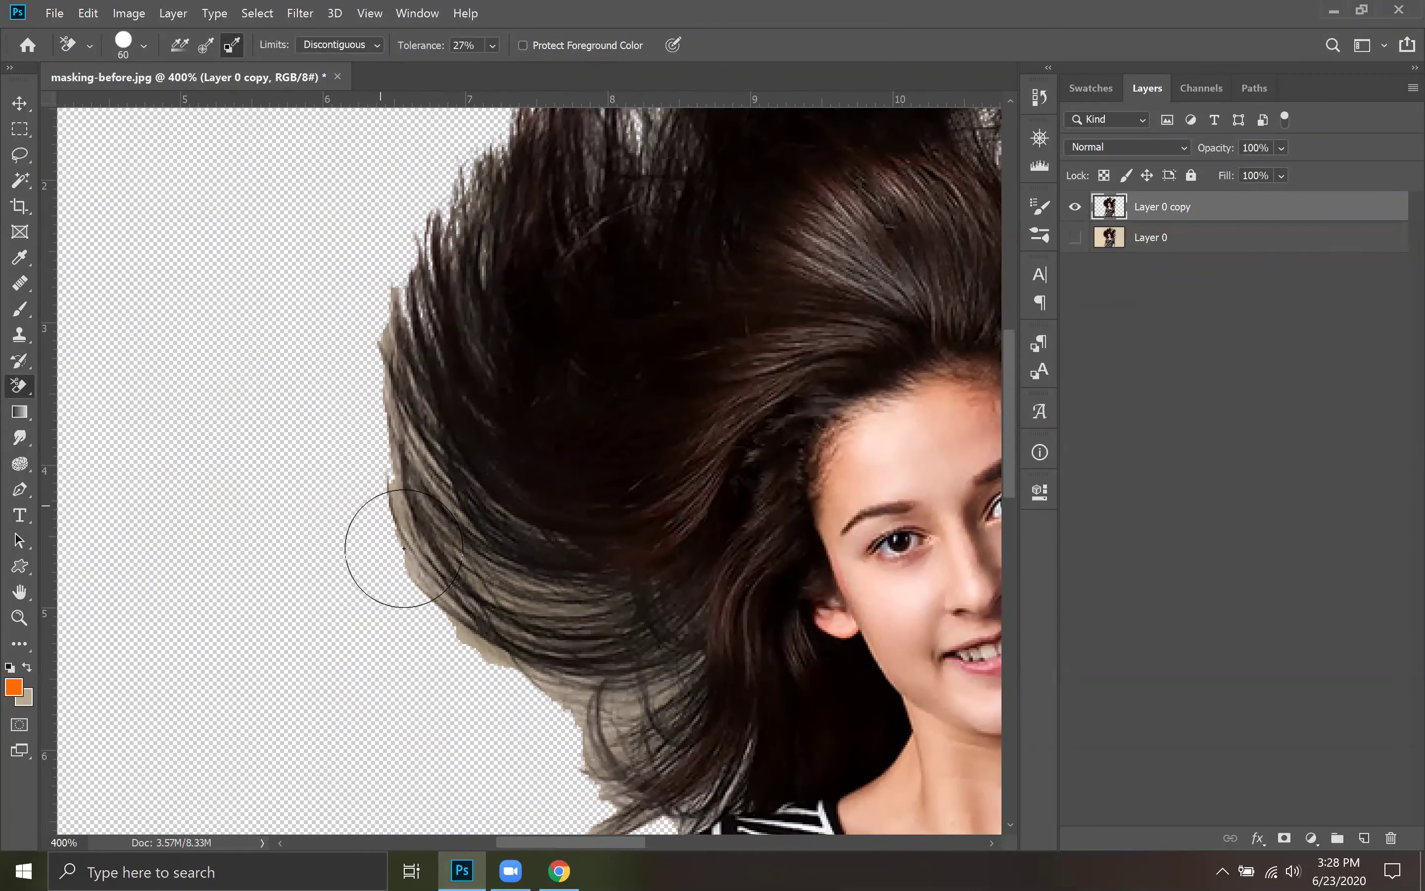
left_click_drag(519, 693, 388, 534)
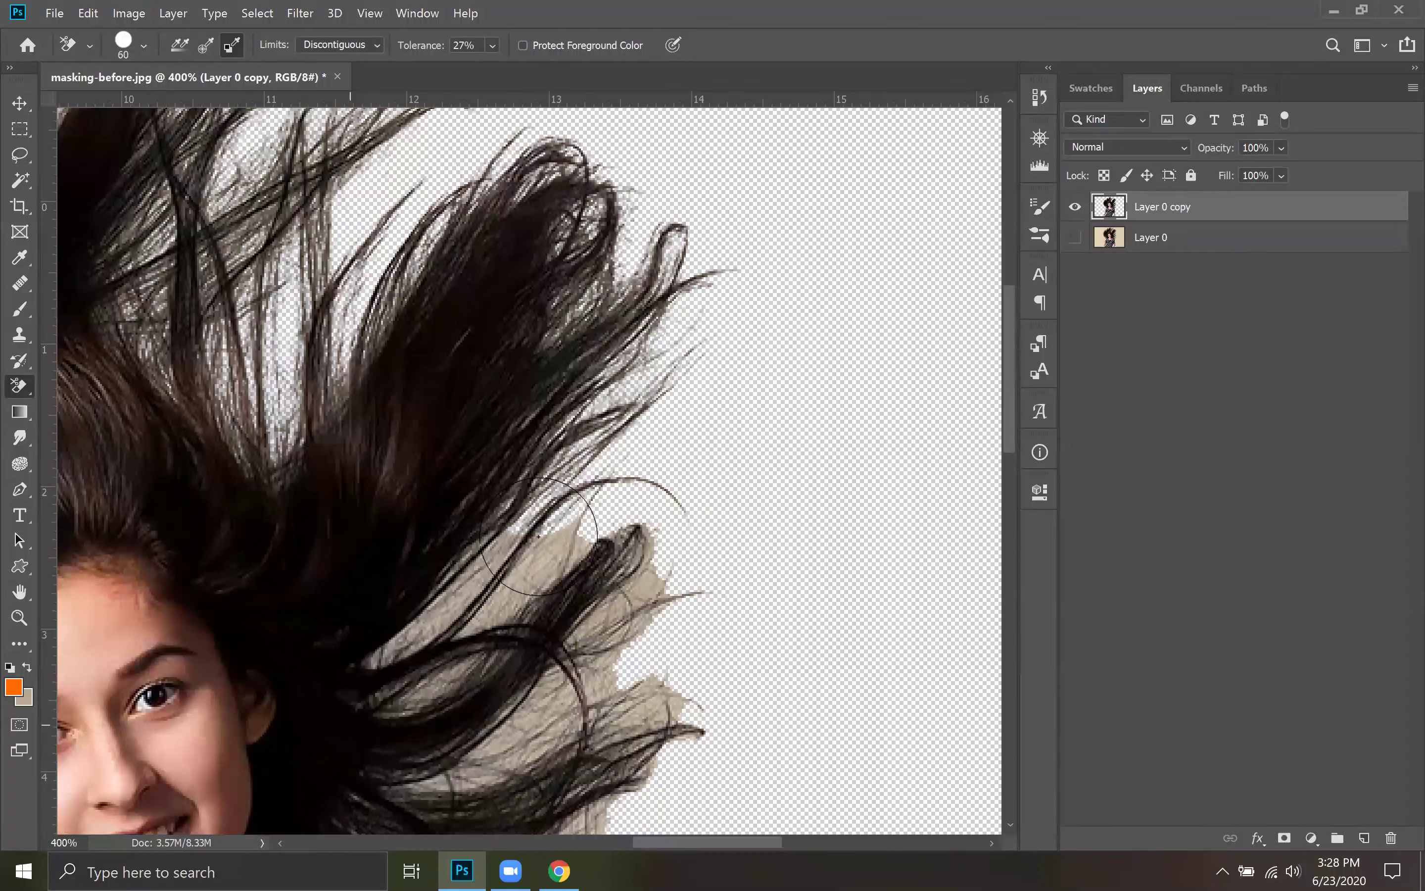
left_click(539, 536)
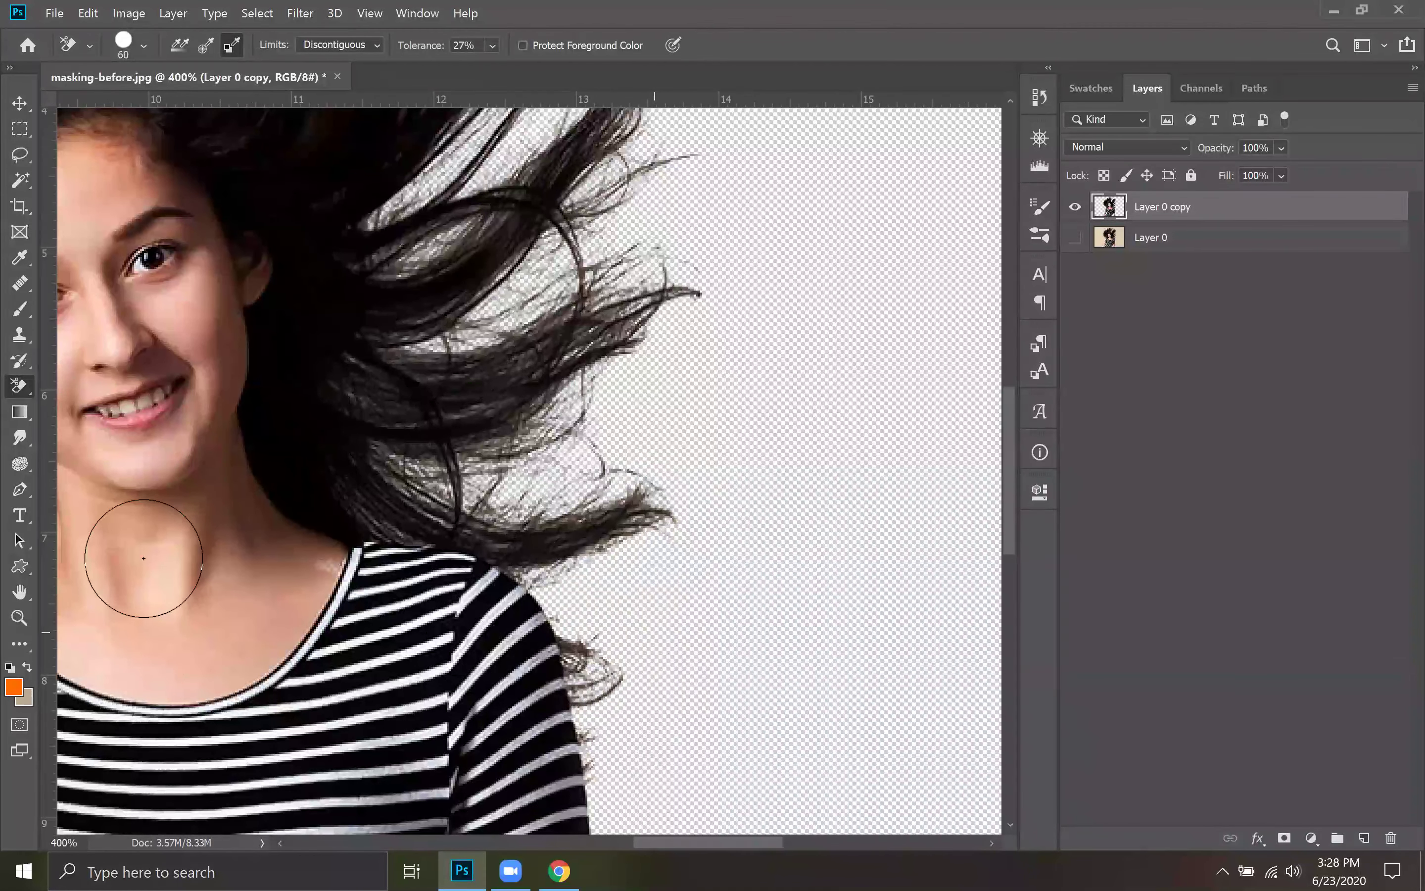
Try the Background Eraser on the skin of the woman's neck and upper chest
left_click_drag(267, 604, 254, 493)
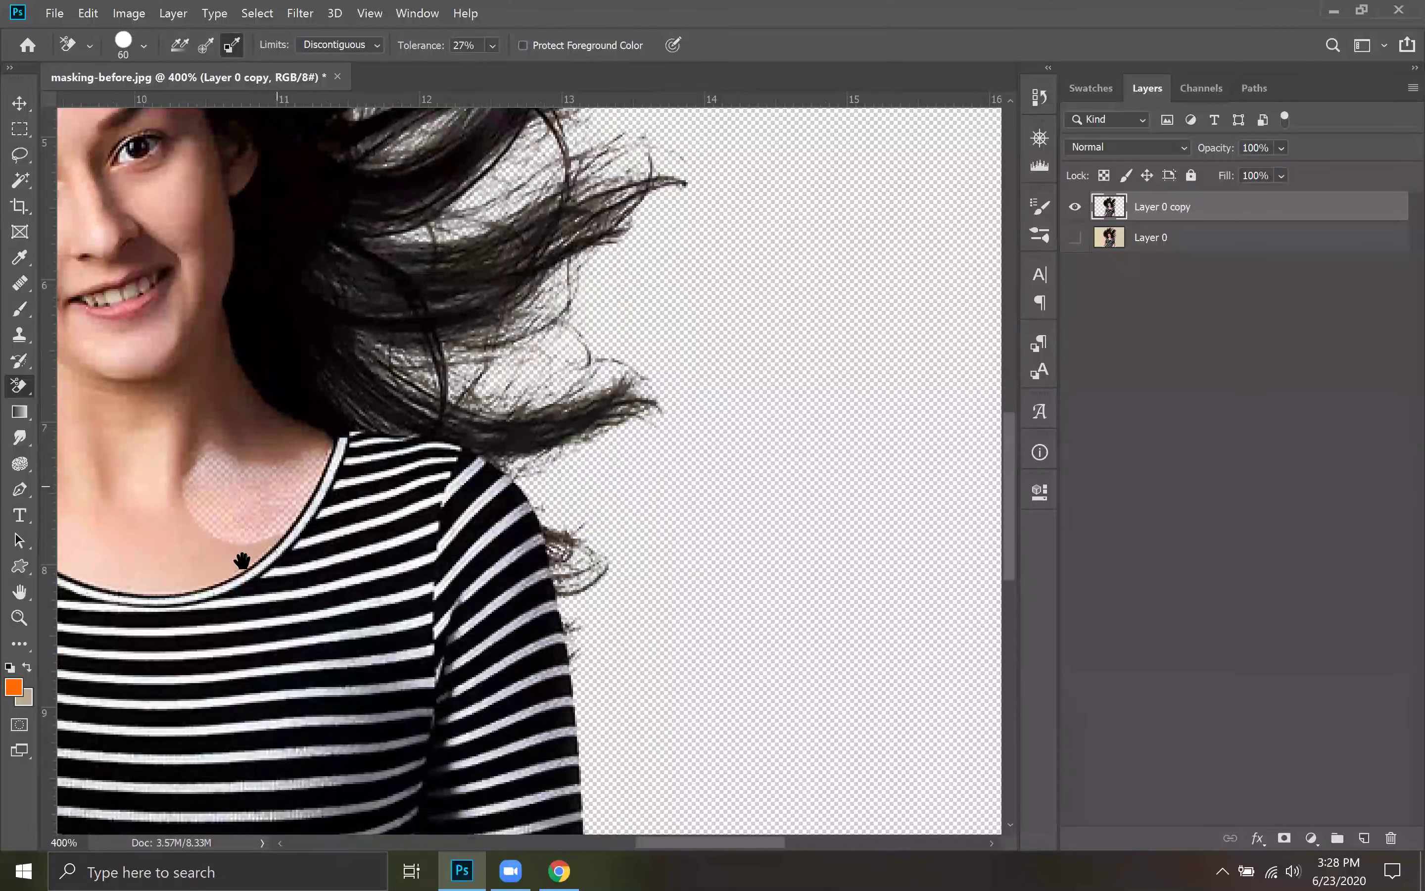
left_click_drag(84, 464, 293, 364)
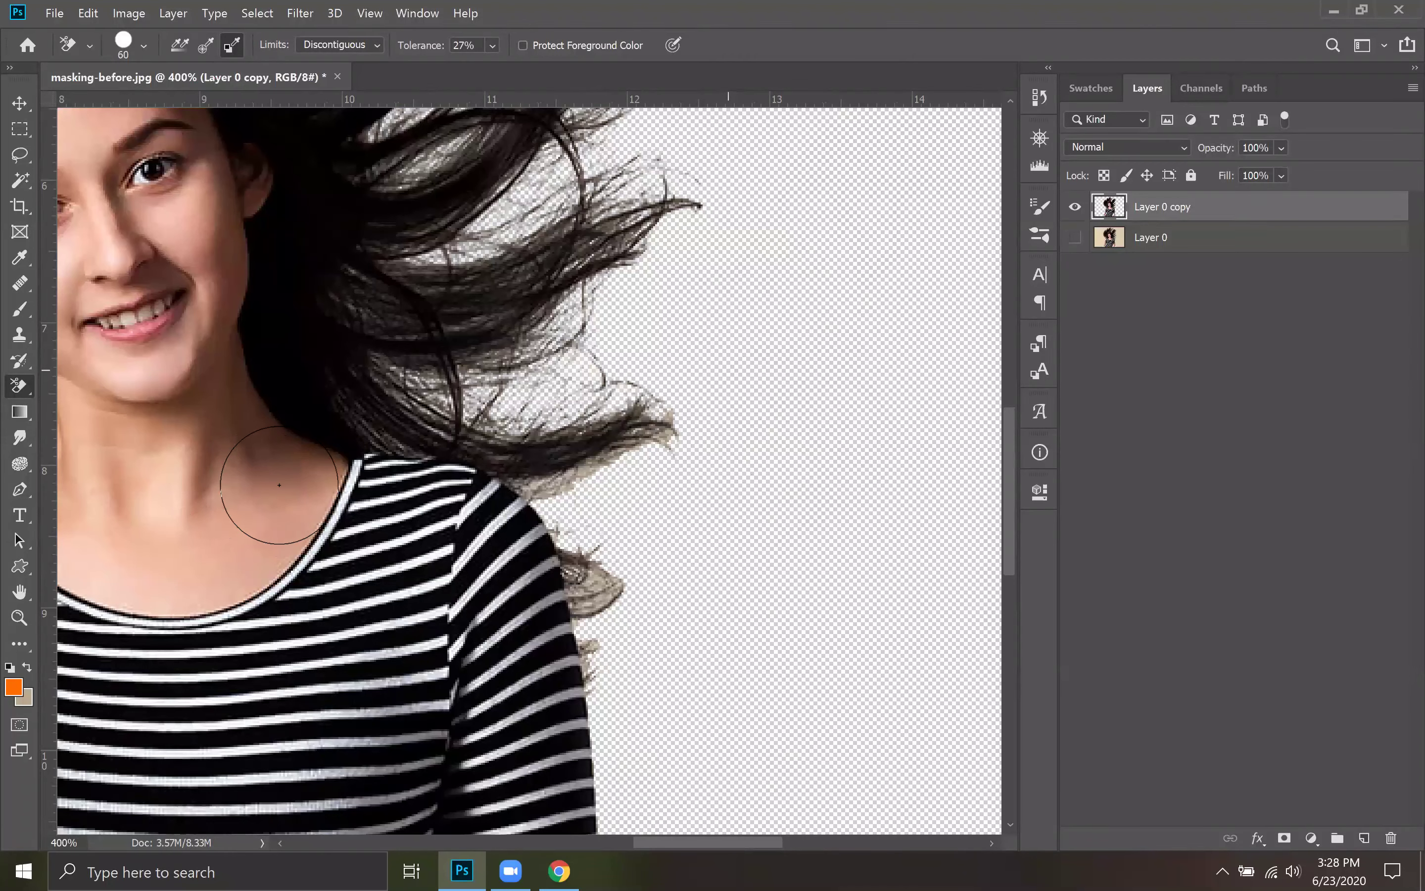
Erase the leftover beige around the loose hair ends beside the woman's shoulder and striped sleeve
mouse_move(651, 477)
left_mouse_down()
mouse_move(641, 557)
mouse_move(631, 416)
mouse_move(504, 281)
left_mouse_up()
left_click_drag(532, 587, 531, 519)
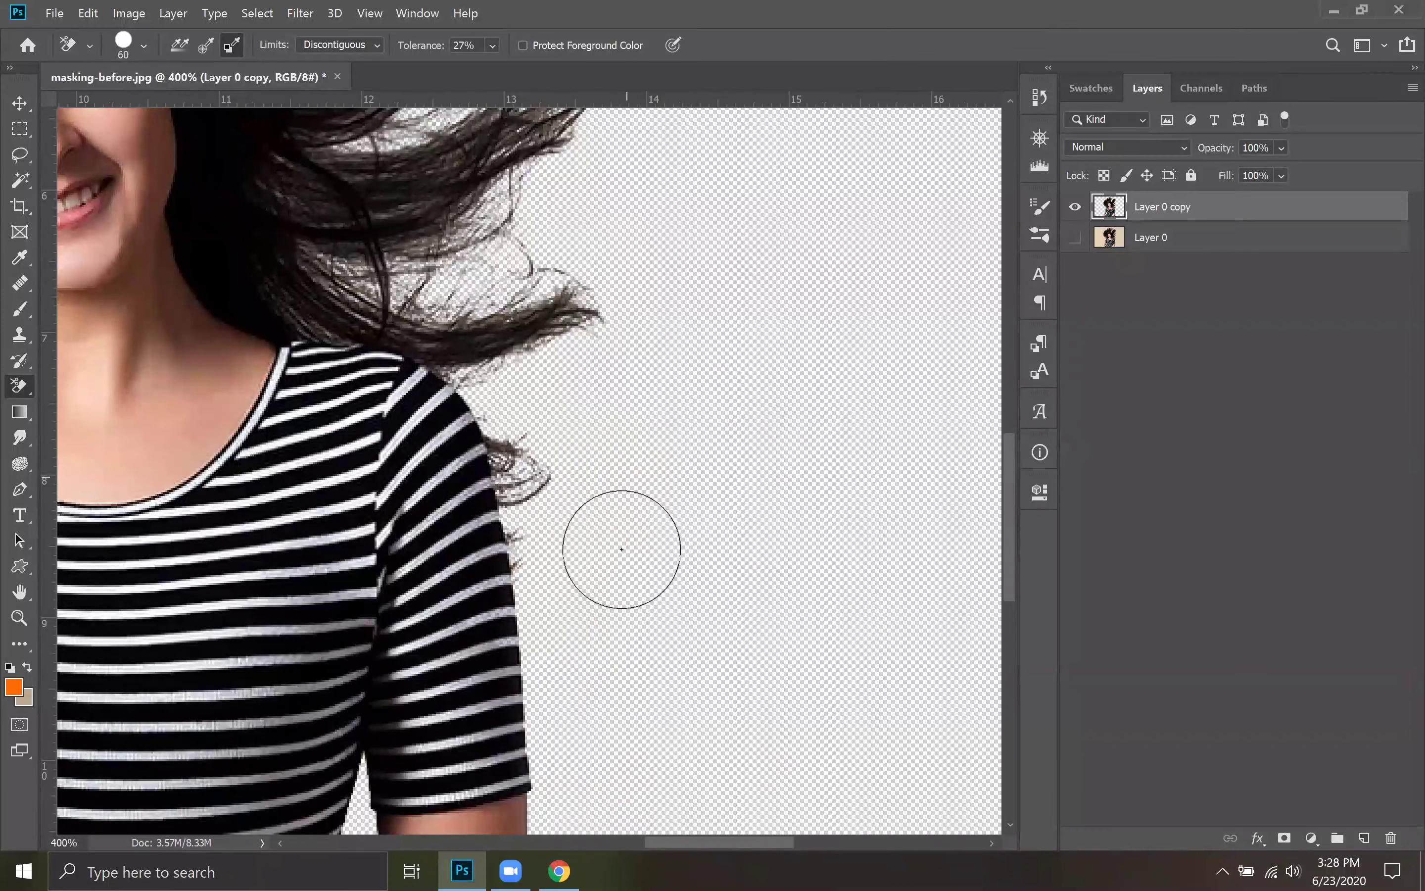
mouse_move(525, 604)
left_mouse_down()
mouse_move(500, 610)
mouse_move(540, 573)
mouse_move(512, 480)
left_mouse_up()
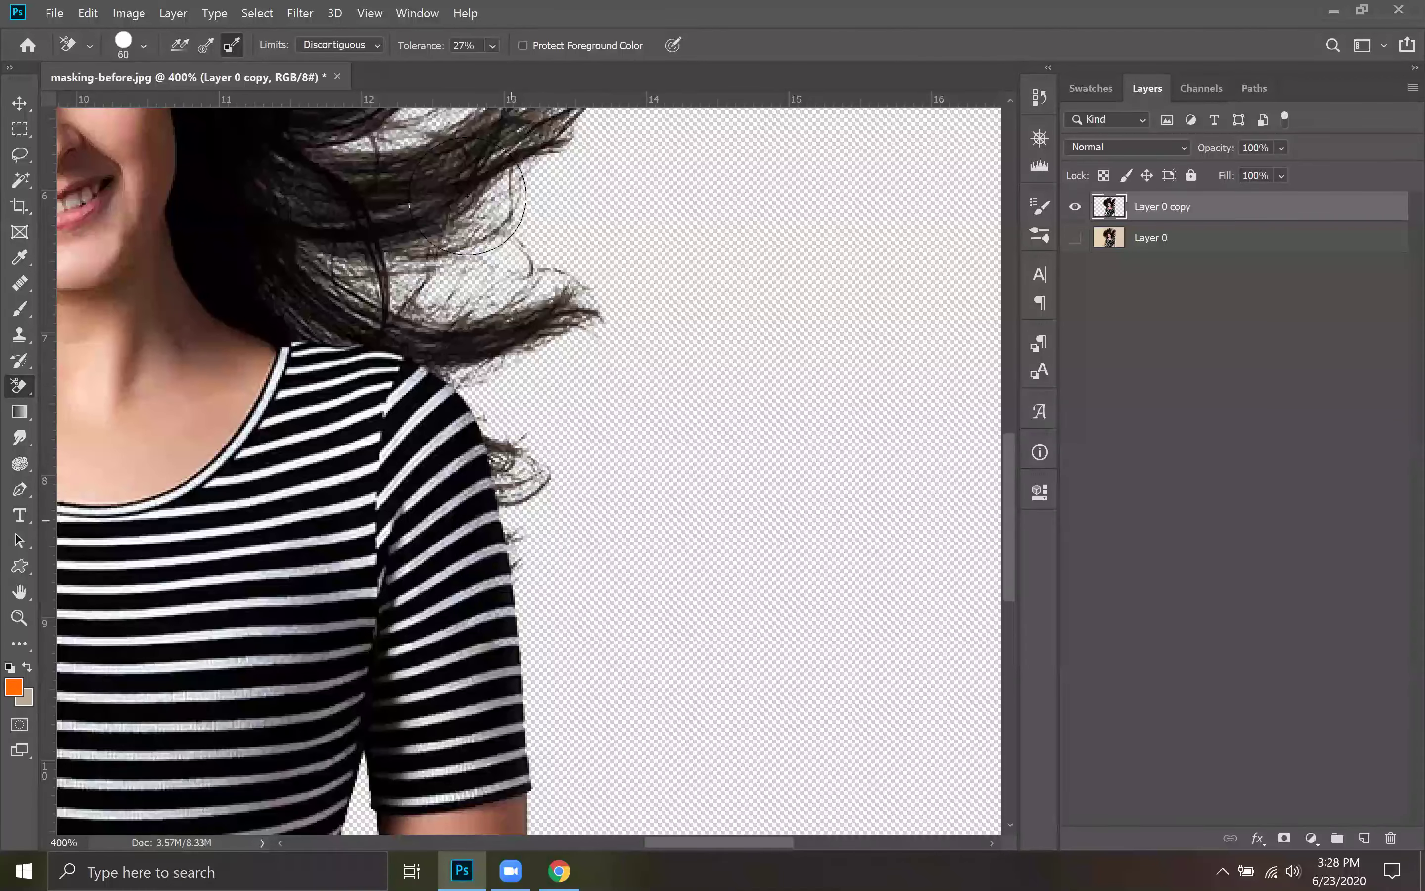
Inspect the cut-out hair edges around the woman's head and shoulder for leftover background color
left_click(493, 44)
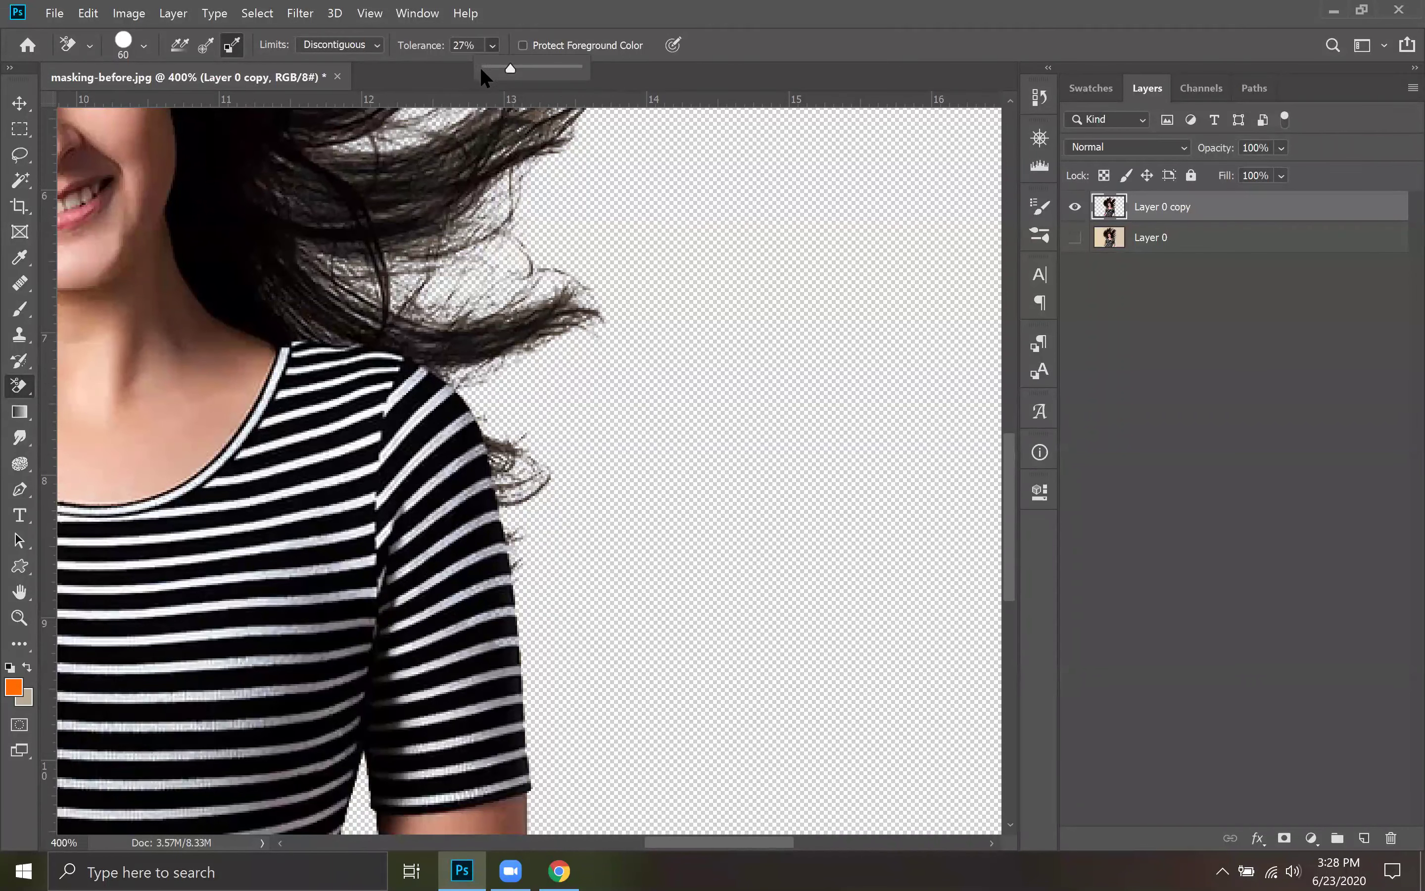
left_click_drag(540, 375, 685, 605)
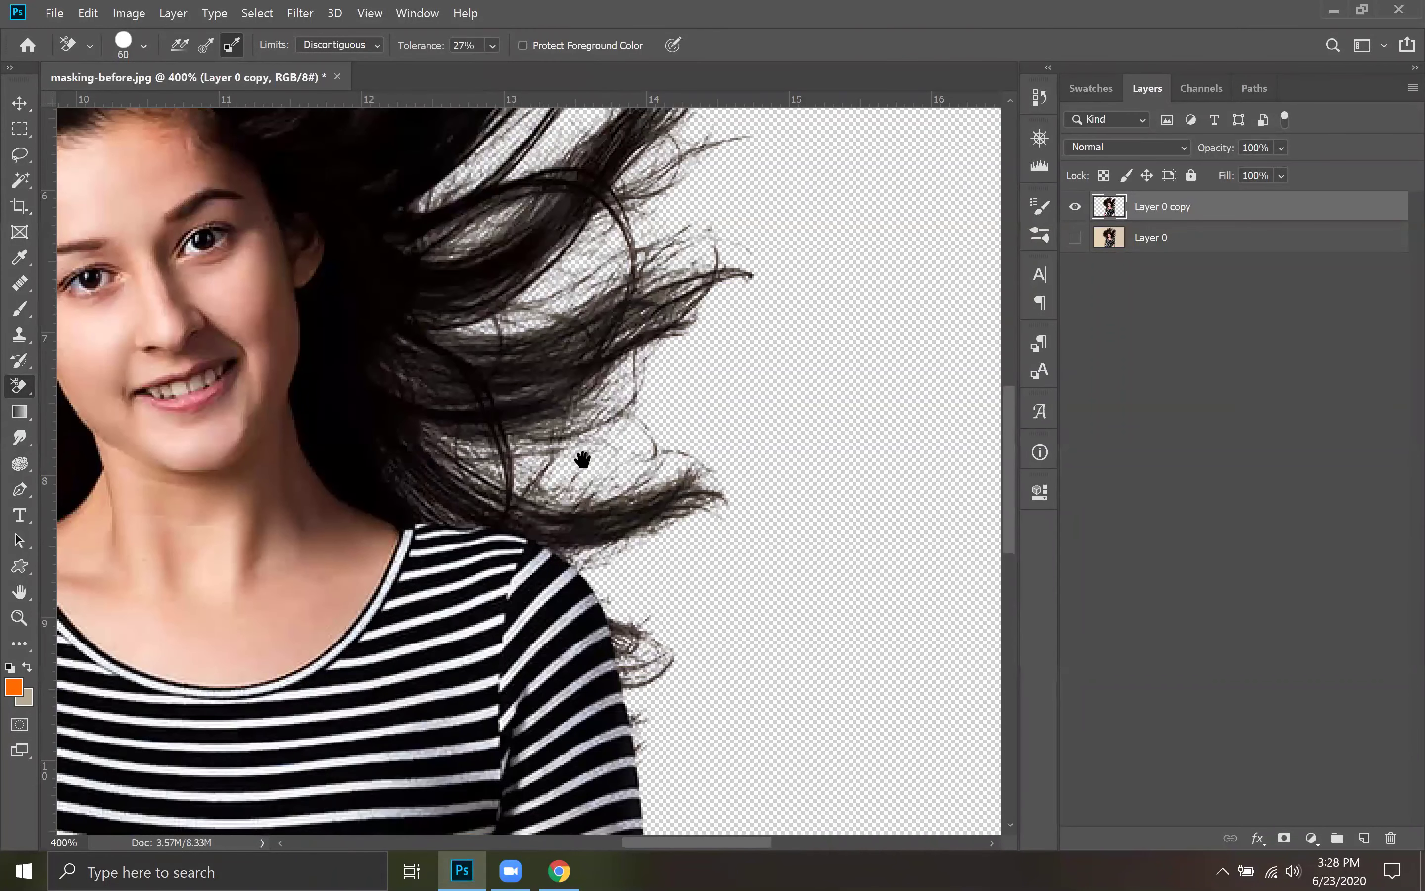
scroll(456, 442, "down", 10)
scroll(456, 442, "right", 6)
scroll(518, 646, "up", 6)
scroll(518, 646, "left", 4)
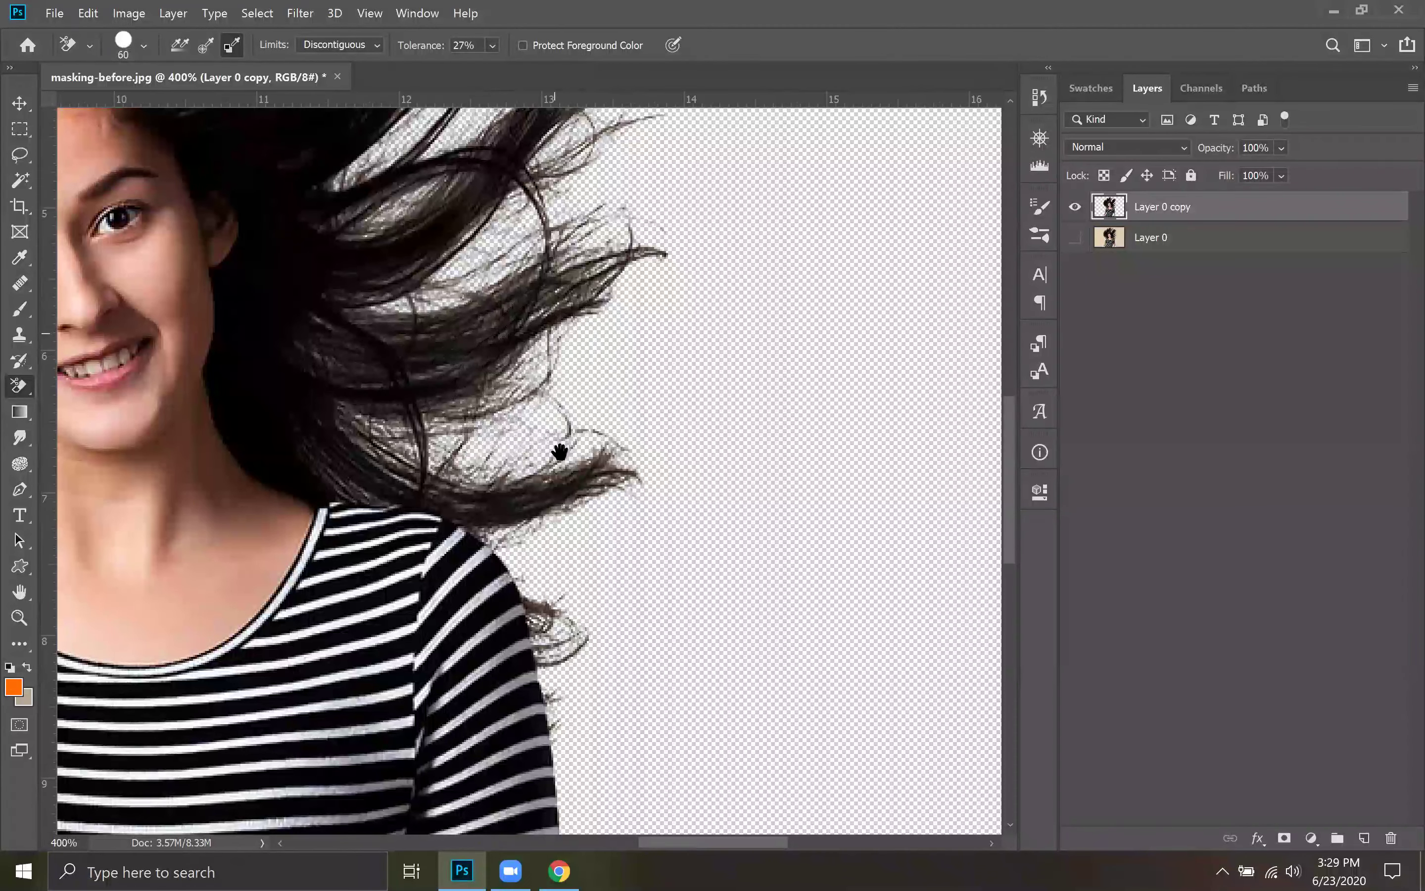
left_click_drag(613, 322, 632, 494)
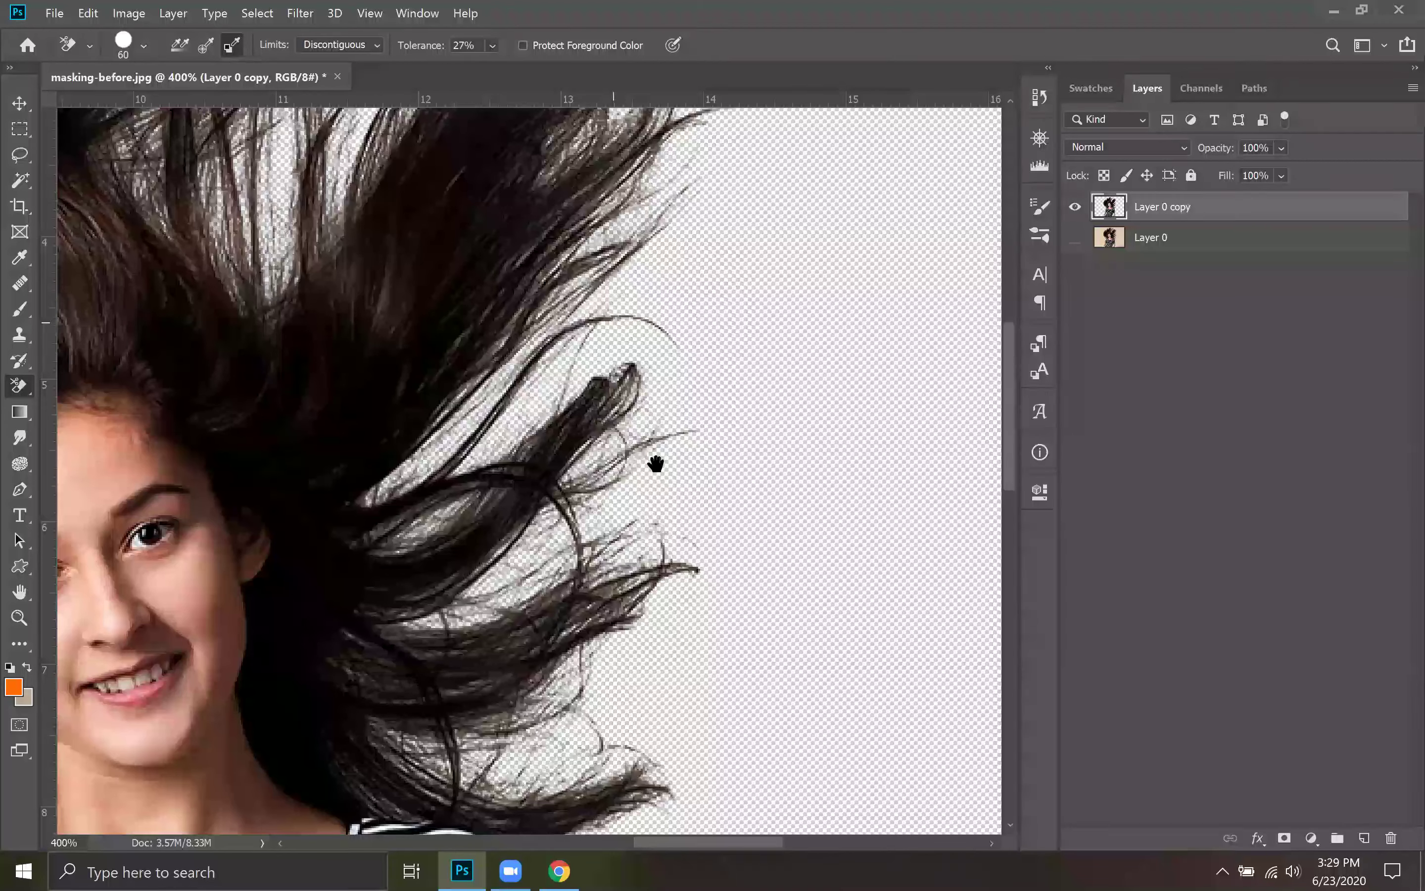
left_click_drag(512, 328, 495, 513)
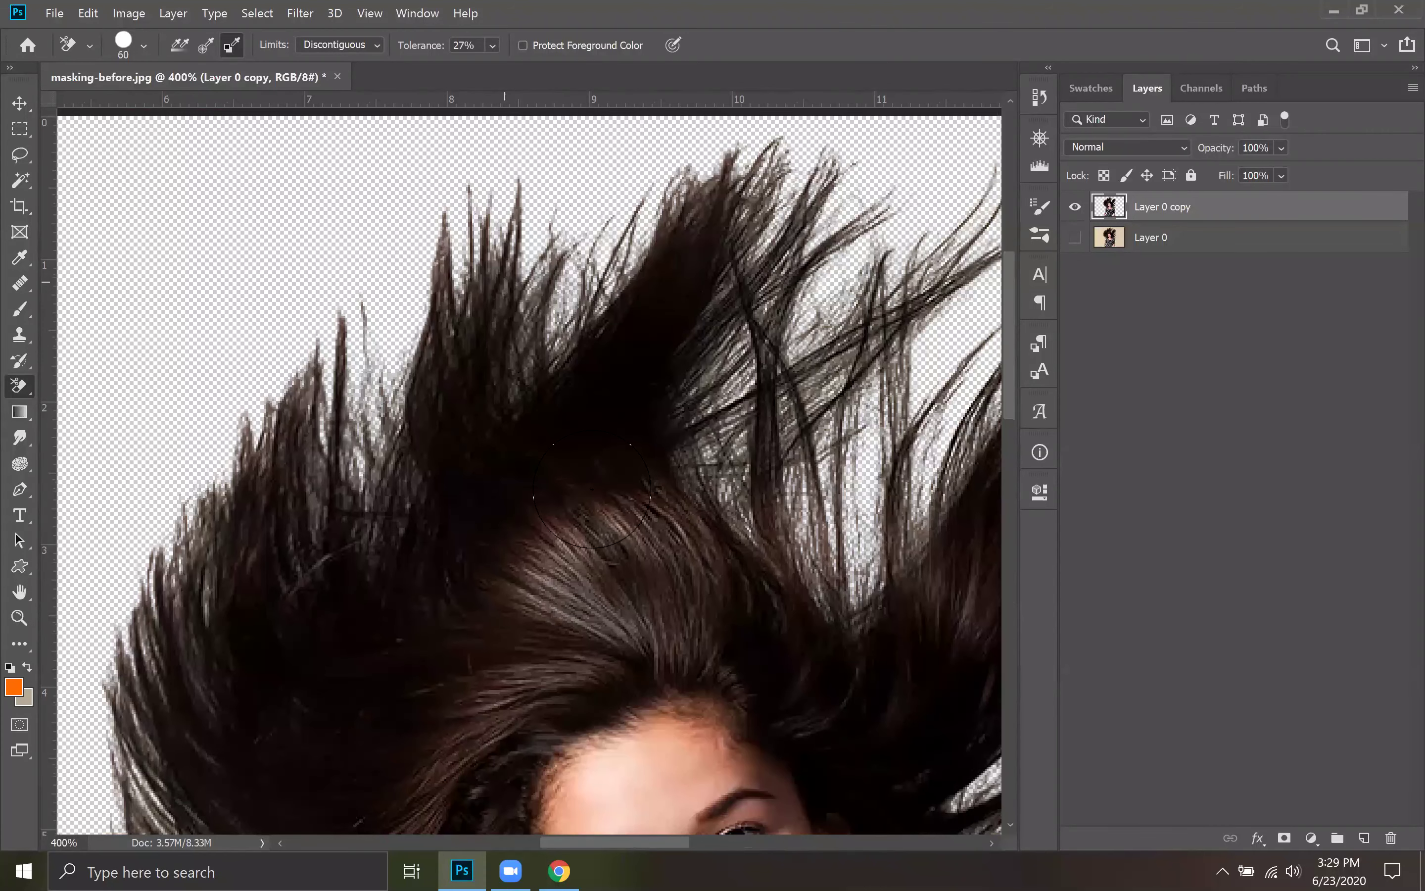
left_click_drag(573, 526, 497, 752)
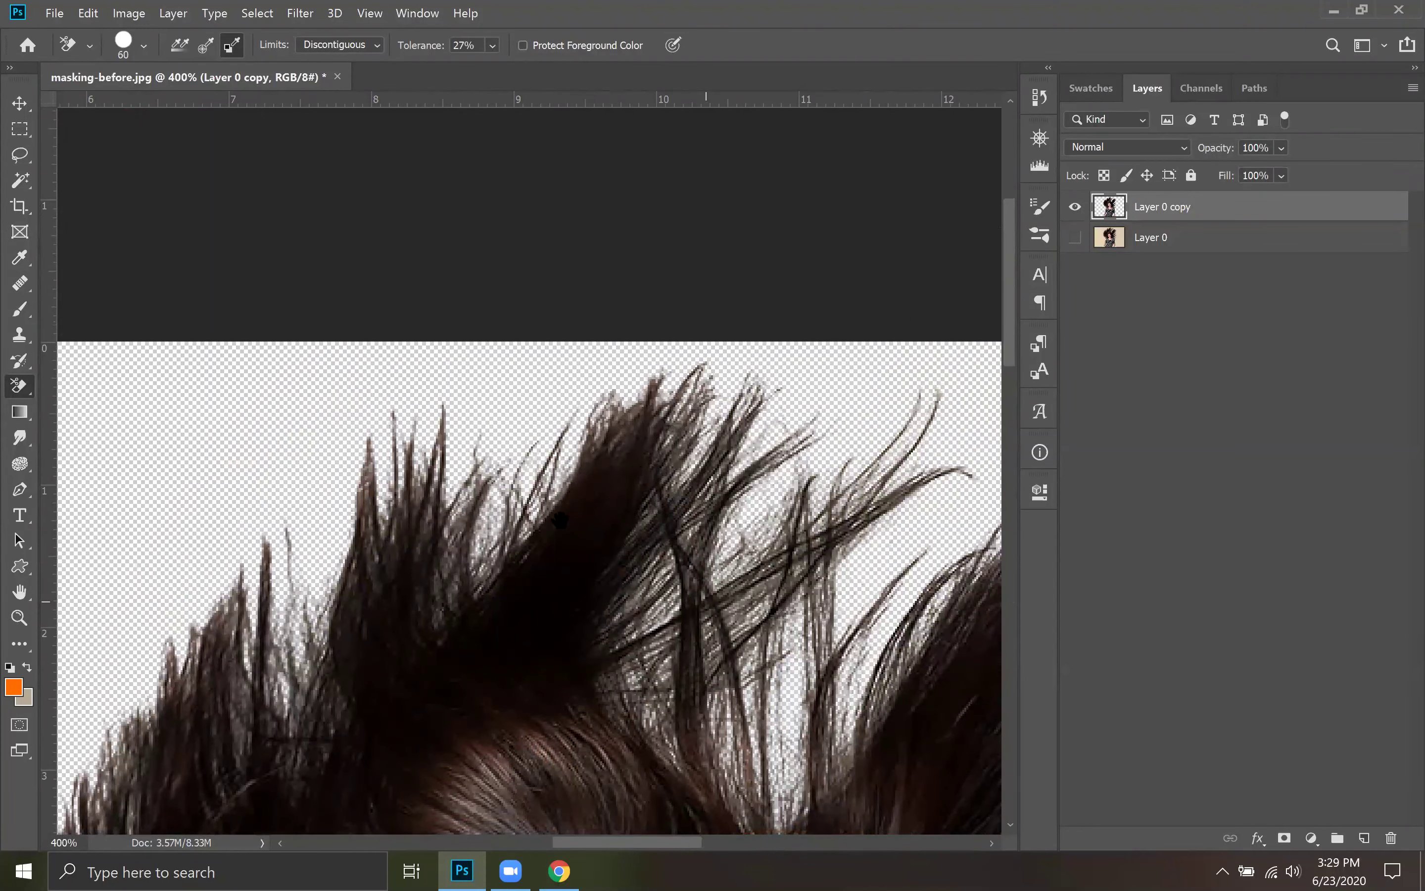
left_click_drag(561, 520, 469, 530)
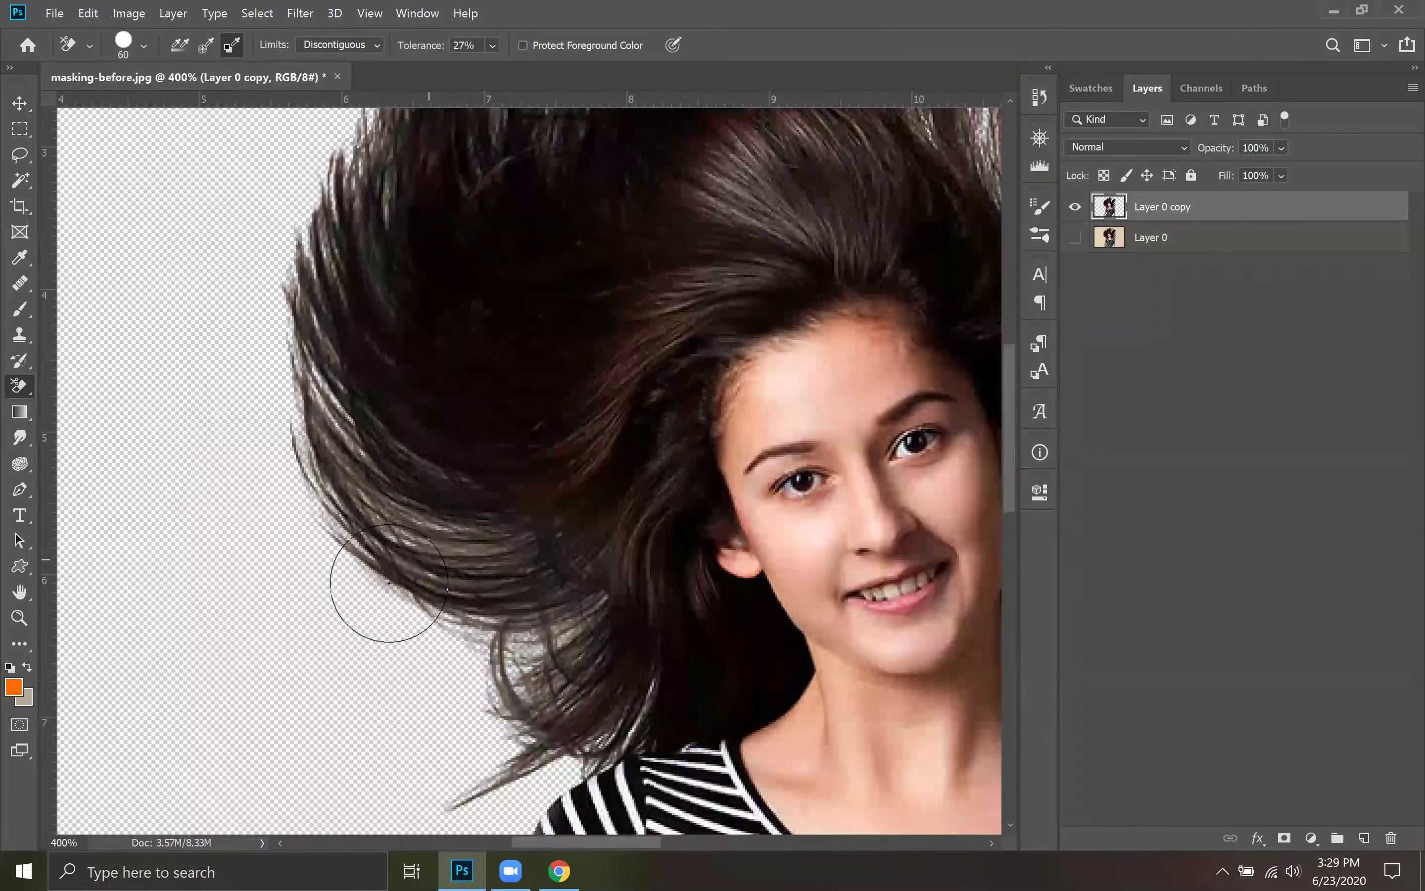
Try the Background Eraser on the lower-left curve of hair with a dark hair tone sampled as the color to erase
left_click(479, 542, "alt")
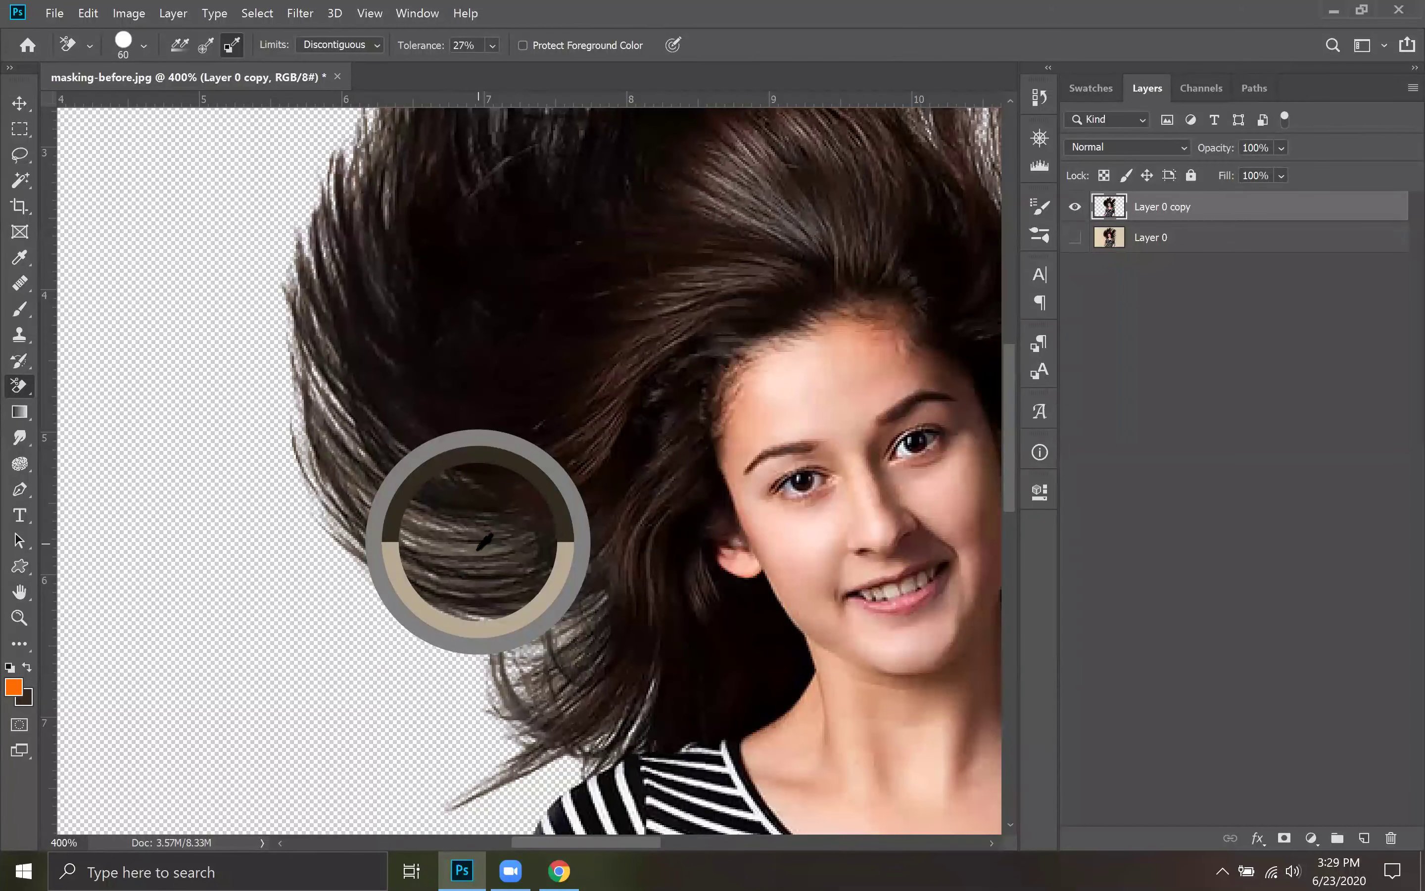
mouse_move(479, 542)
left_mouse_down()
mouse_move(327, 576)
mouse_move(361, 482)
mouse_move(574, 533)
left_mouse_up()
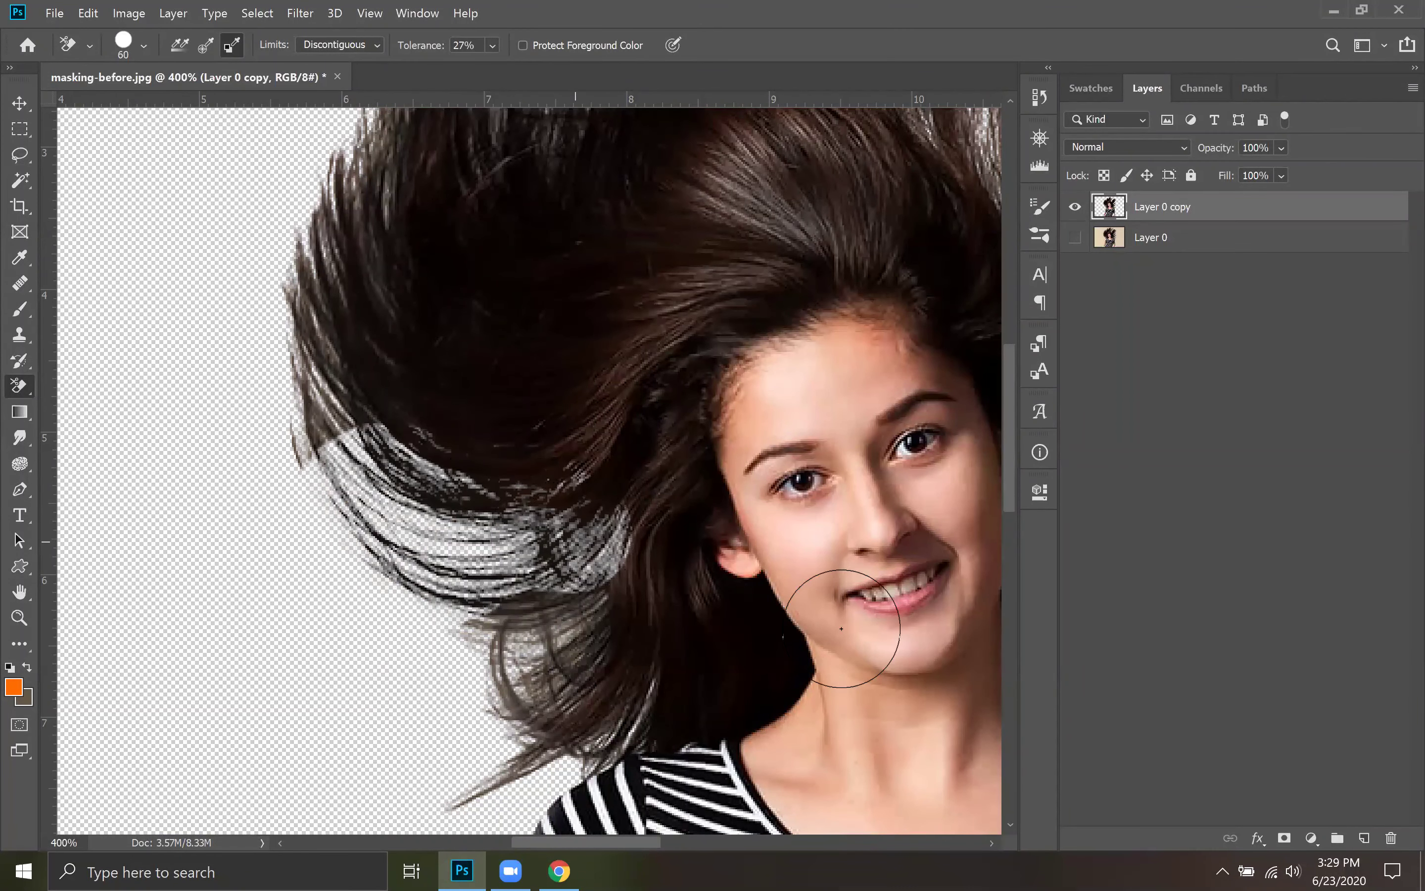
key("ctrl+z")
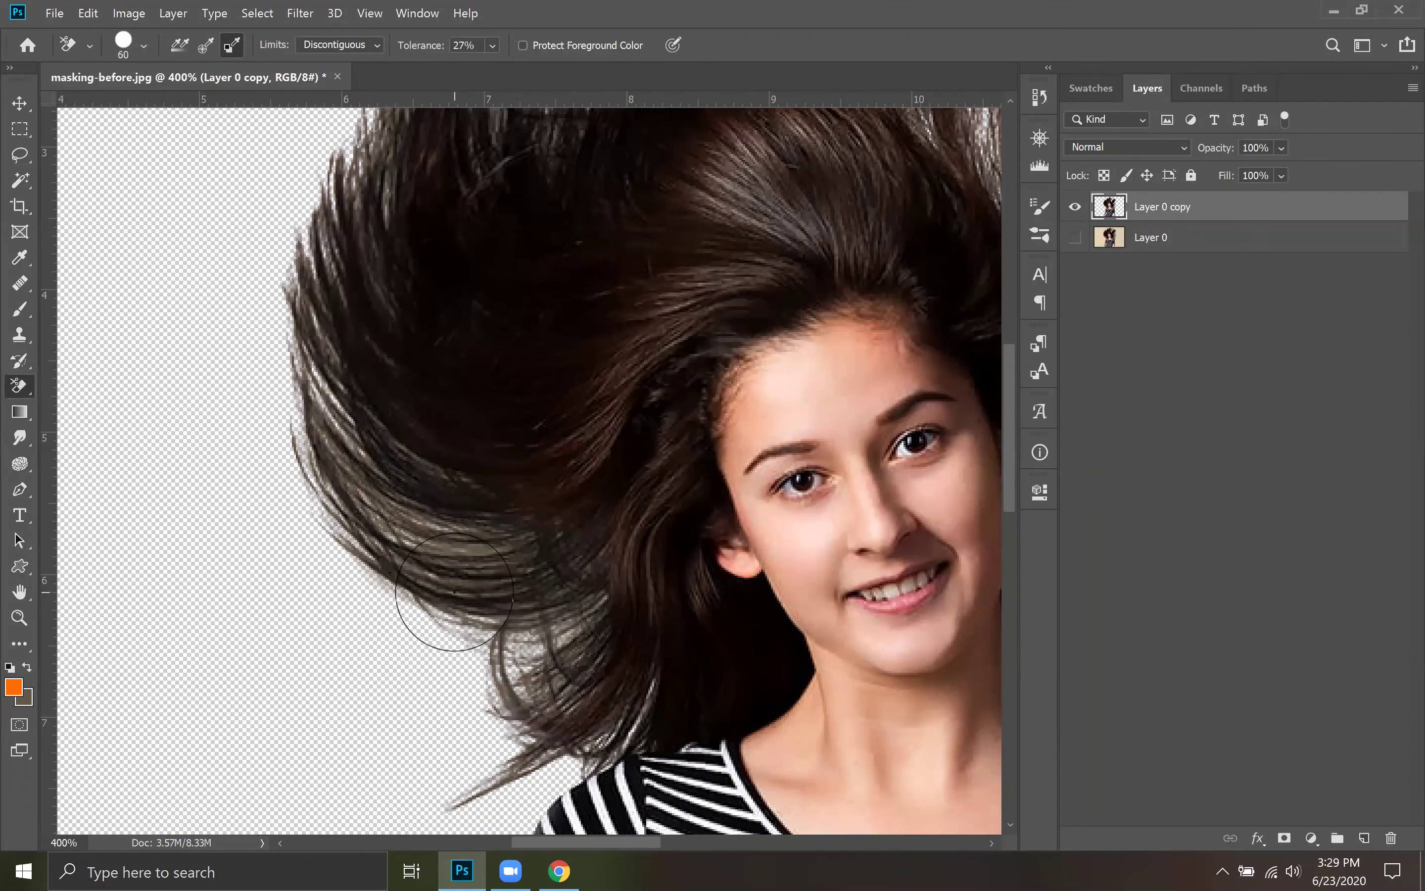
key("ctrl+shift+z")
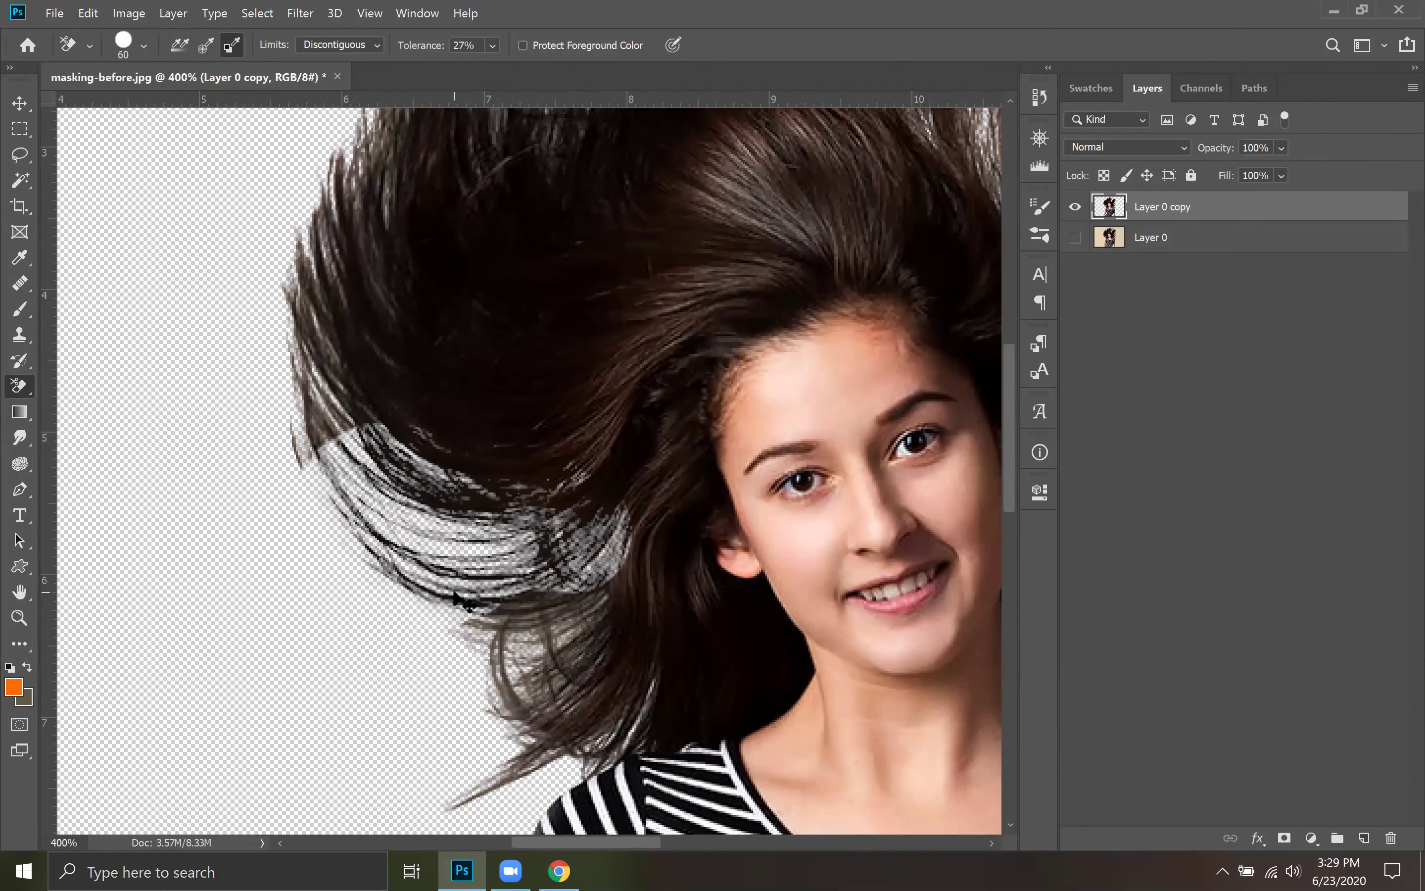
key("ctrl+z")
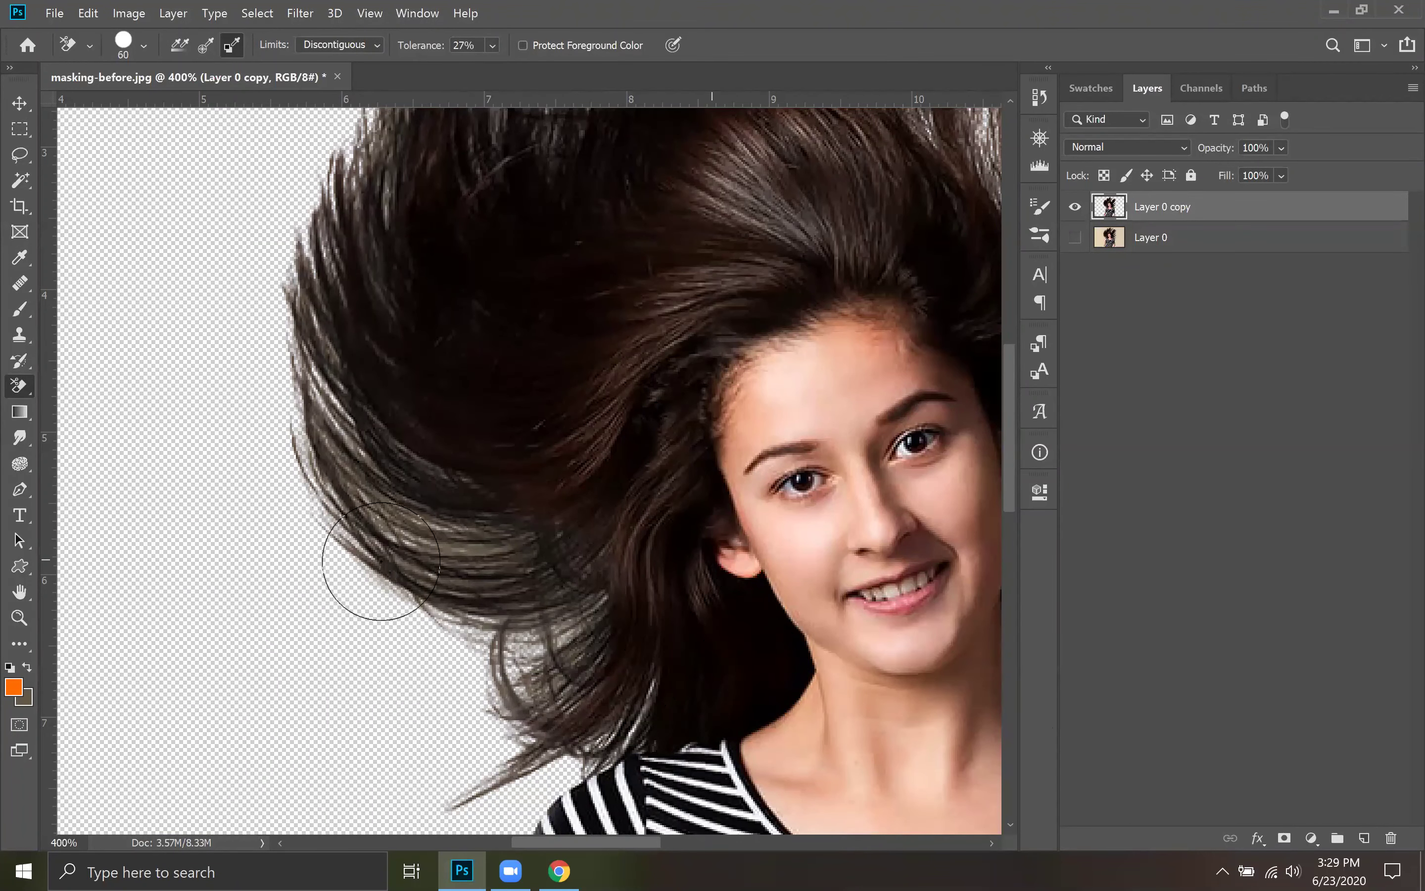
Add a new layer between Layer 0 and the cut-out copy, and fill it with bright red
key("ctrl+minus")
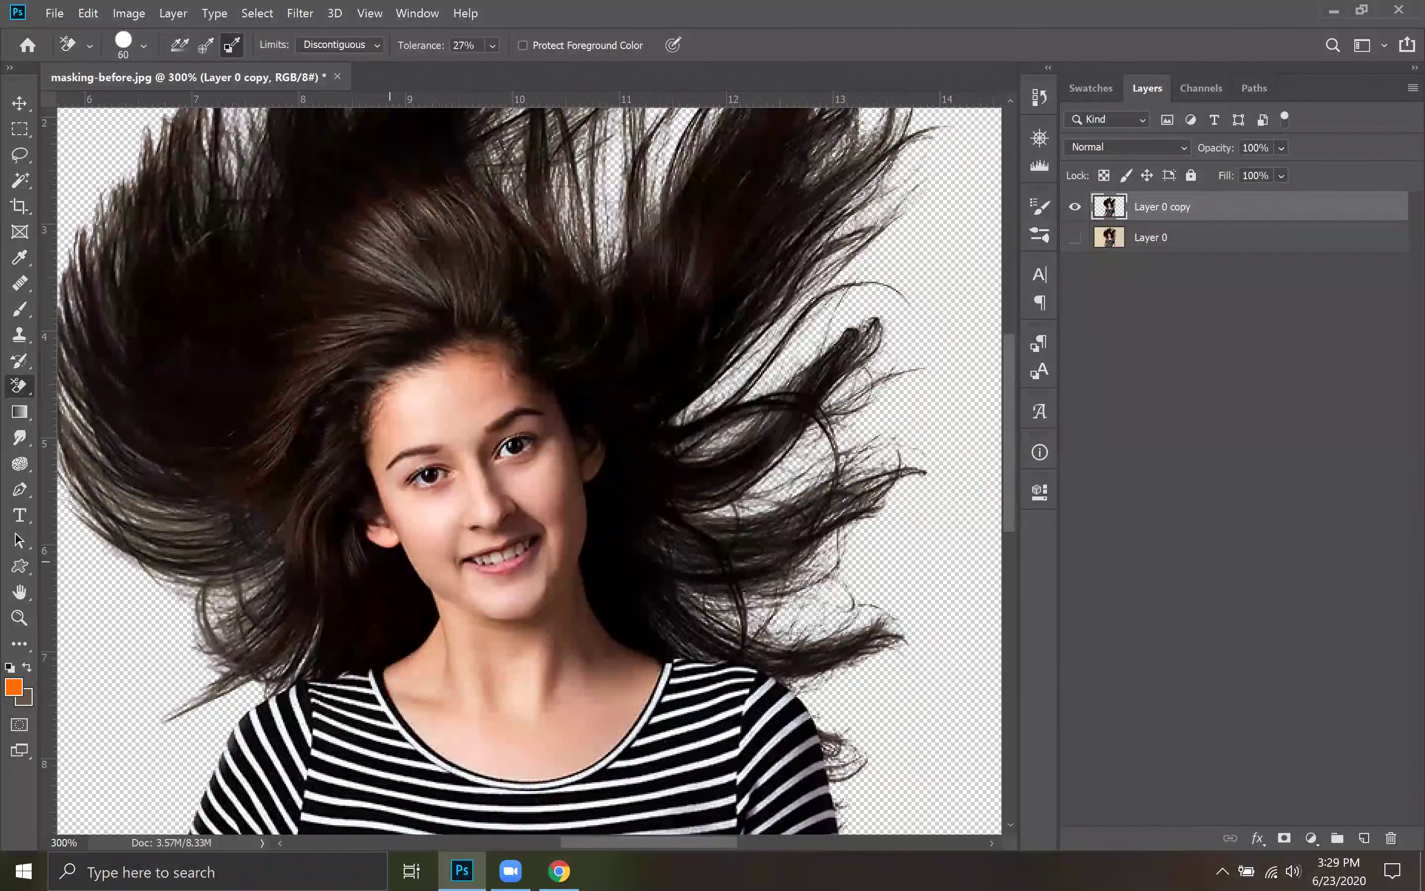
left_click(1195, 238)
key("ctrl+shift+alt+n")
key("ctrl+minus")
key("ctrl+minus")
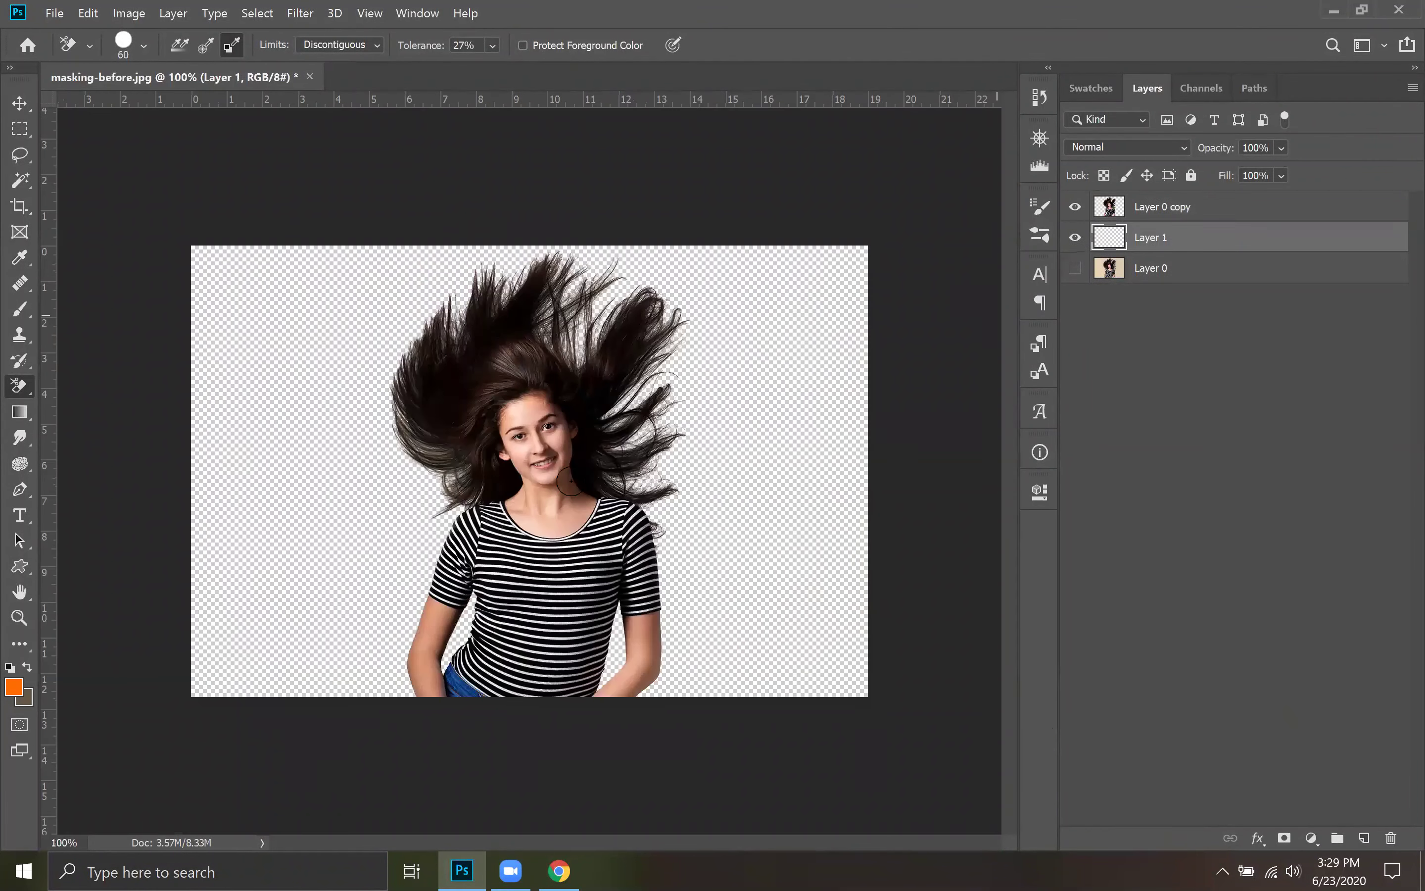
left_click(13, 686)
key("alt+BackSpace")
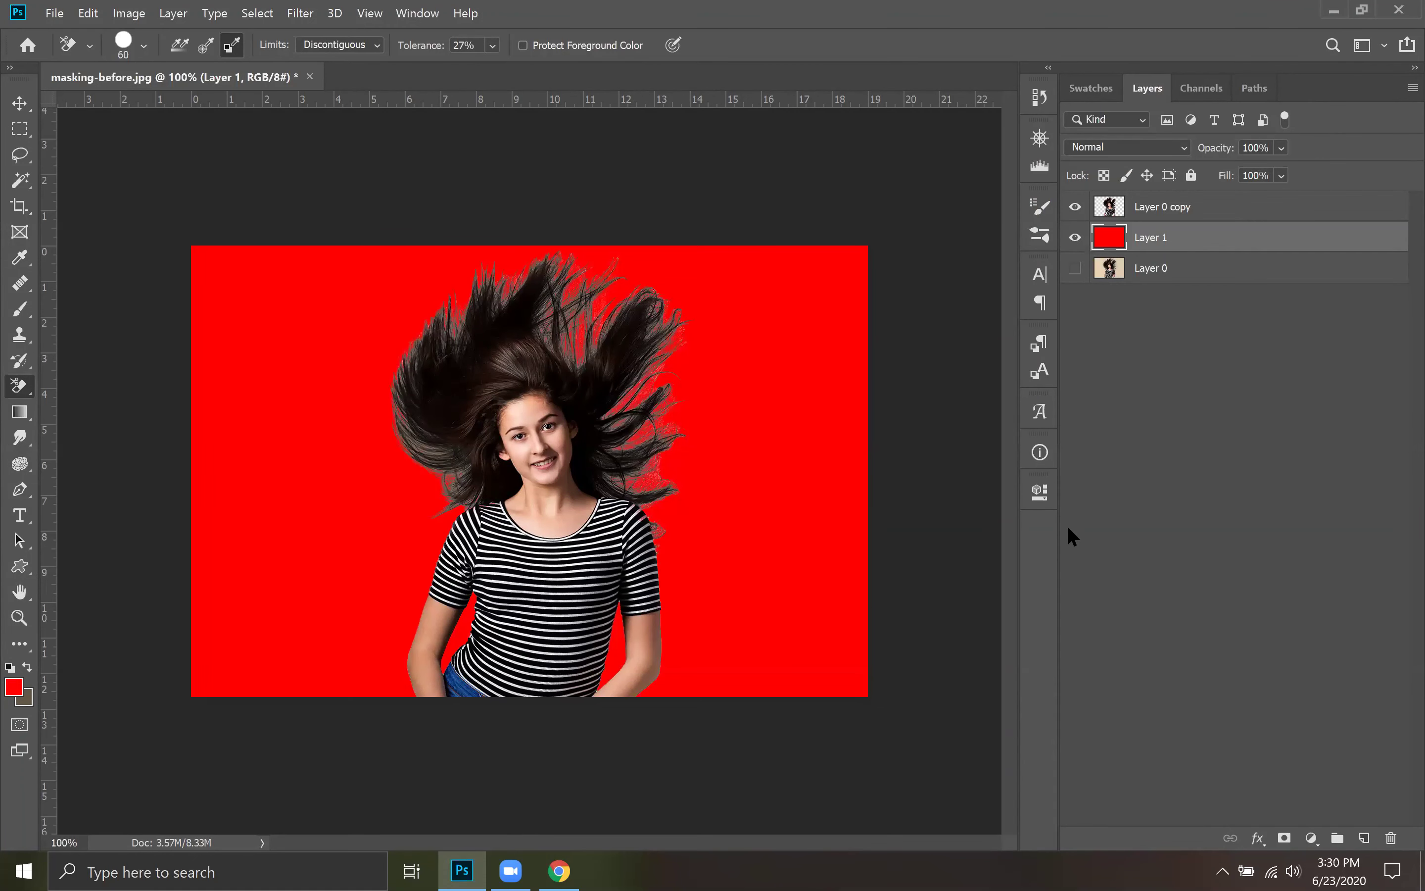
Switch to the Burn tool and make the cut-out layer, Layer 0 copy, active
key("ctrl+plus")
key("ctrl+plus")
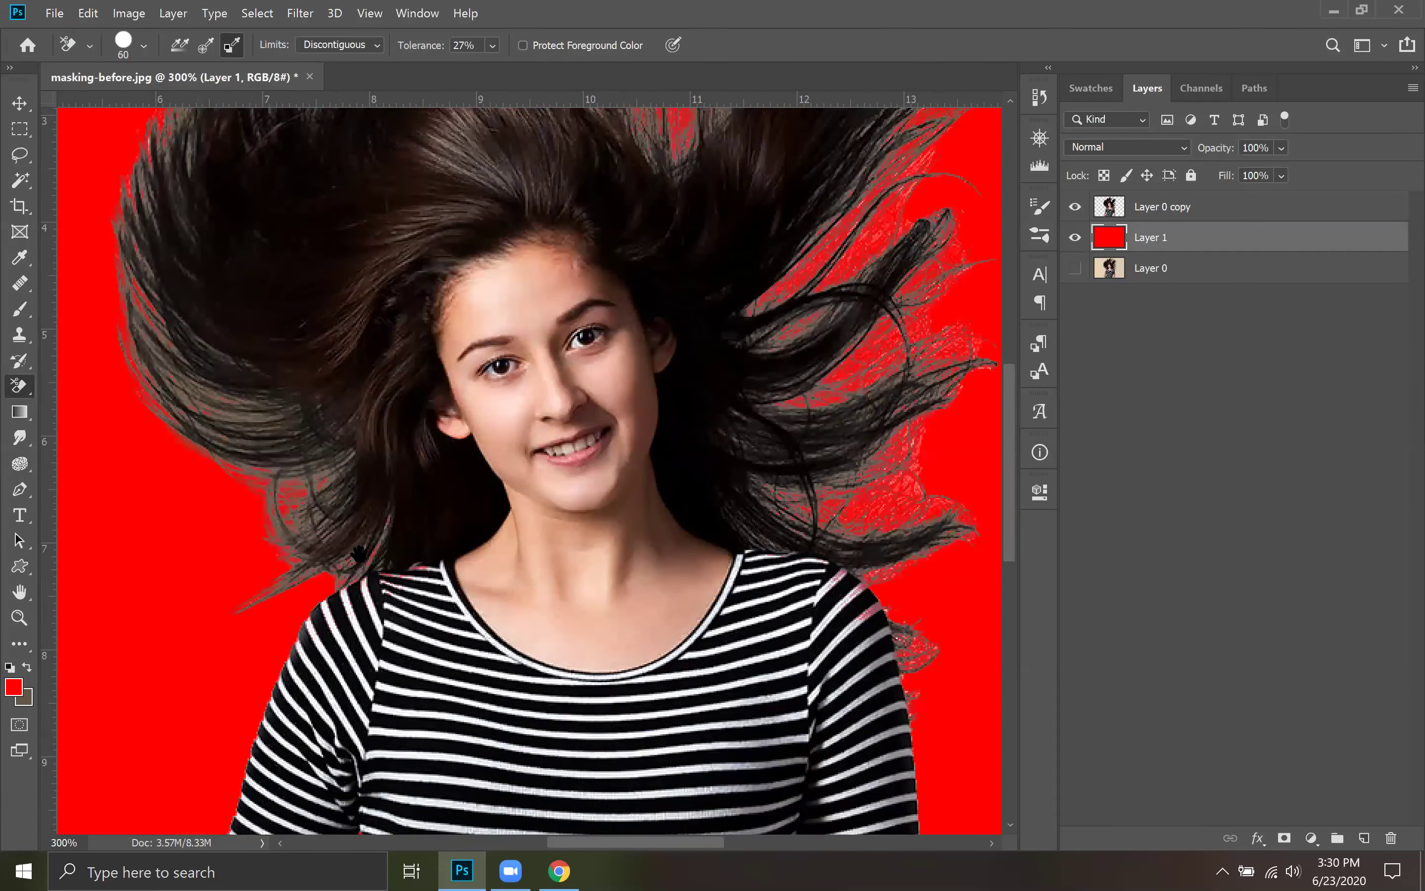
scroll(359, 554, "up", 5)
scroll(310, 422, "right", 3)
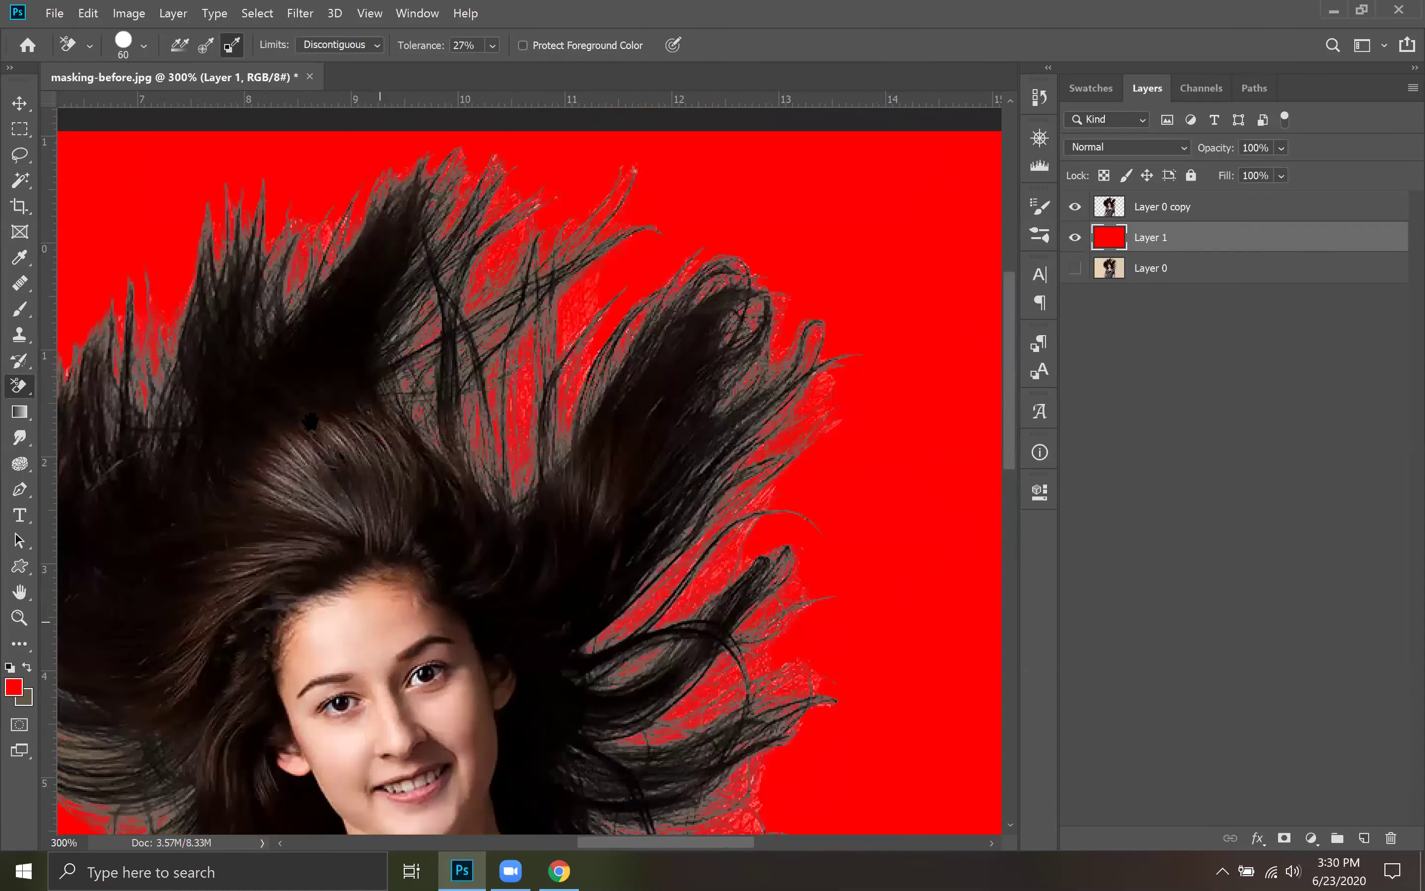
left_click(20, 439)
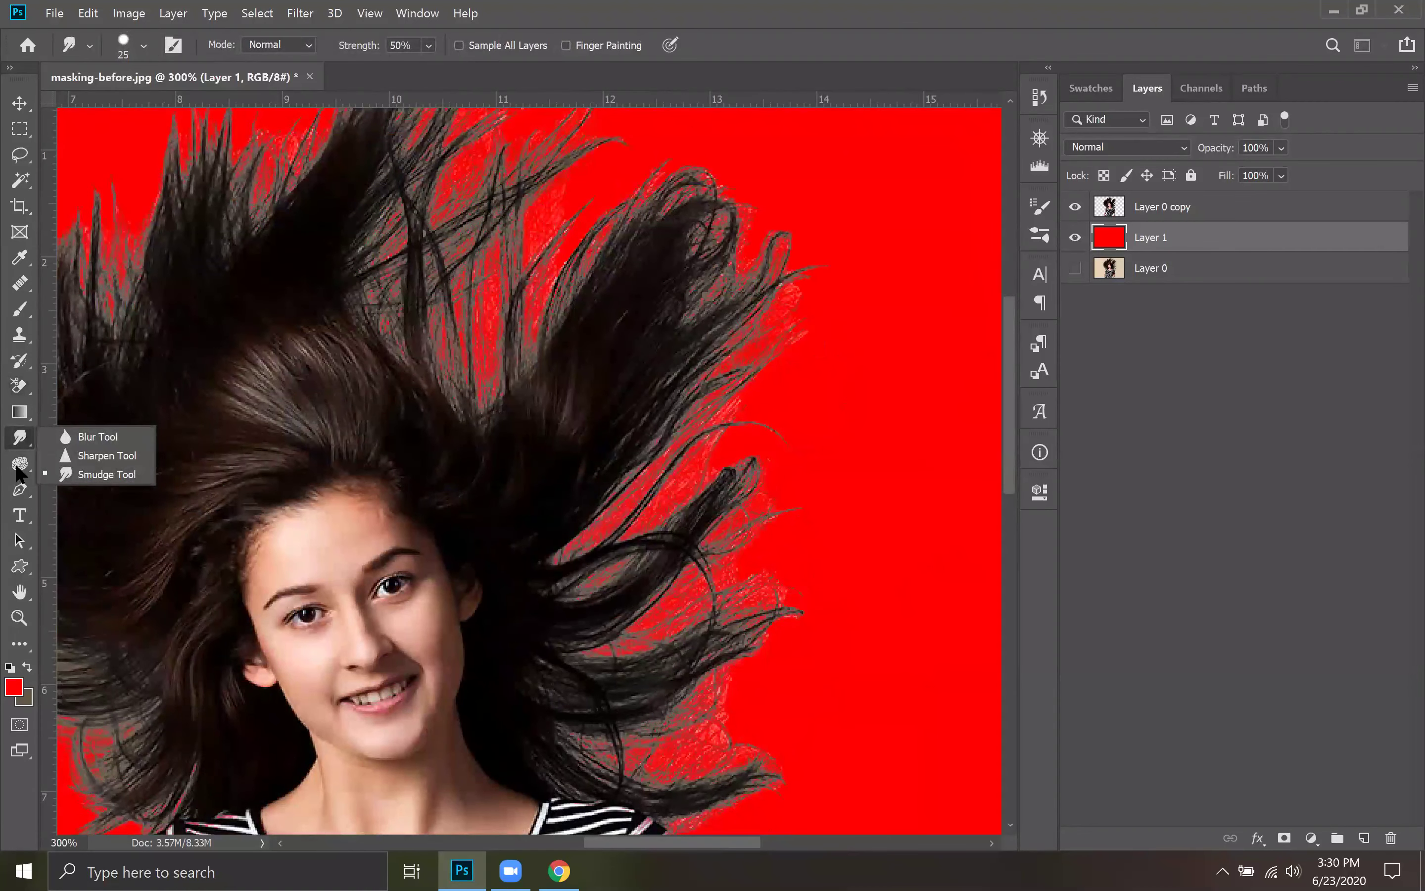
key("o")
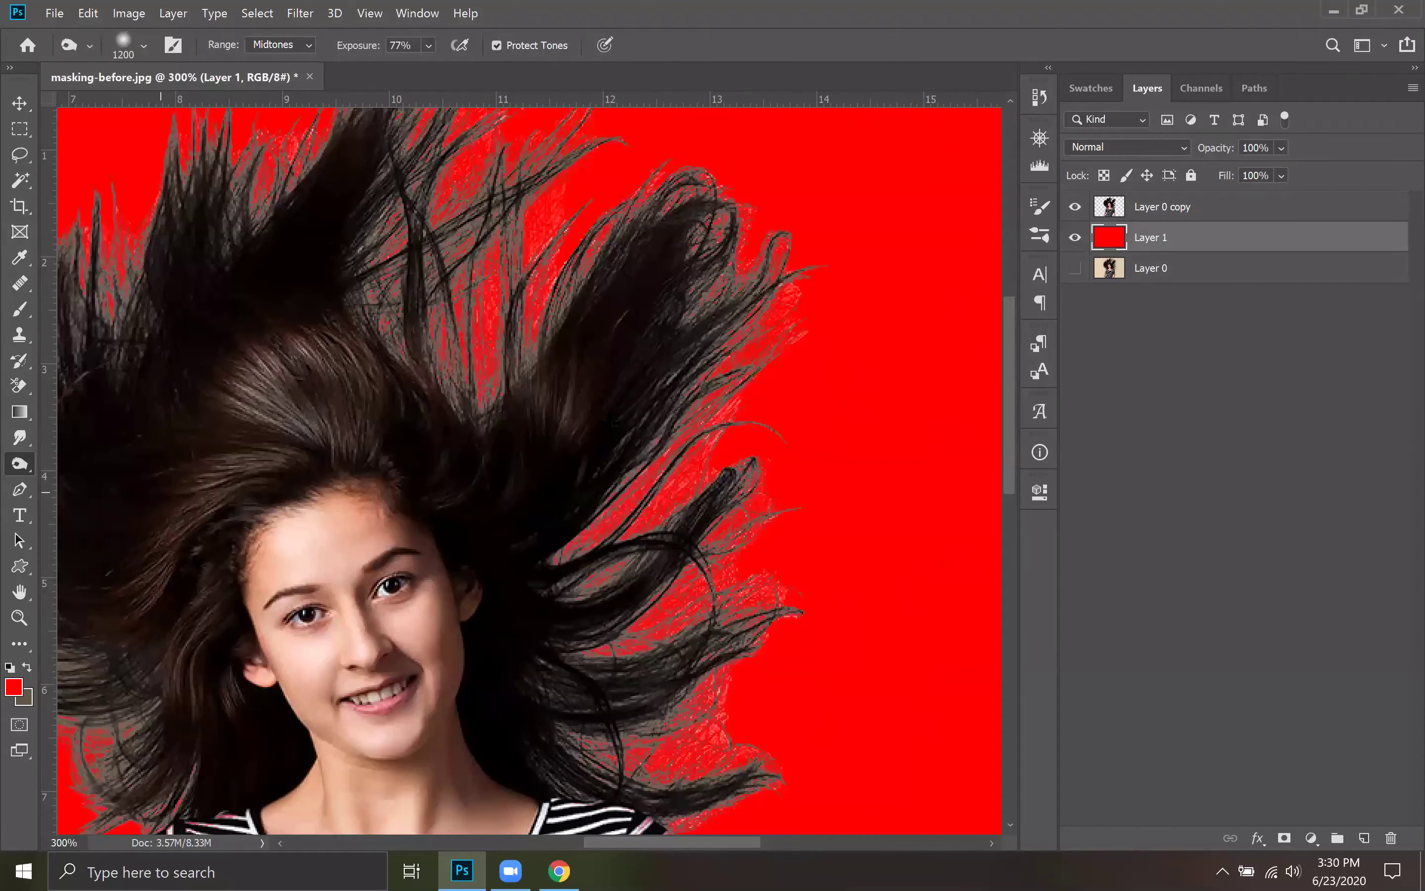
left_click(1146, 220)
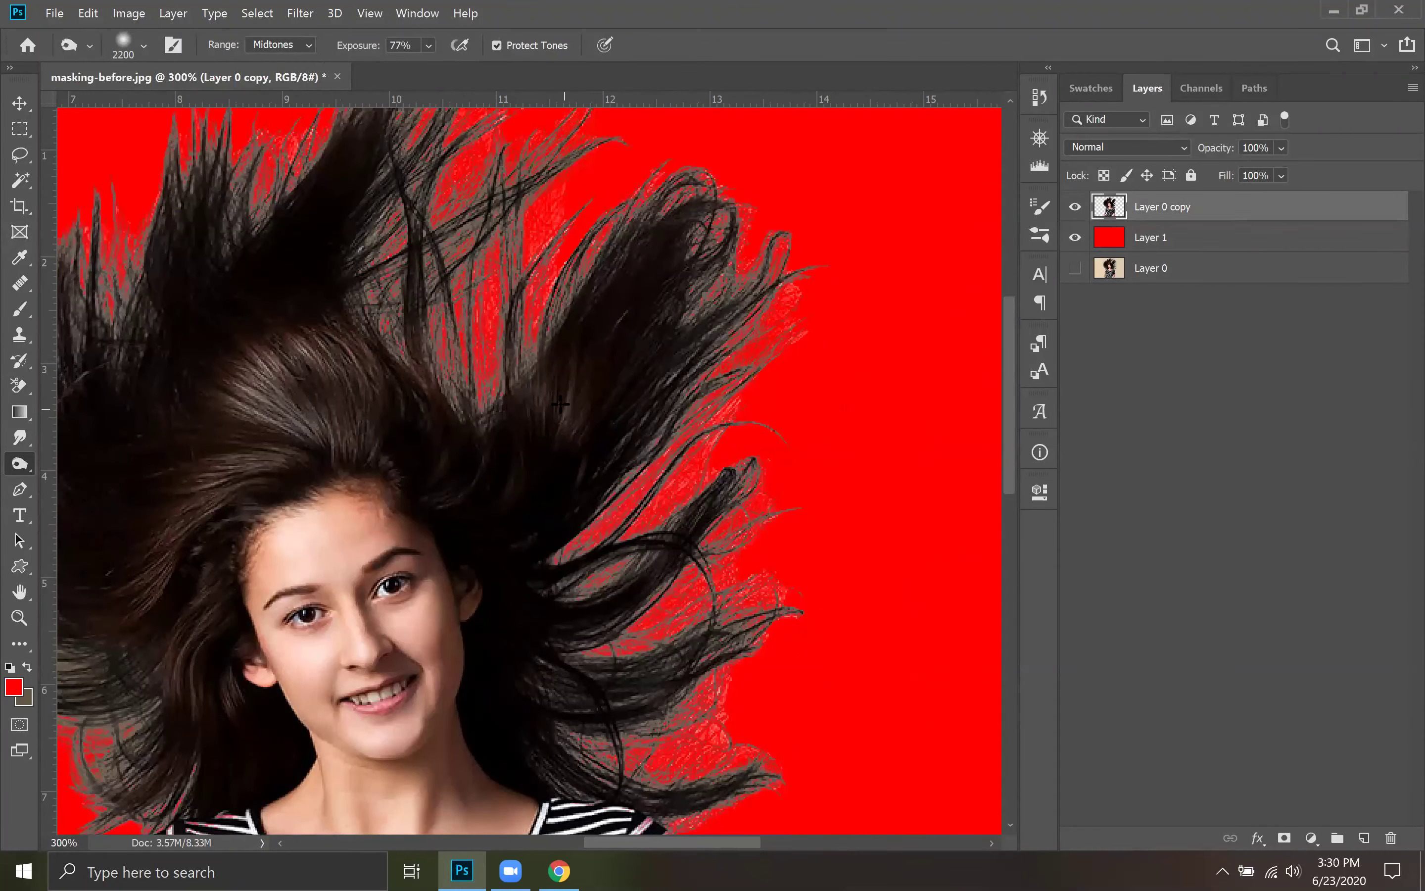
Set the Burn tool's exposure to 50% and its brush size to 50 px, keeping Layer 0 copy active
left_click(143, 46)
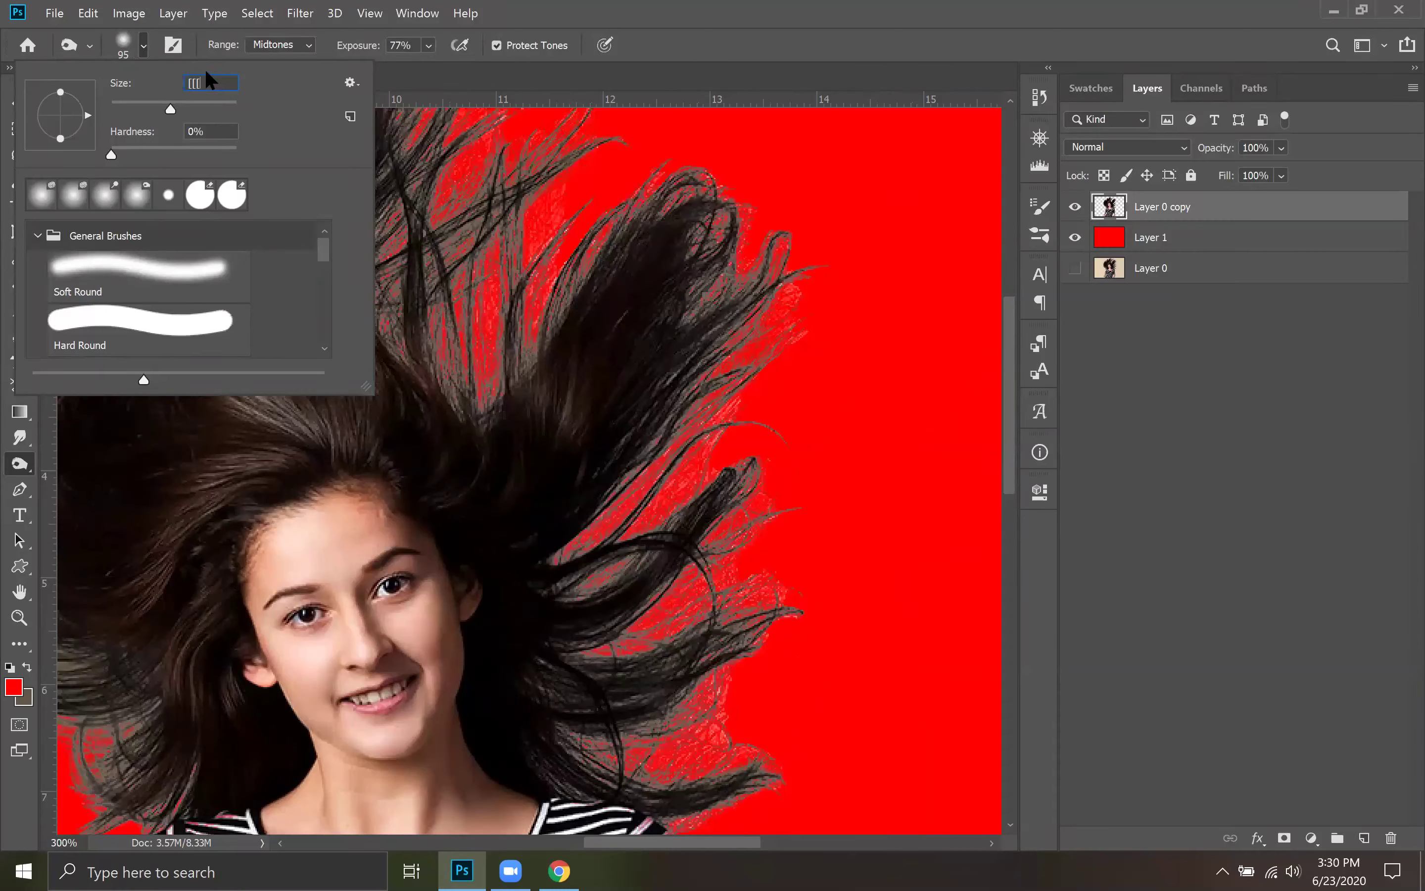
key("Return")
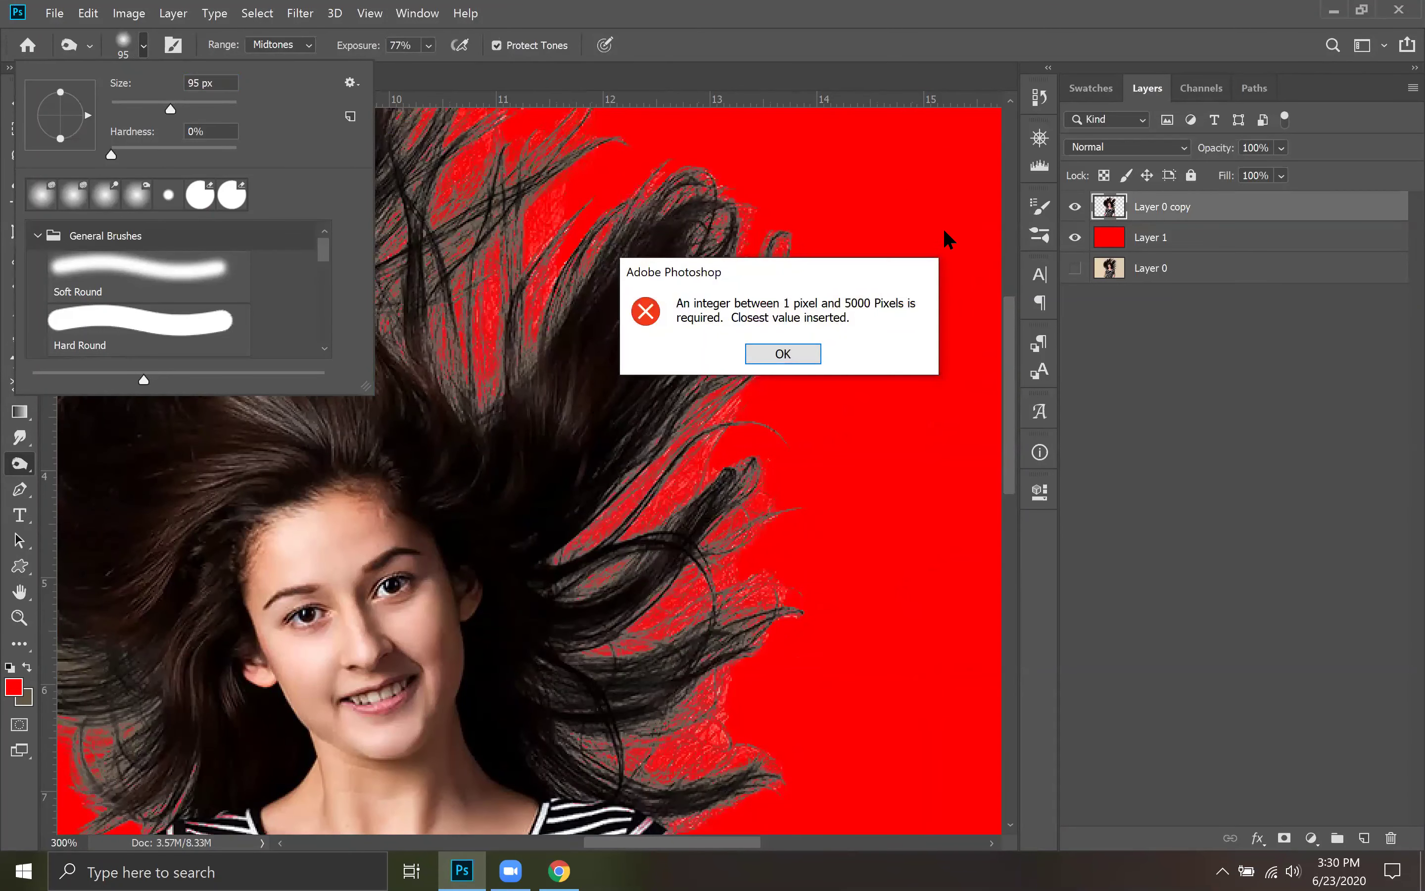
left_click(810, 355)
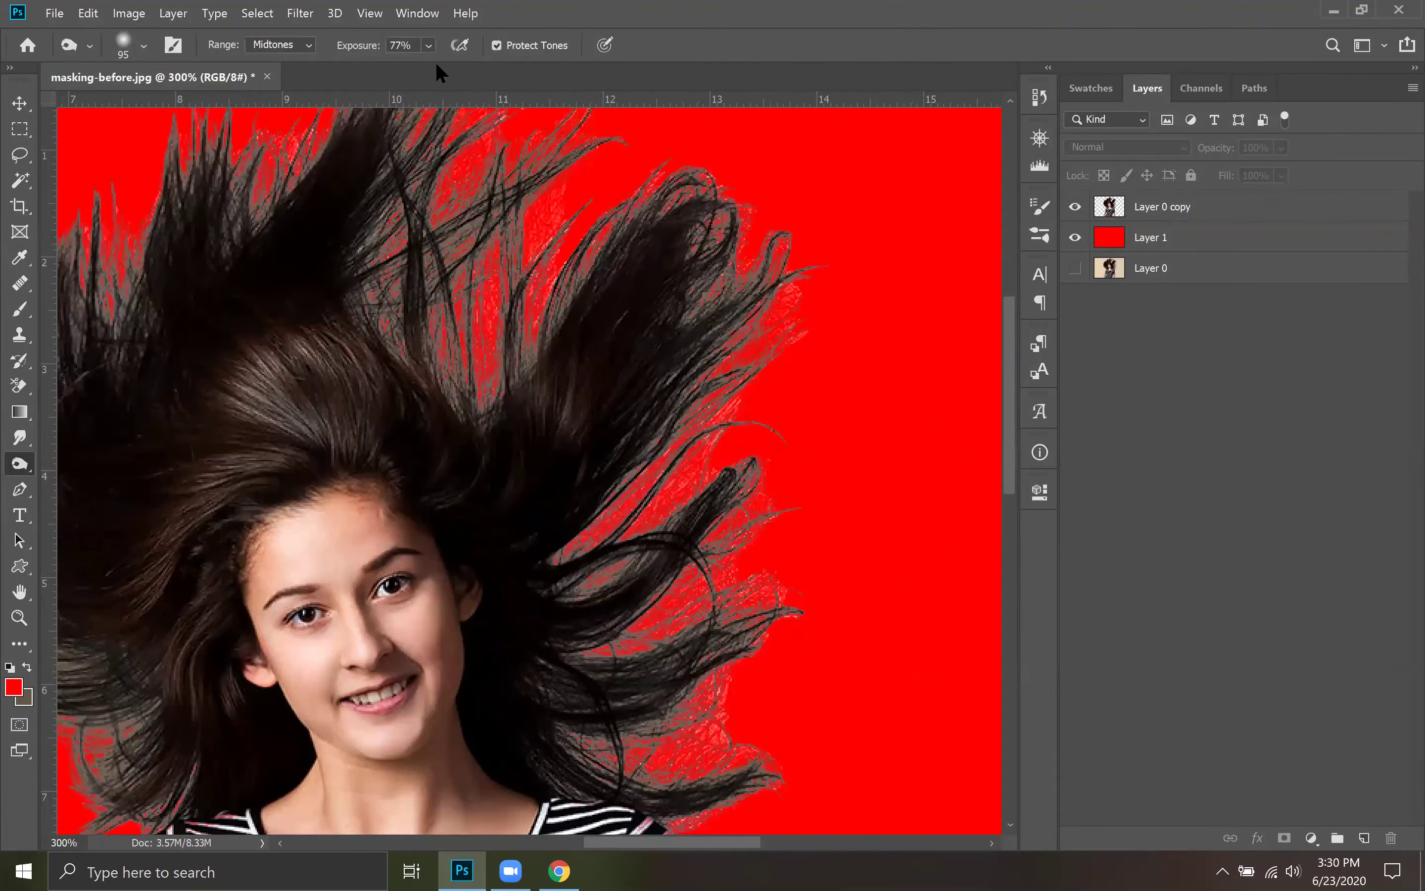
key("alt+period")
left_click(428, 46)
left_click_drag(474, 68, 445, 69)
key("bracketleft")
key("bracketleft")
key("bracketleft")
key("bracketleft")
key("bracketleft")
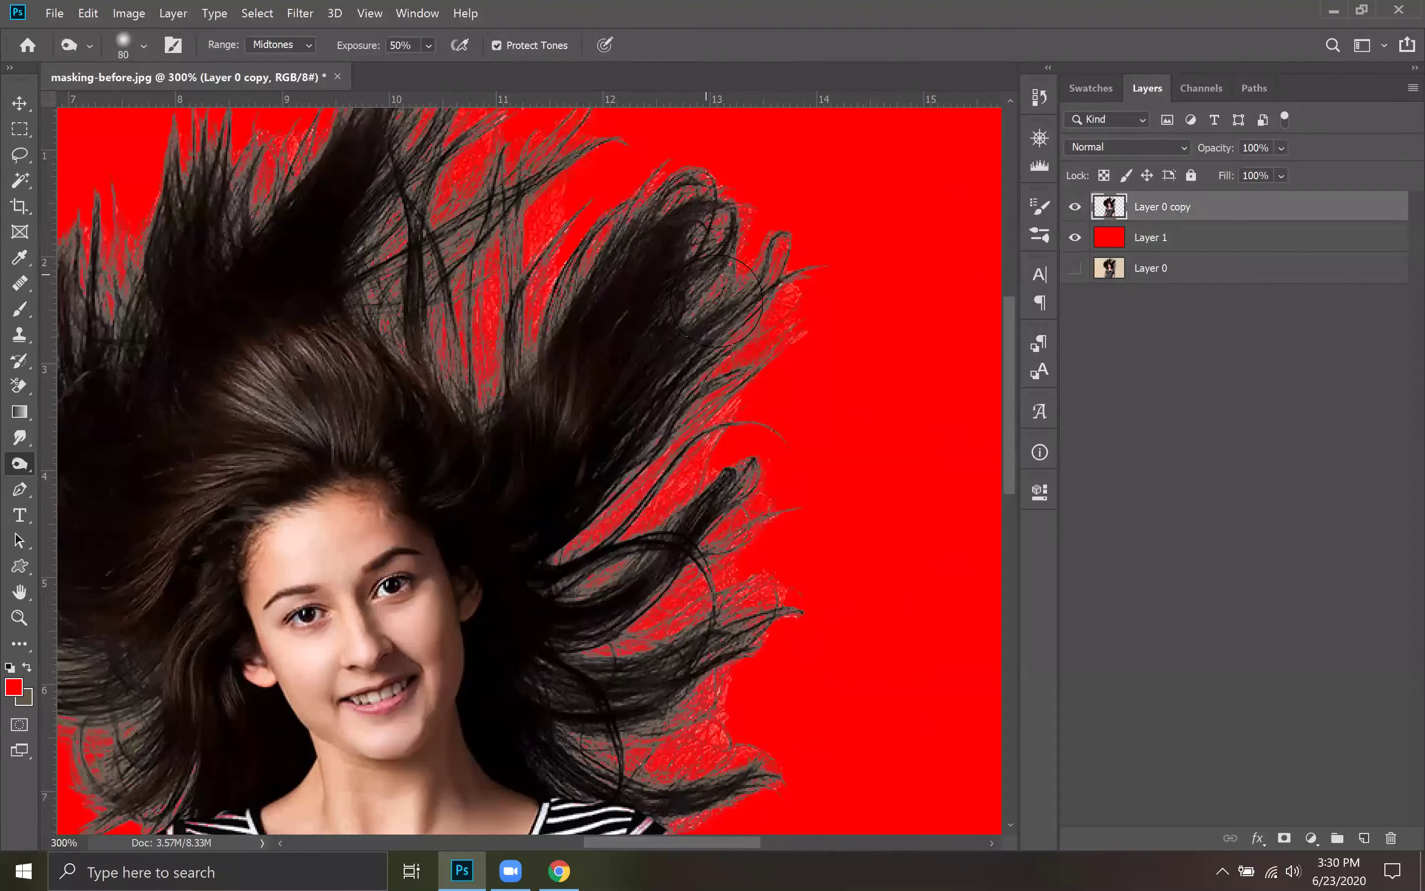
Burn the greyish strands in the upper-right tuft of hair and in the gap beside it
mouse_move(806, 235)
left_mouse_down()
mouse_move(768, 241)
mouse_move(655, 347)
mouse_move(724, 272)
mouse_move(739, 221)
mouse_move(722, 247)
mouse_move(712, 171)
mouse_move(637, 225)
mouse_move(658, 187)
mouse_move(610, 230)
left_mouse_up()
mouse_move(532, 335)
left_mouse_down()
mouse_move(617, 188)
mouse_move(534, 224)
mouse_move(492, 380)
mouse_move(505, 406)
mouse_move(448, 283)
mouse_move(389, 281)
mouse_move(433, 360)
mouse_move(476, 315)
left_mouse_up()
scroll(469, 436, "up", 2)
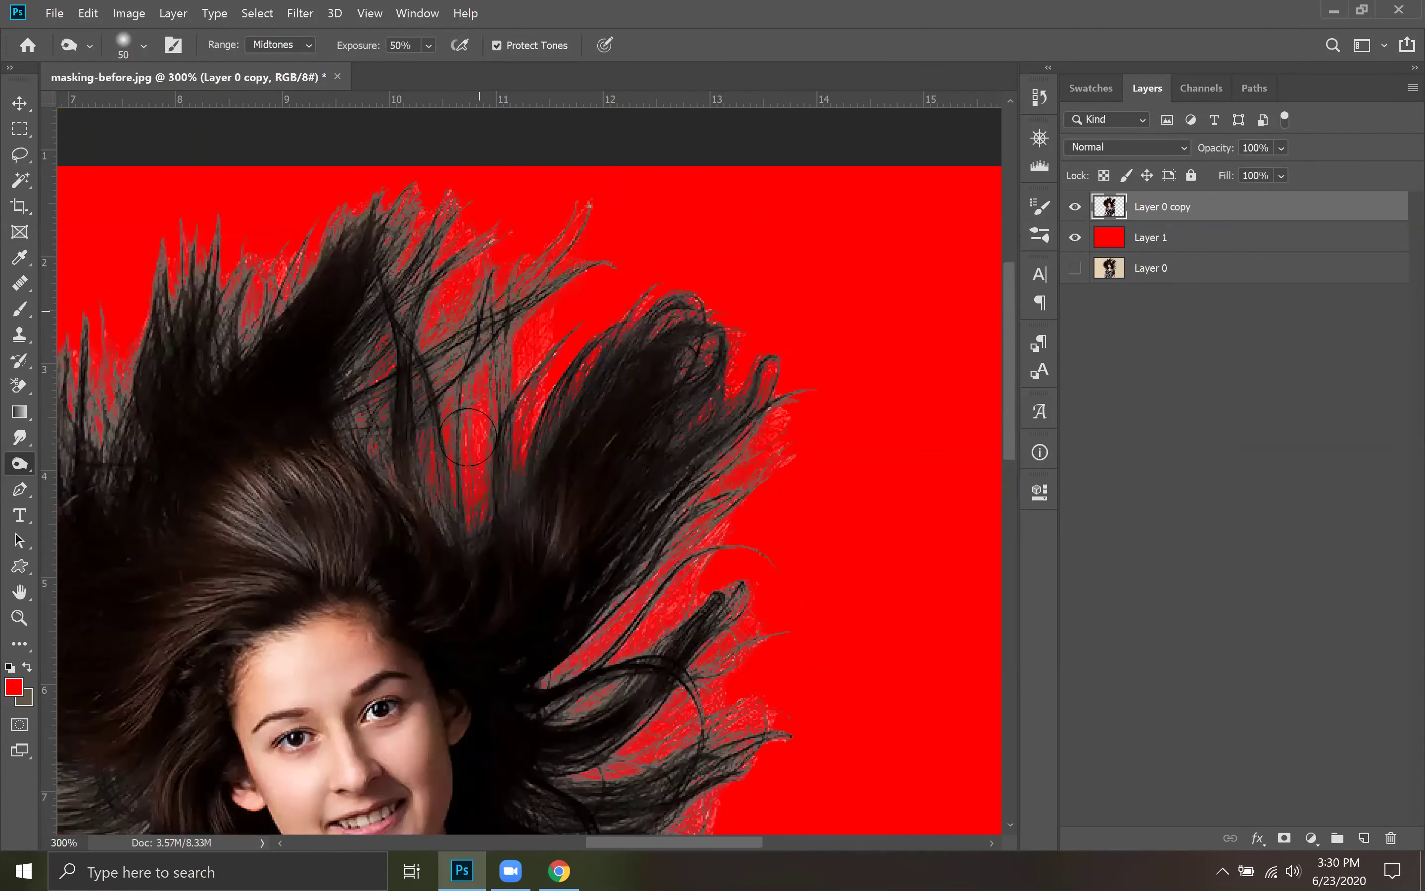
key("ctrl+plus")
key("ctrl+plus")
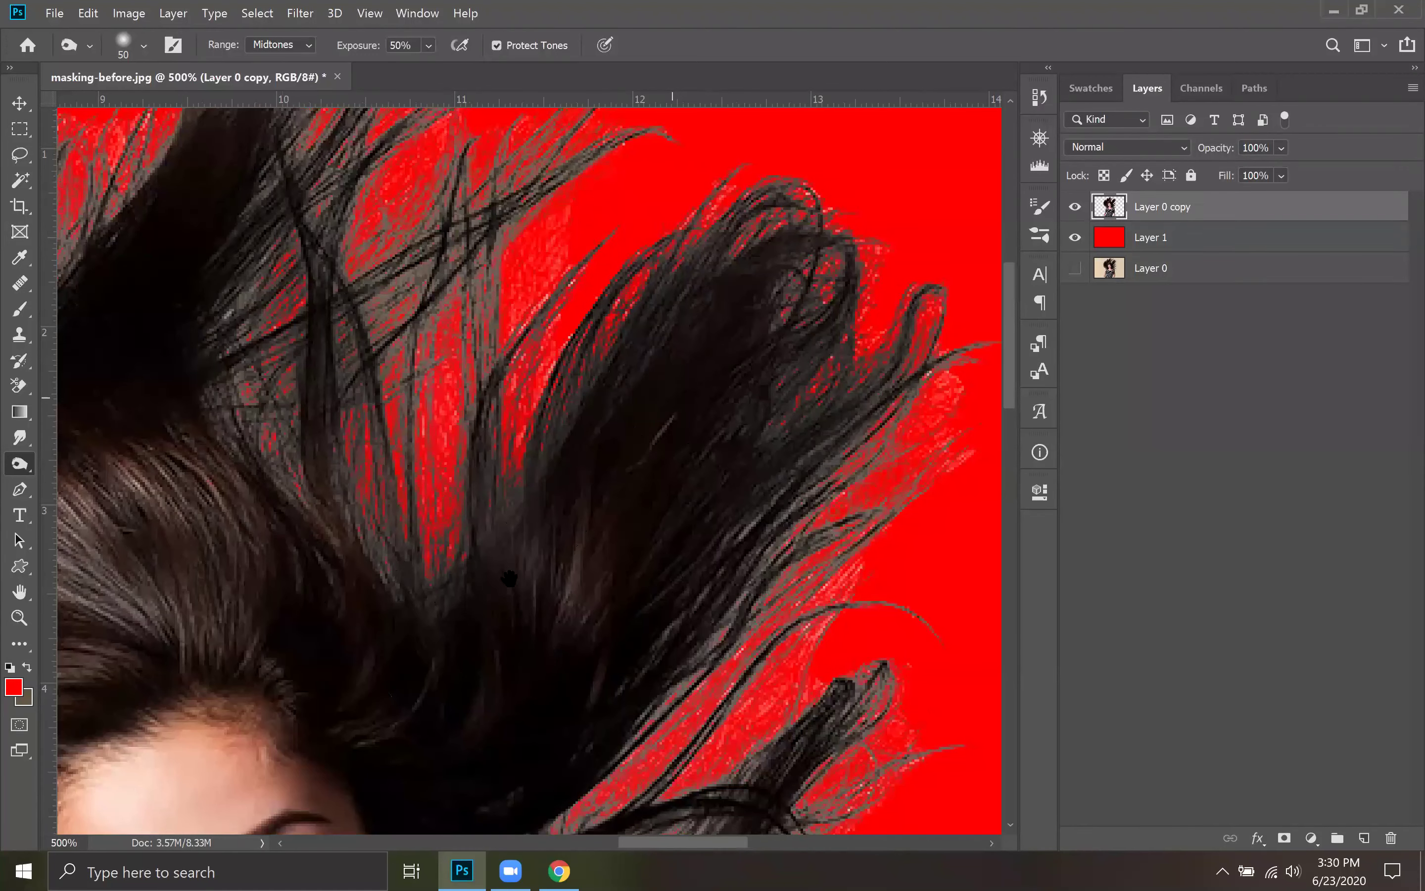
scroll(429, 176, "up", 3)
scroll(429, 175, "right", 1)
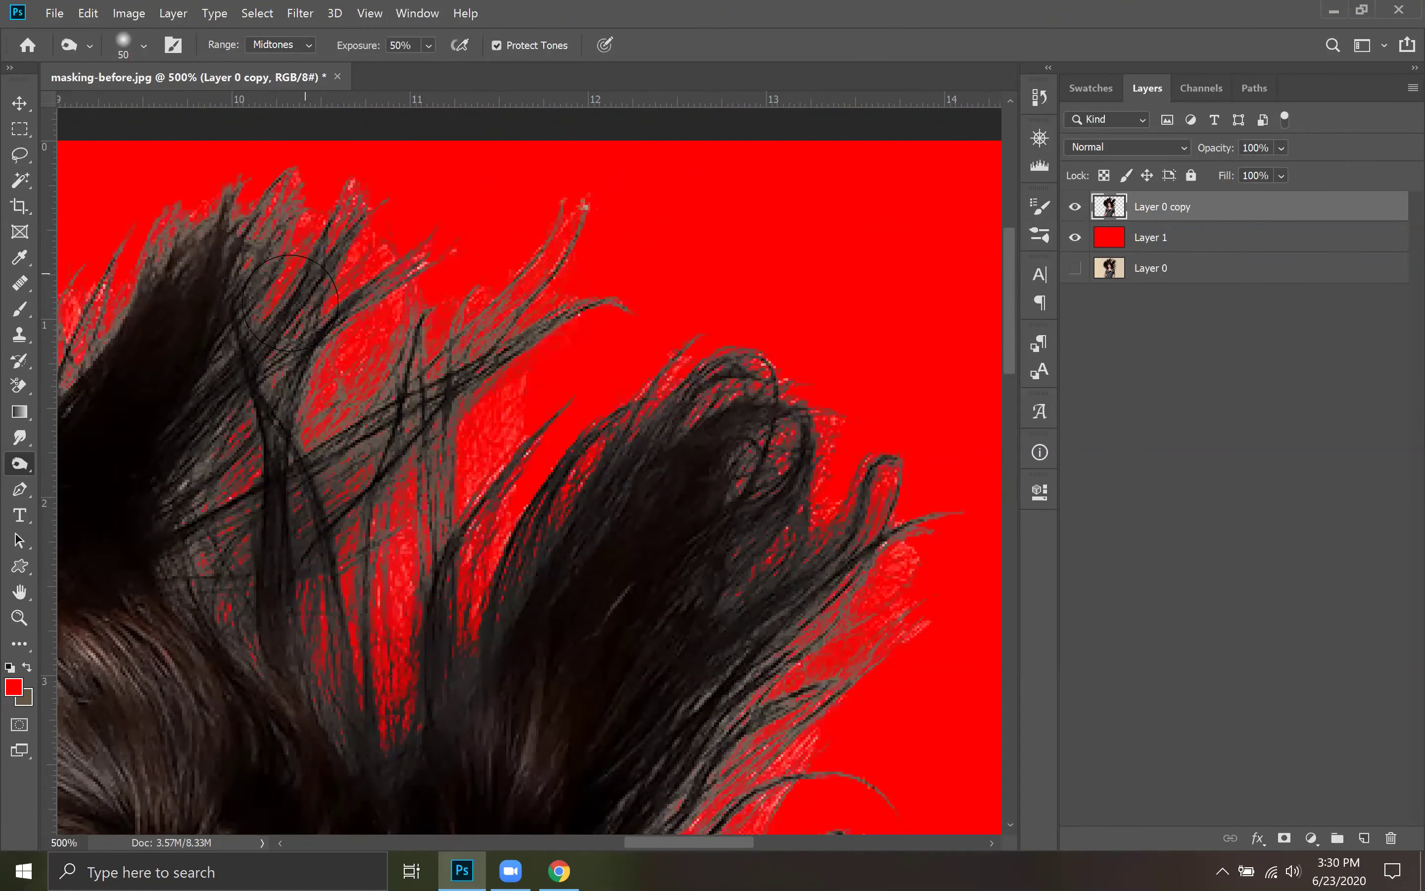
Raise the Burn exposure to 72% and darken the crossing strands at the top of the hair
key("7")
key("2")
scroll(404, 649, "down", 2)
scroll(404, 649, "left", 2)
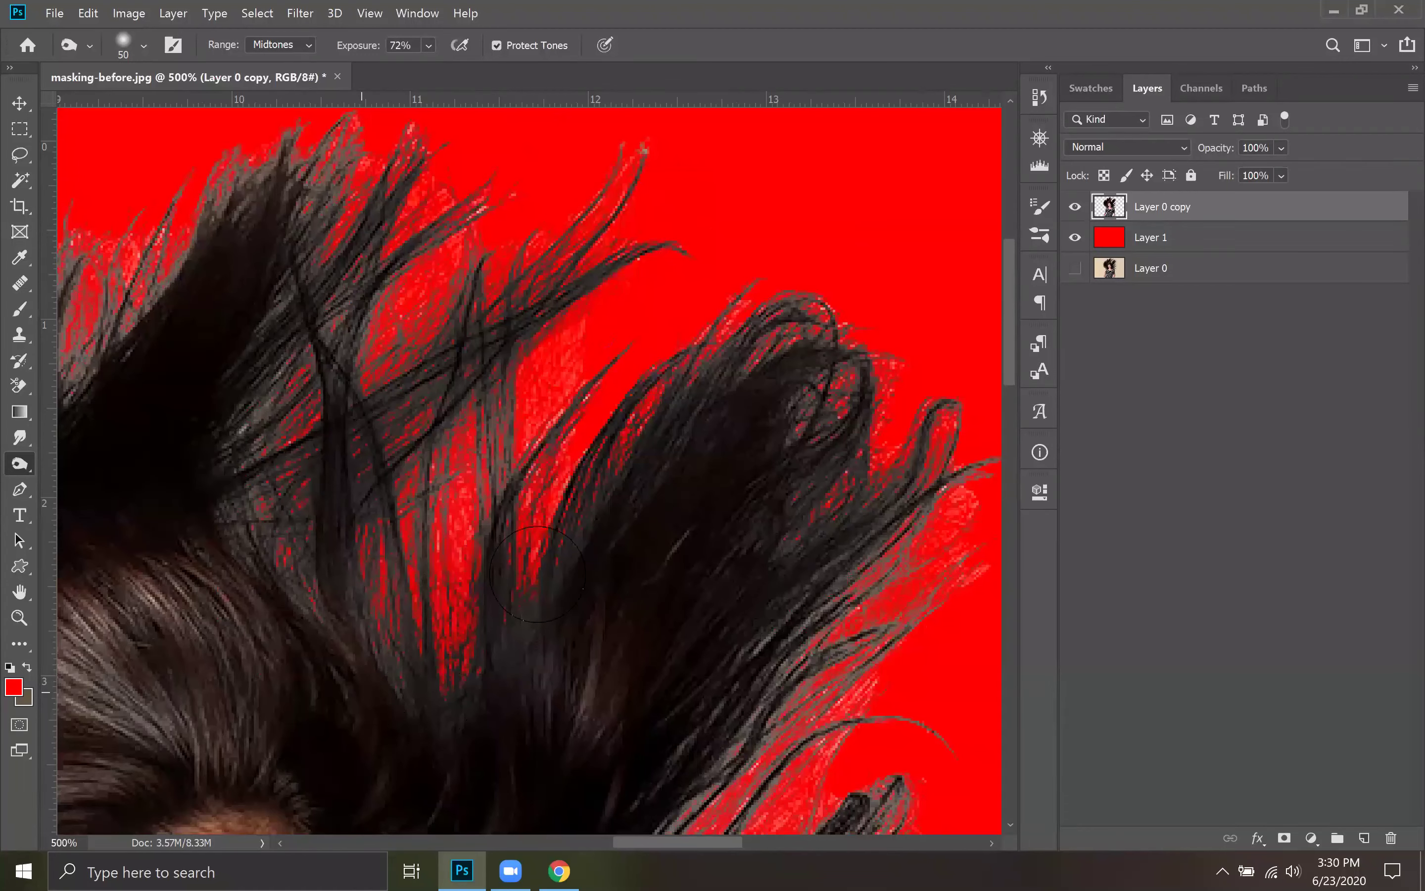
Burn the grey strands flying out beside the woman's ear, down to the loose ends at her striped shoulder
scroll(671, 463, "down", 5)
scroll(672, 463, "right", 1)
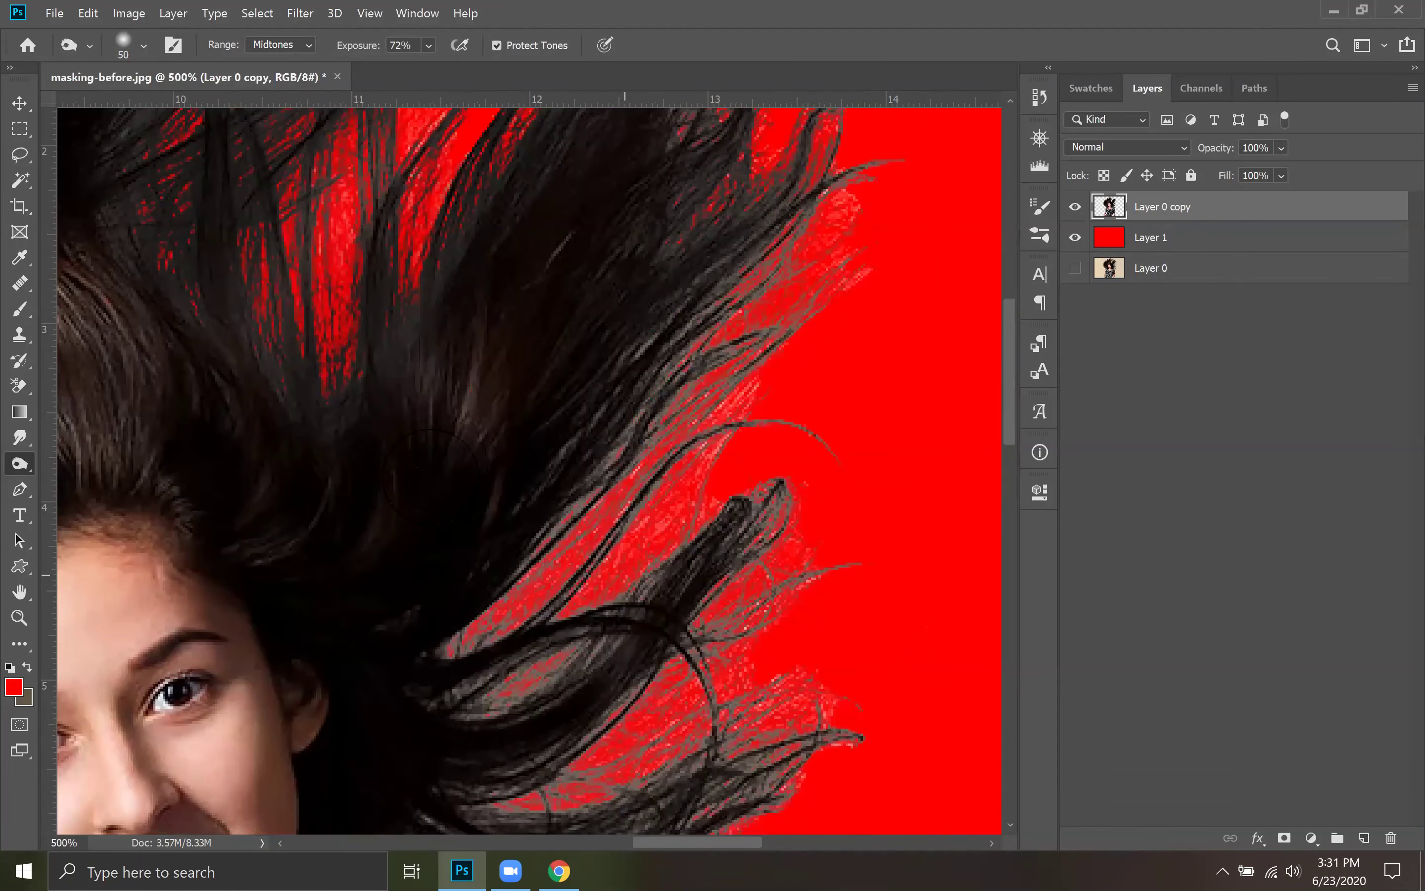
scroll(431, 477, "down", 3)
scroll(431, 477, "right", 1)
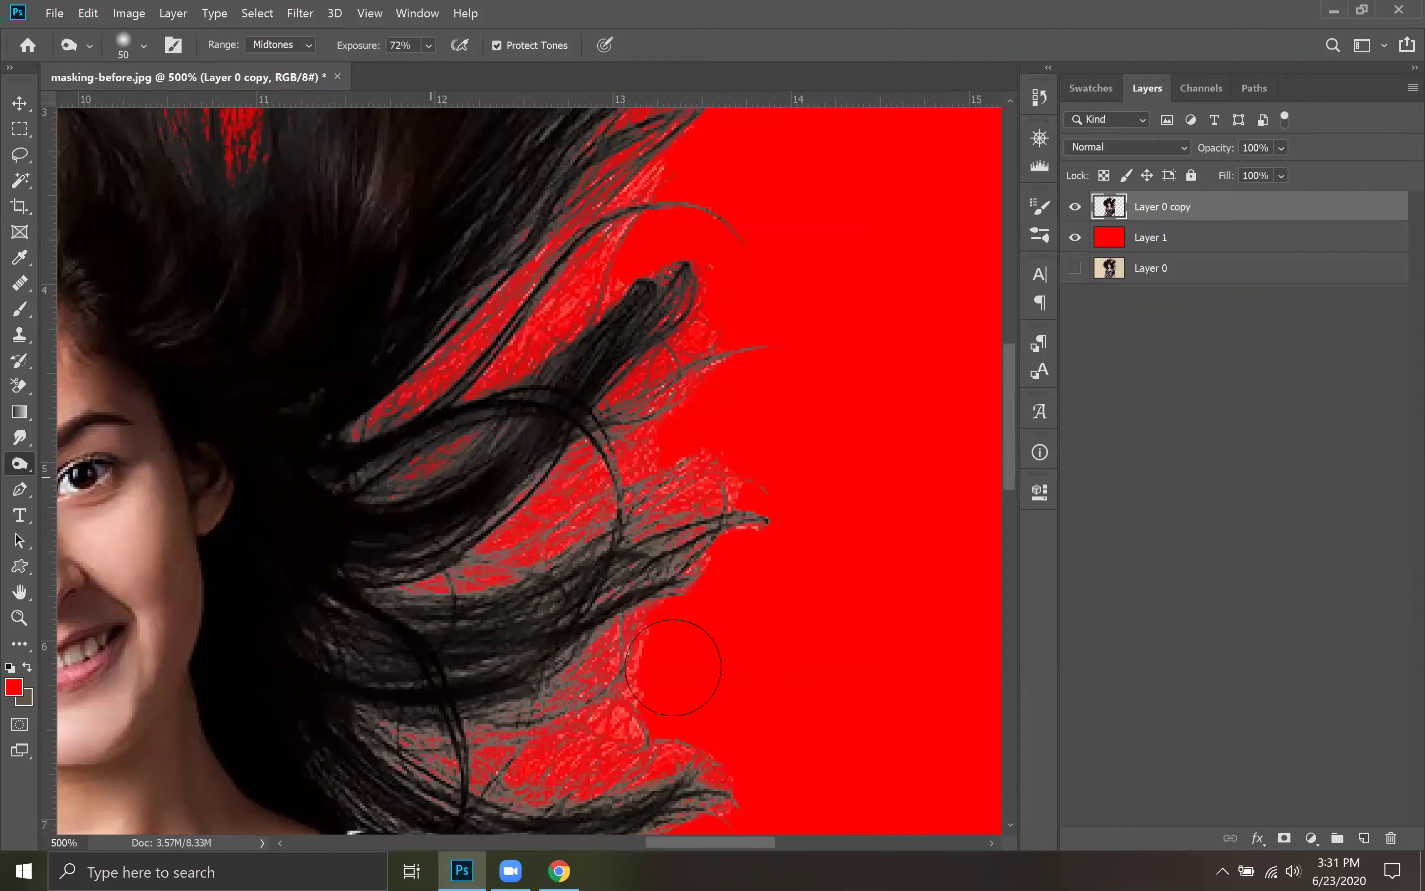
scroll(684, 671, "down", 3)
scroll(684, 672, "right", 1)
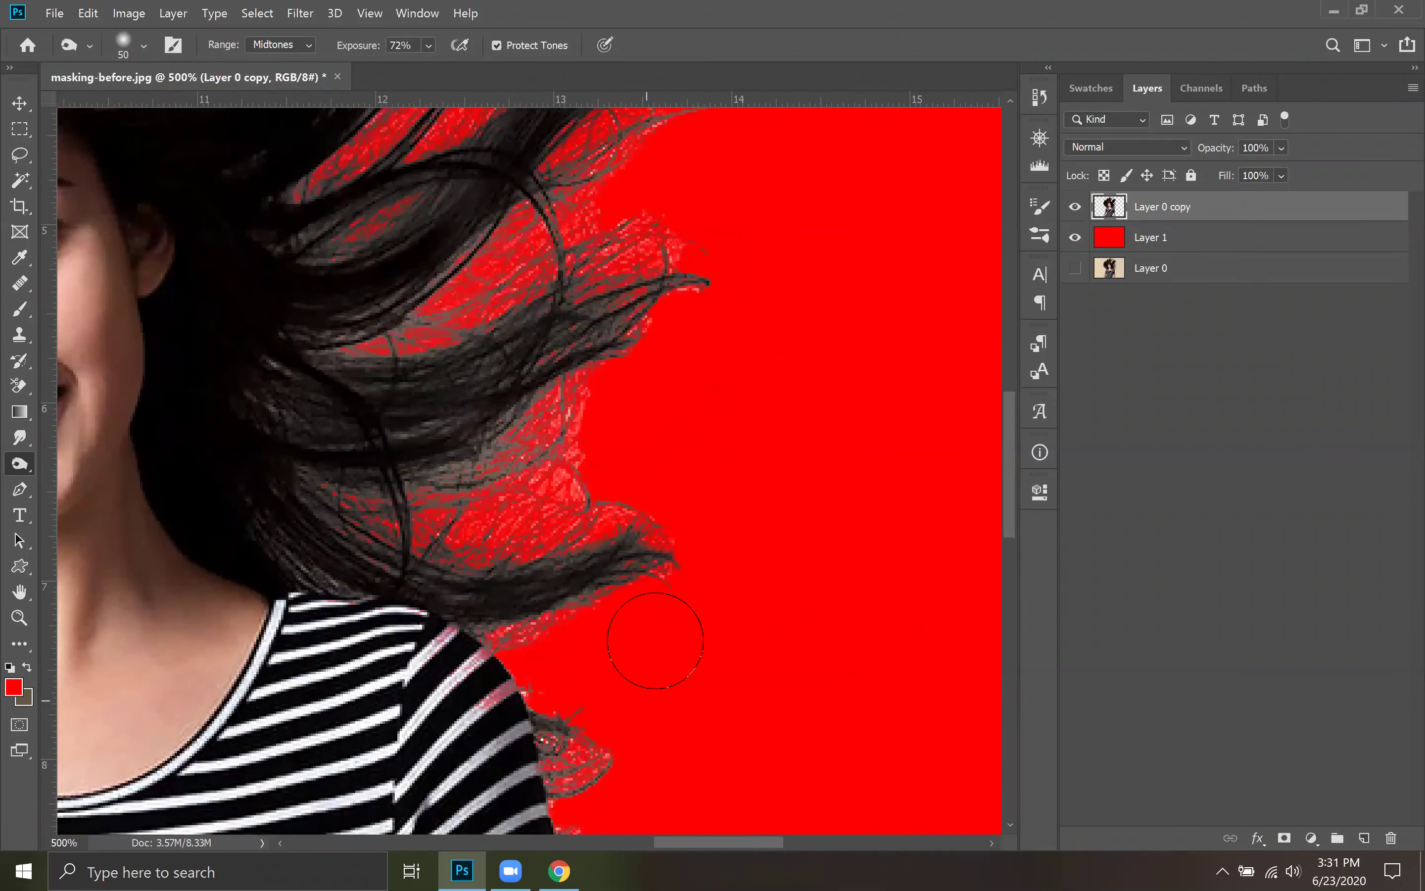
scroll(613, 584, "down", 3)
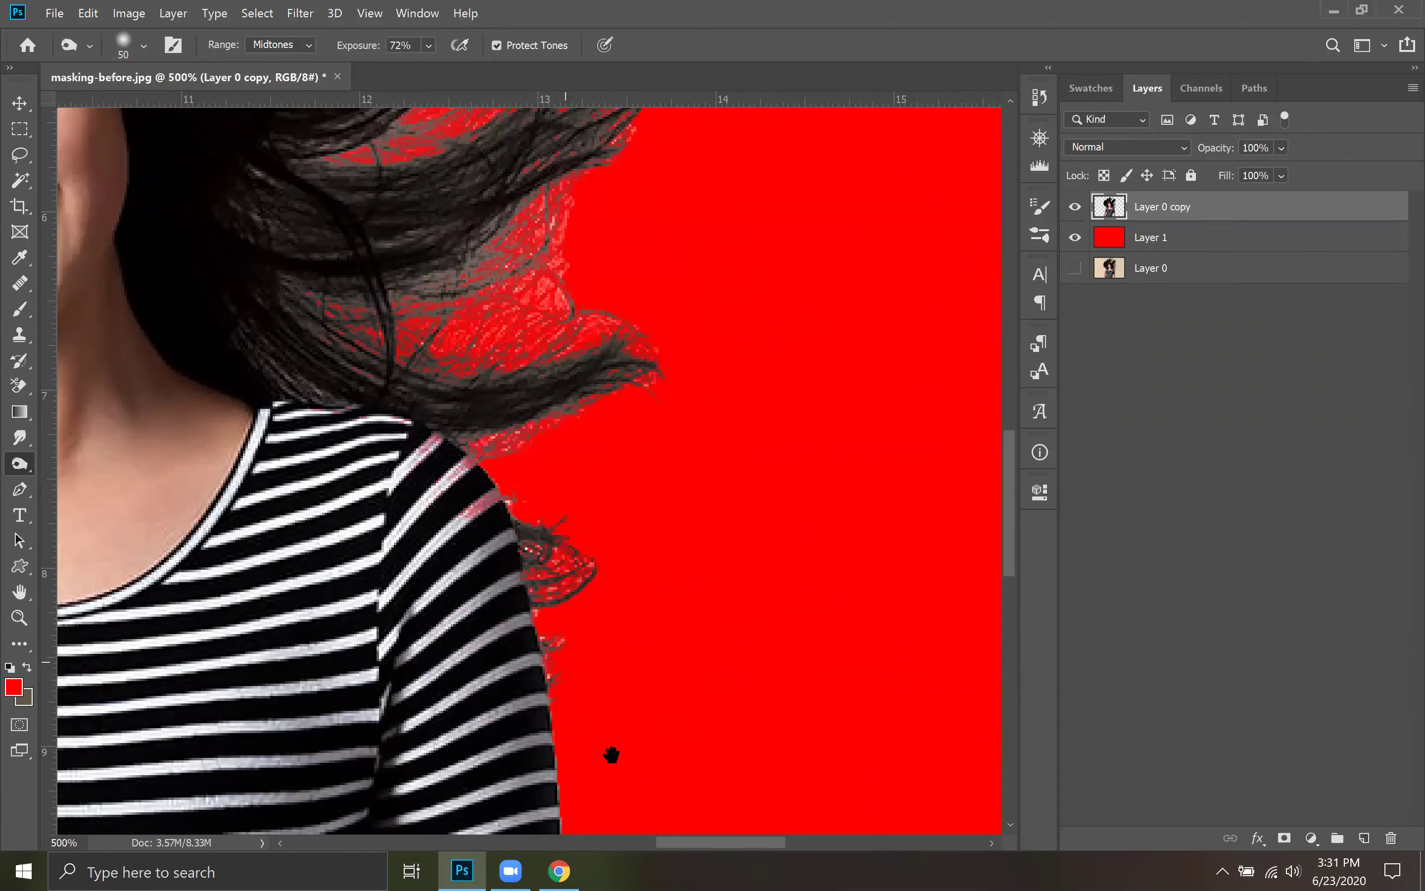
Burn the greyish tufts along the top of the hair, from the short spikes to the tall crossing strands
scroll(604, 715, "up", 4)
scroll(605, 715, "left", 1)
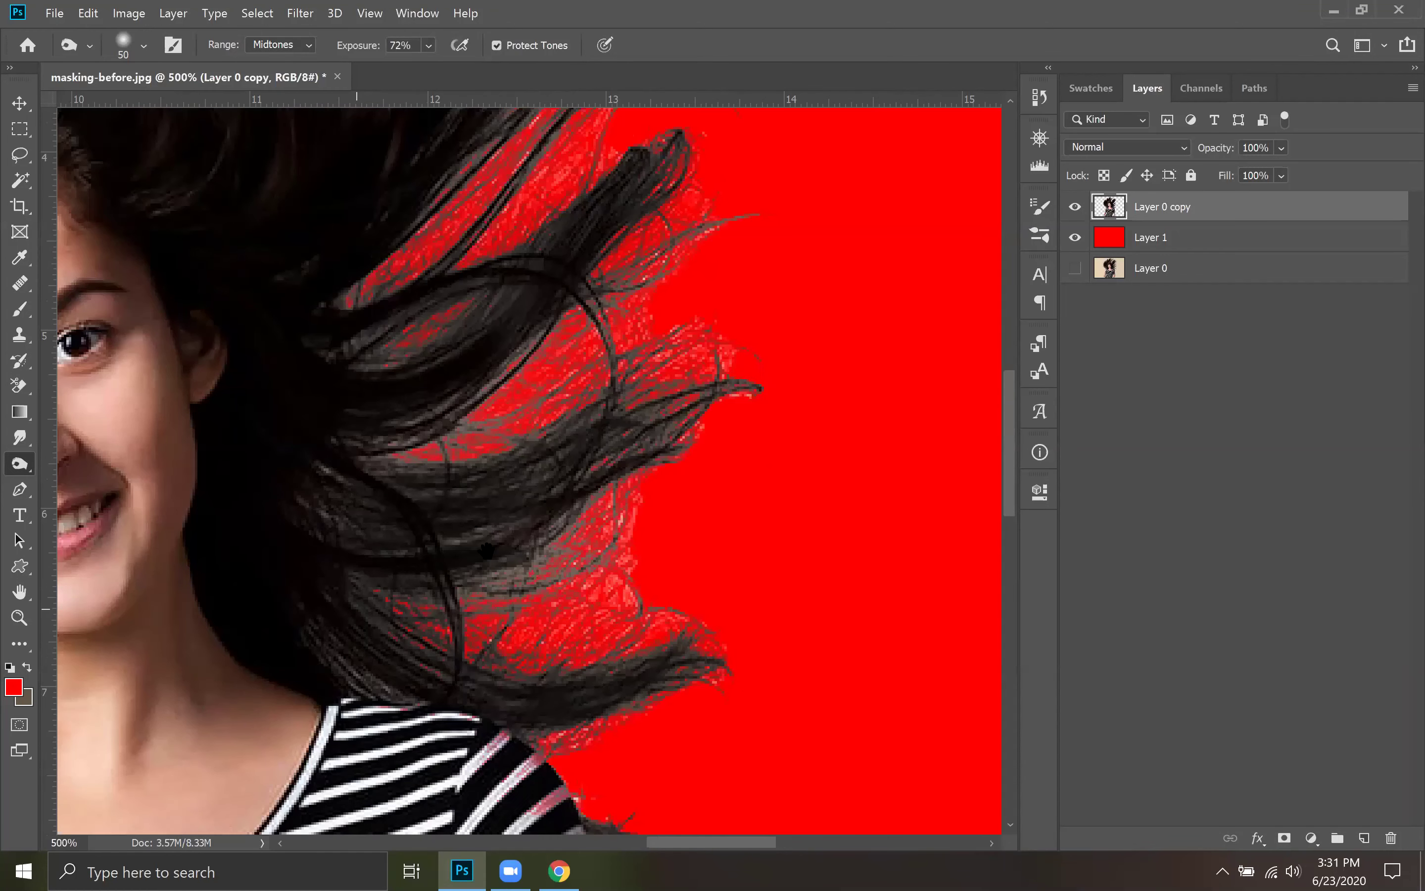
scroll(512, 424, "up", 1)
scroll(512, 424, "right", 1)
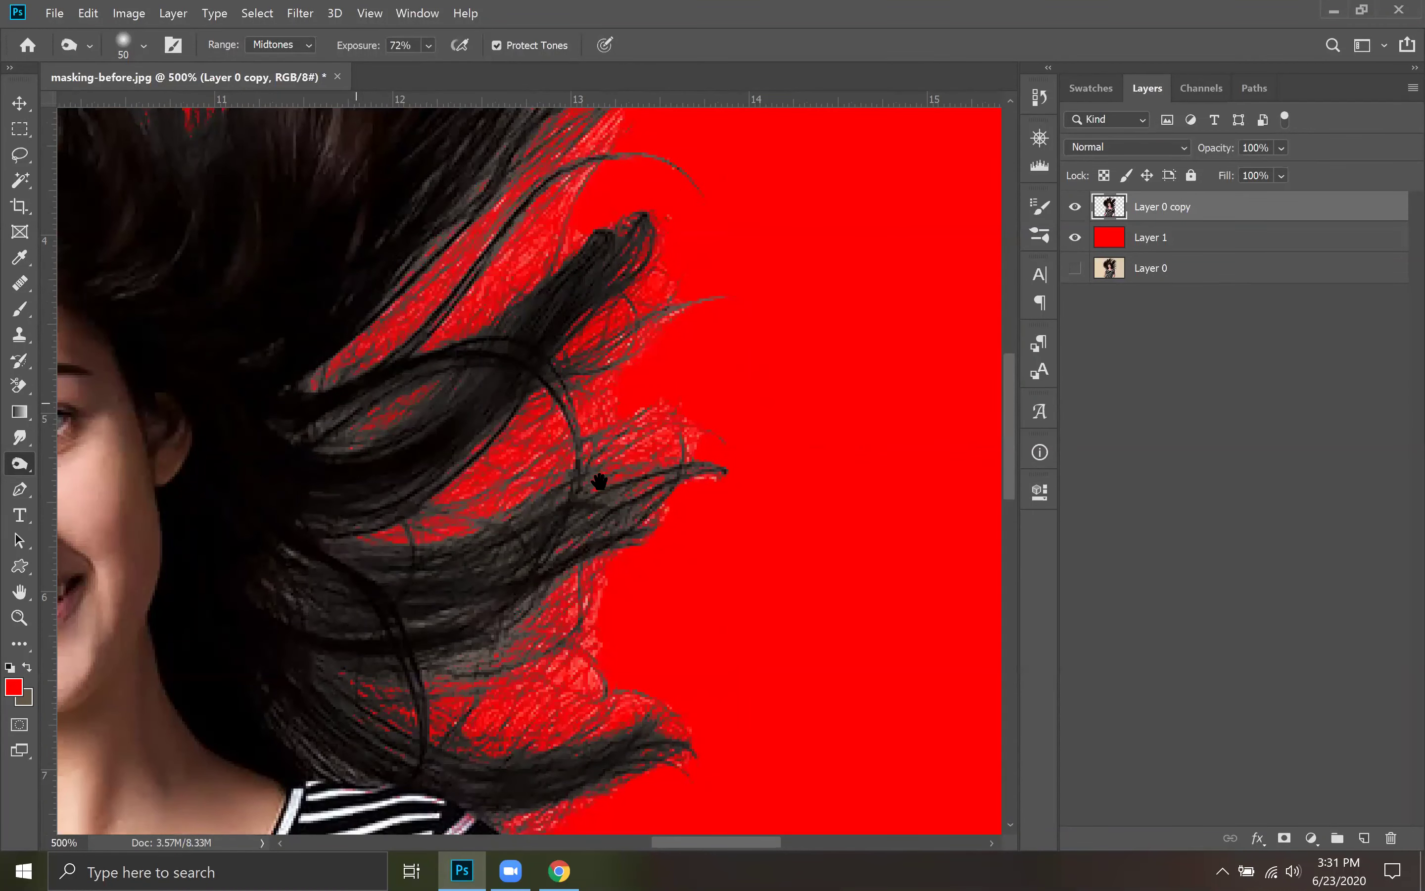
scroll(636, 725, "up", 5)
scroll(636, 725, "left", 1)
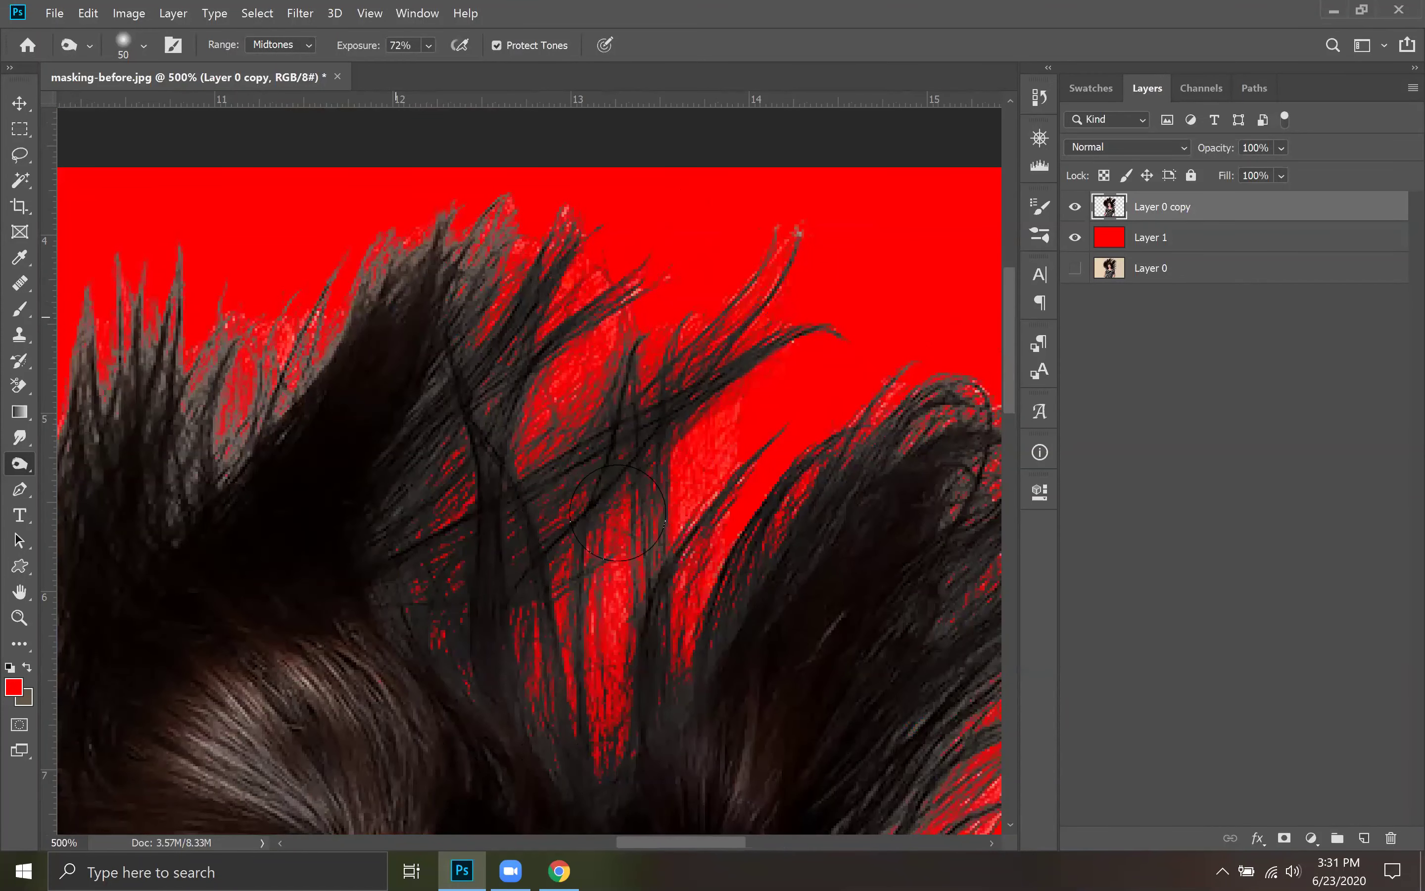
scroll(642, 548, "up", 2)
scroll(642, 548, "left", 3)
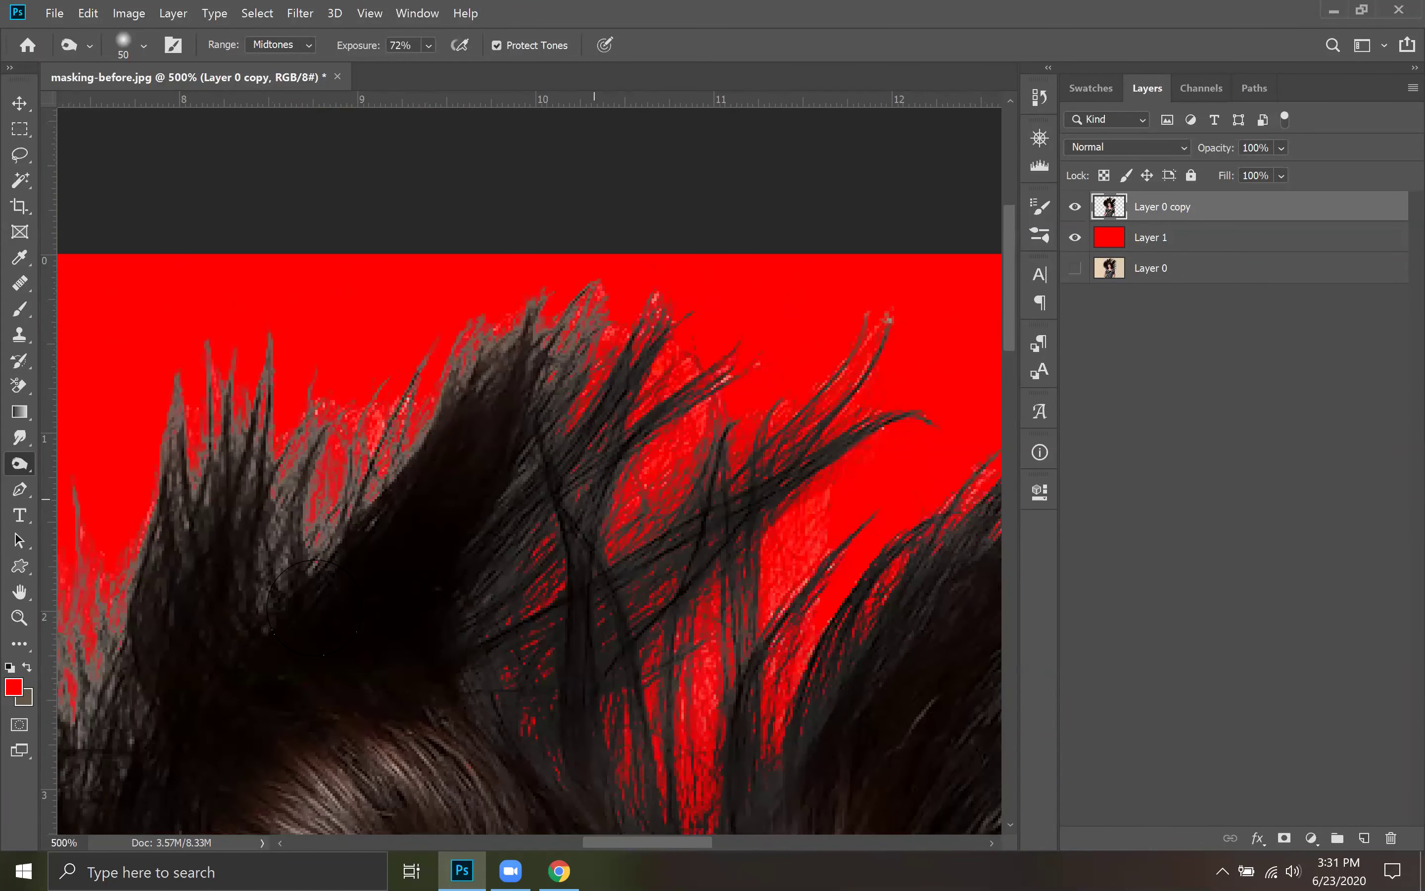
mouse_move(279, 448)
left_mouse_down()
mouse_move(276, 408)
mouse_move(307, 501)
mouse_move(353, 436)
mouse_move(330, 525)
mouse_move(478, 628)
left_mouse_up()
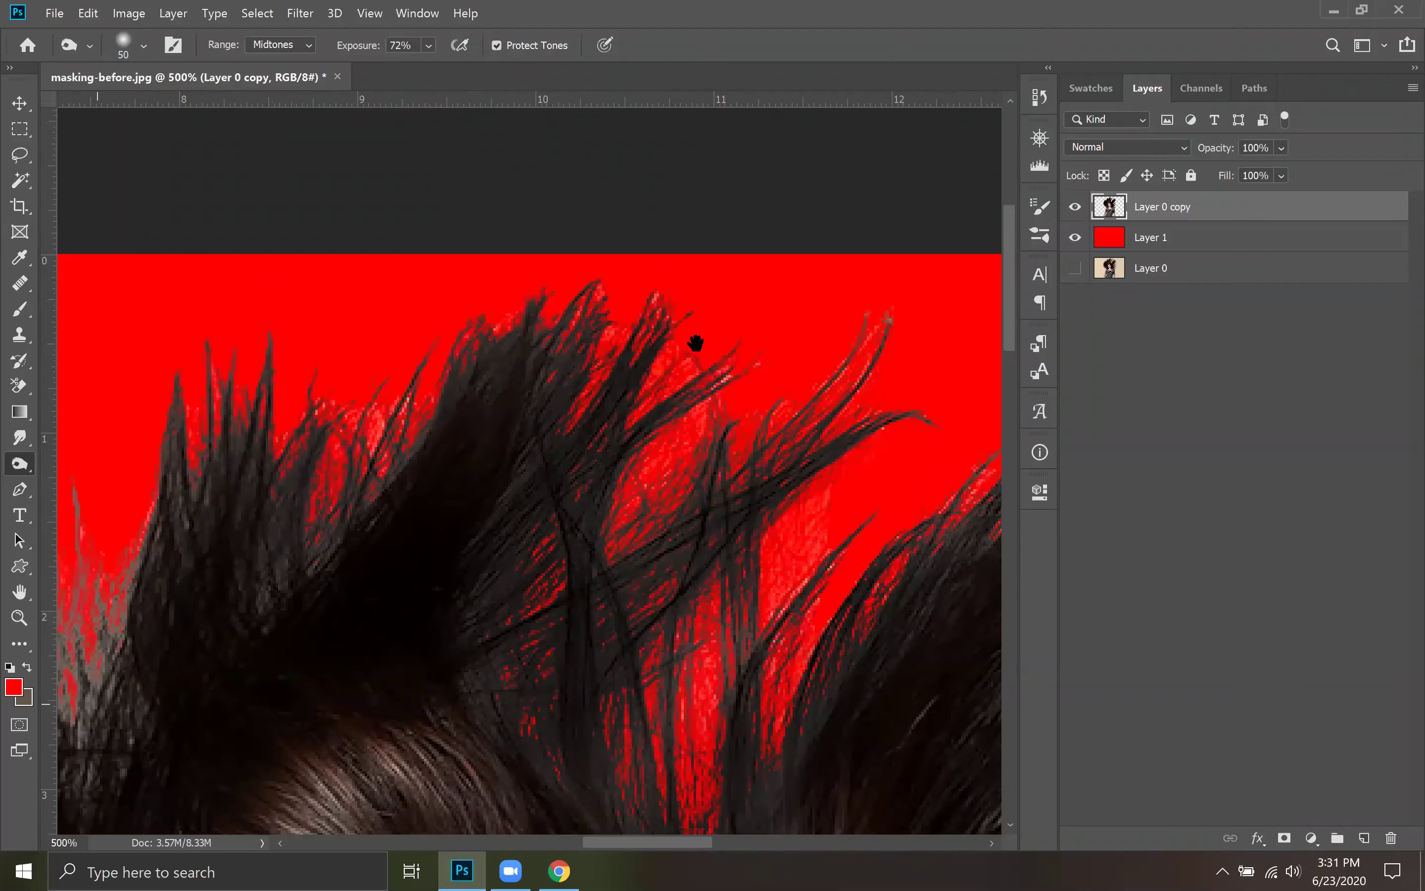
Burn the grey spikes and short strands along the upper-left outline of the hair
left_click_drag(694, 343, 972, 200)
left_click_drag(608, 533, 715, 539)
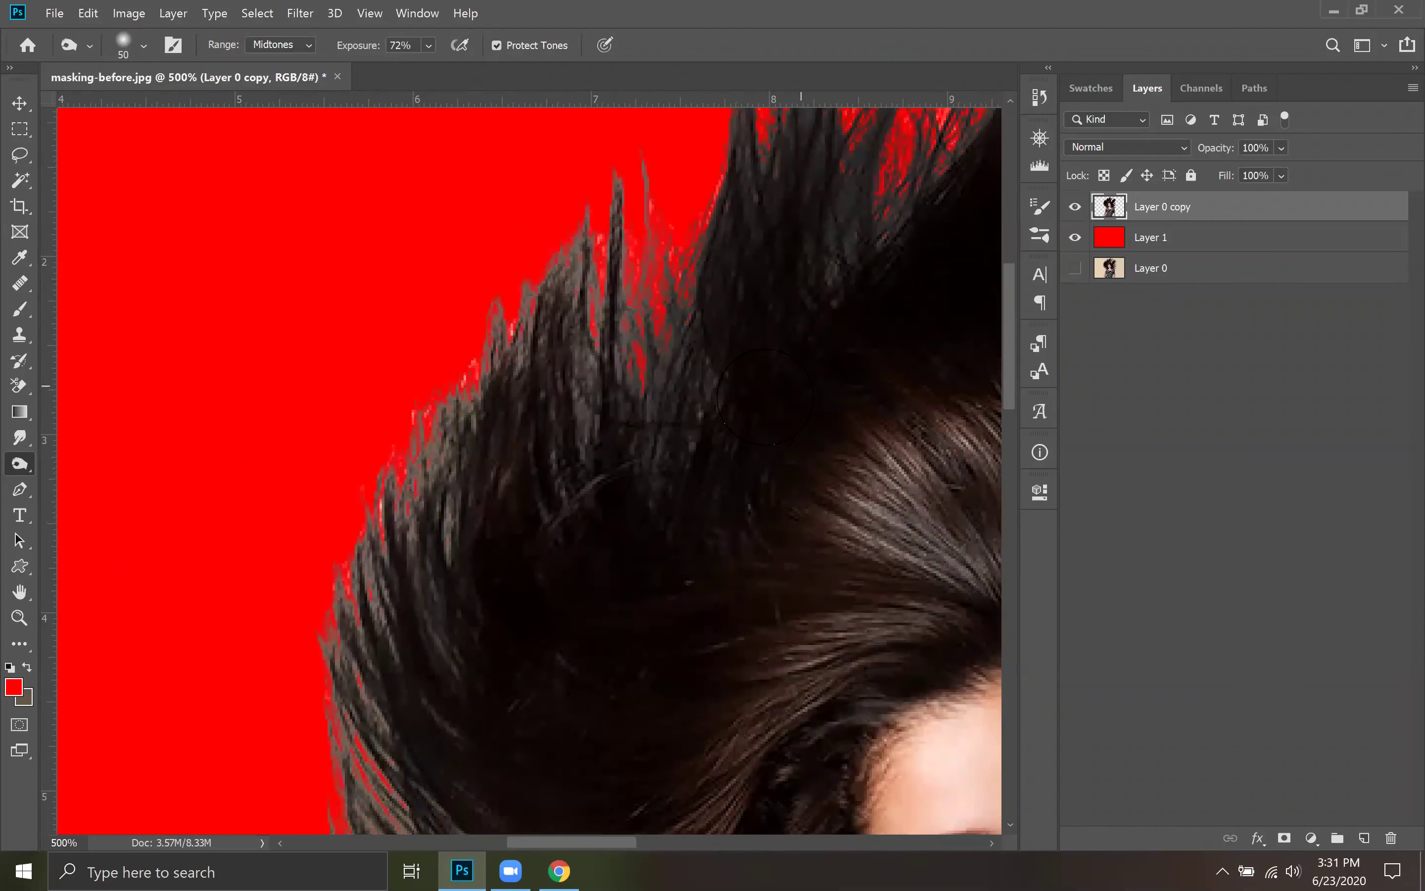
left_click_drag(765, 396, 679, 551)
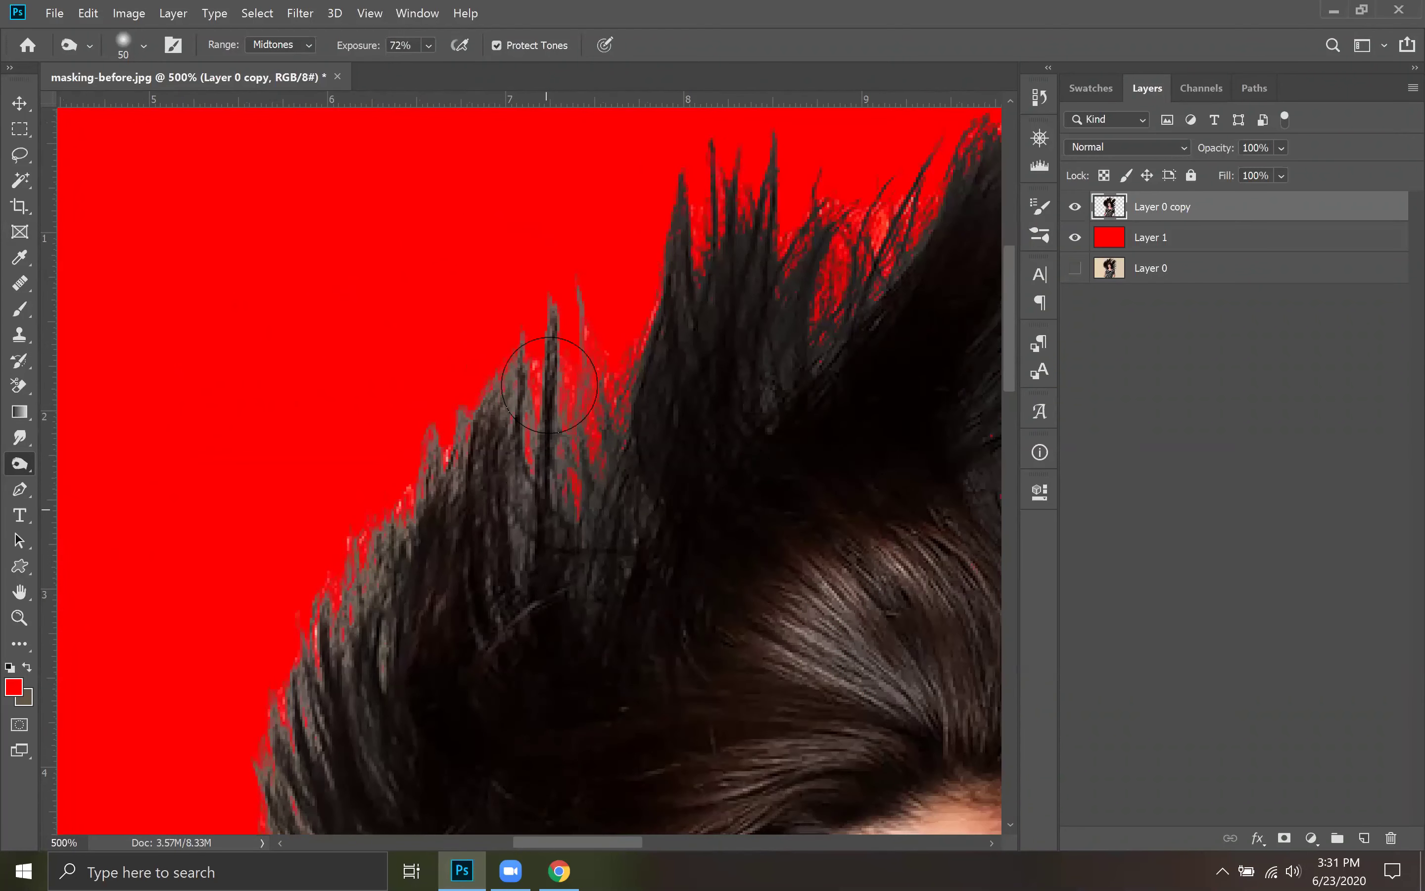
mouse_move(595, 330)
left_mouse_down()
mouse_move(518, 412)
mouse_move(488, 592)
mouse_move(756, 379)
left_mouse_up()
mouse_move(747, 292)
left_mouse_down()
mouse_move(651, 345)
mouse_move(585, 501)
mouse_move(632, 434)
mouse_move(740, 191)
mouse_move(666, 514)
left_mouse_up()
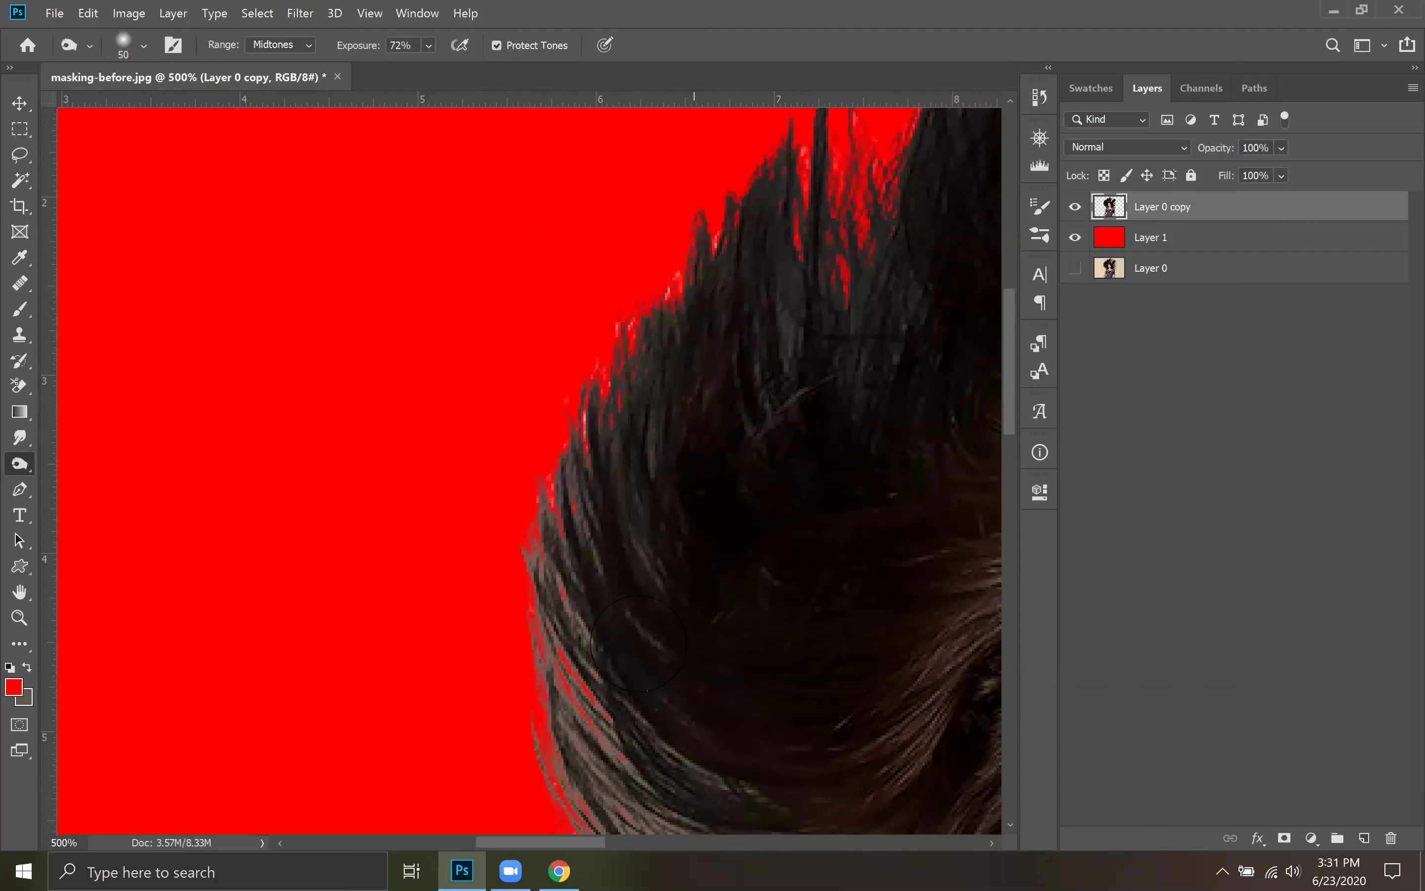
Darken the grey fringe along the rounded left edge of the hair with the Burn tool
left_click_drag(660, 616, 594, 483)
mouse_move(506, 377)
left_mouse_down()
mouse_move(475, 230)
mouse_move(500, 589)
mouse_move(542, 601)
left_mouse_up()
left_click_drag(697, 722, 649, 601)
mouse_move(489, 477)
left_mouse_down()
mouse_move(446, 377)
mouse_move(479, 560)
mouse_move(548, 607)
mouse_move(678, 607)
mouse_move(778, 645)
left_mouse_up()
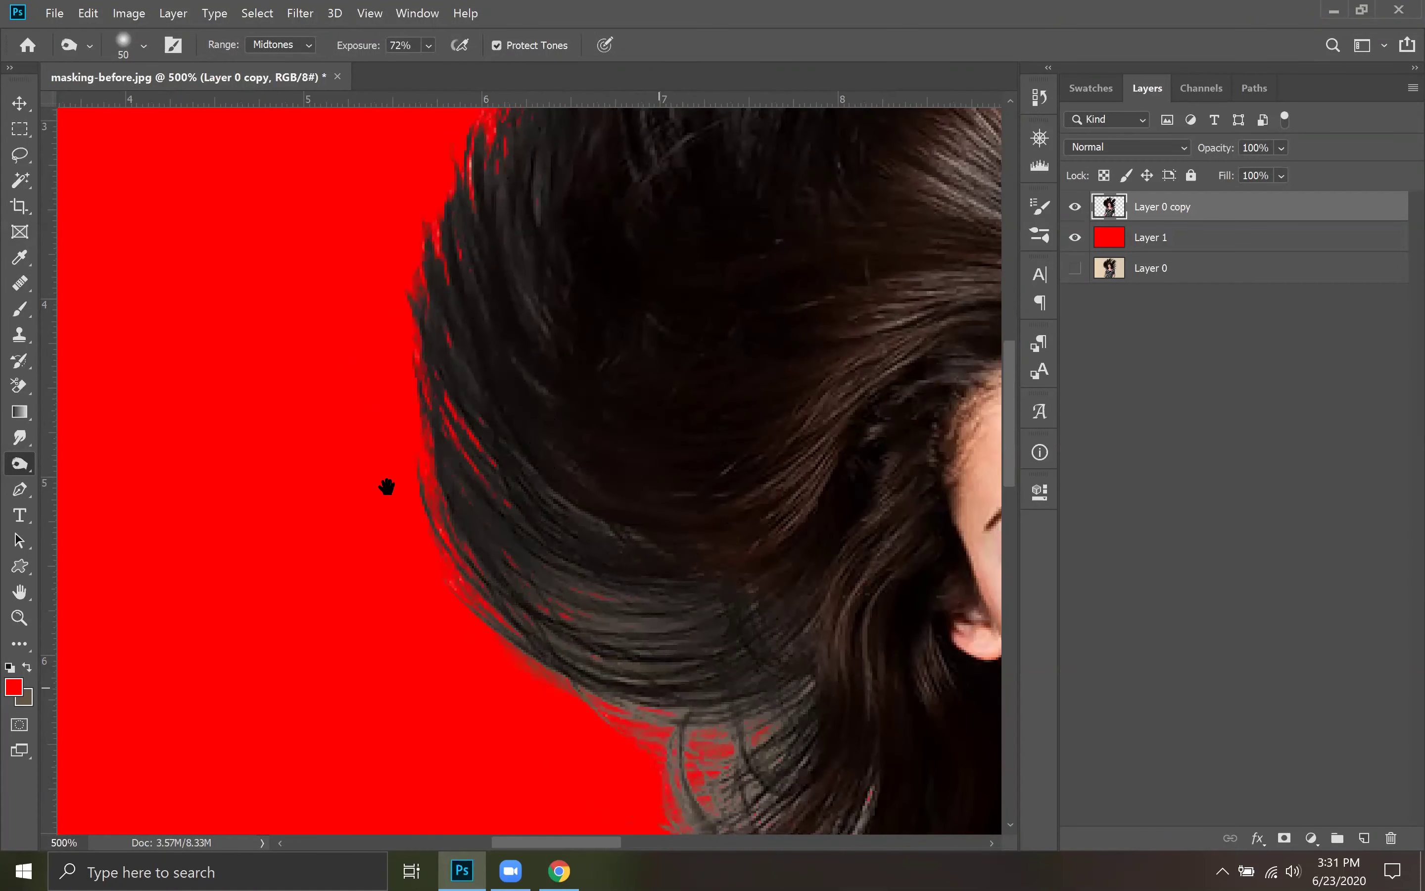
Burn the remaining grey strands at the lower left of the hair, down to the loose tip beside the striped shoulder
scroll(385, 486, "down", 3)
scroll(385, 487, "right", 3)
mouse_move(486, 432)
left_mouse_down()
mouse_move(194, 412)
mouse_move(412, 519)
mouse_move(177, 471)
mouse_move(460, 589)
left_mouse_up()
mouse_move(295, 816)
left_mouse_down()
mouse_move(518, 606)
mouse_move(313, 780)
mouse_move(465, 552)
mouse_move(424, 636)
mouse_move(344, 662)
mouse_move(327, 440)
mouse_move(424, 448)
mouse_move(377, 436)
mouse_move(387, 446)
left_mouse_up()
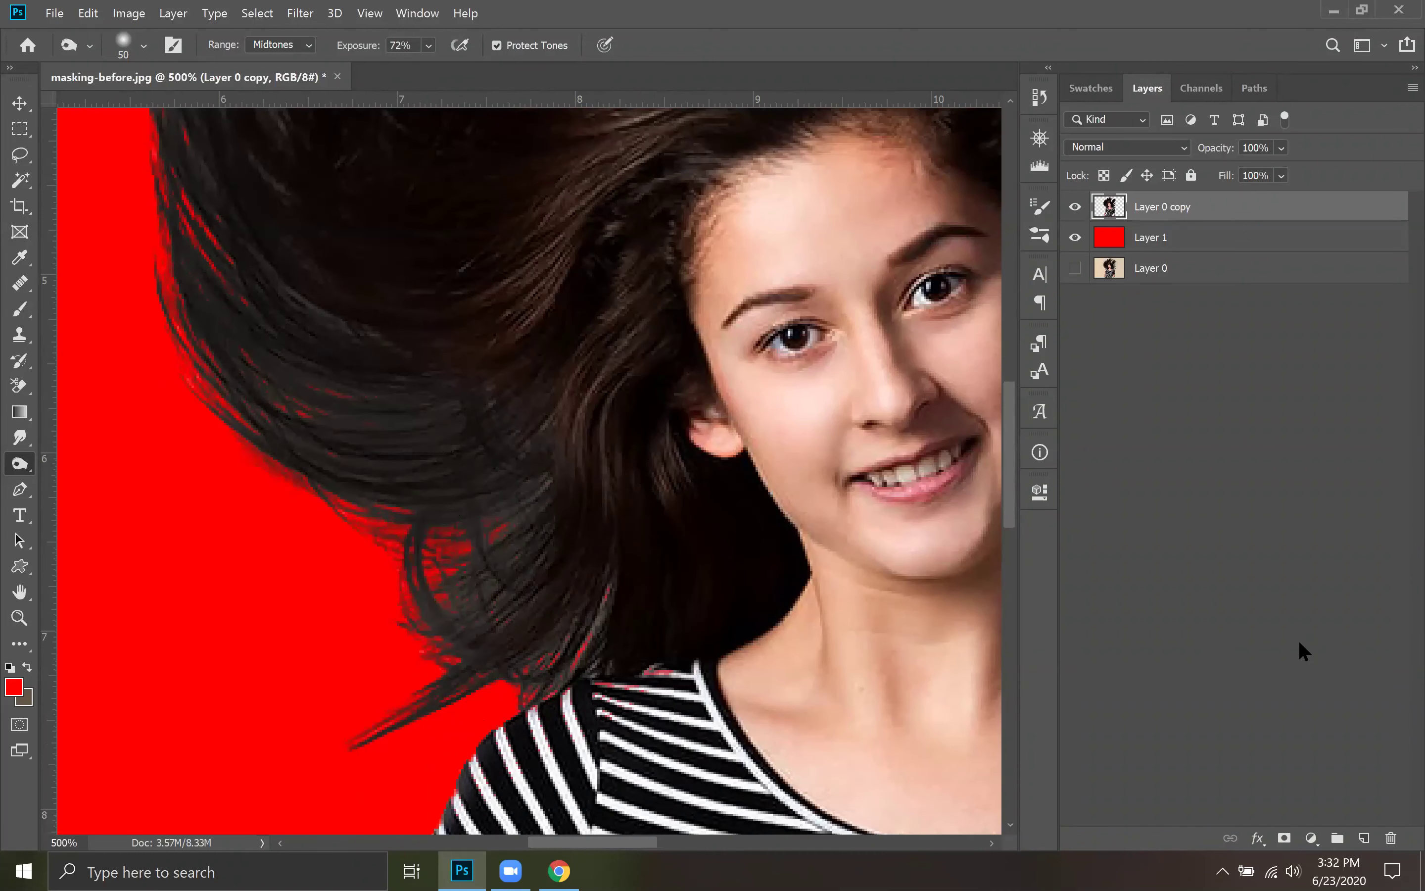
View the whole woman at 100% and hide red Layer 1 to inspect the cut-out on transparency
key("ctrl+minus")
key("ctrl+minus")
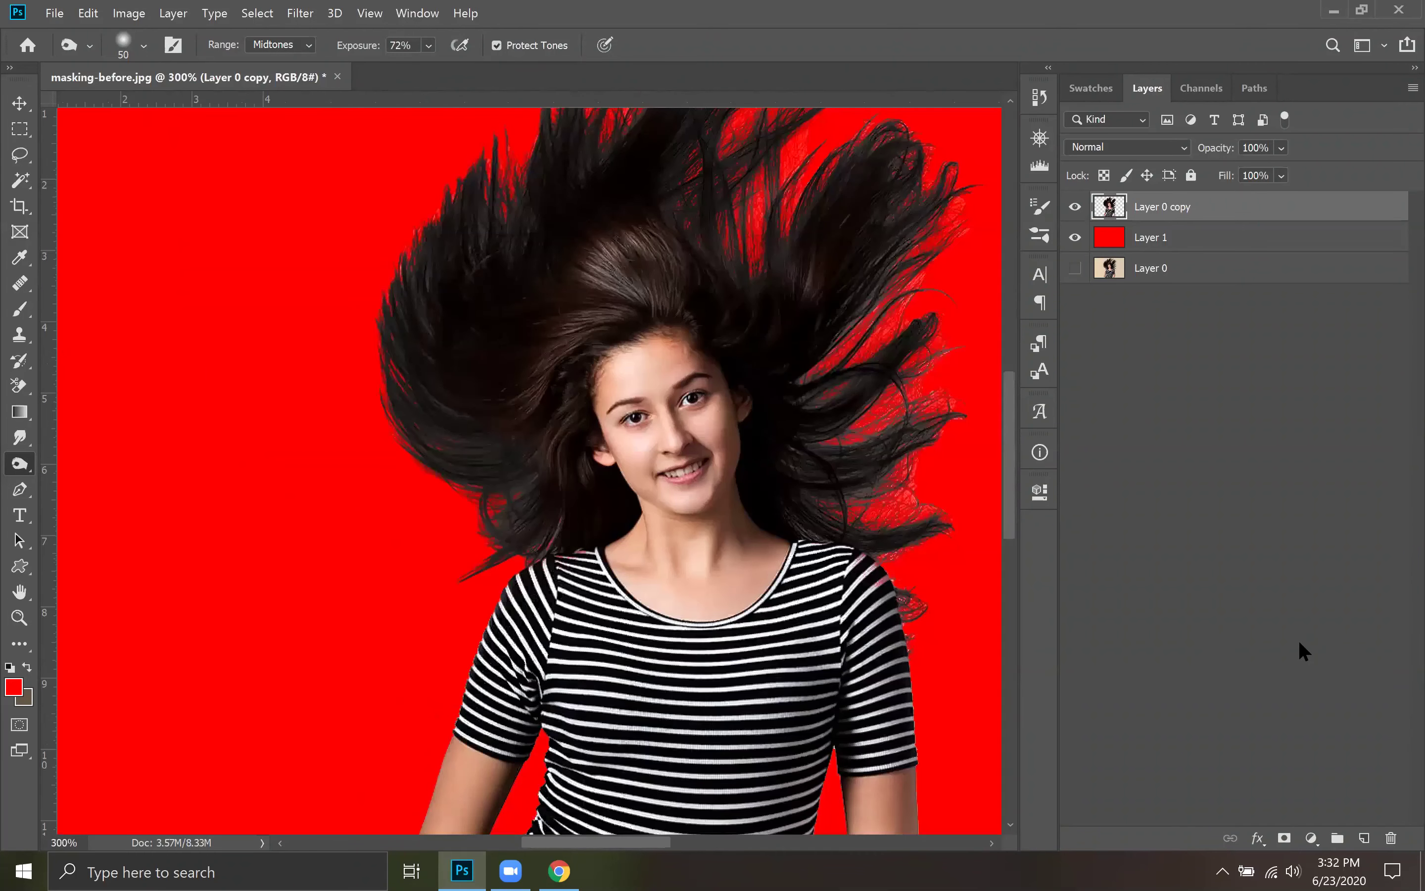
key("ctrl+minus")
key("ctrl+minus")
key("ctrl+plus")
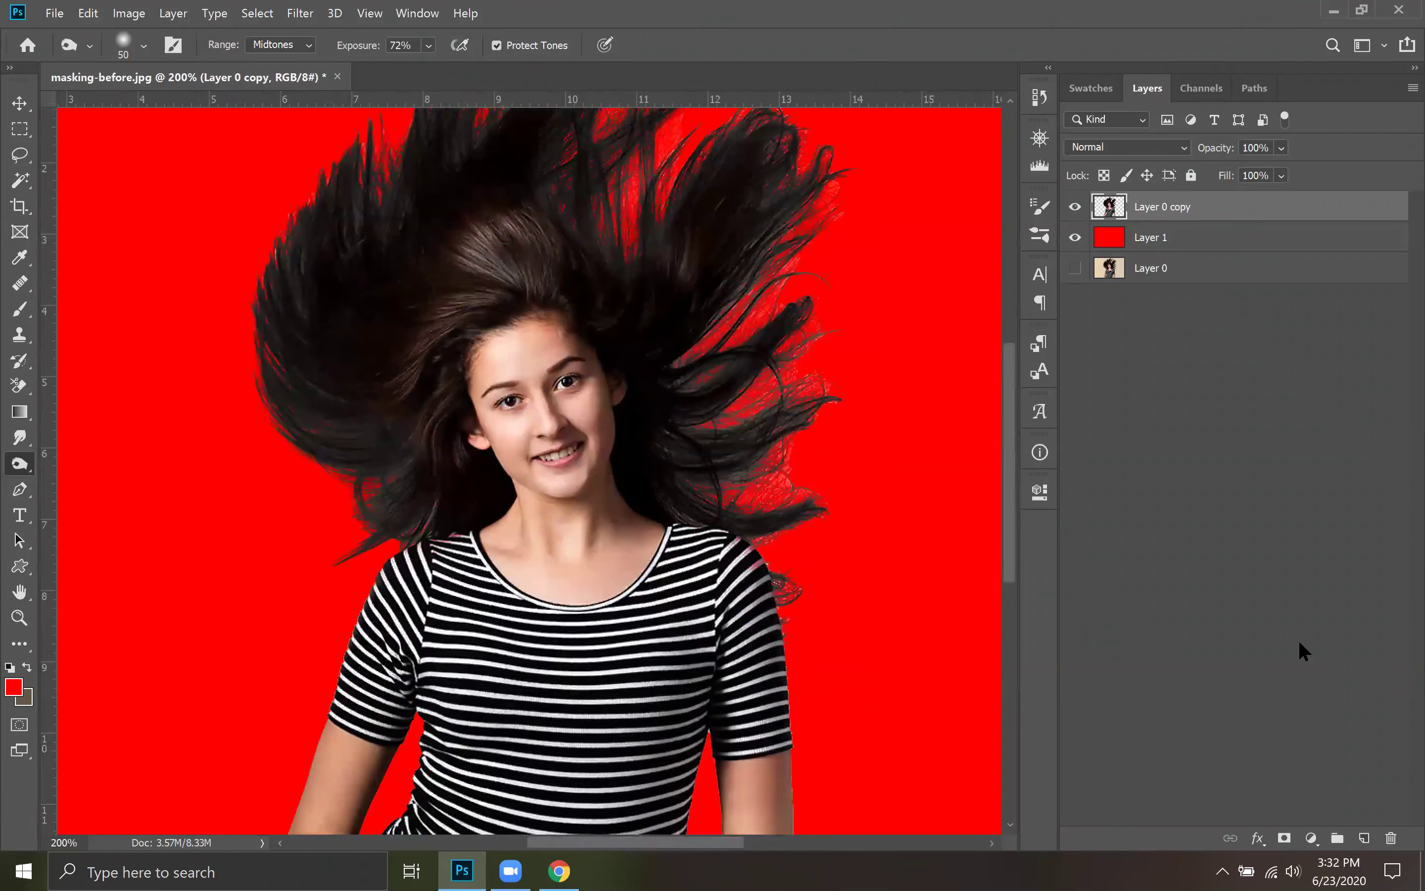
key("ctrl+minus")
left_click(1075, 237)
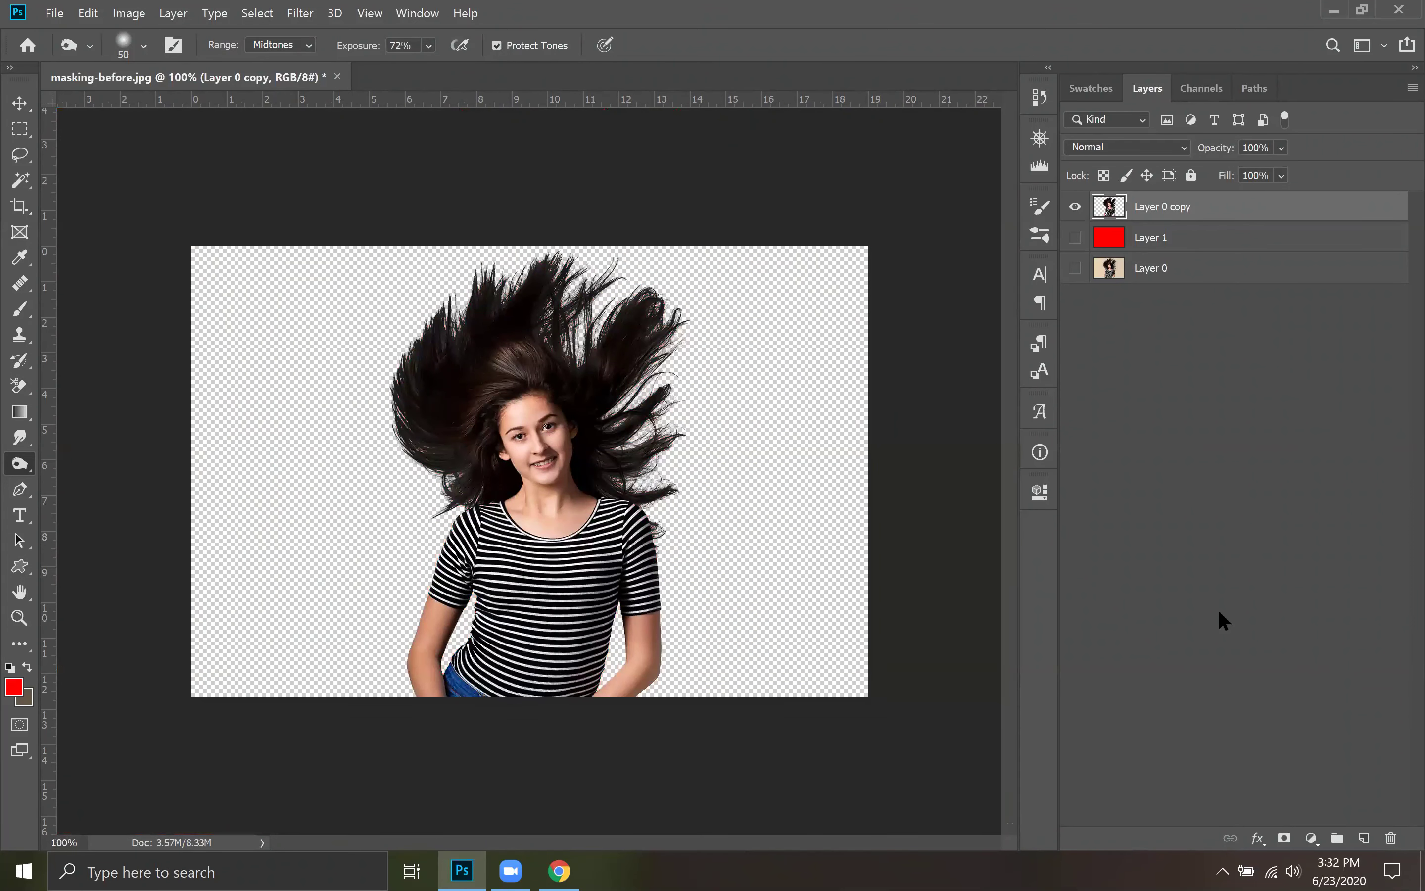
Compare the original Layer 0 with the burned Layer 0 copy by toggling their visibility, leaving only the cut-out shown
left_click(1097, 272)
left_click(1075, 237)
left_click(1075, 206)
left_click(1075, 269)
left_click(1075, 237)
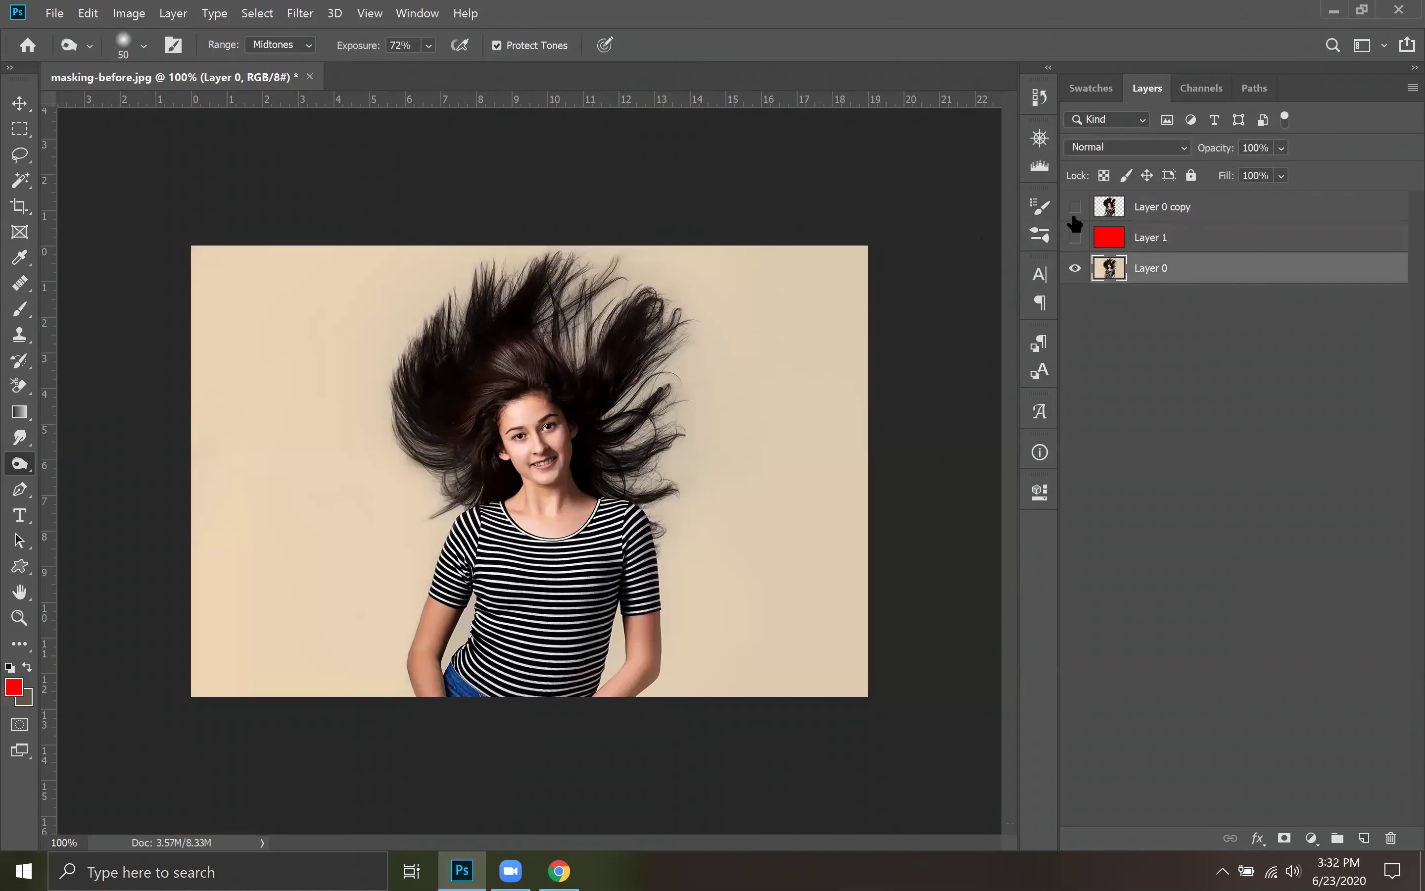
left_click(1075, 208)
left_click(1075, 214)
left_click(1075, 214)
left_click(1074, 213)
left_click(1075, 214)
left_click(1075, 268)
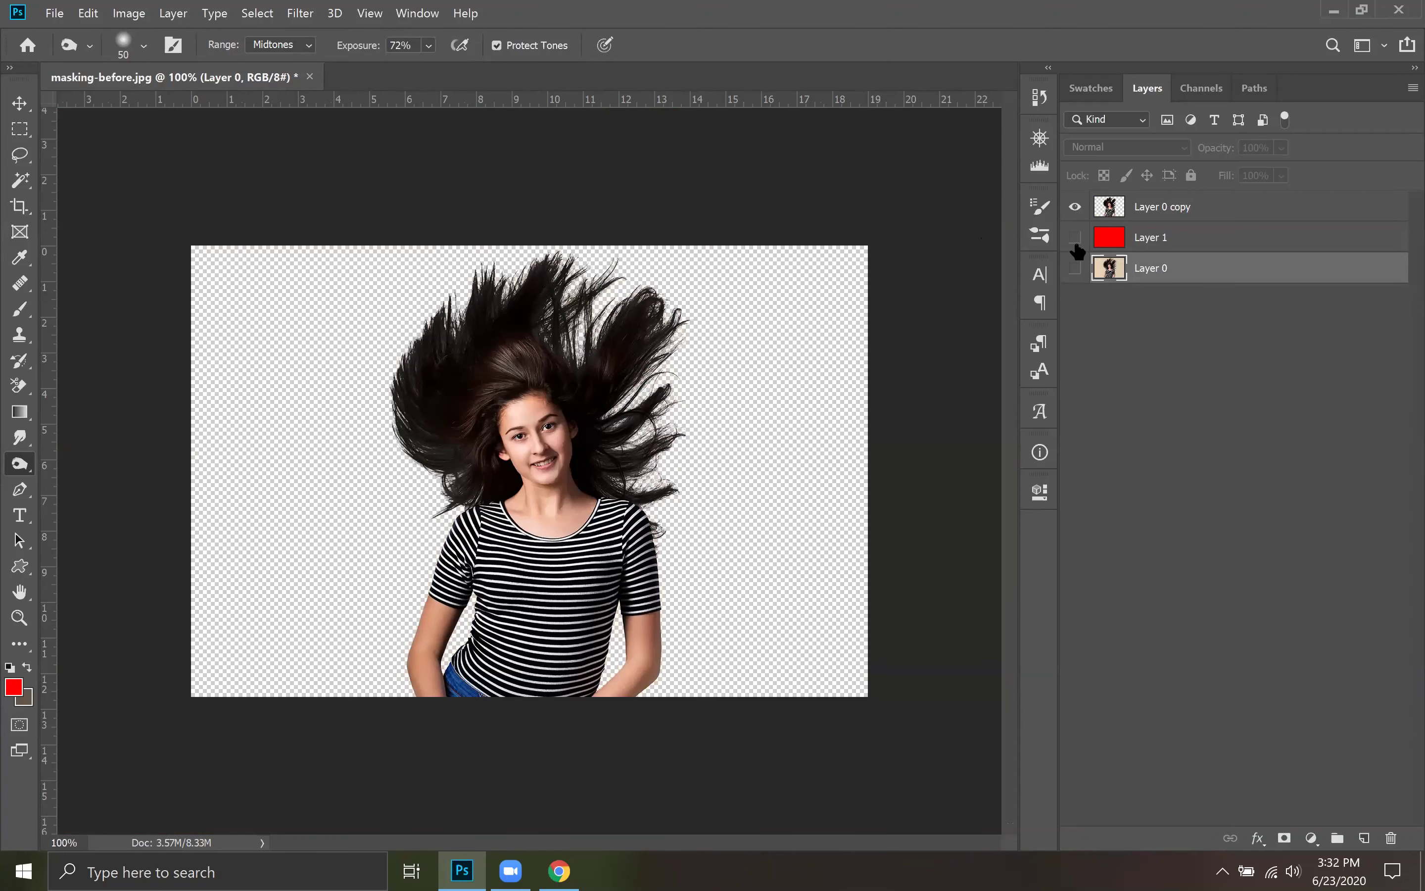
Show red Layer 1 behind the cut-out again and set the foreground colour to a bright purple
left_click(1075, 237)
key("i")
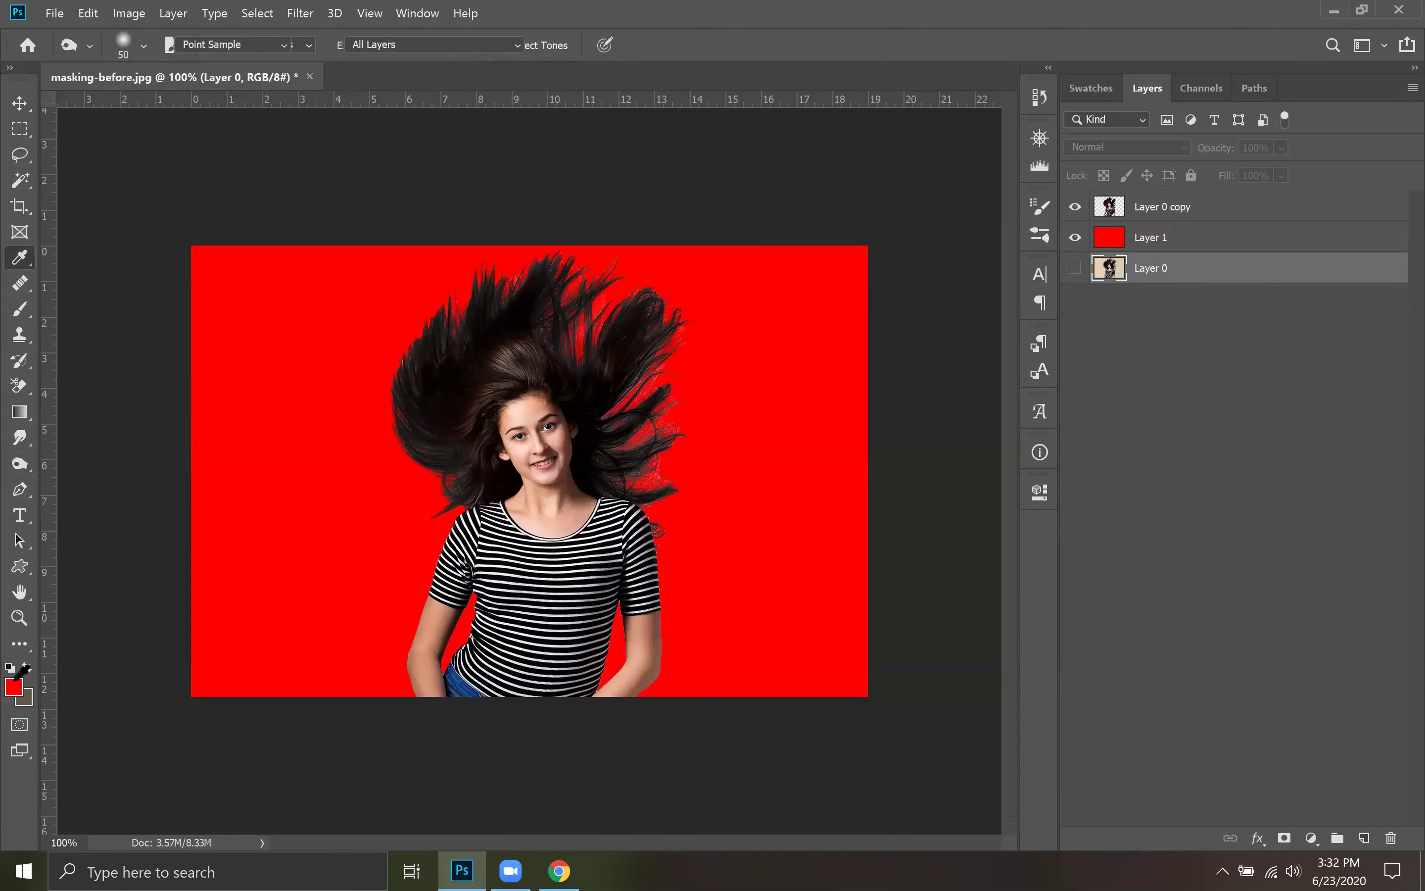
left_click(14, 683)
left_click_drag(1064, 299, 1055, 205)
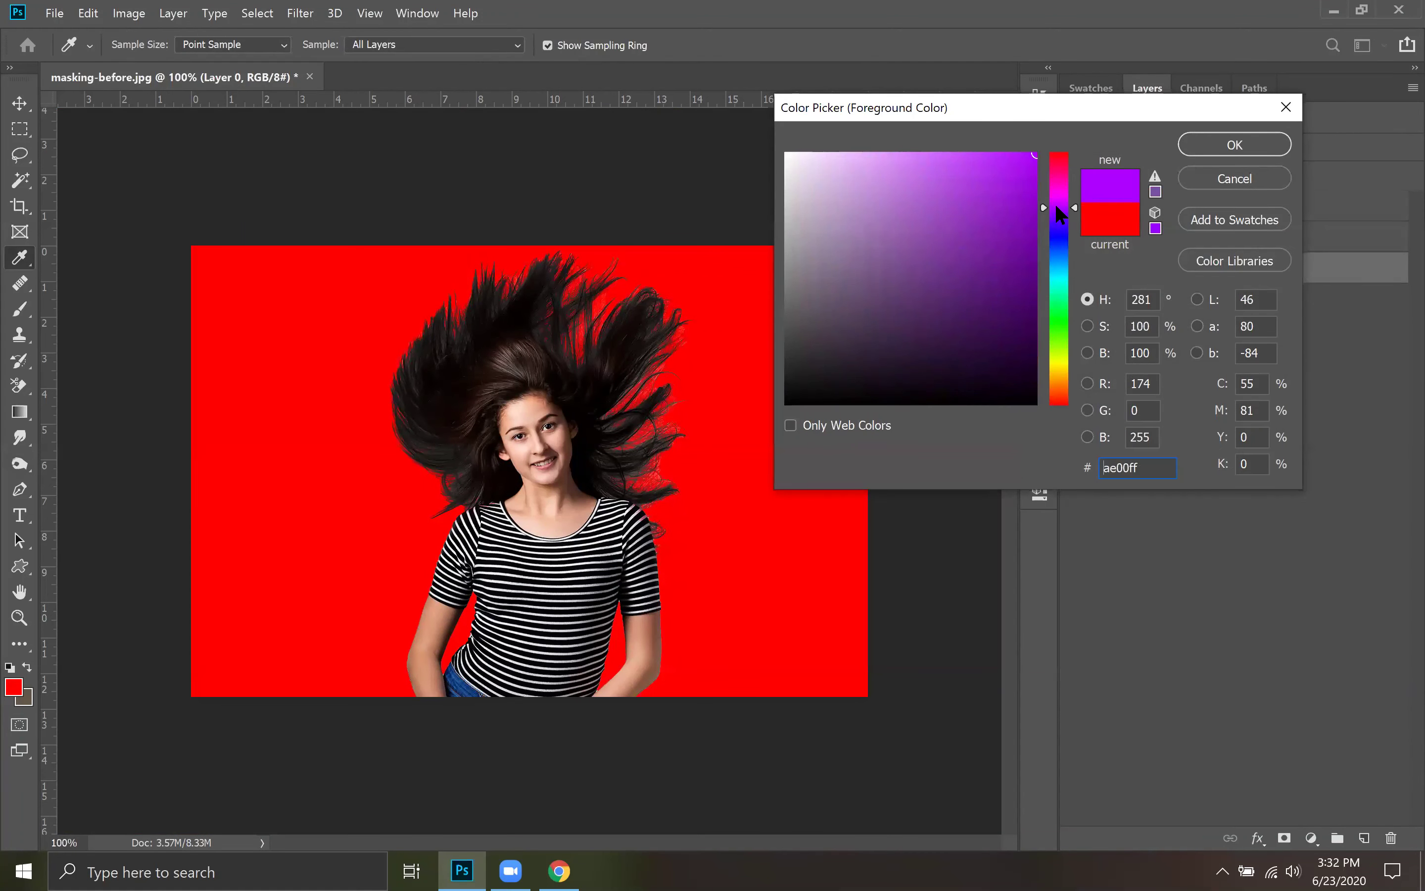
left_click(1216, 144)
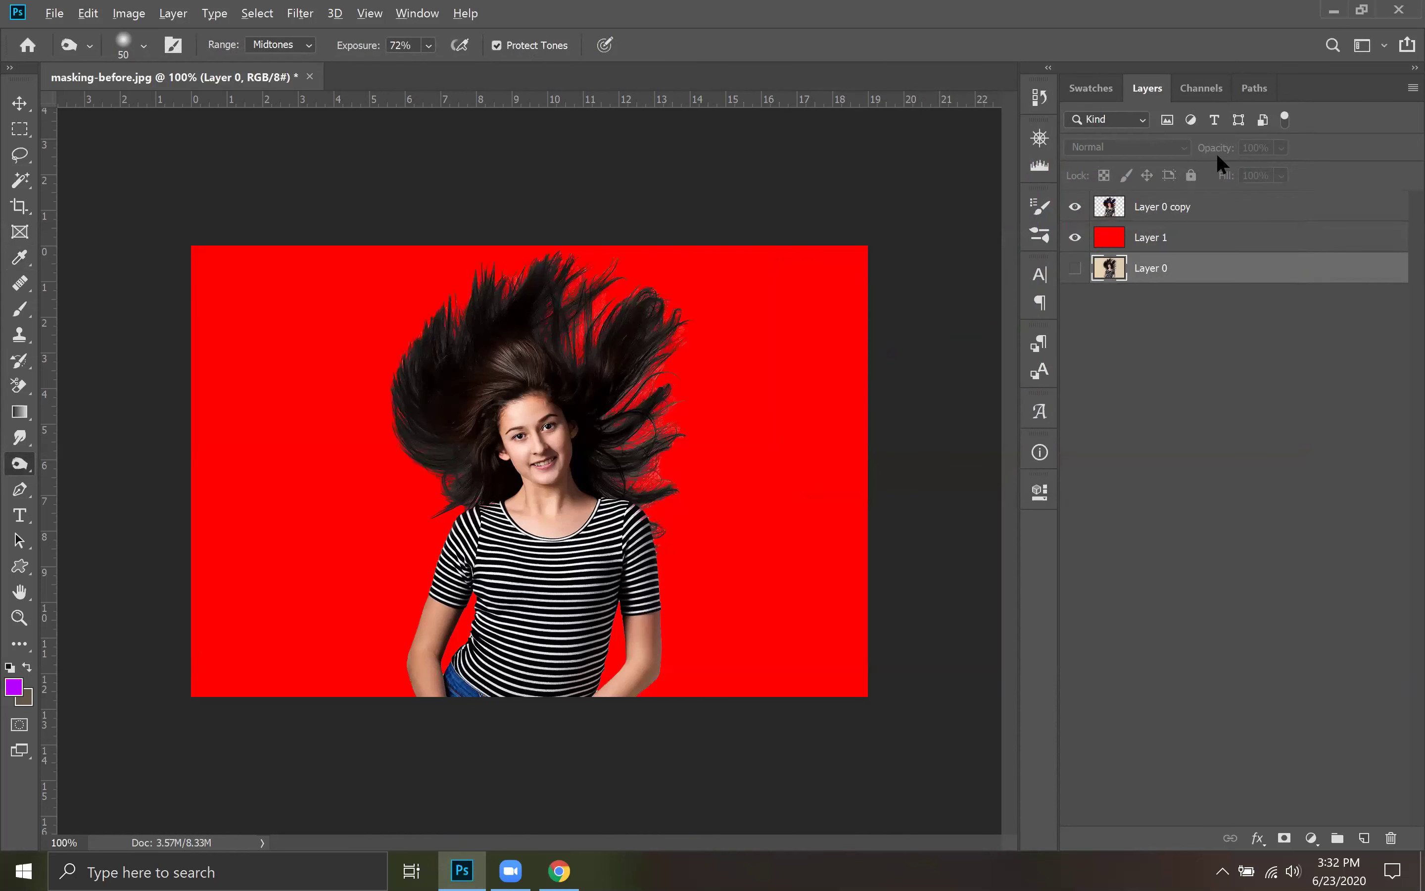
Try the purple foreground colour as a fill on Layer 0 placed directly beneath the cut-out, and undo the change
key("alt+BackSpace")
left_click_drag(1165, 263, 1165, 230)
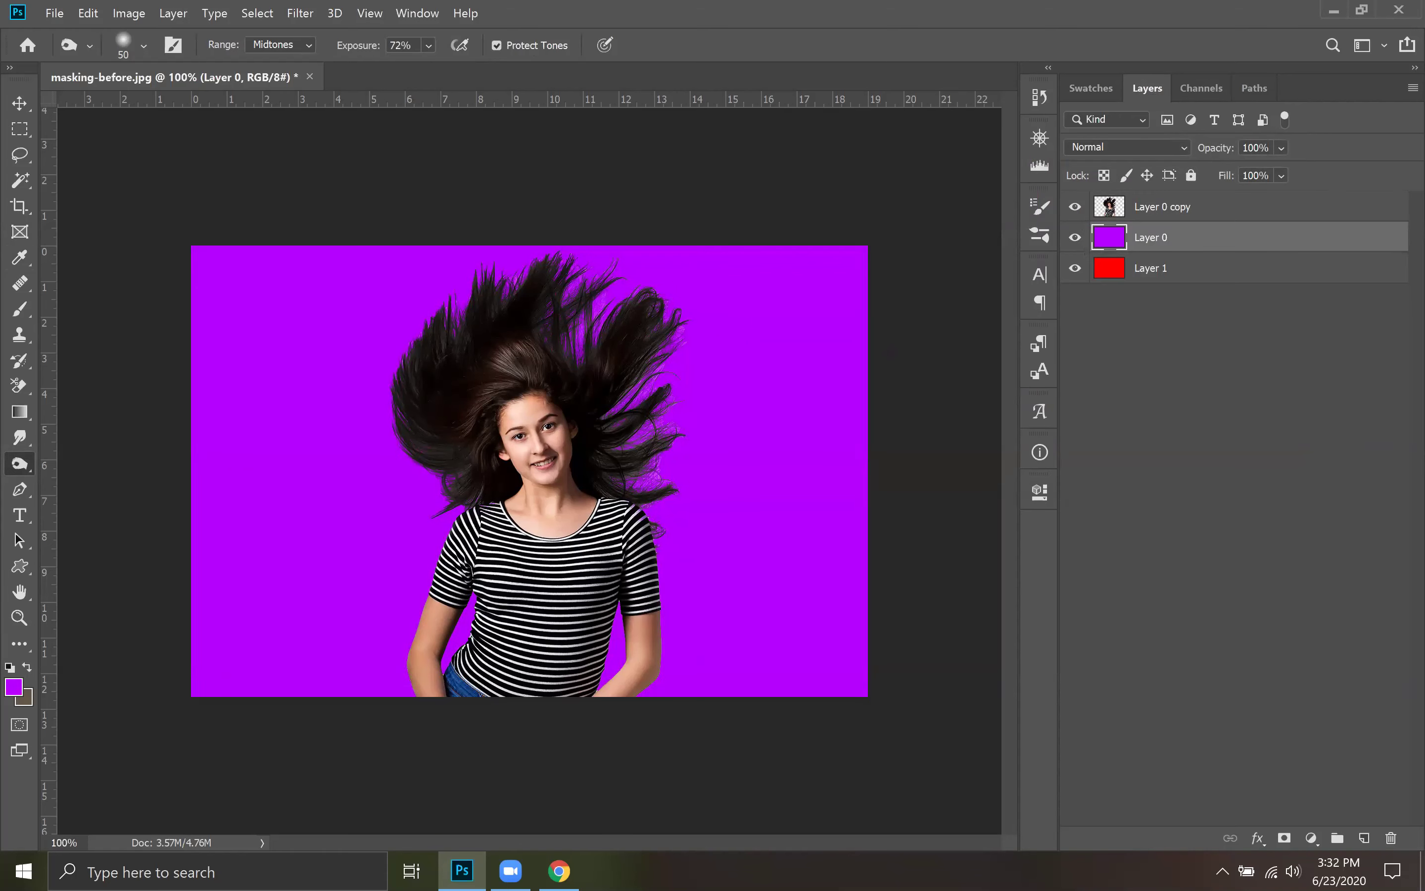
left_click(511, 871)
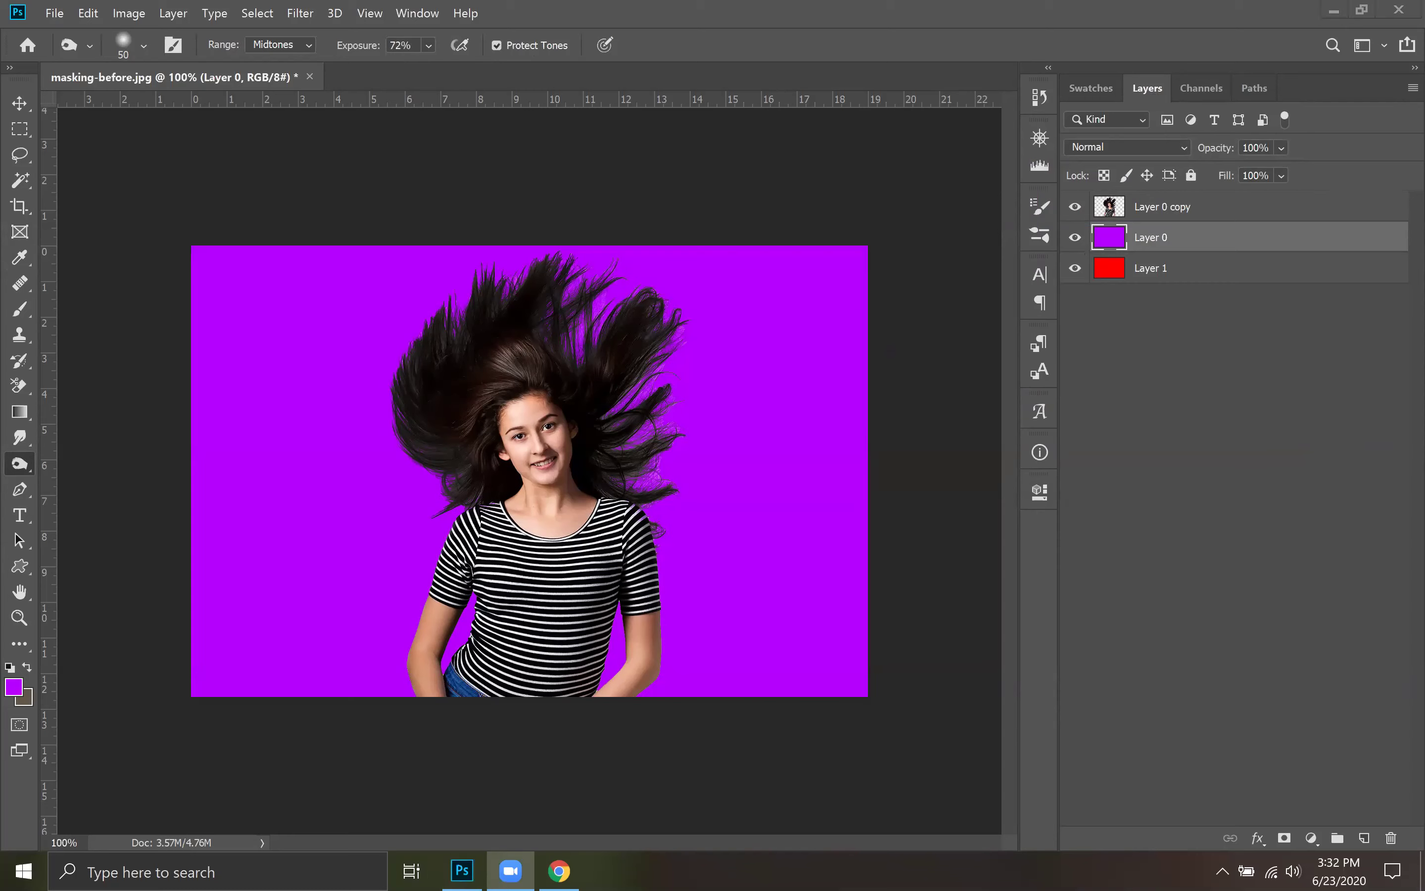
left_click(1207, 339)
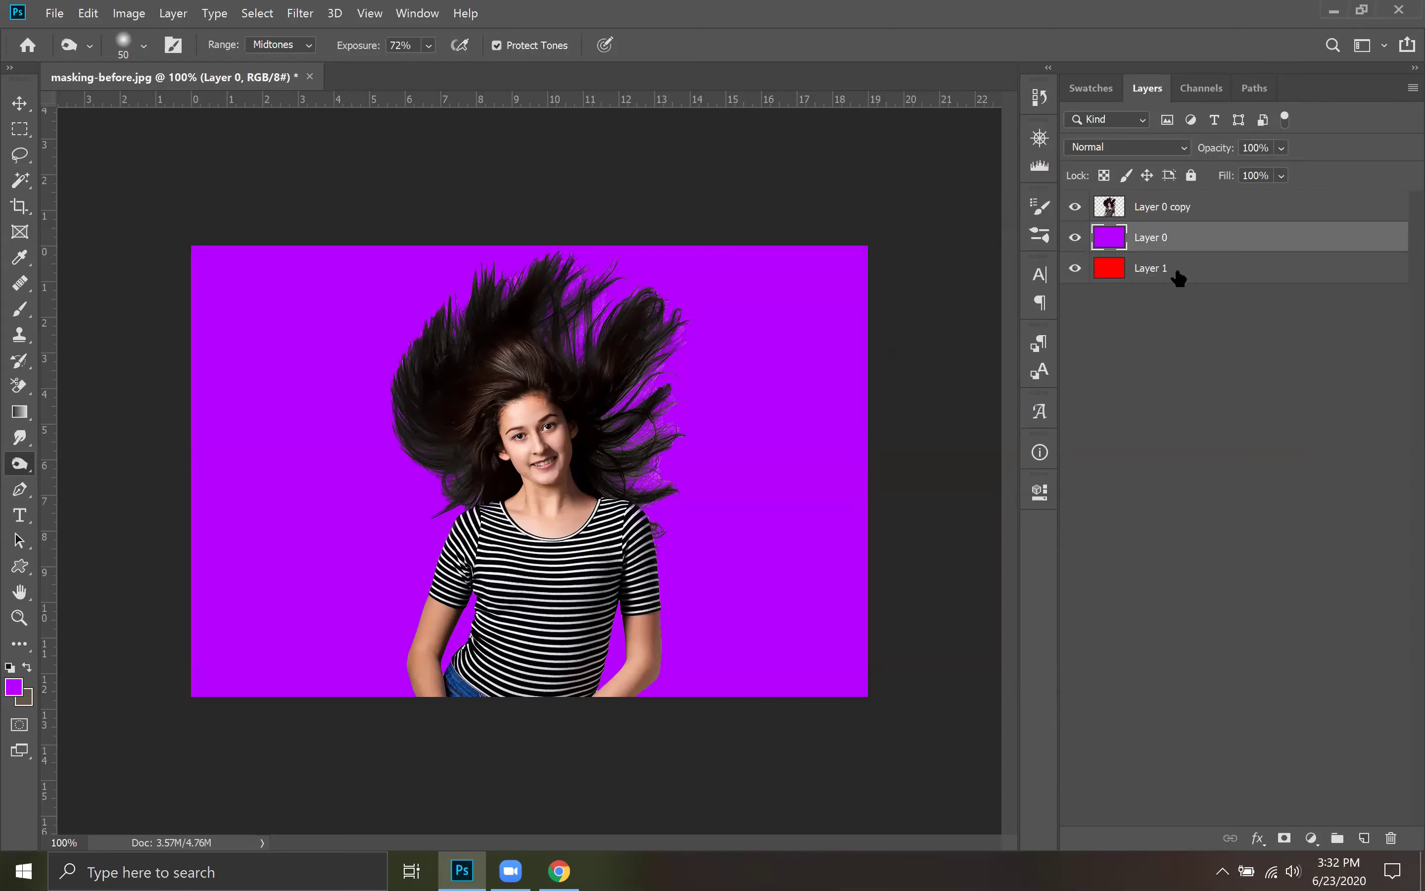
left_click_drag(1175, 267, 1178, 282)
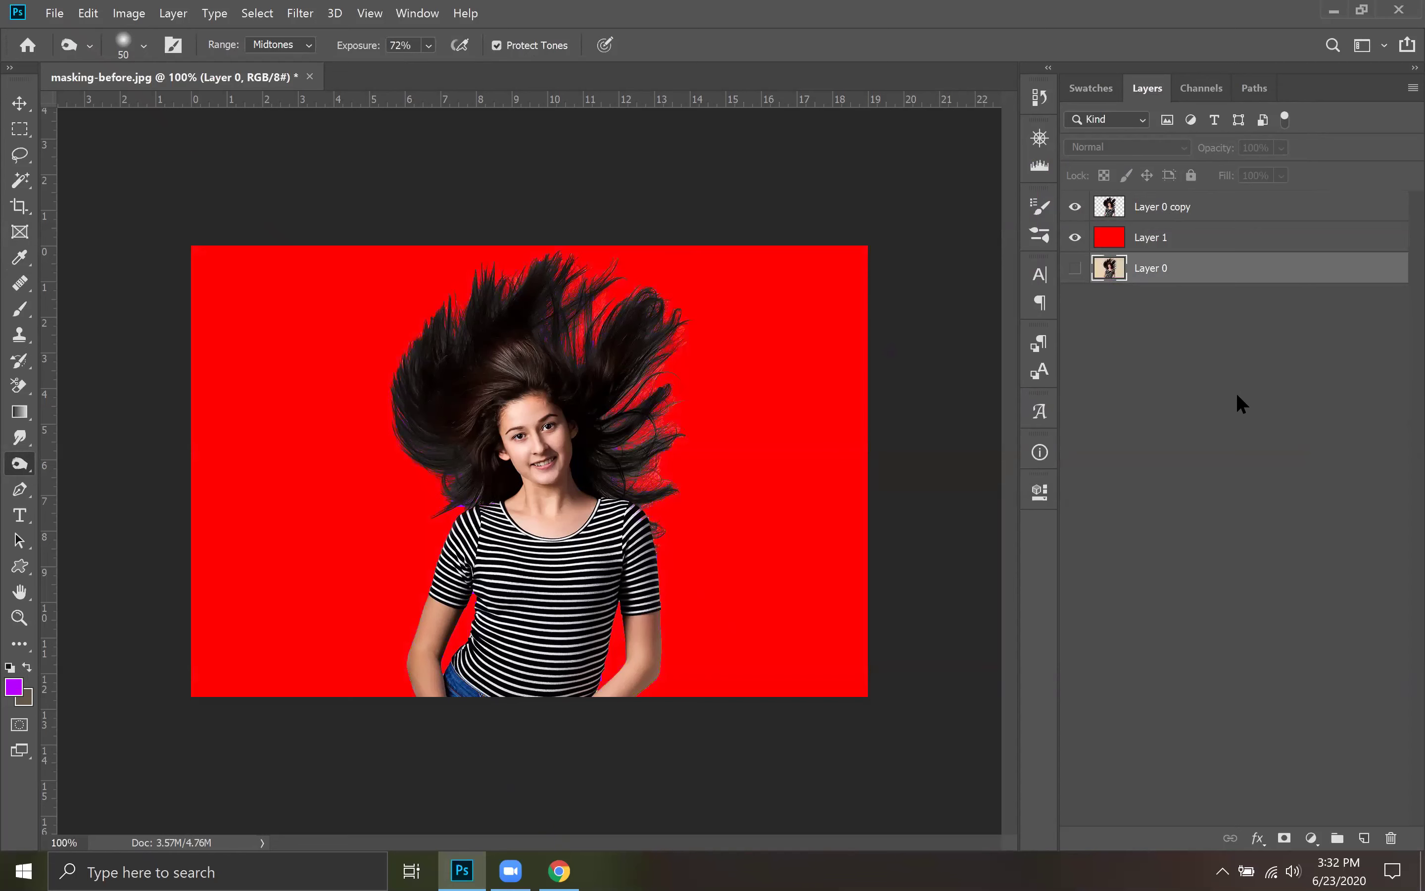
Hide Layer 1 and Layer 0 copy, and restack the layers with Layer 0 on top and Layer 1 at the bottom
left_click(1187, 210)
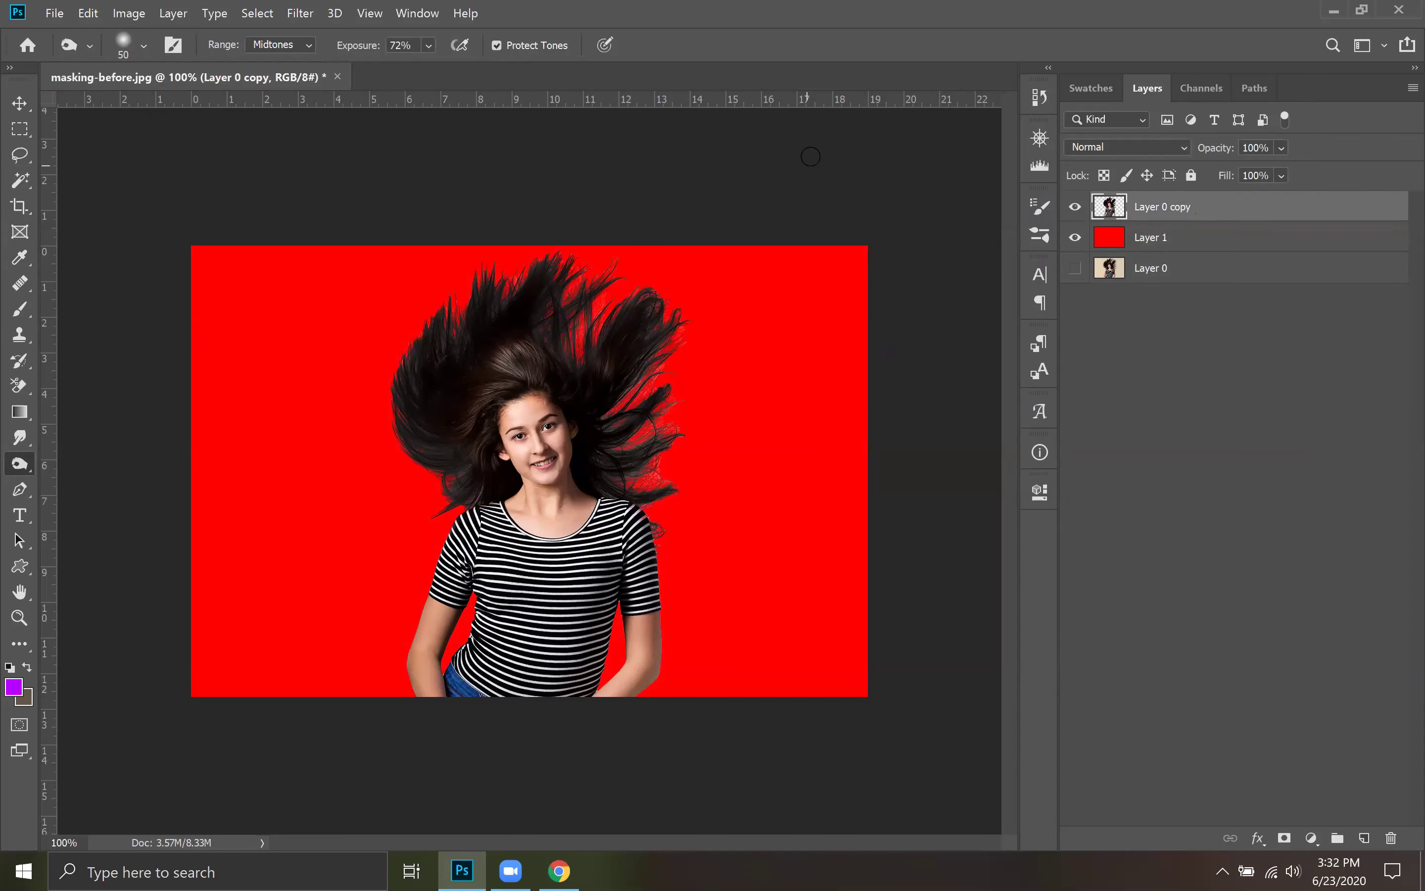
left_click(1200, 240)
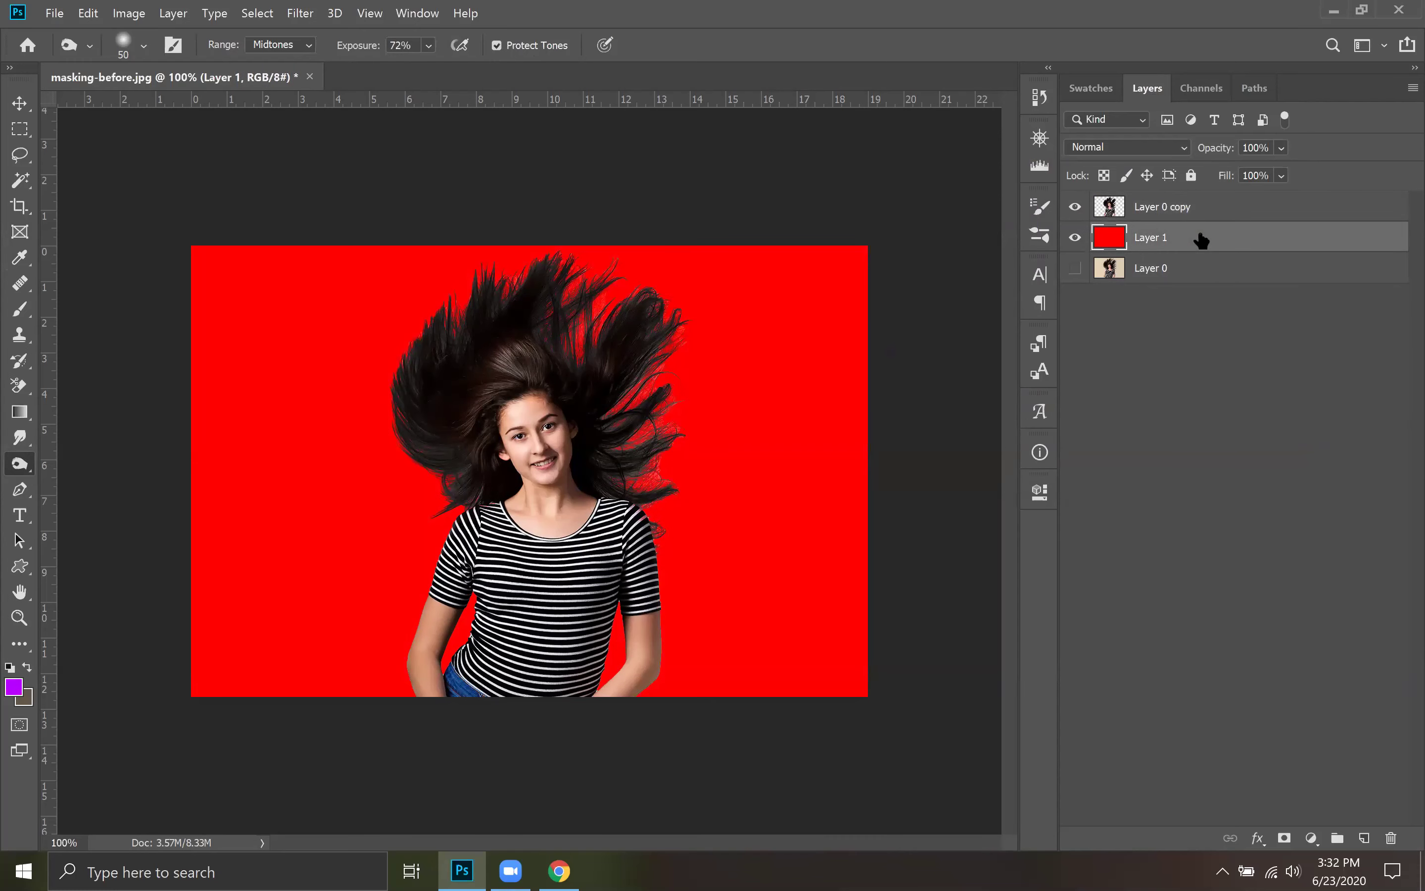
left_click(1076, 237)
left_click_drag(1135, 208, 1231, 386)
left_click_drag(1209, 214, 1241, 372)
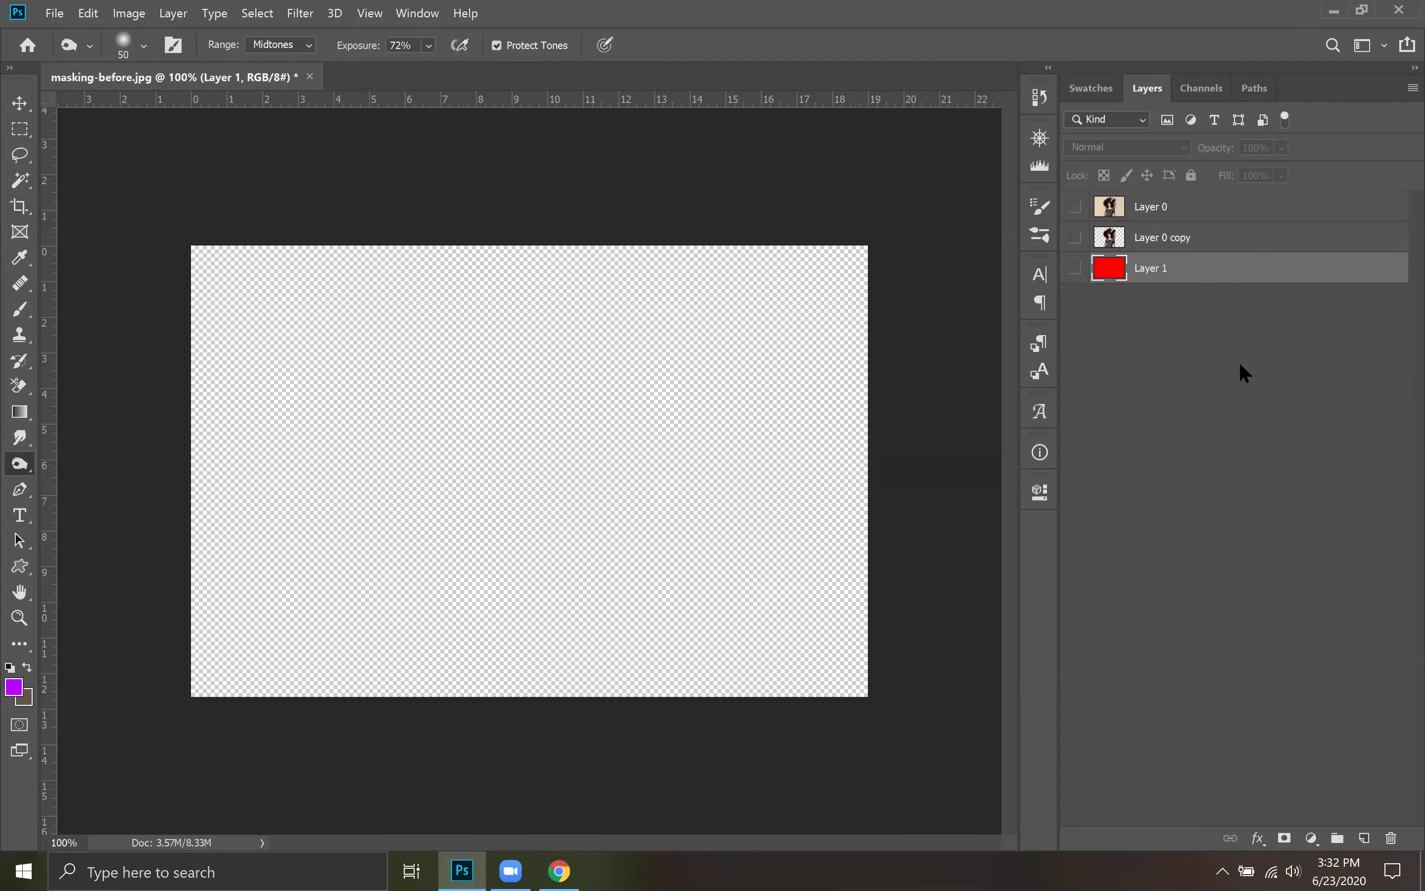
Make the original Layer 0 visible and duplicate it, leaving only the duplicate shown
left_click(1180, 241)
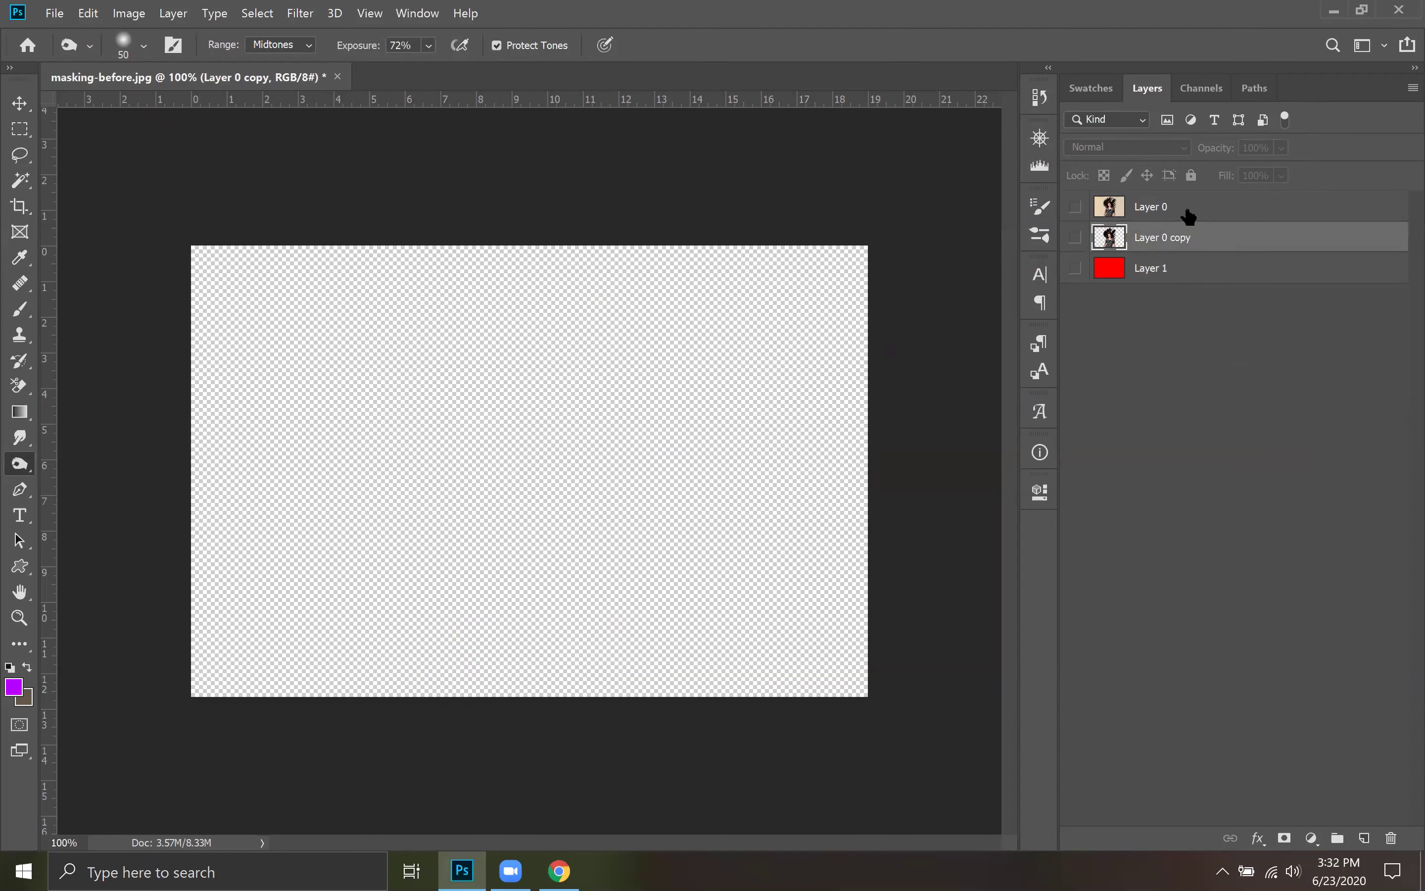
left_click(1187, 213)
left_click(1075, 207)
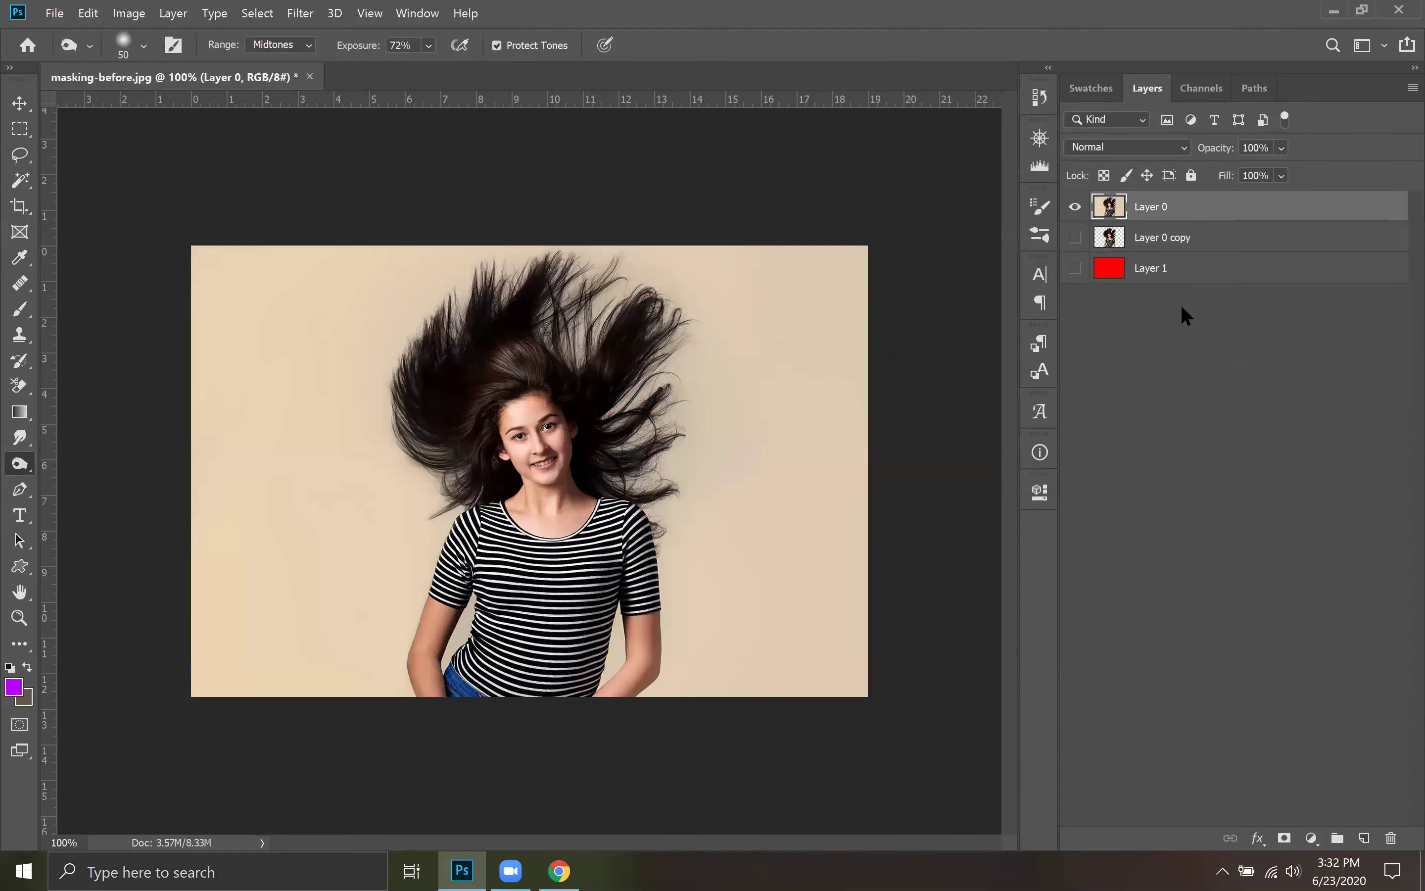
key("ctrl+j")
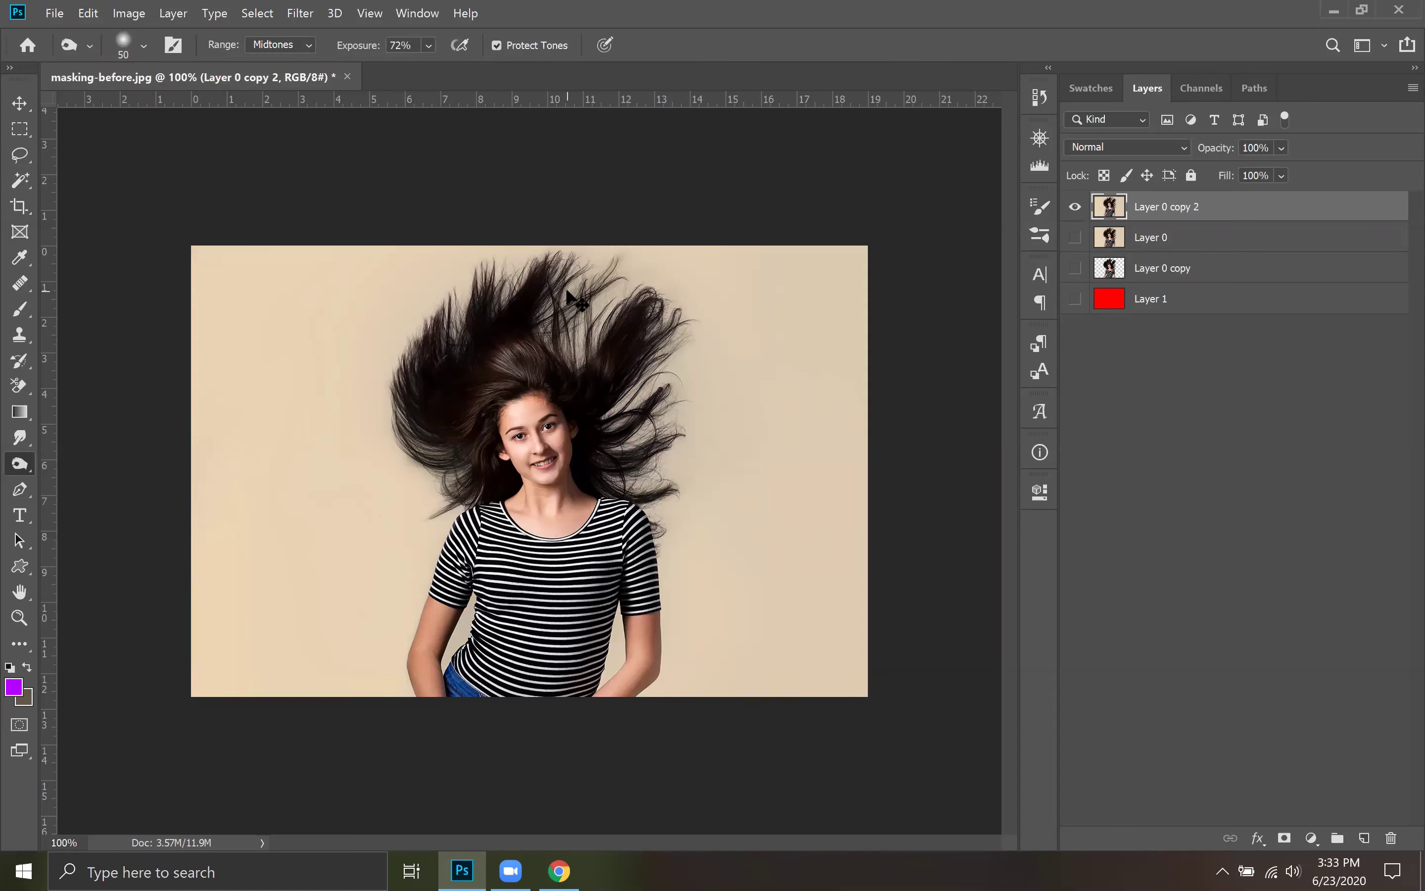
Delete the beige background between each arm and the waist using Magic Wand selections at tolerance 32, and deselect
key("ctrl+plus")
key("ctrl+minus")
left_click(18, 183)
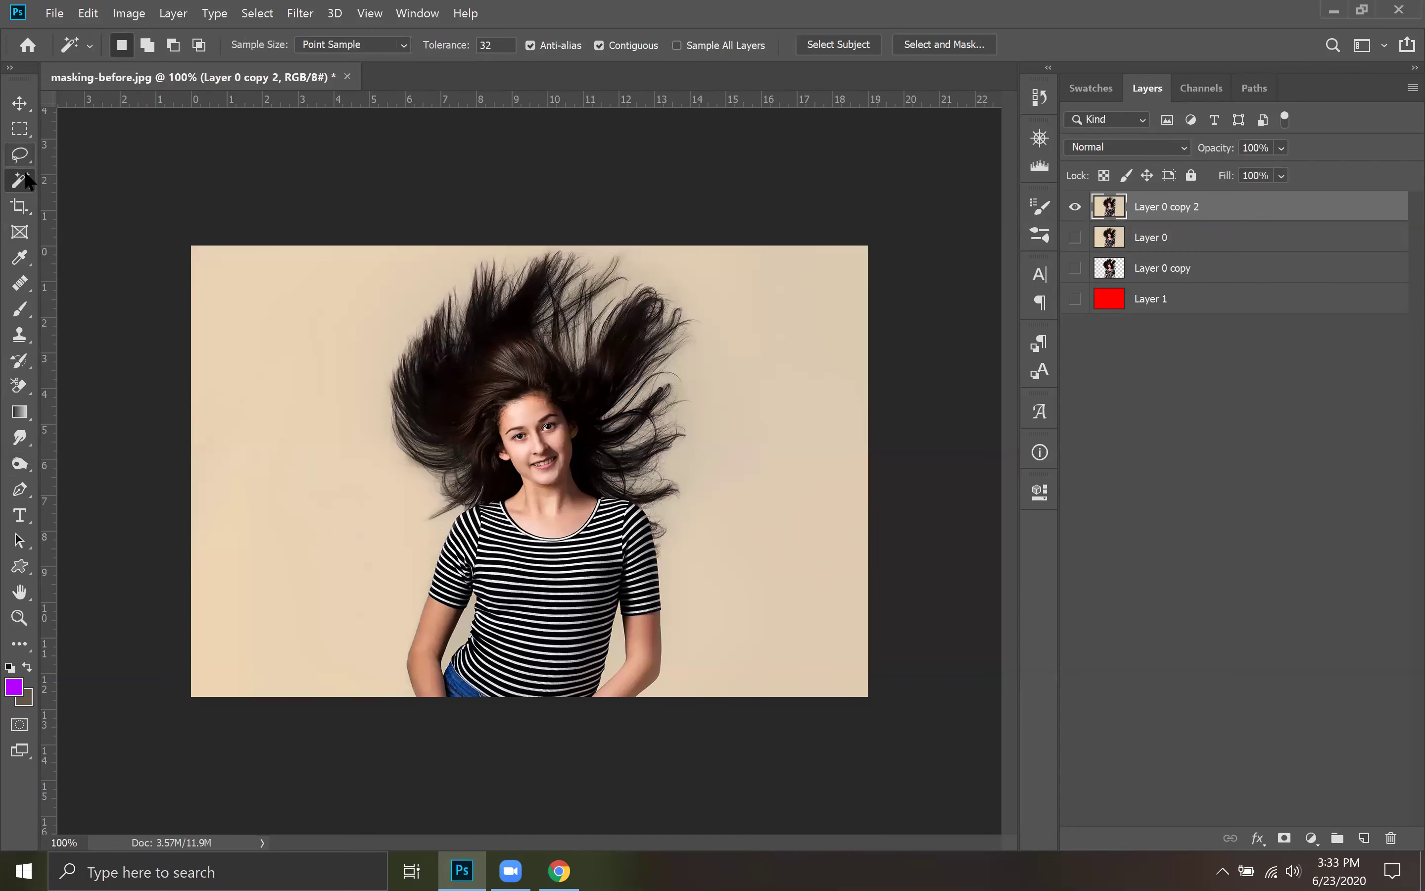
left_click(618, 654)
key("Delete")
left_click(461, 636)
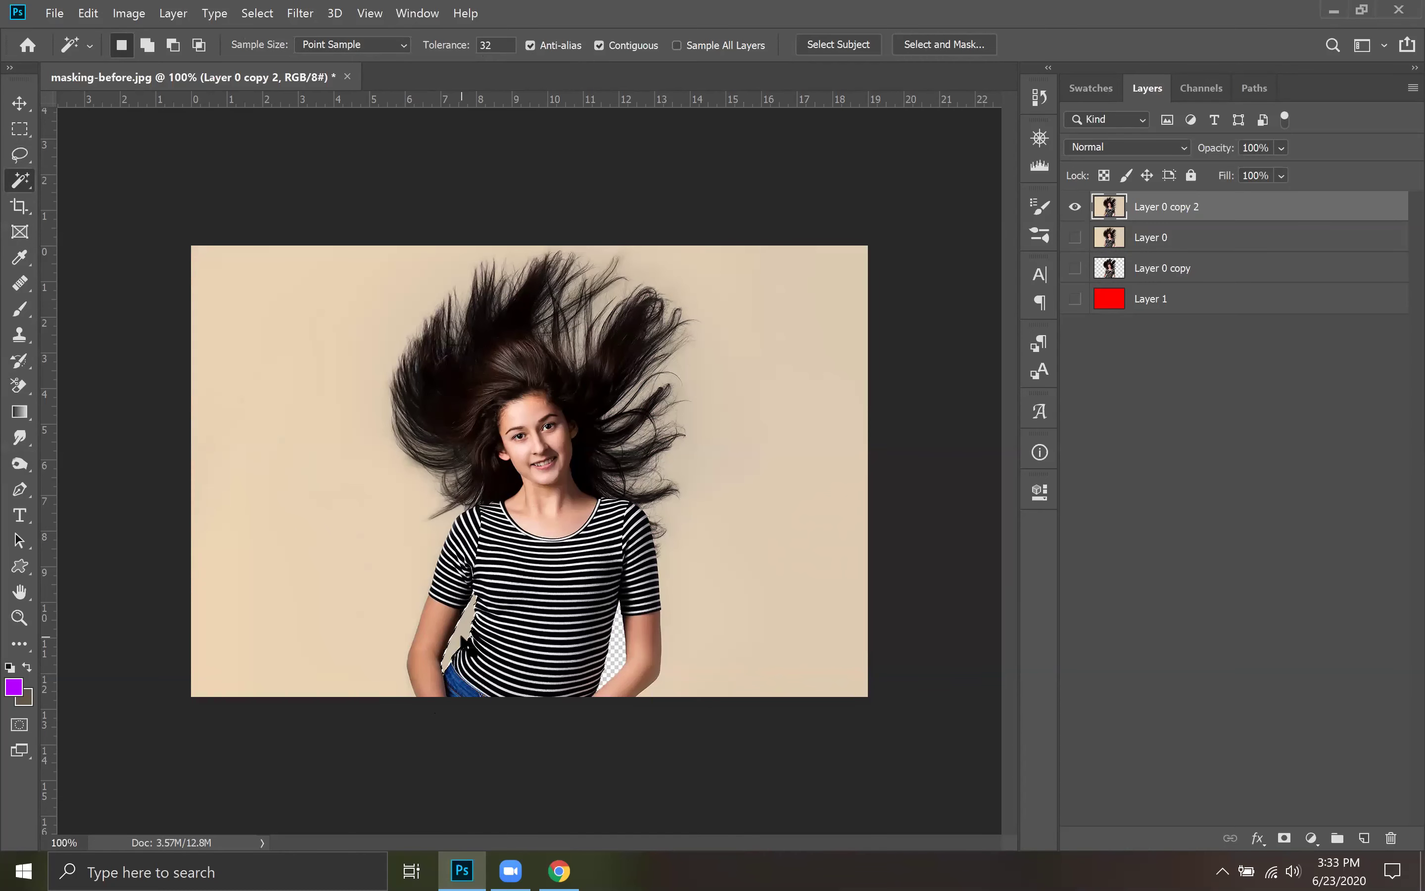
key("Delete")
key("ctrl+d")
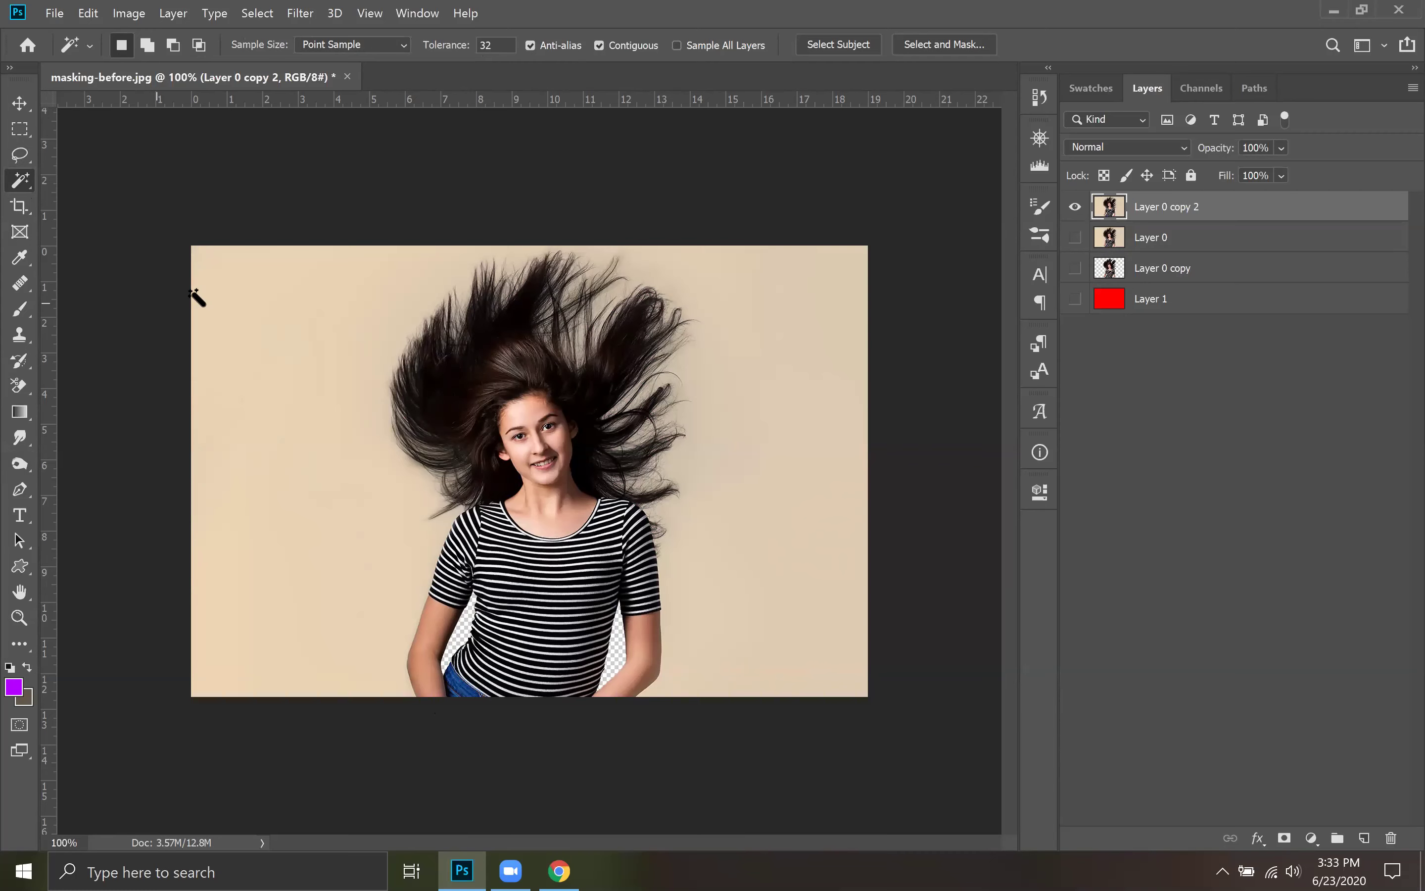
key("ctrl+0")
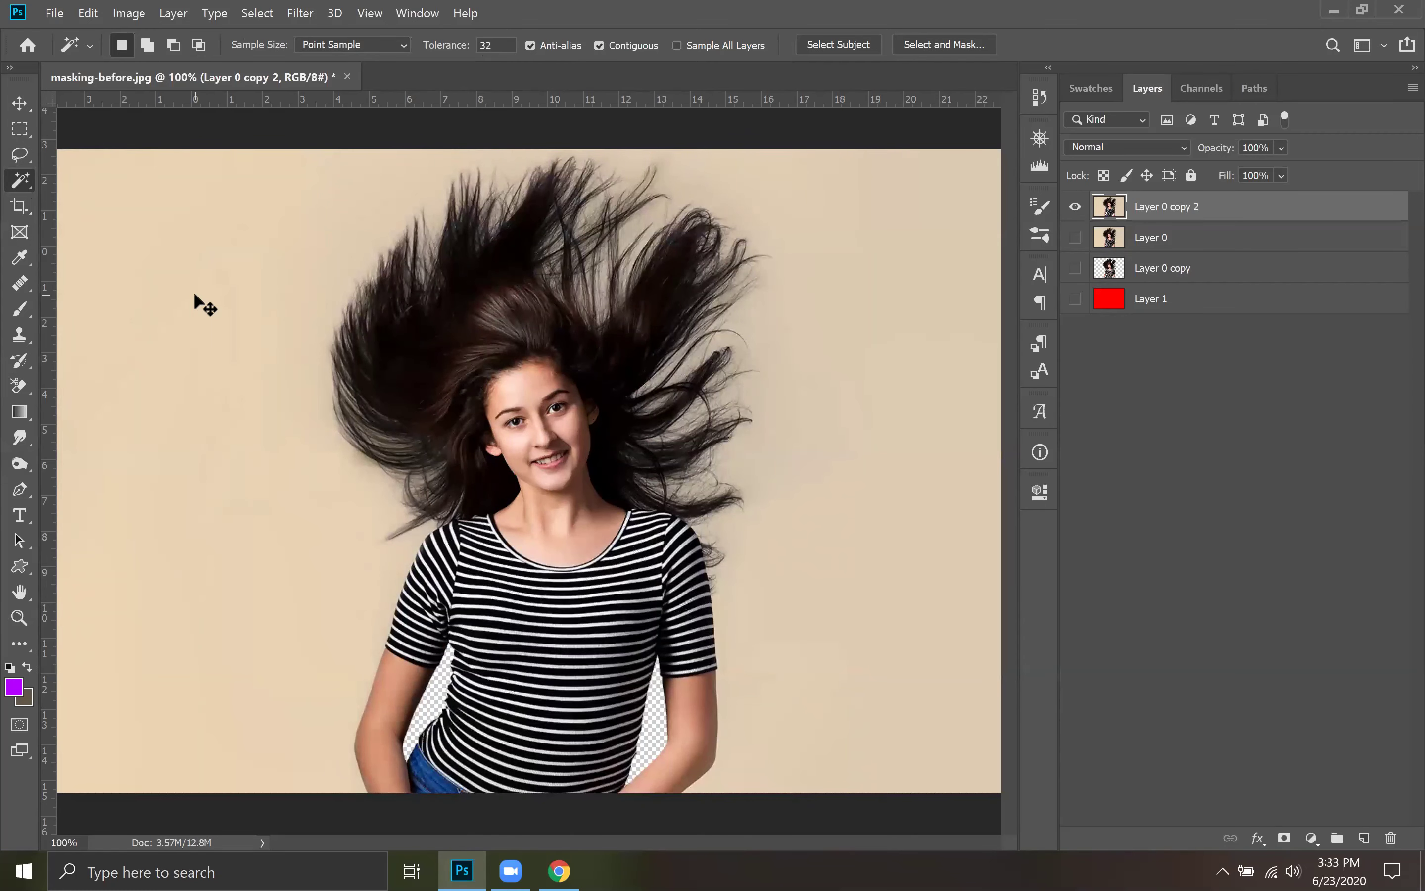
key("ctrl+1")
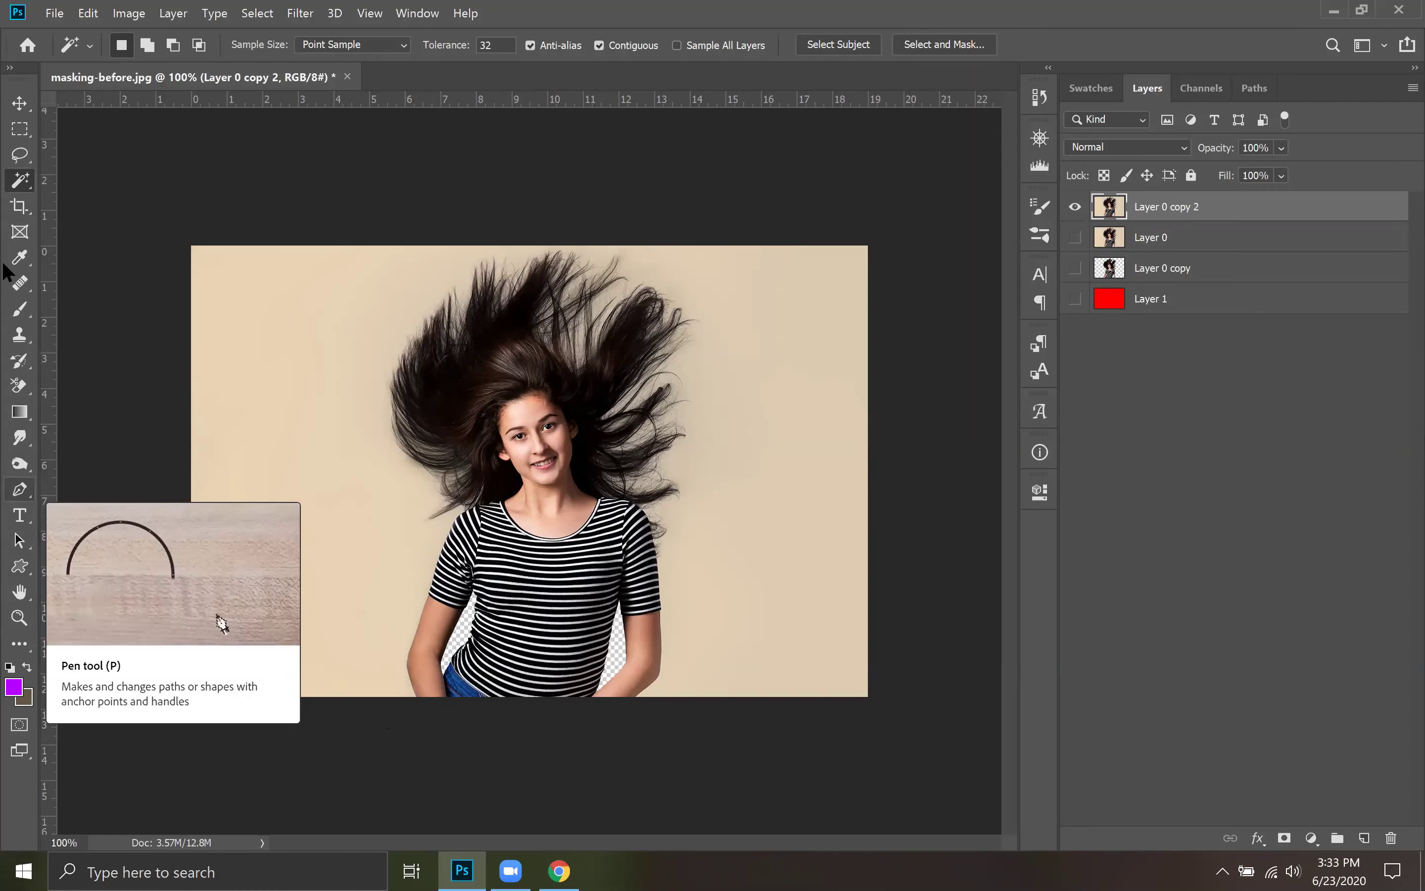
left_click(20, 155)
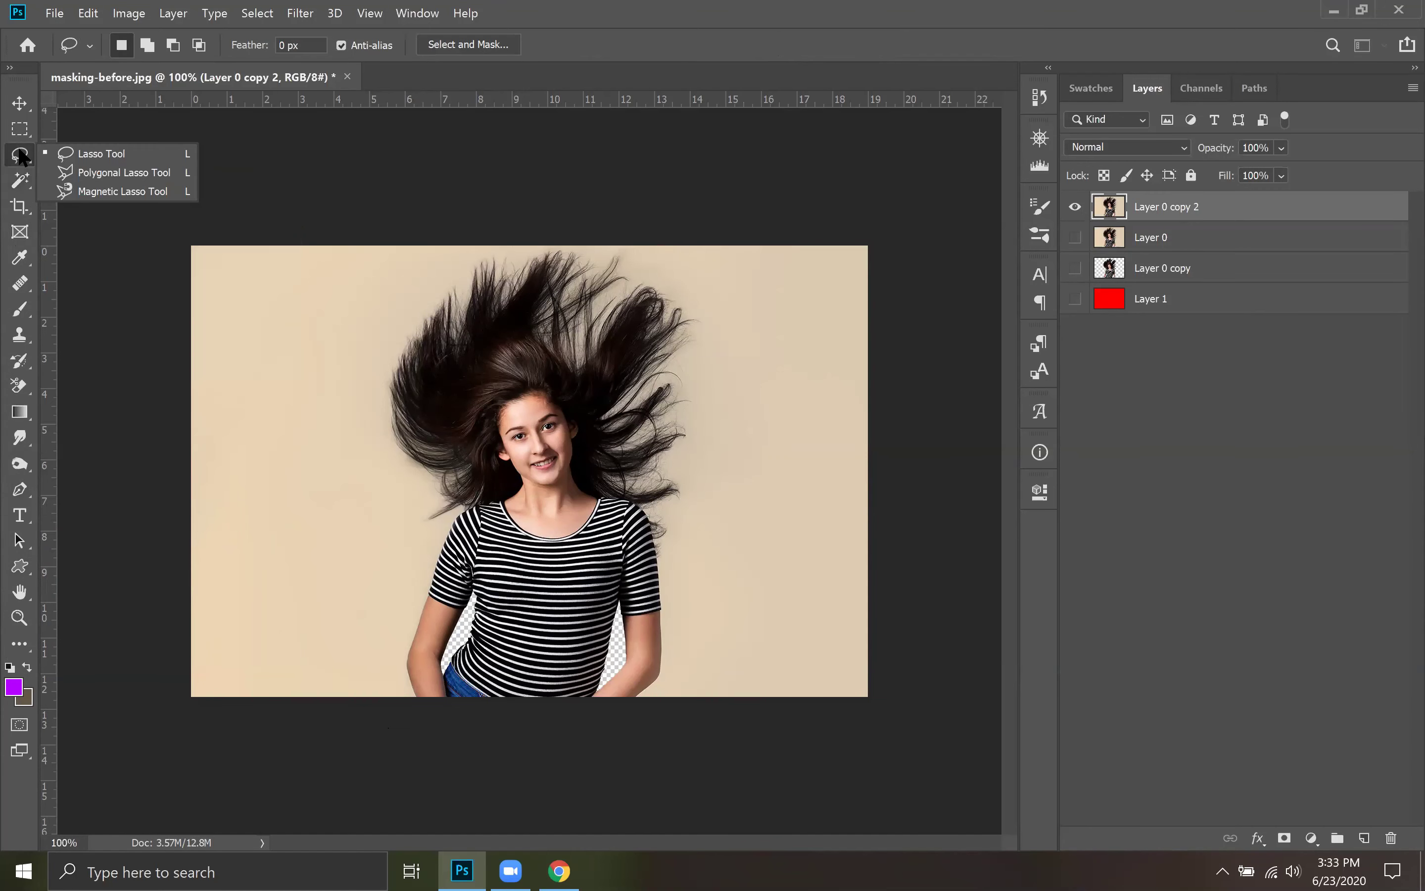
left_click(113, 151)
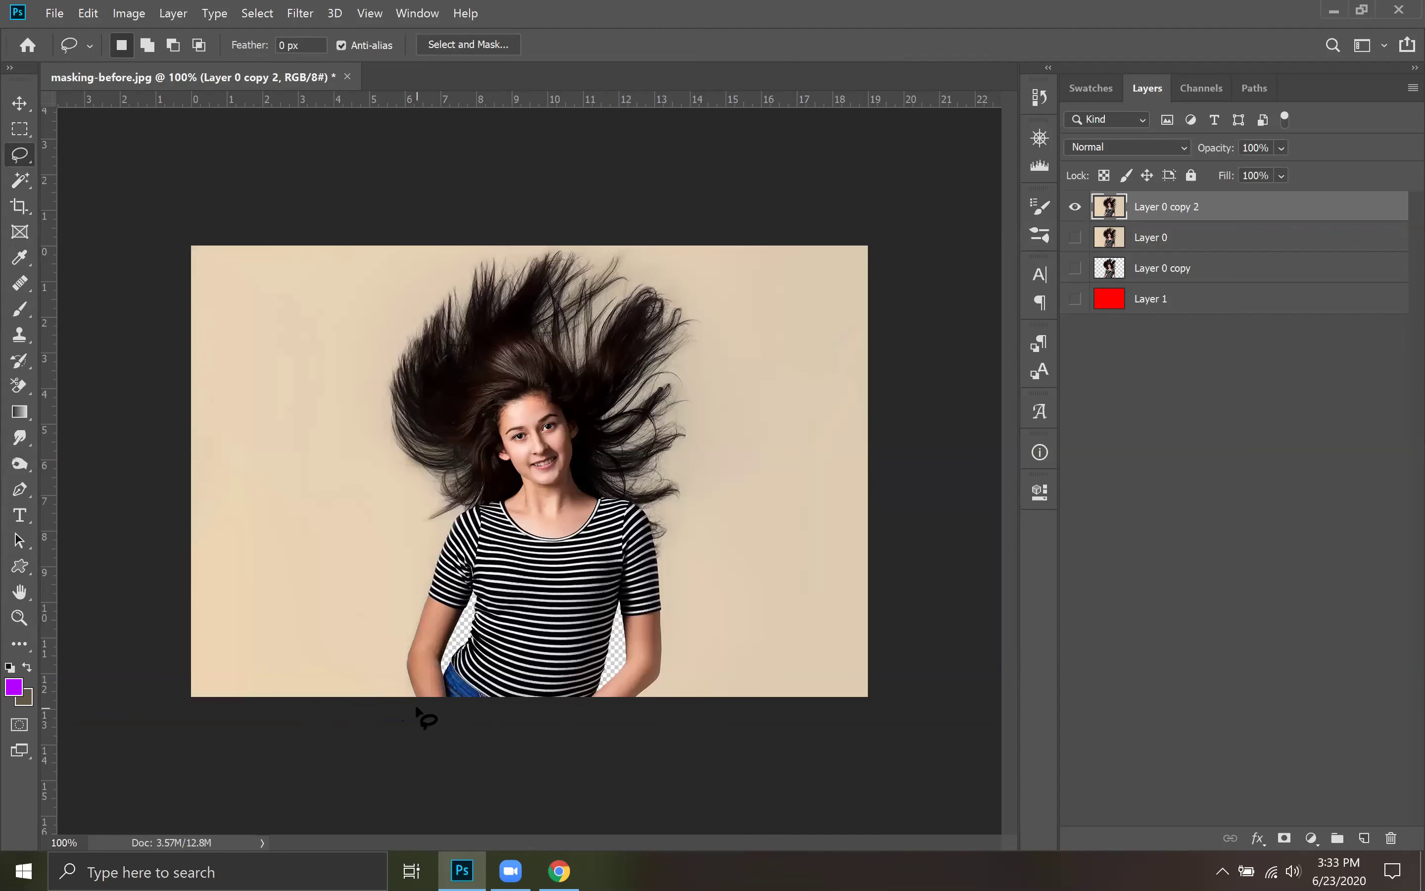
left_click(19, 489)
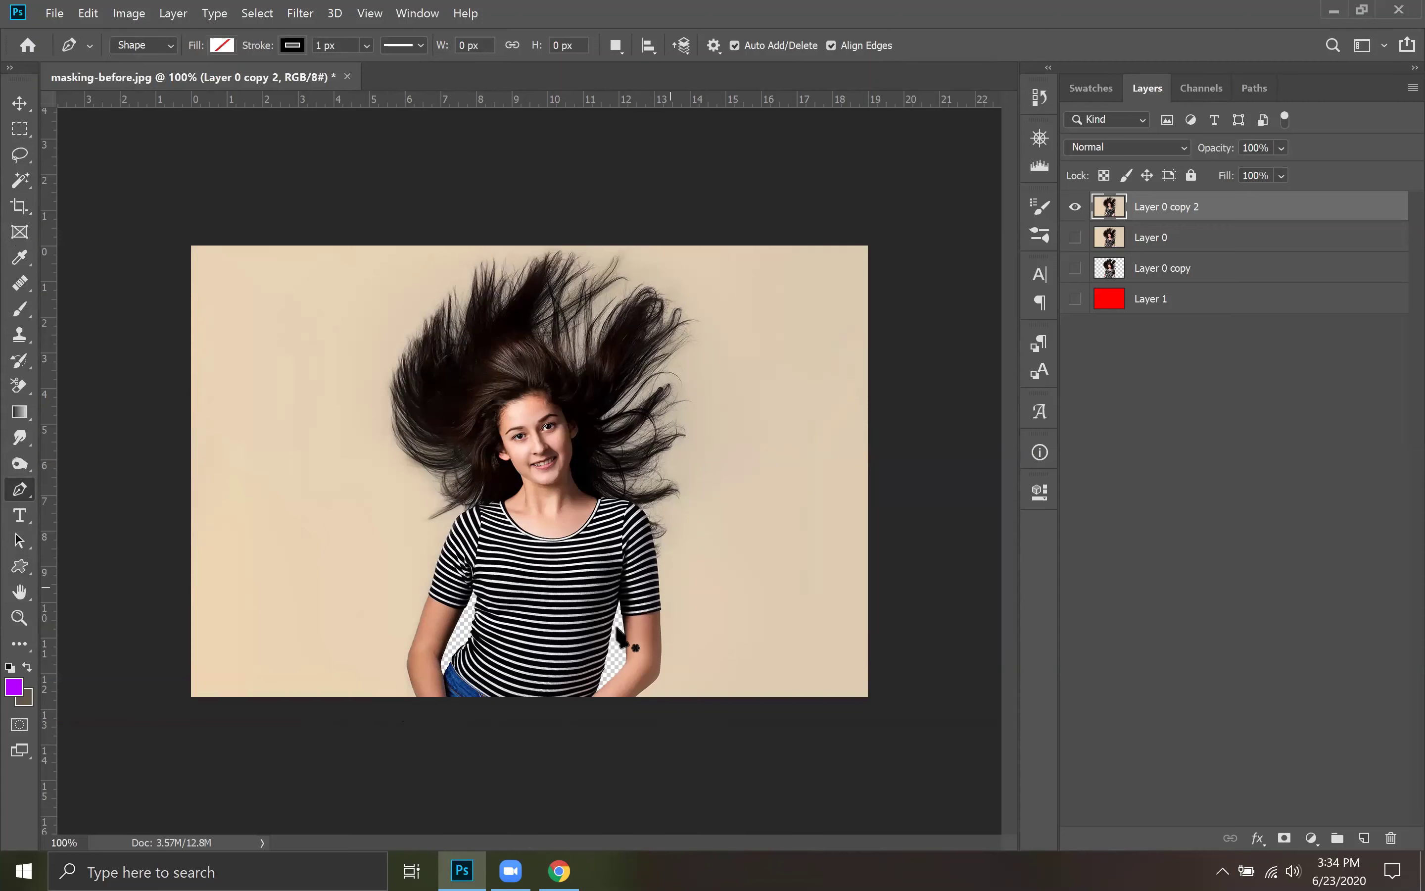
left_click_drag(427, 699, 418, 678)
key("ctrl+z")
Draw a rough Lasso selection just inside the woman's arms, shoulders and main hair mass, closing it along the image's lower edge
left_click(19, 129)
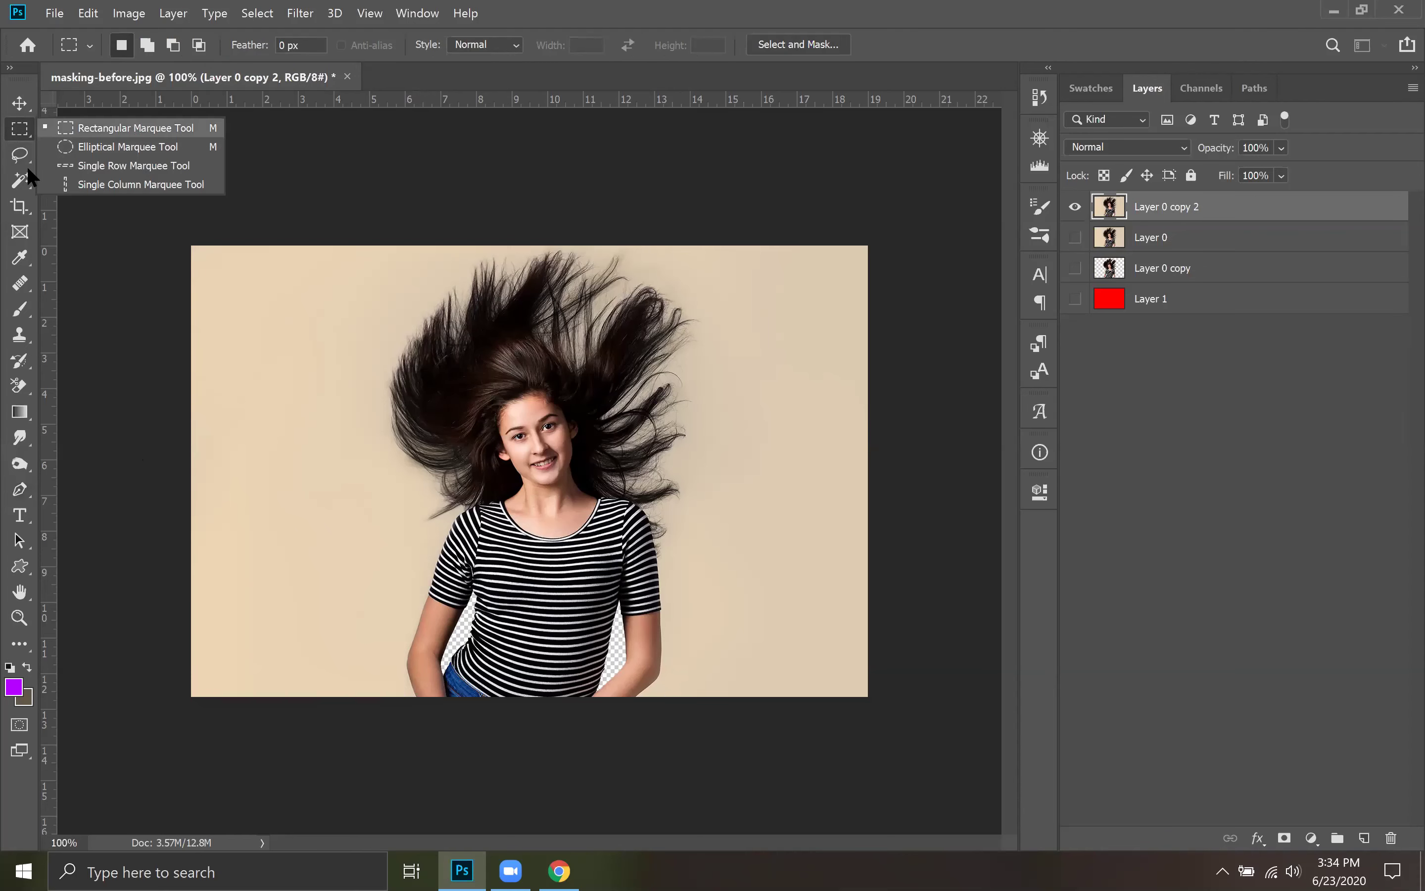
left_click_drag(24, 152, 118, 148)
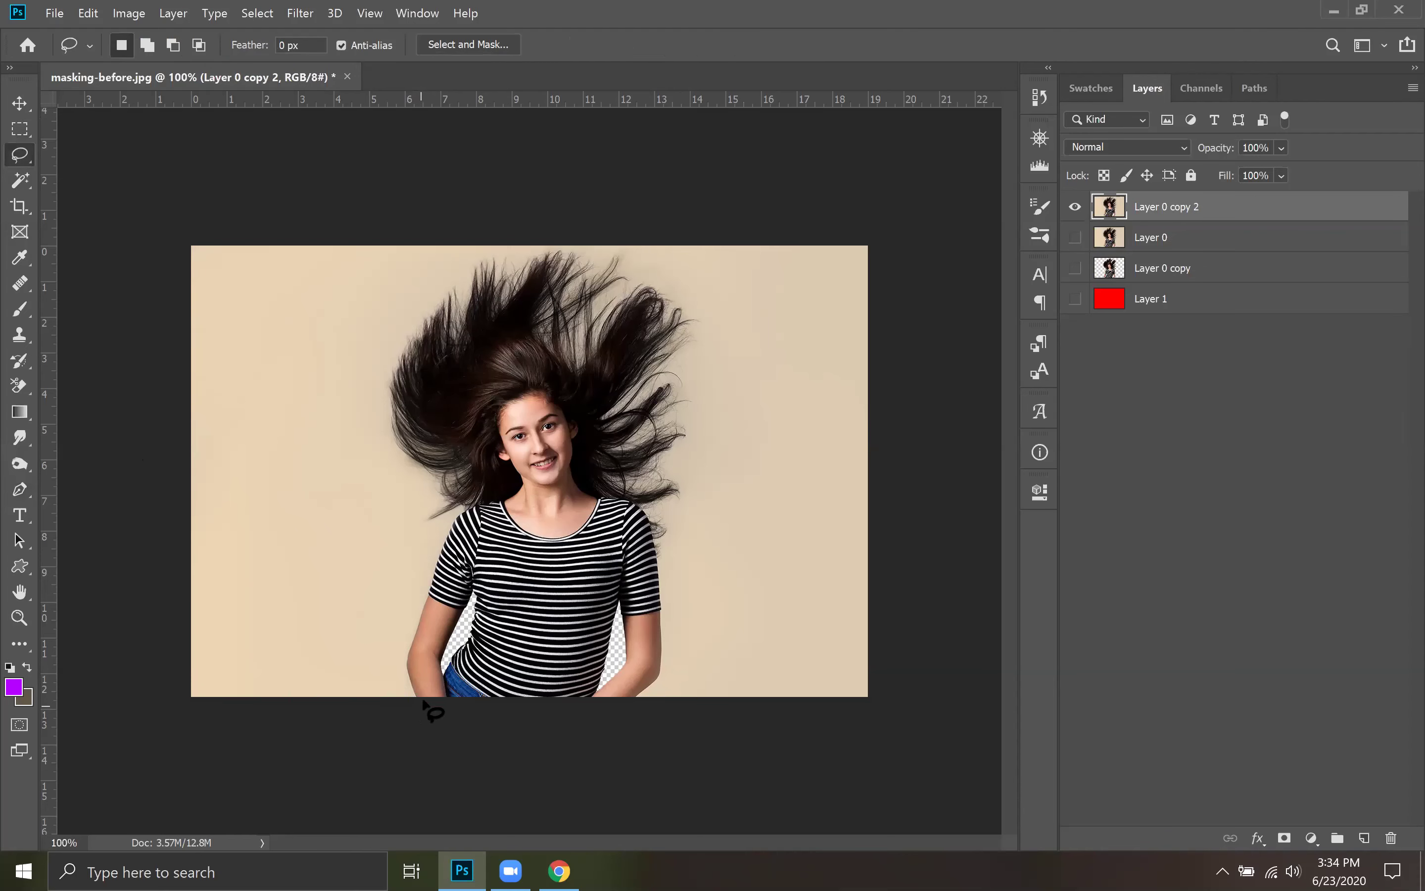
mouse_move(428, 698)
left_mouse_down()
mouse_move(464, 546)
mouse_move(492, 500)
left_mouse_up()
left_click_drag(478, 453, 440, 424)
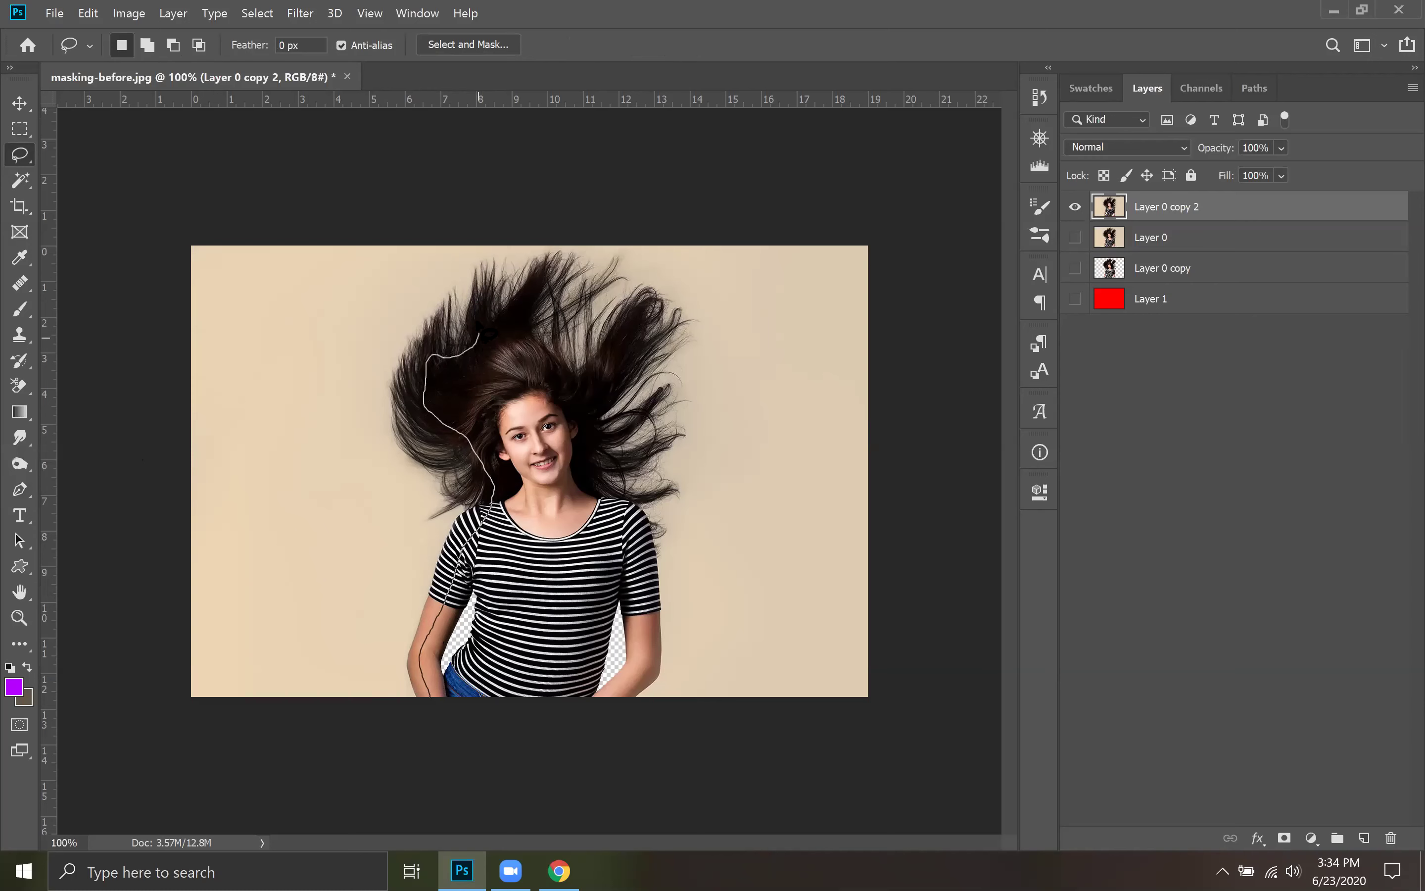
mouse_move(501, 321)
left_mouse_down()
mouse_move(543, 296)
mouse_move(541, 352)
mouse_move(577, 381)
mouse_move(633, 316)
mouse_move(631, 384)
mouse_move(590, 409)
mouse_move(590, 476)
mouse_move(642, 521)
mouse_move(653, 644)
mouse_move(637, 683)
mouse_move(610, 698)
mouse_move(433, 716)
left_mouse_up()
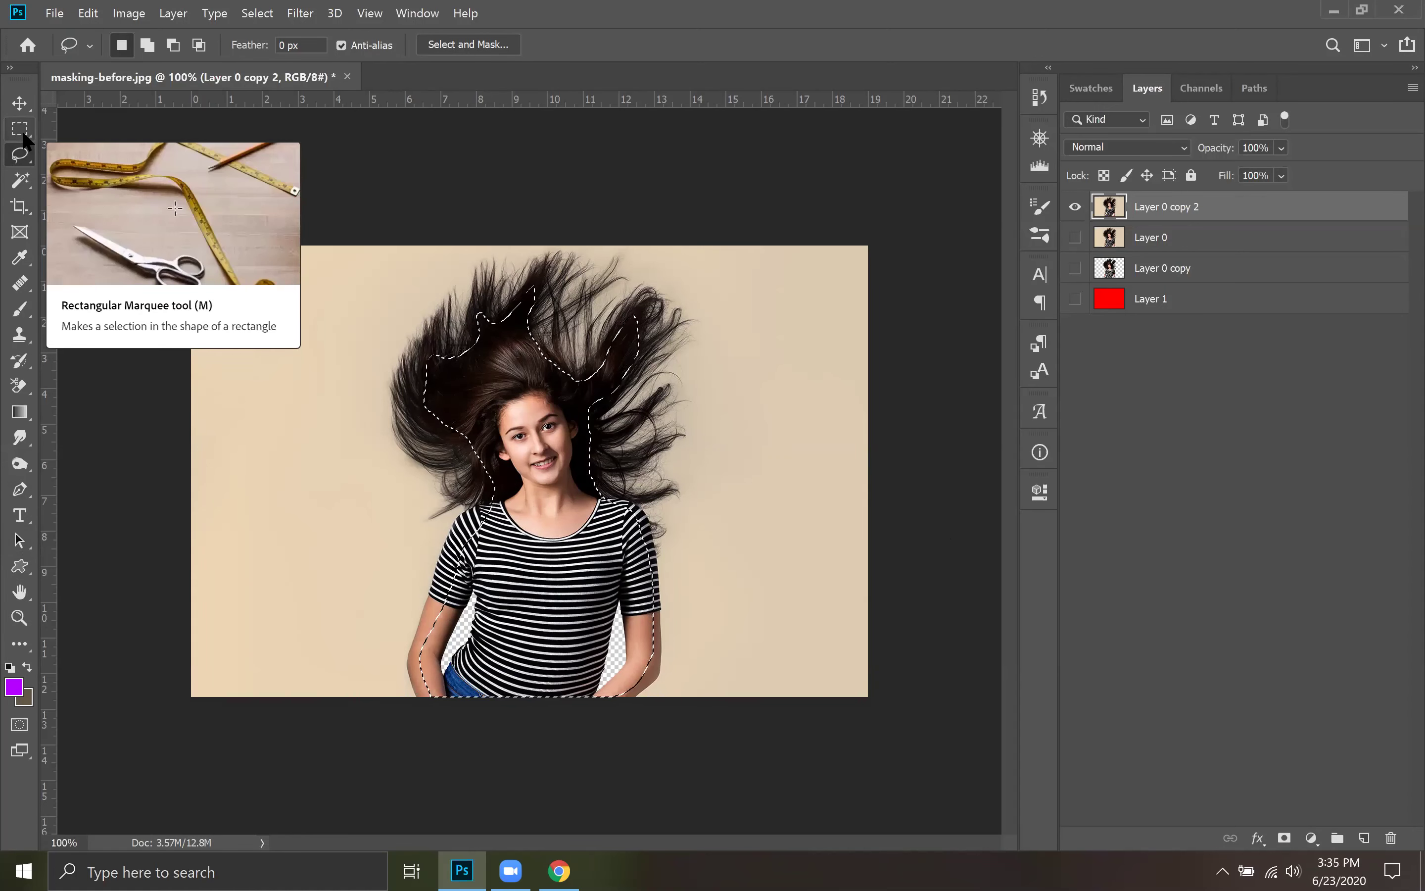
right_click(21, 154)
left_click(24, 180)
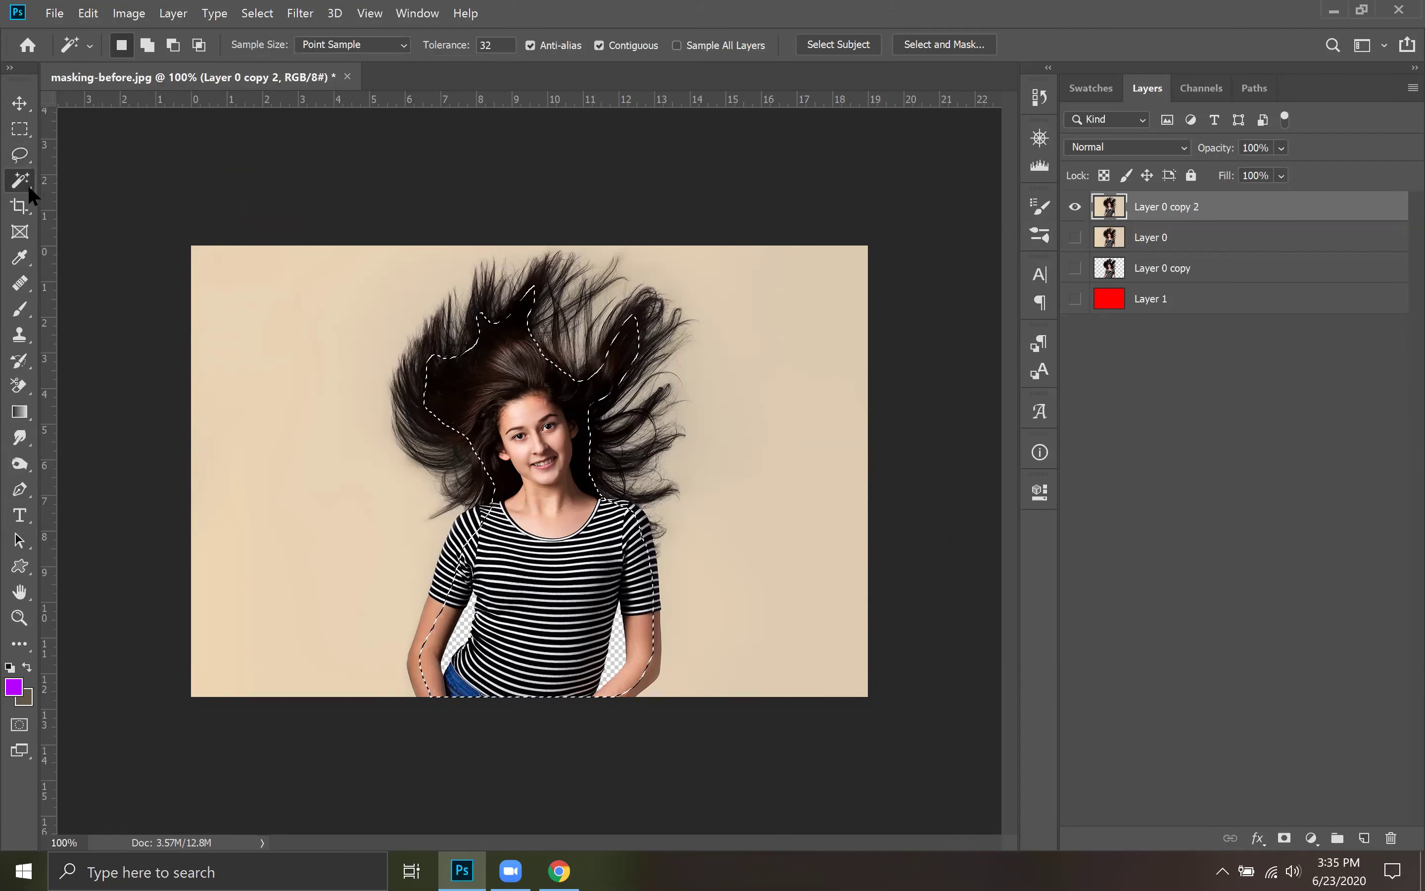
left_click(19, 154)
left_click(19, 128)
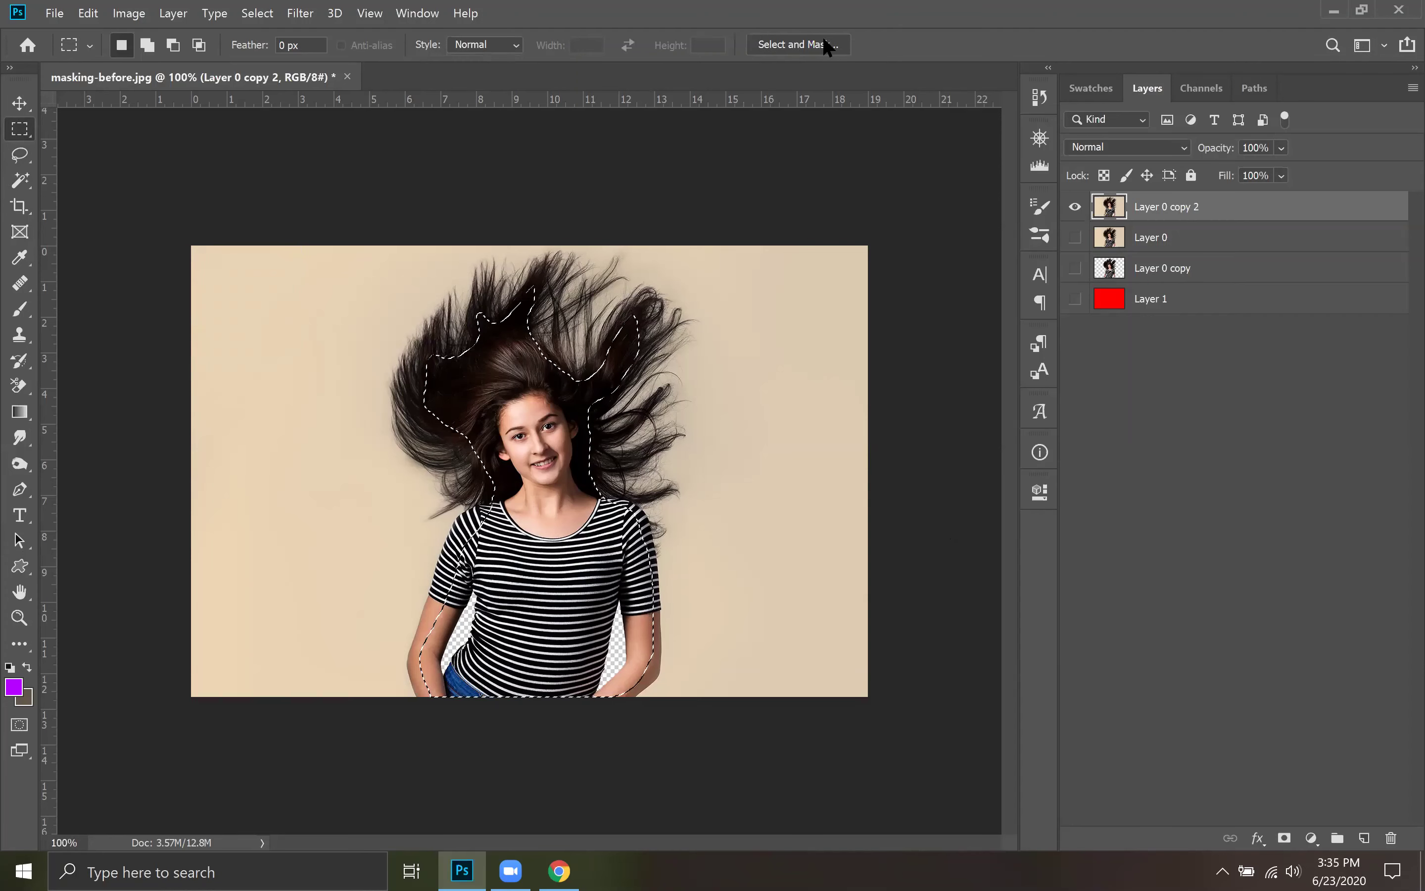
left_click(20, 155)
left_click(22, 176)
left_click(22, 155)
left_click(29, 126)
Open the lassoed selection in Select and Mask with the Onion Skin view, and set the transparency to 50%
left_click(20, 155)
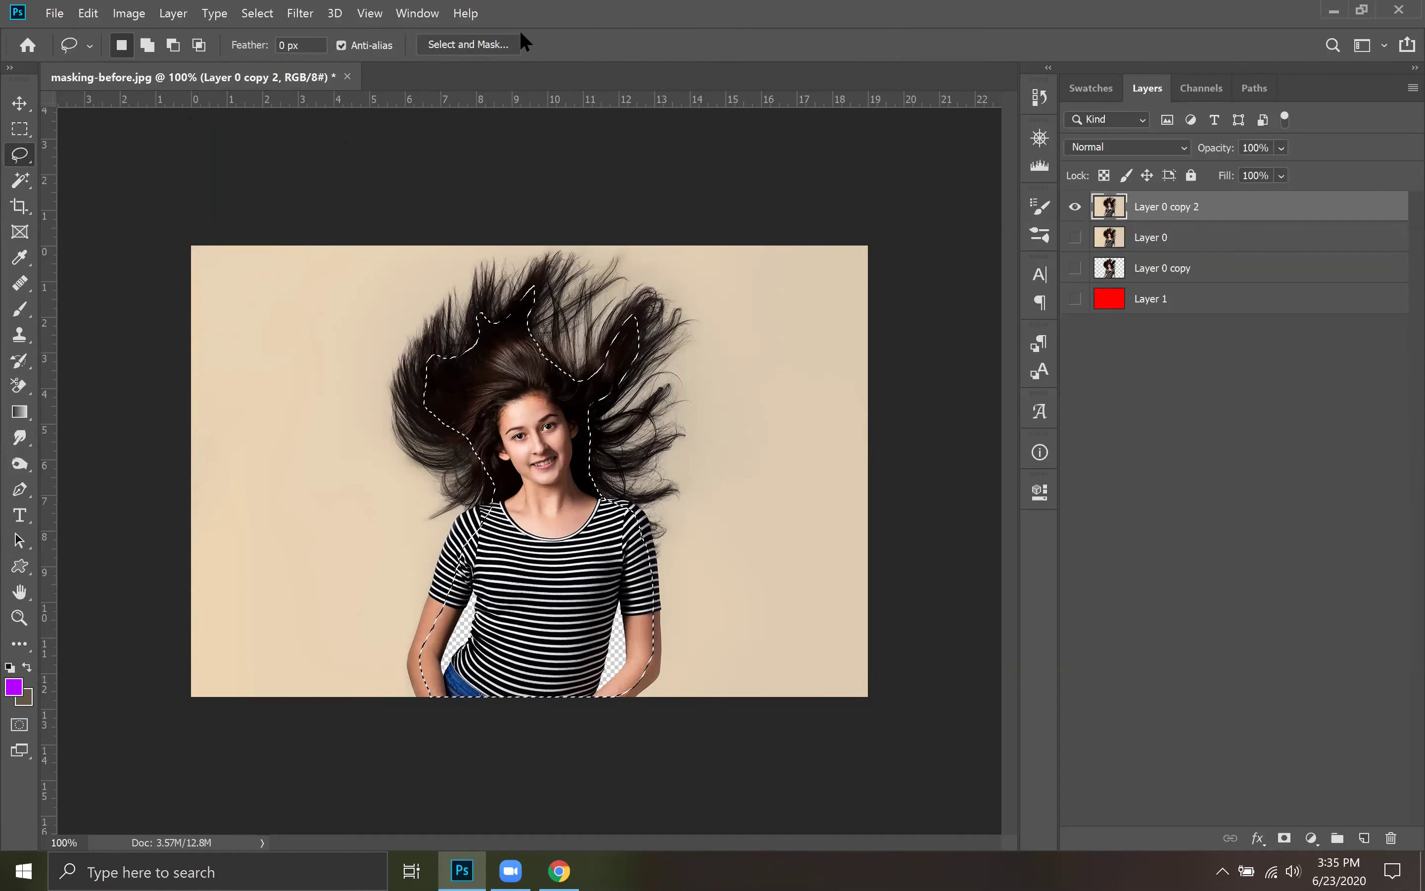
left_click(489, 45)
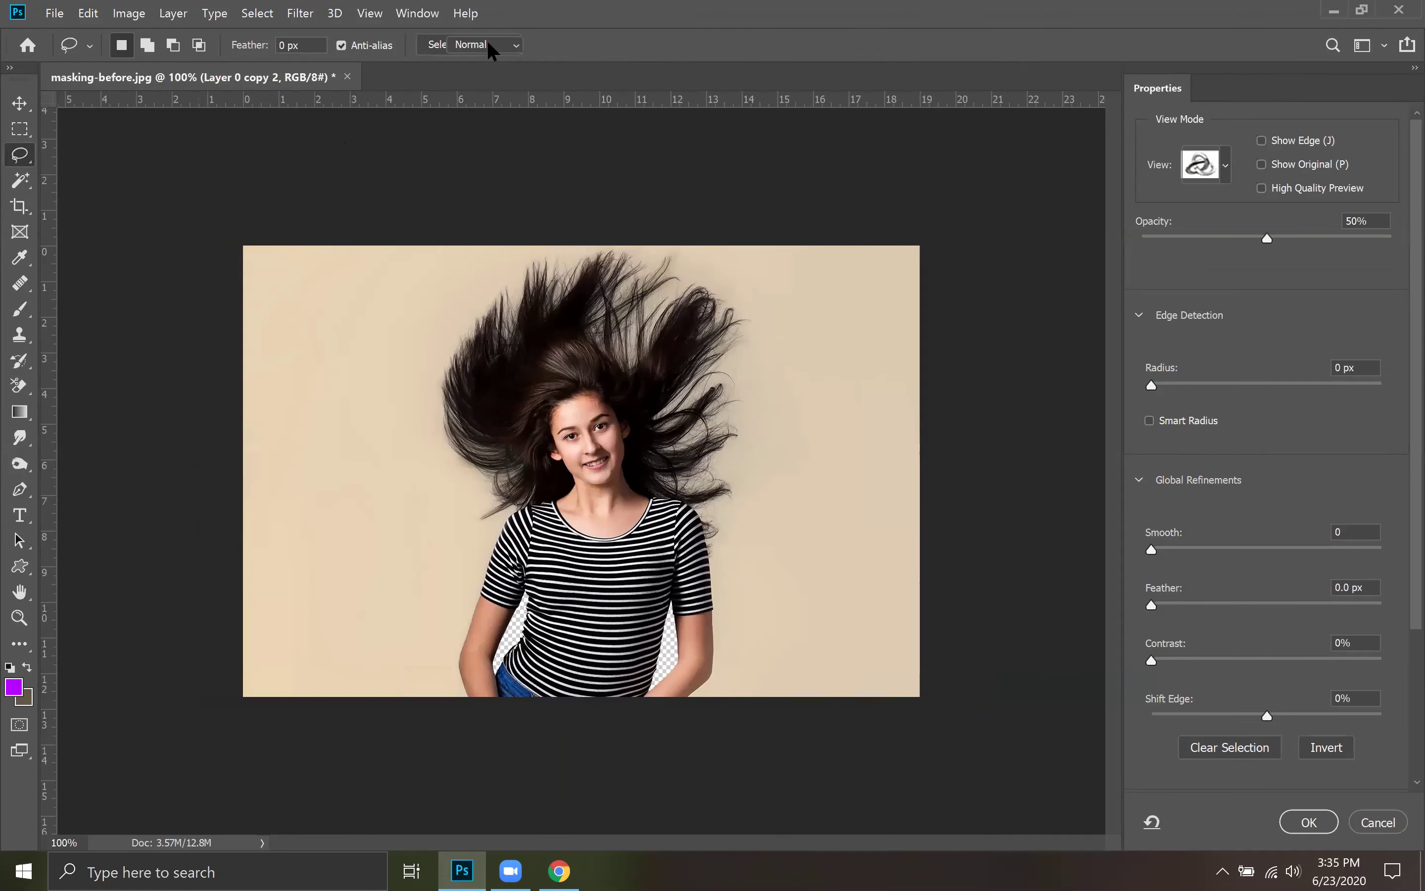
left_click_drag(1267, 238, 1391, 239)
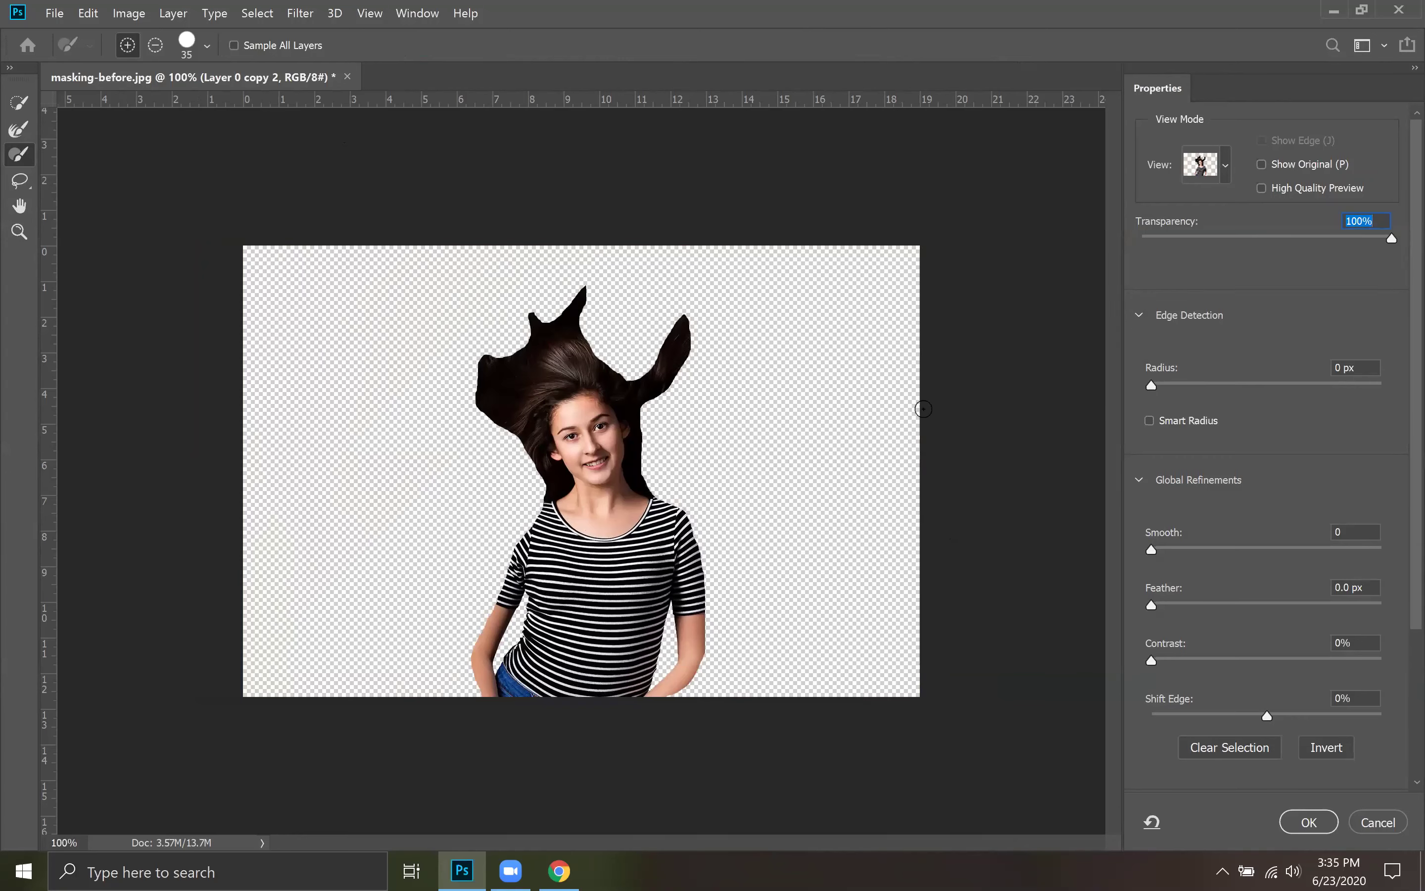
left_click(1227, 166)
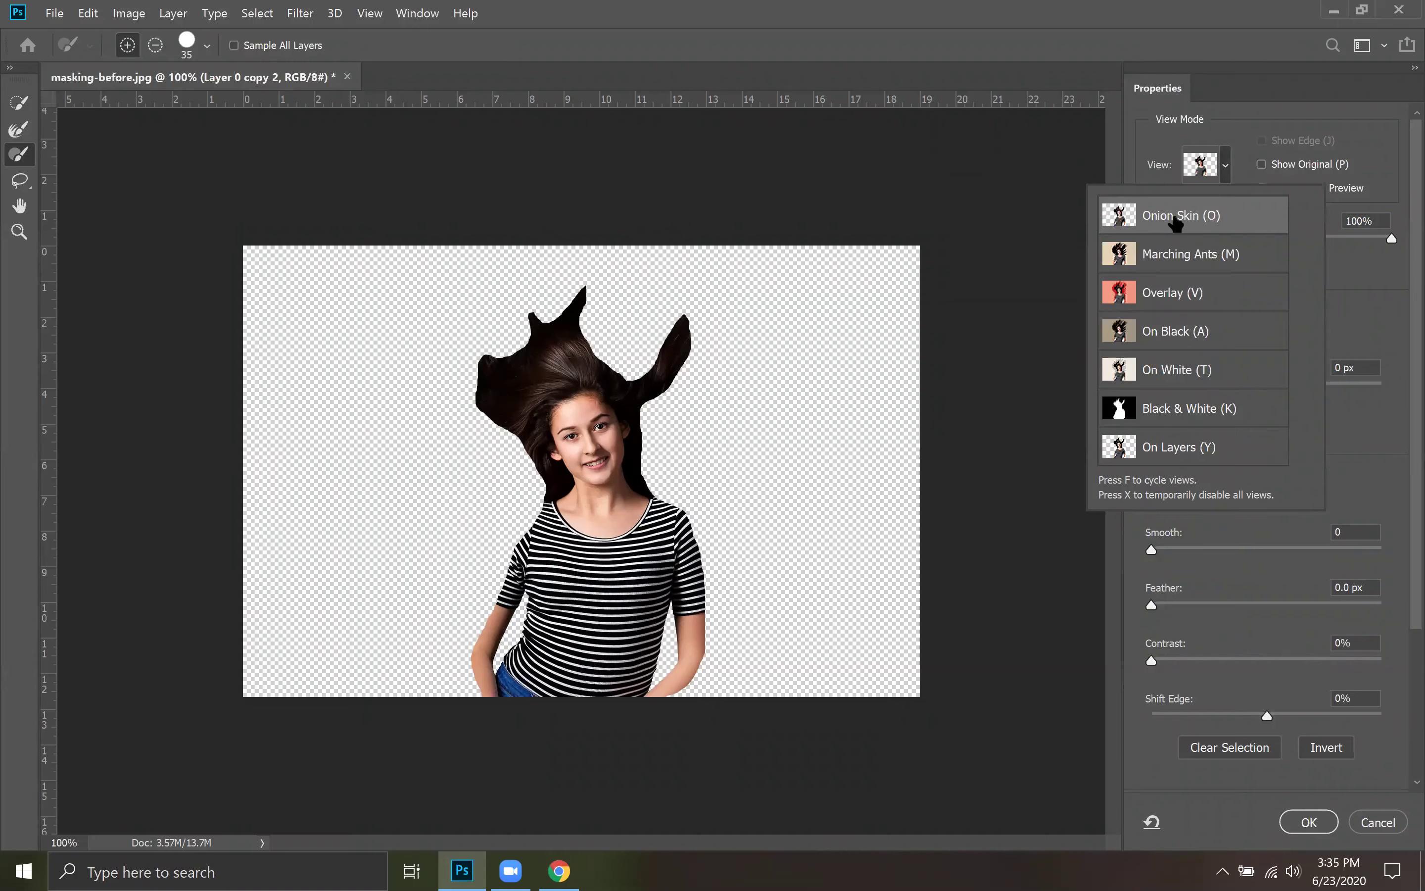
left_click(1226, 169)
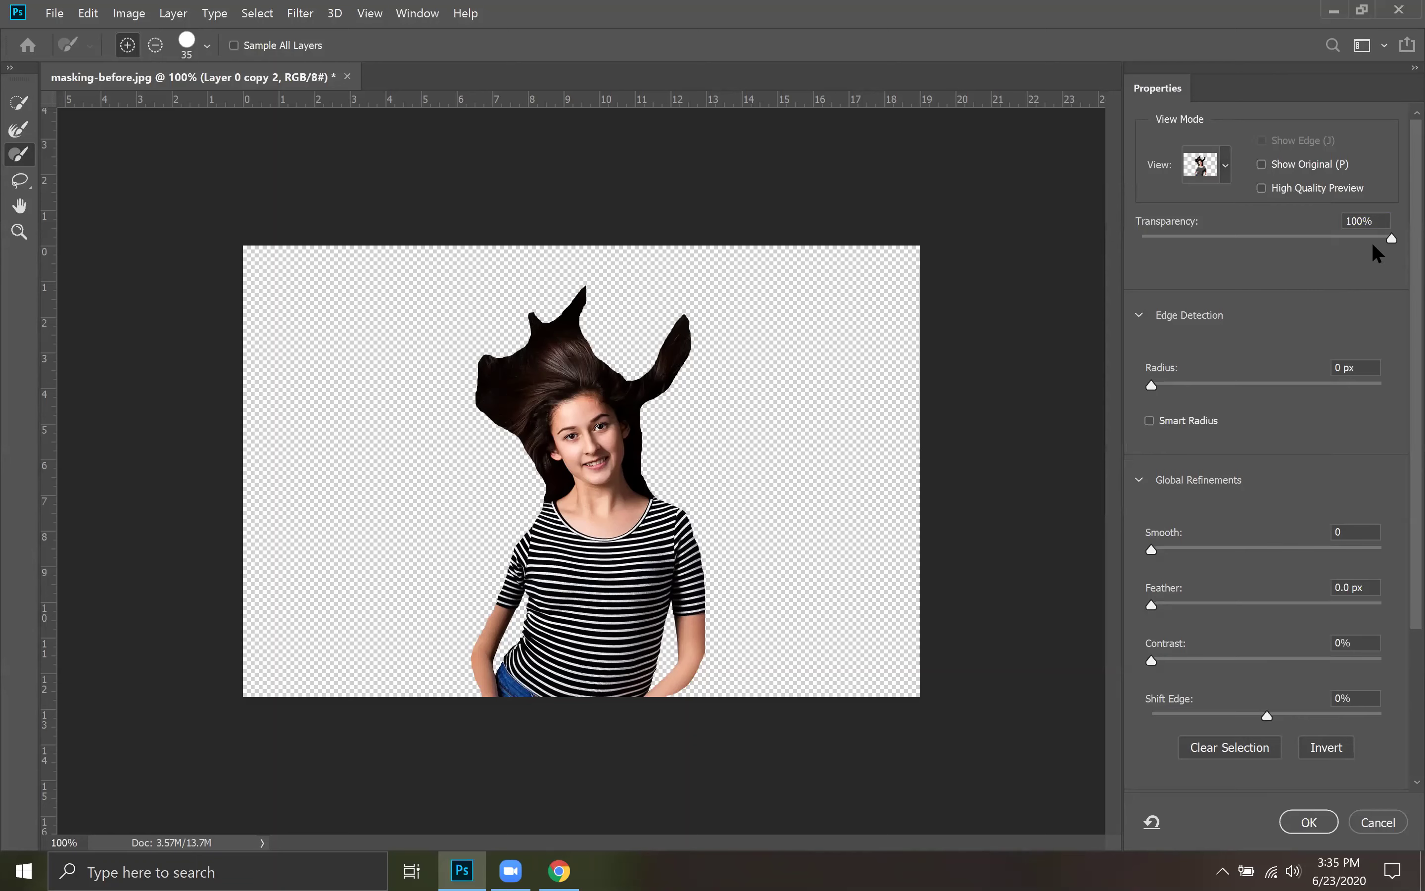
left_click_drag(1345, 241, 1270, 243)
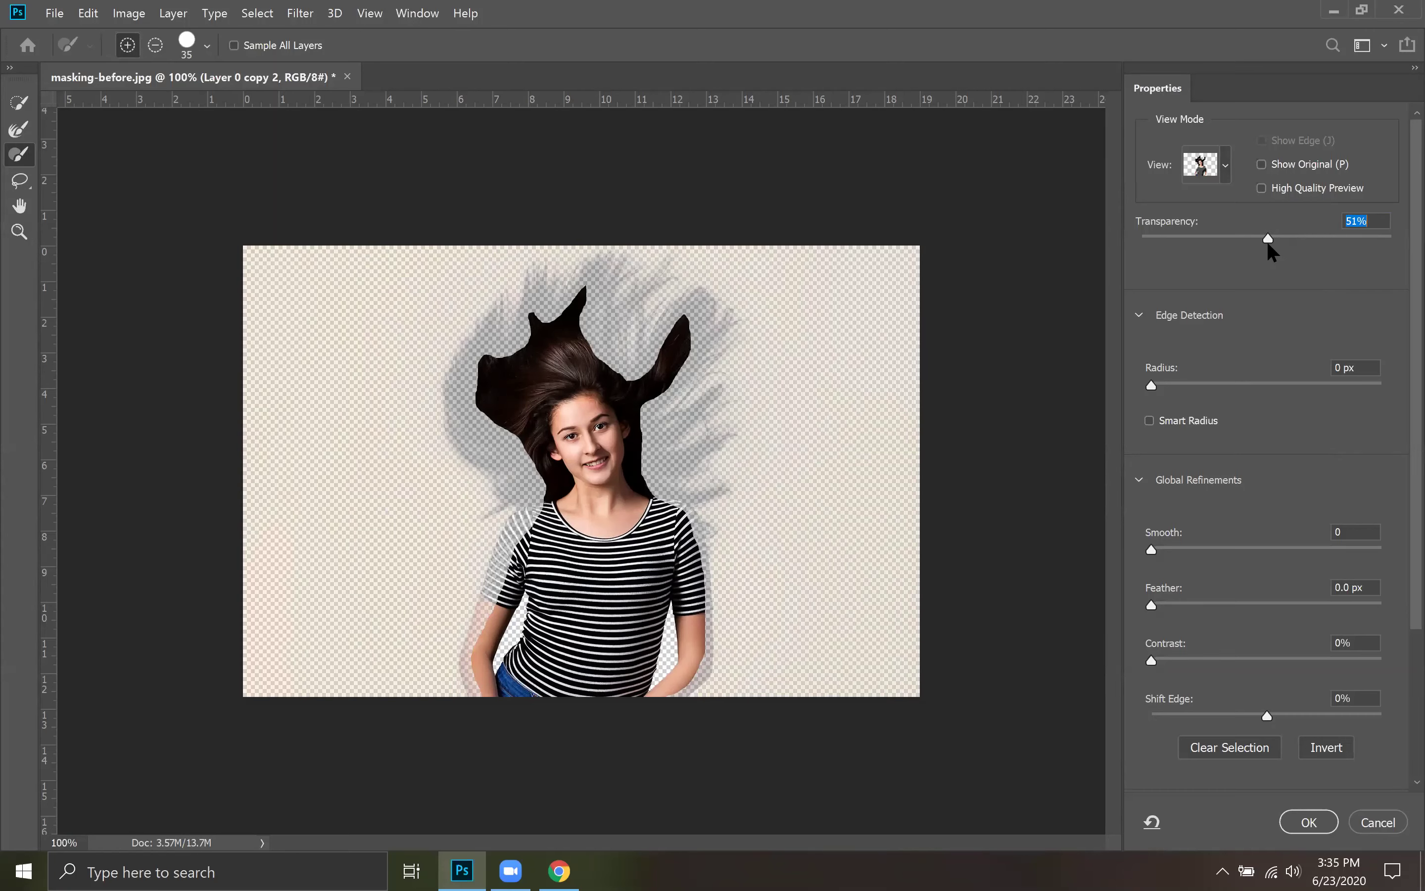
left_click_drag(1263, 243, 1265, 243)
Paint around the woman's arms, shoulders and flying hair with the Refine Edge Brush at size 125
left_click(19, 103)
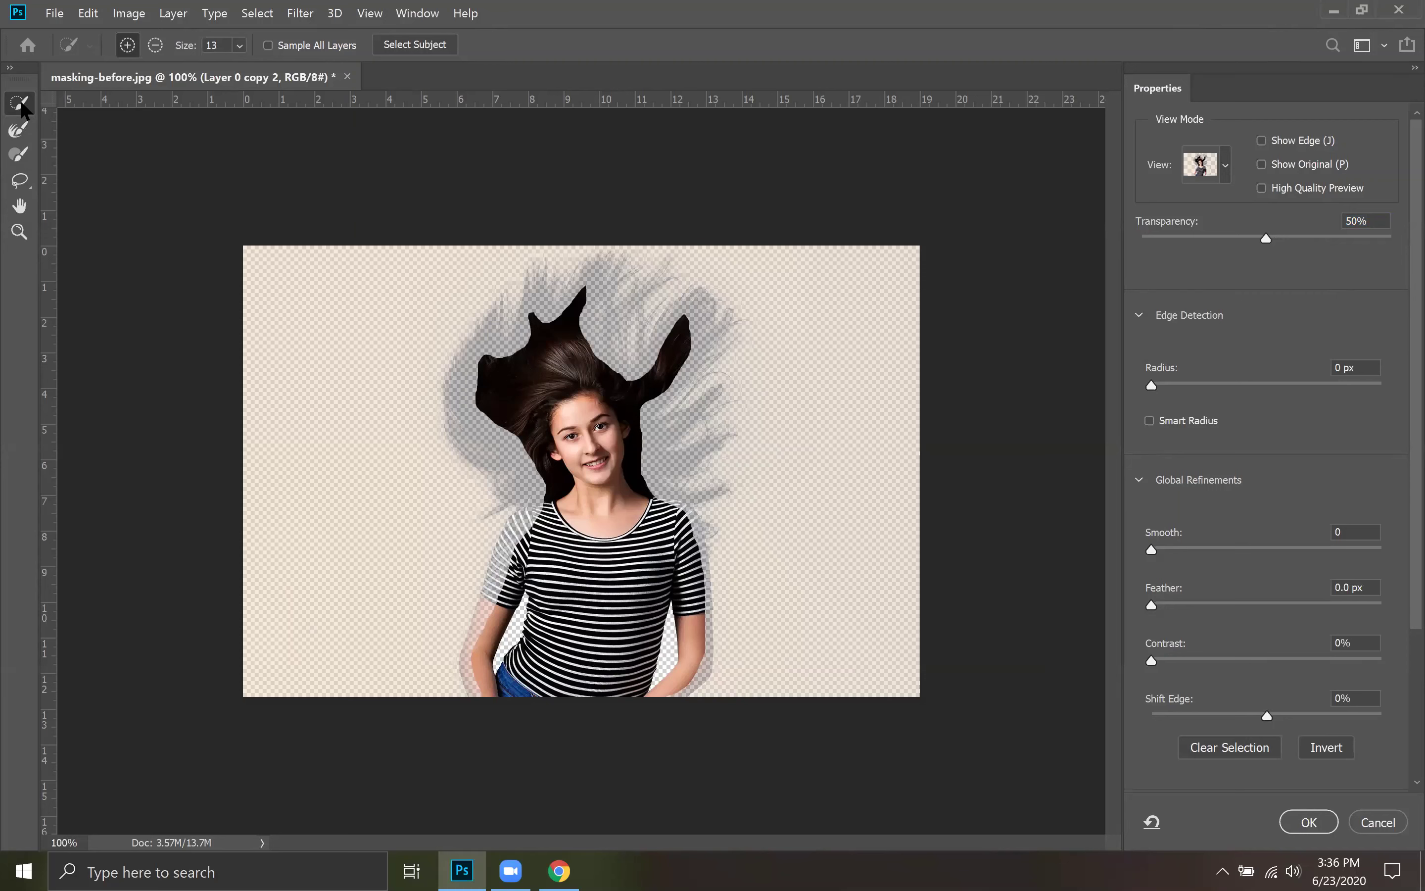
left_click(24, 128)
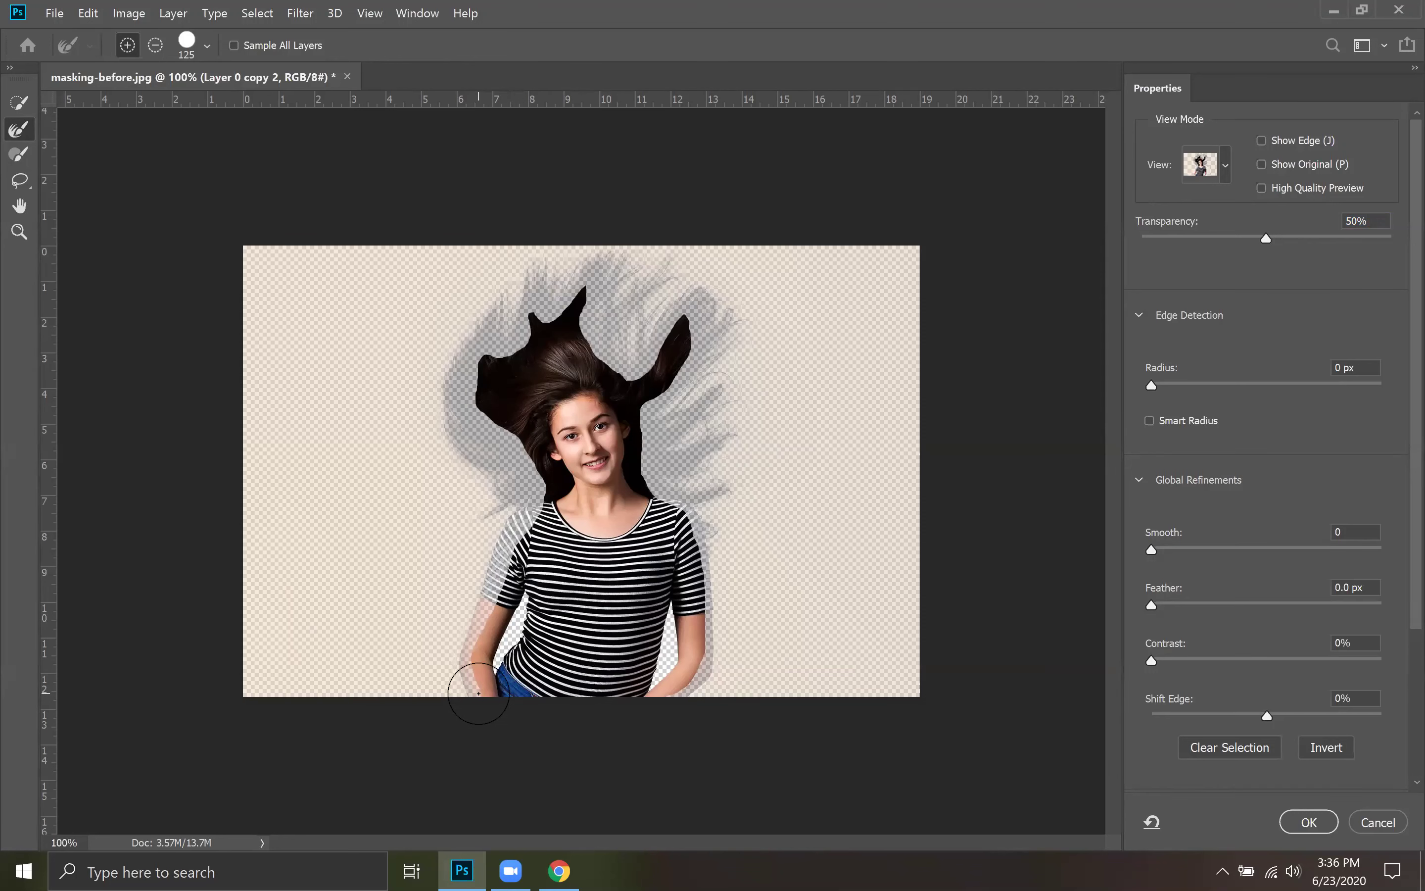
key("bracketleft")
key("bracketright")
mouse_move(475, 693)
left_mouse_down()
mouse_move(521, 481)
mouse_move(487, 500)
mouse_move(507, 462)
mouse_move(472, 460)
mouse_move(483, 434)
mouse_move(464, 433)
mouse_move(448, 403)
mouse_move(489, 356)
mouse_move(476, 336)
mouse_move(502, 333)
mouse_move(530, 277)
mouse_move(537, 312)
mouse_move(552, 276)
mouse_move(552, 304)
mouse_move(595, 266)
mouse_move(585, 315)
mouse_move(626, 277)
mouse_move(602, 316)
mouse_move(647, 272)
mouse_move(614, 331)
mouse_move(661, 279)
mouse_move(607, 321)
mouse_move(652, 302)
mouse_move(633, 353)
mouse_move(709, 296)
mouse_move(642, 369)
mouse_move(683, 321)
mouse_move(725, 309)
mouse_move(660, 396)
mouse_move(729, 350)
mouse_move(650, 423)
mouse_move(713, 401)
mouse_move(698, 412)
mouse_move(717, 431)
mouse_move(624, 463)
mouse_move(654, 439)
mouse_move(728, 442)
mouse_move(677, 464)
mouse_move(707, 405)
mouse_move(674, 427)
mouse_move(719, 472)
mouse_move(703, 486)
mouse_move(725, 493)
mouse_move(707, 502)
mouse_move(706, 649)
mouse_move(652, 729)
left_mouse_up()
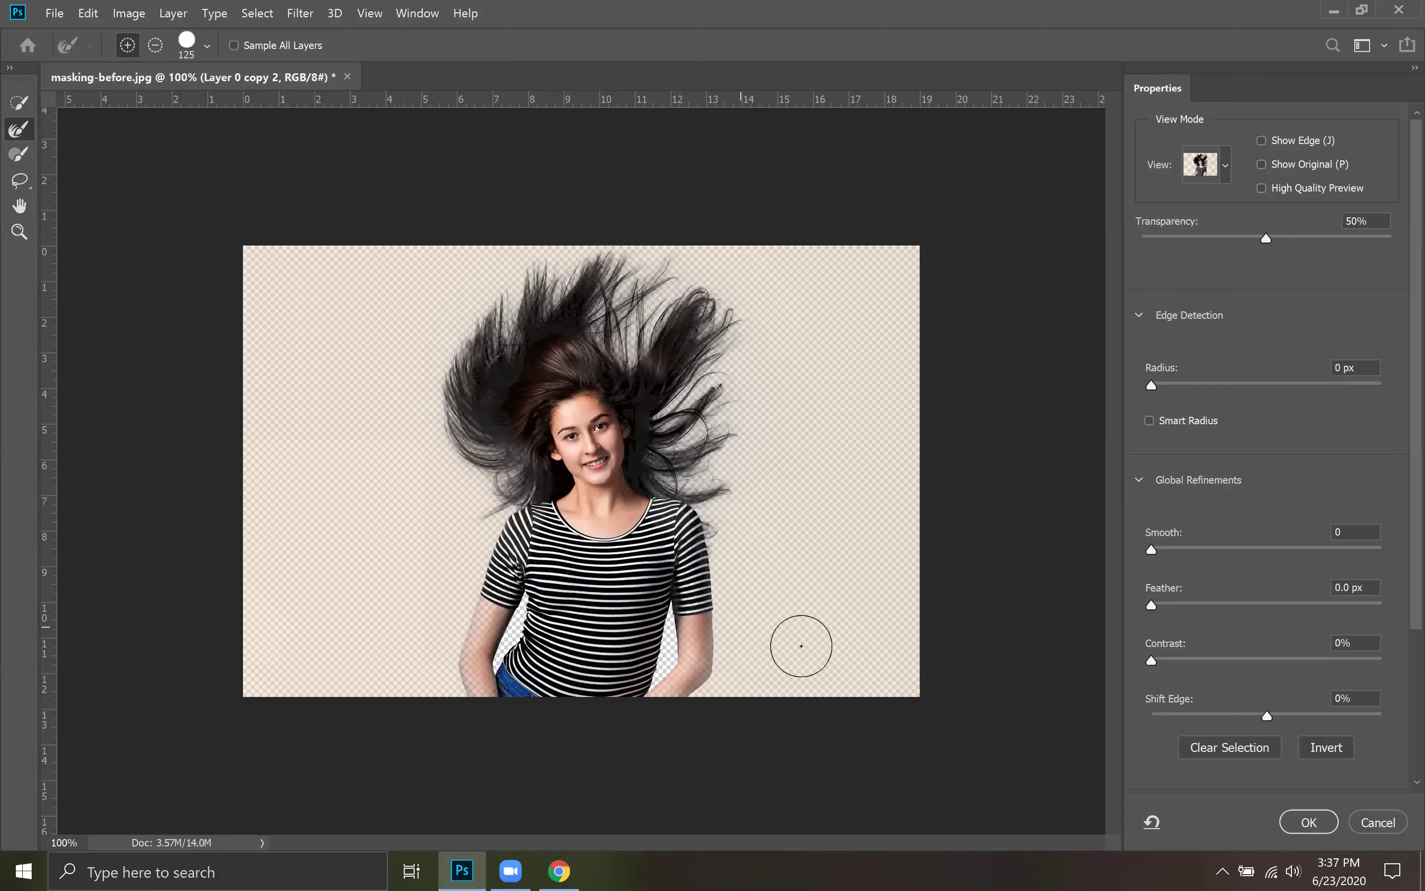
Examine the refined edges of the hair, sleeves and arms at 300% zoom
key("ctrl+plus")
key("ctrl+plus")
left_click_drag(641, 347, 648, 627)
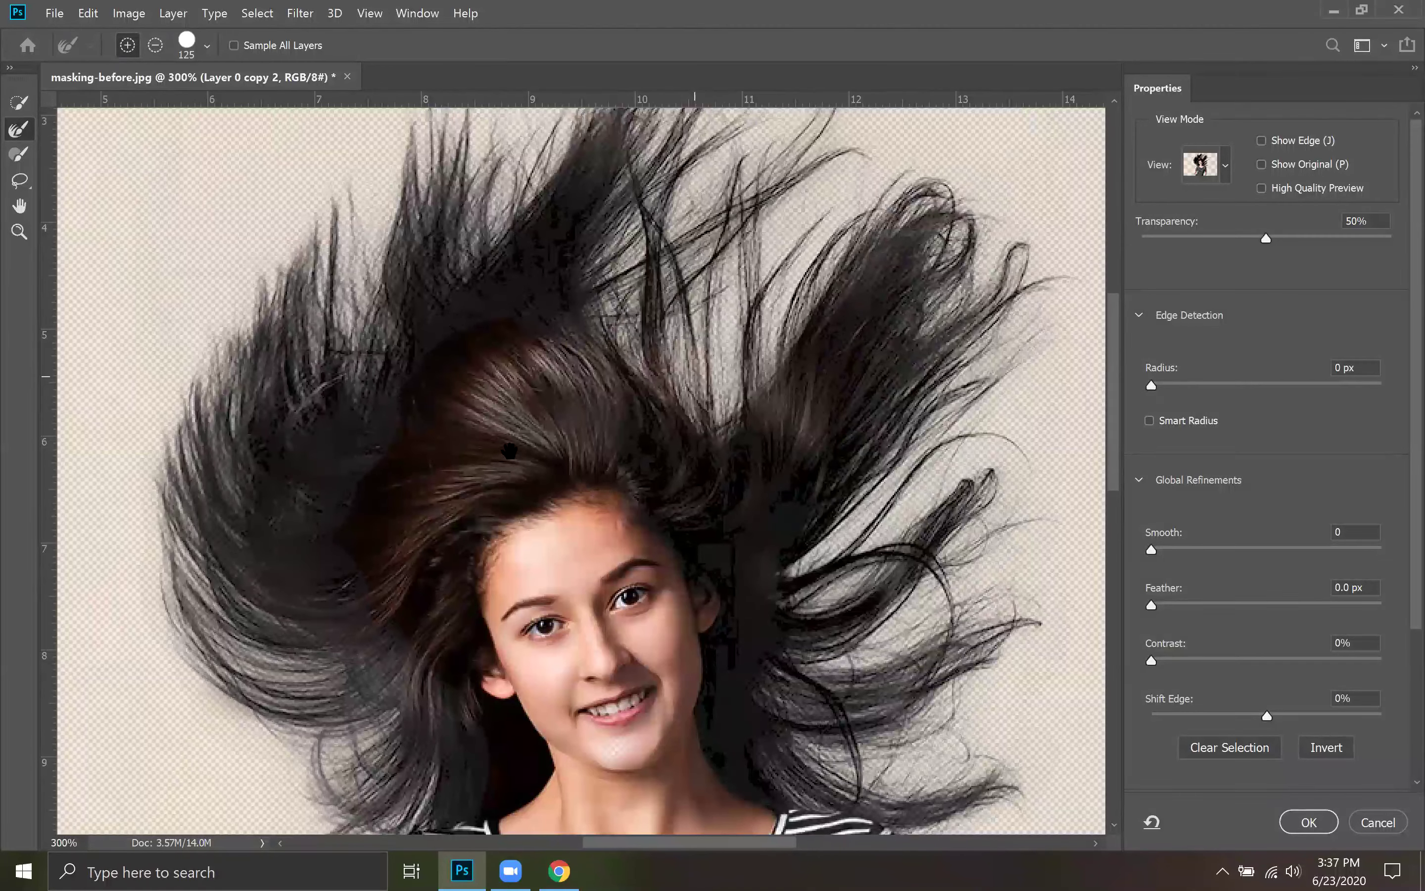
left_click_drag(511, 450, 263, 495)
scroll(596, 530, "down", 4)
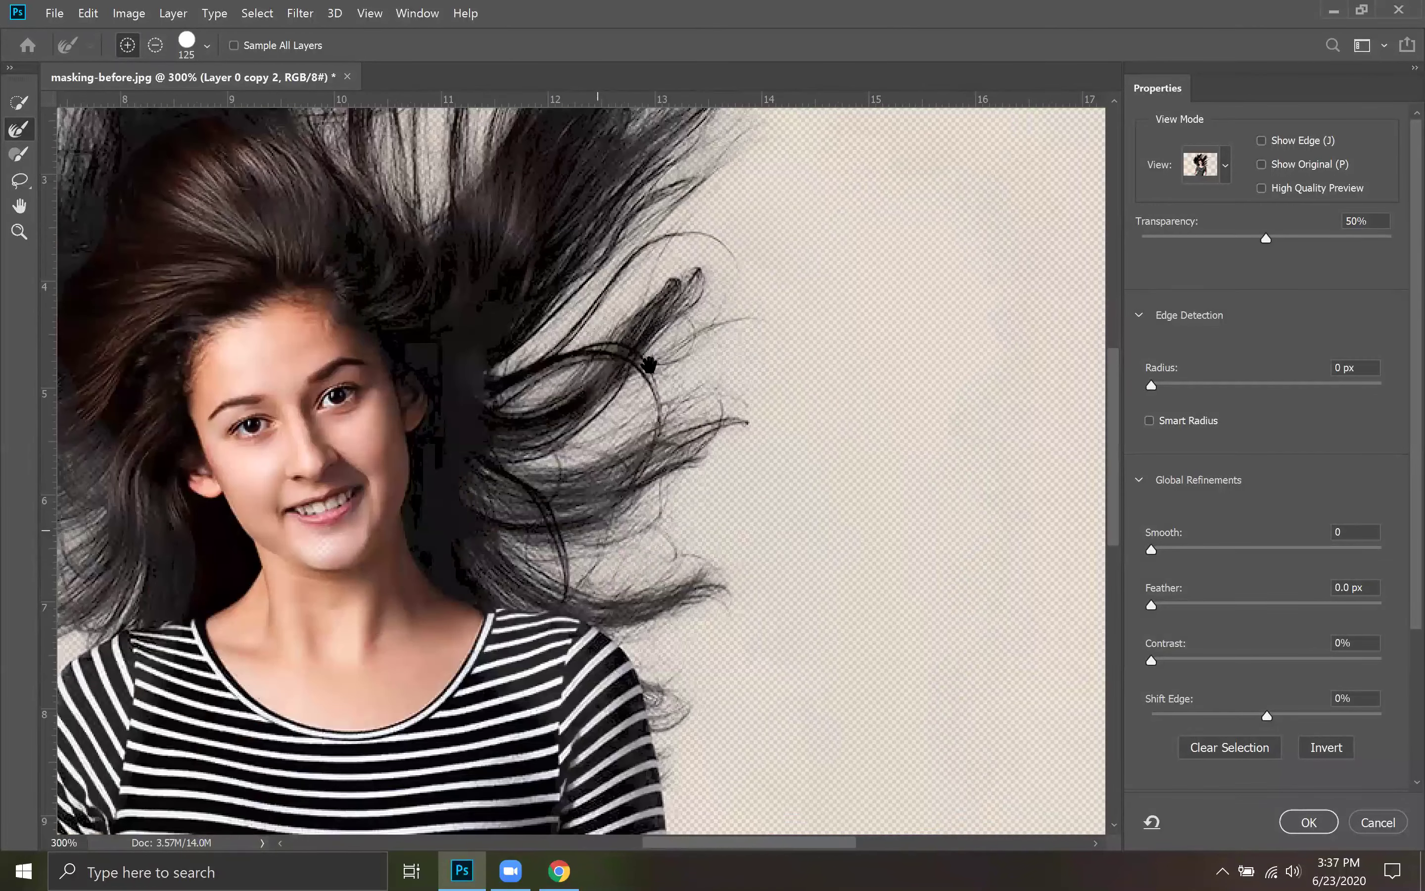
scroll(648, 377, "down", 3)
scroll(611, 386, "down", 4)
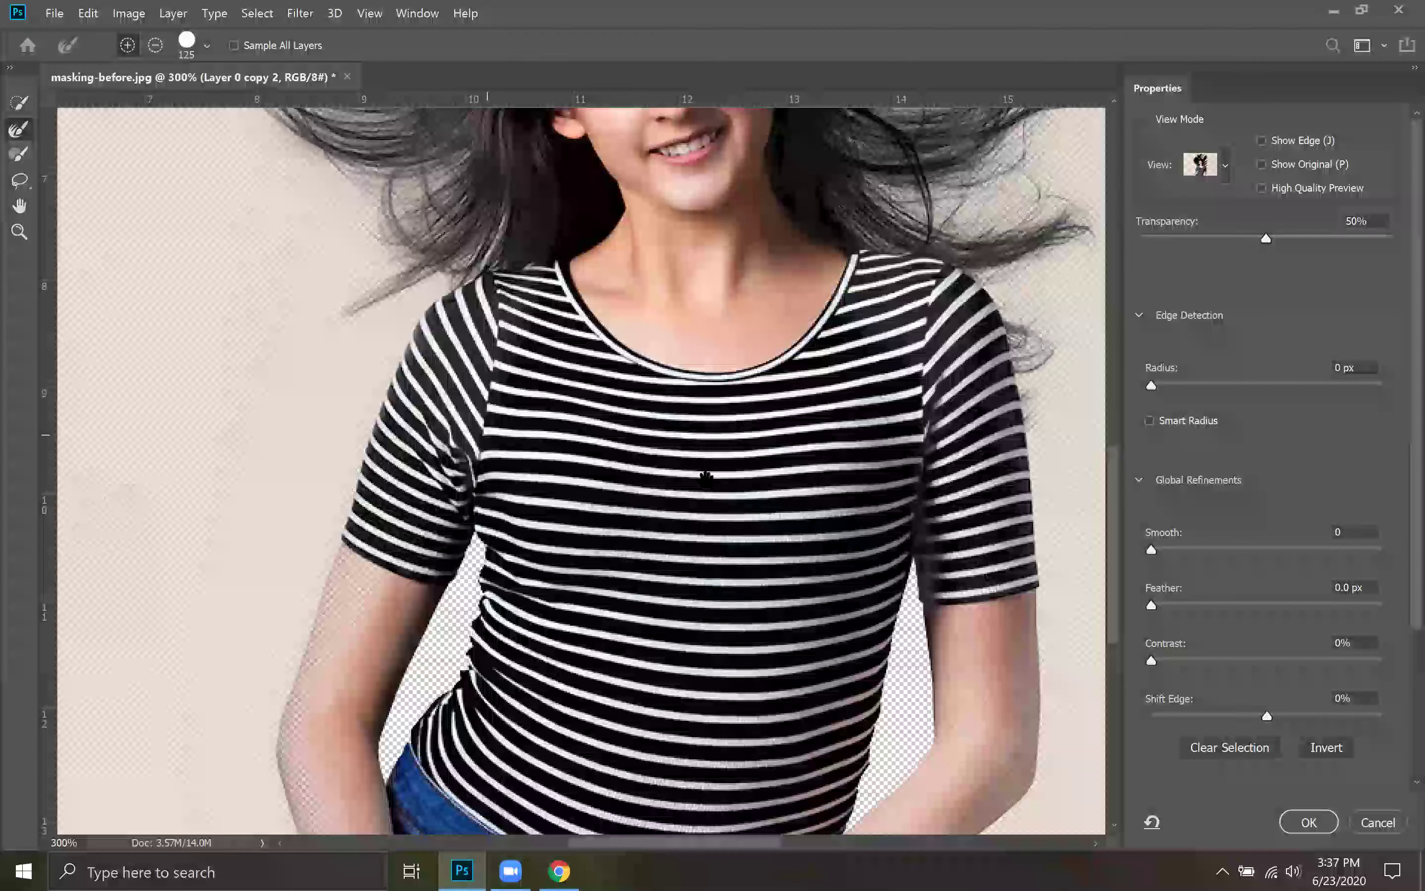
left_click_drag(383, 639, 421, 518)
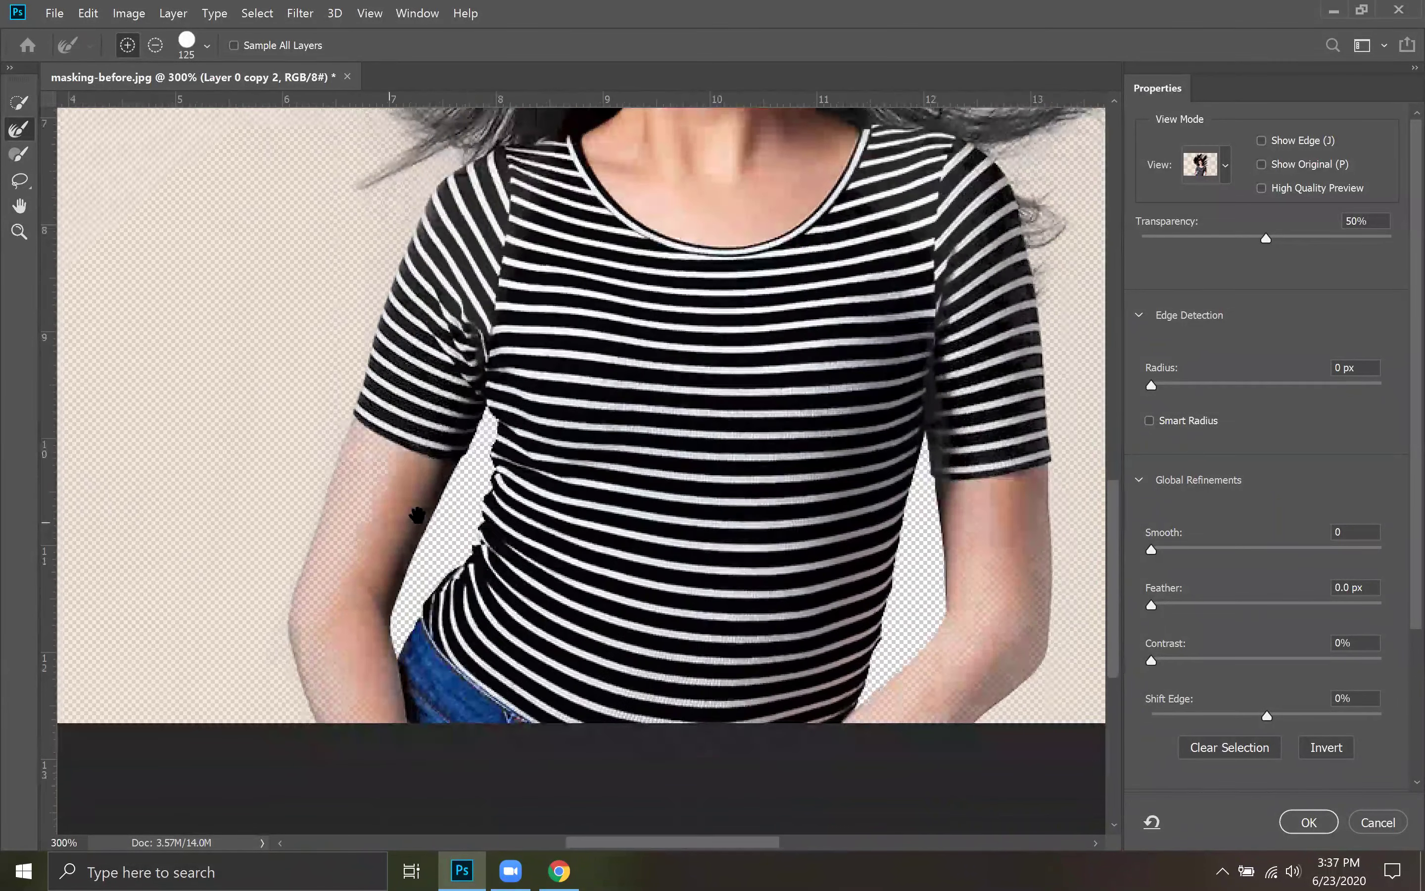
Restore the semi-transparent outer part of the arm beside the blue jeans using the Brush at size 35
left_click(21, 155)
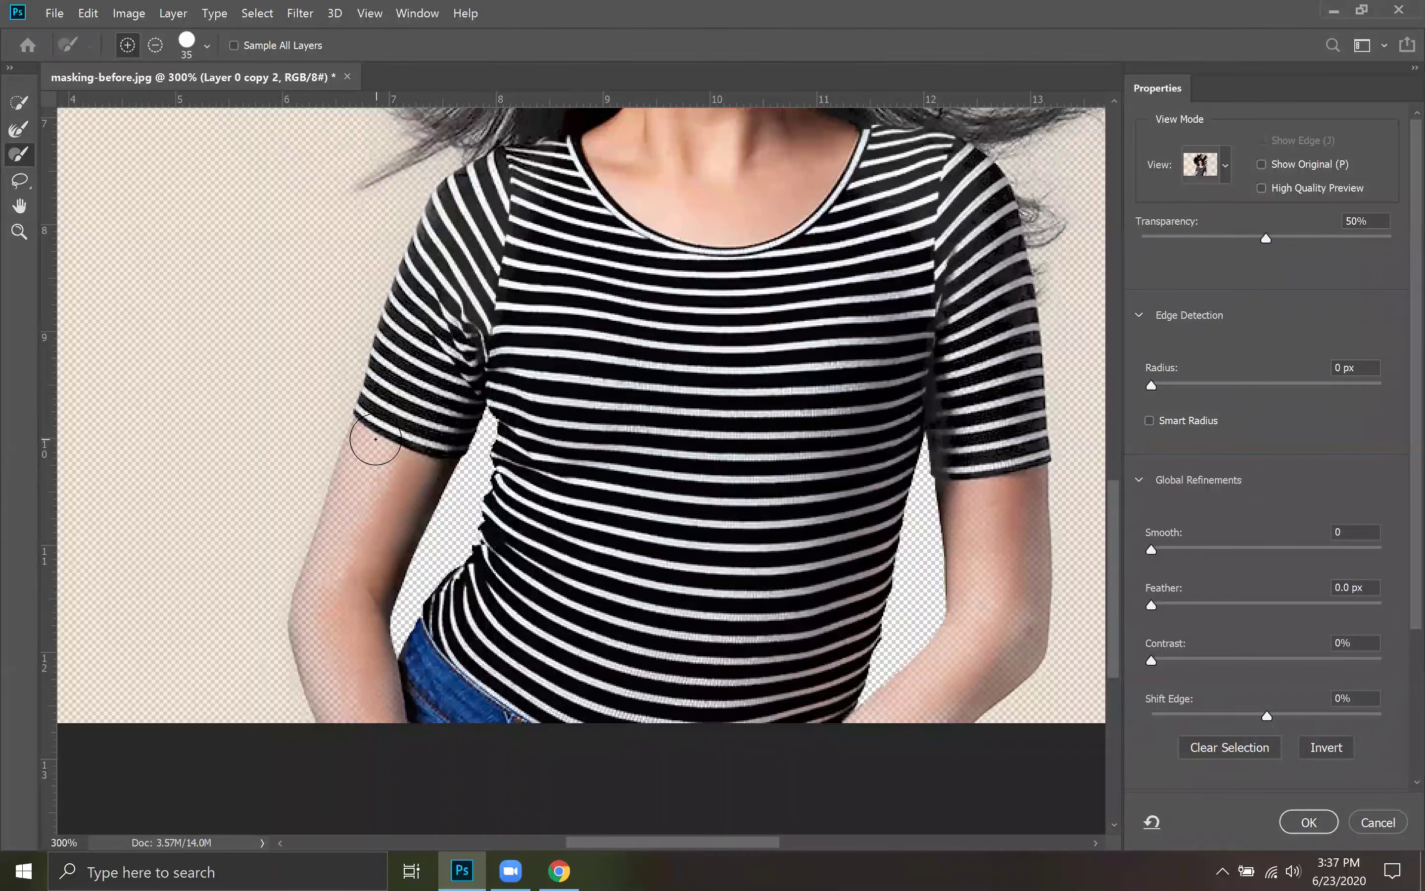
key("ctrl+plus")
key("ctrl+plus")
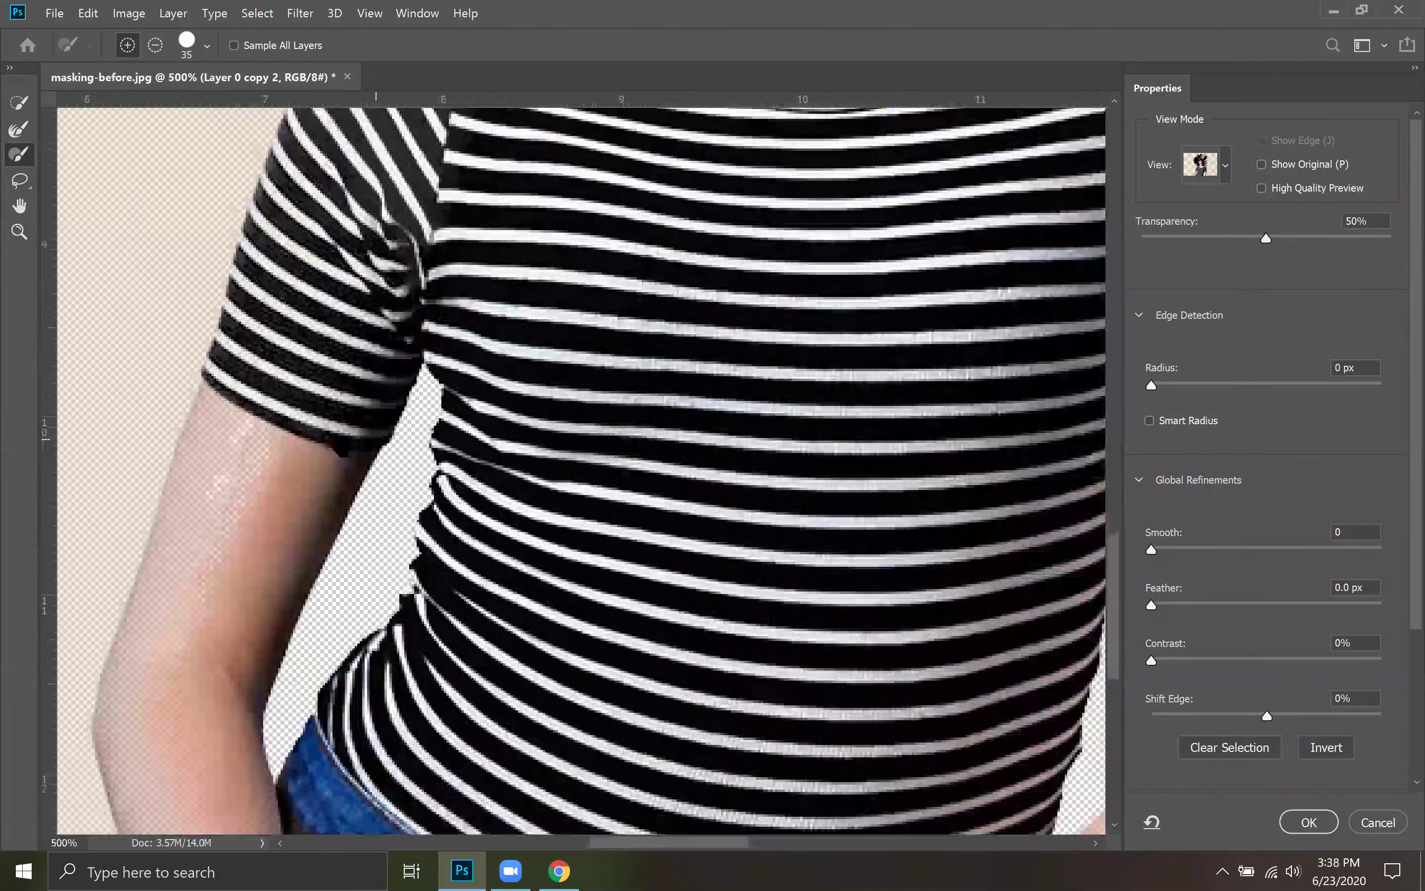
left_click_drag(691, 439, 1138, 244)
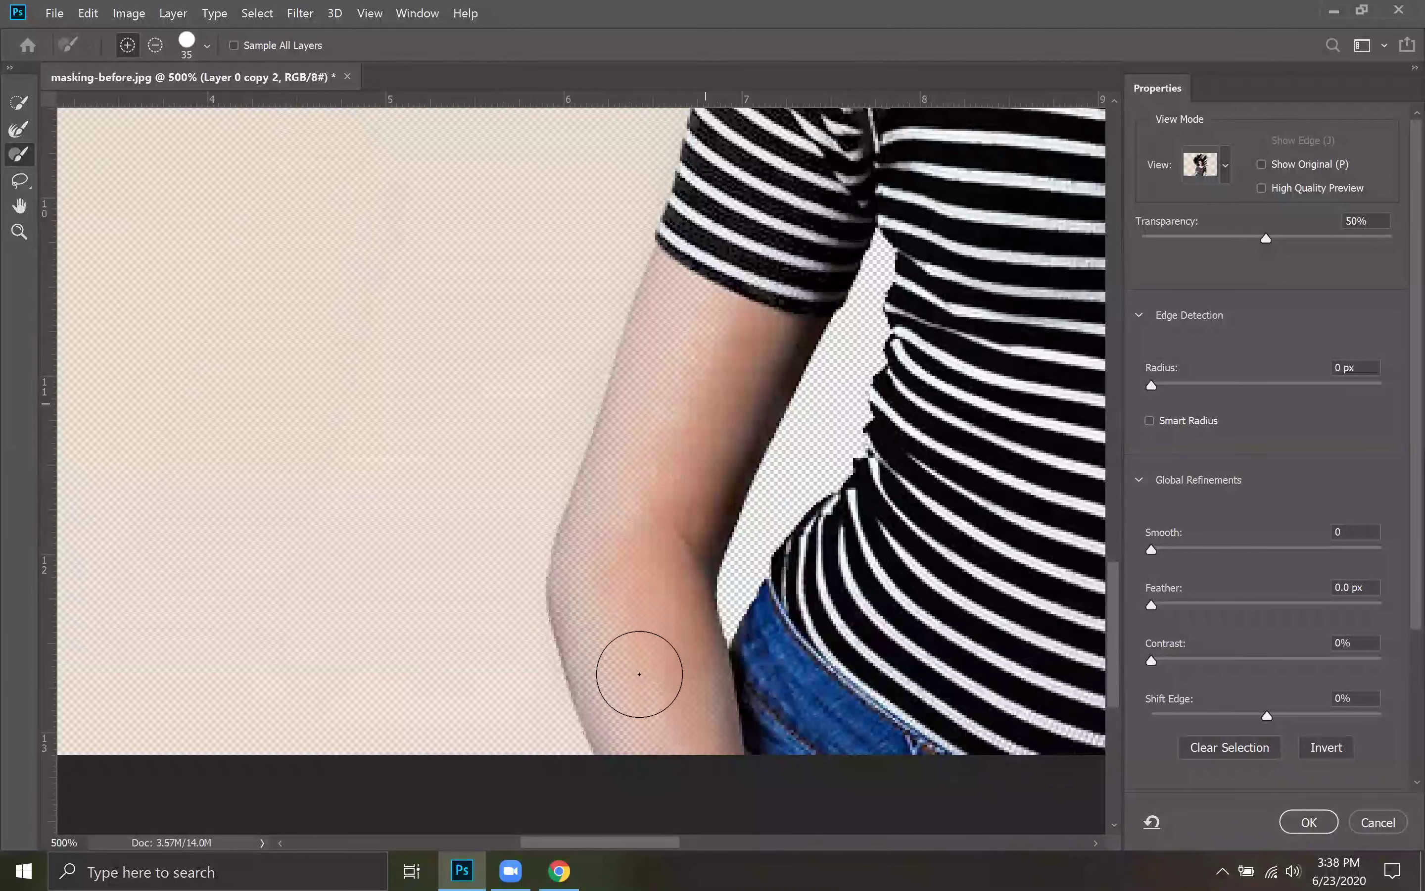
mouse_move(626, 694)
left_mouse_down()
mouse_move(586, 547)
mouse_move(596, 514)
mouse_move(569, 516)
mouse_move(580, 528)
mouse_move(661, 255)
left_mouse_up()
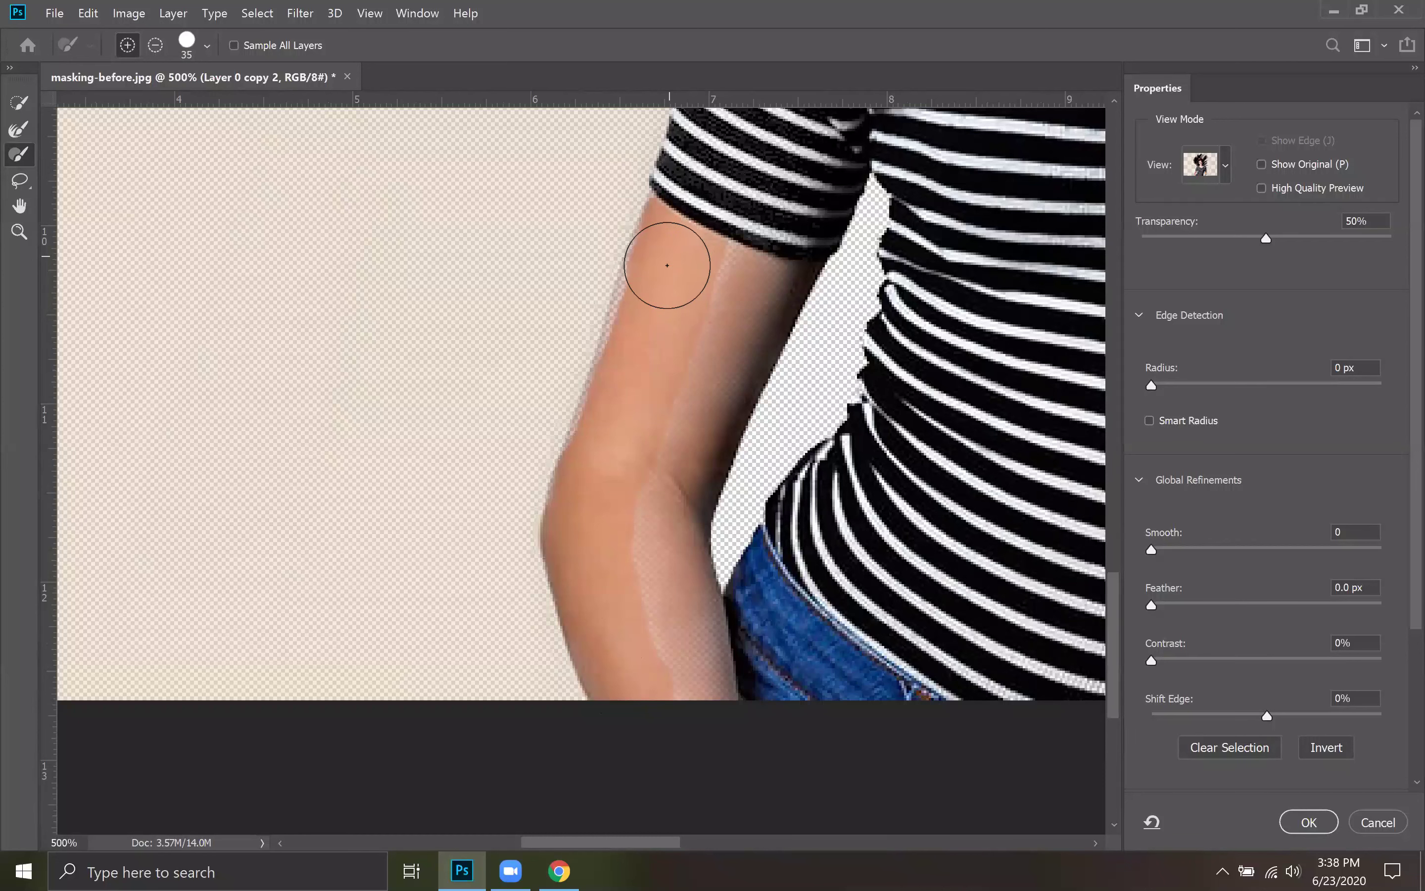
mouse_move(623, 414)
left_mouse_down()
mouse_move(598, 486)
mouse_move(591, 464)
mouse_move(617, 422)
left_mouse_up()
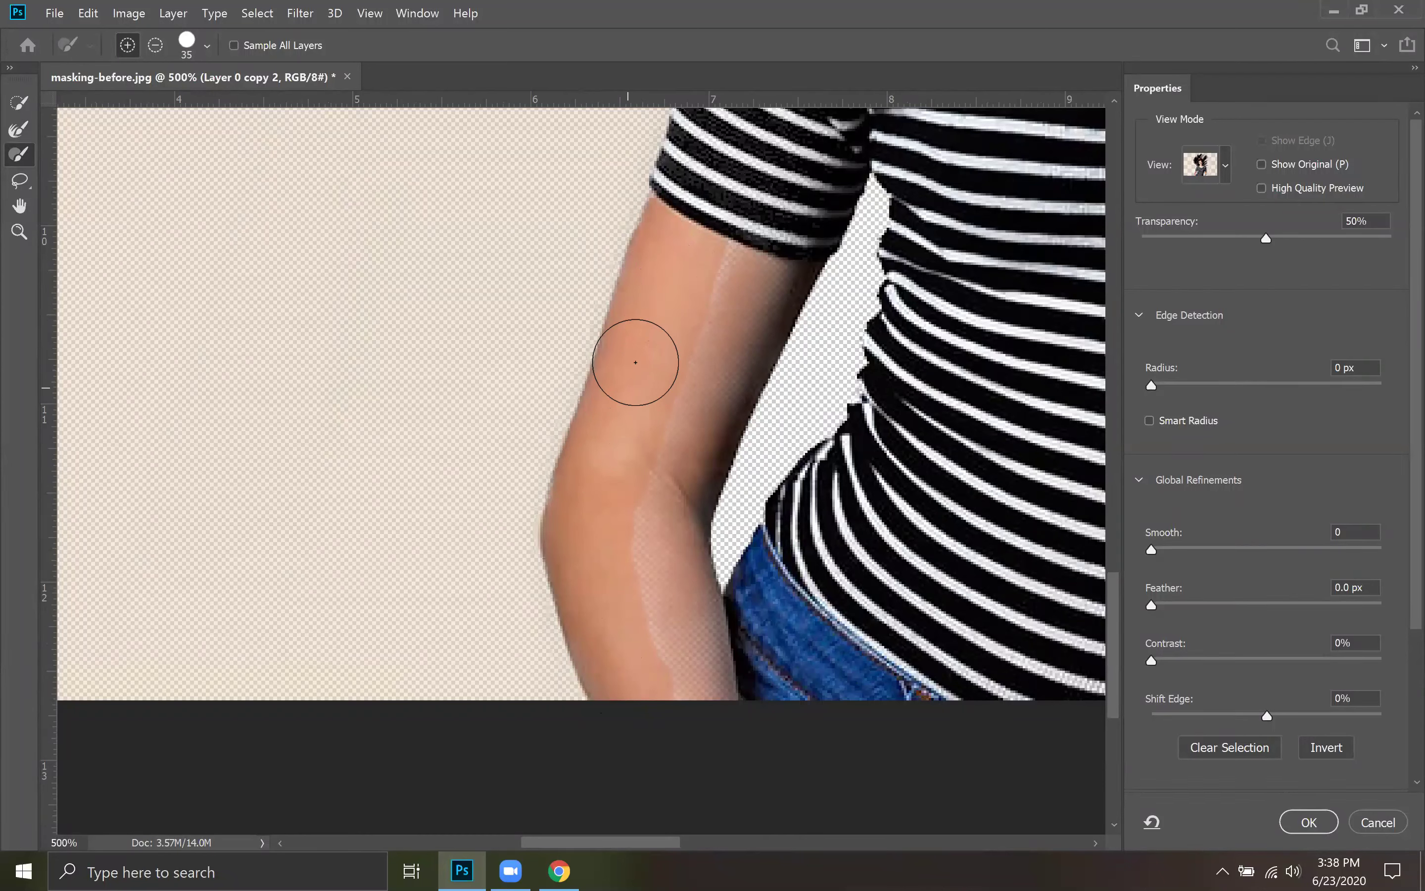
Brush in a strip of background along the arm's outer edge, and enable Smart Radius with a radius of 9 px
mouse_move(642, 331)
left_mouse_down()
mouse_move(592, 364)
mouse_move(559, 446)
mouse_move(586, 461)
mouse_move(561, 304)
mouse_move(557, 371)
mouse_move(603, 492)
left_mouse_up()
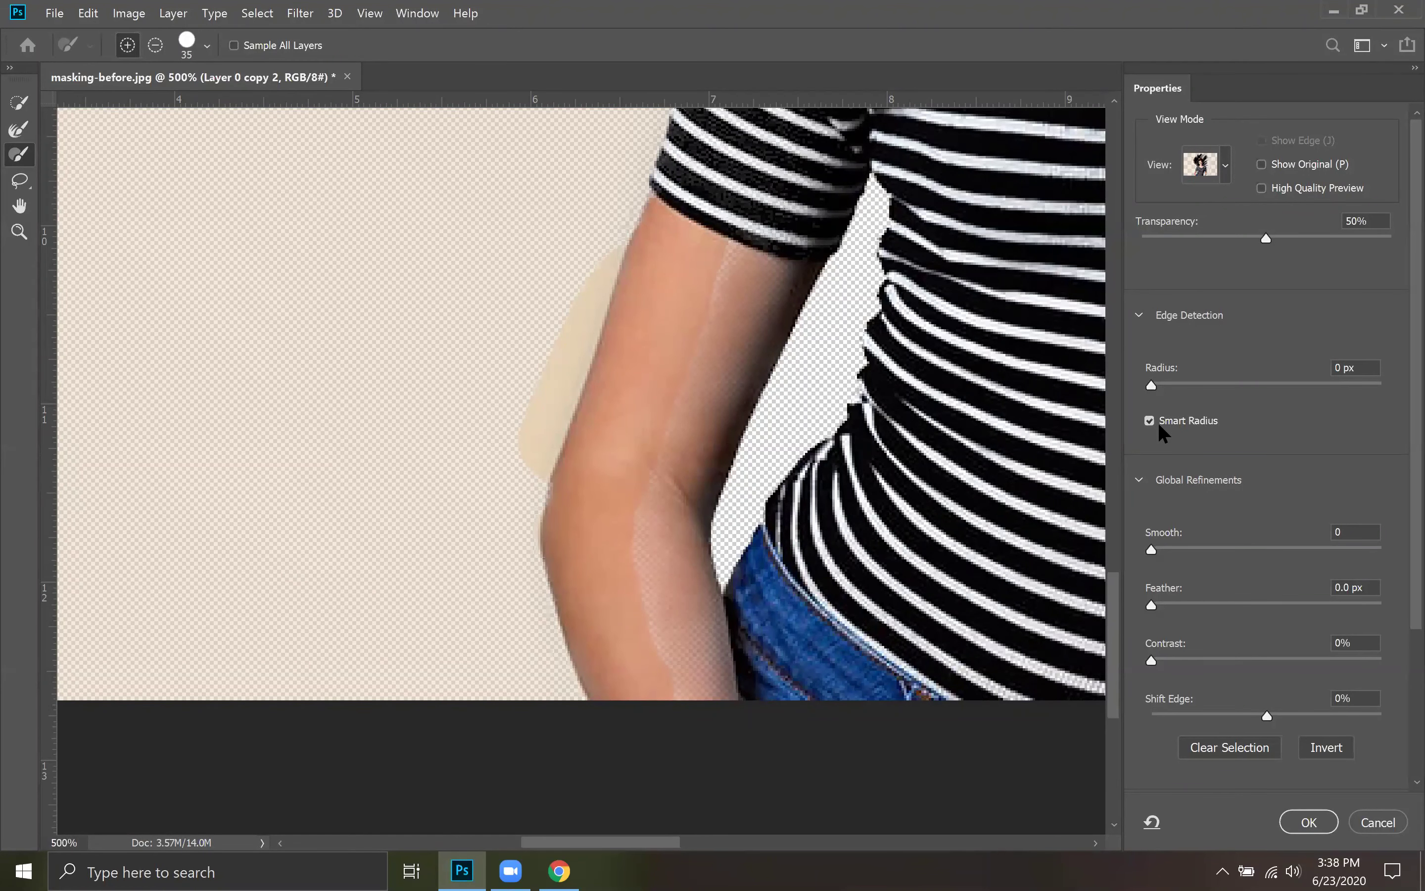
left_click_drag(1152, 386, 1248, 384)
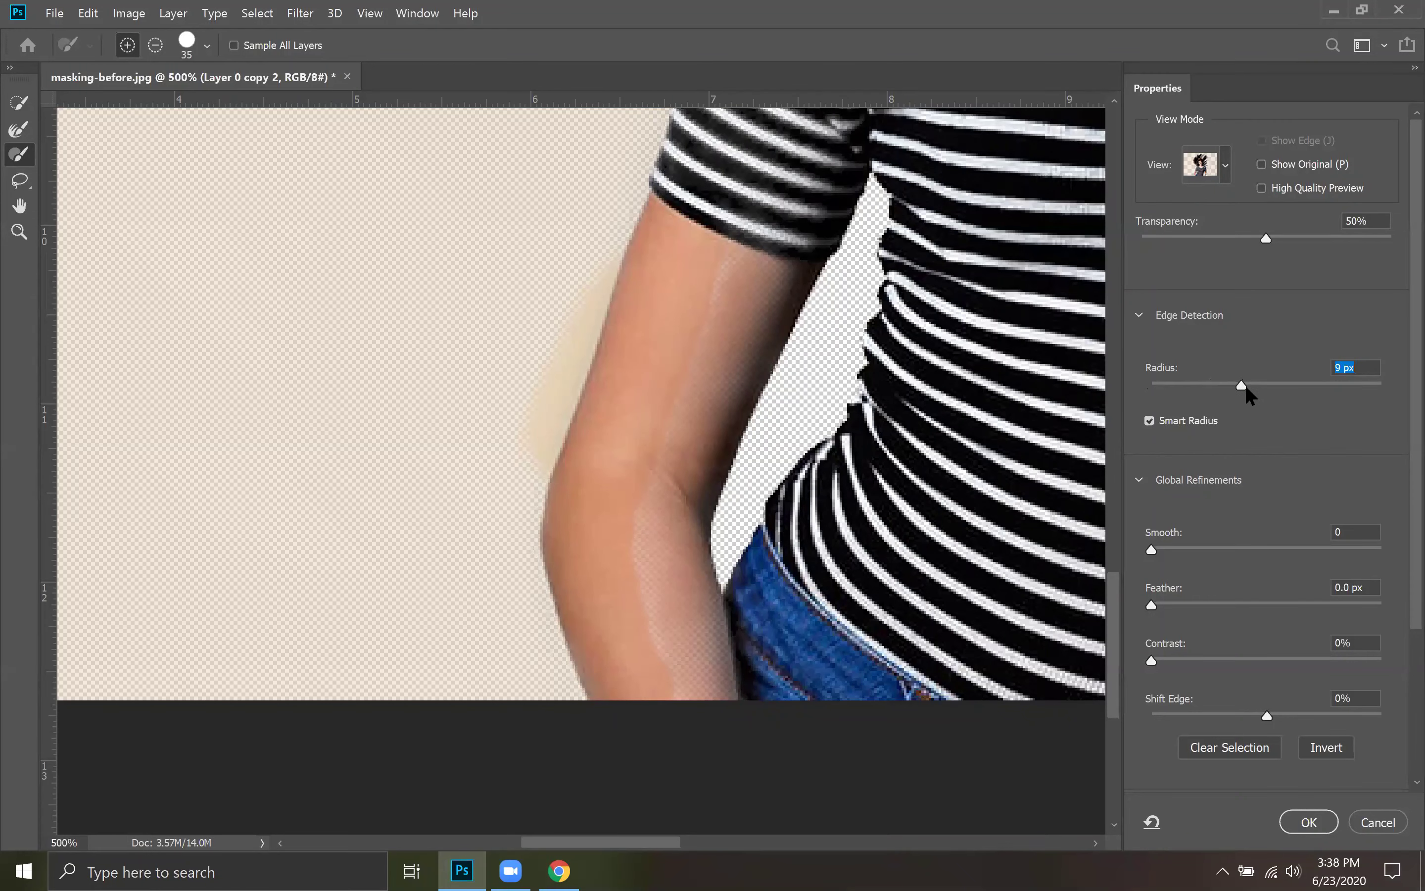